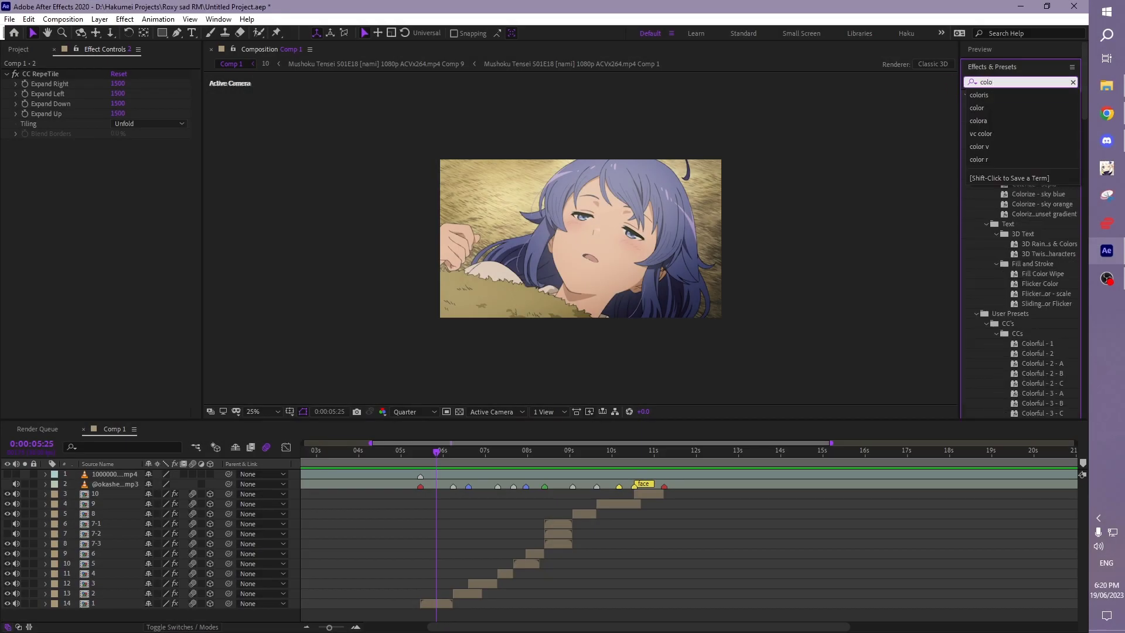
Step: Apply Colorista V to layer 14 and preview frame 0:00:06:05 at Full resolution
{"action": "left_click_drag", "start_coordinate": [1018, 104], "coordinate": [443, 607]}
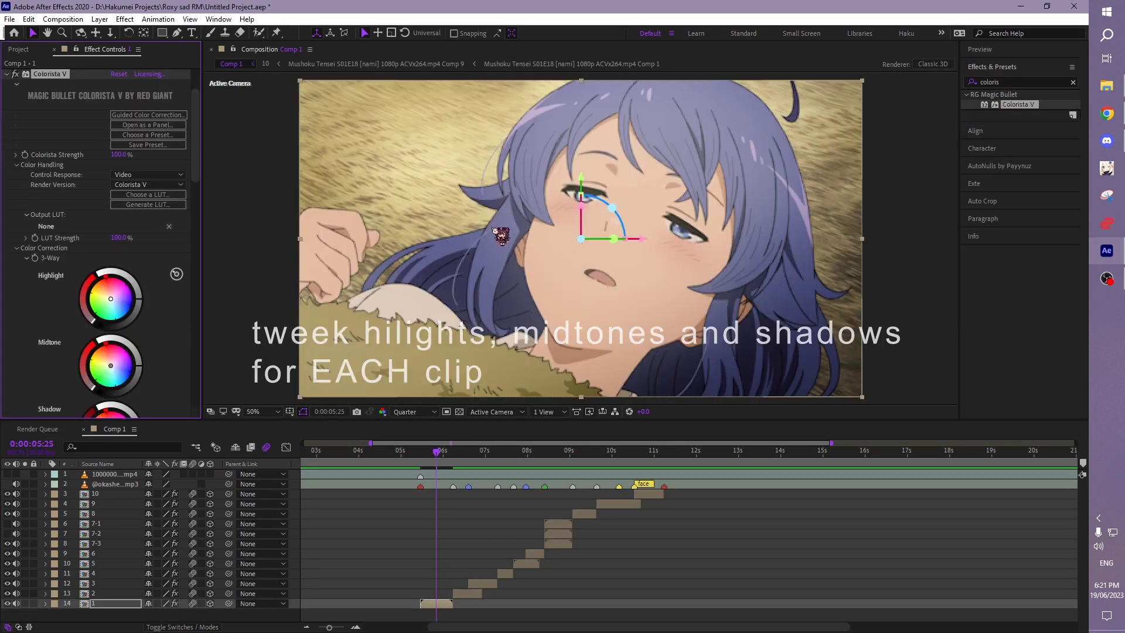
{"action": "key", "text": "period"}
{"action": "left_click", "coordinate": [412, 412]}
{"action": "left_click", "coordinate": [410, 439]}
{"action": "left_click", "coordinate": [447, 452]}
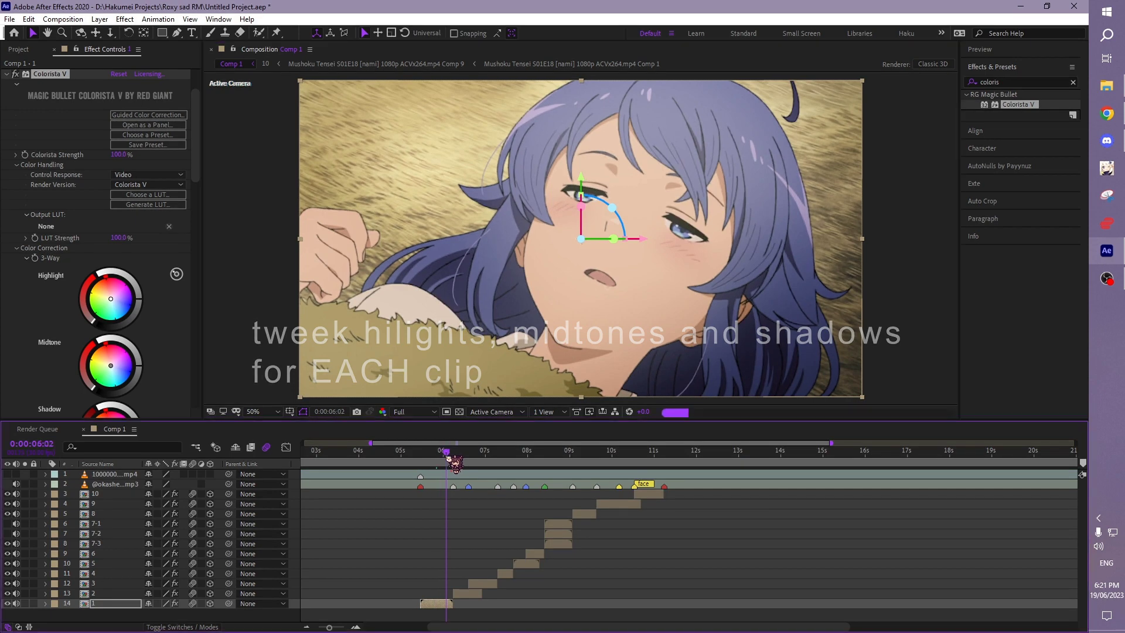
{"action": "left_click", "coordinate": [451, 451]}
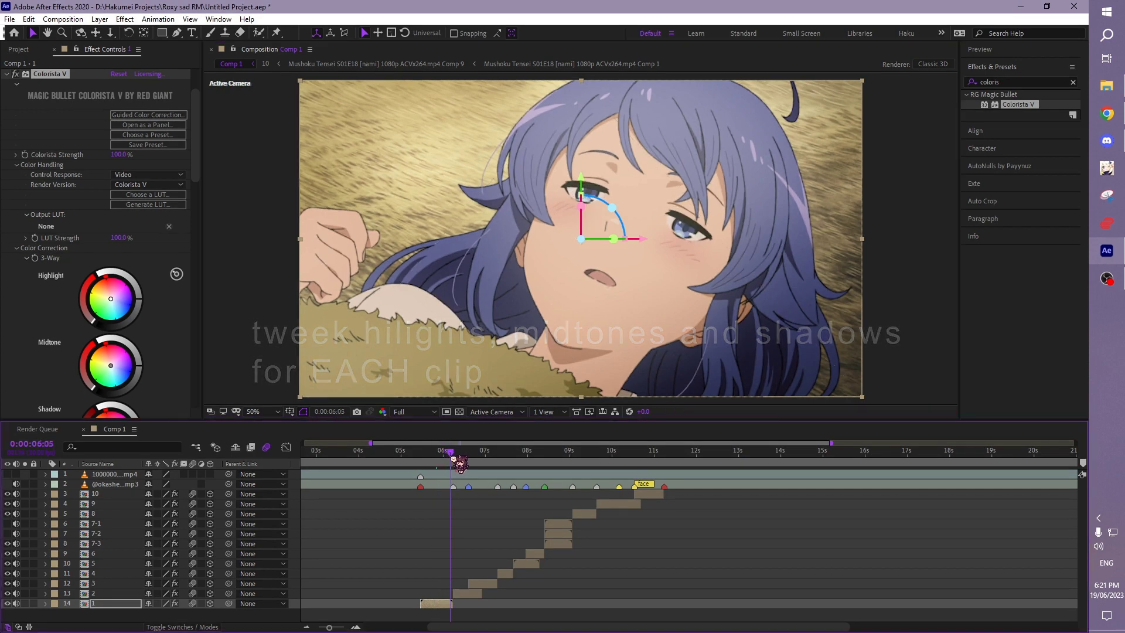
{"action": "left_click", "coordinate": [303, 412]}
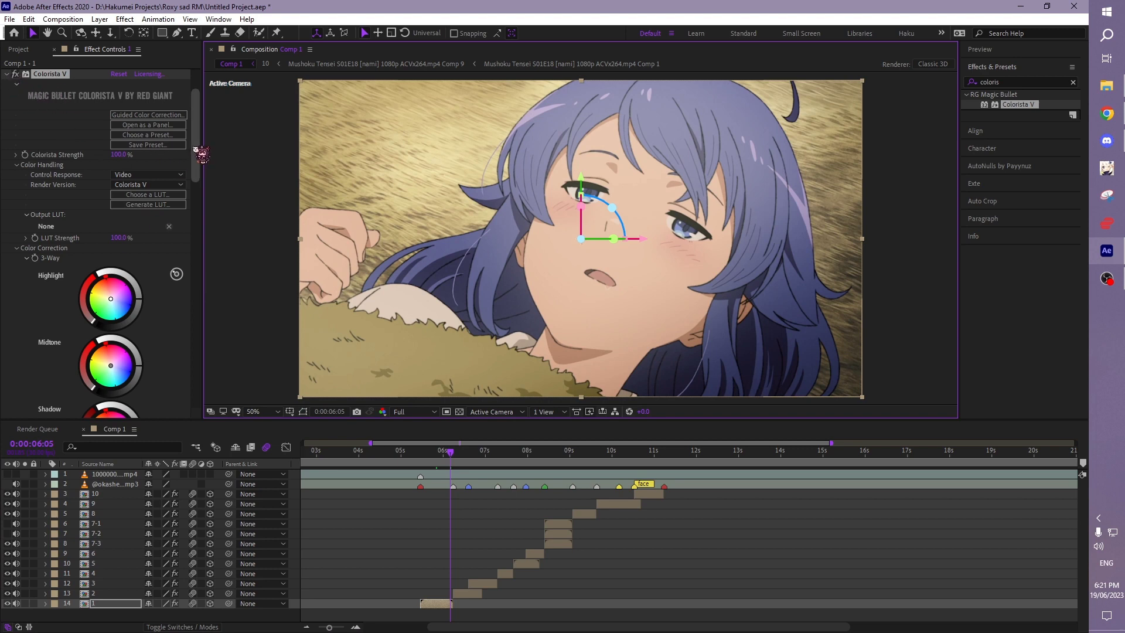
Step: Set Colorista Temperature to -16.00, nudge the shadows, and push the highlights from yellow toward pink
{"action": "left_click_drag", "start_coordinate": [200, 152], "coordinate": [203, 181]}
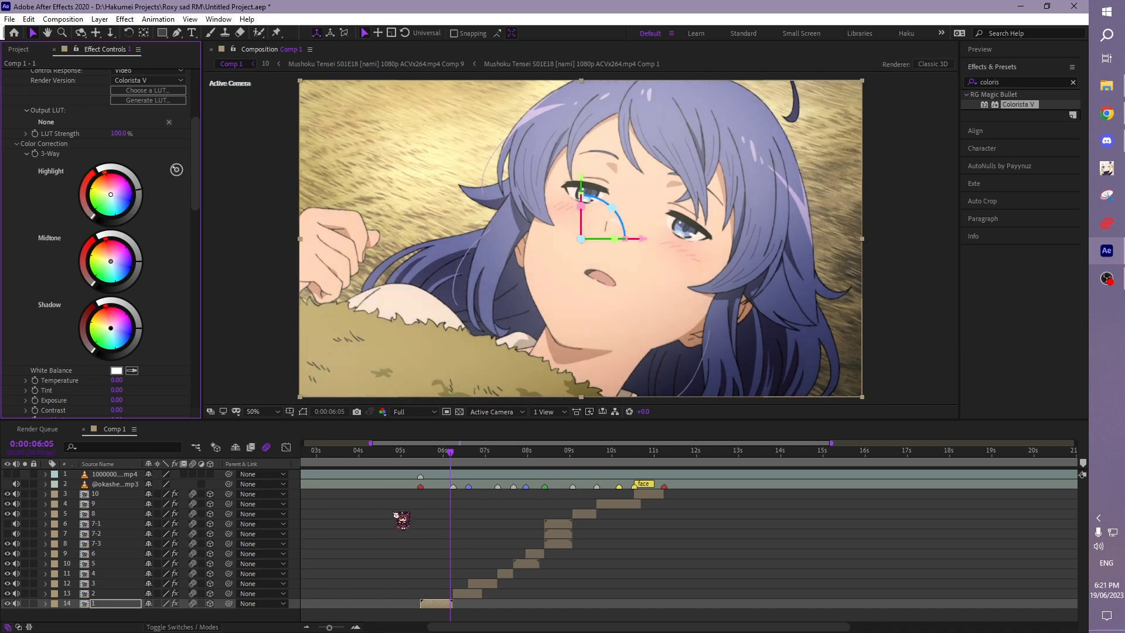
{"action": "key", "text": "Return"}
{"action": "key", "text": "Return"}
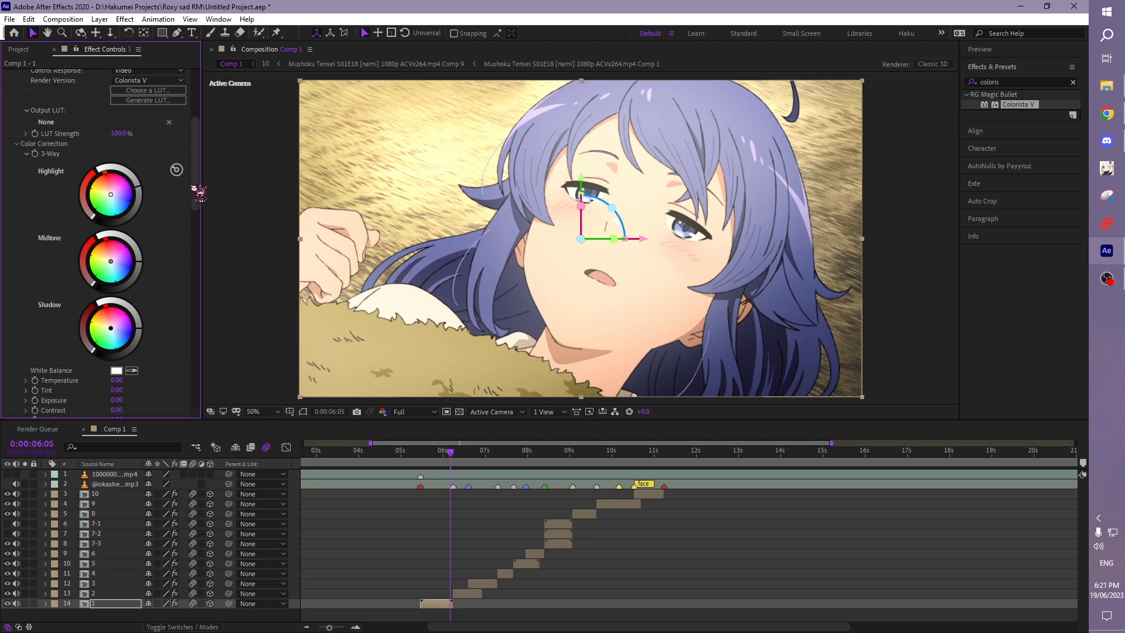
{"action": "scroll", "coordinate": [157, 184], "scroll_direction": "down", "scroll_amount": 3}
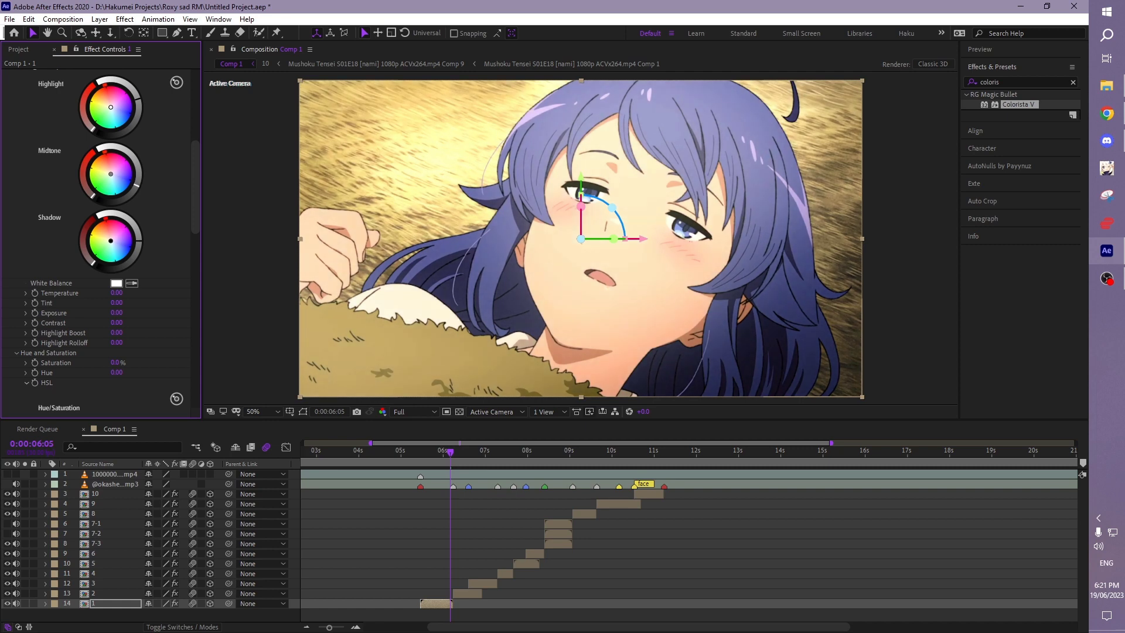
{"action": "left_click_drag", "start_coordinate": [141, 240], "coordinate": [140, 242]}
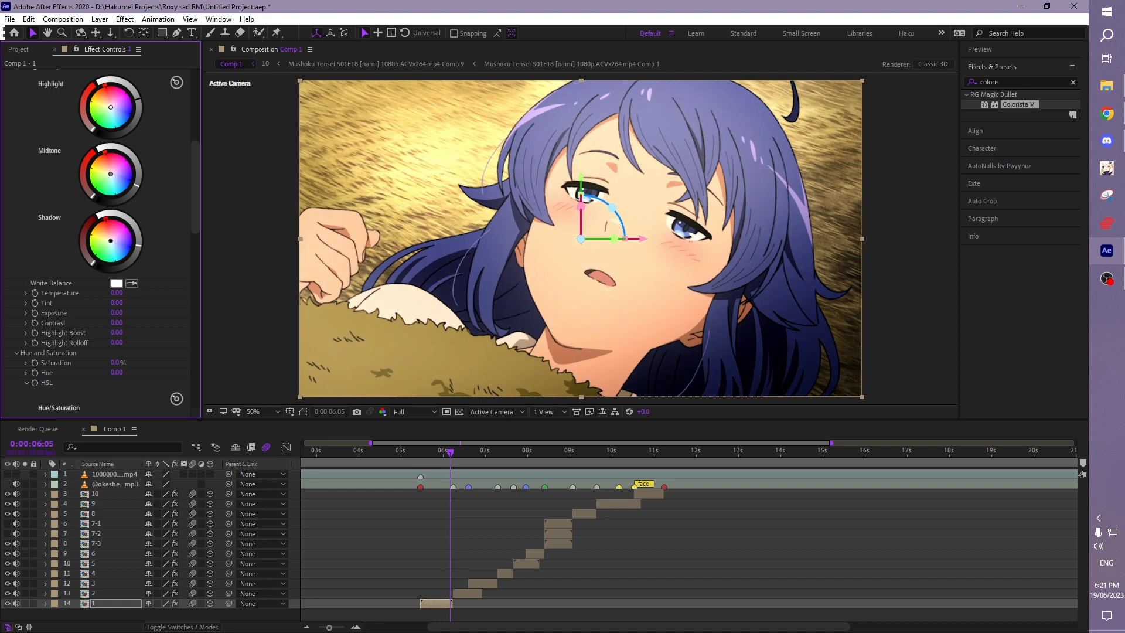
{"action": "scroll", "coordinate": [136, 124], "scroll_direction": "up", "scroll_amount": 1}
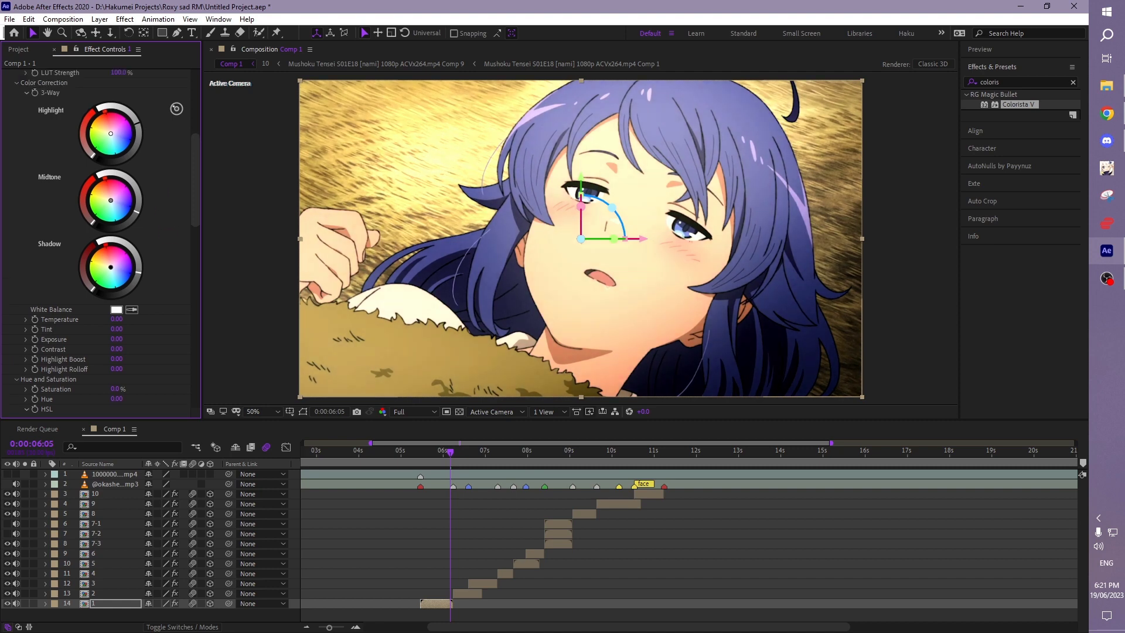
{"action": "scroll", "coordinate": [170, 270], "scroll_direction": "down", "scroll_amount": 1}
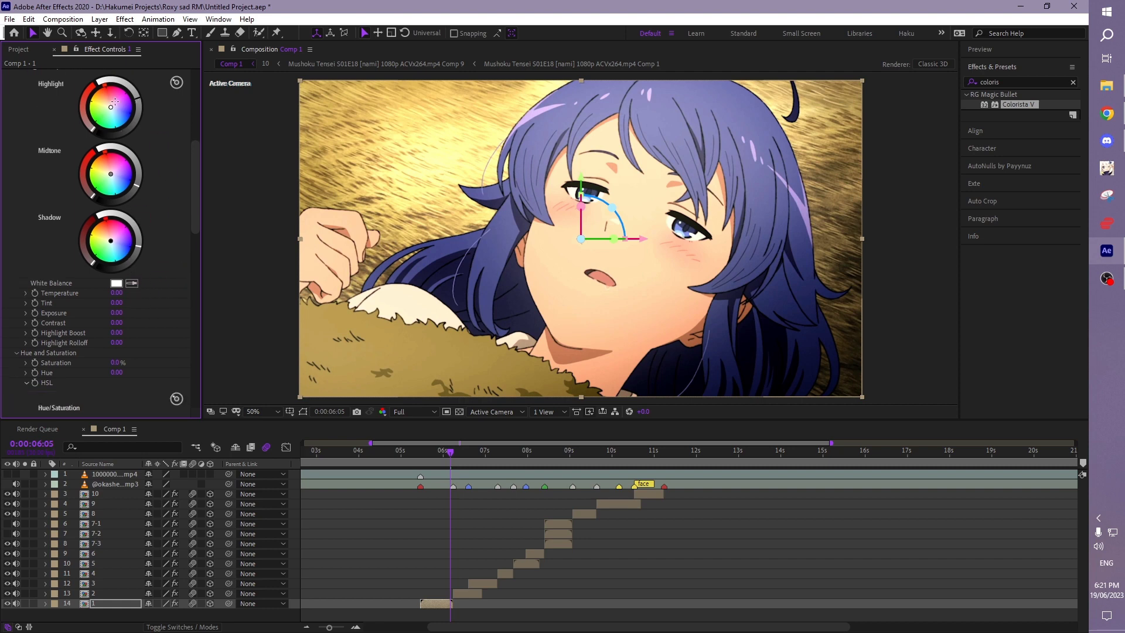
{"action": "left_click_drag", "start_coordinate": [114, 102], "coordinate": [113, 104]}
Step: Set Colorista Tint to 5.00 and scrub Contrast up and back, settling at 0.31
{"action": "left_click_drag", "start_coordinate": [196, 217], "coordinate": [196, 248]}
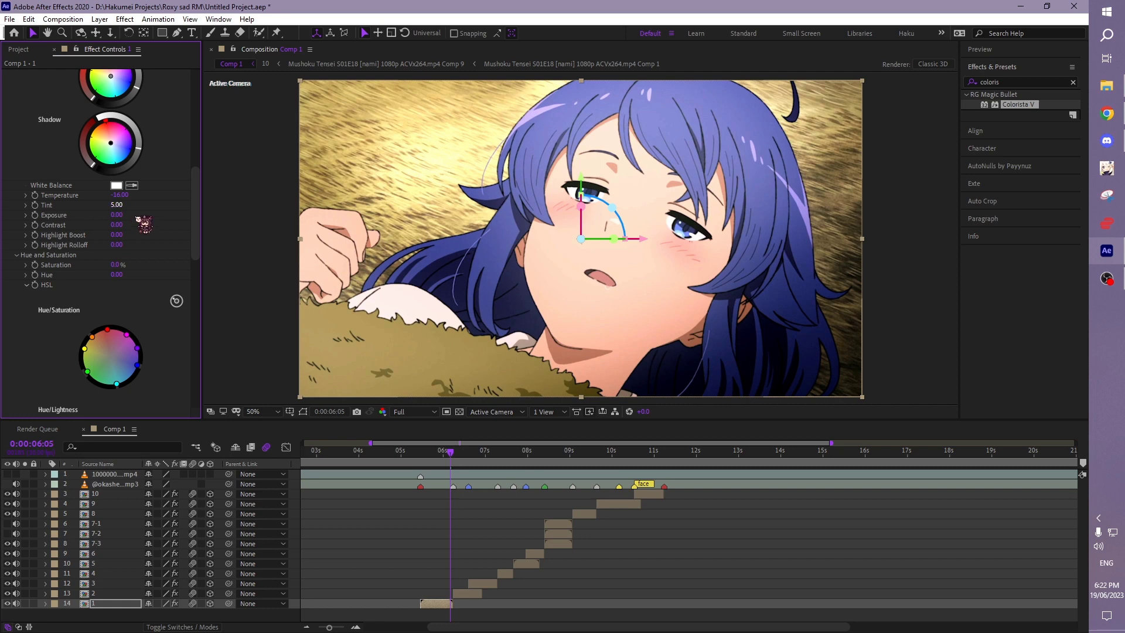
{"action": "left_click_drag", "start_coordinate": [196, 211], "coordinate": [197, 224]}
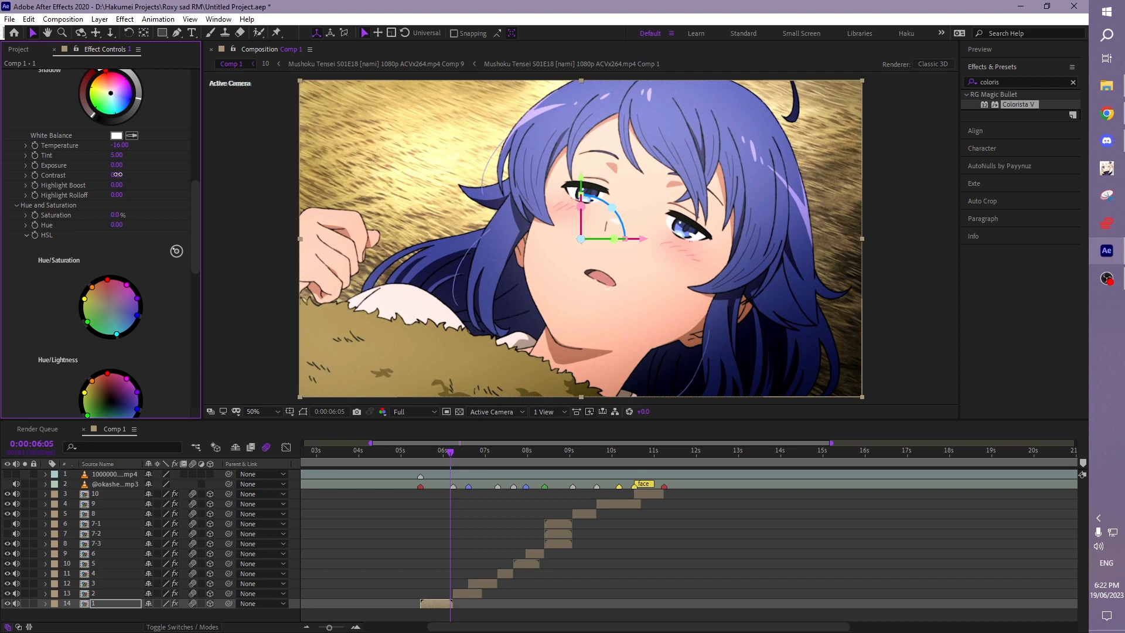
{"action": "mouse_move", "coordinate": [117, 175]}
{"action": "left_mouse_down"}
{"action": "mouse_move", "coordinate": [129, 174]}
{"action": "mouse_move", "coordinate": [3, 186]}
{"action": "left_mouse_up"}
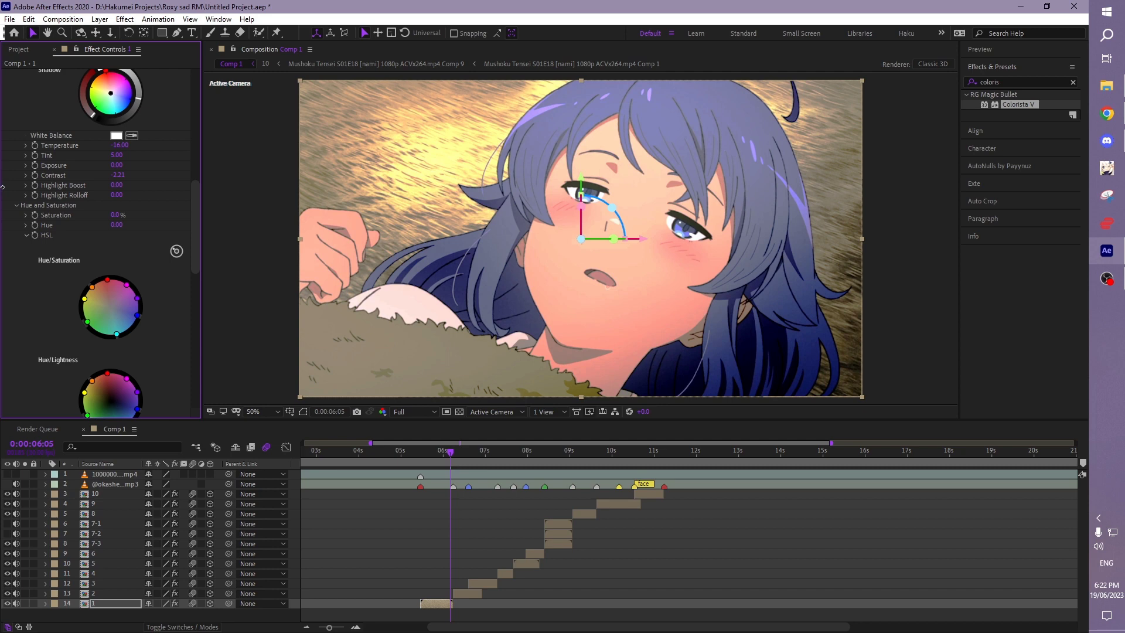
{"action": "left_click_drag", "start_coordinate": [25, 188], "coordinate": [446, 210]}
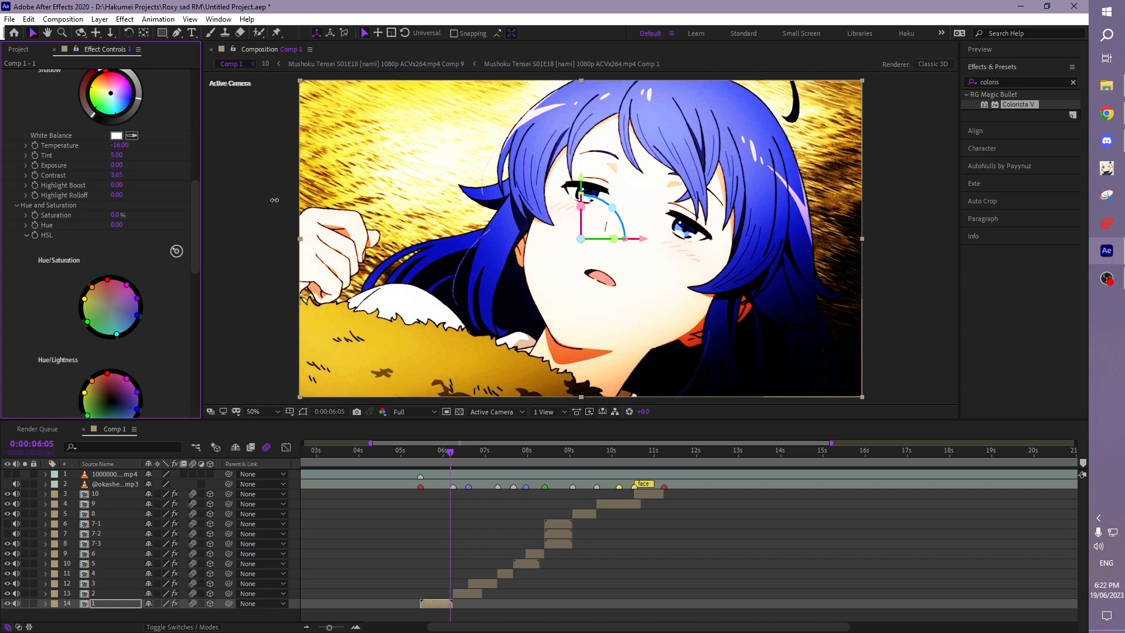
{"action": "mouse_move", "coordinate": [274, 200]}
{"action": "left_mouse_down"}
{"action": "mouse_move", "coordinate": [90, 202]}
{"action": "mouse_move", "coordinate": [148, 197]}
{"action": "left_mouse_up"}
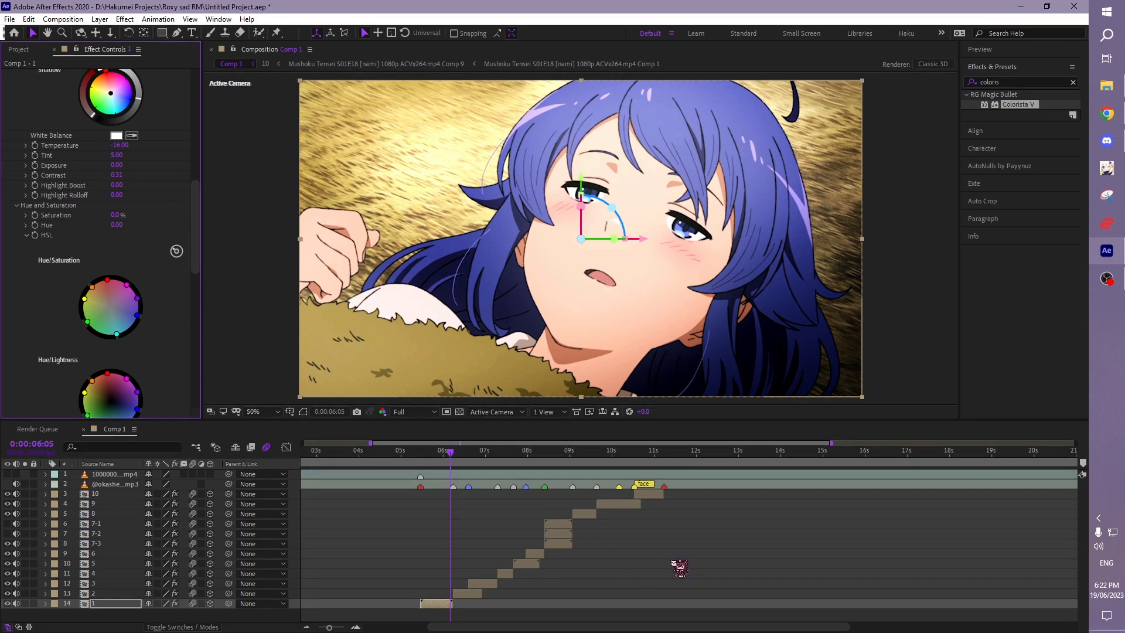
{"action": "left_click_drag", "start_coordinate": [197, 194], "coordinate": [213, 90]}
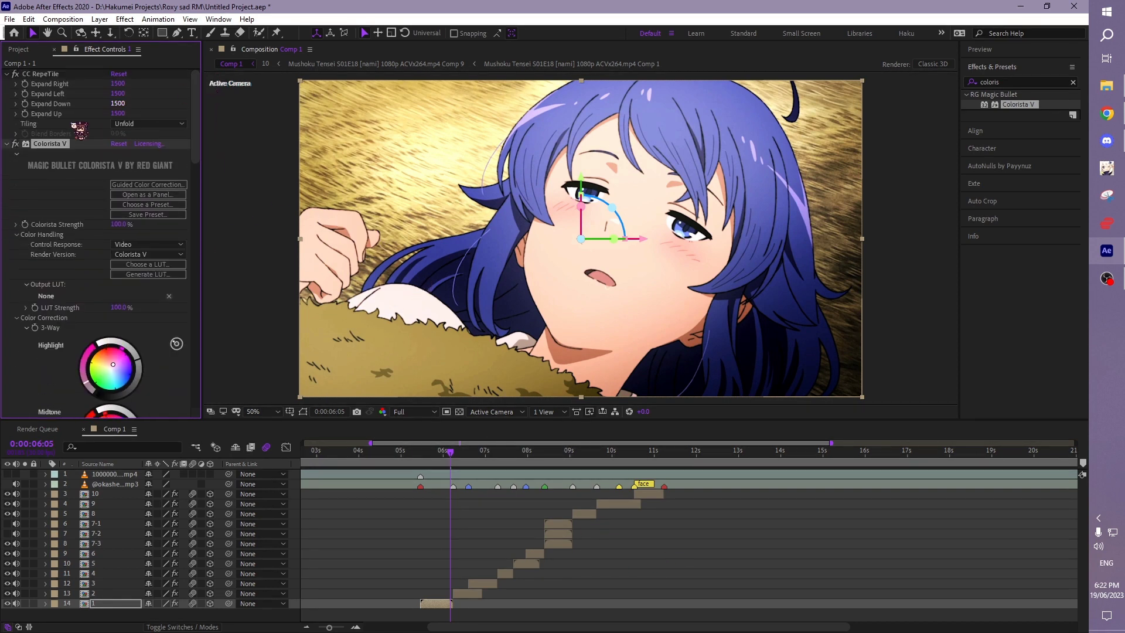
Step: Toggle layer 14's Colorista V on and off to compare, leaving it enabled
{"action": "left_click", "coordinate": [6, 144]}
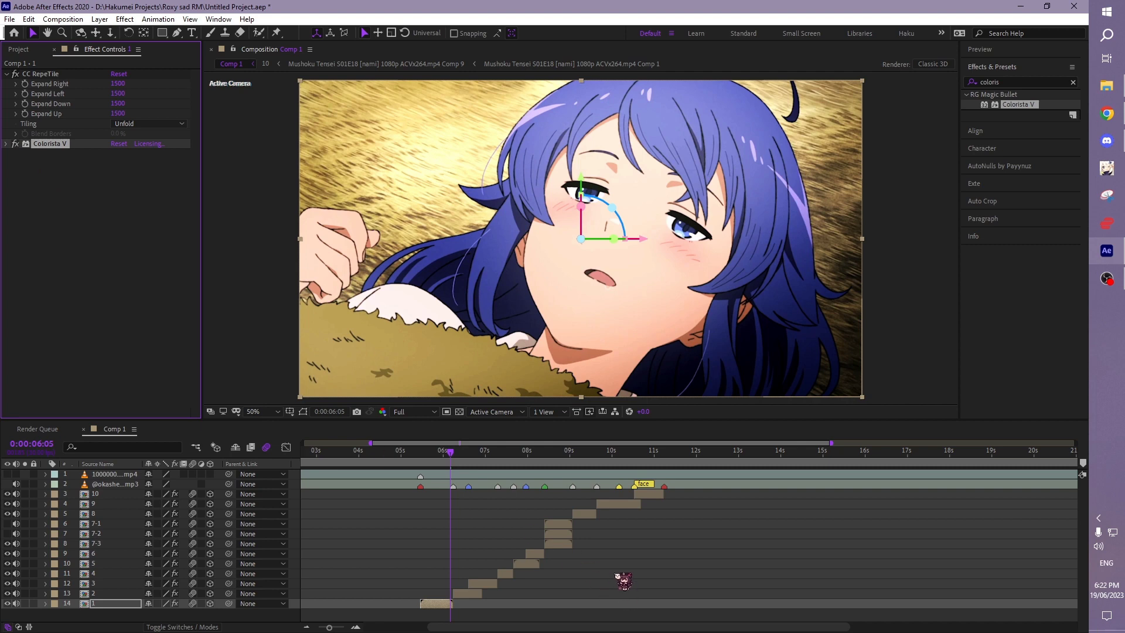
{"action": "left_click", "coordinate": [616, 573]}
{"action": "left_click", "coordinate": [16, 144]}
{"action": "left_click", "coordinate": [15, 144]}
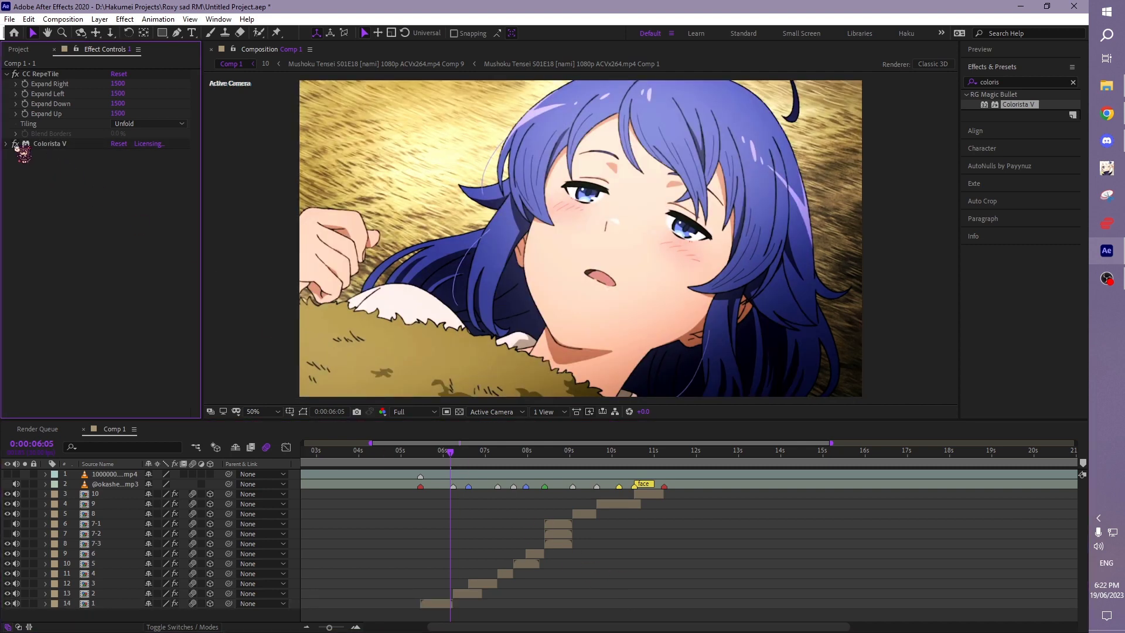
{"action": "left_click", "coordinate": [16, 144]}
{"action": "left_click", "coordinate": [16, 144]}
{"action": "left_click", "coordinate": [16, 144]}
{"action": "left_click", "coordinate": [16, 144]}
{"action": "left_click", "coordinate": [16, 143]}
{"action": "left_click", "coordinate": [16, 143]}
{"action": "left_click", "coordinate": [16, 143]}
{"action": "left_click", "coordinate": [16, 144]}
Step: Add Curves to layer 14 and bend the RGB curve slightly
{"action": "double_click", "coordinate": [1006, 82]}
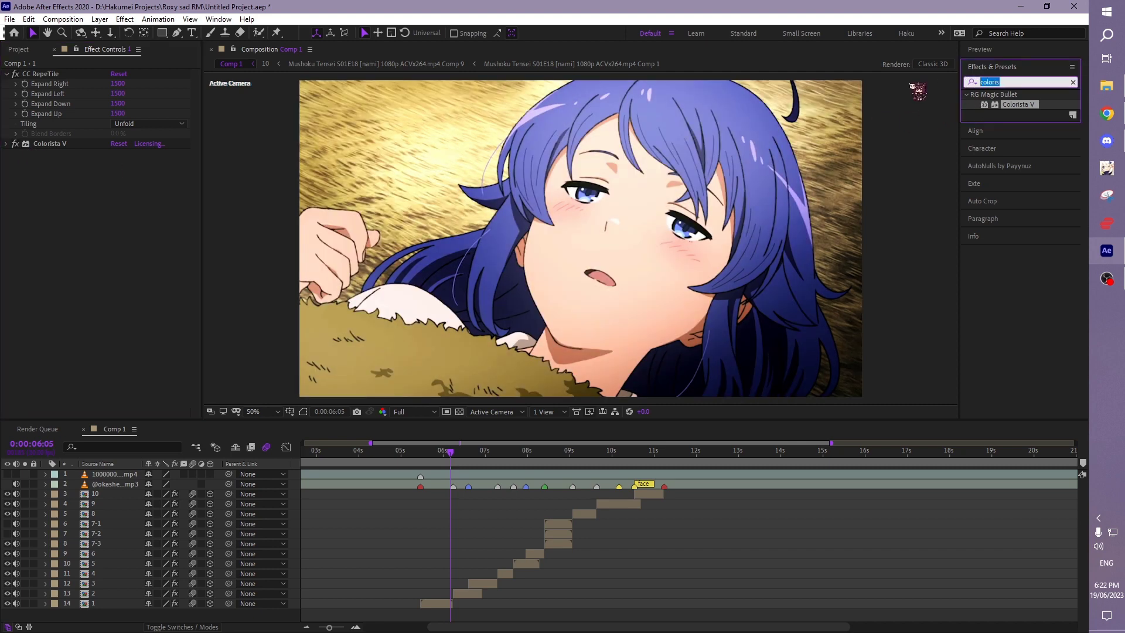
{"action": "type", "text": "curves"}
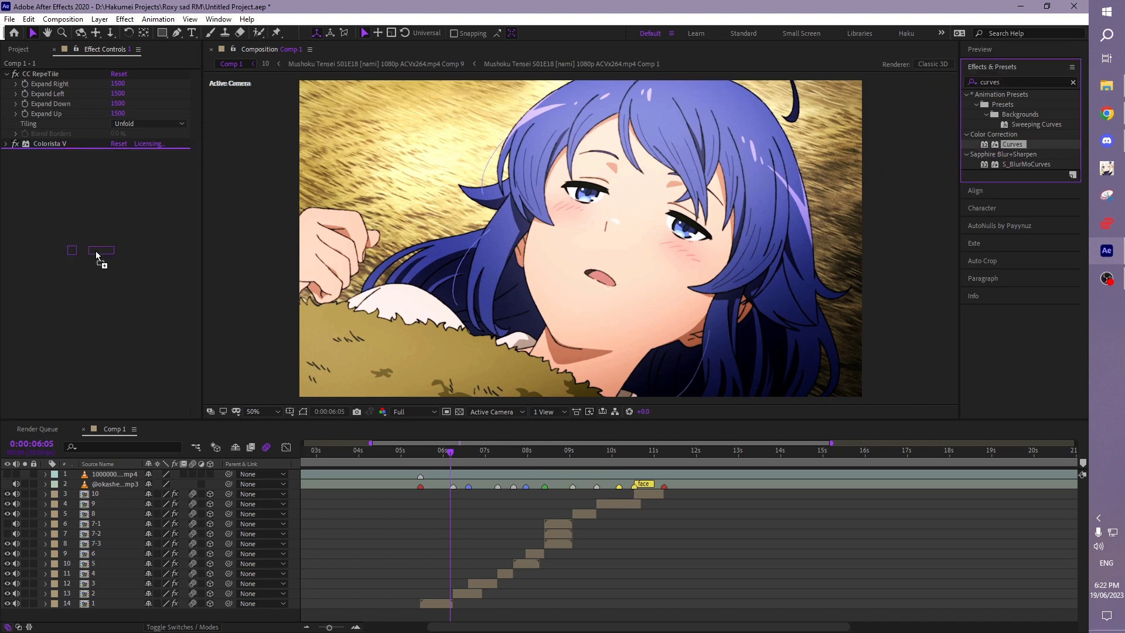
{"action": "left_click_drag", "start_coordinate": [1012, 144], "coordinate": [96, 251]}
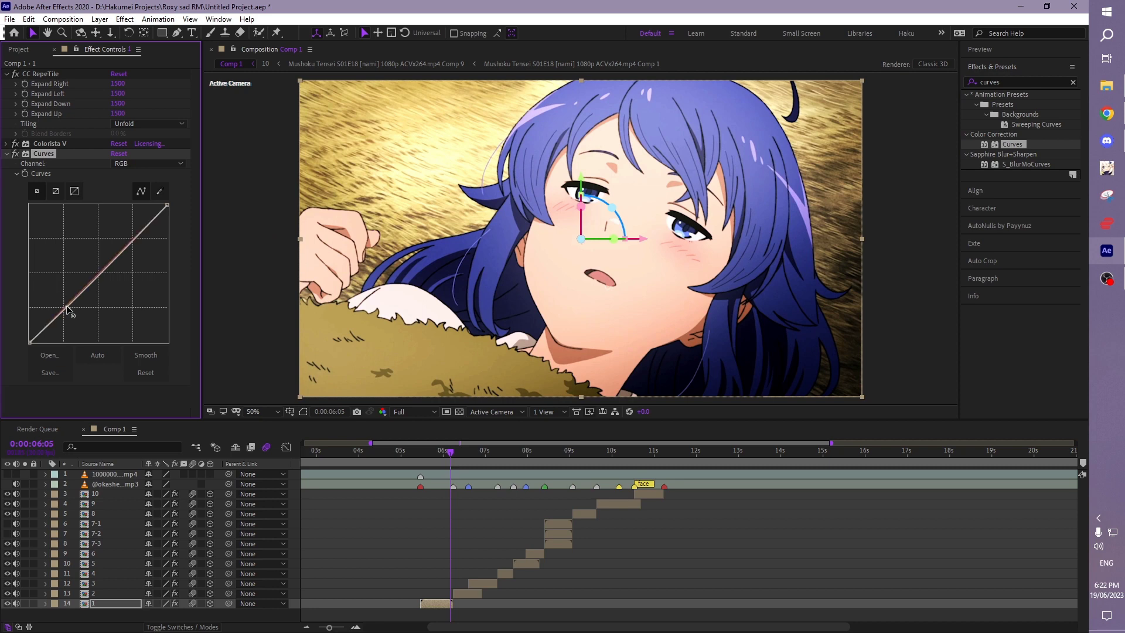
{"action": "left_click_drag", "start_coordinate": [65, 305], "coordinate": [77, 306]}
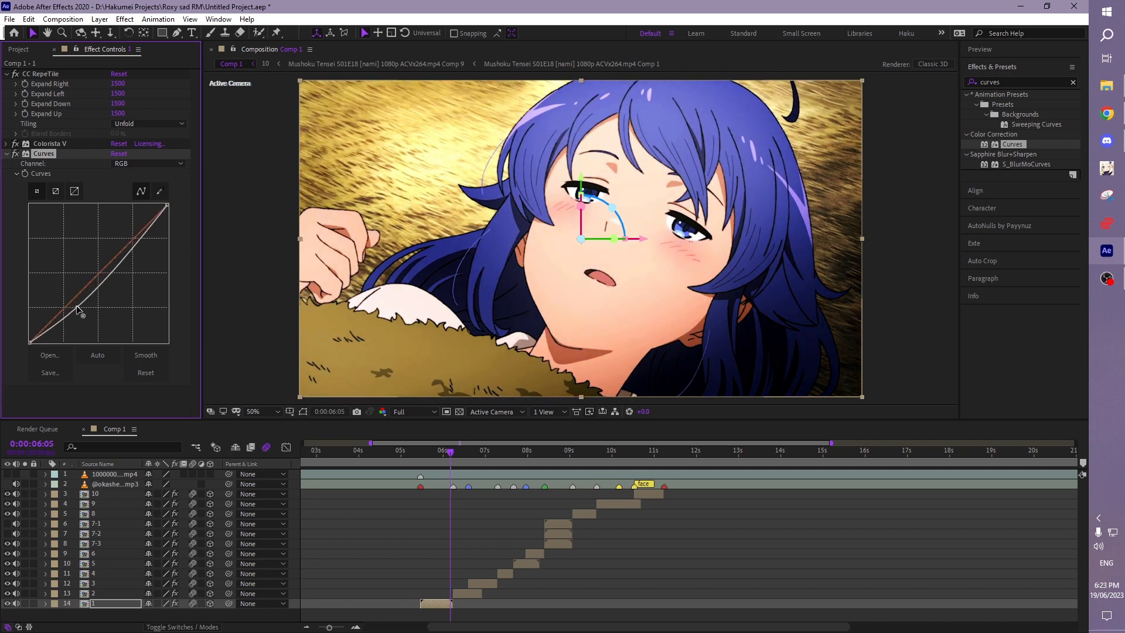
{"action": "left_click_drag", "start_coordinate": [78, 306], "coordinate": [76, 301]}
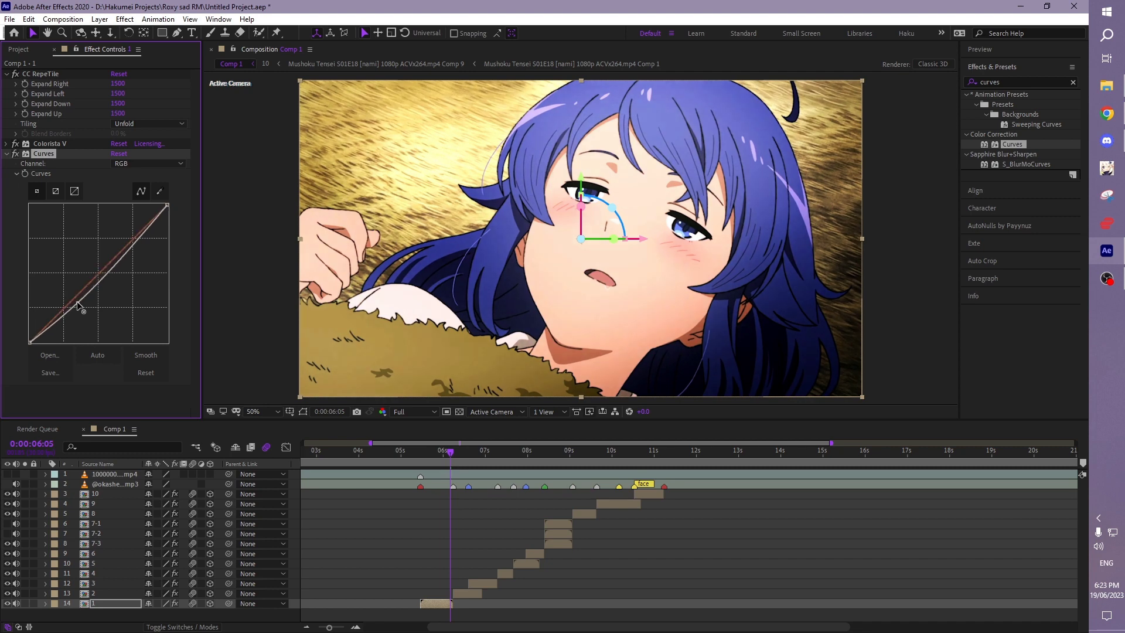
Step: Compare Curves and Colorista V before/after, then select both effects together
{"action": "left_click", "coordinate": [6, 154]}
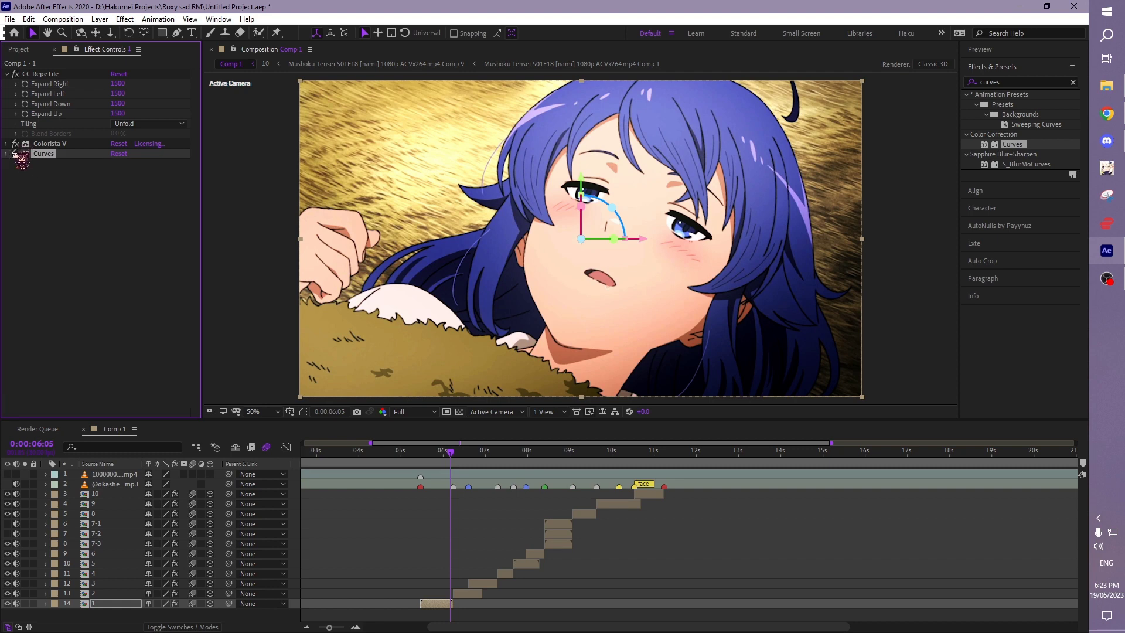
{"action": "left_click", "coordinate": [15, 153]}
{"action": "left_click", "coordinate": [15, 154]}
{"action": "left_click", "coordinate": [15, 149]}
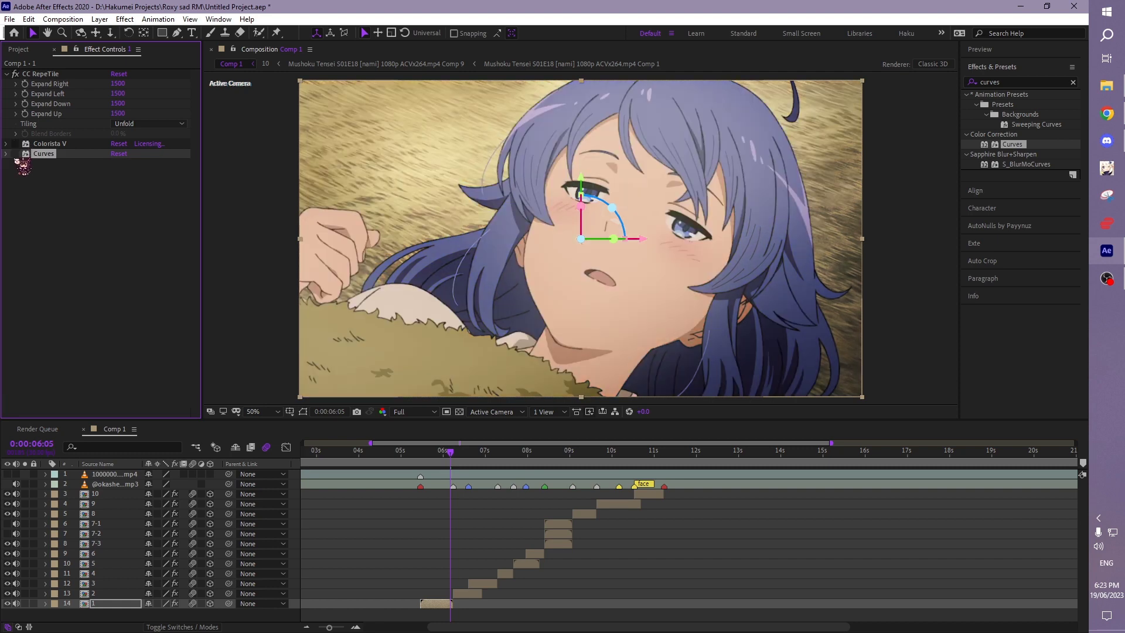
{"action": "left_click", "coordinate": [15, 144]}
{"action": "left_click", "coordinate": [15, 154]}
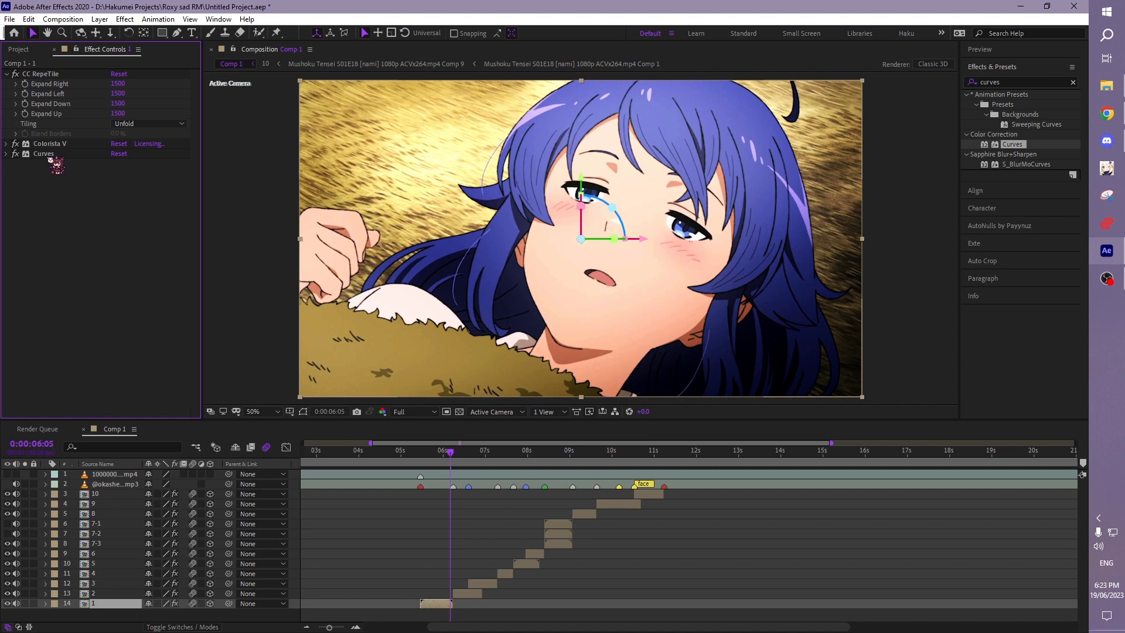
{"action": "left_click_drag", "start_coordinate": [57, 165], "coordinate": [56, 140]}
Step: Go to 0:00:06:12, select layer 13, and turn off its Curves effect
{"action": "left_click", "coordinate": [460, 452]}
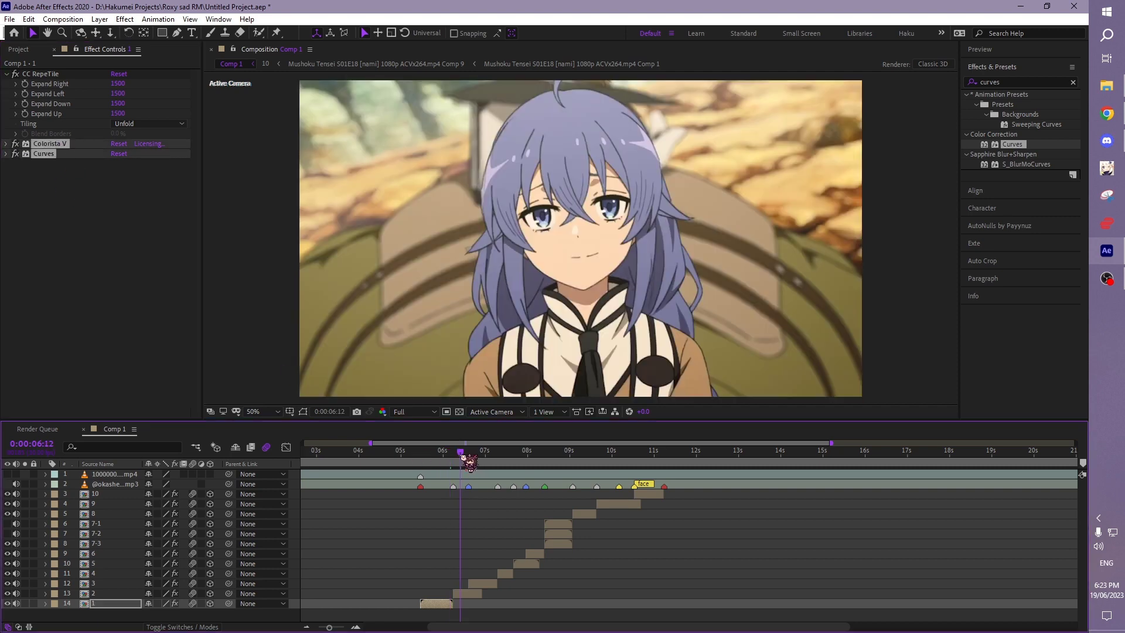
{"action": "left_click", "coordinate": [467, 594]}
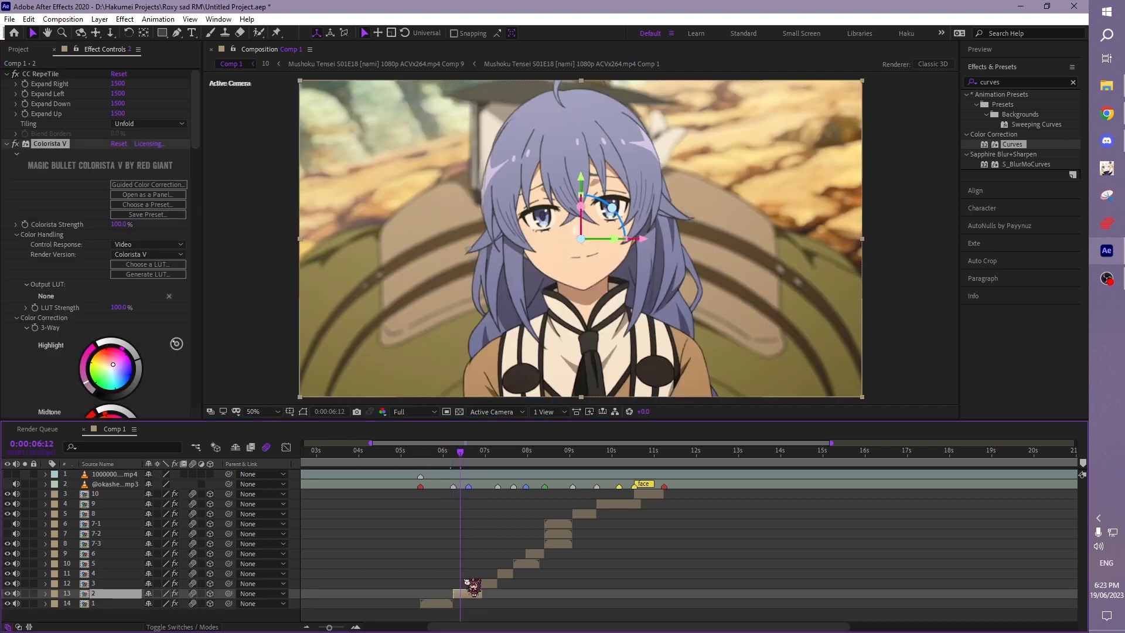
{"action": "scroll", "coordinate": [16, 134], "scroll_direction": "down", "scroll_amount": 3}
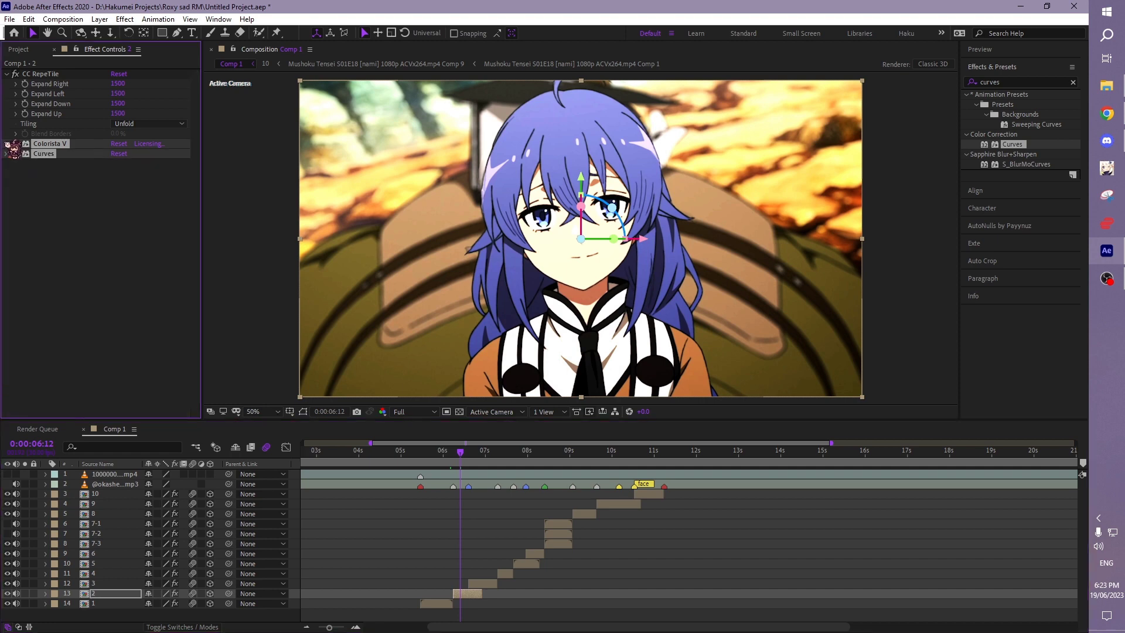
{"action": "left_click", "coordinate": [7, 74]}
{"action": "left_click", "coordinate": [15, 154]}
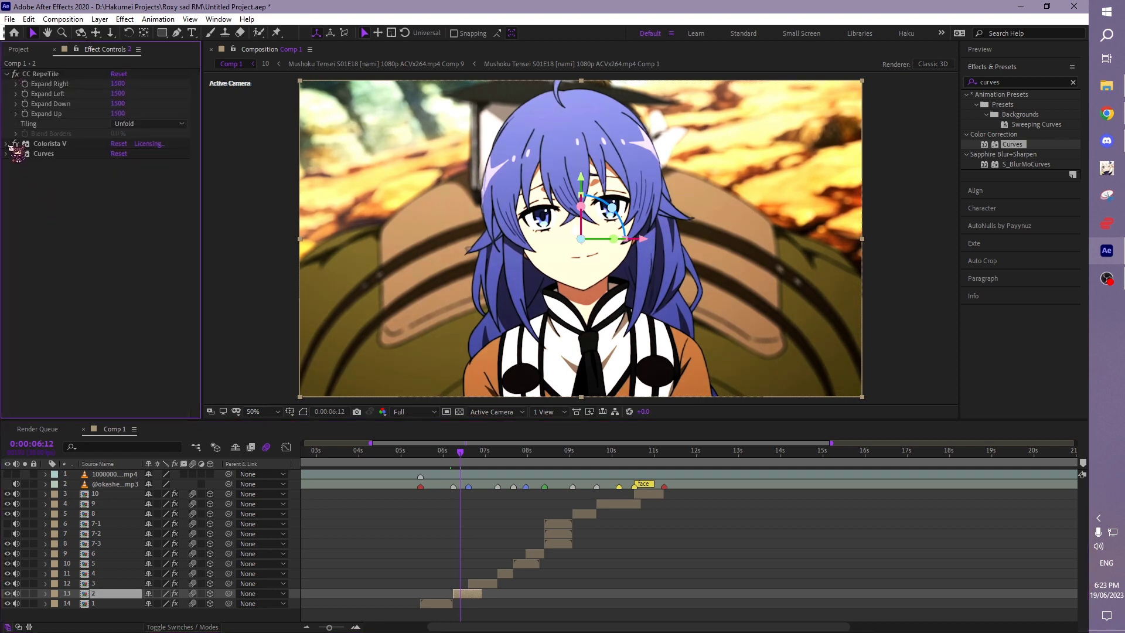
{"action": "left_click", "coordinate": [7, 144]}
Step: Set this clip's Colorista Temperature -16, Tint 5 and Contrast 0.31
{"action": "scroll", "coordinate": [193, 176], "scroll_direction": "down", "scroll_amount": 5}
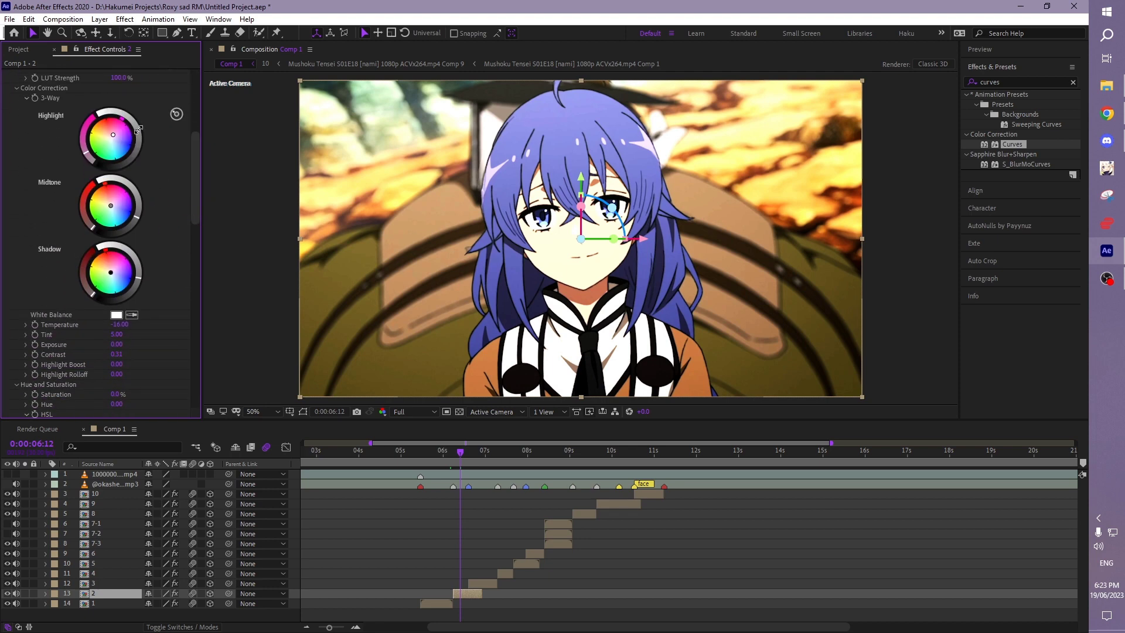
{"action": "key", "text": "Return"}
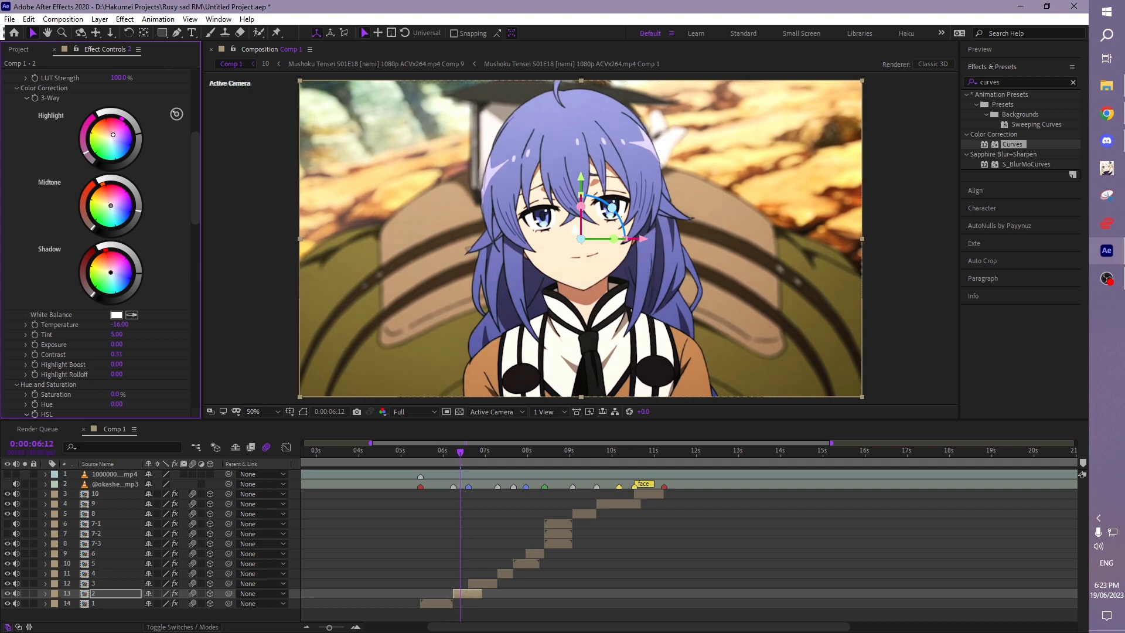
{"action": "scroll", "coordinate": [200, 205], "scroll_direction": "up", "scroll_amount": 1}
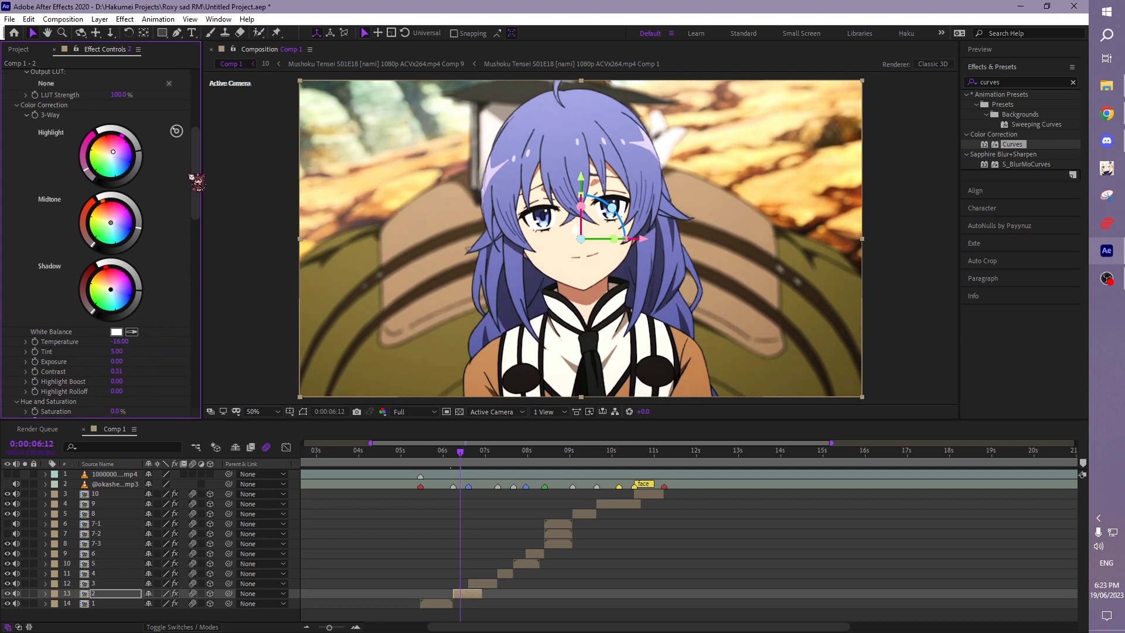
{"action": "left_click_drag", "start_coordinate": [196, 169], "coordinate": [197, 127]}
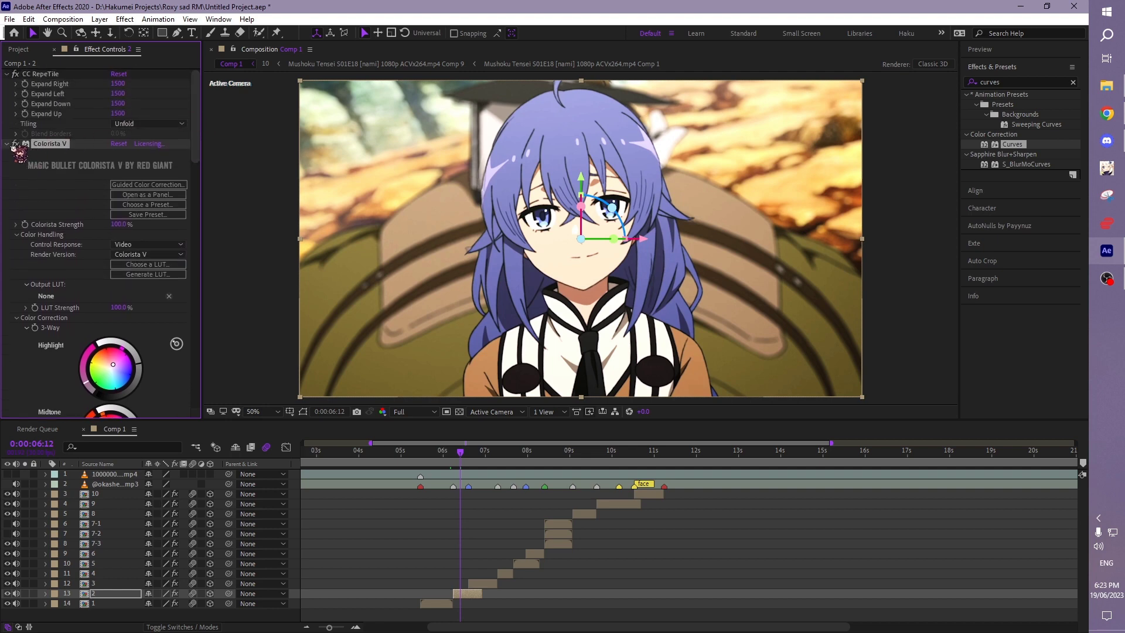
Step: Lift the layer 2 RGB curve slightly to brighten the clip
{"action": "left_click", "coordinate": [7, 144]}
{"action": "left_click", "coordinate": [7, 154]}
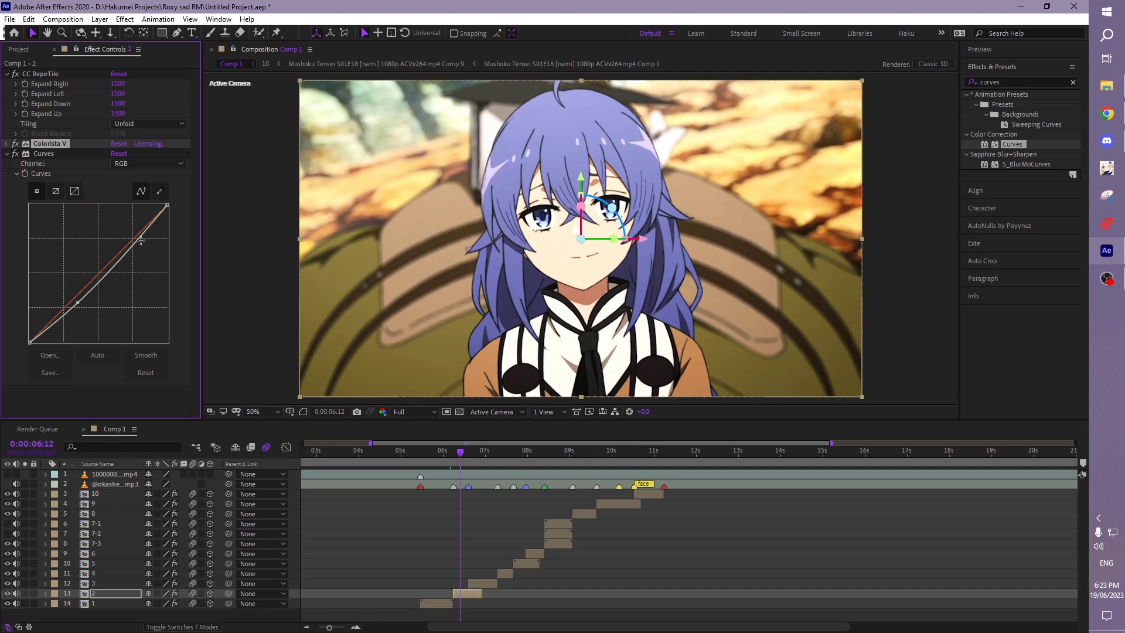
{"action": "left_click_drag", "start_coordinate": [134, 241], "coordinate": [146, 237]}
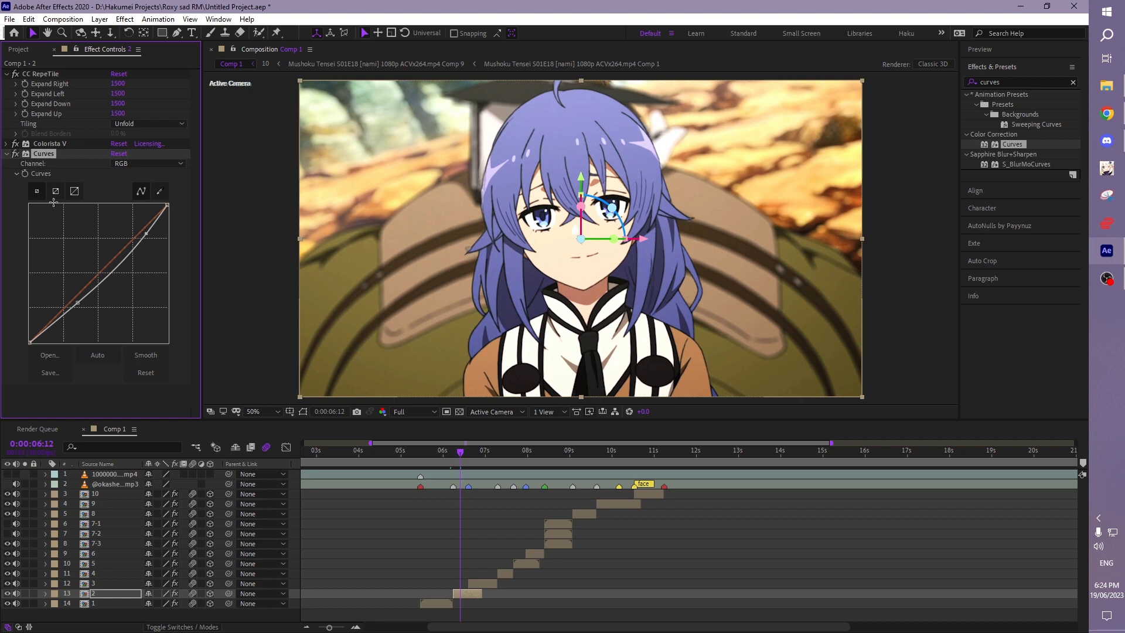
{"action": "left_click", "coordinate": [7, 153]}
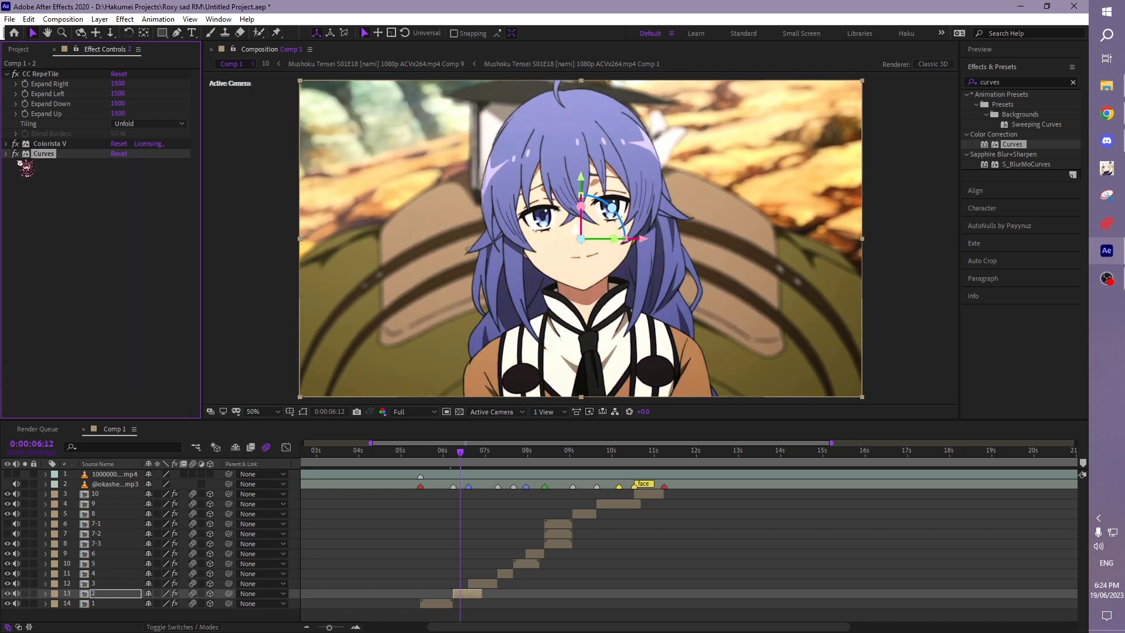
Step: Compare layer 2's effects on and off, then move to 0:00:07:04
{"action": "left_click", "coordinate": [439, 603]}
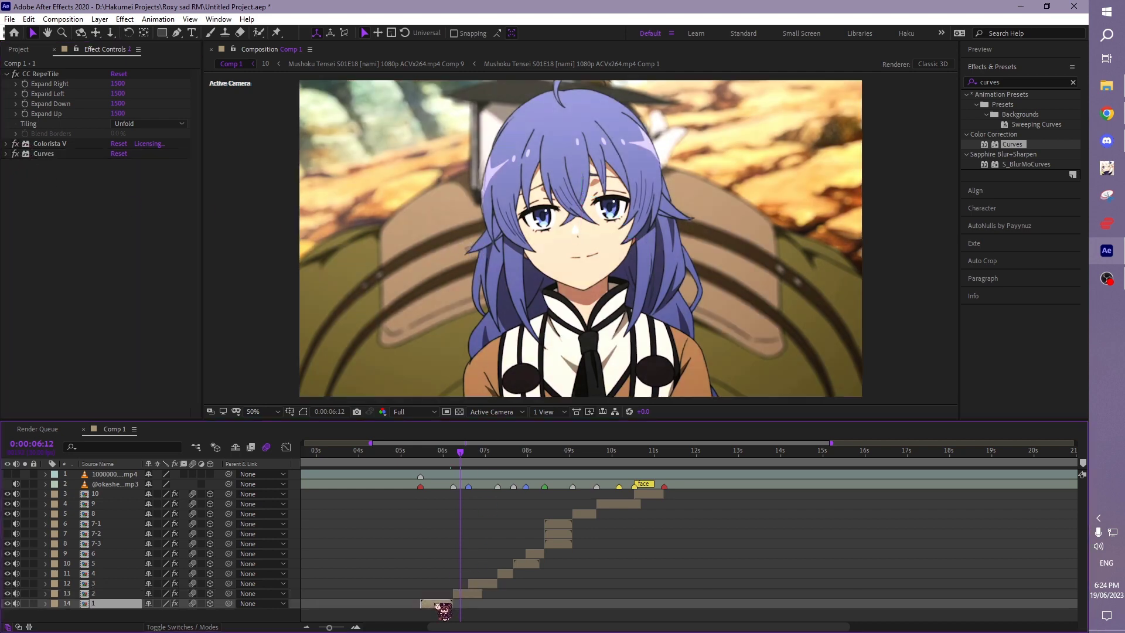
{"action": "left_click", "coordinate": [48, 146]}
{"action": "left_click", "coordinate": [43, 153], "text": "ctrl"}
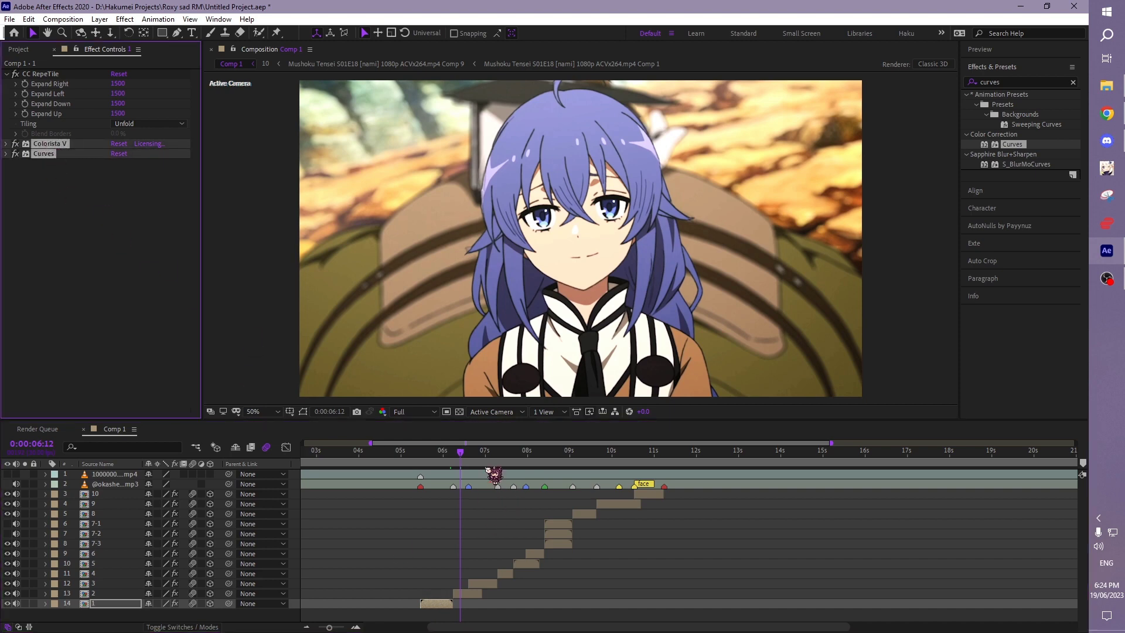
{"action": "left_click", "coordinate": [469, 593]}
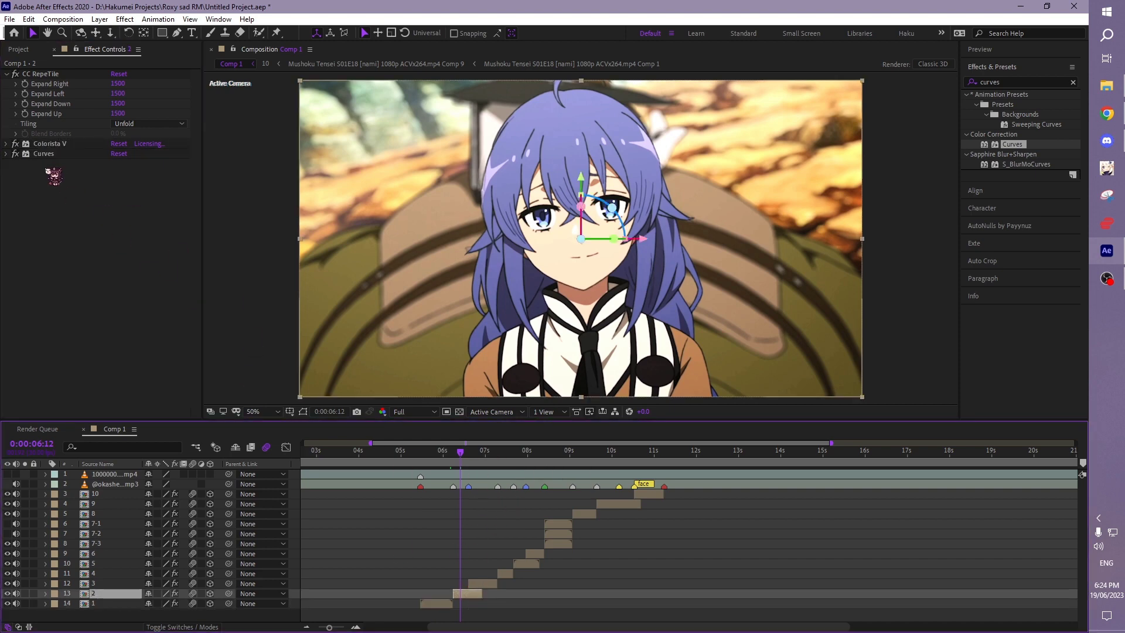
{"action": "left_click", "coordinate": [16, 153]}
{"action": "left_click", "coordinate": [16, 154]}
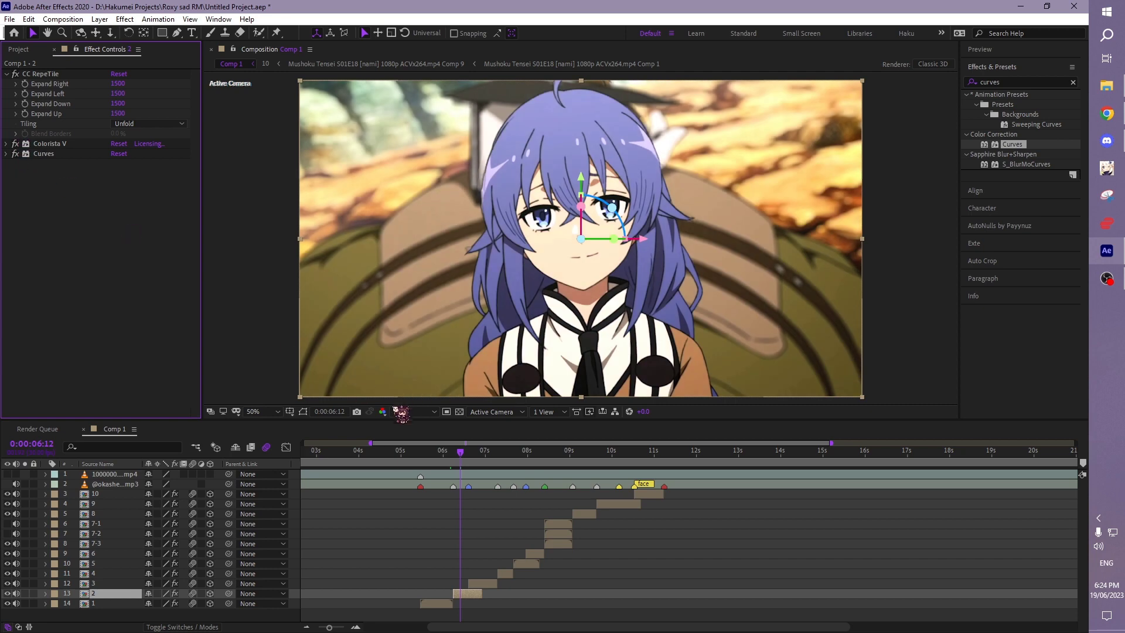
{"action": "left_click", "coordinate": [492, 454]}
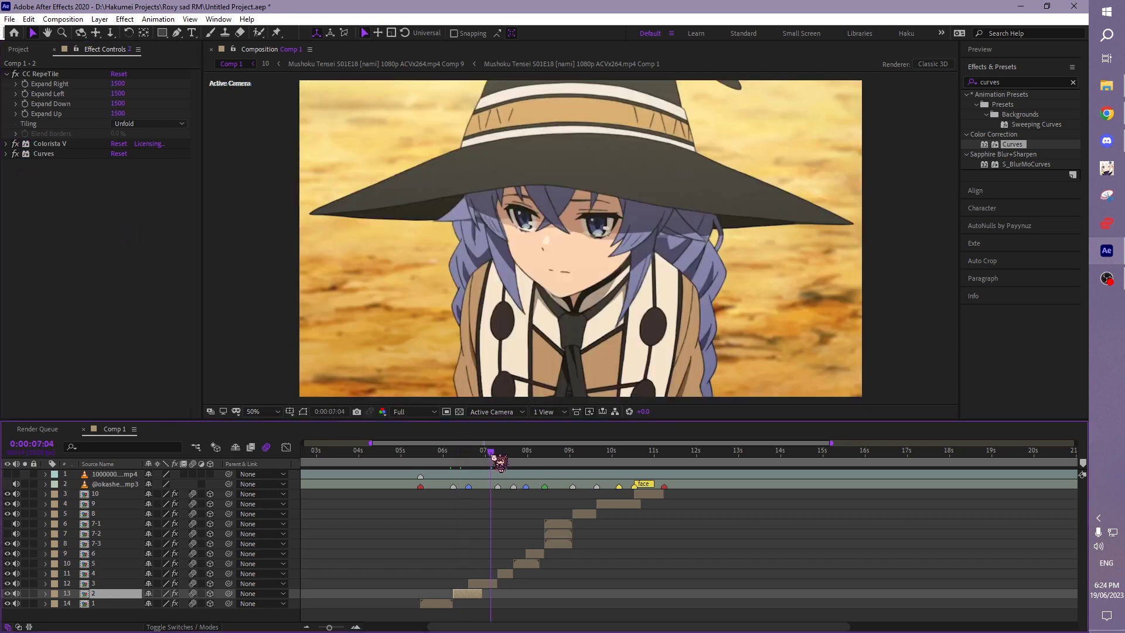
Step: Select the witch-hat layer 3 and toggle its Colorista V to compare
{"action": "left_click", "coordinate": [490, 582]}
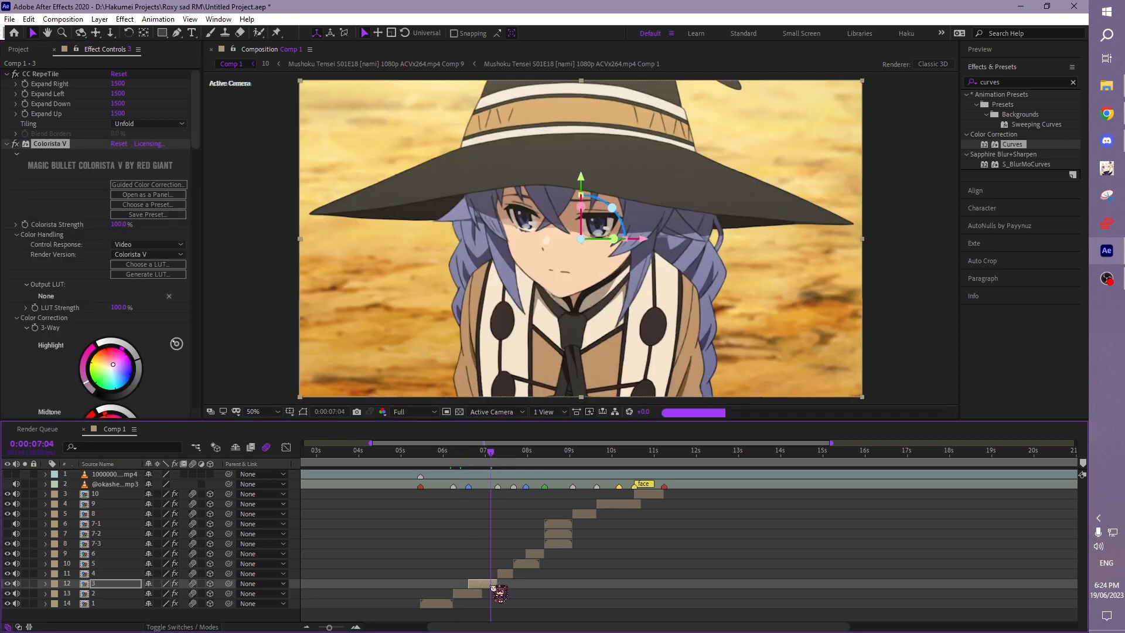
{"action": "left_click", "coordinate": [6, 144]}
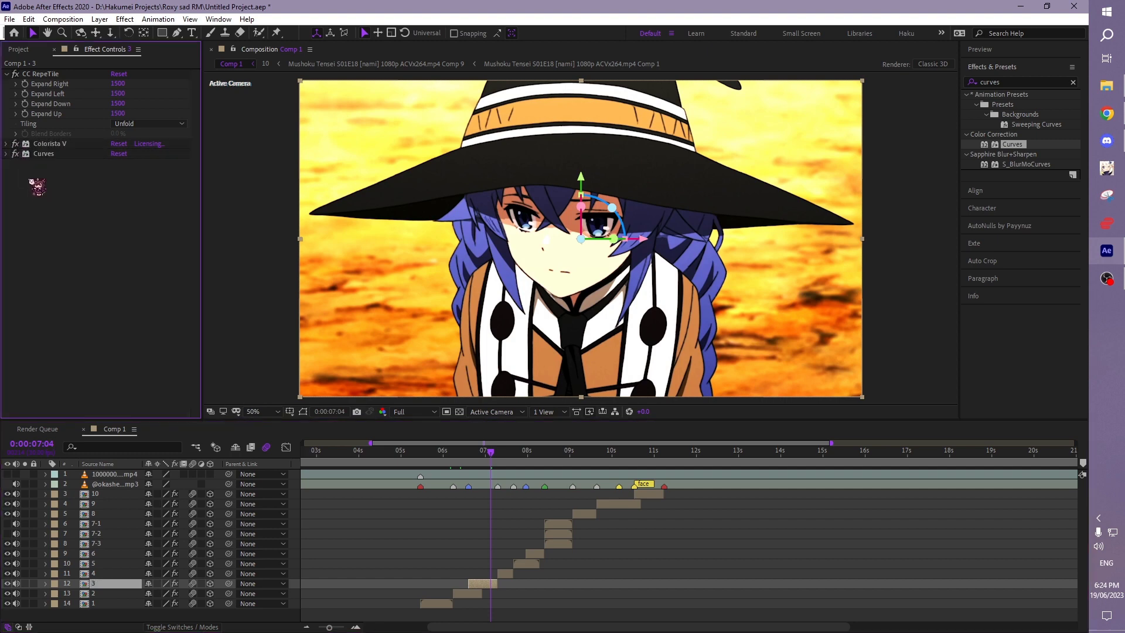
{"action": "left_click", "coordinate": [15, 143]}
{"action": "left_click", "coordinate": [15, 144]}
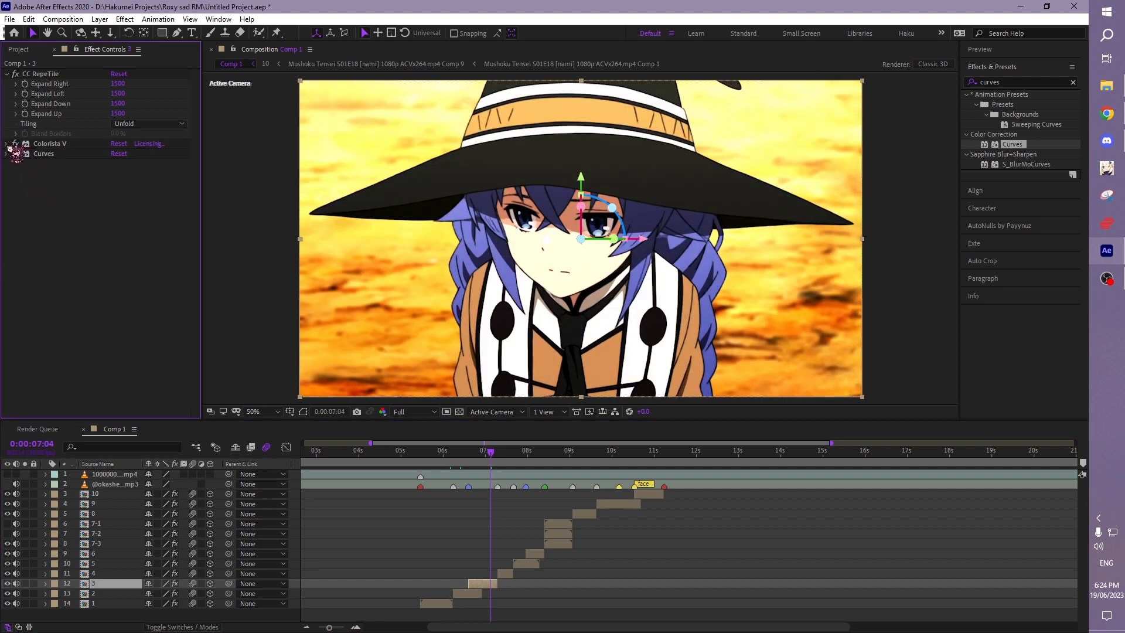
{"action": "left_click", "coordinate": [47, 143]}
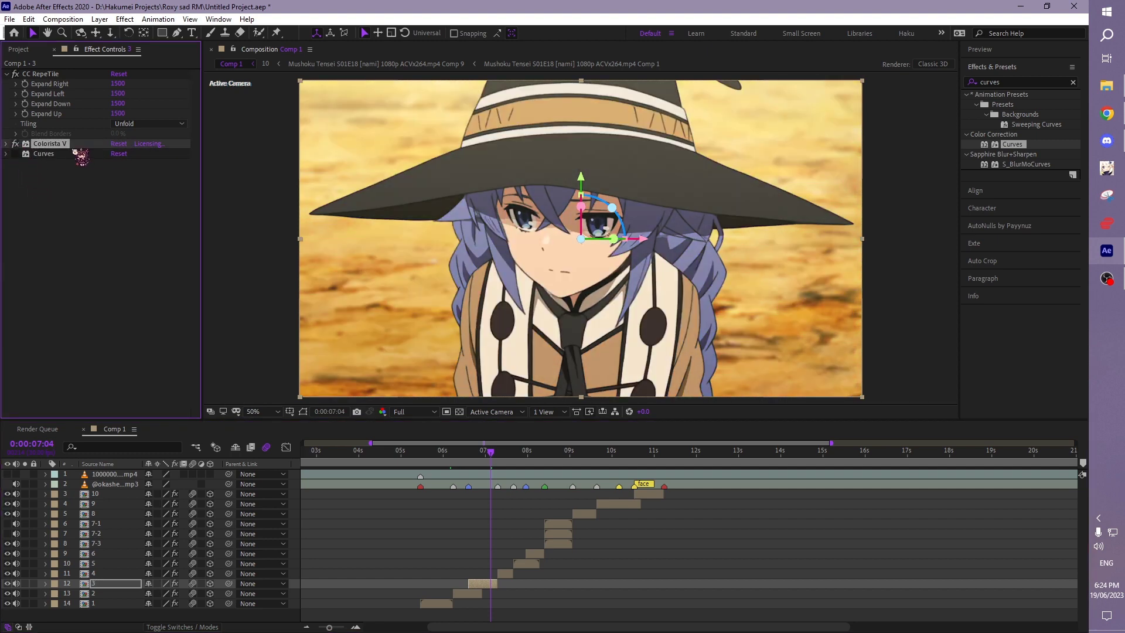
{"action": "left_click", "coordinate": [7, 144]}
Step: Brighten the hat shot's midtones and cool its Colorista Temperature to -10
{"action": "left_click_drag", "start_coordinate": [197, 150], "coordinate": [197, 182]}
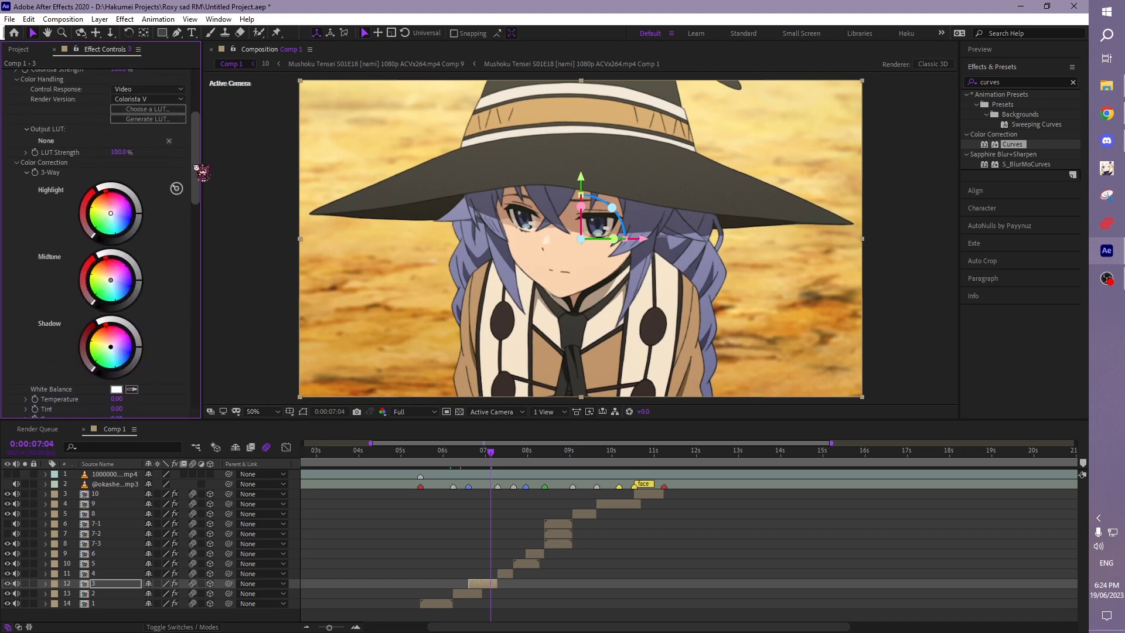
{"action": "scroll", "coordinate": [202, 185], "scroll_direction": "down", "scroll_amount": 2}
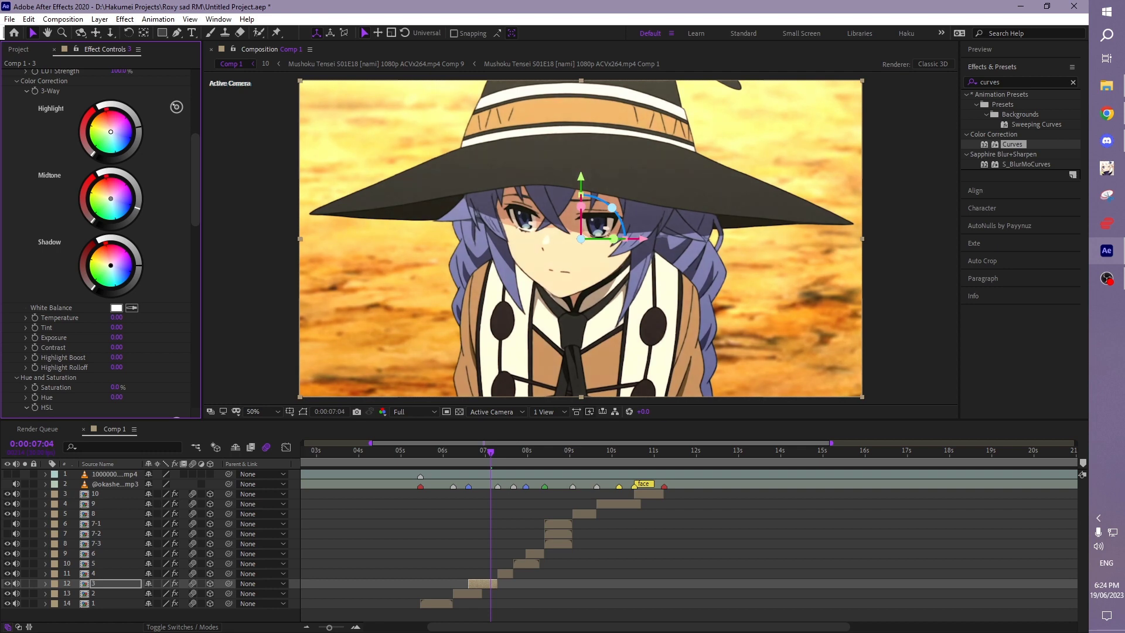
{"action": "left_click_drag", "start_coordinate": [139, 207], "coordinate": [138, 205]}
{"action": "scroll", "coordinate": [196, 225], "scroll_direction": "down", "scroll_amount": 3}
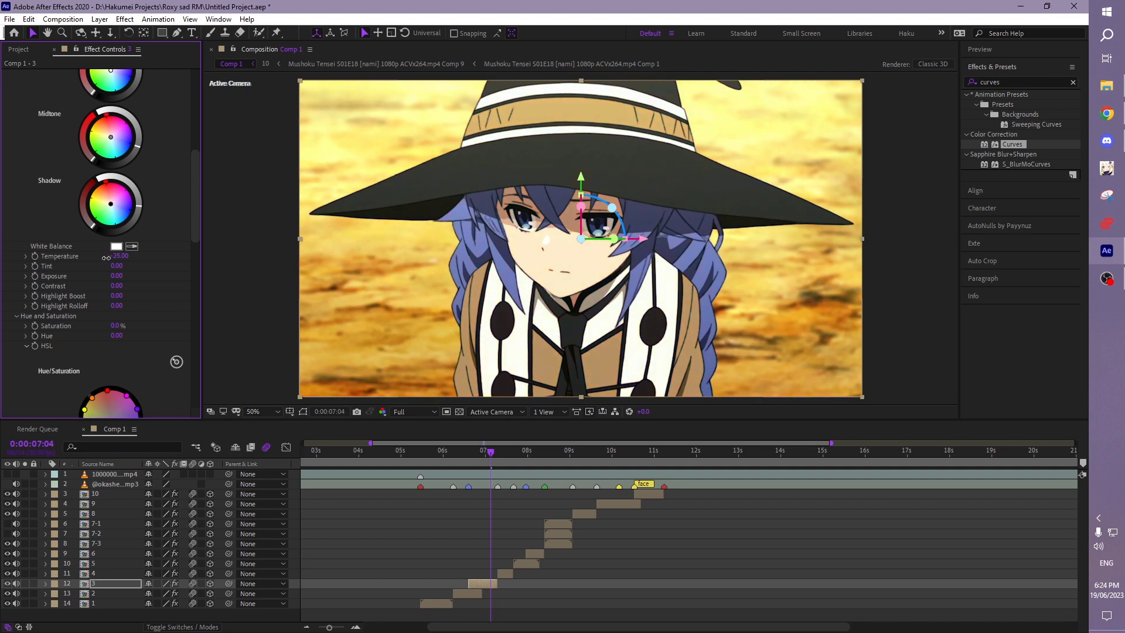
{"action": "mouse_move", "coordinate": [95, 257]}
{"action": "left_mouse_down"}
{"action": "mouse_move", "coordinate": [75, 257]}
{"action": "mouse_move", "coordinate": [153, 260]}
{"action": "mouse_move", "coordinate": [117, 260]}
{"action": "left_mouse_up"}
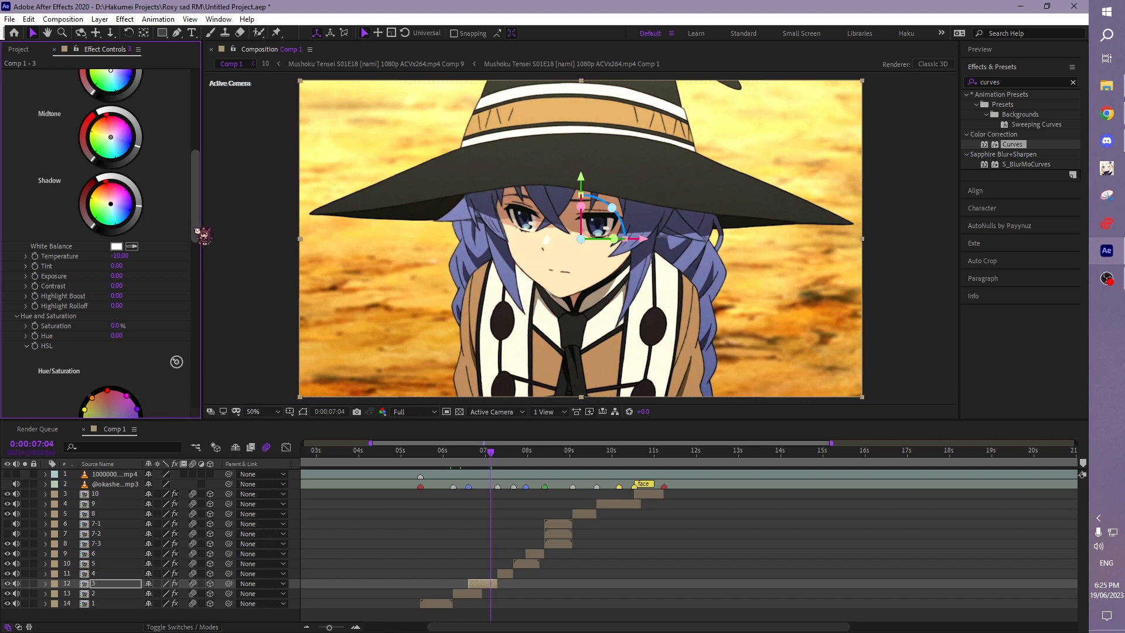
{"action": "left_click_drag", "start_coordinate": [194, 239], "coordinate": [198, 246]}
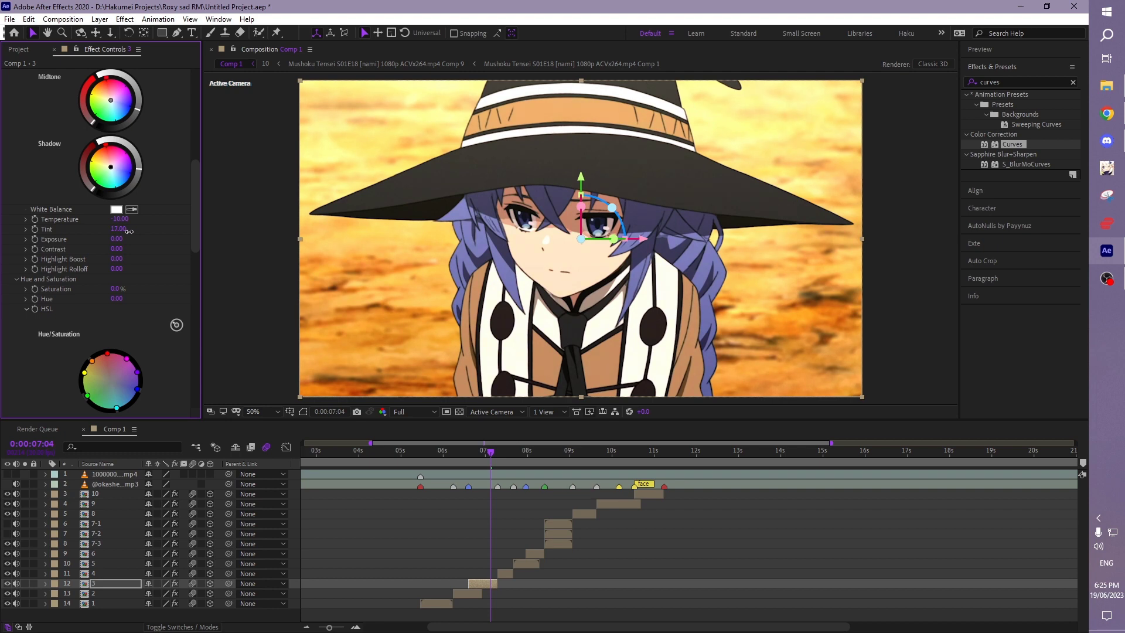
{"action": "left_click_drag", "start_coordinate": [197, 226], "coordinate": [194, 119]}
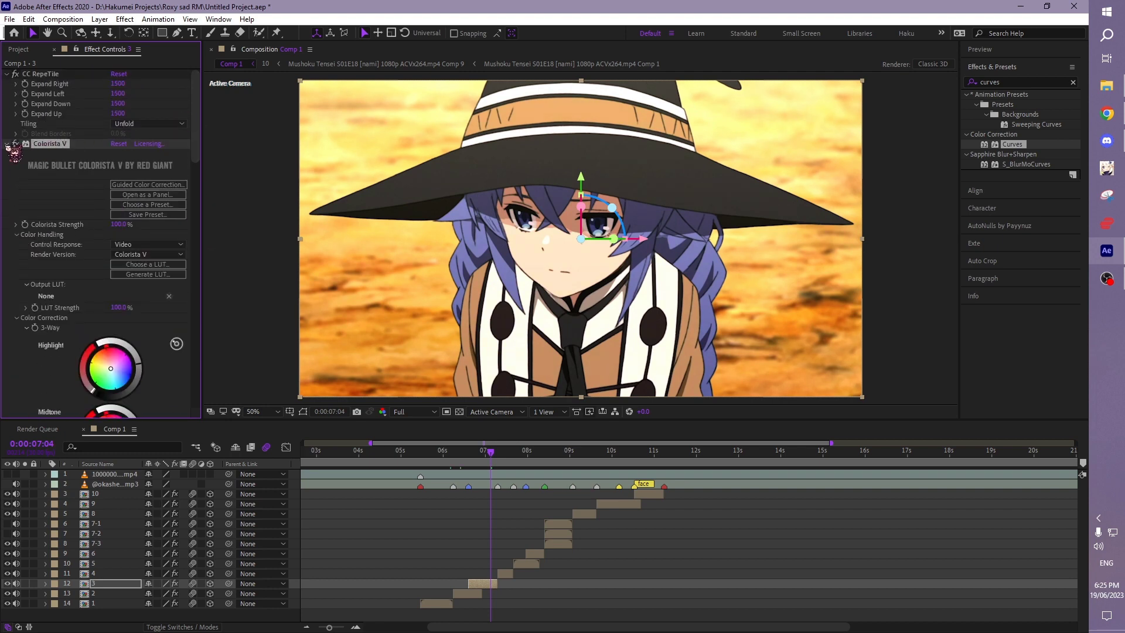
{"action": "left_click", "coordinate": [7, 144]}
Step: Compare the witch-hat shot with and without Colorista V, leaving it on
{"action": "left_click", "coordinate": [16, 143]}
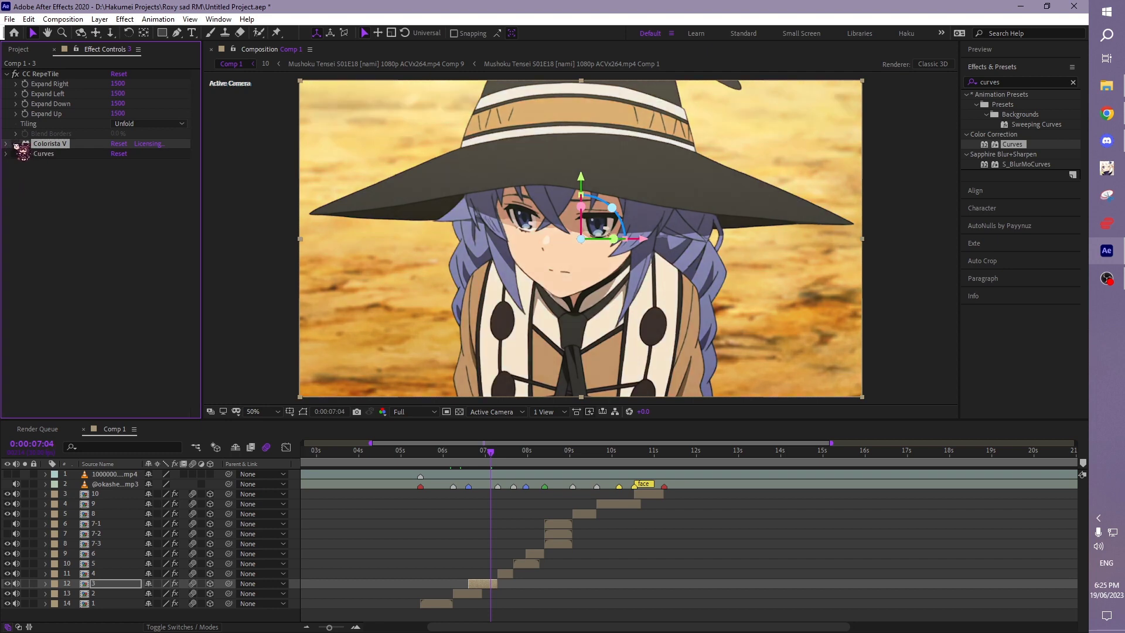
{"action": "left_click", "coordinate": [16, 144]}
{"action": "left_click", "coordinate": [16, 144]}
{"action": "left_click", "coordinate": [15, 144]}
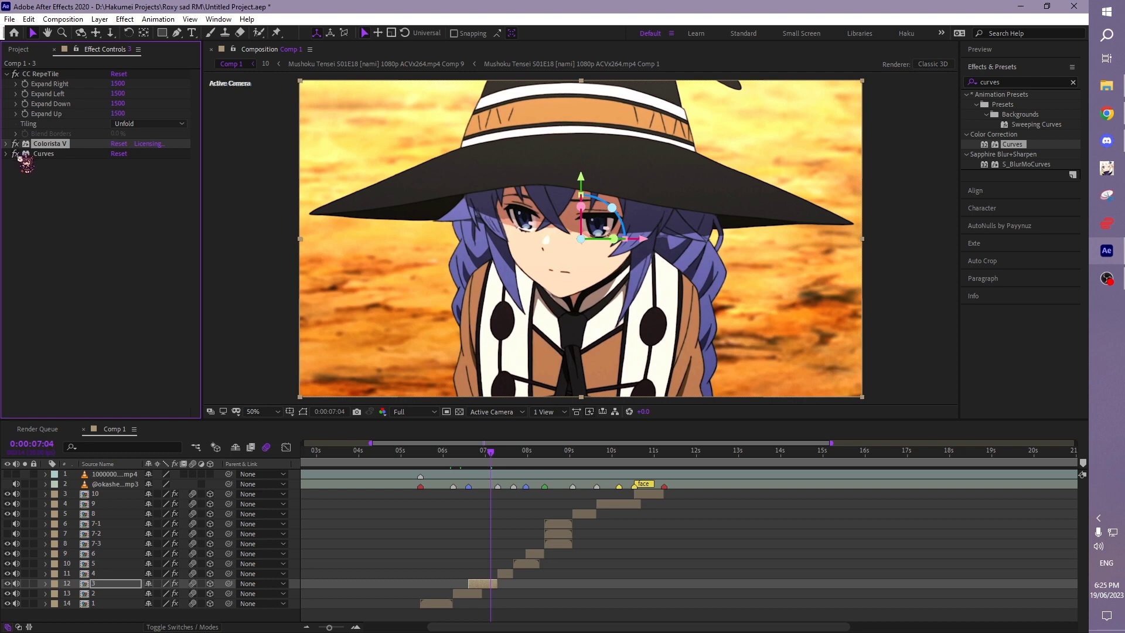
Step: Reset the hat shot's Curves and shape a gentle RGB S-curve for contrast
{"action": "left_click", "coordinate": [6, 154]}
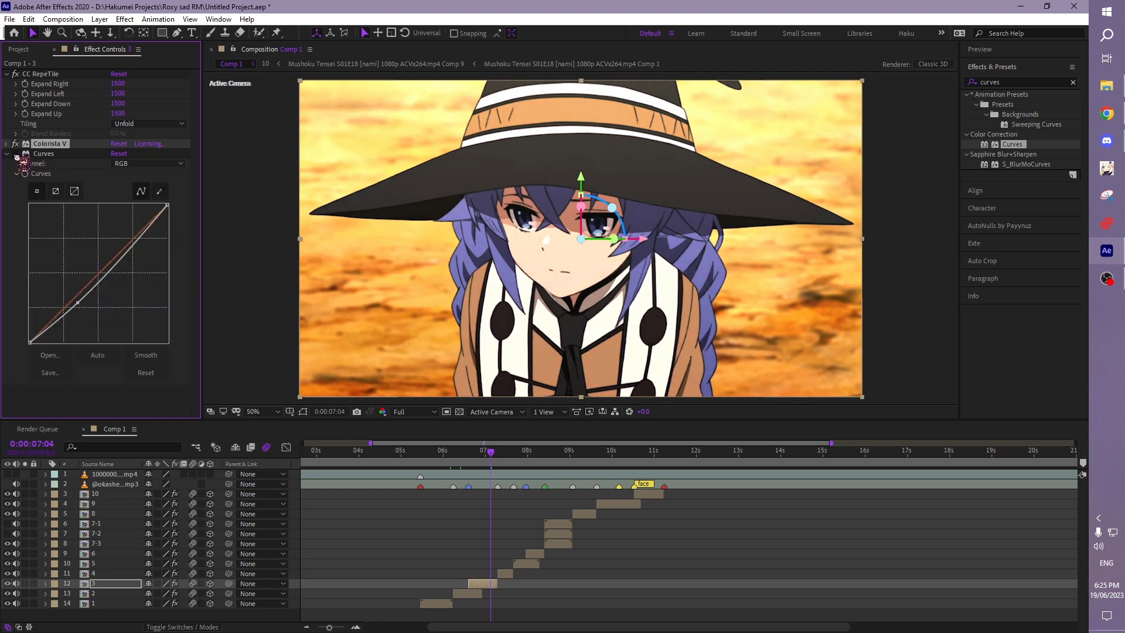
{"action": "left_click", "coordinate": [130, 209]}
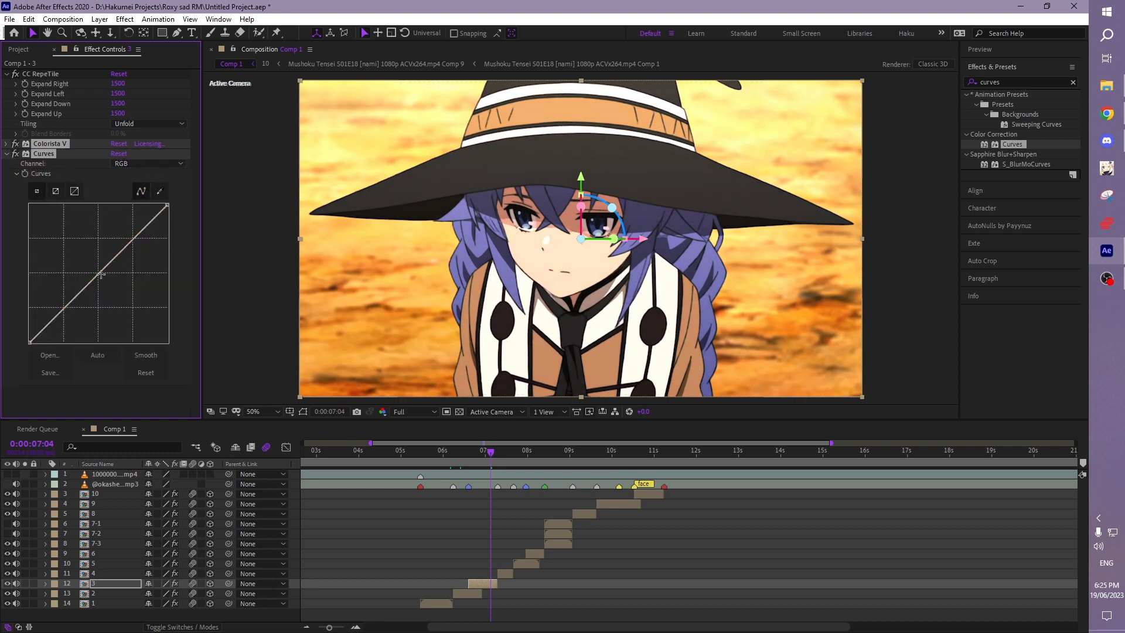
{"action": "left_click_drag", "start_coordinate": [102, 273], "coordinate": [97, 265]}
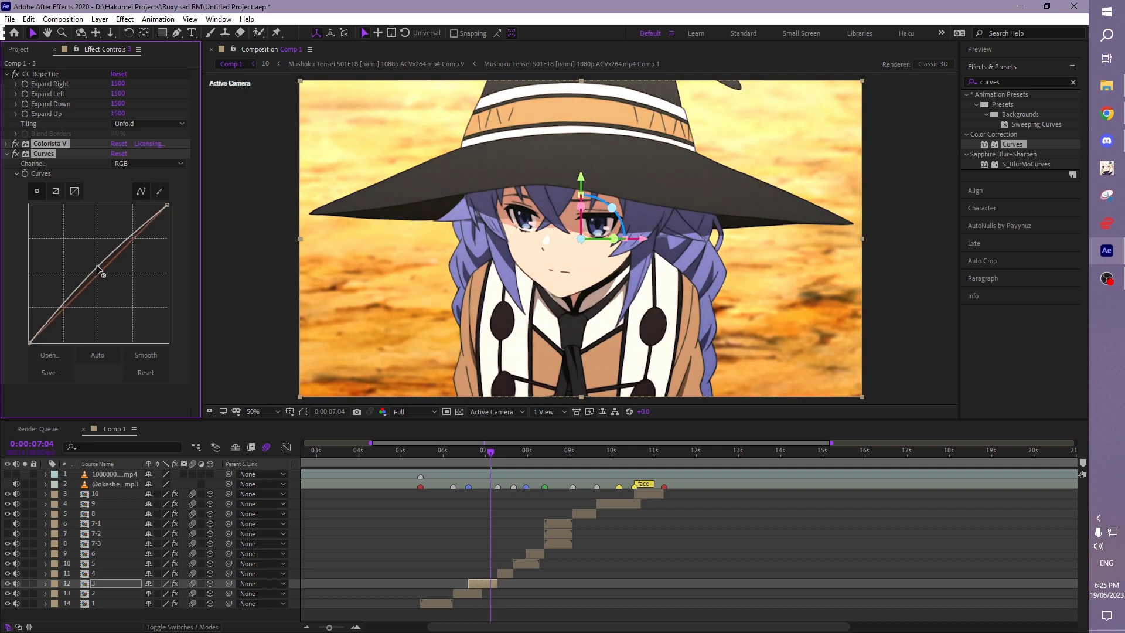
{"action": "left_click_drag", "start_coordinate": [97, 265], "coordinate": [97, 266]}
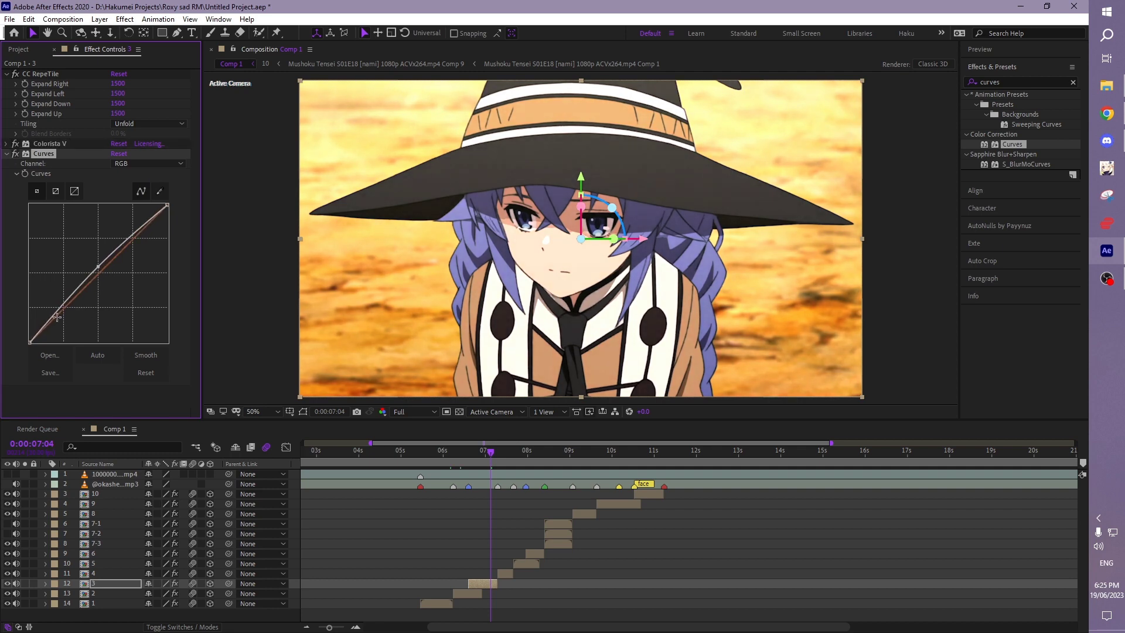
{"action": "left_click_drag", "start_coordinate": [56, 317], "coordinate": [56, 319]}
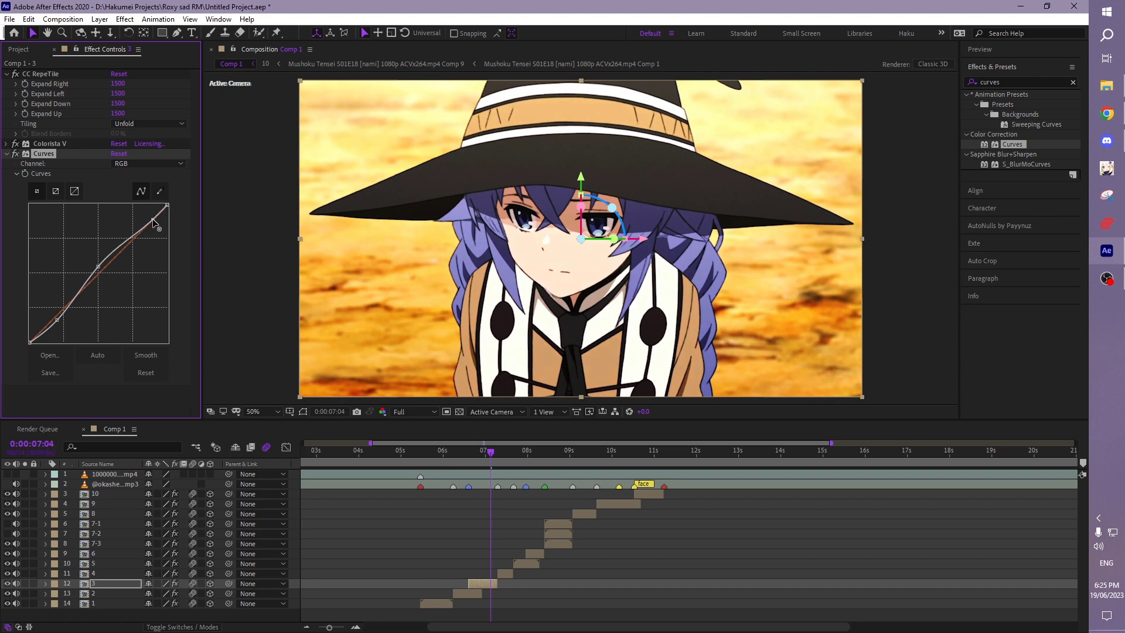
{"action": "mouse_move", "coordinate": [150, 217]}
{"action": "left_mouse_down"}
{"action": "mouse_move", "coordinate": [161, 230]}
{"action": "mouse_move", "coordinate": [157, 219]}
{"action": "left_mouse_up"}
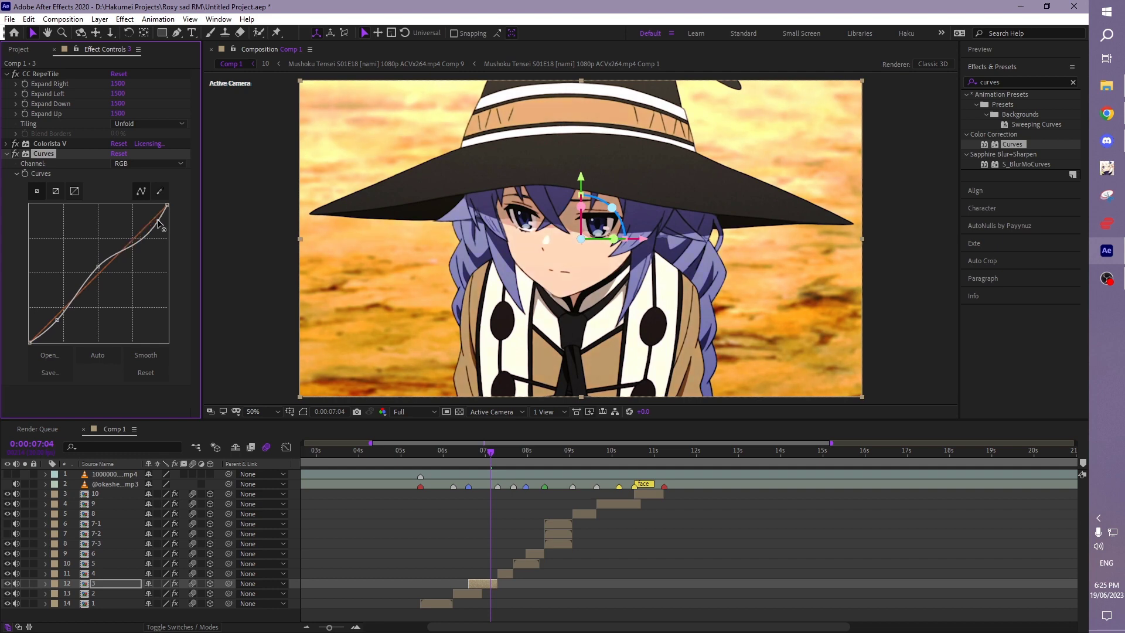
{"action": "left_click", "coordinate": [7, 154]}
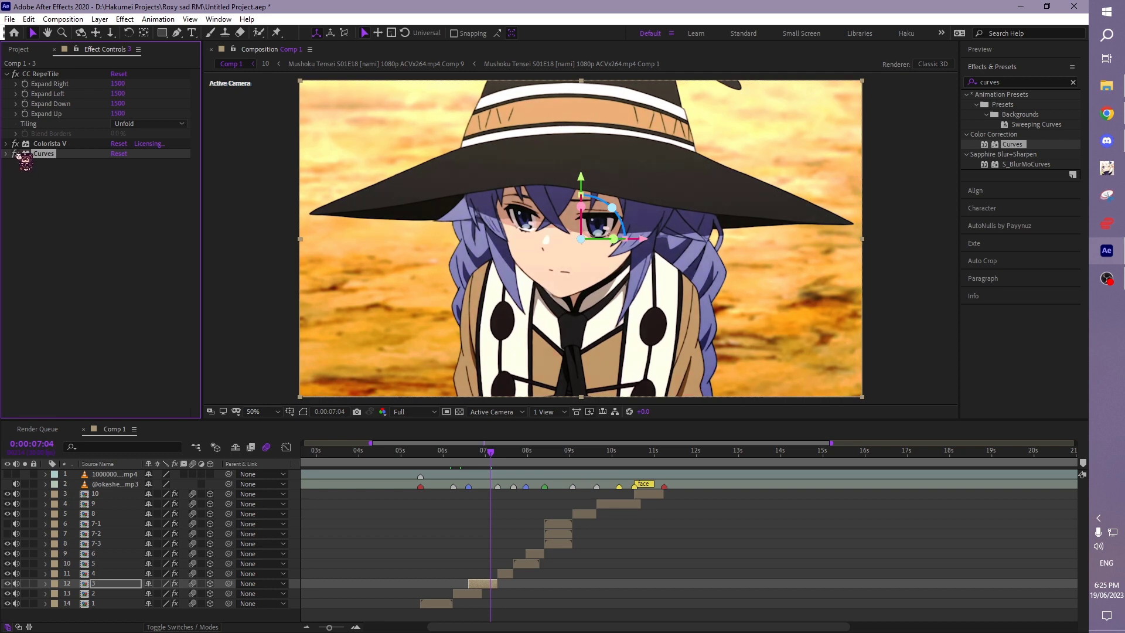
{"action": "key", "text": "comma"}
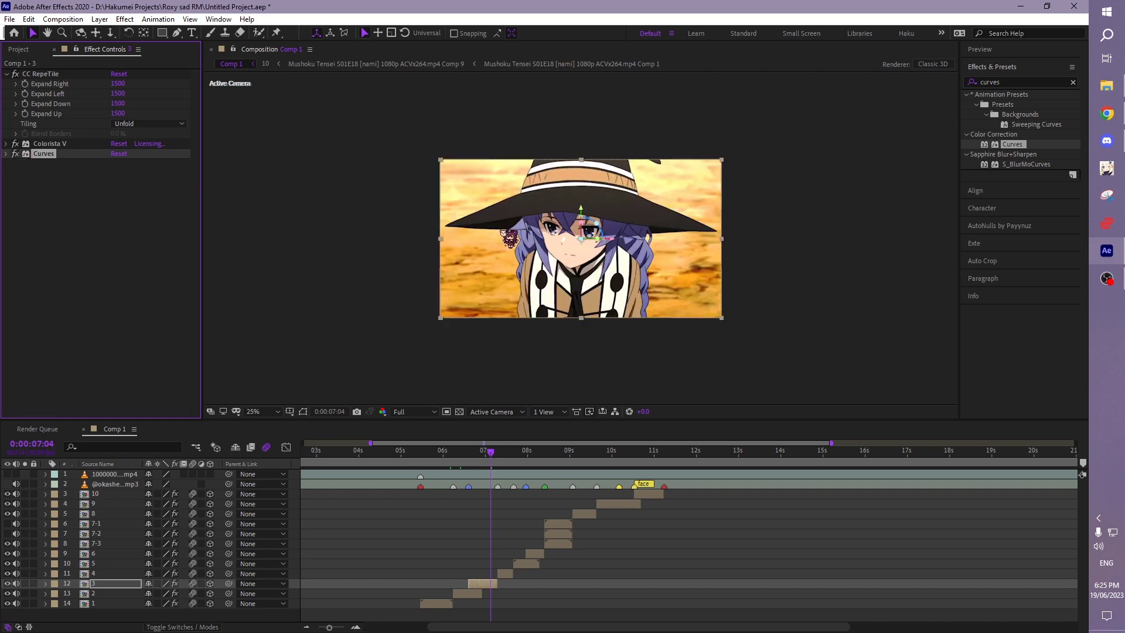
Step: Re-enable Curves and bend the Red channel curve slightly, keeping it near neutral
{"action": "key", "text": "period"}
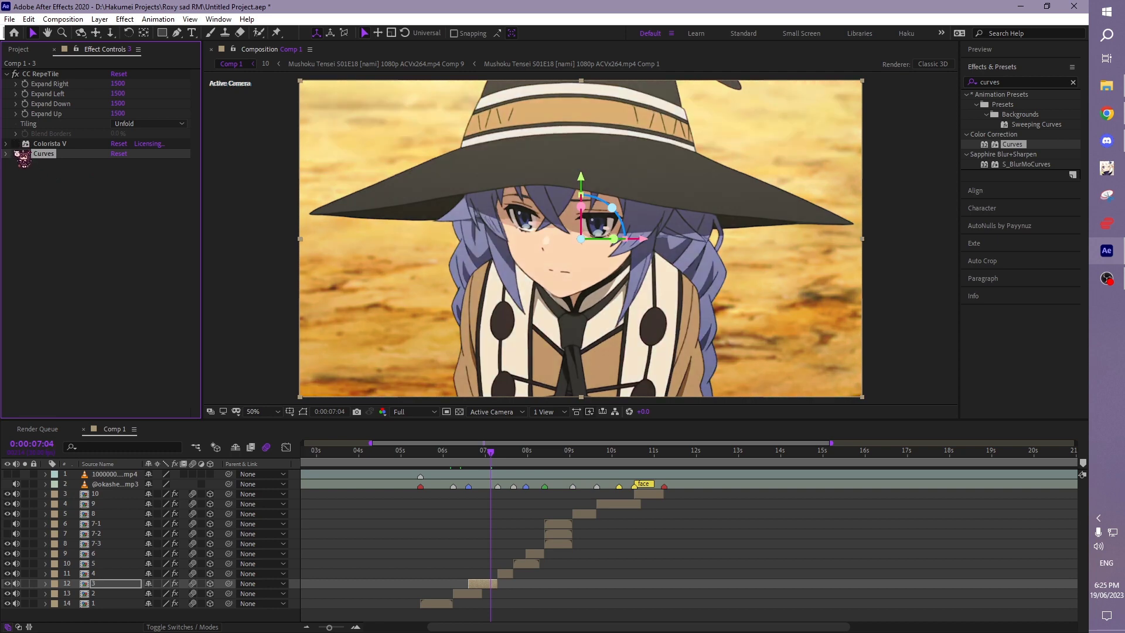
{"action": "left_click", "coordinate": [15, 153]}
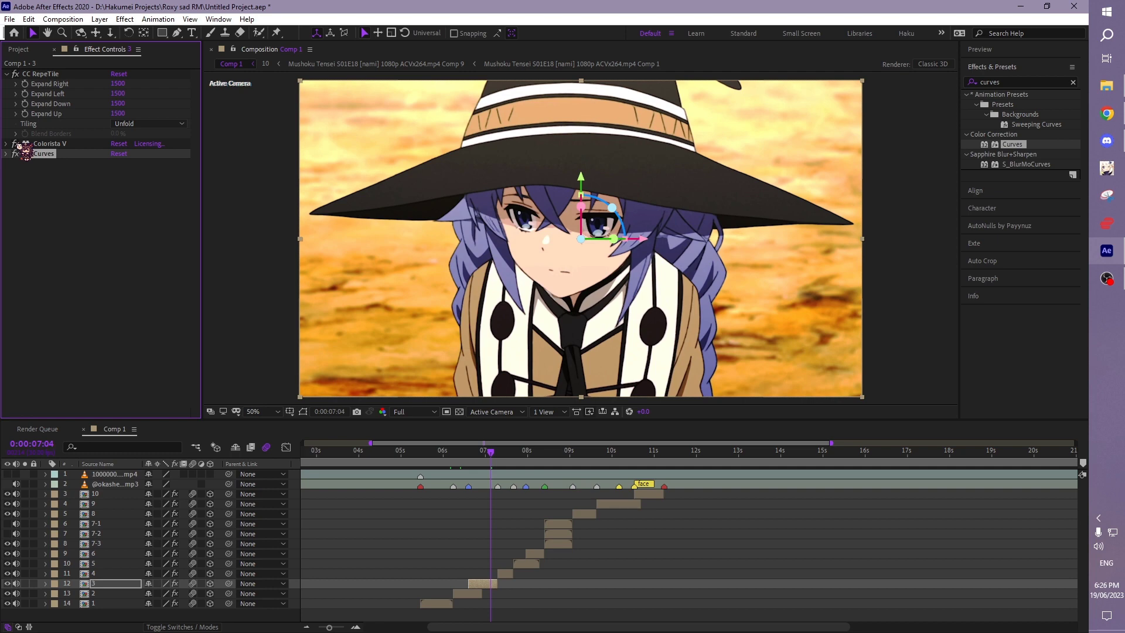
{"action": "left_click", "coordinate": [7, 154]}
{"action": "left_click", "coordinate": [148, 164]}
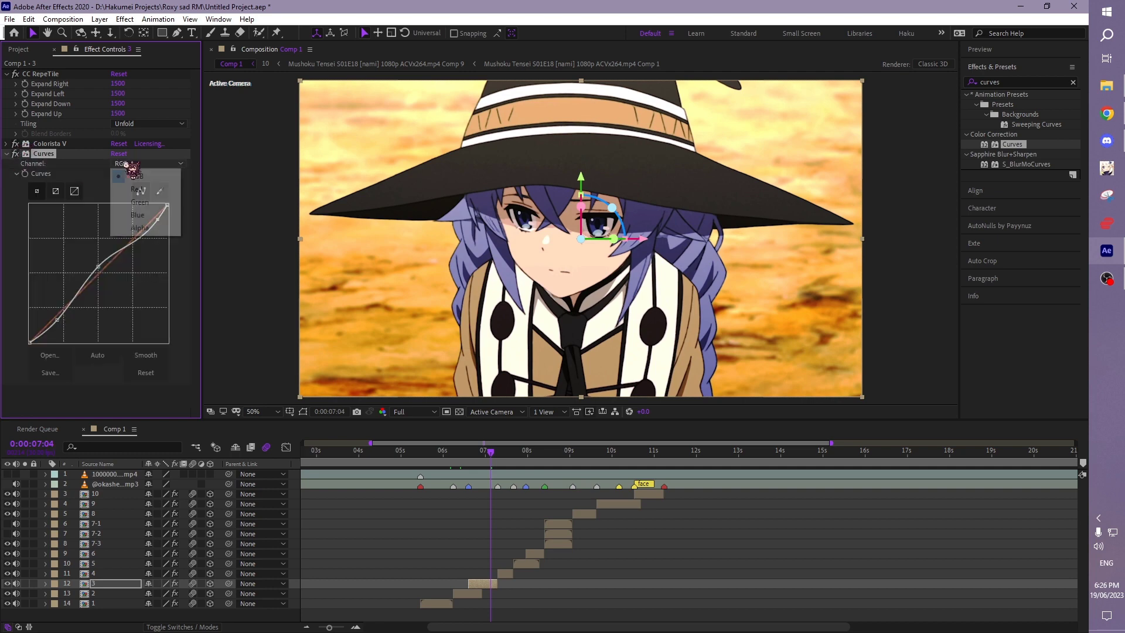
{"action": "left_click", "coordinate": [140, 174]}
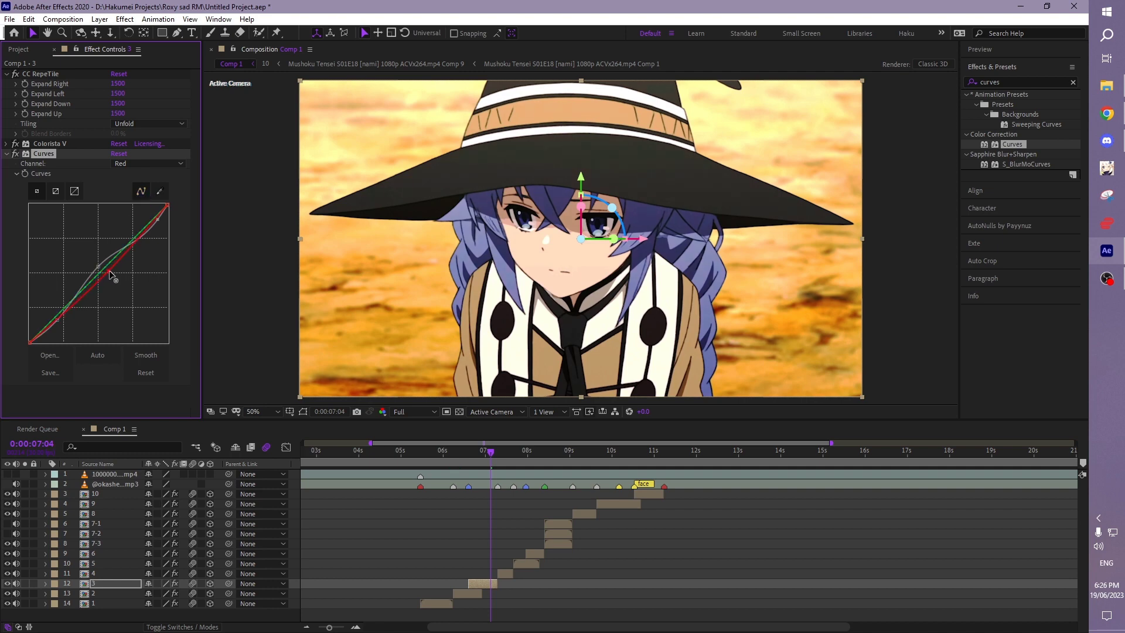
{"action": "mouse_move", "coordinate": [106, 268]}
{"action": "left_mouse_down"}
{"action": "mouse_move", "coordinate": [125, 280]}
{"action": "mouse_move", "coordinate": [107, 260]}
{"action": "mouse_move", "coordinate": [103, 272]}
{"action": "left_mouse_up"}
{"action": "left_click", "coordinate": [7, 154]}
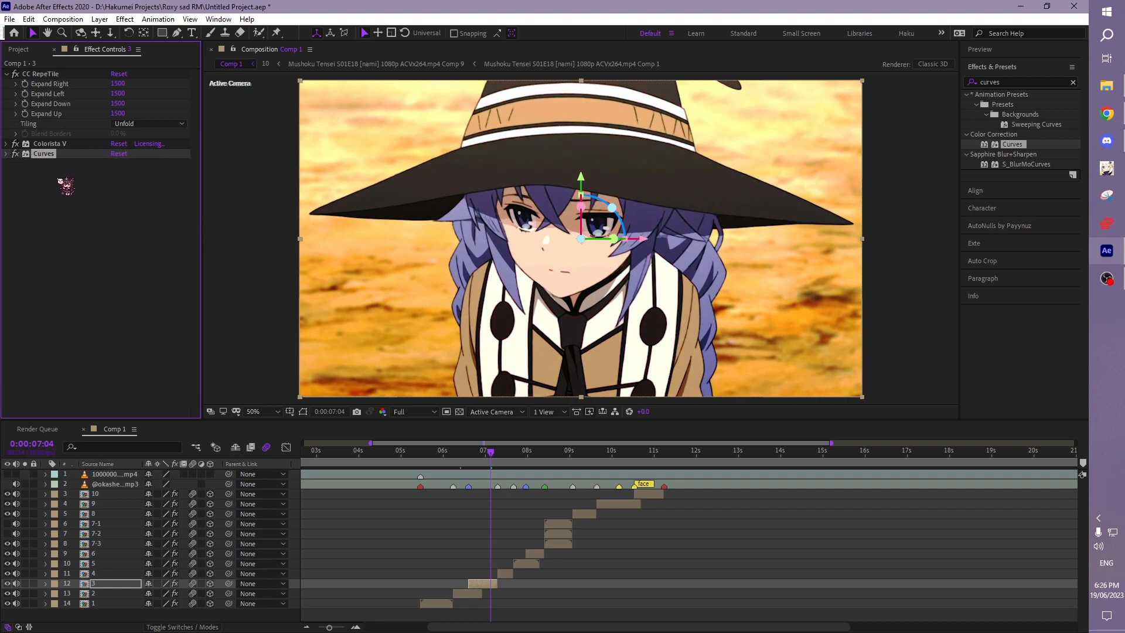
Step: Add a Hue/Saturation effect to the witch-hat layer
{"action": "left_click", "coordinate": [1012, 81]}
{"action": "type", "text": "hue"}
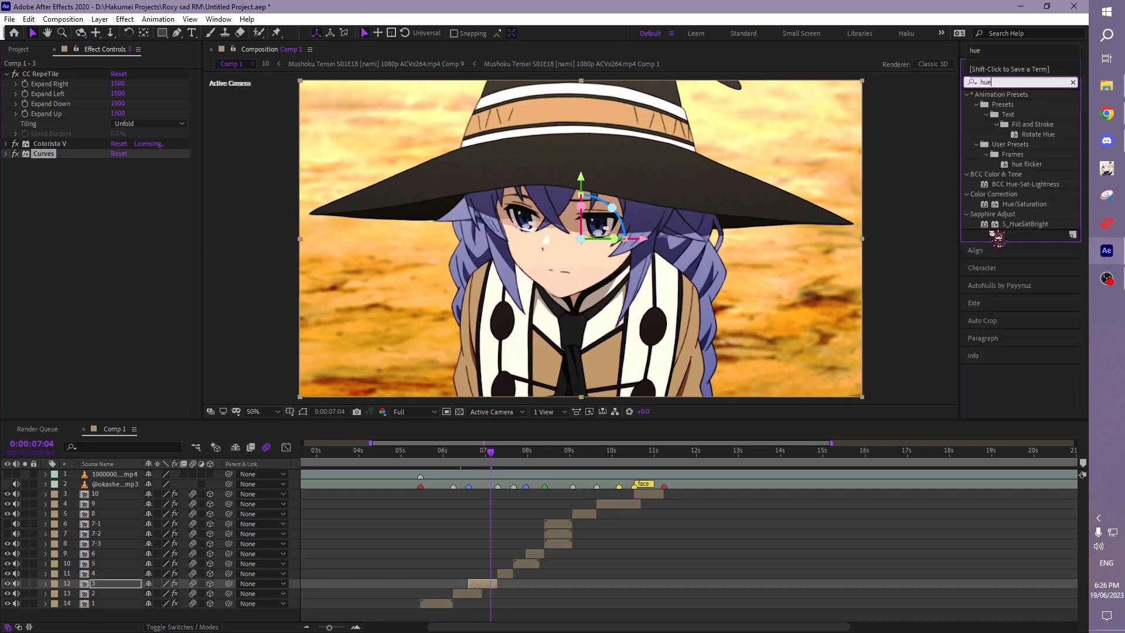
{"action": "left_click_drag", "start_coordinate": [1024, 204], "coordinate": [158, 214]}
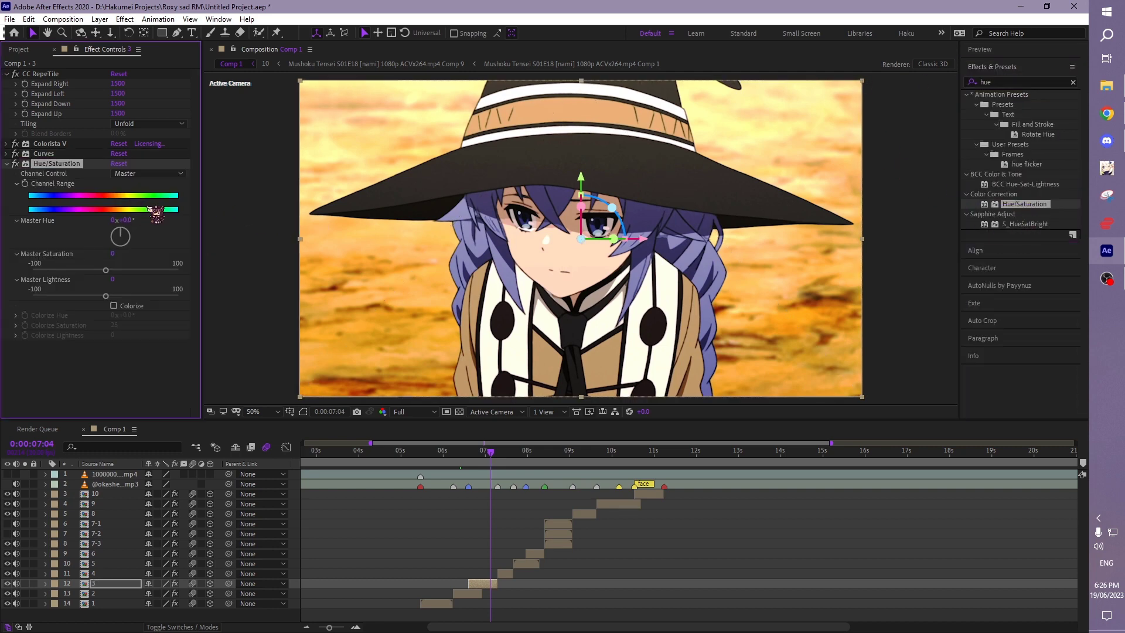
Step: Lower the Yellows to Saturation -41 and Lightness -37
{"action": "left_click", "coordinate": [143, 173]}
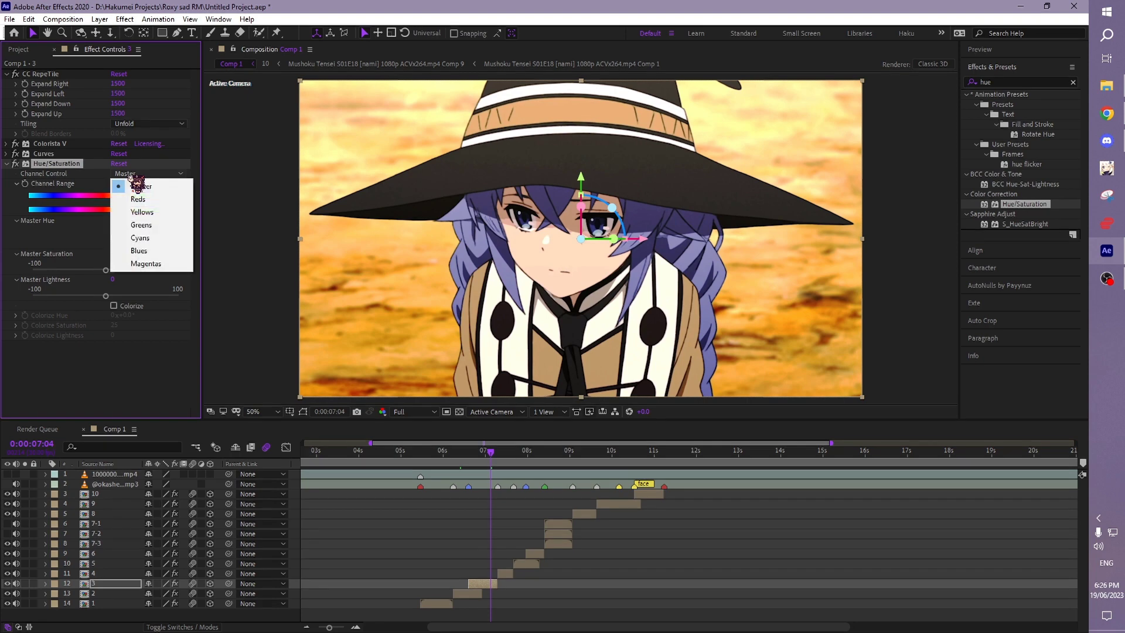
{"action": "left_click", "coordinate": [154, 212]}
{"action": "left_click_drag", "start_coordinate": [105, 270], "coordinate": [12, 278]}
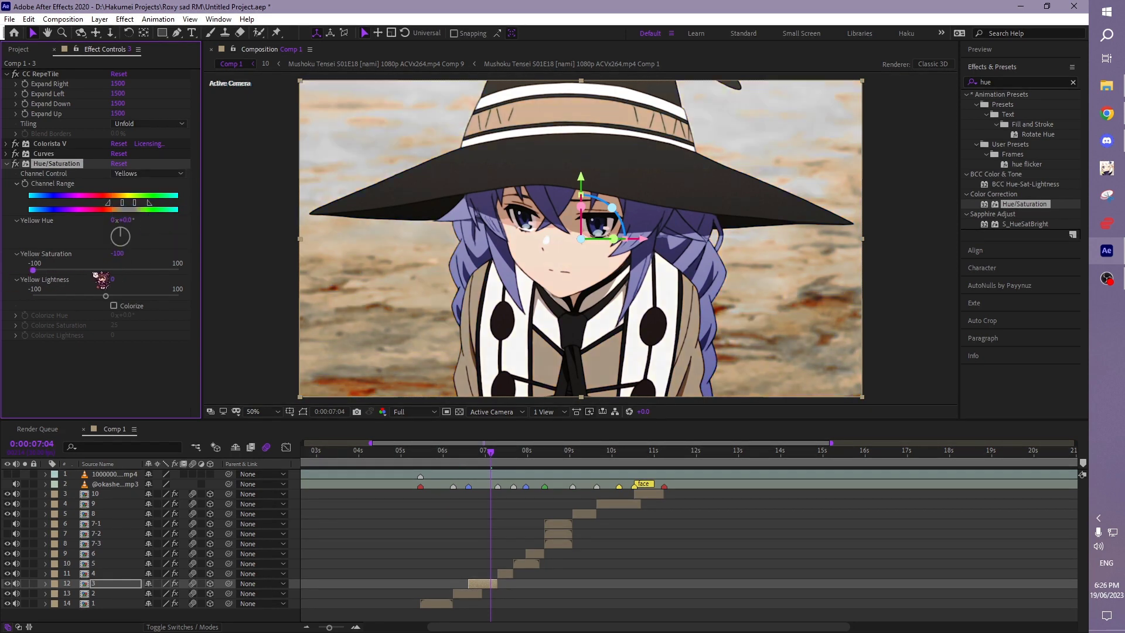
{"action": "left_click_drag", "start_coordinate": [95, 272], "coordinate": [76, 270]}
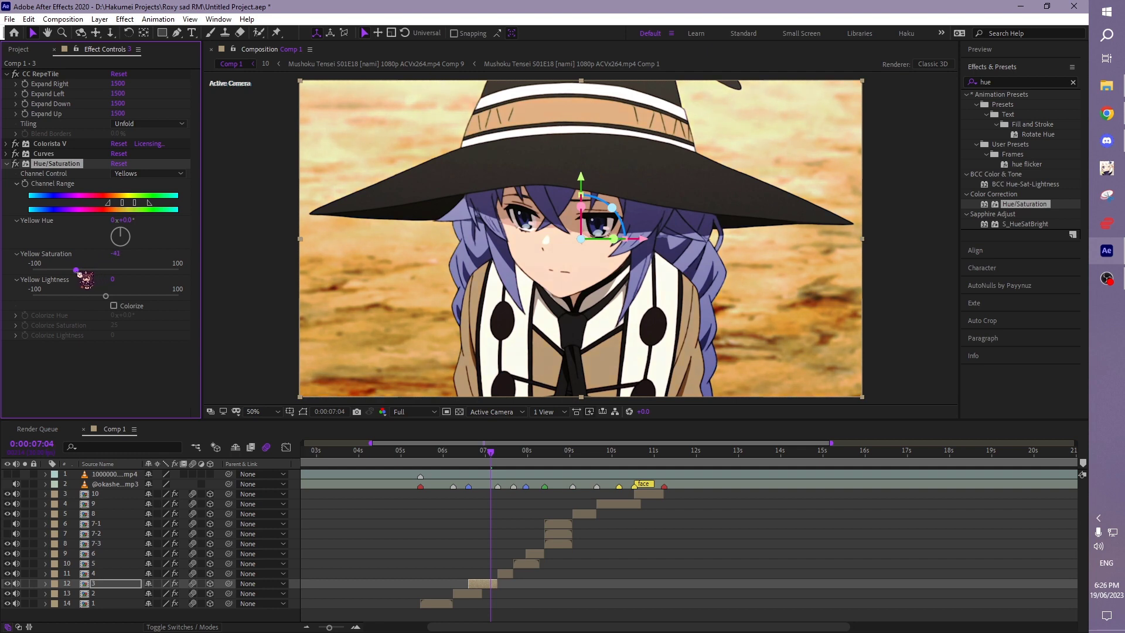
{"action": "mouse_move", "coordinate": [106, 296]}
{"action": "left_mouse_down"}
{"action": "mouse_move", "coordinate": [167, 296]}
{"action": "mouse_move", "coordinate": [79, 297]}
{"action": "left_mouse_up"}
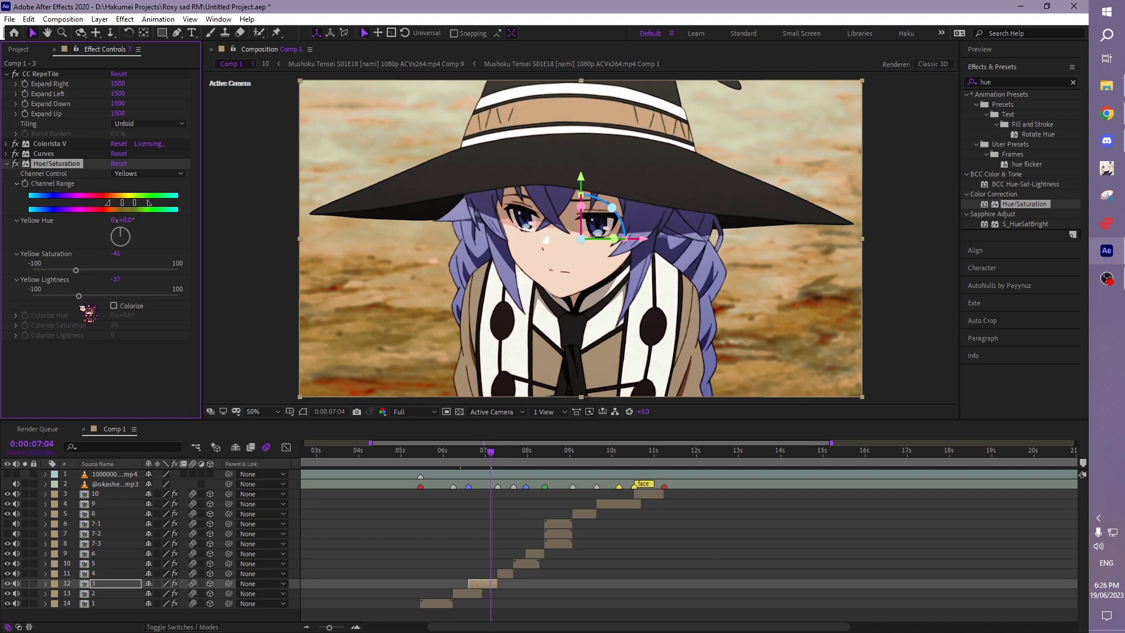
{"action": "left_click", "coordinate": [7, 163]}
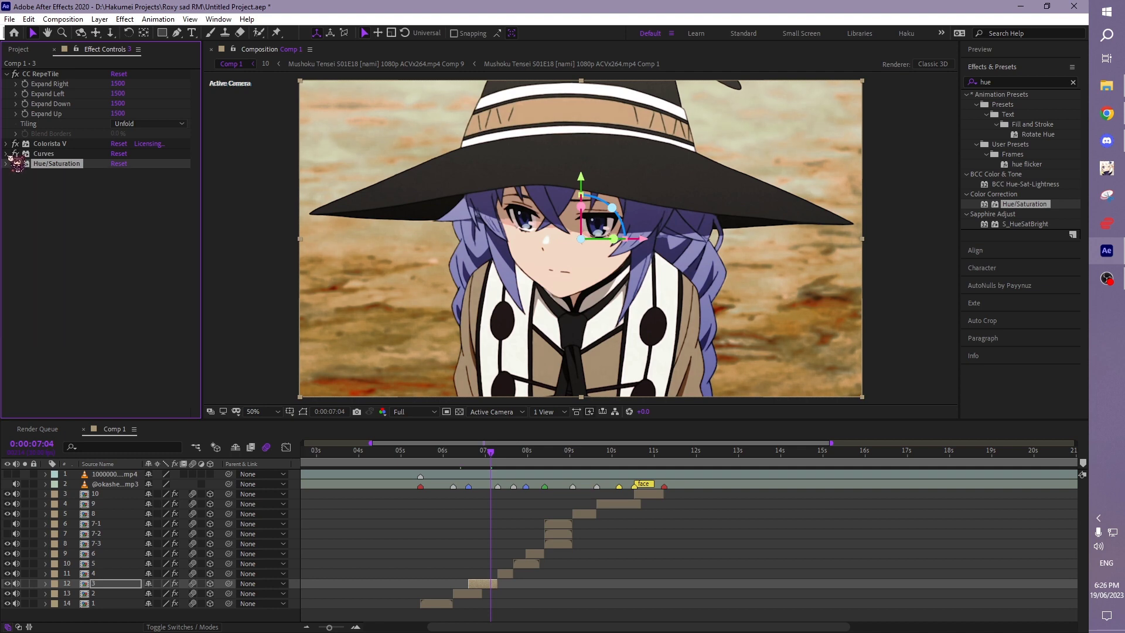
Step: Shift the Colorista V highlight wheel and fine-tune the midtone wheel between blue and red
{"action": "left_click", "coordinate": [6, 143]}
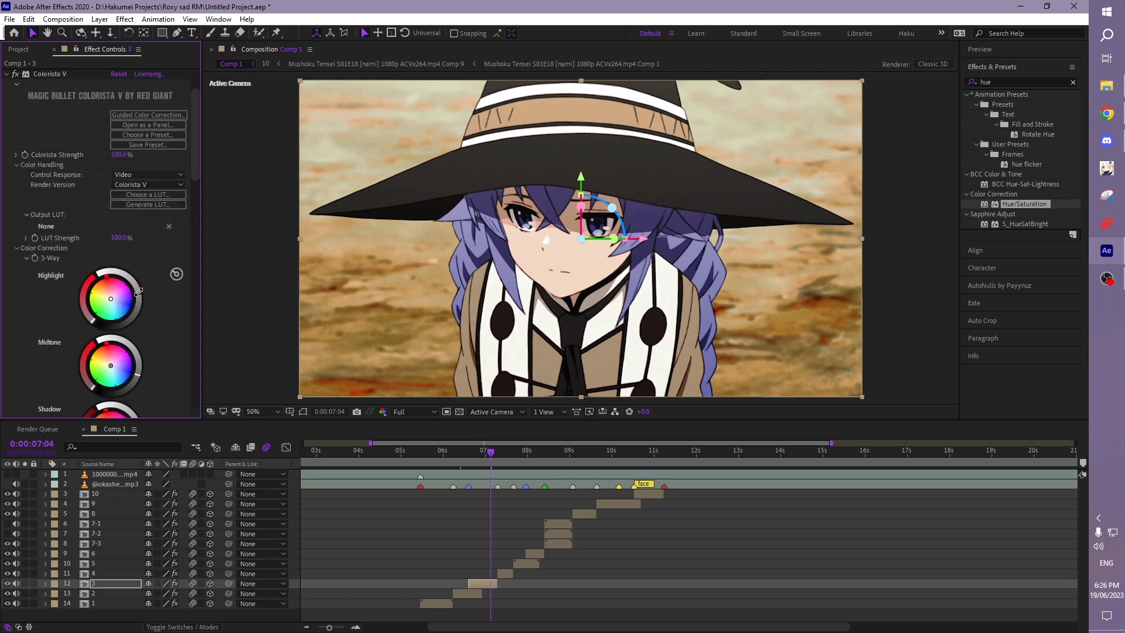
{"action": "left_click_drag", "start_coordinate": [138, 292], "coordinate": [139, 286]}
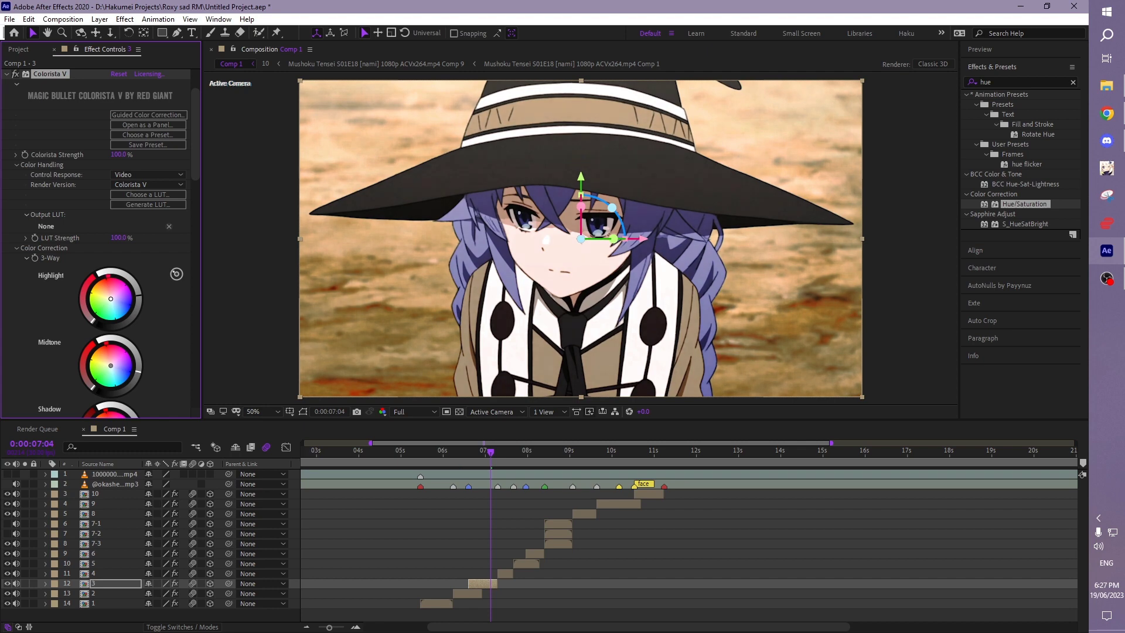
{"action": "left_click_drag", "start_coordinate": [115, 365], "coordinate": [119, 358]}
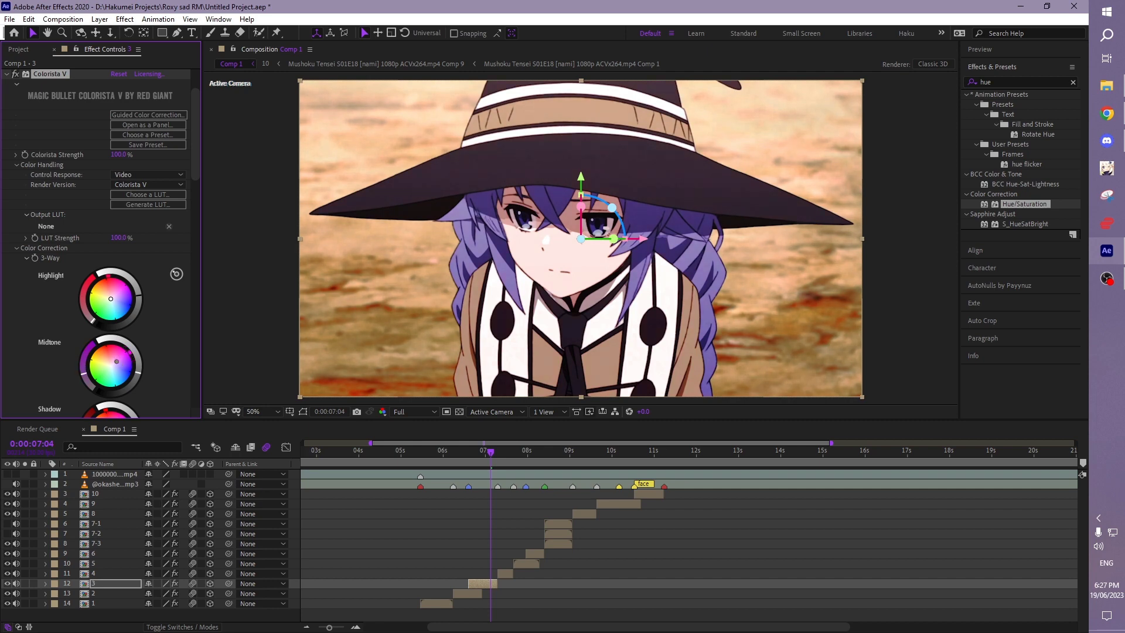
{"action": "left_click_drag", "start_coordinate": [112, 362], "coordinate": [109, 358]}
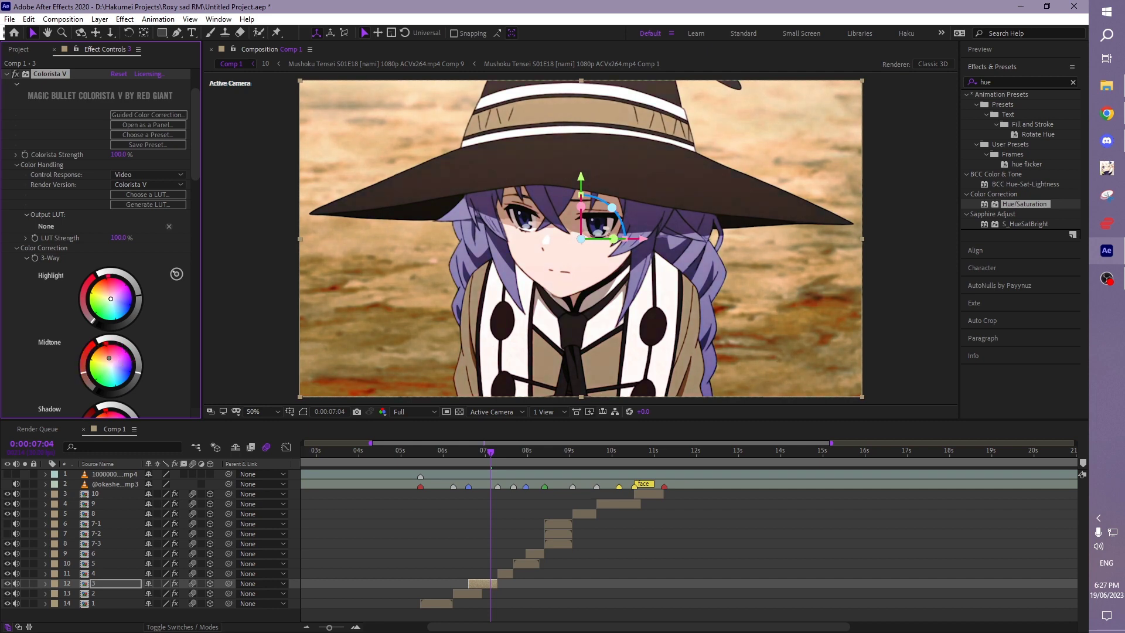
{"action": "left_click_drag", "start_coordinate": [113, 365], "coordinate": [110, 361]}
{"action": "left_click", "coordinate": [7, 74]}
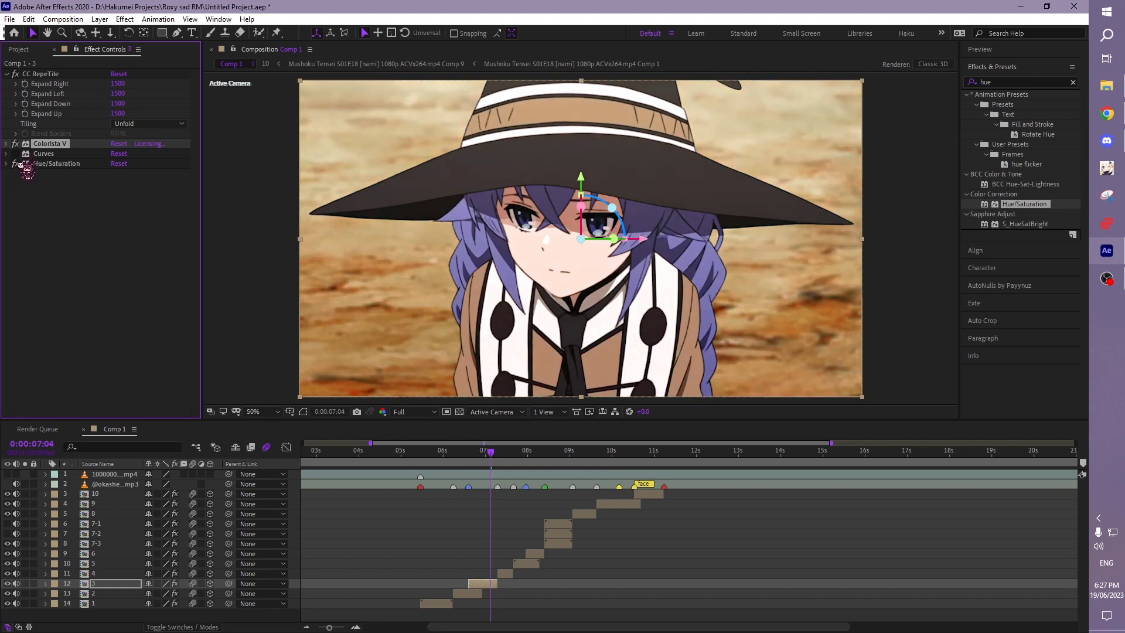
Step: Swing the Yellows hue to about -23° and ease back the Yellows desaturation
{"action": "left_click", "coordinate": [6, 163]}
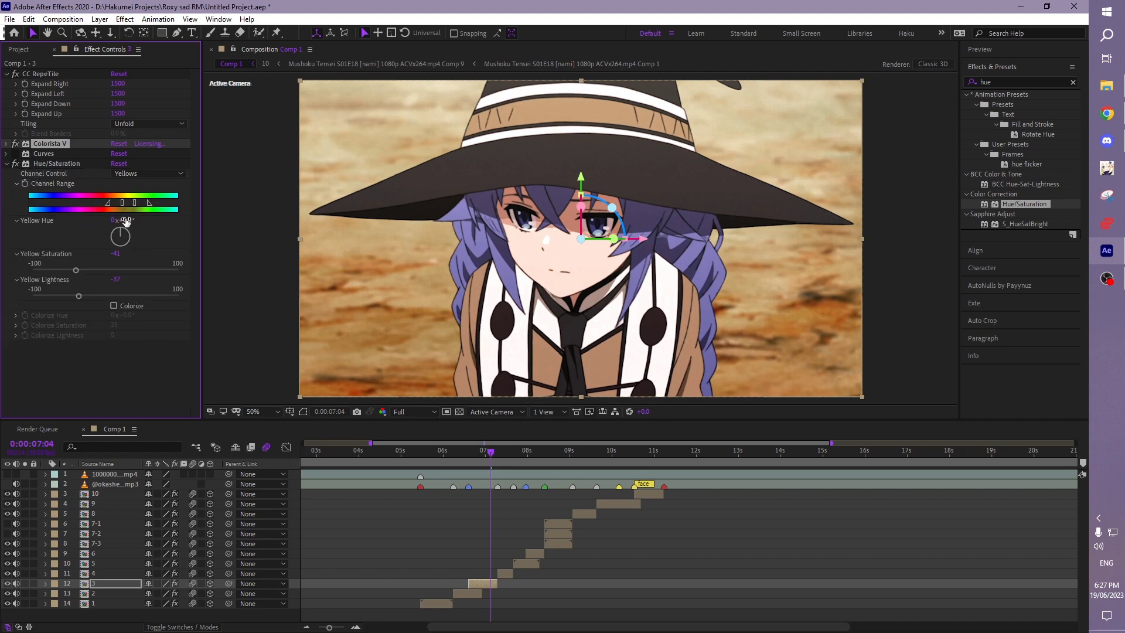
{"action": "mouse_move", "coordinate": [124, 220]}
{"action": "left_mouse_down"}
{"action": "mouse_move", "coordinate": [134, 220]}
{"action": "mouse_move", "coordinate": [120, 219]}
{"action": "left_mouse_up"}
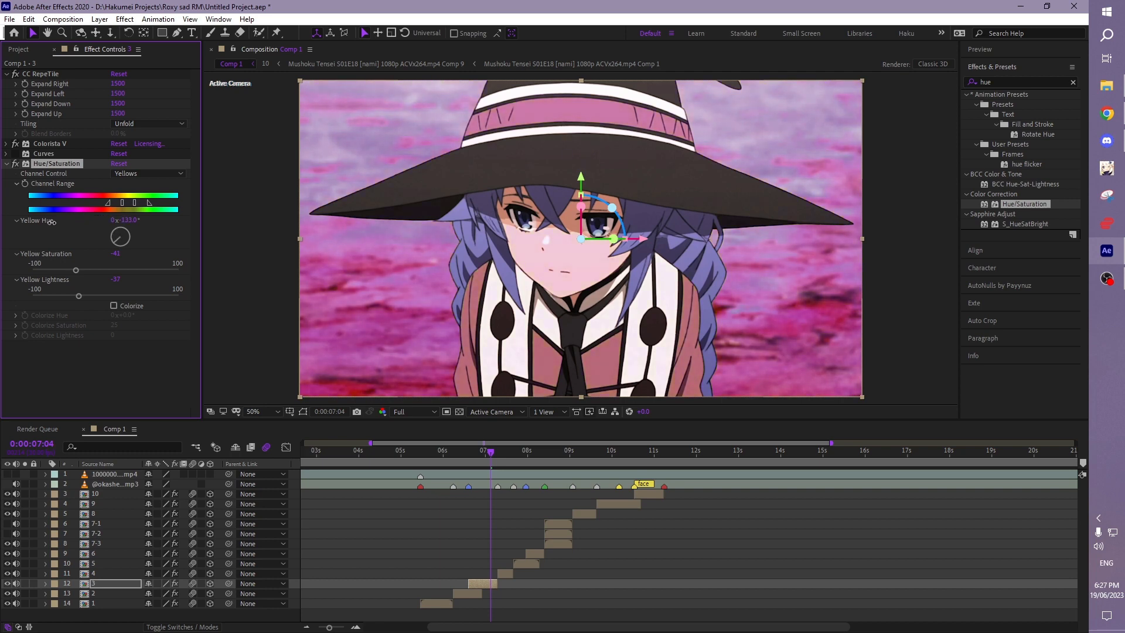
{"action": "mouse_move", "coordinate": [126, 220]}
{"action": "left_mouse_down"}
{"action": "mouse_move", "coordinate": [78, 224]}
{"action": "mouse_move", "coordinate": [211, 231]}
{"action": "left_mouse_up"}
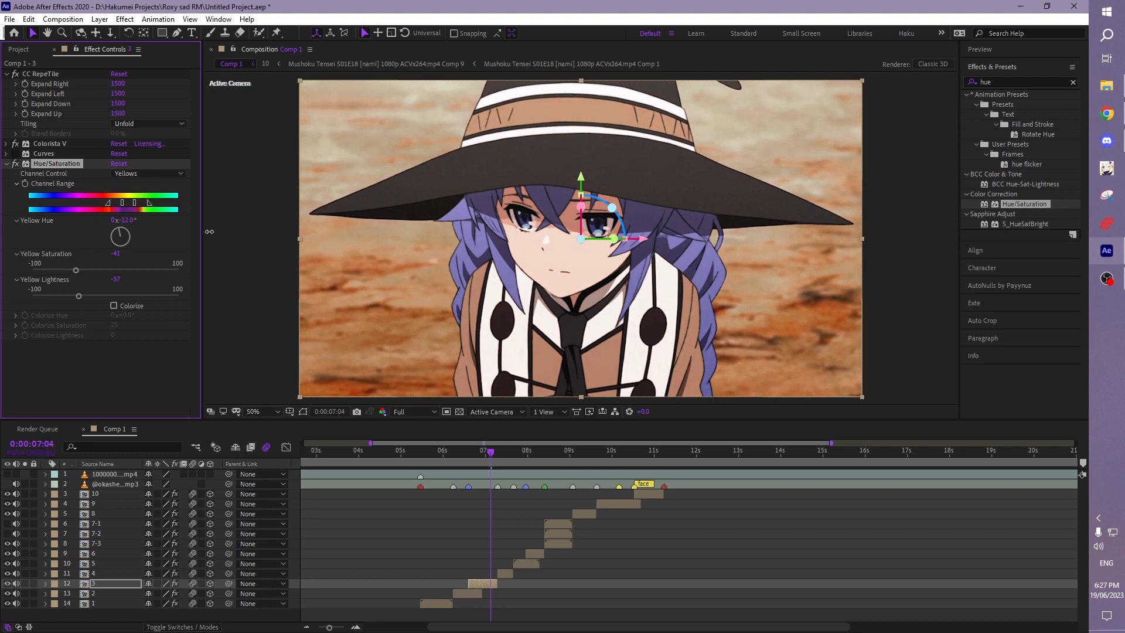
{"action": "left_click_drag", "start_coordinate": [209, 232], "coordinate": [202, 231]}
{"action": "mouse_move", "coordinate": [76, 270]}
{"action": "left_mouse_down"}
{"action": "mouse_move", "coordinate": [103, 271]}
{"action": "mouse_move", "coordinate": [87, 267]}
{"action": "left_mouse_up"}
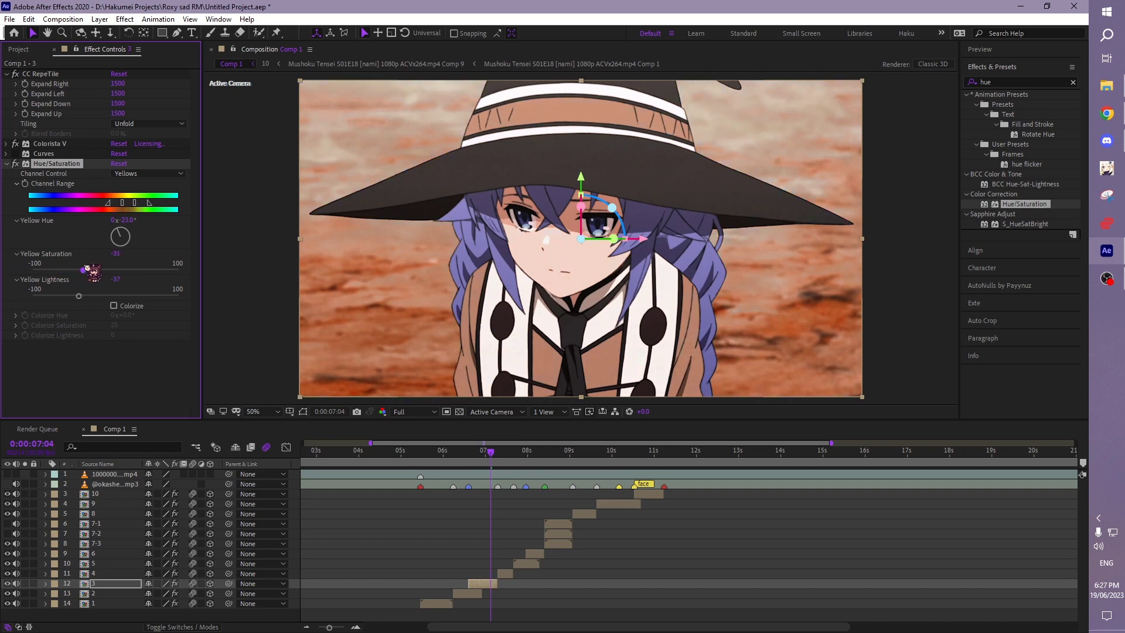
{"action": "left_click", "coordinate": [6, 163]}
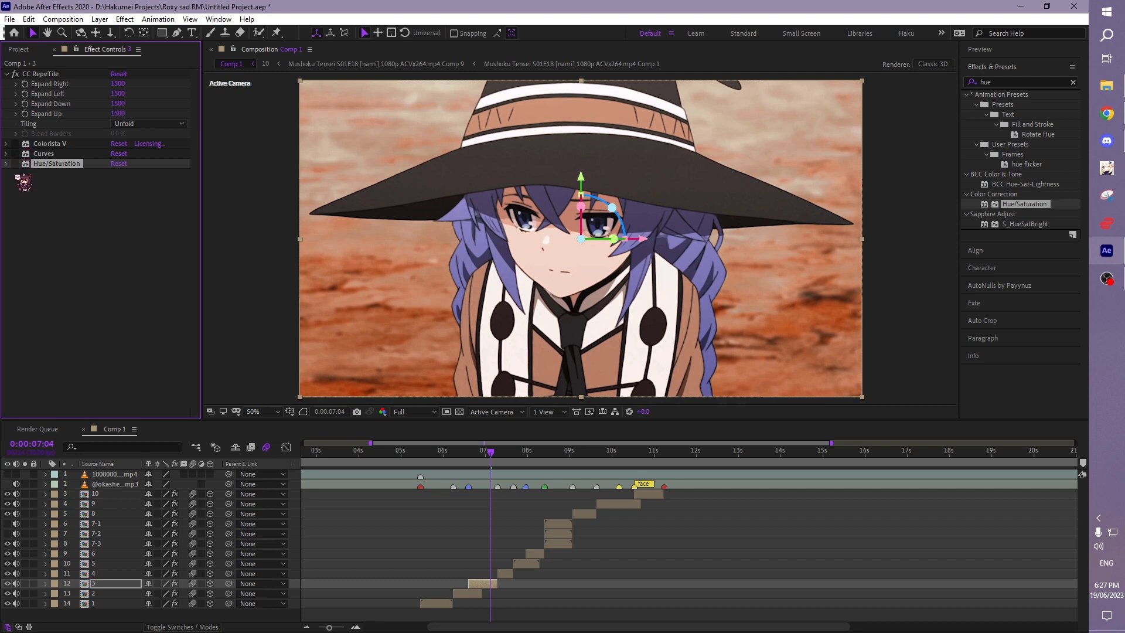
Step: Compare the shot with Curves off and on, zooming the view to 25% and back to 50%
{"action": "left_click", "coordinate": [16, 153]}
{"action": "left_click", "coordinate": [16, 154]}
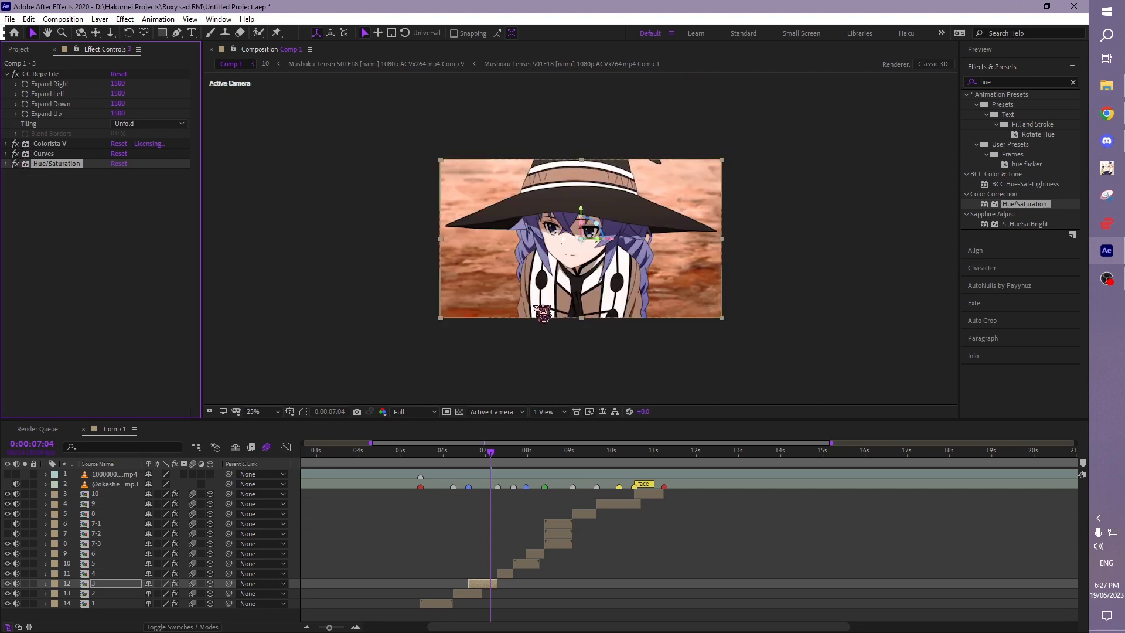
{"action": "key", "text": "comma"}
{"action": "key", "text": "comma"}
{"action": "key", "text": "period"}
{"action": "key", "text": "period"}
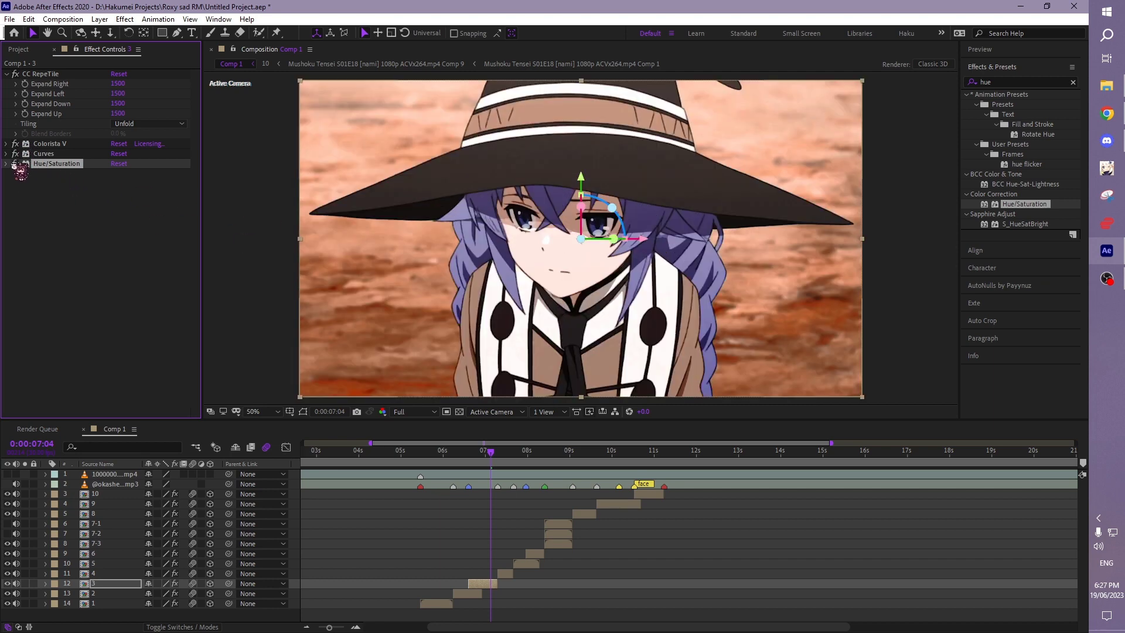
Step: Switch Hue/Saturation to Blues and set the Blues saturation to 54
{"action": "left_click", "coordinate": [6, 164]}
{"action": "left_click", "coordinate": [125, 174]}
{"action": "left_click", "coordinate": [139, 250]}
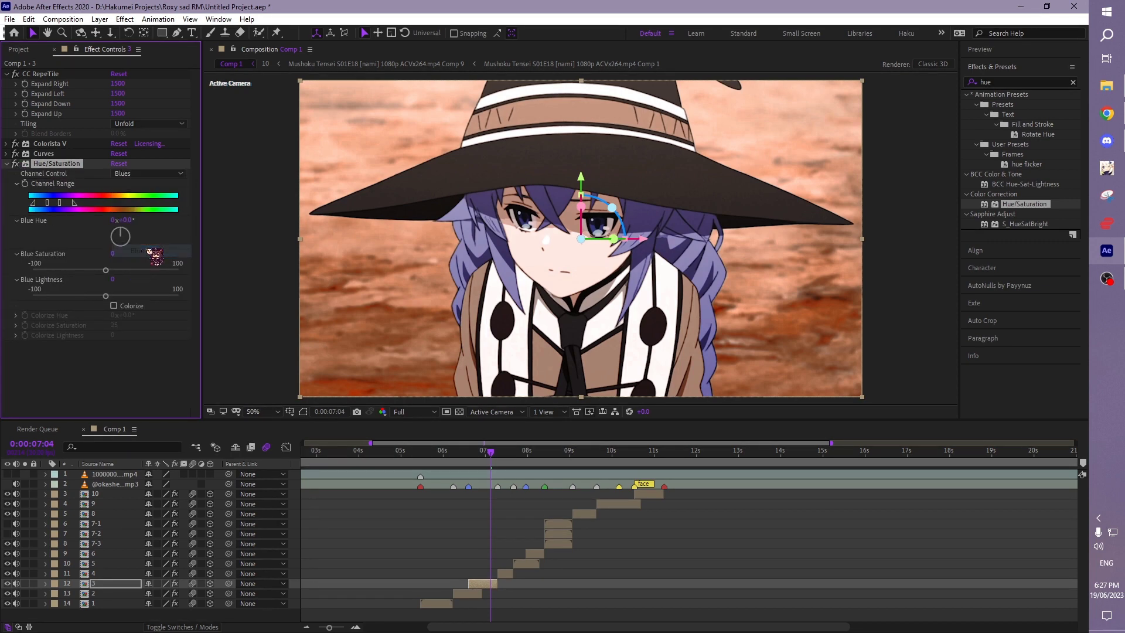
{"action": "left_click_drag", "start_coordinate": [105, 270], "coordinate": [179, 271]}
{"action": "left_click", "coordinate": [140, 270]}
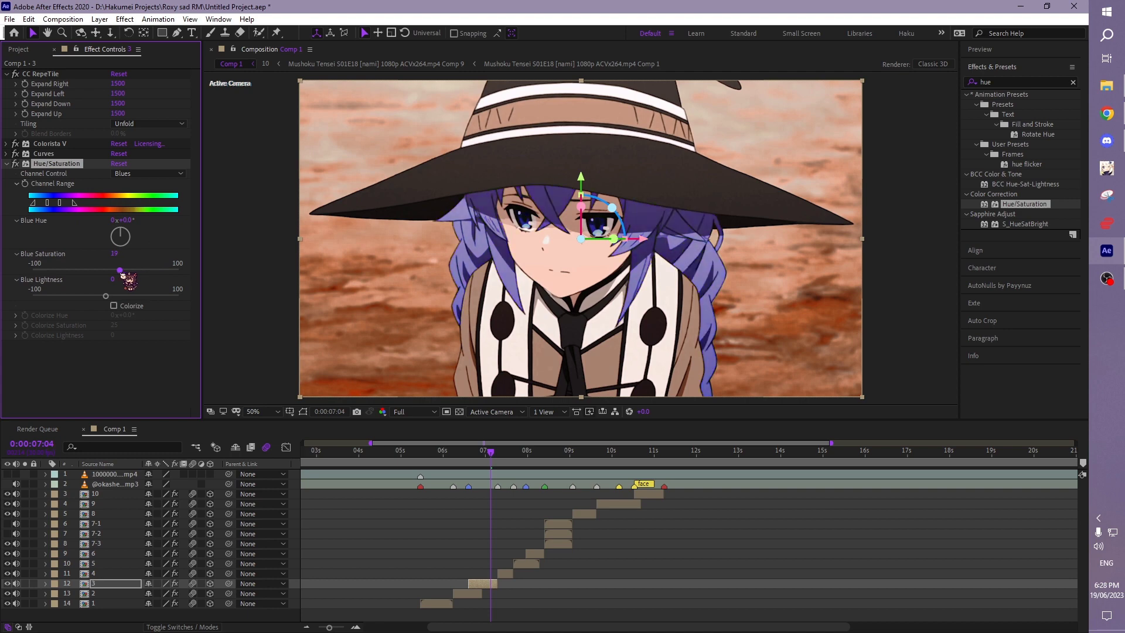
{"action": "left_click_drag", "start_coordinate": [147, 273], "coordinate": [149, 273]}
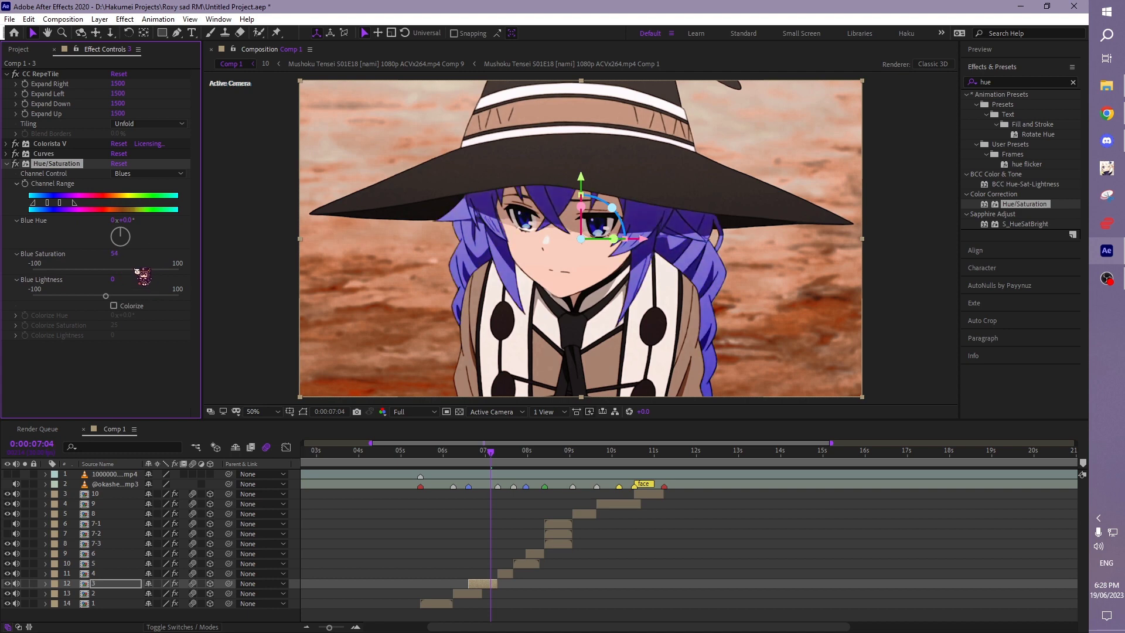
{"action": "left_click", "coordinate": [6, 164]}
Step: Review the Colorista V settings, then move the playhead to the close-up at 0:00:07:15
{"action": "left_click", "coordinate": [7, 144]}
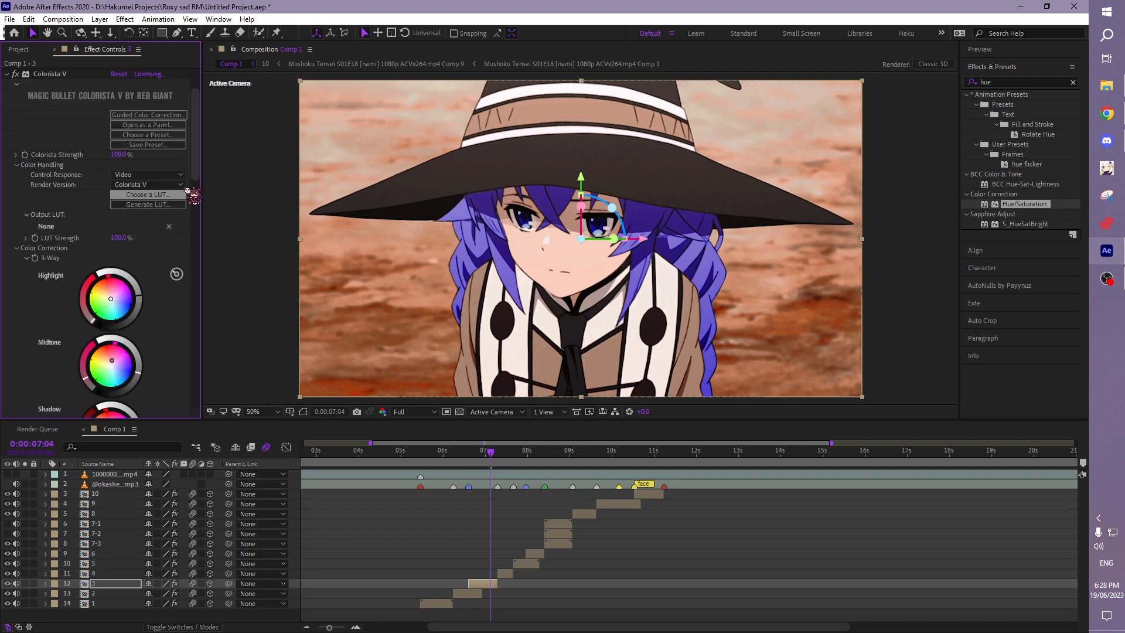
{"action": "scroll", "coordinate": [139, 275], "scroll_direction": "down", "scroll_amount": 5}
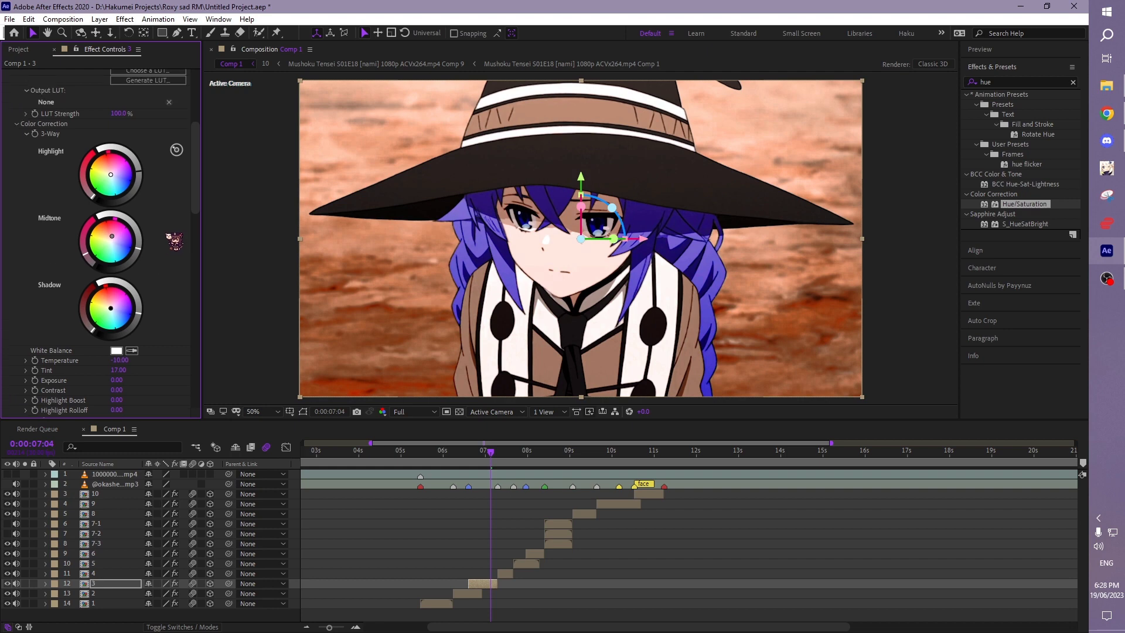
{"action": "scroll", "coordinate": [174, 242], "scroll_direction": "up", "scroll_amount": 5}
{"action": "scroll", "coordinate": [38, 169], "scroll_direction": "up", "scroll_amount": 3}
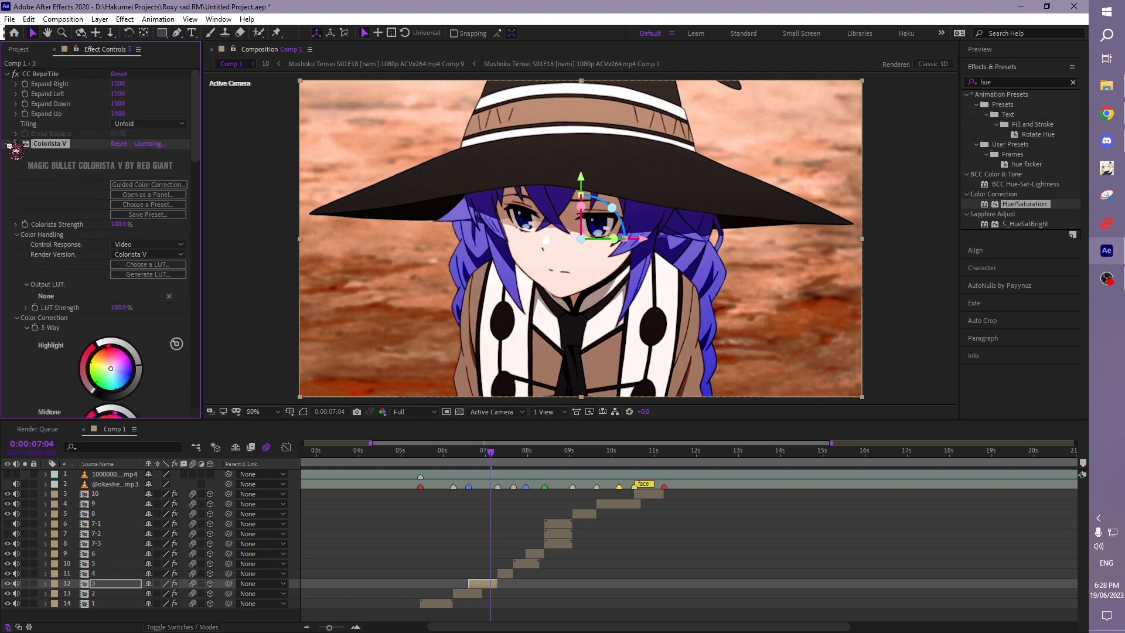
{"action": "left_click", "coordinate": [6, 144]}
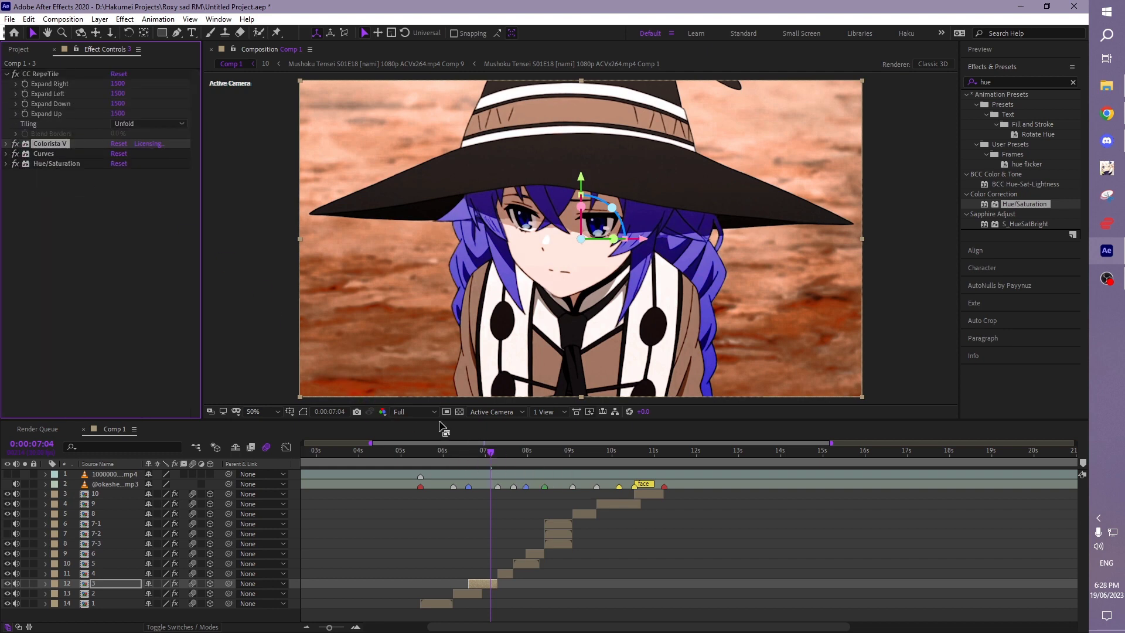
{"action": "left_click", "coordinate": [505, 455]}
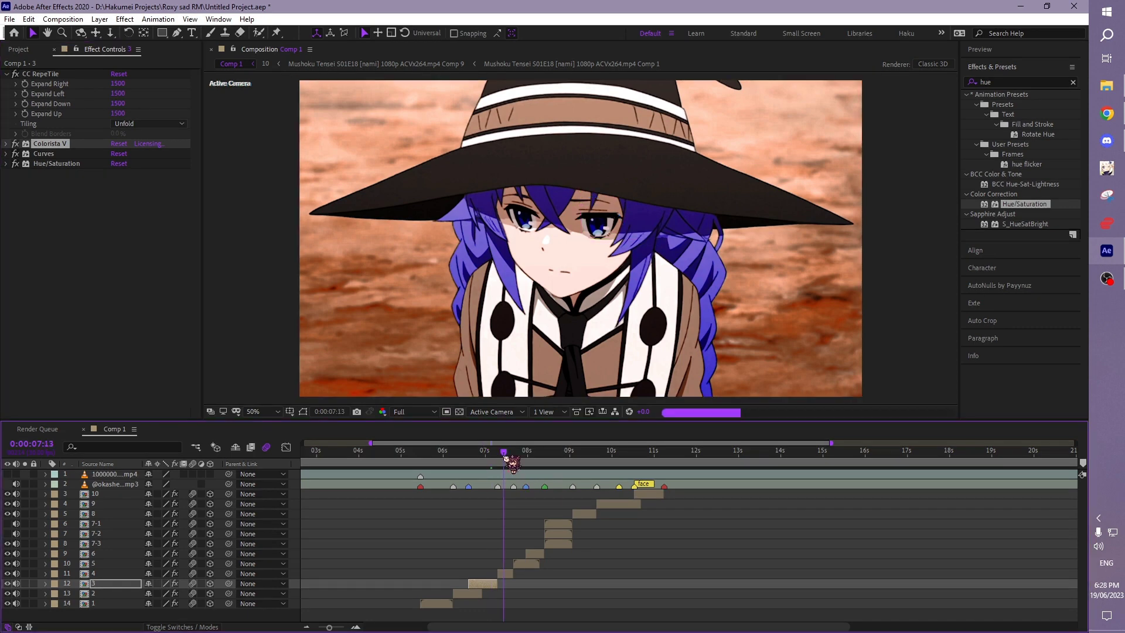
{"action": "left_click_drag", "start_coordinate": [507, 458], "coordinate": [510, 460]}
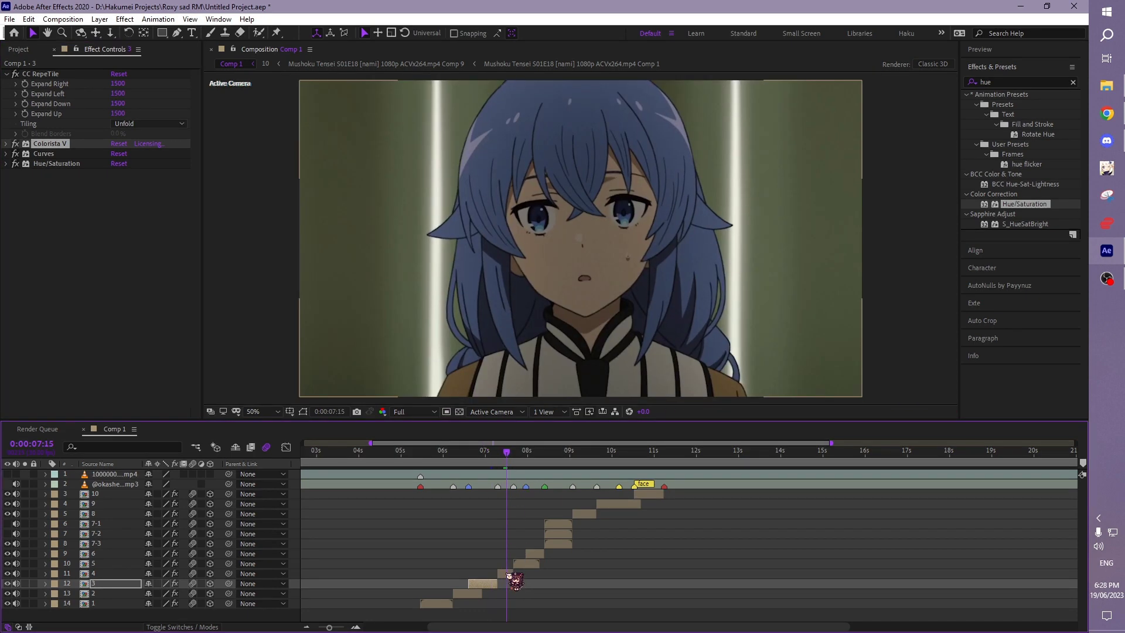
Step: Select layer 4, disable its Curves effect, and reveal the full Colorista V controls
{"action": "left_click", "coordinate": [507, 573]}
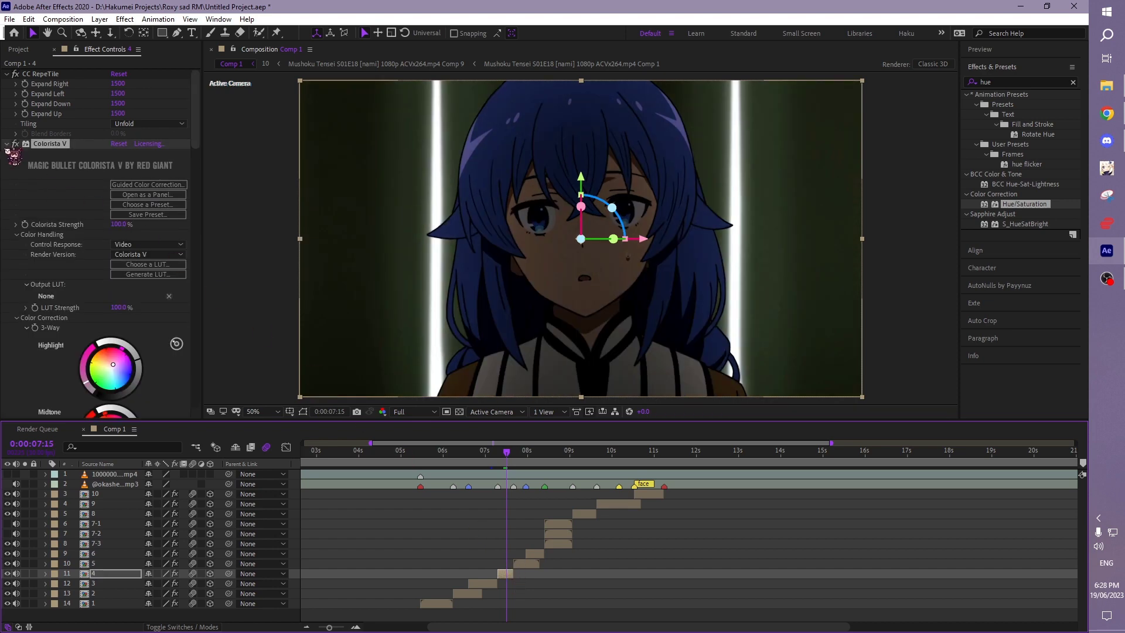
{"action": "left_click", "coordinate": [6, 144]}
{"action": "left_click", "coordinate": [15, 154]}
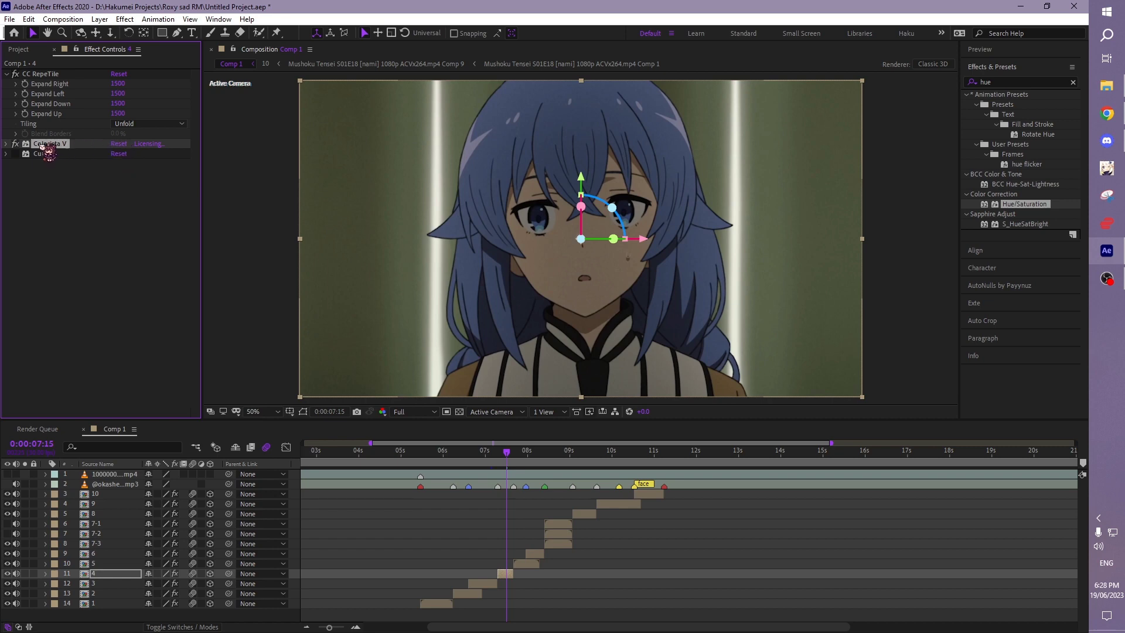
{"action": "left_click", "coordinate": [7, 145]}
{"action": "scroll", "coordinate": [199, 208], "scroll_direction": "down", "scroll_amount": 5}
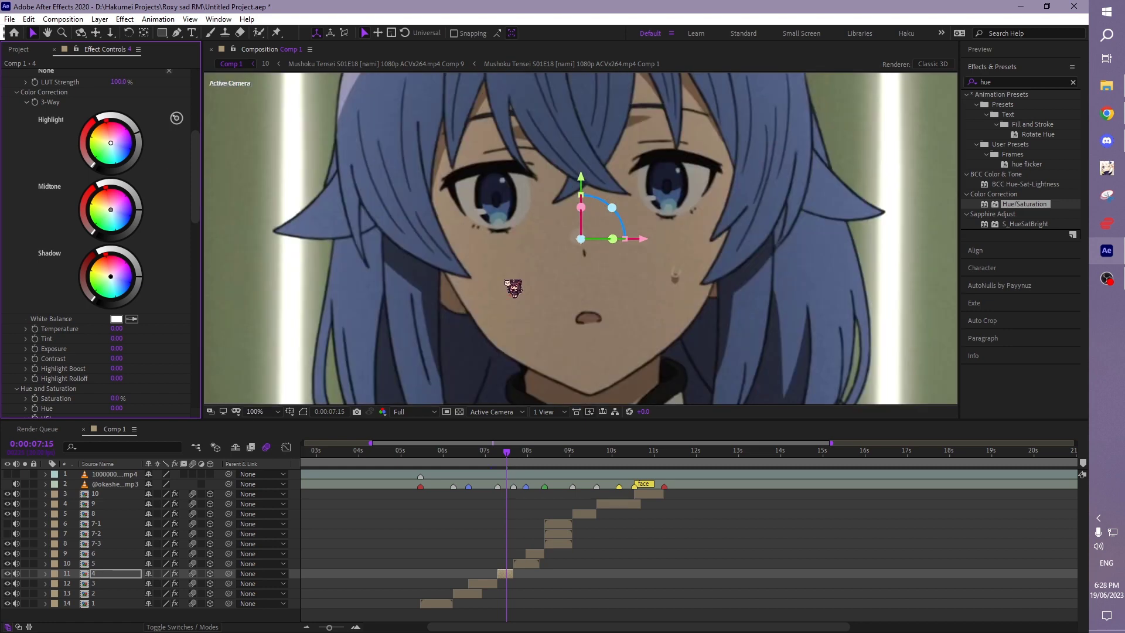
Step: Inspect the face up close, then lift layer 4's midtones slightly in Colorista V
{"action": "key", "text": "slash"}
{"action": "key", "text": "shift+slash"}
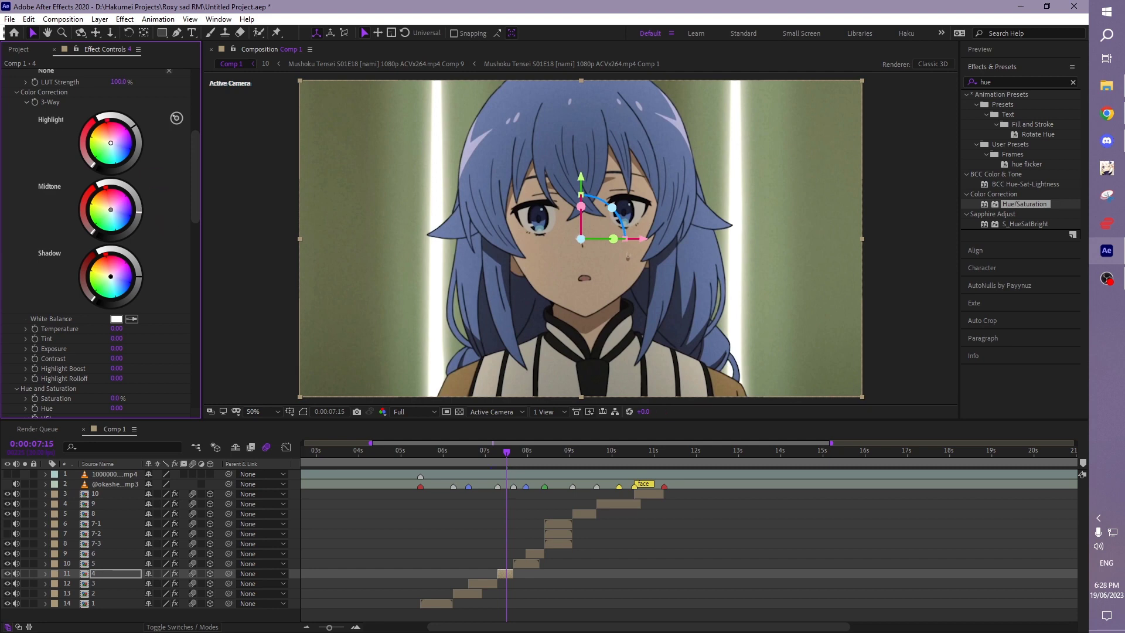
{"action": "left_click_drag", "start_coordinate": [138, 216], "coordinate": [138, 215]}
Step: Raise layer 4's Colorista V Tint to 7
{"action": "scroll", "coordinate": [199, 213], "scroll_direction": "down", "scroll_amount": 2}
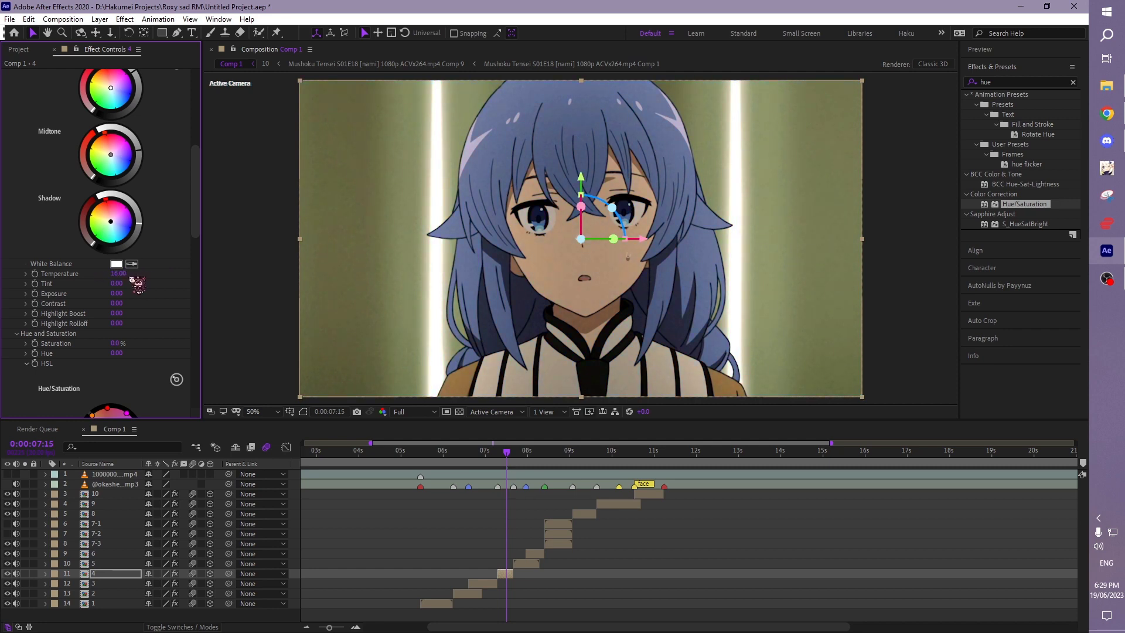
{"action": "scroll", "coordinate": [194, 252], "scroll_direction": "down", "scroll_amount": 2}
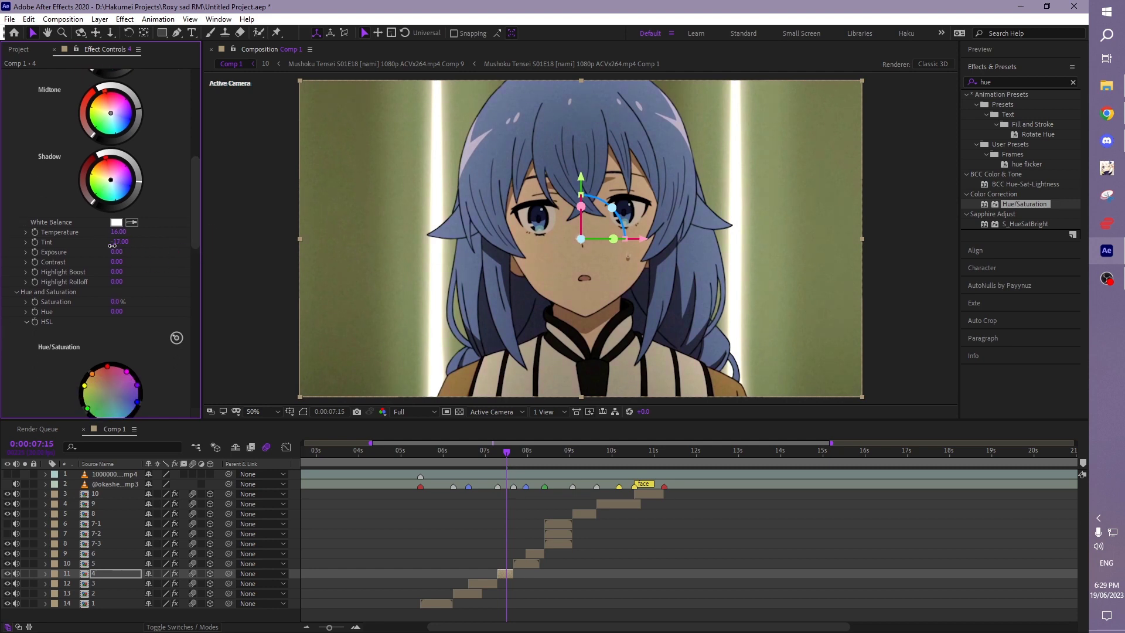
{"action": "left_click_drag", "start_coordinate": [112, 246], "coordinate": [126, 247]}
{"action": "scroll", "coordinate": [196, 193], "scroll_direction": "up", "scroll_amount": 7}
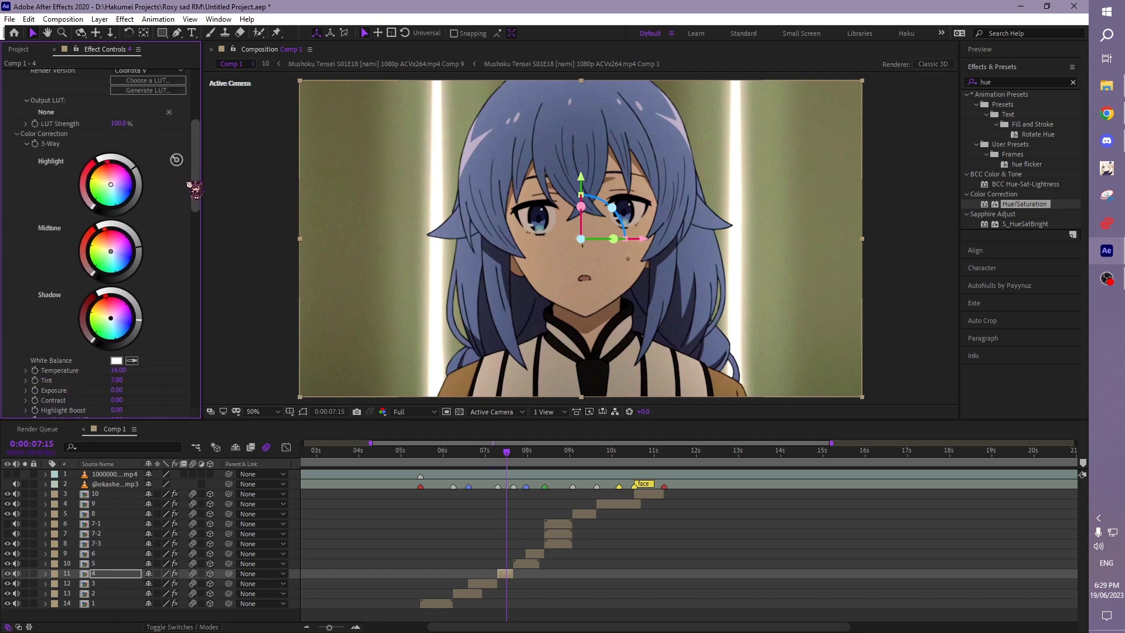
{"action": "scroll", "coordinate": [195, 189], "scroll_direction": "down", "scroll_amount": 8}
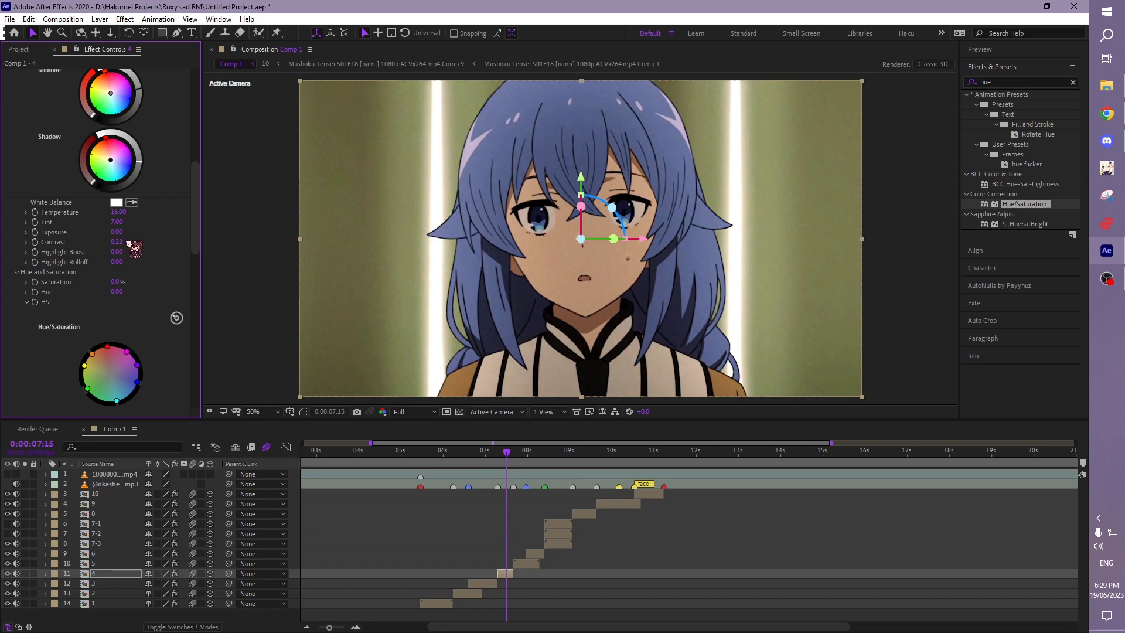
{"action": "scroll", "coordinate": [157, 228], "scroll_direction": "up", "scroll_amount": 3}
{"action": "scroll", "coordinate": [26, 164], "scroll_direction": "up", "scroll_amount": 4}
{"action": "scroll", "coordinate": [25, 164], "scroll_direction": "up", "scroll_amount": 1}
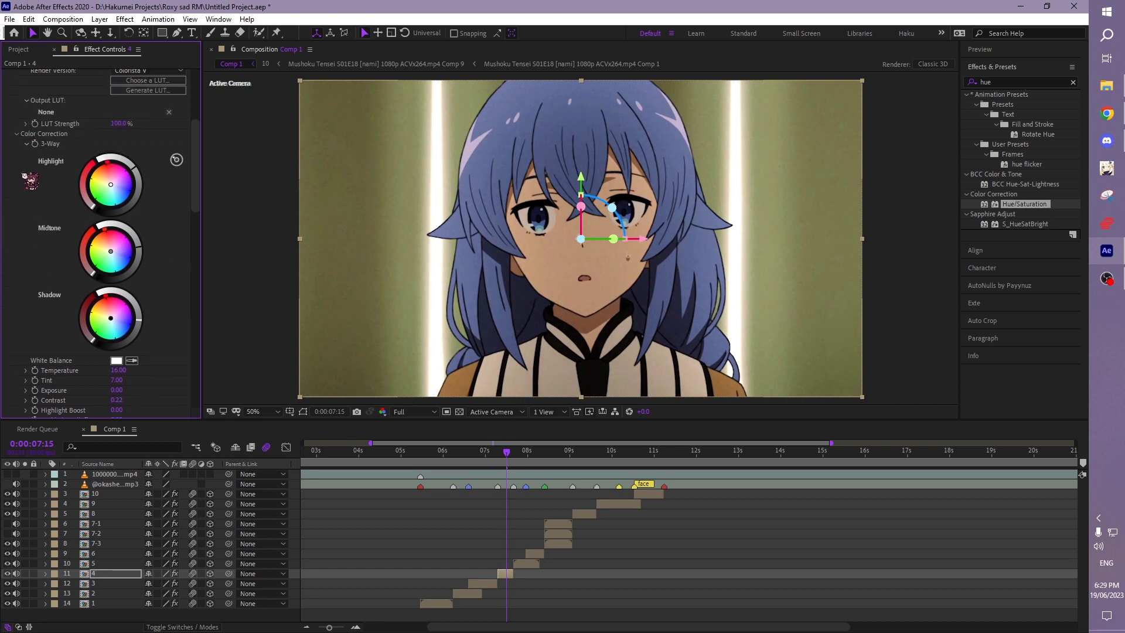
{"action": "scroll", "coordinate": [23, 167], "scroll_direction": "up", "scroll_amount": 5}
{"action": "scroll", "coordinate": [20, 155], "scroll_direction": "up", "scroll_amount": 4}
Step: Return the playhead to the witch-hat shot and select layer 3
{"action": "left_click", "coordinate": [8, 144]}
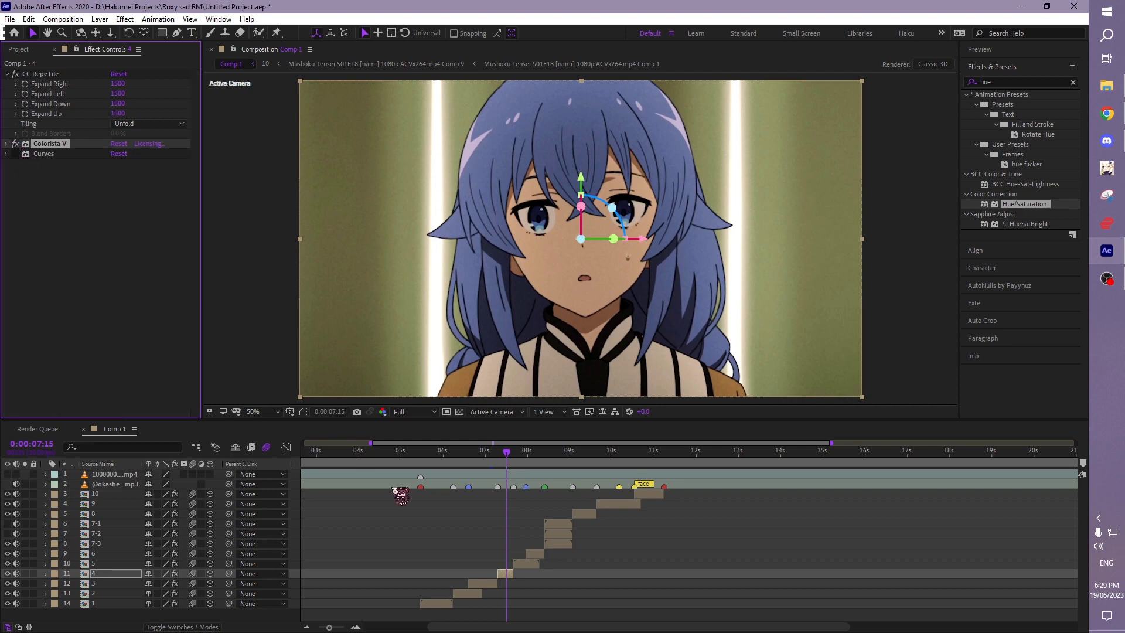
{"action": "left_click", "coordinate": [484, 452]}
{"action": "left_click_drag", "start_coordinate": [485, 455], "coordinate": [493, 456]}
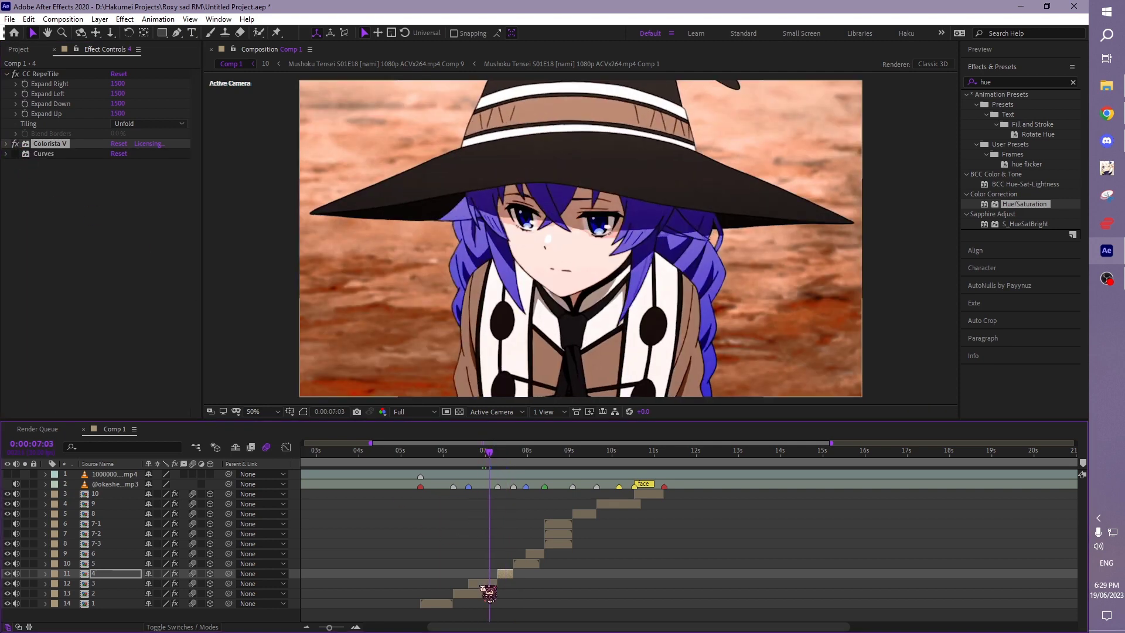
{"action": "left_click", "coordinate": [482, 583]}
Step: Lower layer 3's Colorista V contrast to about 0.22, then jump to the smiling close-up at 0:00:06:13
{"action": "scroll", "coordinate": [117, 234], "scroll_direction": "down", "scroll_amount": 10}
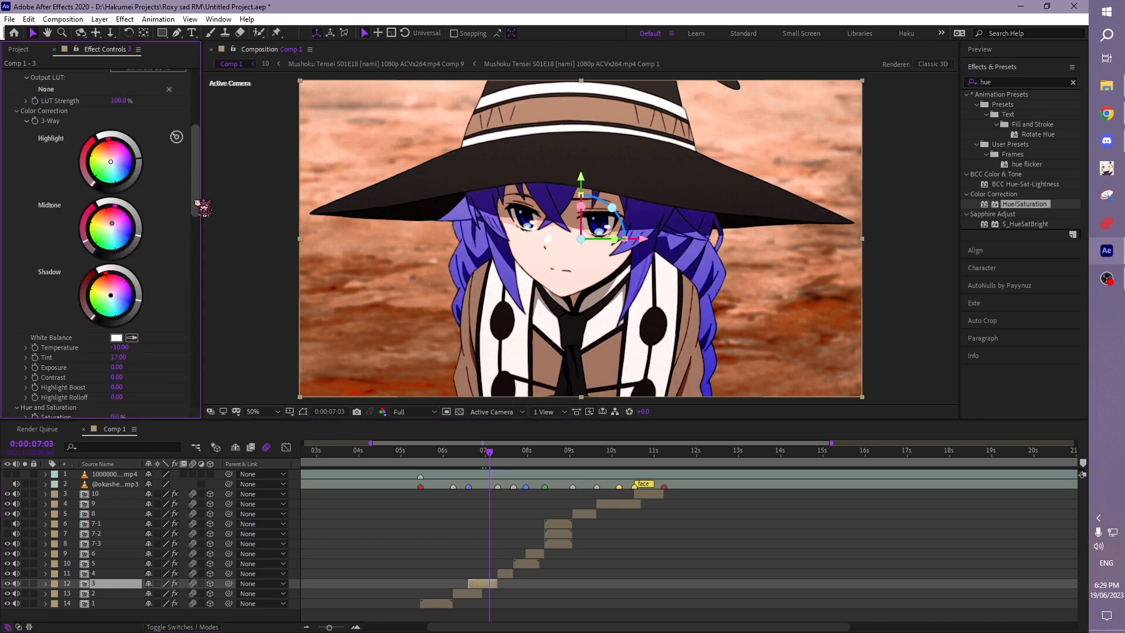
{"action": "key", "text": "Return"}
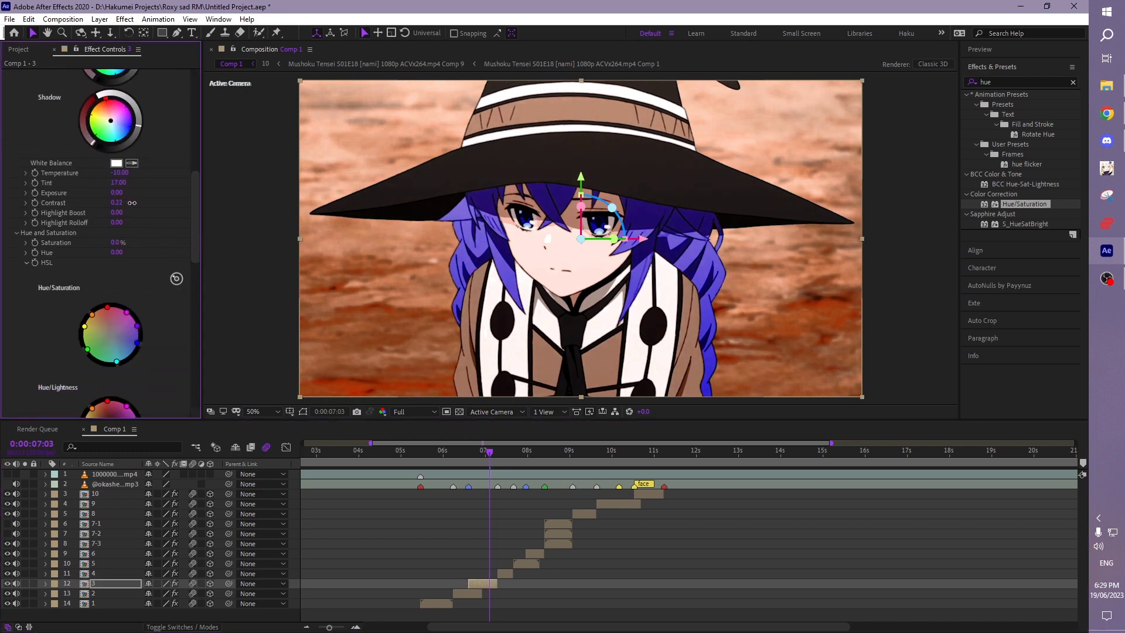
{"action": "left_click_drag", "start_coordinate": [145, 205], "coordinate": [134, 205]}
{"action": "left_click_drag", "start_coordinate": [195, 197], "coordinate": [197, 97]}
{"action": "left_click", "coordinate": [7, 108]}
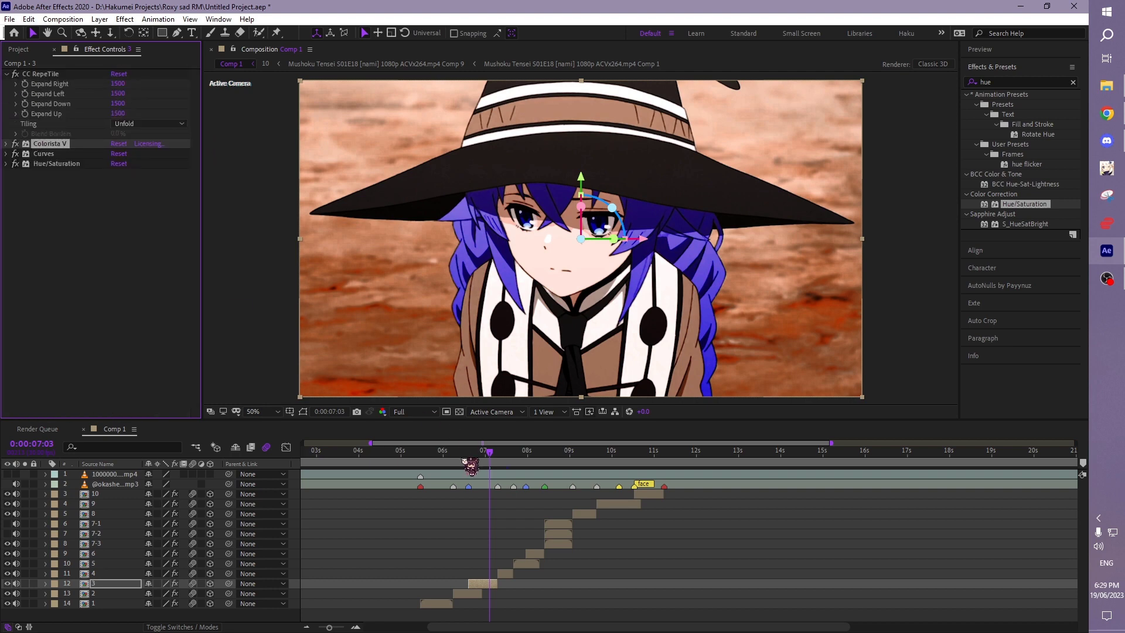
{"action": "left_click", "coordinate": [462, 450]}
Step: Select layer 2 and scrub its Colorista V Contrast to 0.85
{"action": "left_click", "coordinate": [476, 595]}
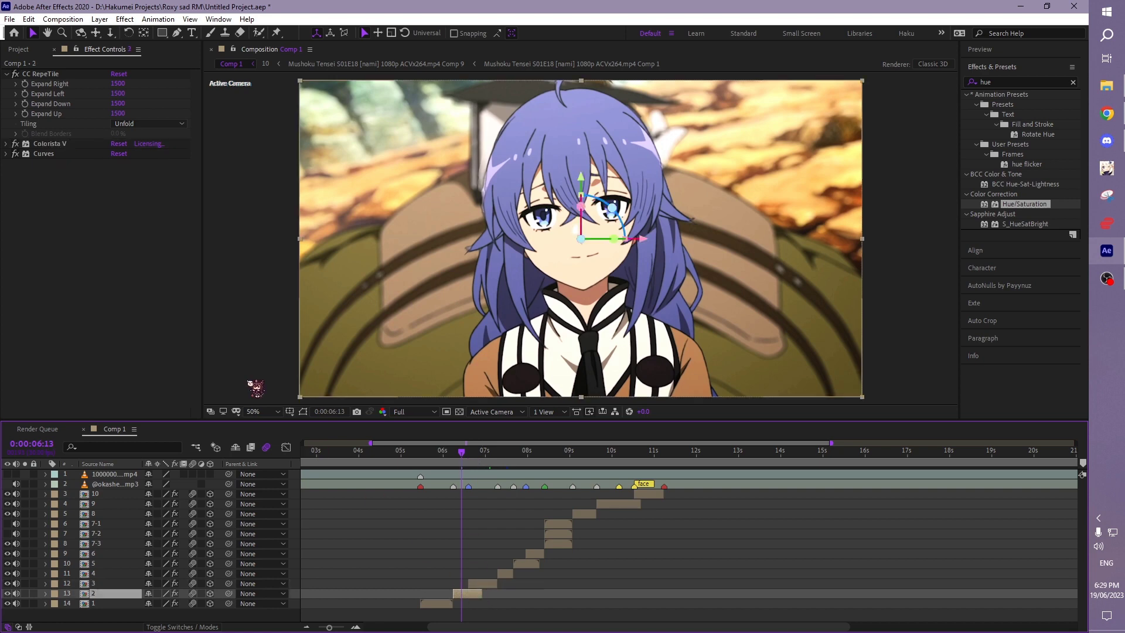
{"action": "left_click", "coordinate": [7, 144]}
{"action": "scroll", "coordinate": [62, 287], "scroll_direction": "down", "scroll_amount": 5}
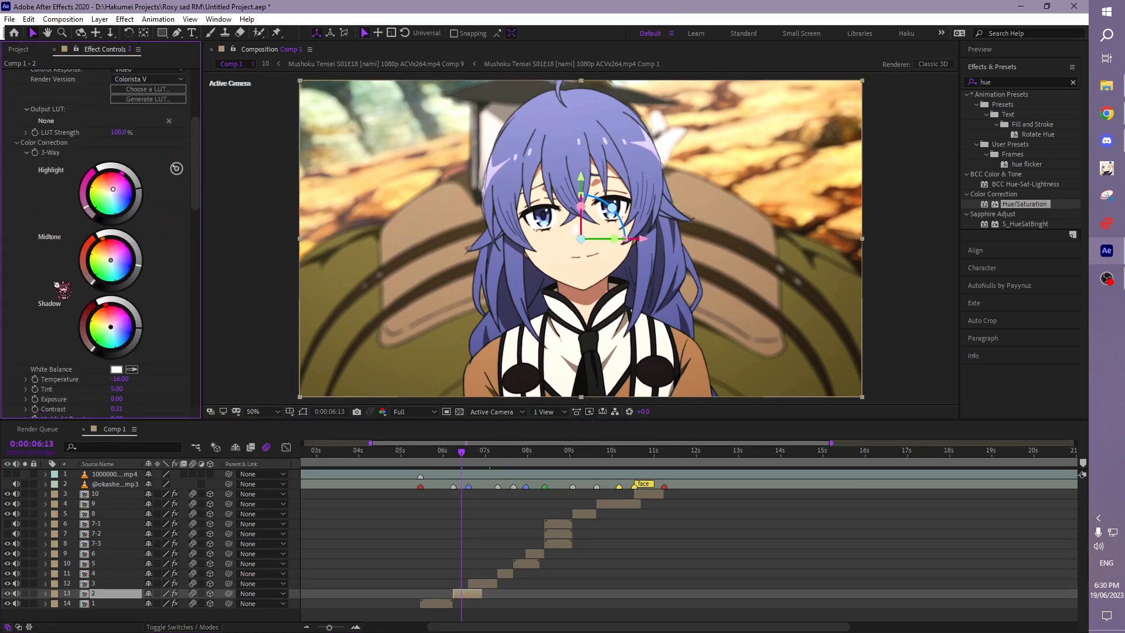
{"action": "left_click_drag", "start_coordinate": [114, 359], "coordinate": [225, 358]}
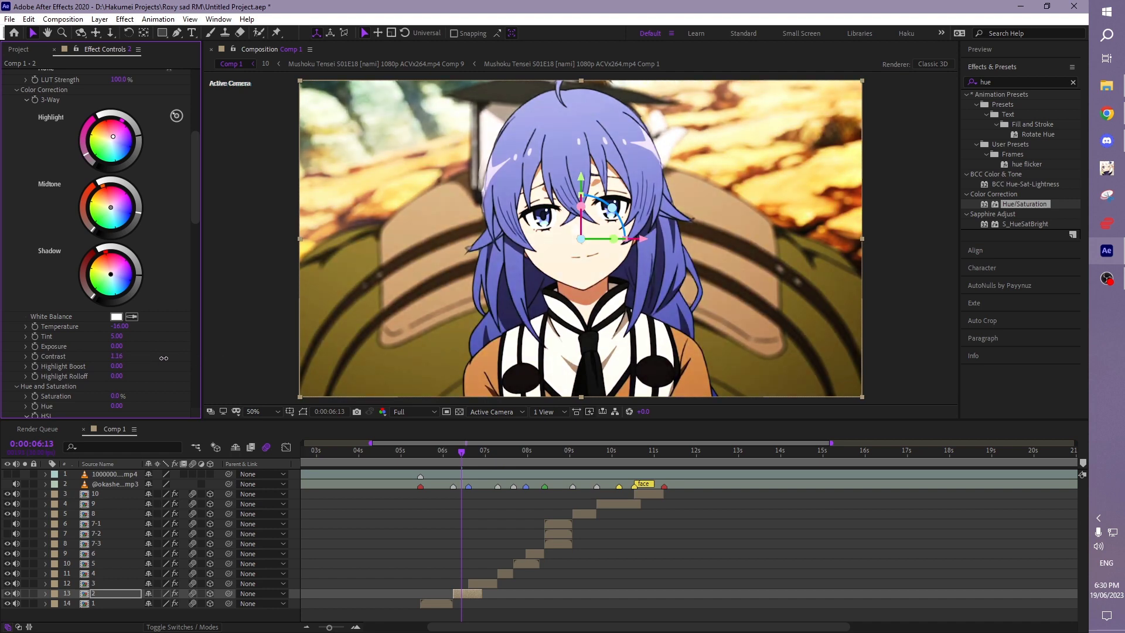
{"action": "left_click_drag", "start_coordinate": [144, 362], "coordinate": [118, 369]}
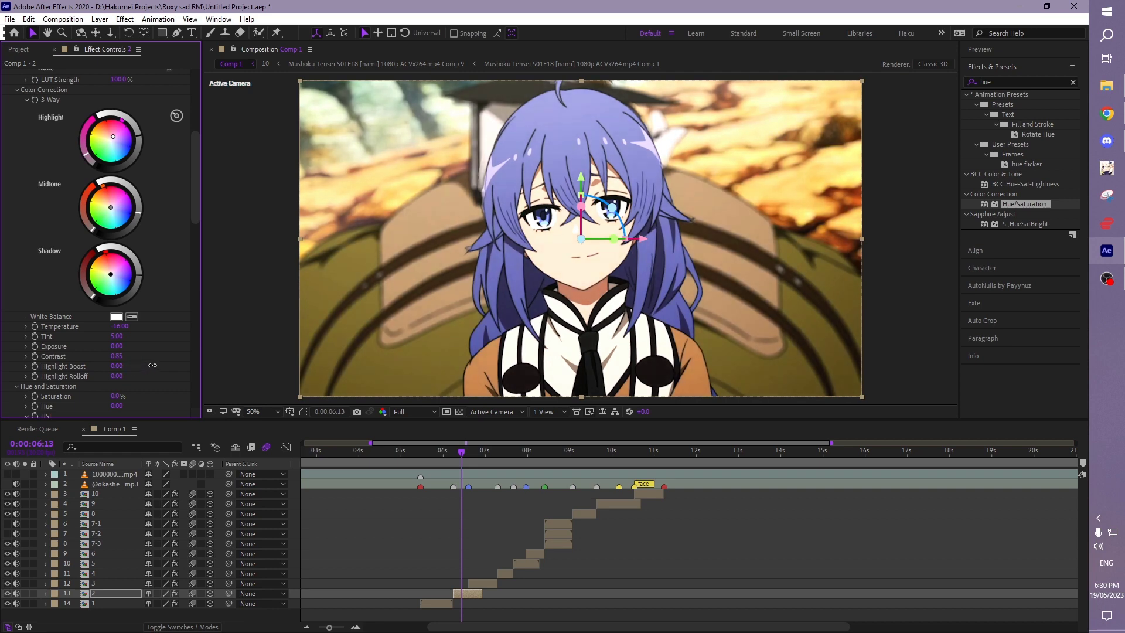
{"action": "scroll", "coordinate": [28, 203], "scroll_direction": "up", "scroll_amount": 3}
{"action": "scroll", "coordinate": [28, 157], "scroll_direction": "up", "scroll_amount": 3}
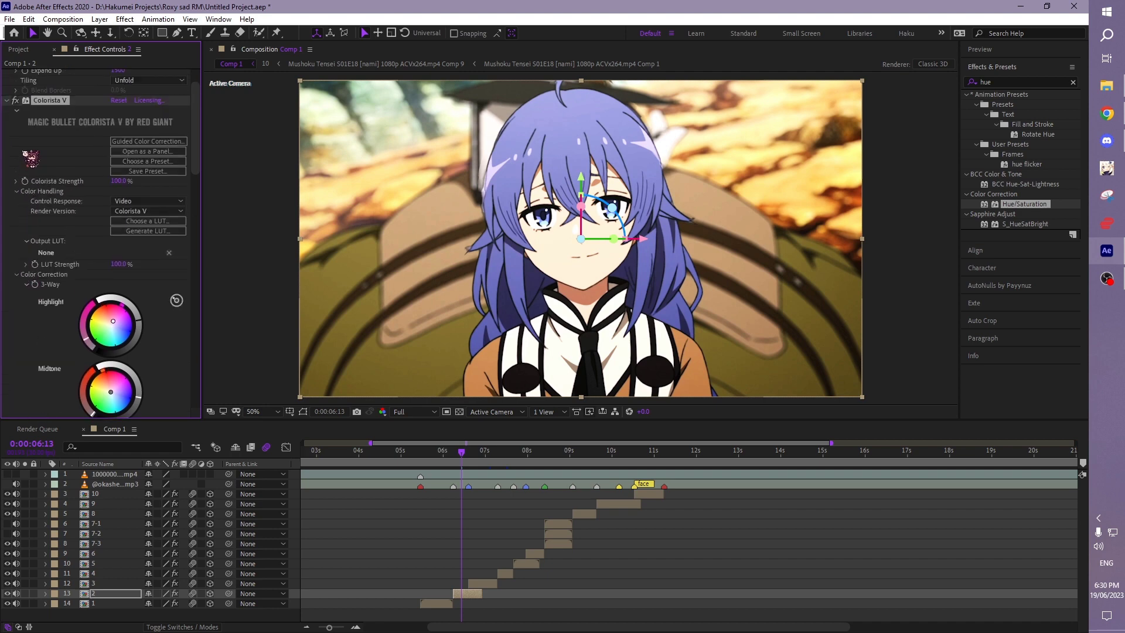
{"action": "left_click", "coordinate": [7, 101]}
{"action": "left_click", "coordinate": [649, 565]}
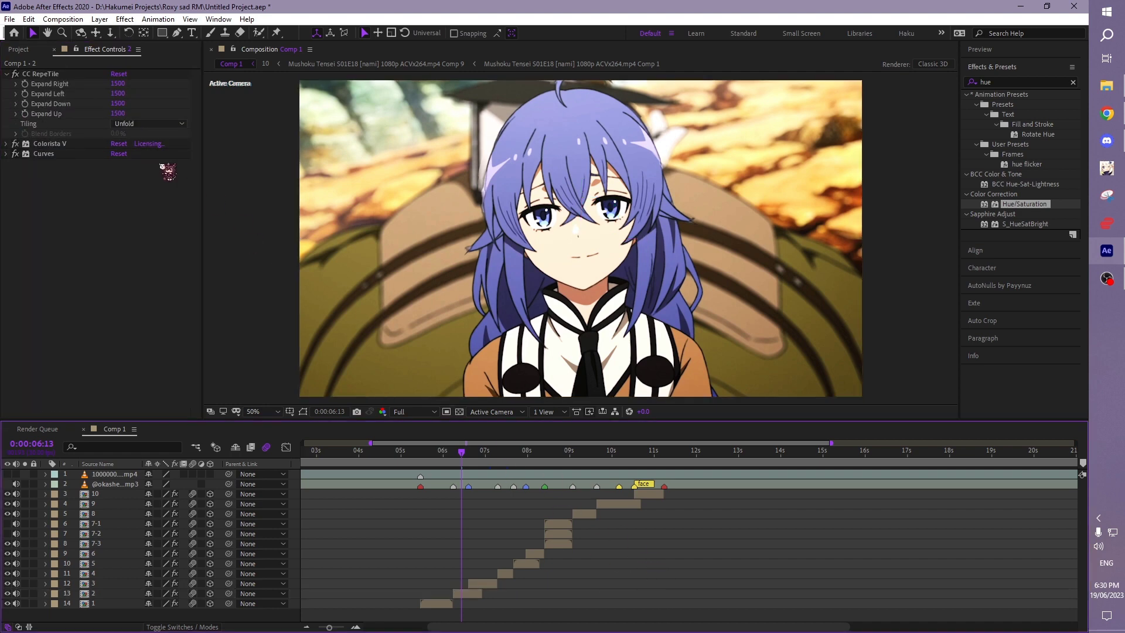
Step: Compare layer 2 with Colorista V and Curves each toggled off and on
{"action": "left_click", "coordinate": [19, 148]}
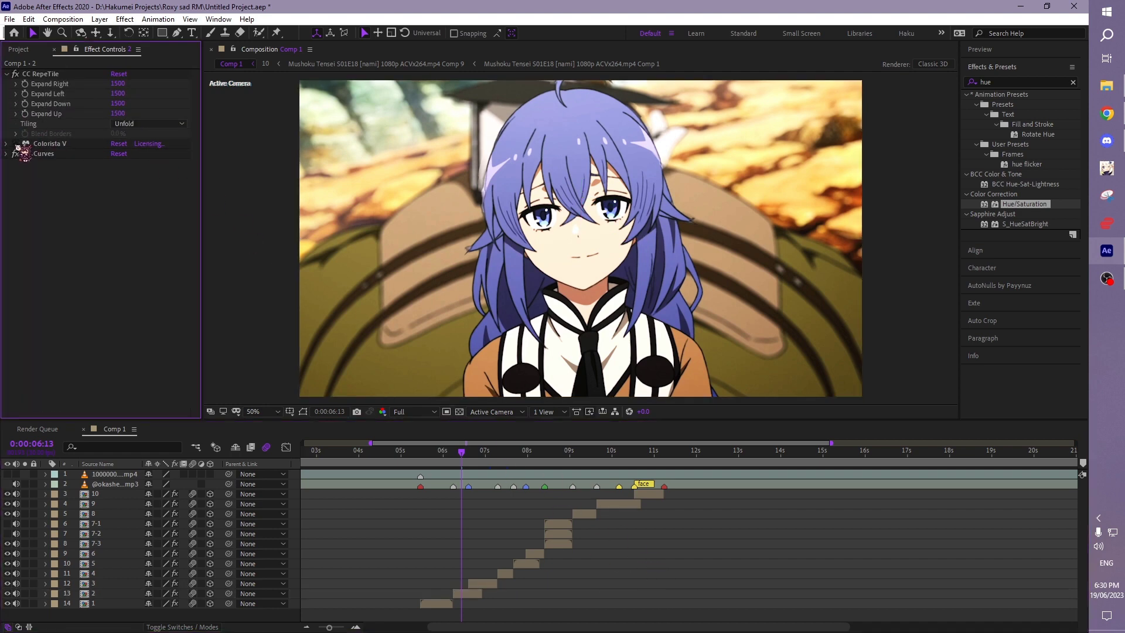
{"action": "left_click", "coordinate": [15, 144]}
{"action": "left_click", "coordinate": [15, 144]}
{"action": "left_click", "coordinate": [15, 144]}
{"action": "left_click", "coordinate": [15, 143]}
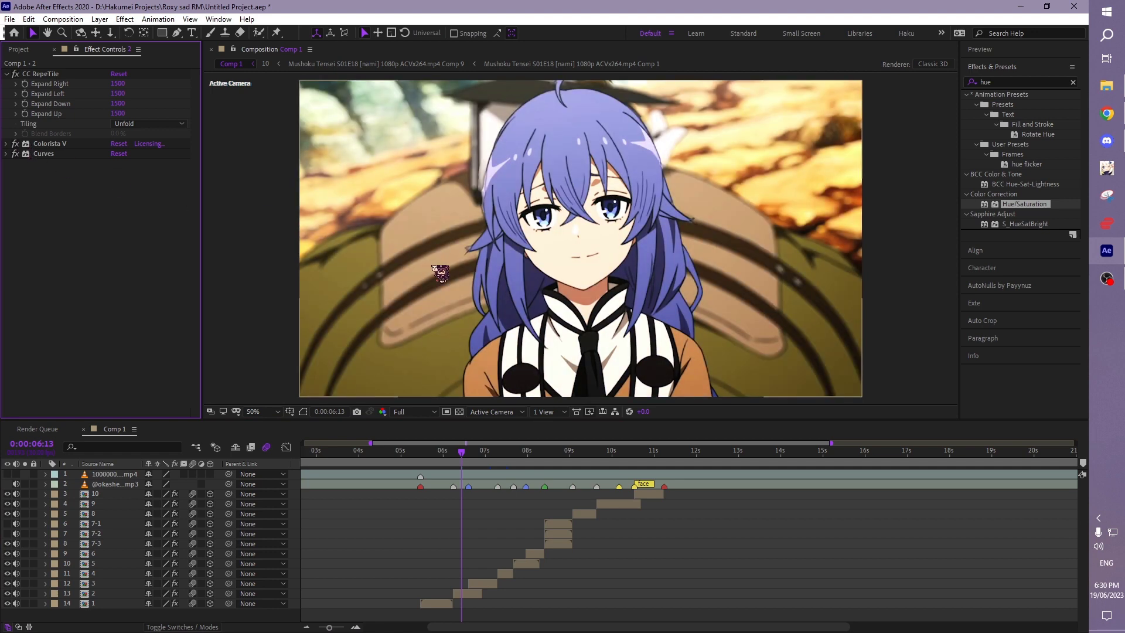
{"action": "left_click", "coordinate": [15, 154]}
{"action": "left_click", "coordinate": [16, 154]}
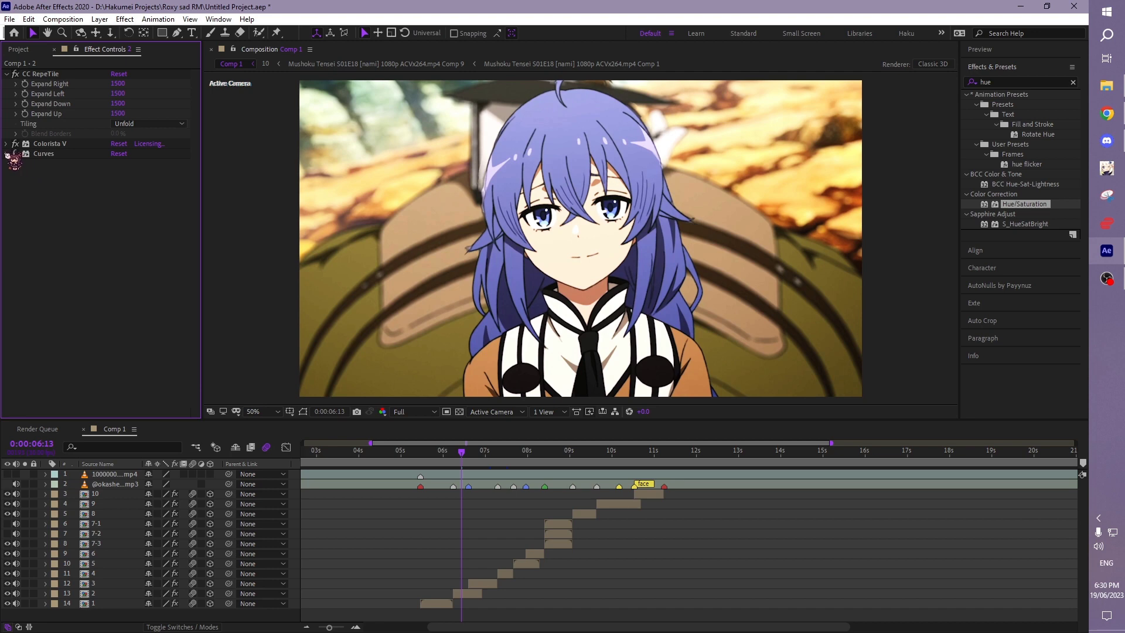
Step: Pull the lower part of layer 2's RGB curve slightly down
{"action": "left_click", "coordinate": [7, 153]}
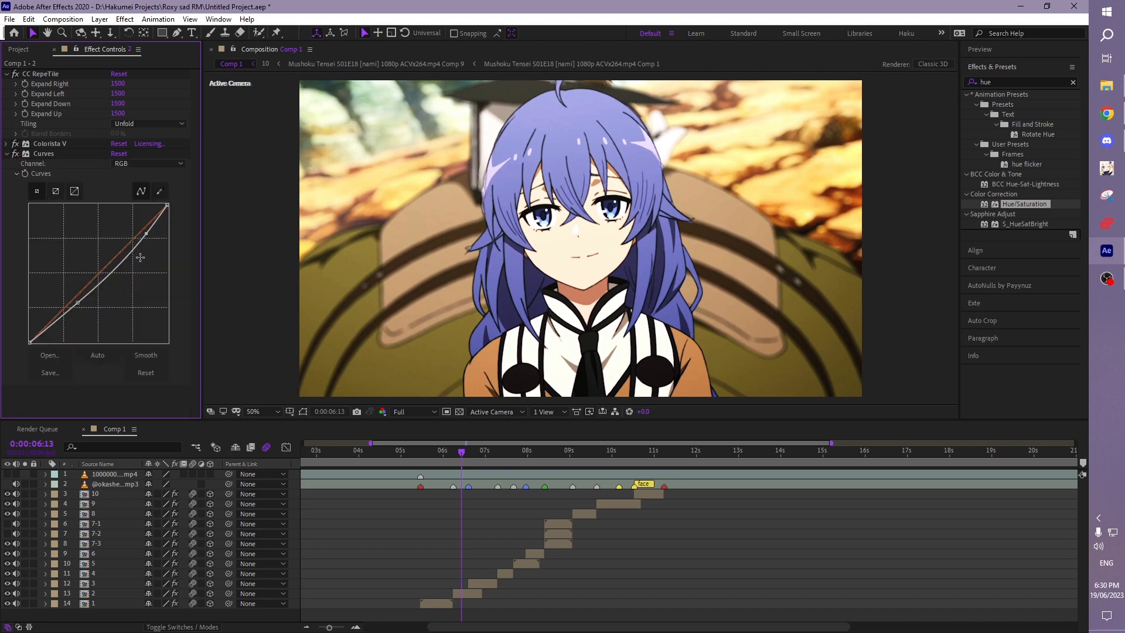
{"action": "left_click", "coordinate": [78, 303]}
{"action": "left_click_drag", "start_coordinate": [81, 305], "coordinate": [84, 306]}
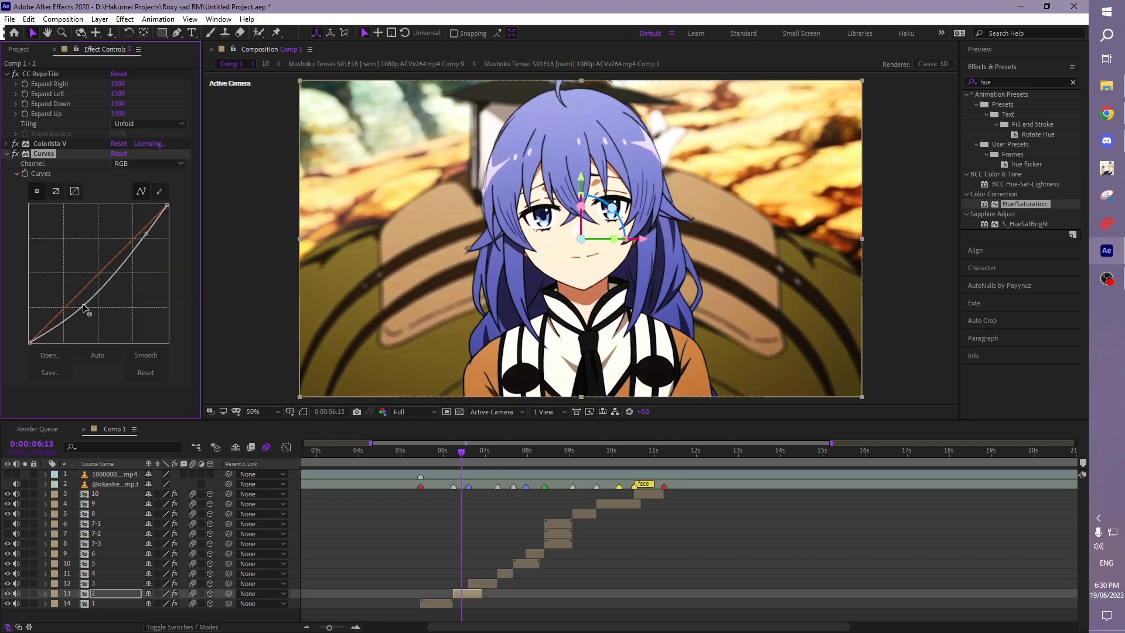
{"action": "left_click", "coordinate": [7, 153]}
{"action": "left_click_drag", "start_coordinate": [195, 170], "coordinate": [186, 262]}
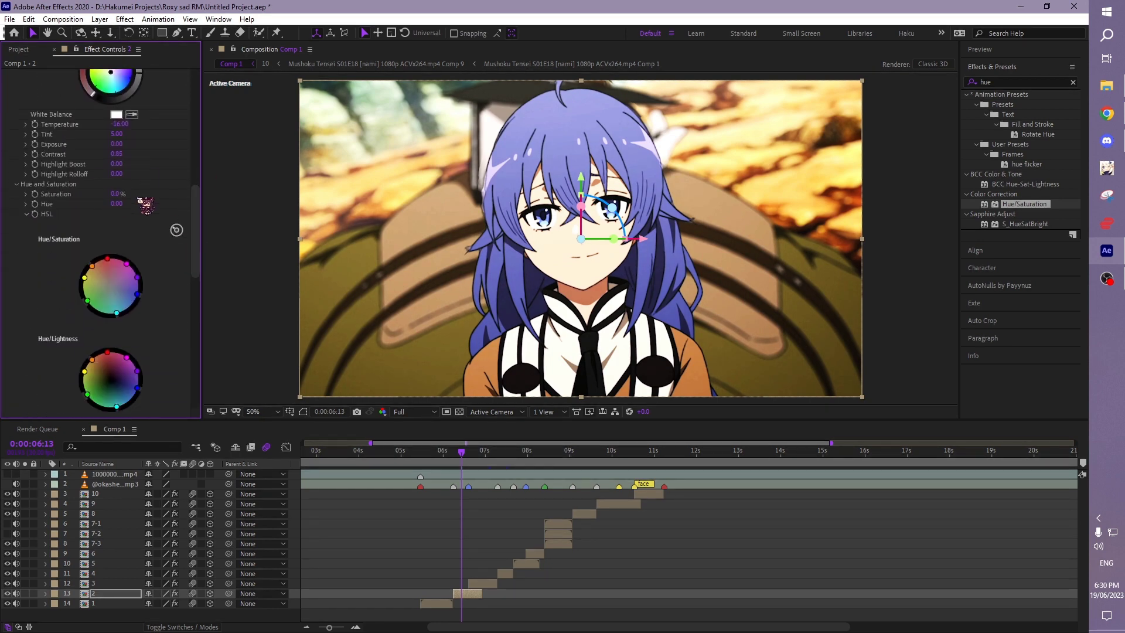
Step: Enter a Colorista V Contrast of 0.40
{"action": "left_click", "coordinate": [116, 155]}
{"action": "type", "text": "0.4"}
{"action": "key", "text": "Return"}
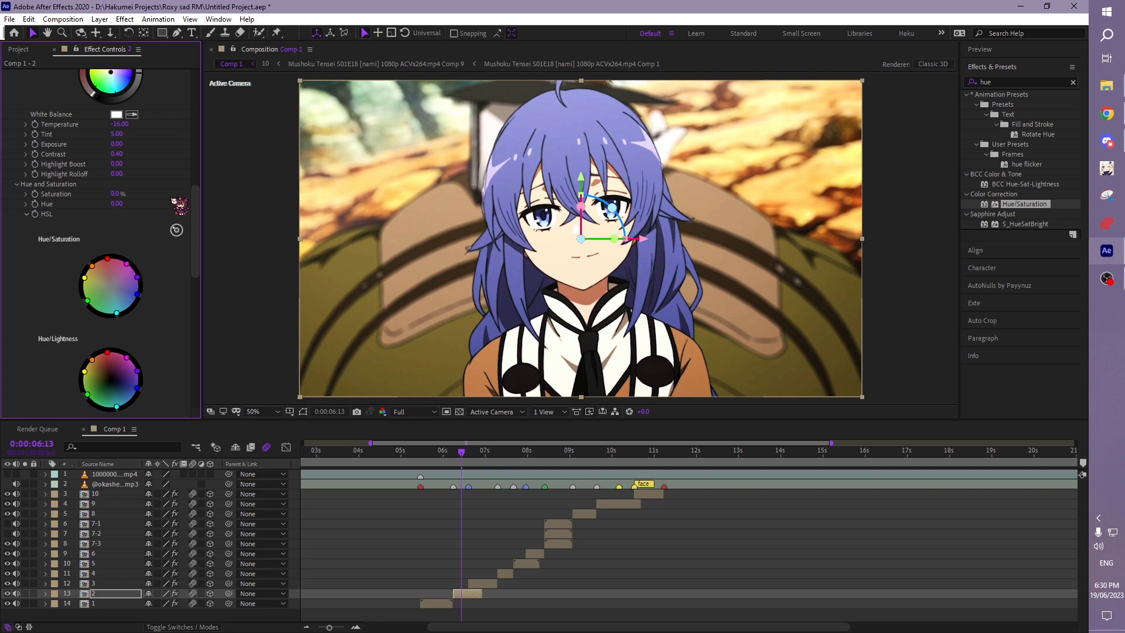
{"action": "left_click_drag", "start_coordinate": [197, 231], "coordinate": [197, 116]}
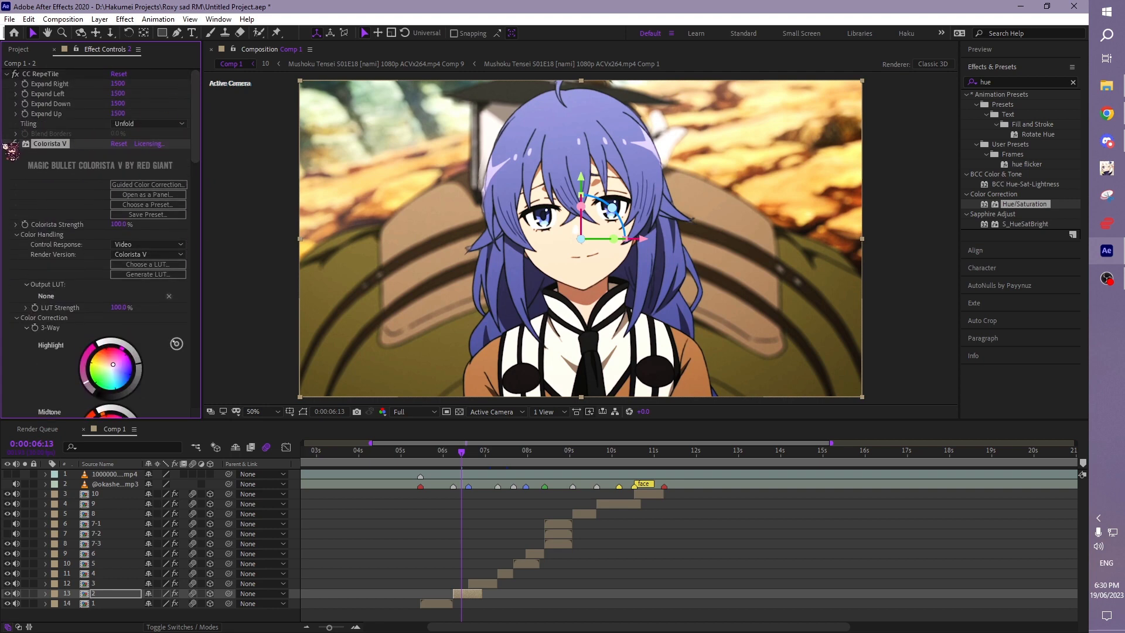
Step: Move the playhead to 0:00:07:14, select layer 4, and show its Curves graph
{"action": "left_click", "coordinate": [8, 143]}
{"action": "left_click", "coordinate": [483, 452]}
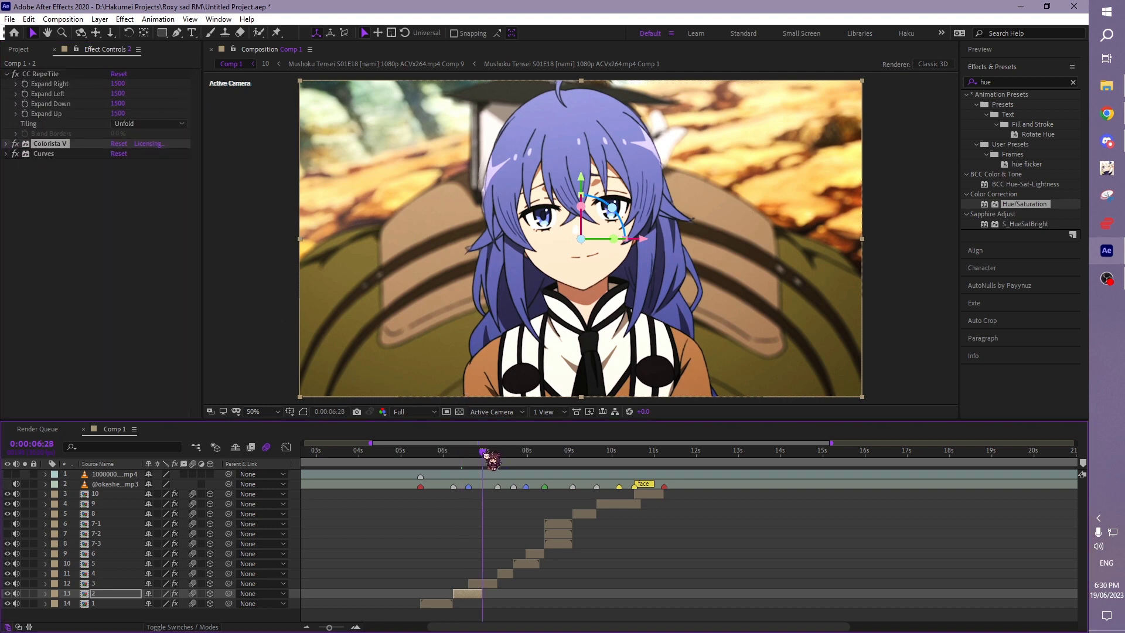
{"action": "left_click_drag", "start_coordinate": [486, 455], "coordinate": [499, 456]}
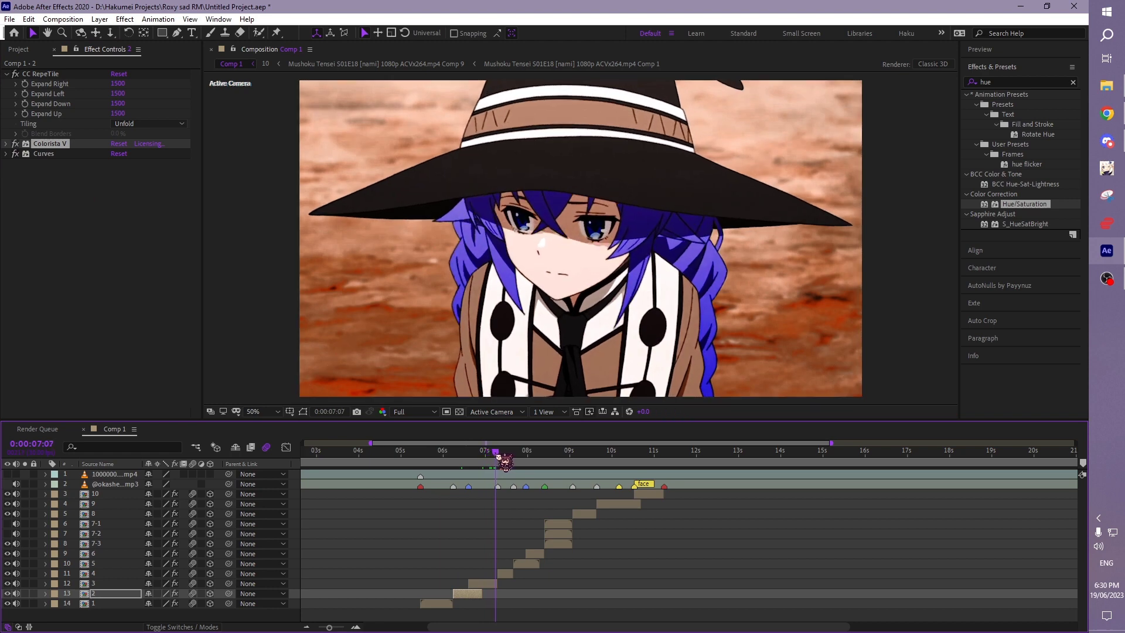
{"action": "left_click_drag", "start_coordinate": [499, 456], "coordinate": [504, 455]}
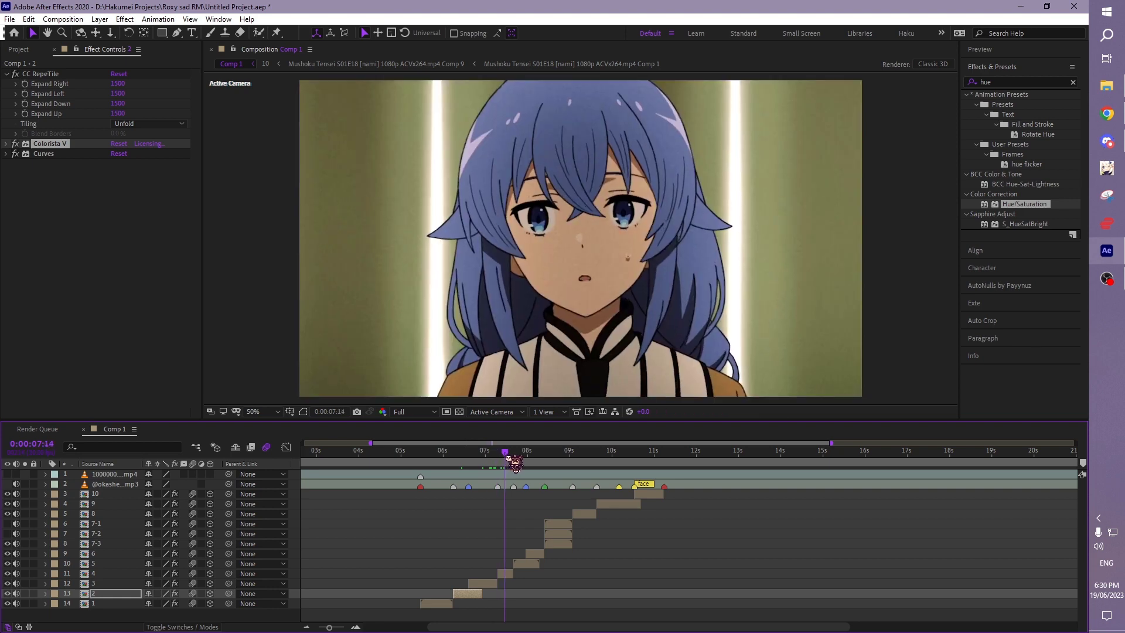
{"action": "left_click", "coordinate": [506, 573]}
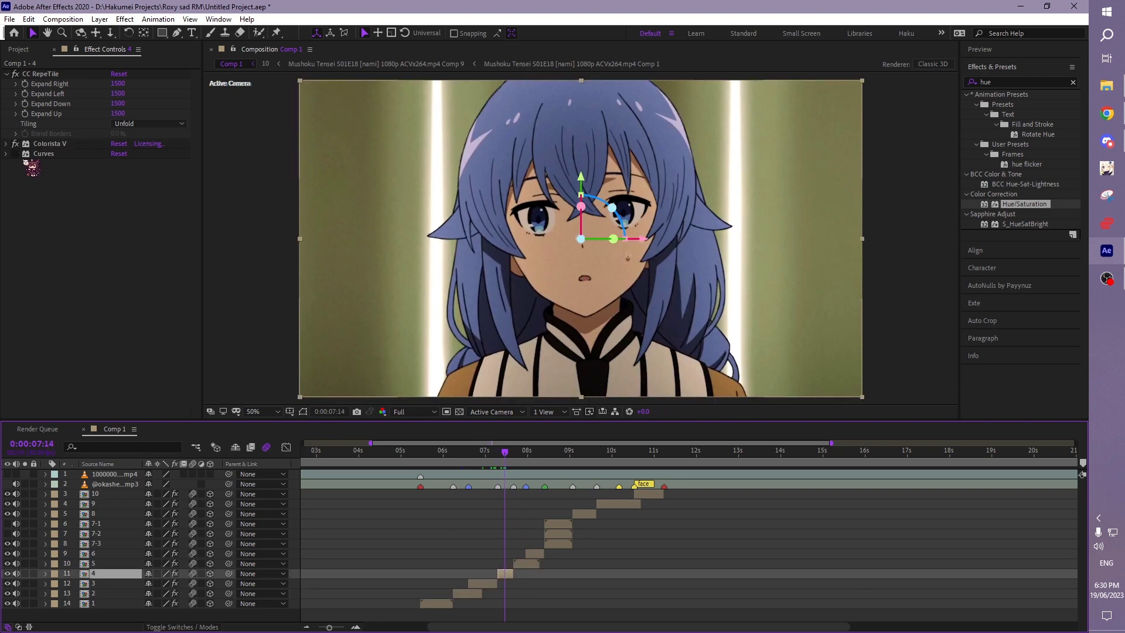
{"action": "left_click", "coordinate": [12, 157]}
{"action": "left_click", "coordinate": [7, 154]}
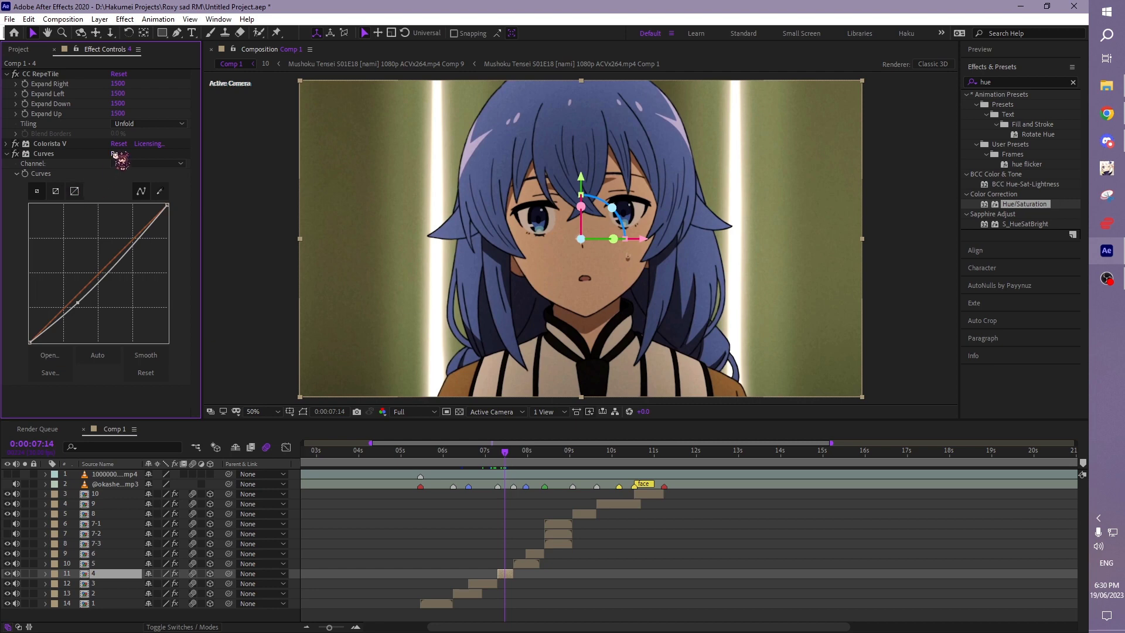
Step: Raise two points on layer 4's RGB curve to brighten the face and midtones
{"action": "left_click", "coordinate": [94, 154]}
{"action": "left_click_drag", "start_coordinate": [116, 260], "coordinate": [107, 252]}
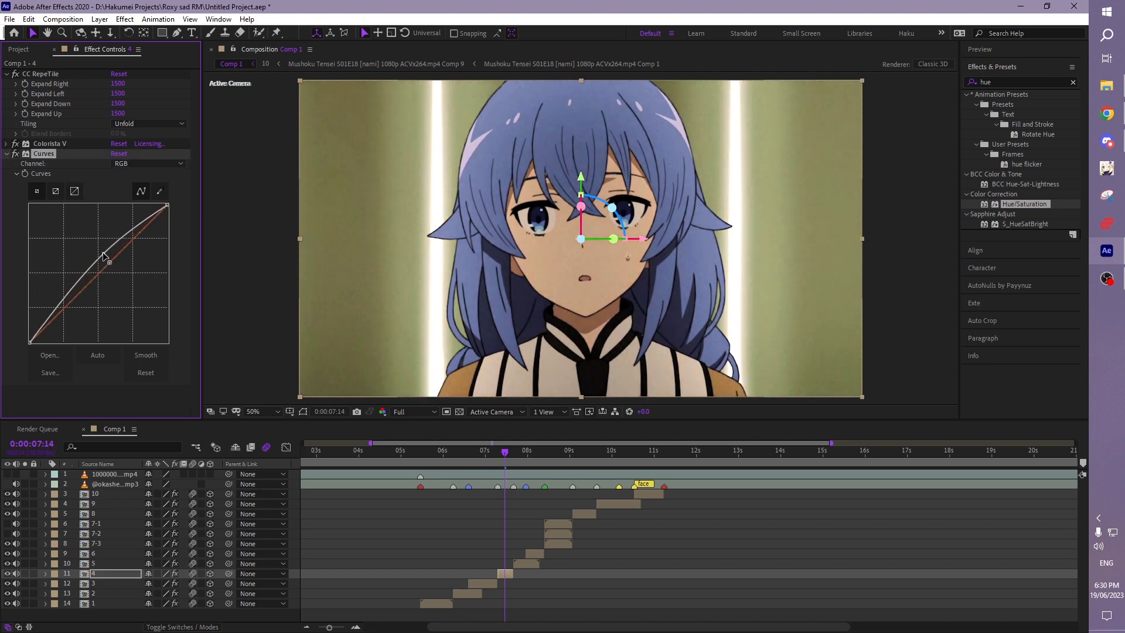
{"action": "left_click_drag", "start_coordinate": [62, 309], "coordinate": [63, 305]}
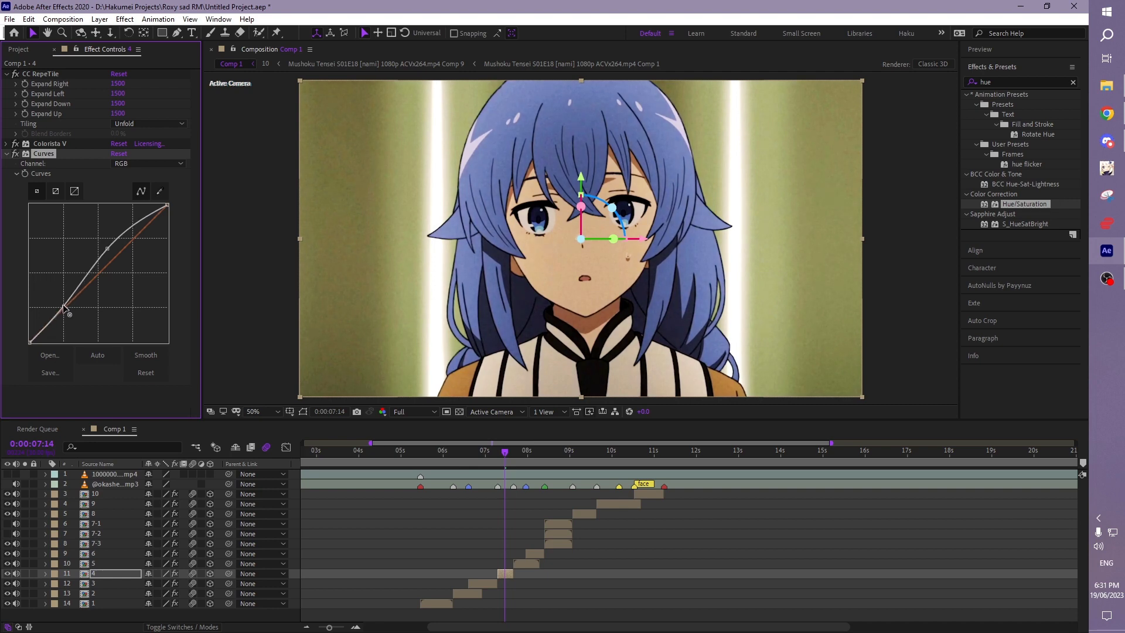
{"action": "left_click", "coordinate": [6, 153]}
{"action": "left_click", "coordinate": [974, 80]}
Step: Apply Detail-preserving Upscale to layer 4 with Alpha set to Detail-preserving, checking detail at 100%
{"action": "type", "text": "detail"}
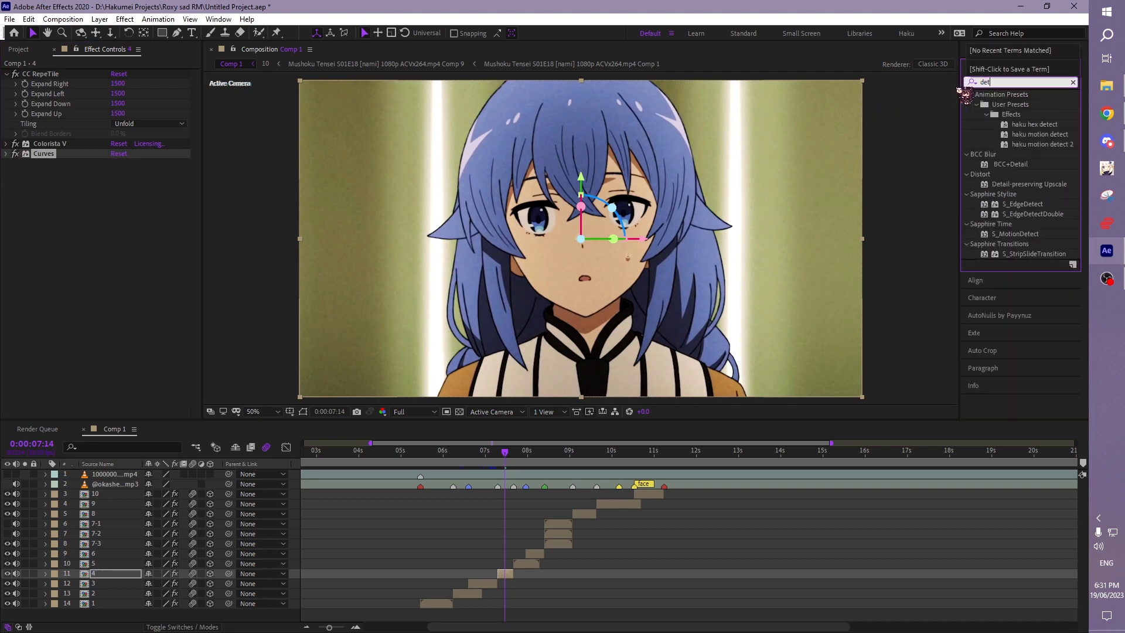
{"action": "double_click", "coordinate": [1029, 125]}
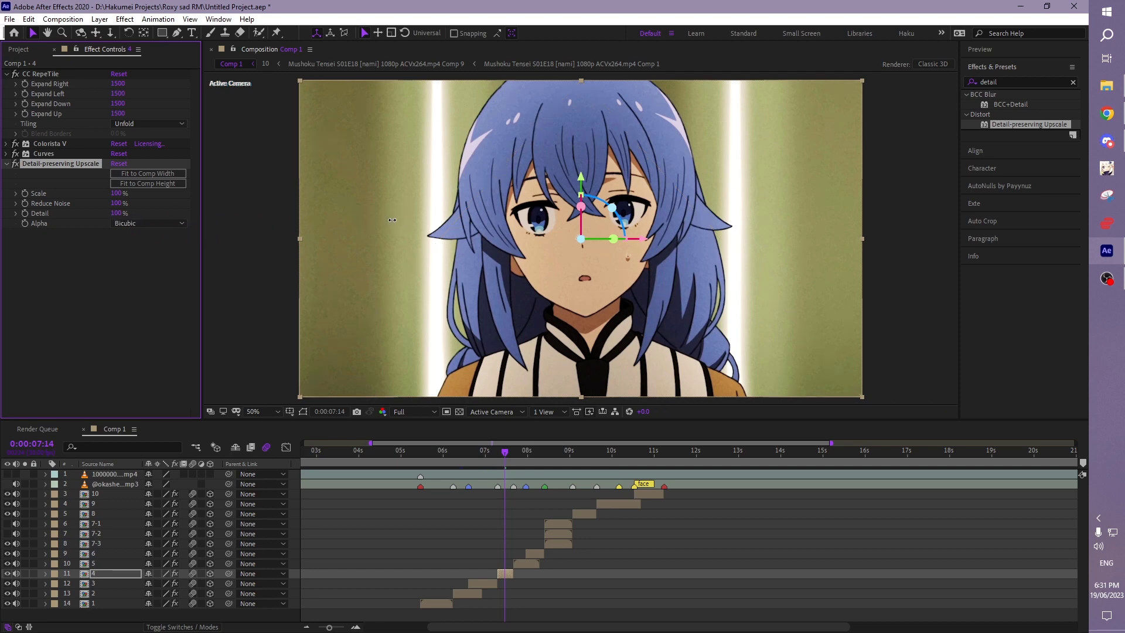
{"action": "left_click", "coordinate": [171, 227]}
{"action": "left_click", "coordinate": [165, 237]}
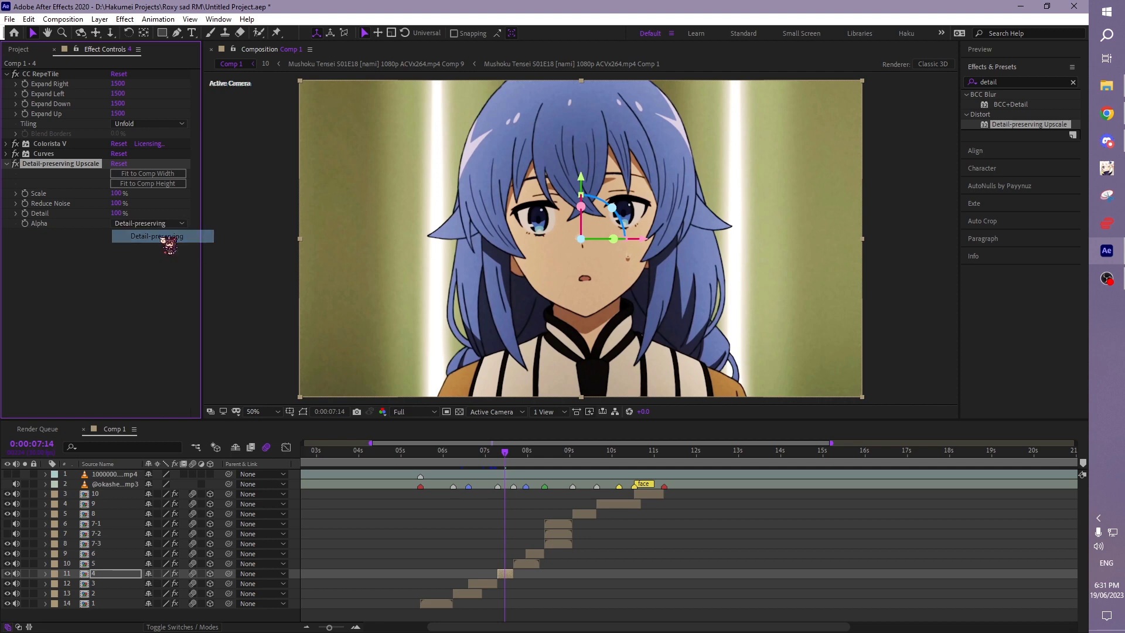
{"action": "key", "text": "slash"}
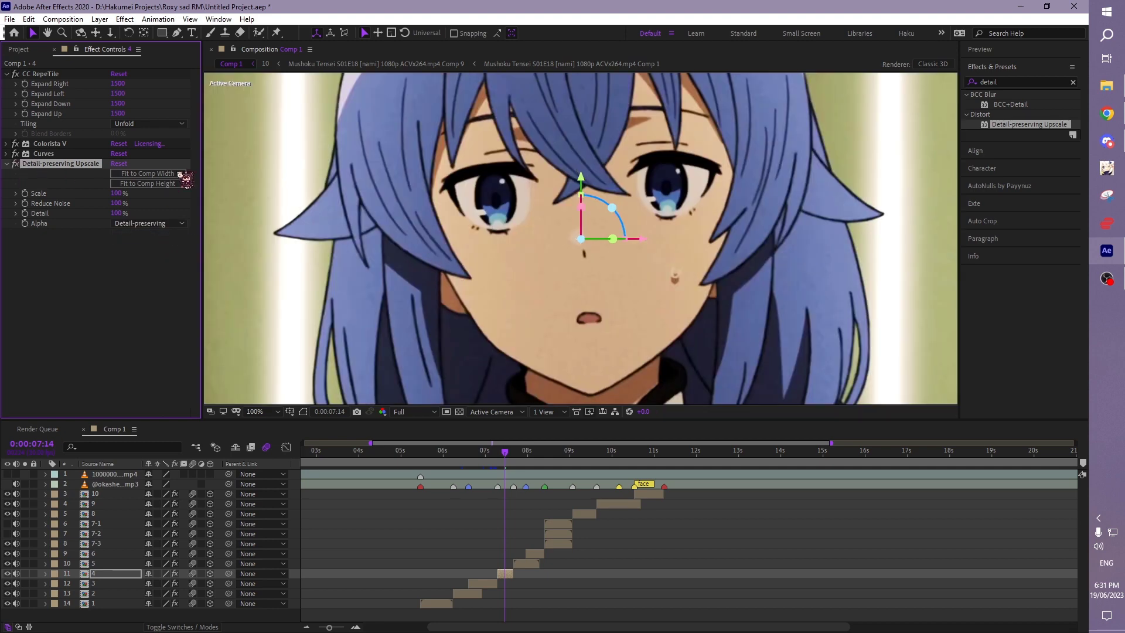
{"action": "key", "text": "comma"}
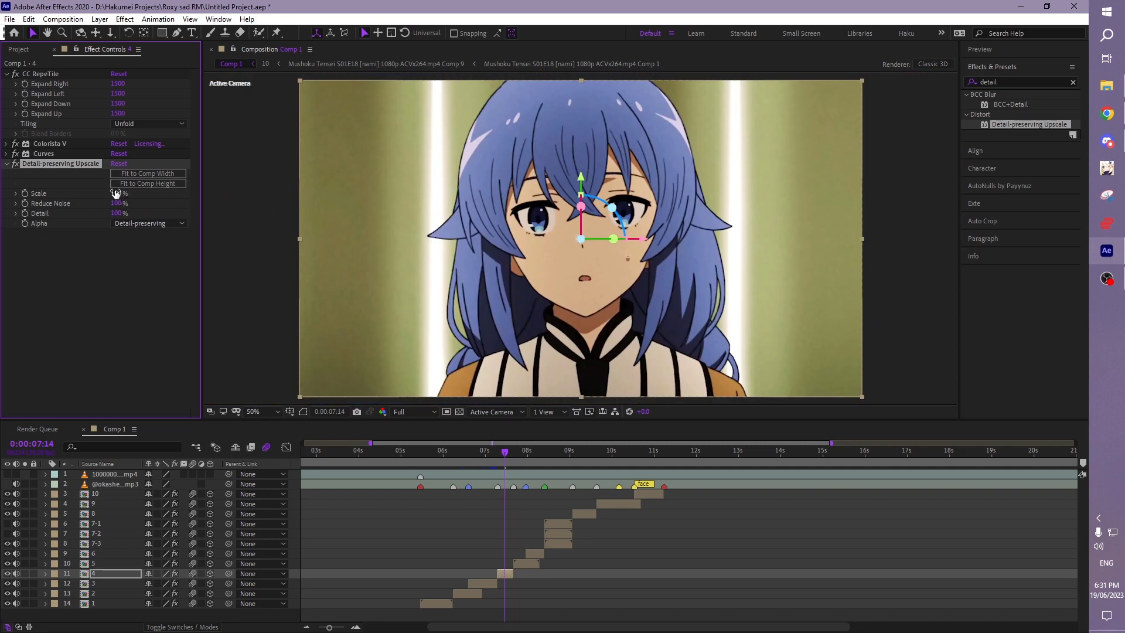
Step: Collapse the Upscale settings and expand layer 4's Colorista V settings
{"action": "left_click", "coordinate": [7, 164]}
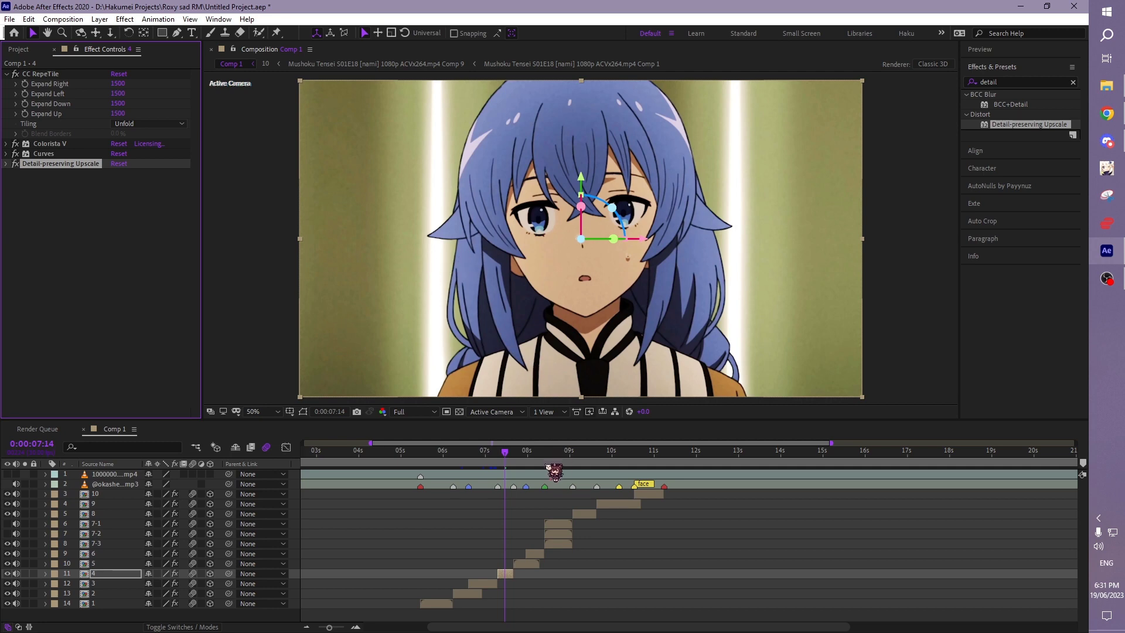
{"action": "left_click", "coordinate": [6, 144]}
{"action": "scroll", "coordinate": [179, 181], "scroll_direction": "down", "scroll_amount": 5}
{"action": "mouse_move", "coordinate": [195, 155]}
{"action": "left_mouse_down"}
{"action": "mouse_move", "coordinate": [206, 250]}
{"action": "mouse_move", "coordinate": [203, 94]}
{"action": "left_mouse_up"}
Step: Delete layer 5's existing Colorista V effect at frame 0:00:07:25
{"action": "left_click", "coordinate": [9, 118]}
{"action": "left_click", "coordinate": [521, 452]}
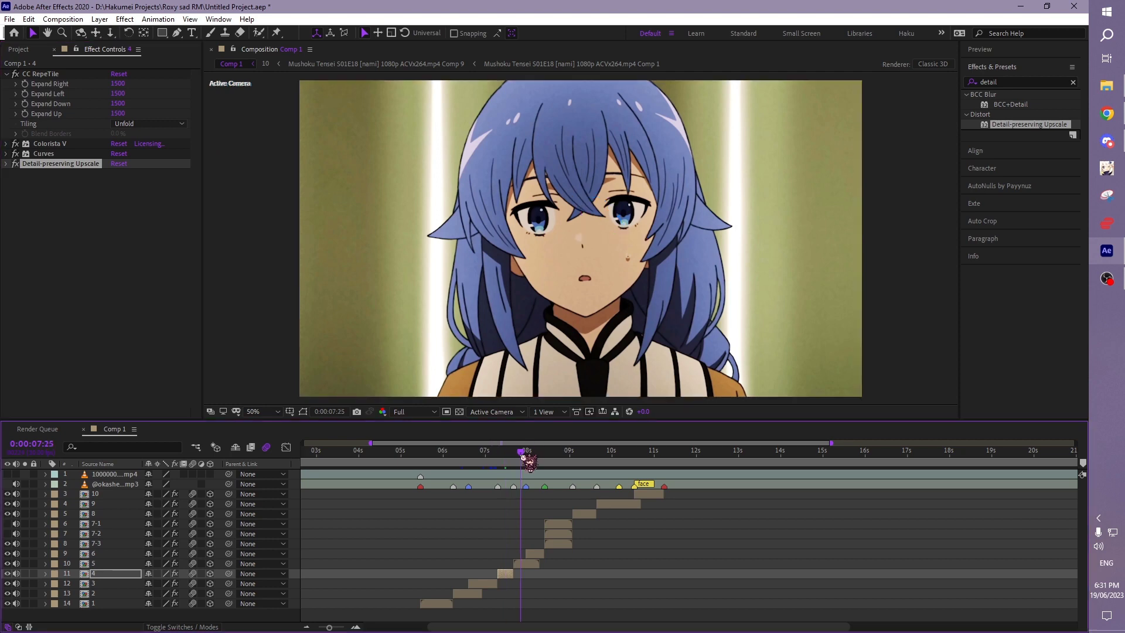
{"action": "left_click", "coordinate": [527, 564]}
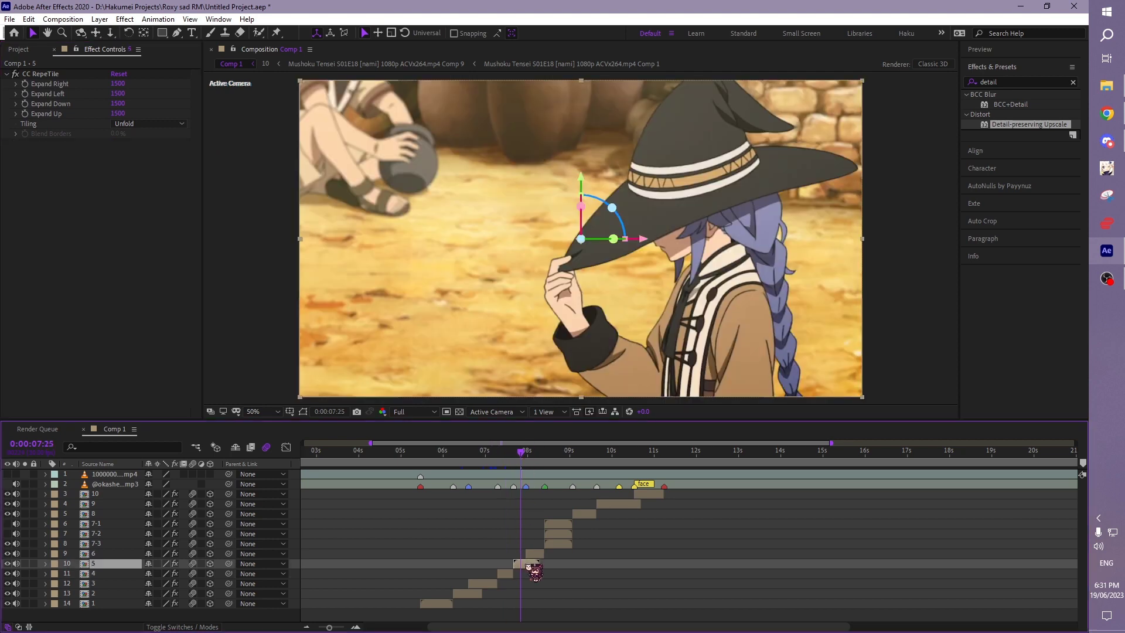
{"action": "key", "text": "Delete"}
{"action": "left_click", "coordinate": [481, 452]}
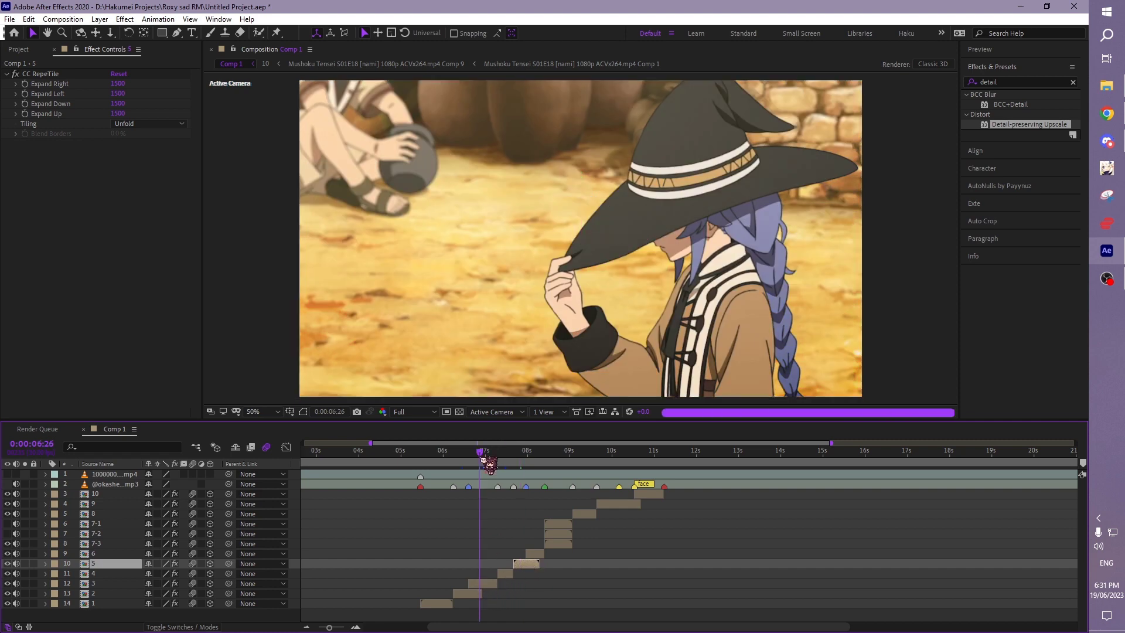
{"action": "left_click_drag", "start_coordinate": [482, 459], "coordinate": [487, 459]}
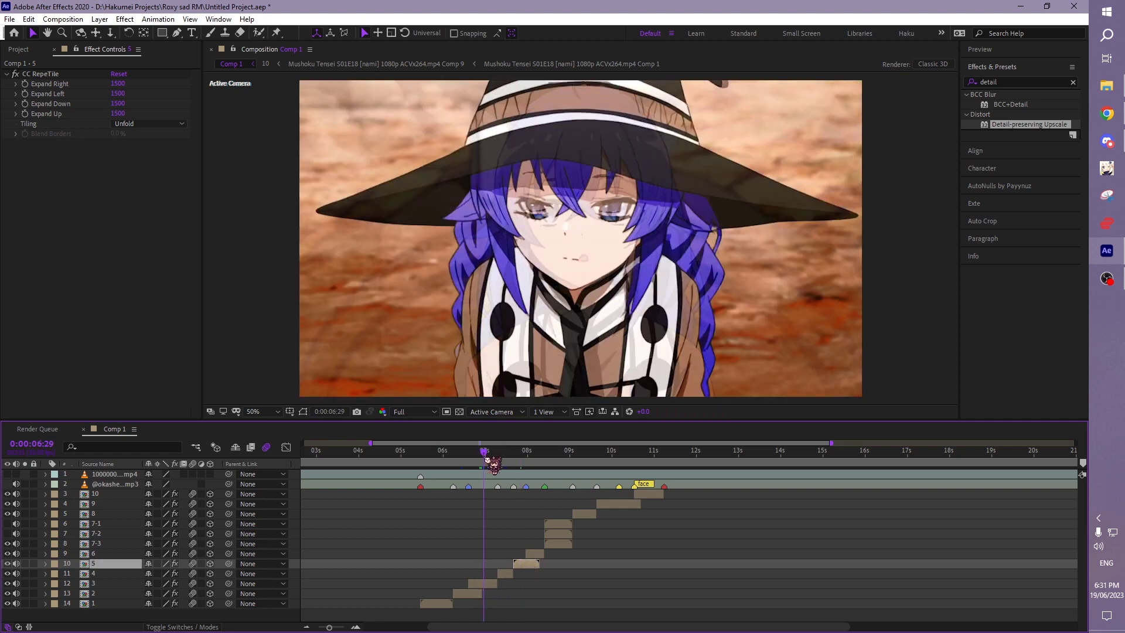
Step: Copy layer 3's Colorista V, Curves and Hue/Saturation and paste them onto layer 5
{"action": "left_click", "coordinate": [491, 584]}
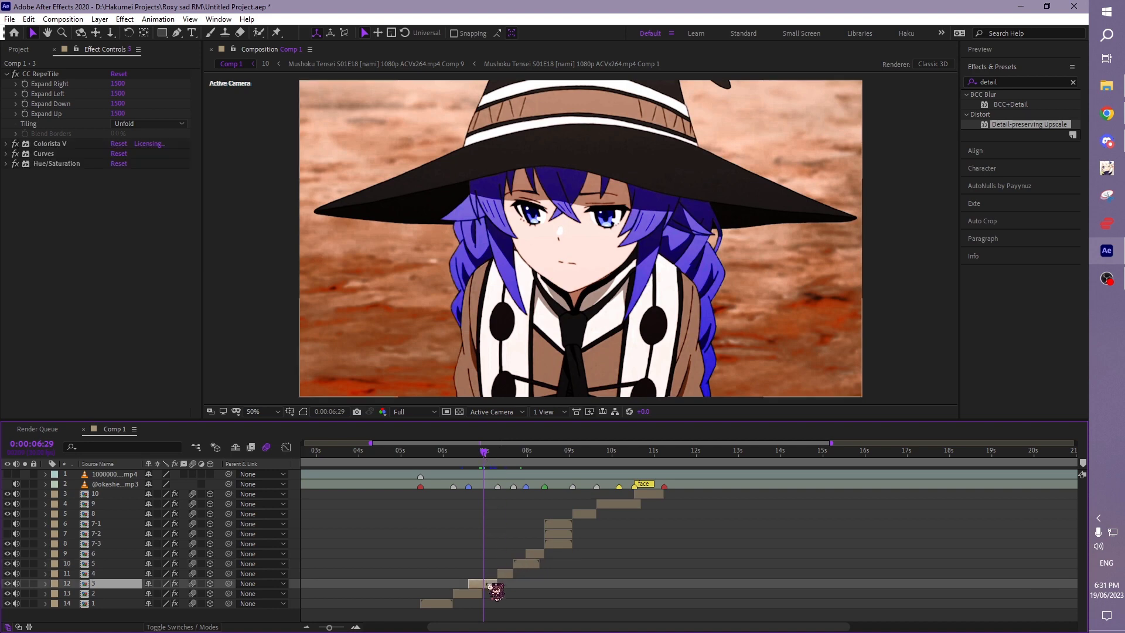
{"action": "left_click", "coordinate": [57, 146]}
{"action": "left_click", "coordinate": [59, 164], "text": "shift"}
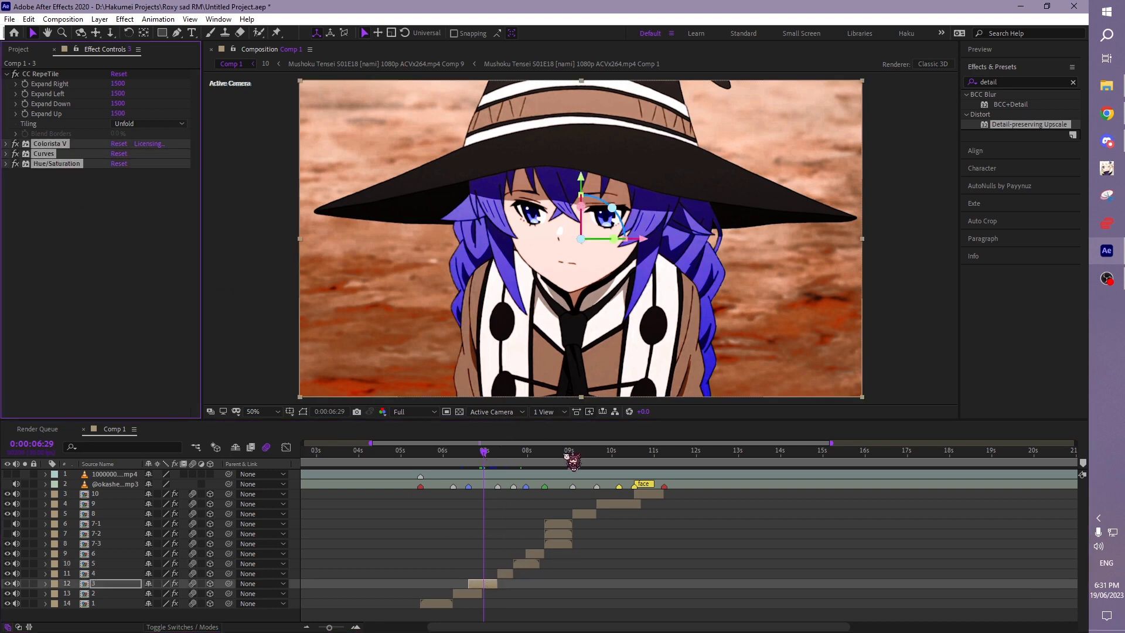
{"action": "left_click", "coordinate": [527, 452]}
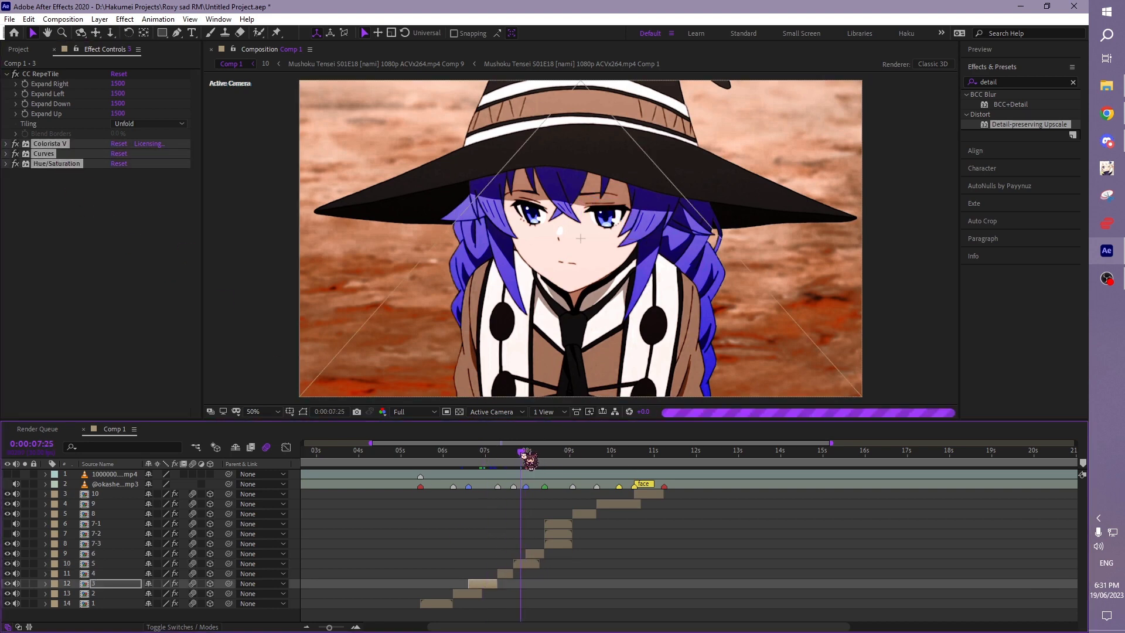
{"action": "left_click", "coordinate": [521, 452]}
{"action": "left_click", "coordinate": [527, 564]}
{"action": "key", "text": "ctrl+v"}
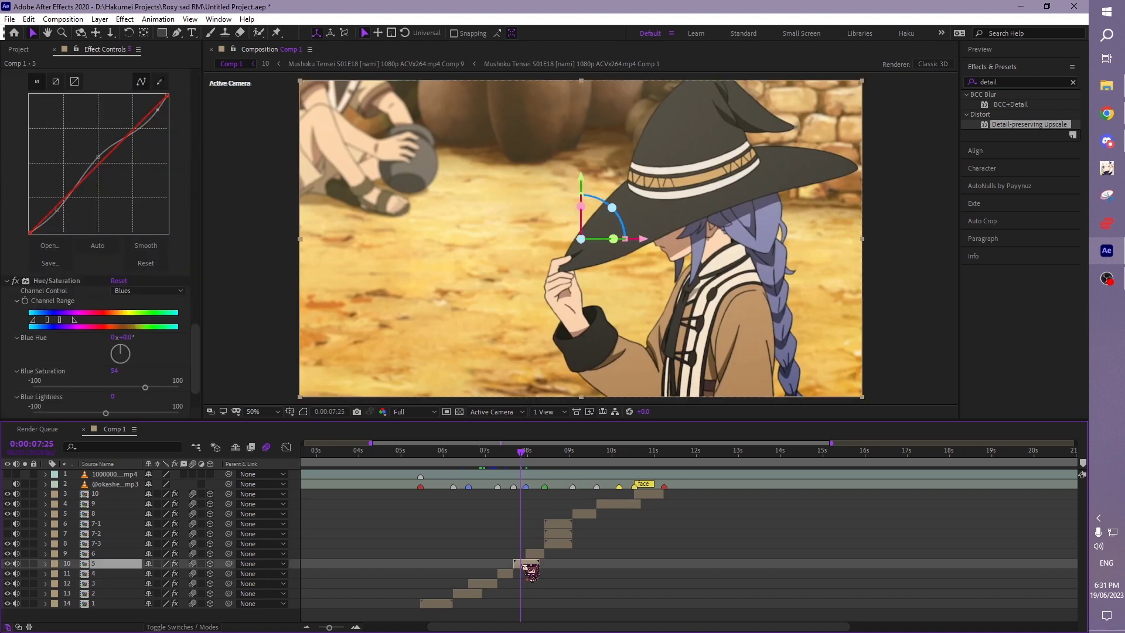
{"action": "left_click", "coordinate": [7, 281]}
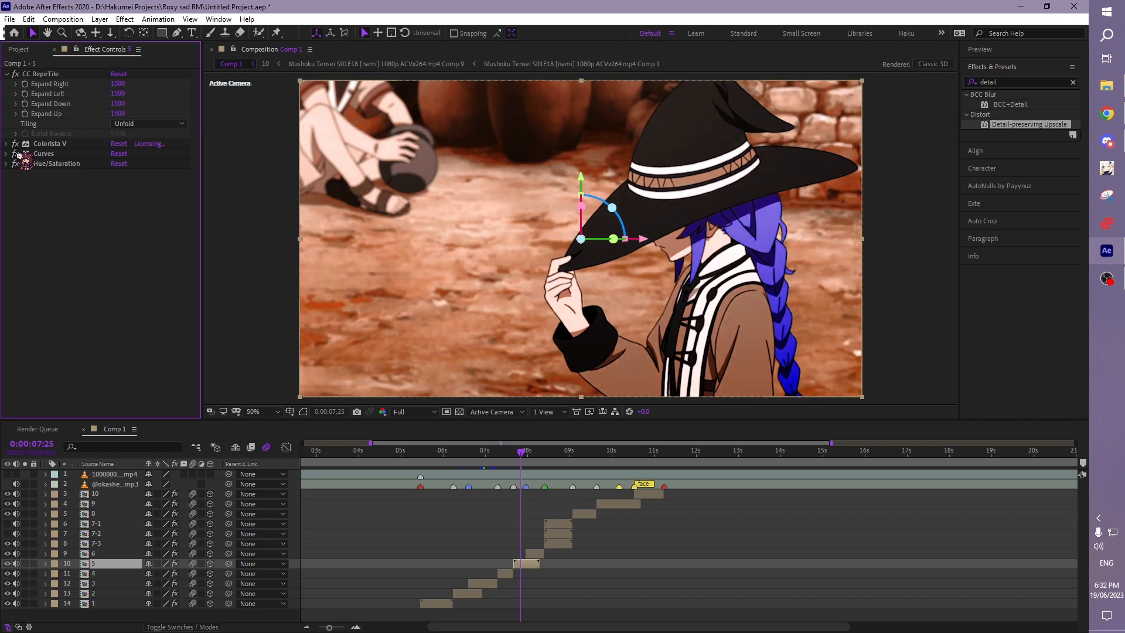
Step: Compare layer 5 with Hue/Saturation and Colorista V each switched off and back on
{"action": "left_click", "coordinate": [16, 164]}
{"action": "left_click", "coordinate": [15, 164]}
{"action": "left_click", "coordinate": [16, 164]}
{"action": "left_click", "coordinate": [16, 144]}
{"action": "left_click", "coordinate": [16, 144]}
Step: Review layer 5's Colorista V settings, then move the playhead to 0:00:08:10
{"action": "left_click", "coordinate": [6, 143]}
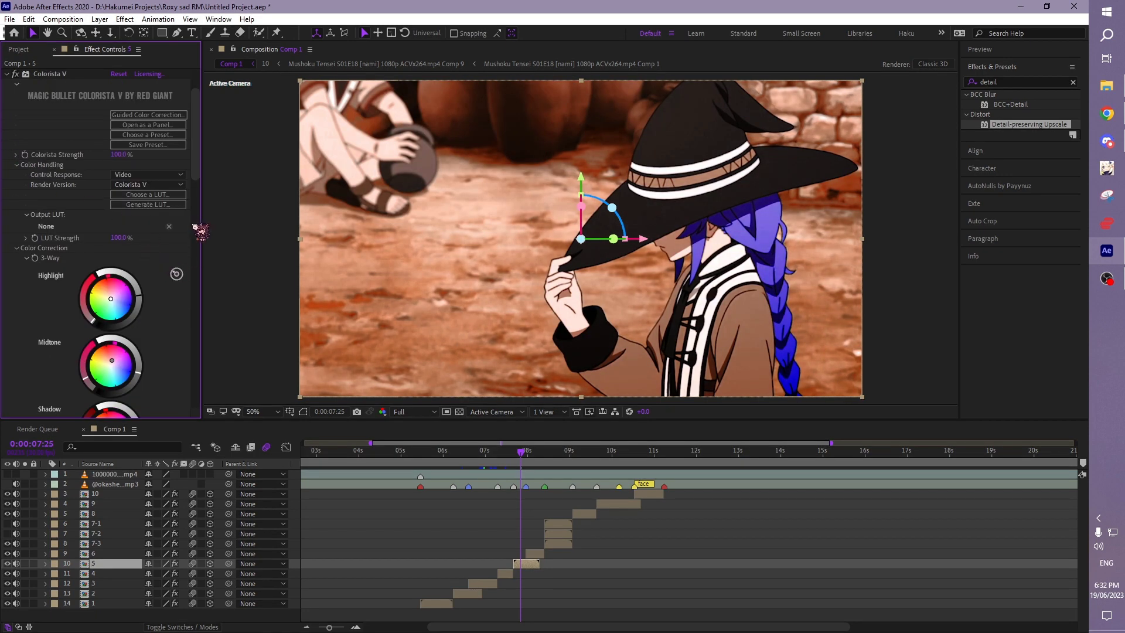
{"action": "scroll", "coordinate": [199, 174], "scroll_direction": "down", "scroll_amount": 3}
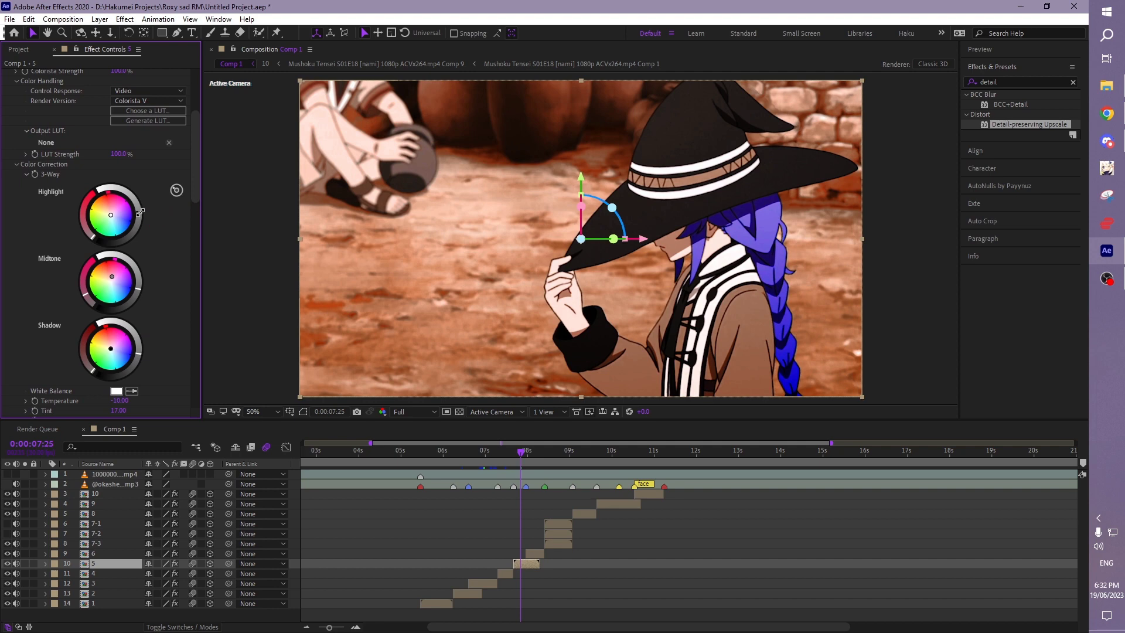
{"action": "key", "text": "Return"}
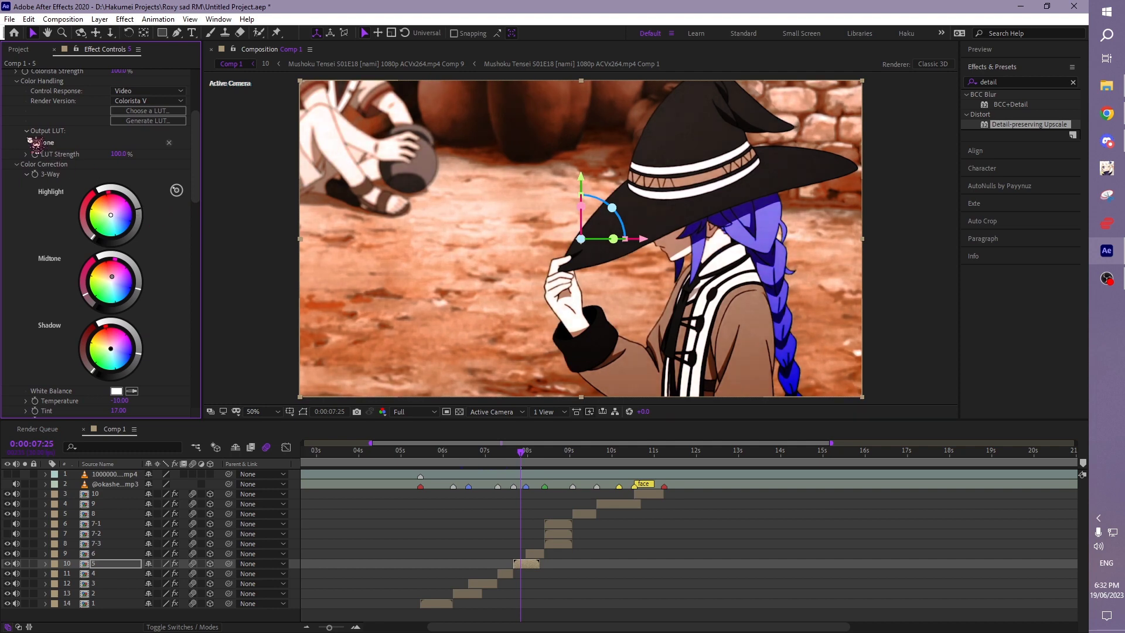
{"action": "scroll", "coordinate": [34, 183], "scroll_direction": "up", "scroll_amount": 4}
{"action": "left_click", "coordinate": [7, 105]}
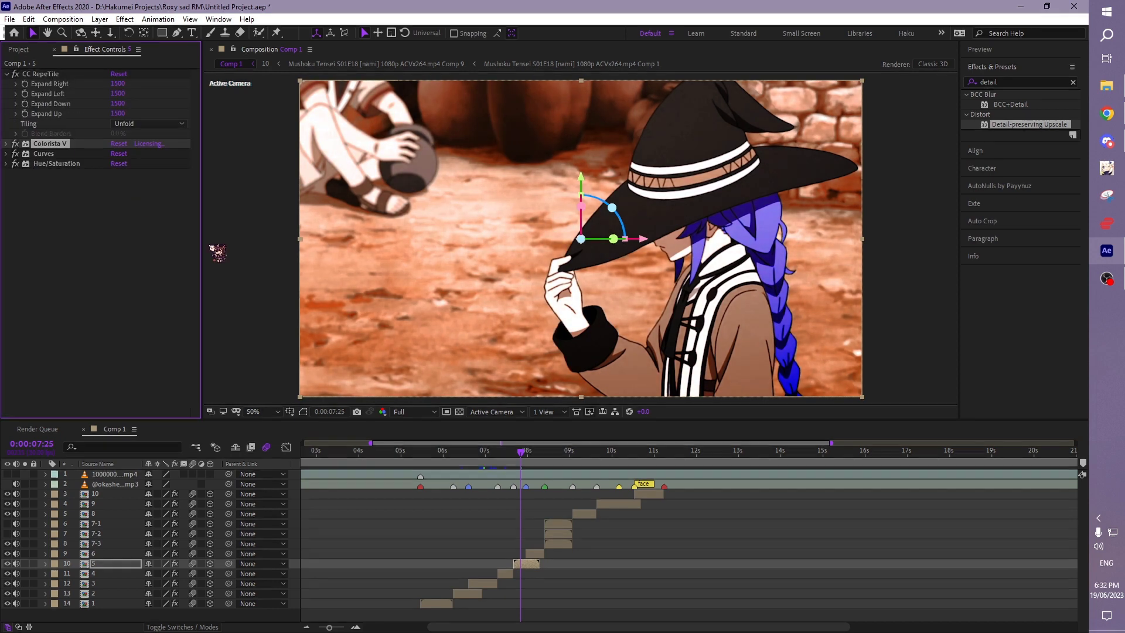
{"action": "left_click", "coordinate": [539, 452]}
{"action": "left_click_drag", "start_coordinate": [540, 455], "coordinate": [544, 456]}
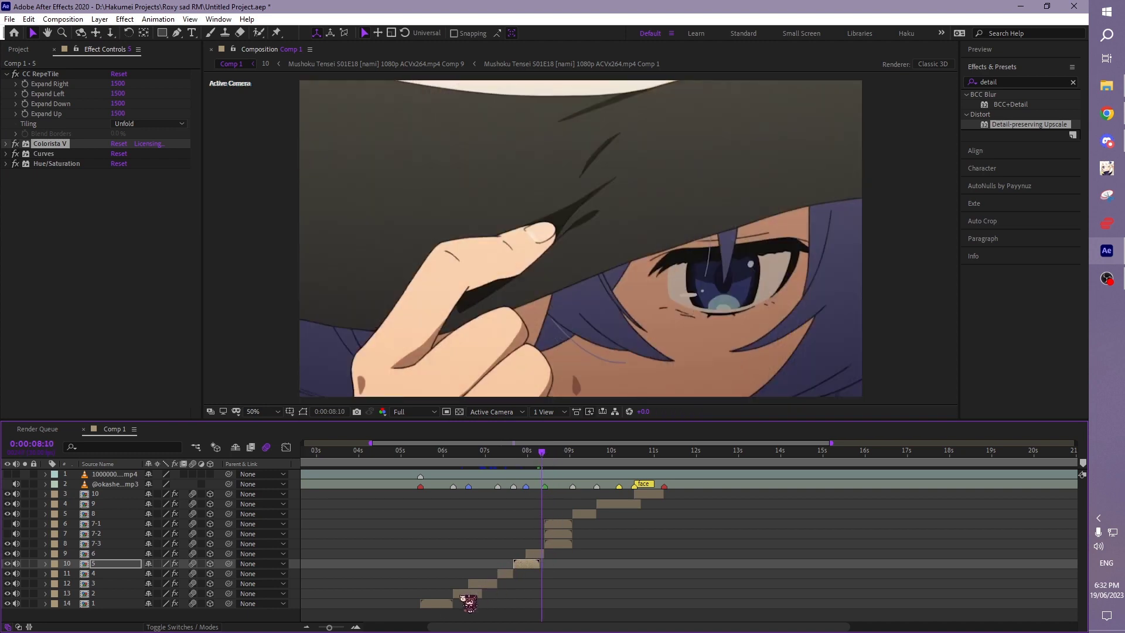
Step: Replace layer 6's Colorista V with layer 1's copied Colorista V and Curves
{"action": "left_click", "coordinate": [443, 604]}
{"action": "left_click", "coordinate": [50, 143]}
{"action": "left_click", "coordinate": [43, 154], "text": "shift"}
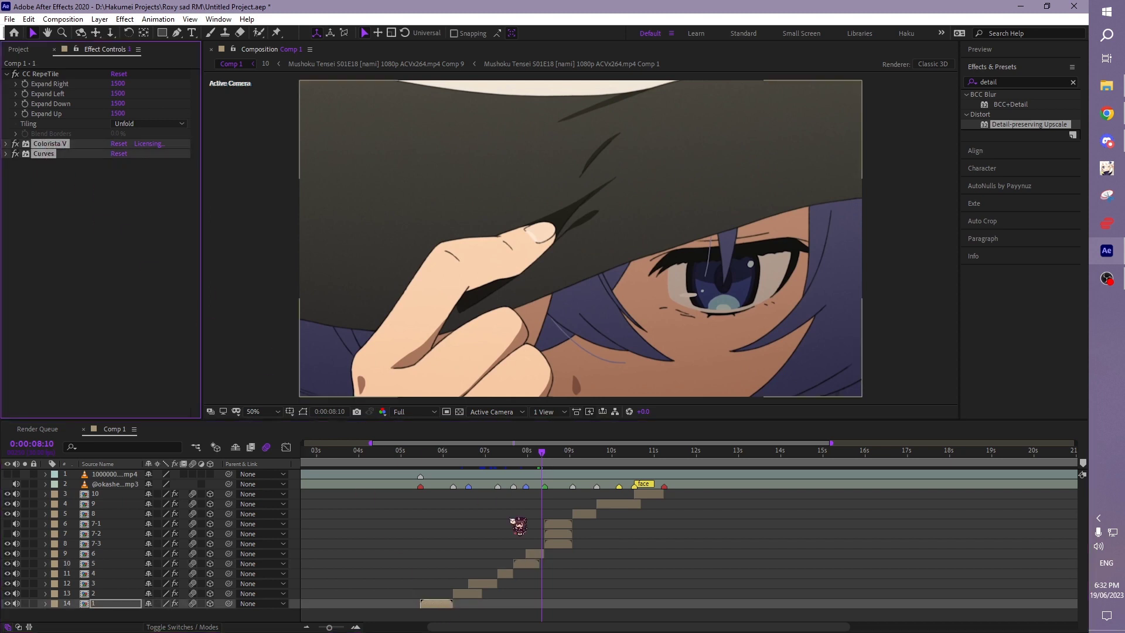
{"action": "left_click", "coordinate": [540, 554]}
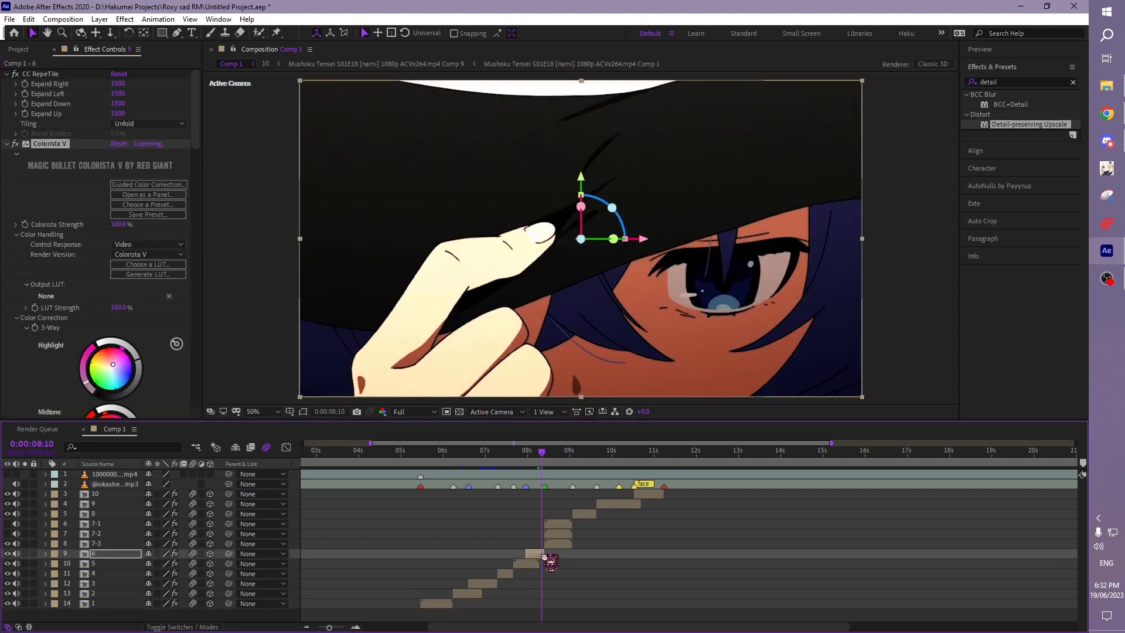
{"action": "key", "text": "Delete"}
{"action": "left_click", "coordinate": [494, 593]}
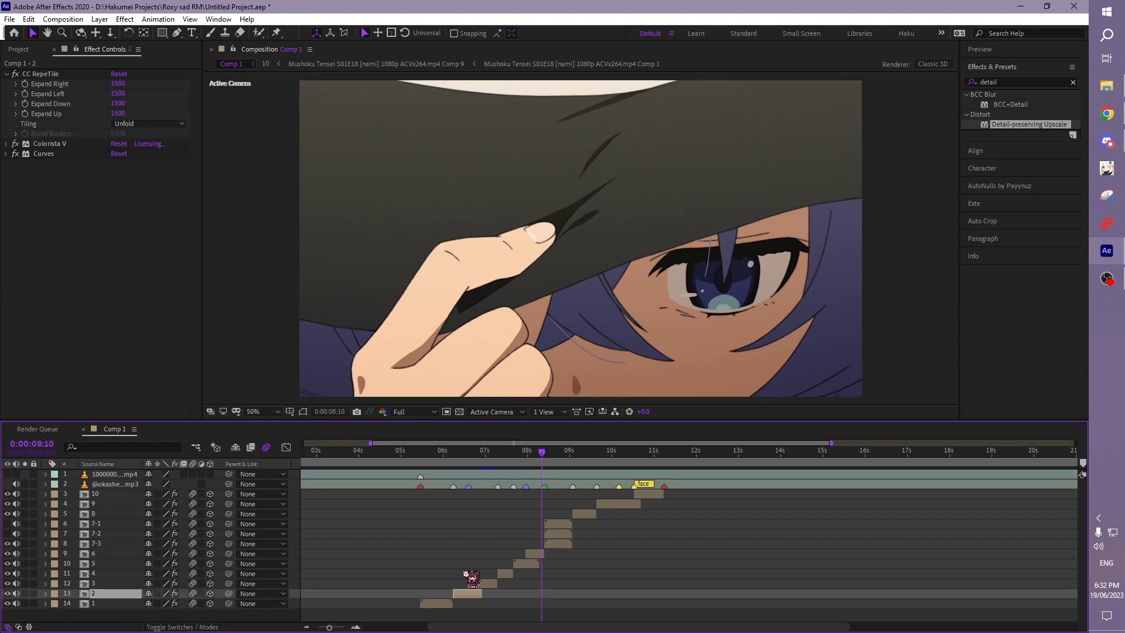
{"action": "left_click", "coordinate": [41, 151]}
{"action": "key", "text": "ctrl+v"}
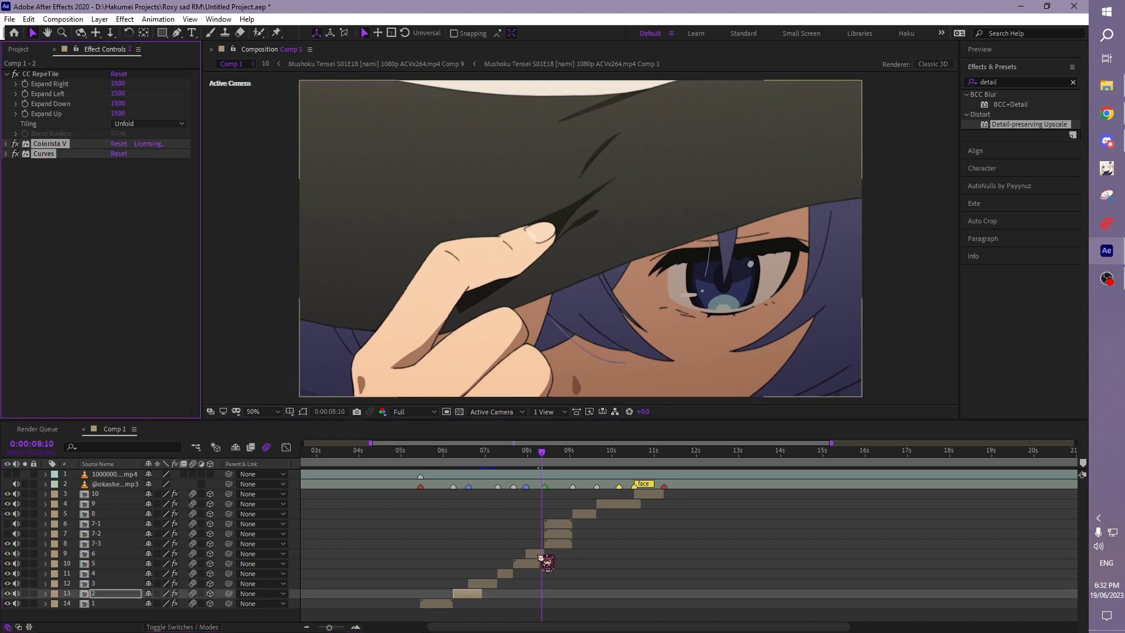
{"action": "left_click", "coordinate": [540, 554]}
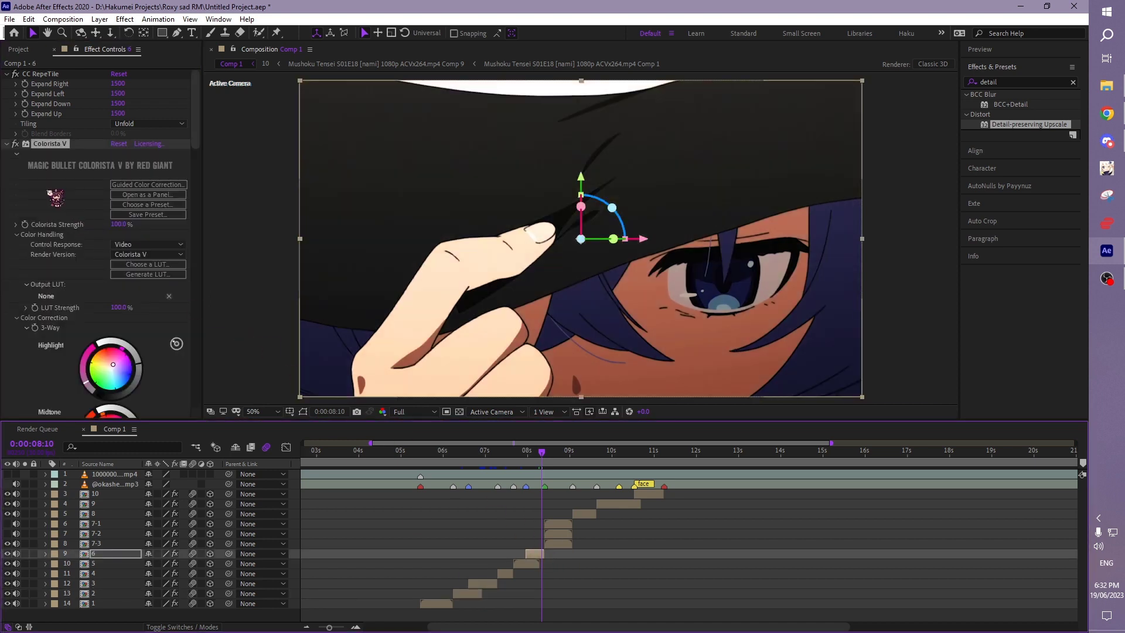
{"action": "left_click", "coordinate": [13, 151]}
{"action": "key", "text": "Delete"}
{"action": "key", "text": "ctrl+v"}
Step: Lower layer 6's Colorista V Temperature to -45, then collapse the effect
{"action": "left_click", "coordinate": [7, 144]}
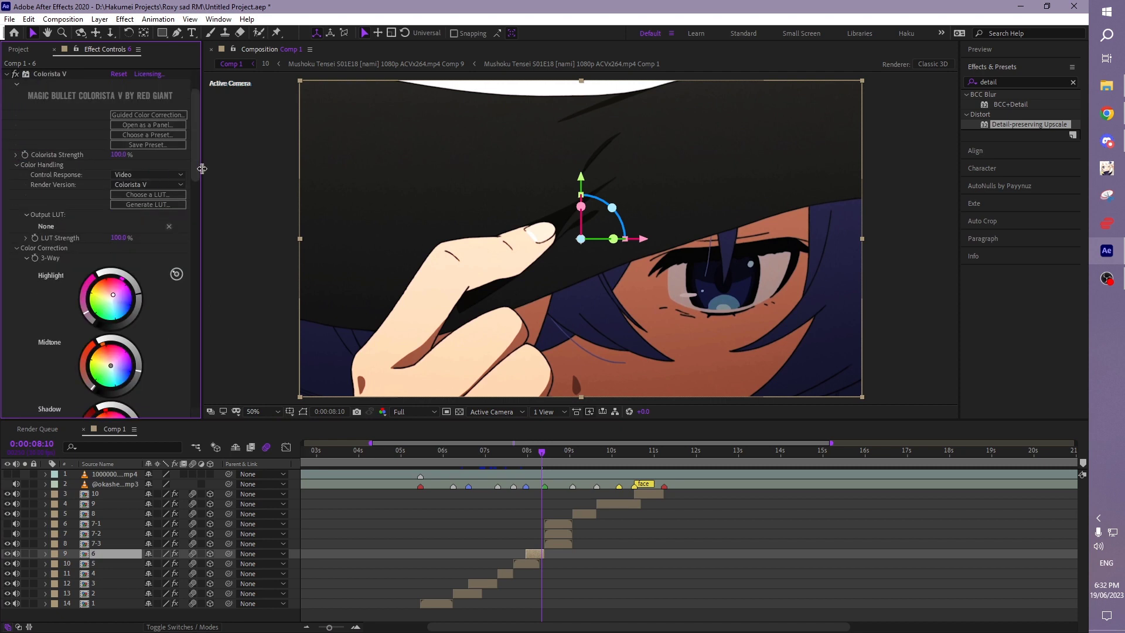
{"action": "left_click_drag", "start_coordinate": [199, 171], "coordinate": [201, 191]}
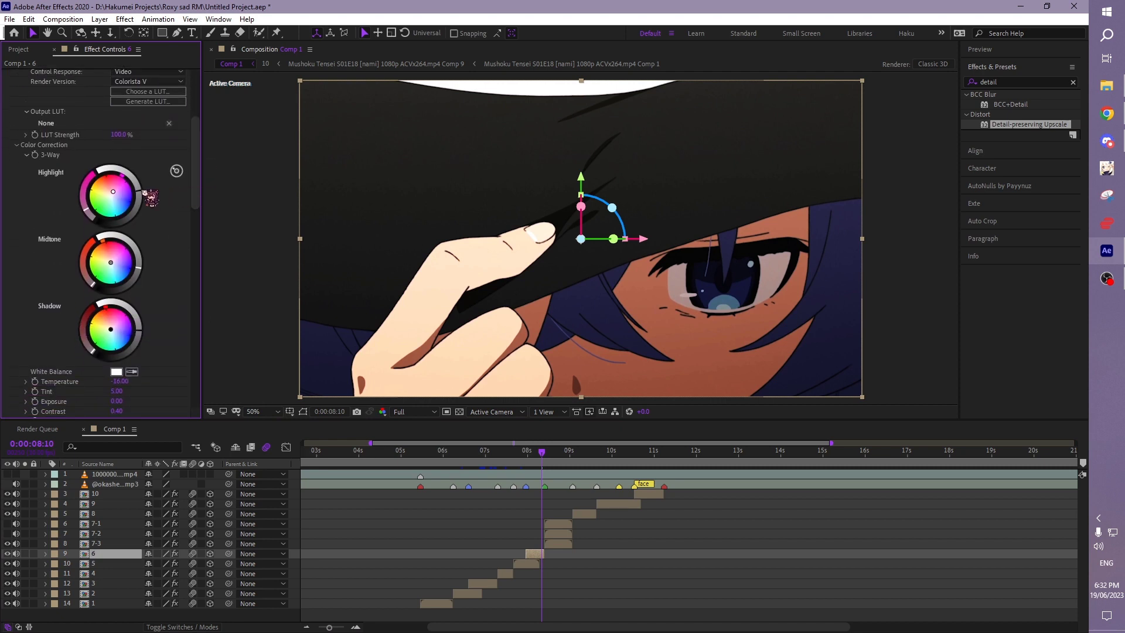
{"action": "key", "text": "Return"}
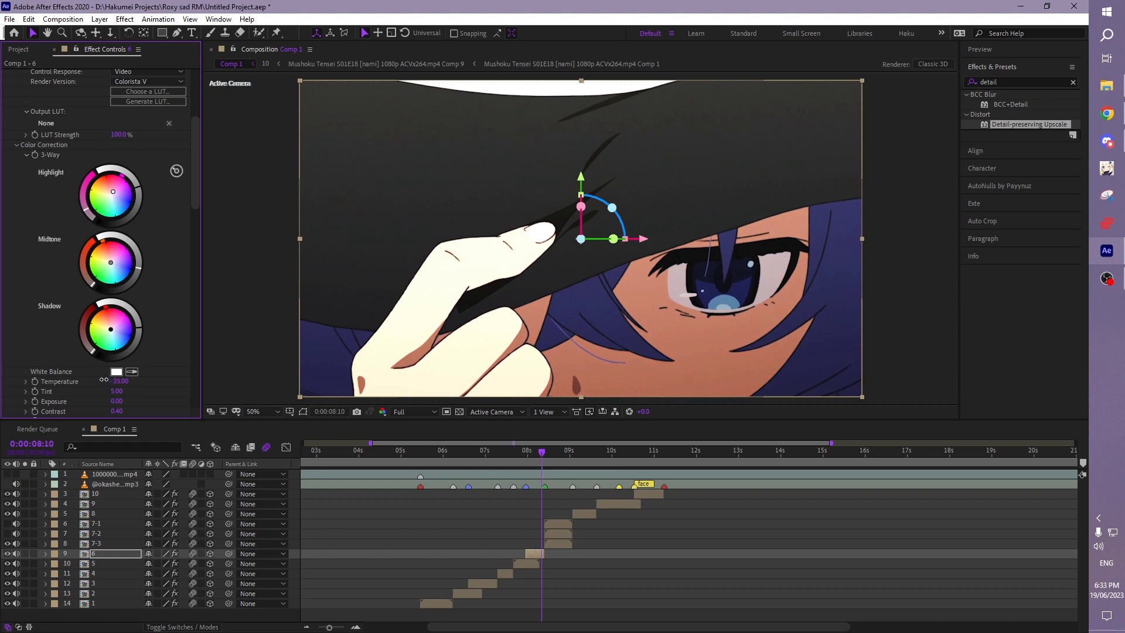
{"action": "left_click_drag", "start_coordinate": [104, 380], "coordinate": [98, 378]}
{"action": "scroll", "coordinate": [168, 341], "scroll_direction": "up", "scroll_amount": 7}
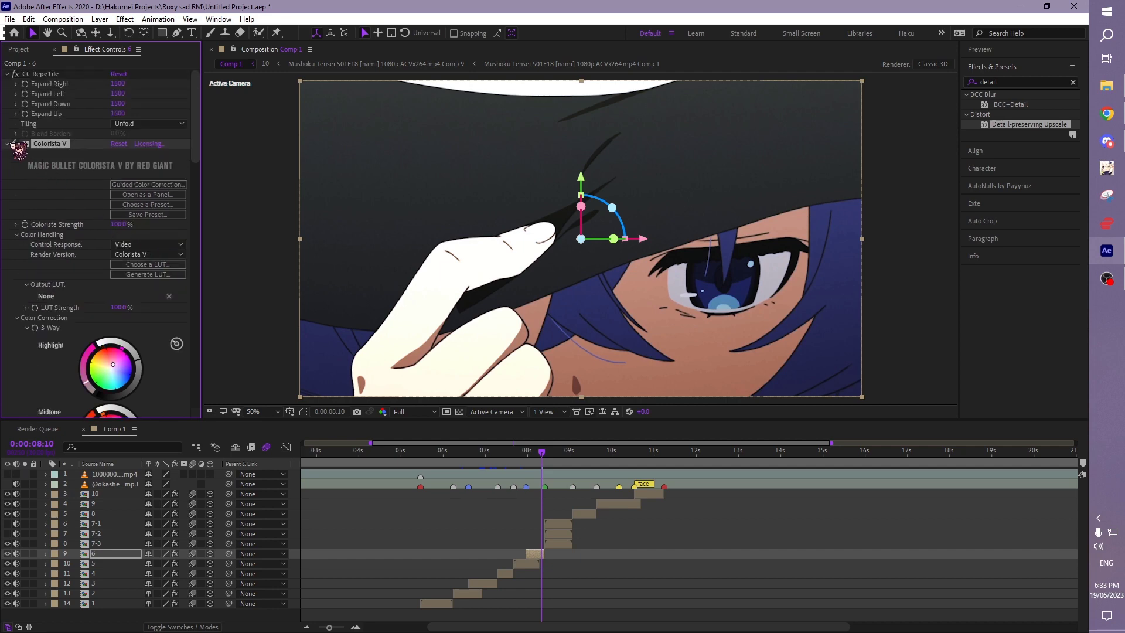
{"action": "left_click", "coordinate": [7, 144]}
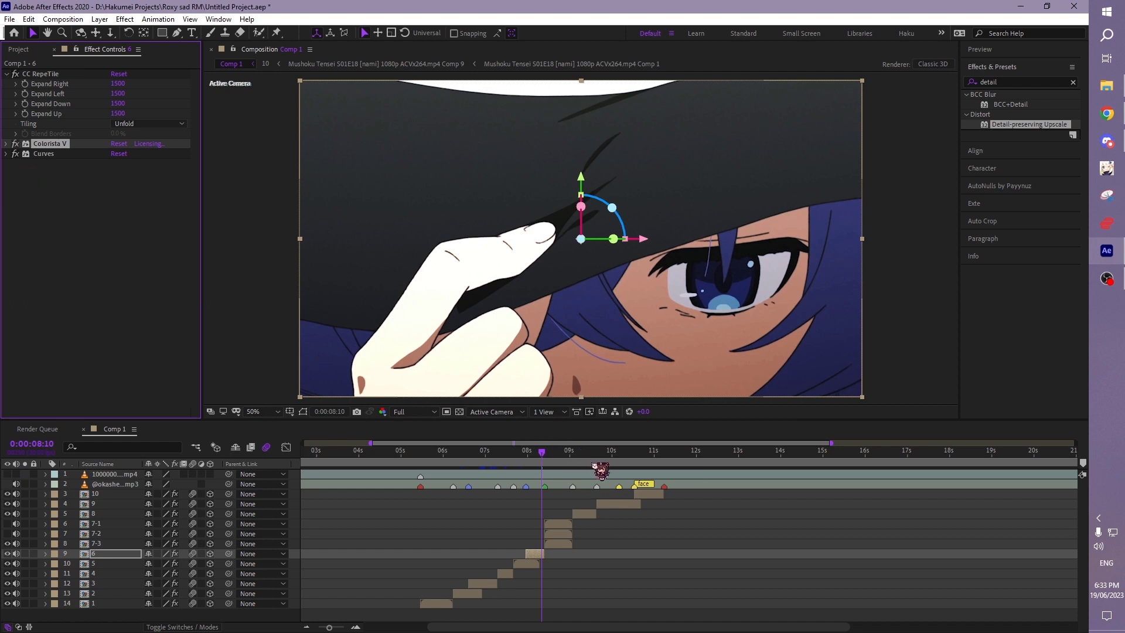
Step: At 0:00:08:22, toggle layers 7-1, 7-2 and 7-3 visibility to view each shot
{"action": "left_click", "coordinate": [559, 453]}
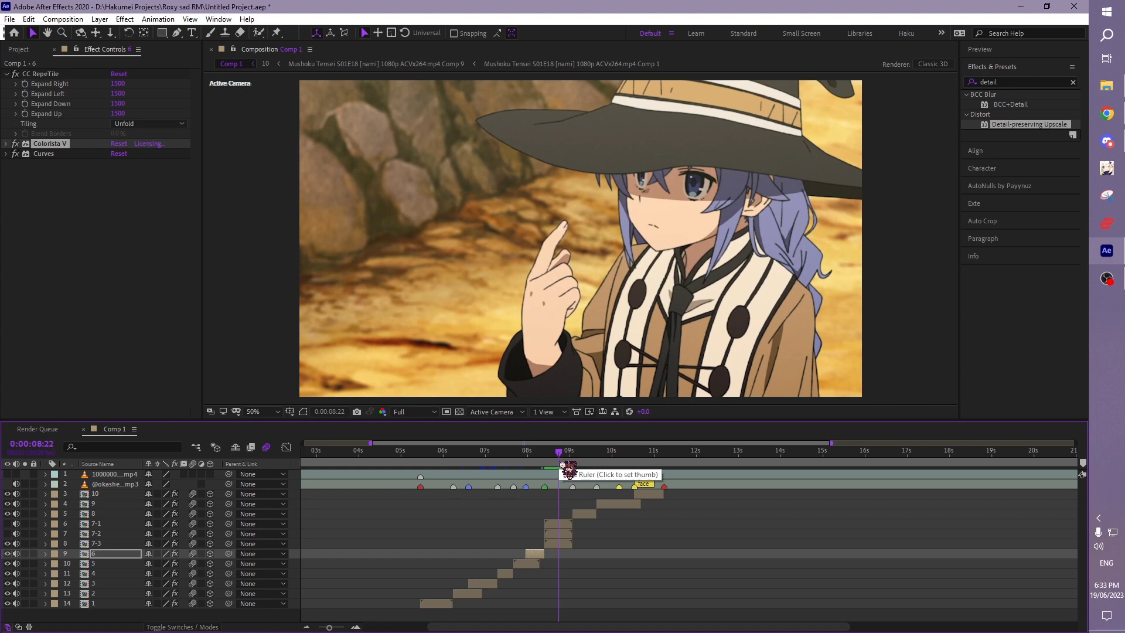
{"action": "left_click", "coordinate": [8, 543]}
{"action": "left_click", "coordinate": [8, 543]}
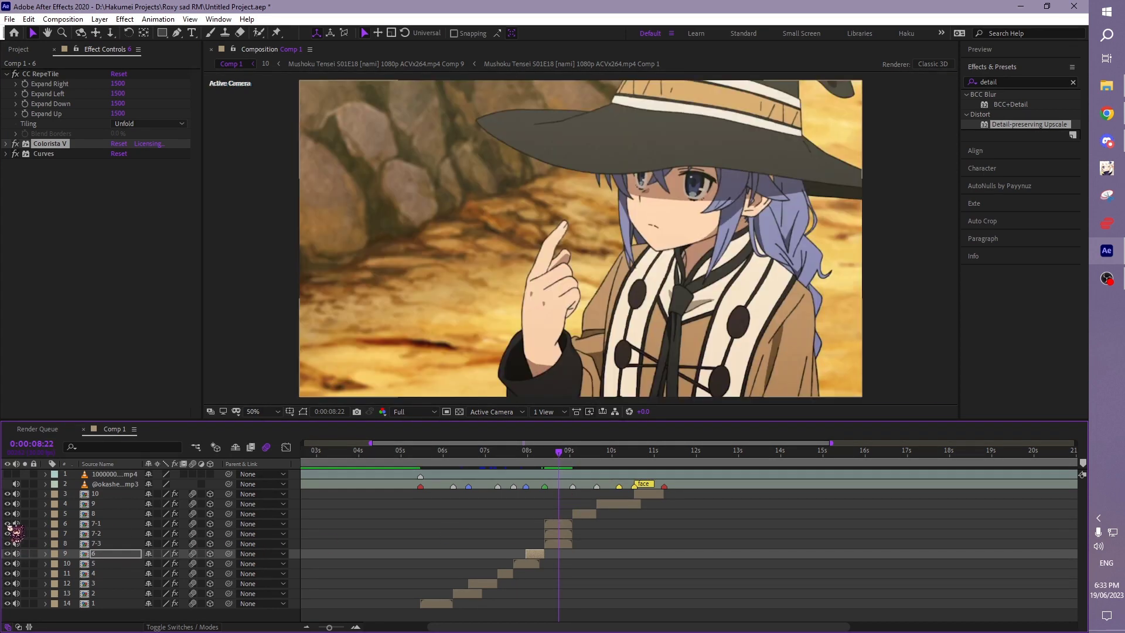
{"action": "left_click", "coordinate": [8, 524]}
{"action": "left_click", "coordinate": [8, 523]}
{"action": "left_click", "coordinate": [8, 534]}
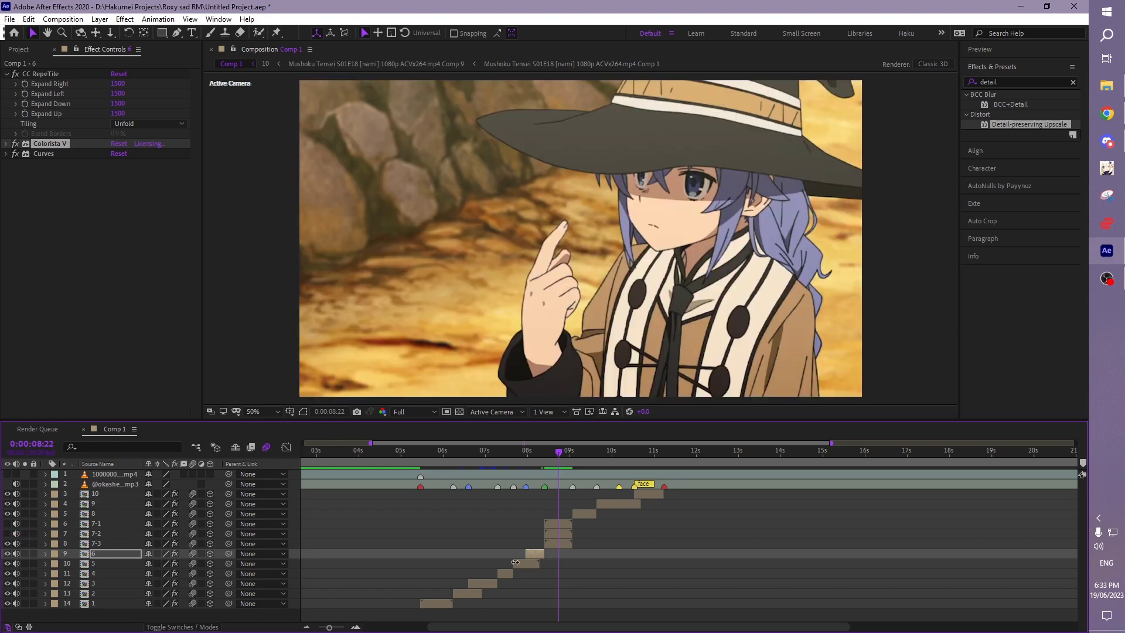
Step: Trial-paste the Colorista V grade onto layers 7-3 and 7-1, then remove it from both
{"action": "left_click", "coordinate": [566, 545]}
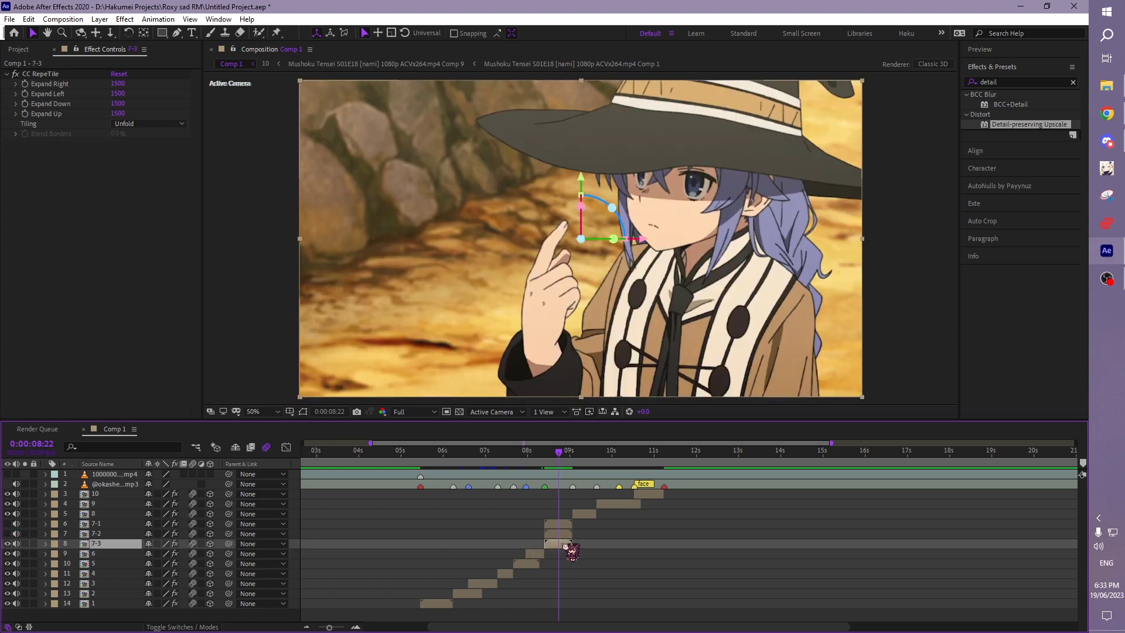
{"action": "key", "text": "ctrl+alt+shift+e"}
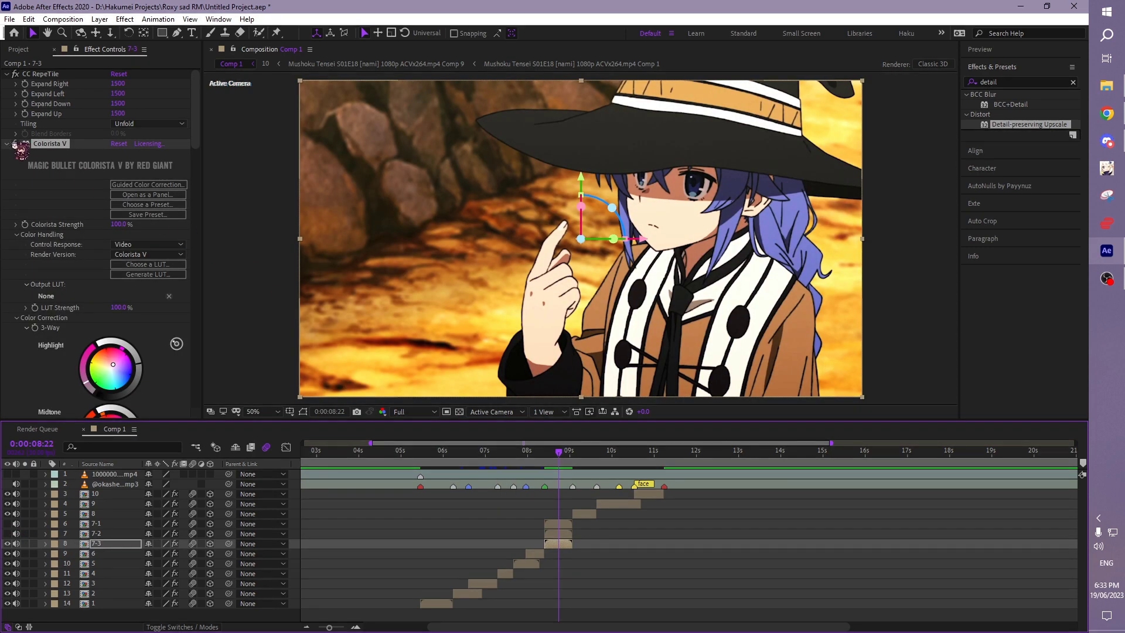
{"action": "left_click", "coordinate": [18, 144]}
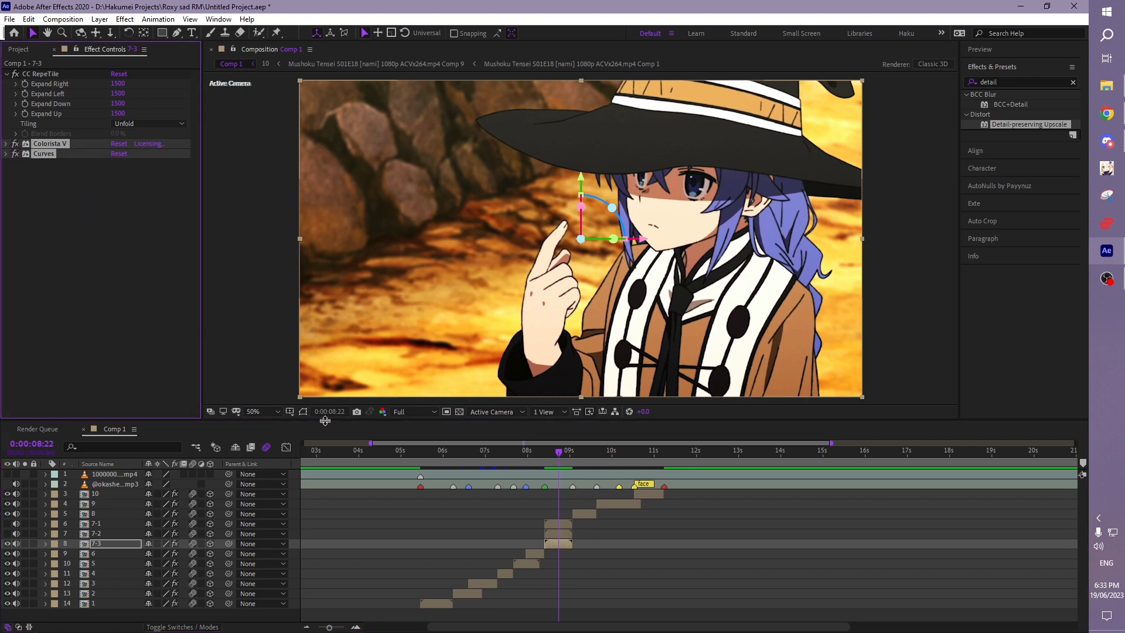
{"action": "key", "text": "Delete"}
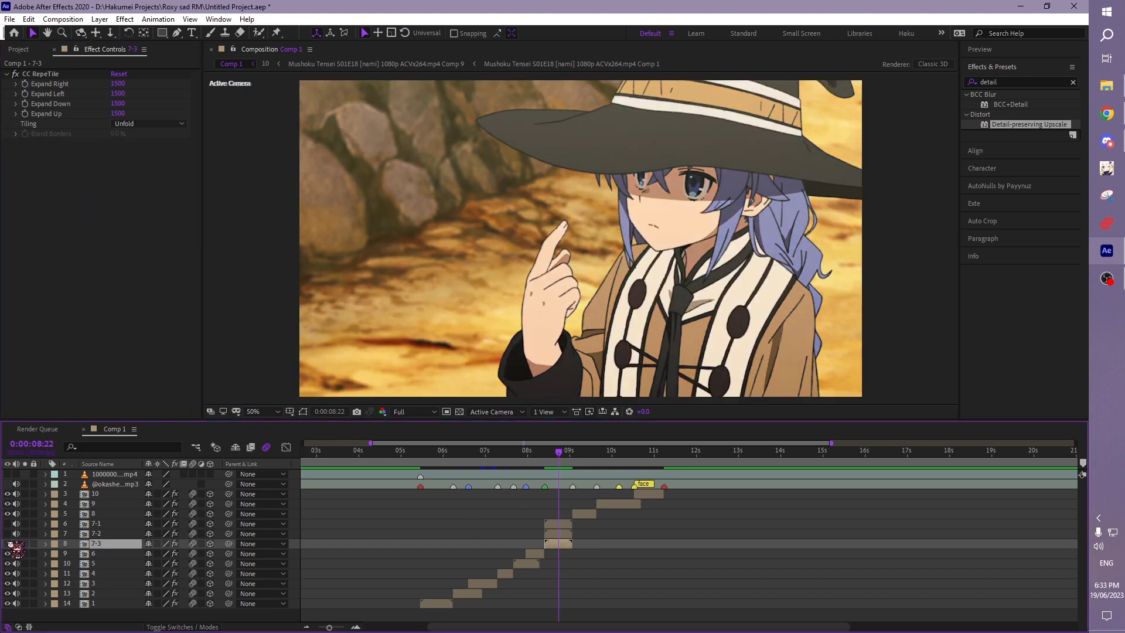
{"action": "left_click", "coordinate": [8, 534]}
{"action": "left_click", "coordinate": [555, 534]}
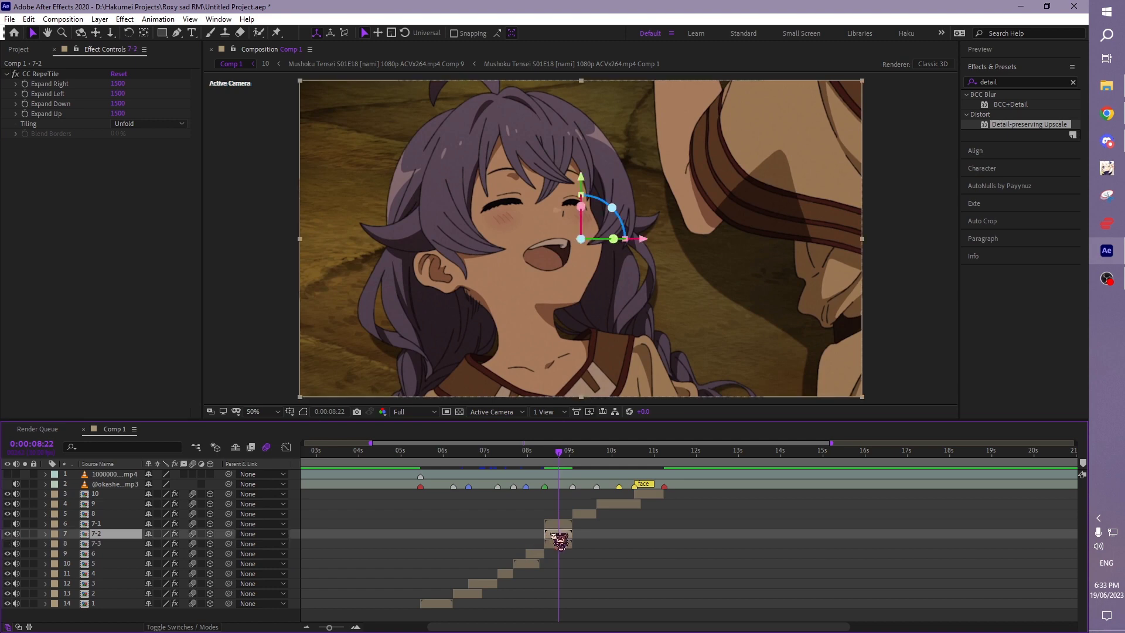
{"action": "left_click", "coordinate": [558, 524]}
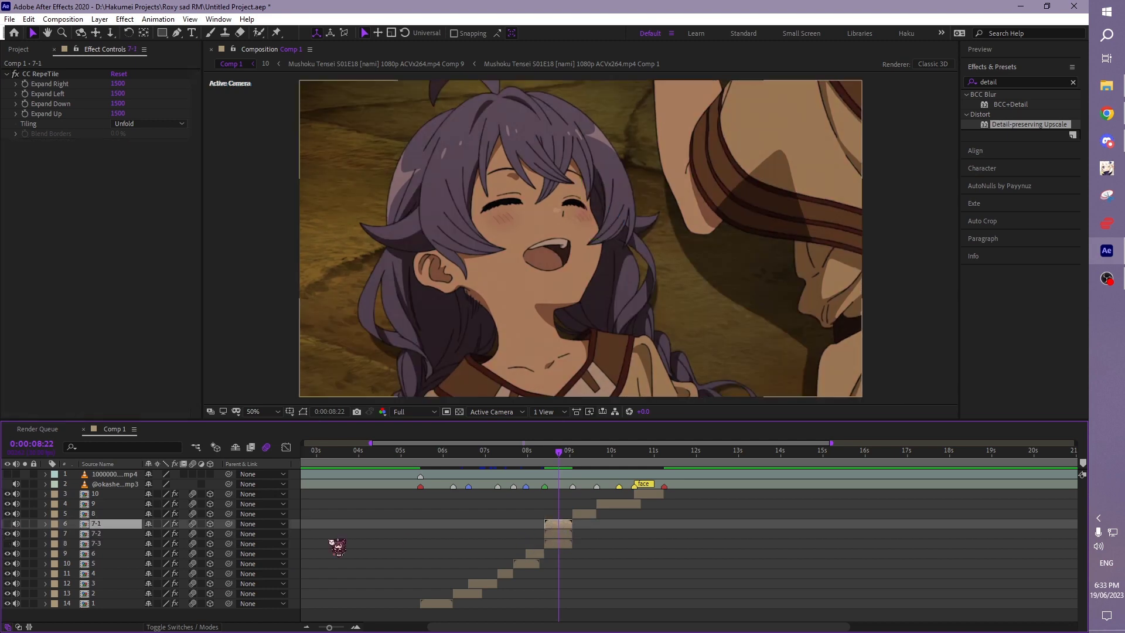
{"action": "left_click", "coordinate": [7, 524]}
{"action": "key", "text": "ctrl+alt+shift+e"}
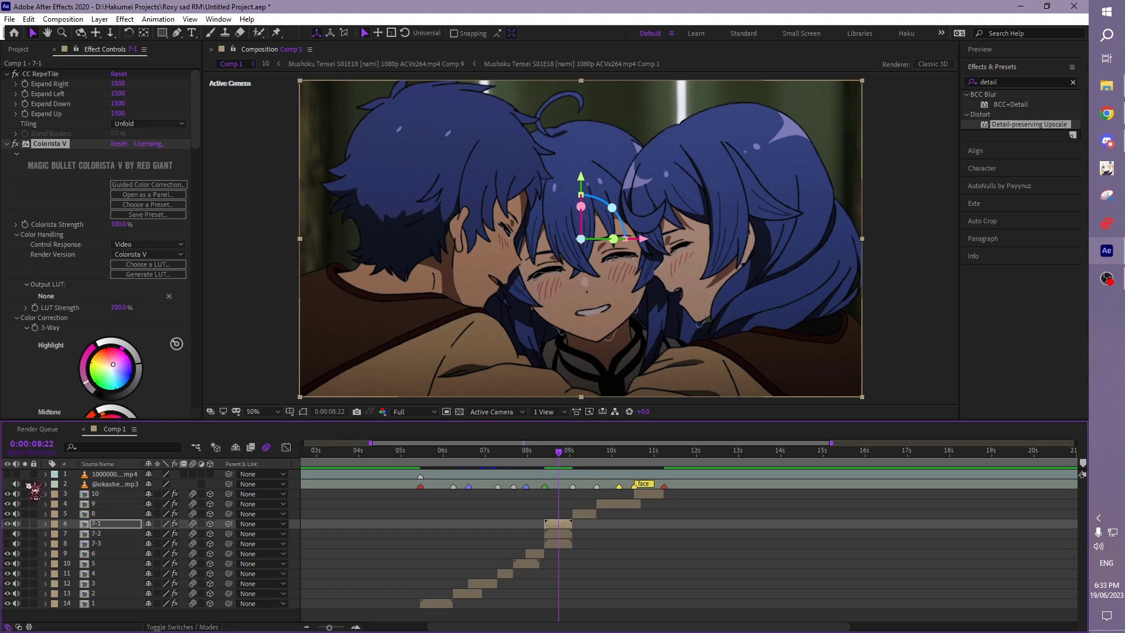
{"action": "left_click", "coordinate": [7, 144]}
{"action": "key", "text": "Delete"}
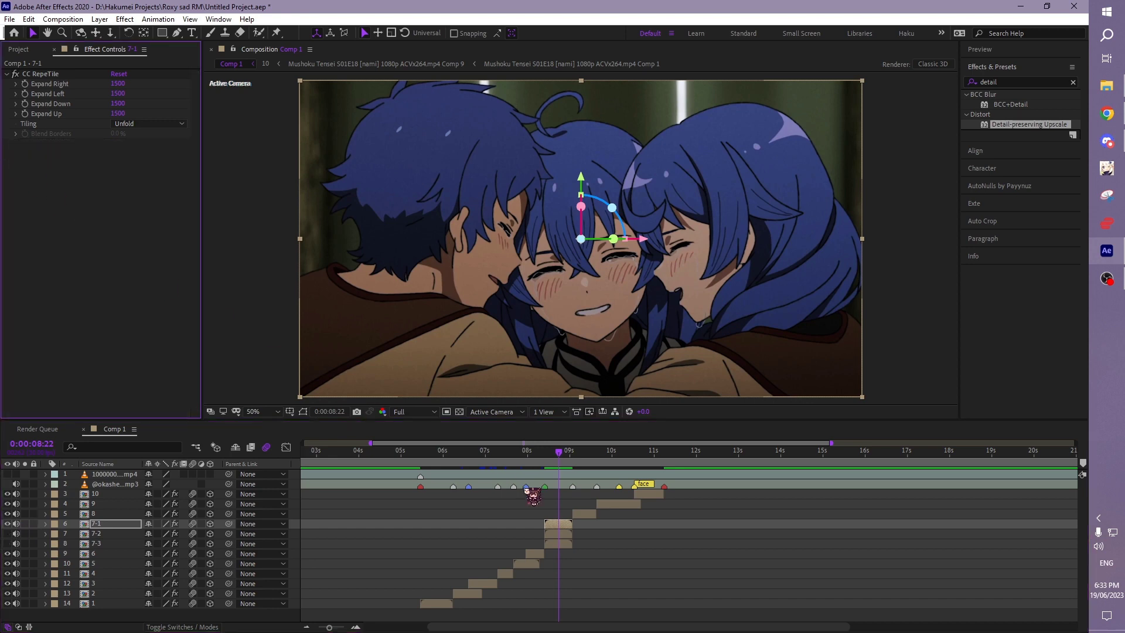
Step: Copy layer 4's Colorista V, Curves and Detail-preserving Upscale onto layer 7-1
{"action": "left_click", "coordinate": [532, 453]}
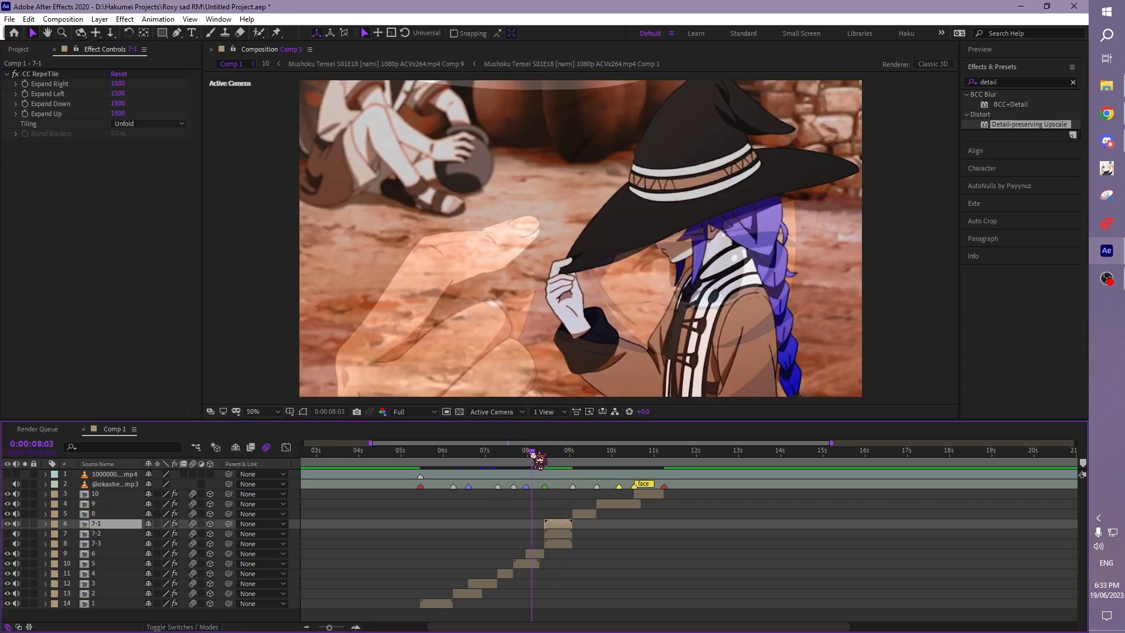
{"action": "left_click_drag", "start_coordinate": [532, 453], "coordinate": [508, 457]}
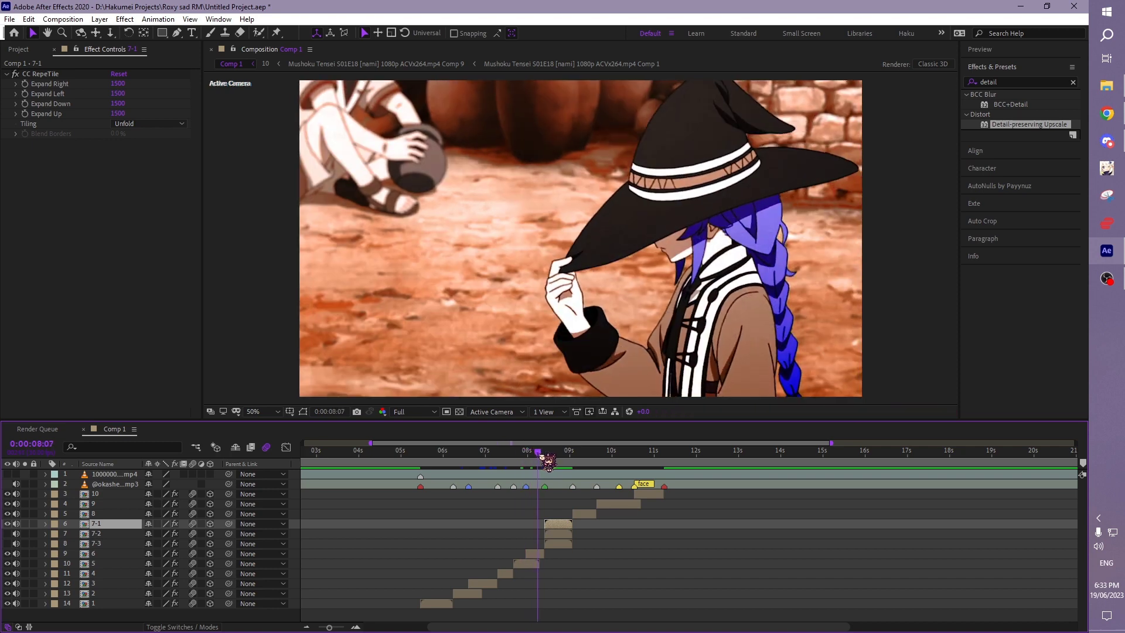
{"action": "left_click", "coordinate": [507, 573]}
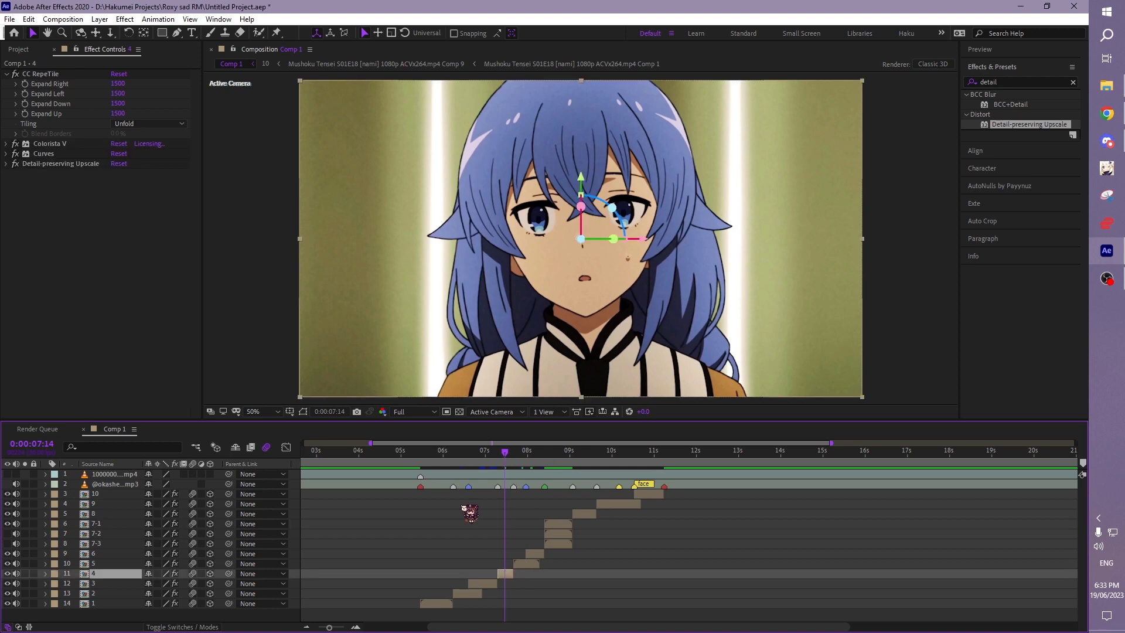
{"action": "left_click", "coordinate": [41, 144]}
{"action": "left_click", "coordinate": [58, 163], "text": "shift"}
{"action": "left_click", "coordinate": [559, 452]}
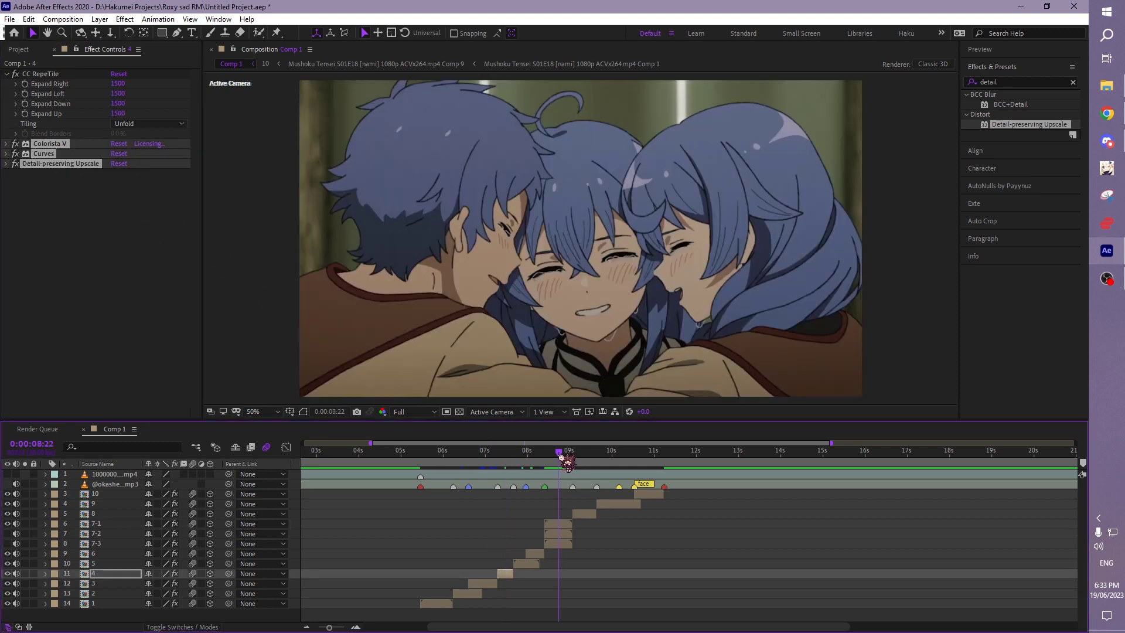
{"action": "left_click", "coordinate": [557, 527]}
{"action": "key", "text": "ctrl+v"}
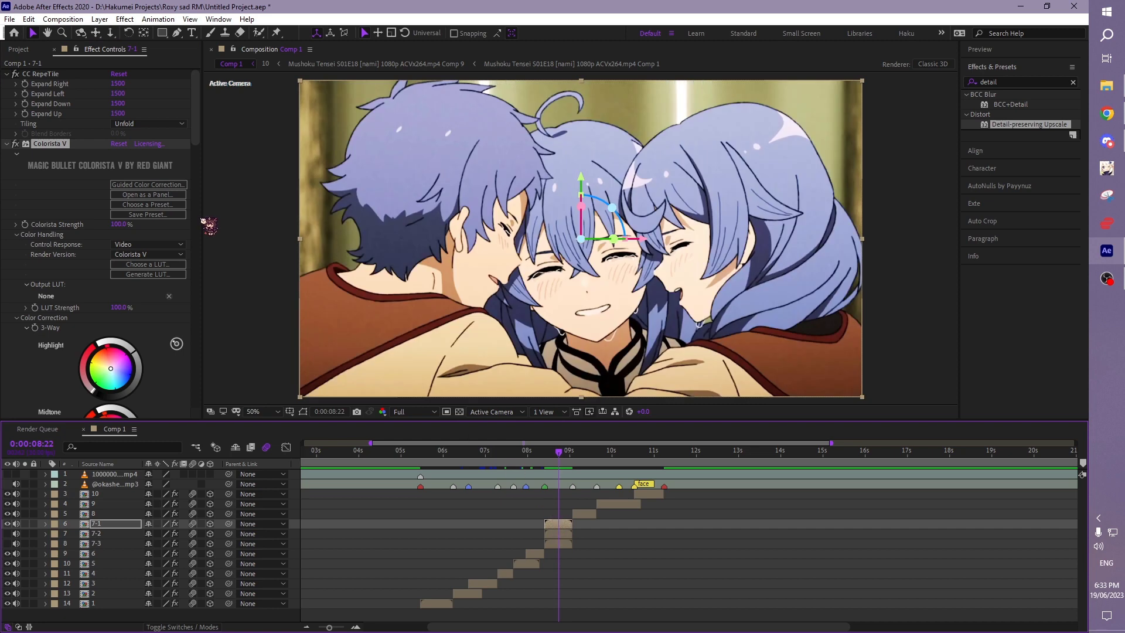
{"action": "left_click", "coordinate": [6, 144]}
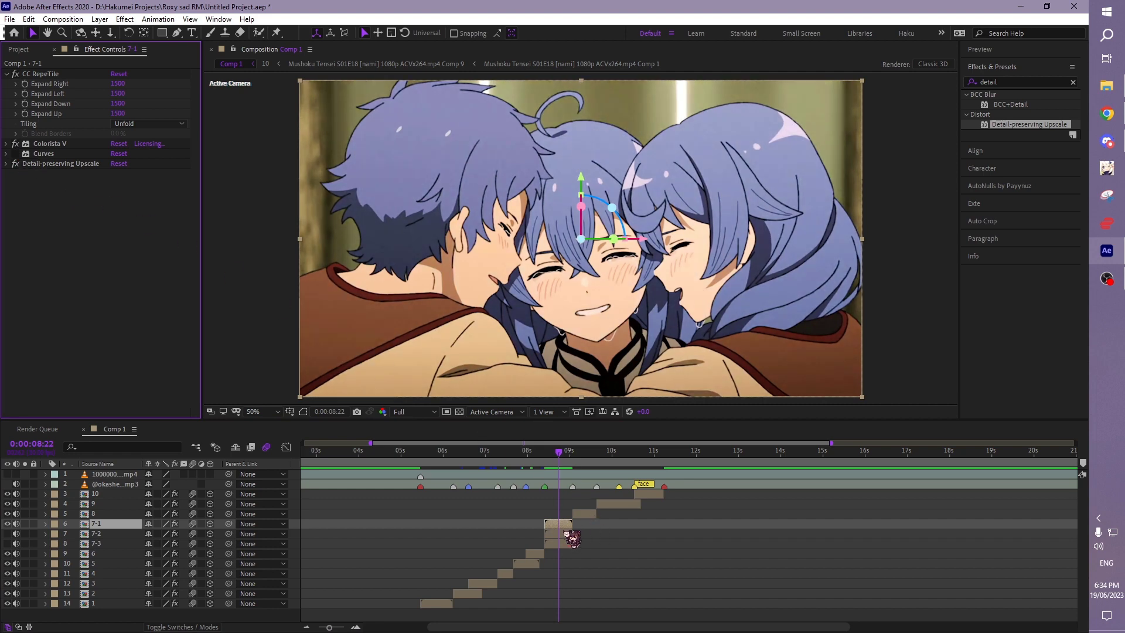
Step: Remove layer 7-2's Colorista V grade and hide layers 7-1 and 7-2
{"action": "left_click", "coordinate": [7, 533]}
{"action": "left_click", "coordinate": [7, 524]}
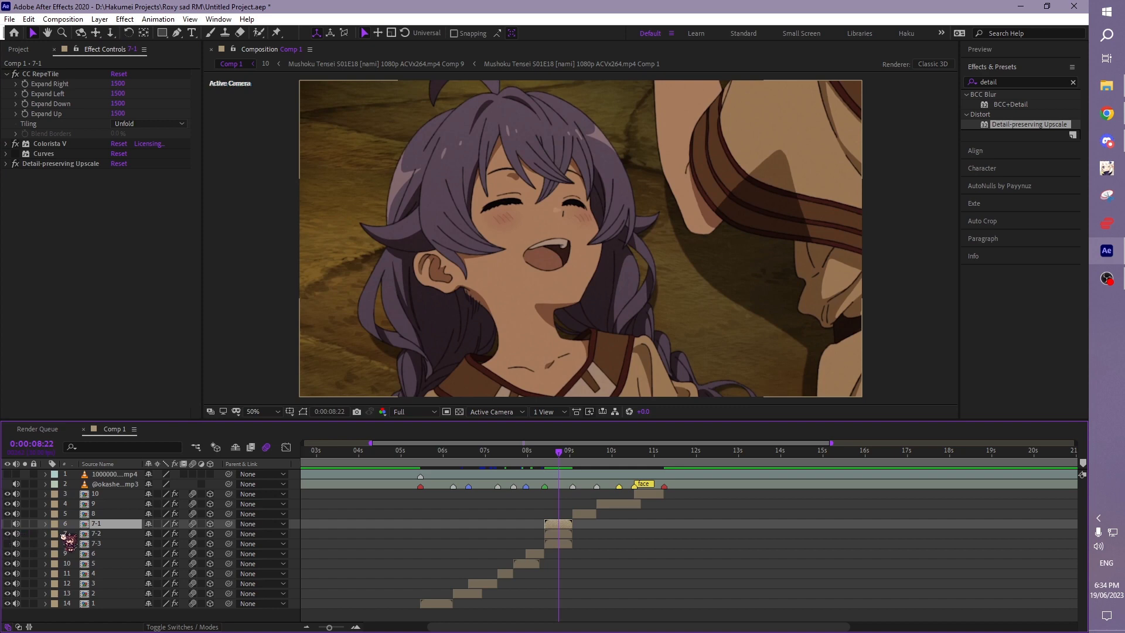
{"action": "left_click", "coordinate": [557, 534]}
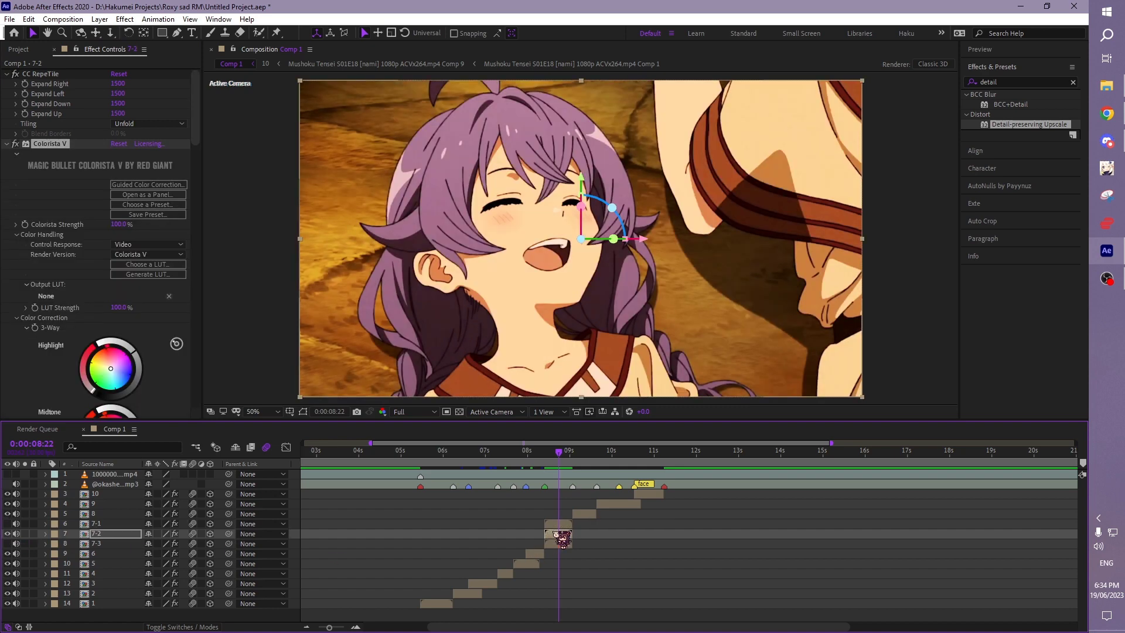
{"action": "key", "text": "Delete"}
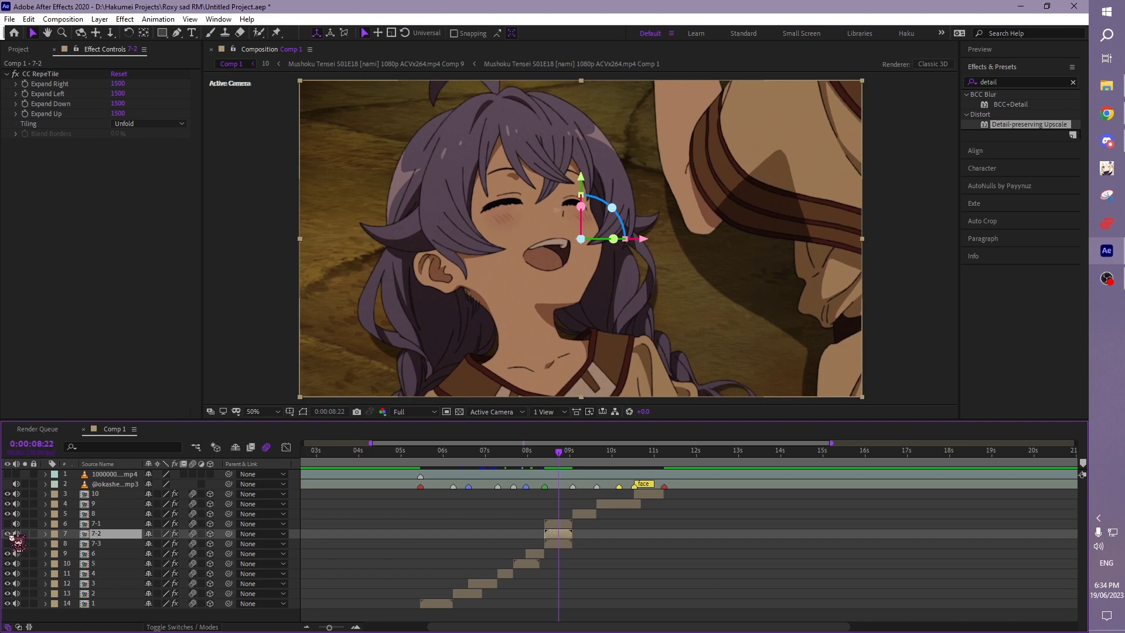
{"action": "left_click", "coordinate": [8, 533]}
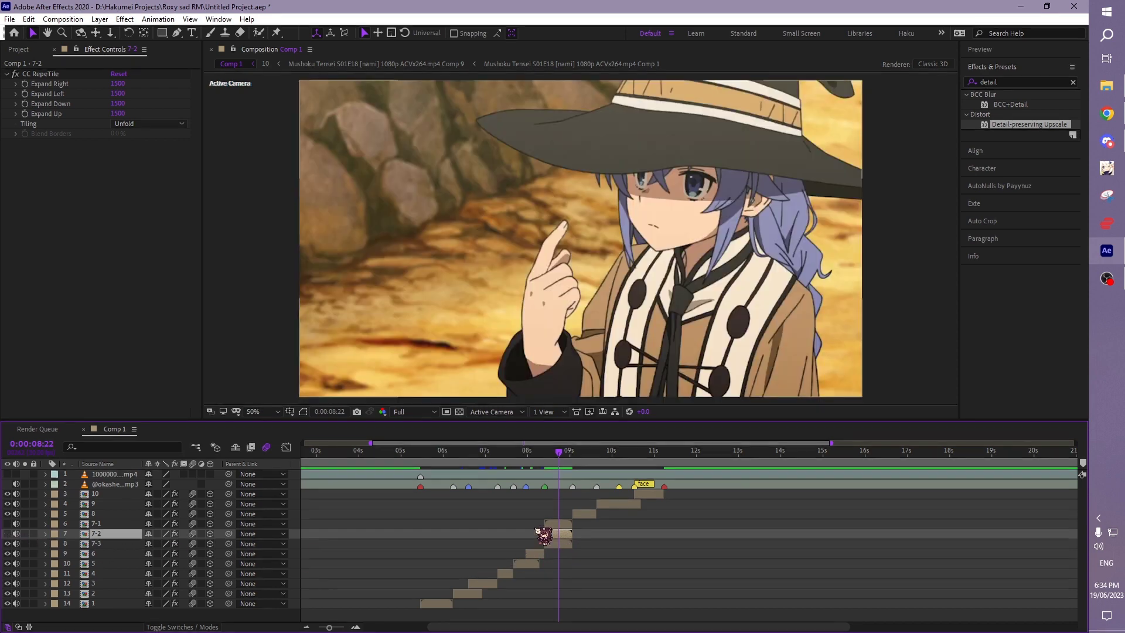
{"action": "left_click", "coordinate": [504, 453]}
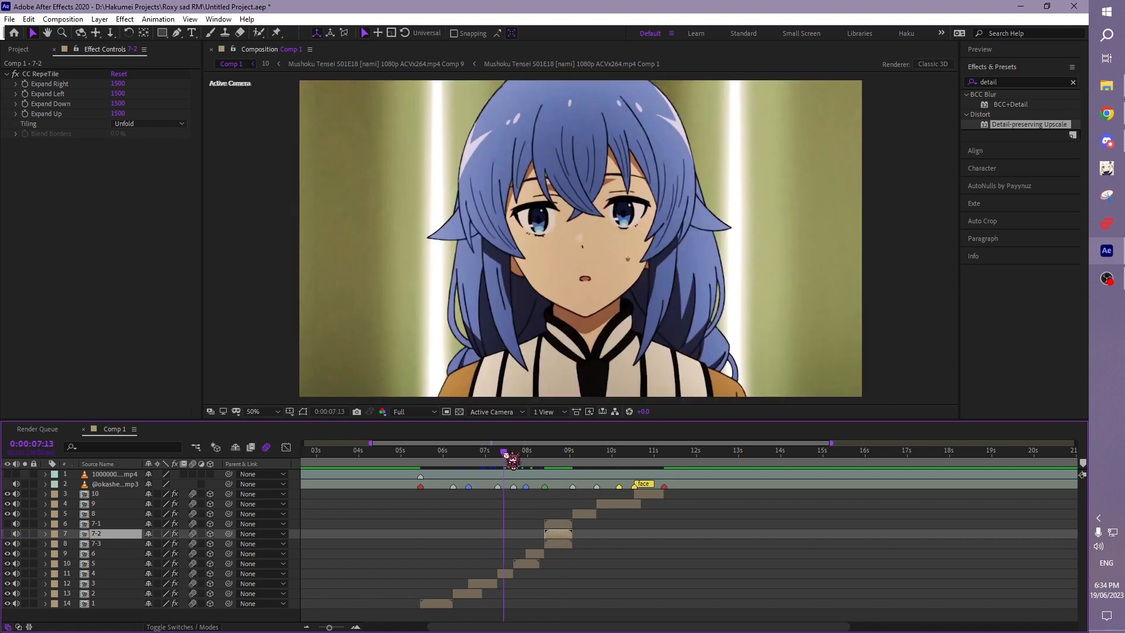
{"action": "left_click", "coordinate": [492, 585]}
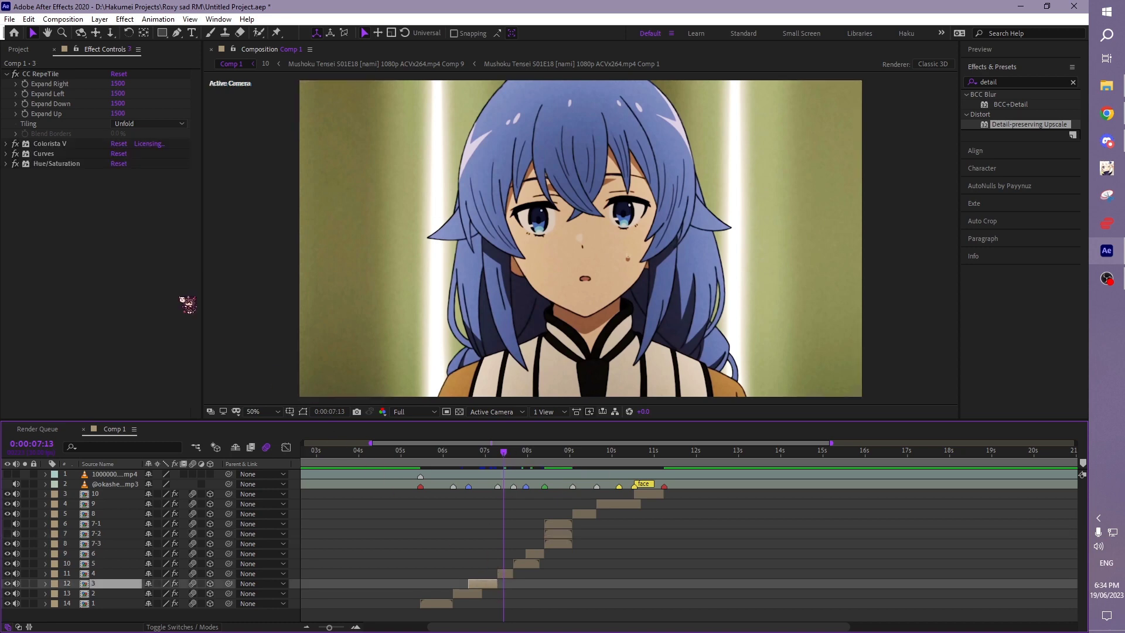
Step: Paste layer 3's Colorista V, Curves and Hue/Saturation onto 7-3 and inspect it zoomed in
{"action": "left_click", "coordinate": [50, 144]}
{"action": "left_click", "coordinate": [56, 164], "text": "shift"}
{"action": "left_click", "coordinate": [558, 451]}
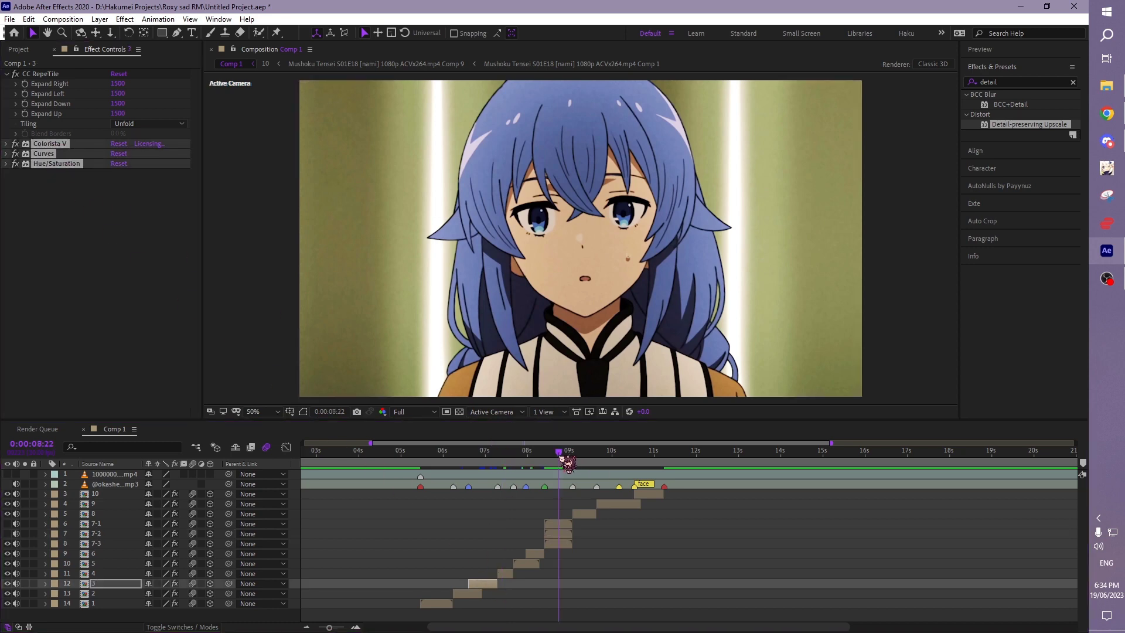
{"action": "left_click", "coordinate": [561, 544]}
{"action": "key", "text": "ctrl+v"}
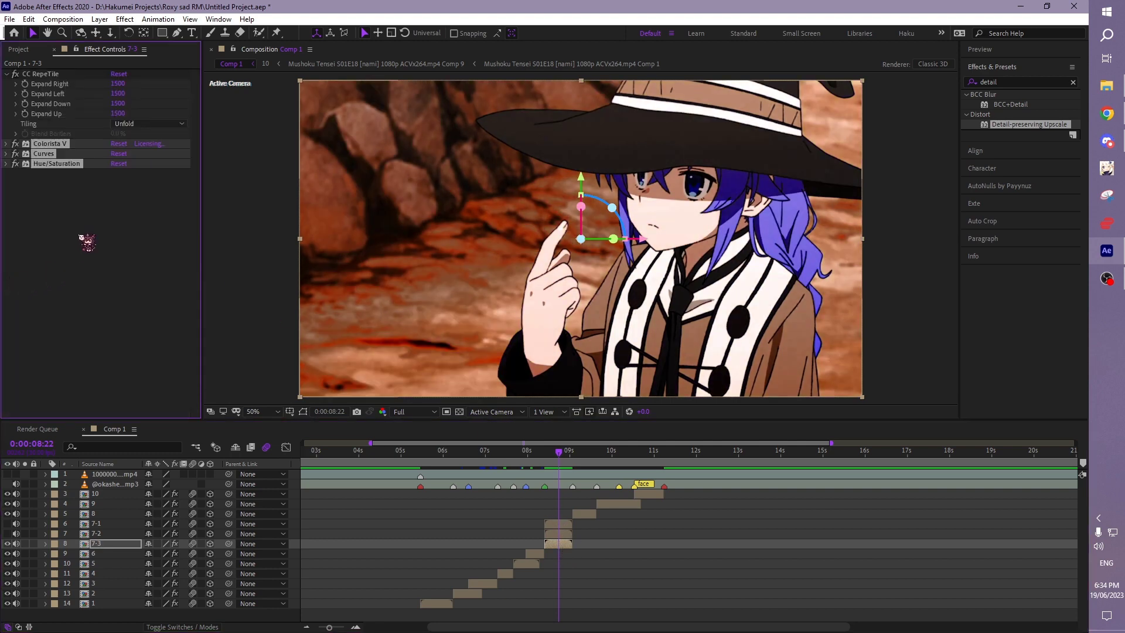
{"action": "left_click", "coordinate": [92, 201]}
{"action": "key", "text": "period"}
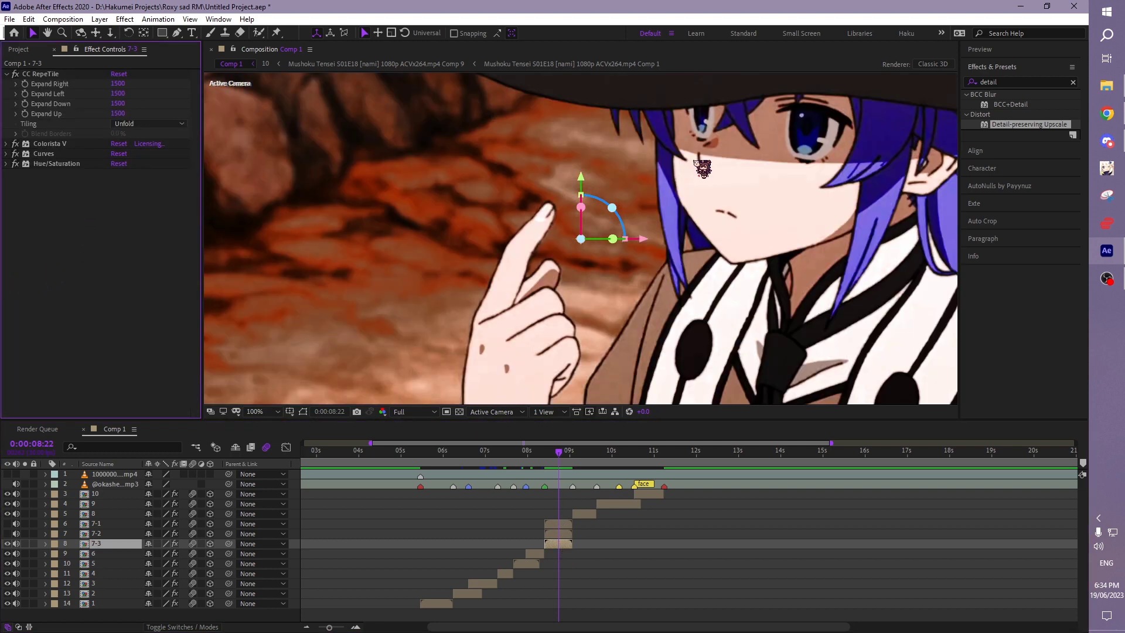
{"action": "key", "text": "comma"}
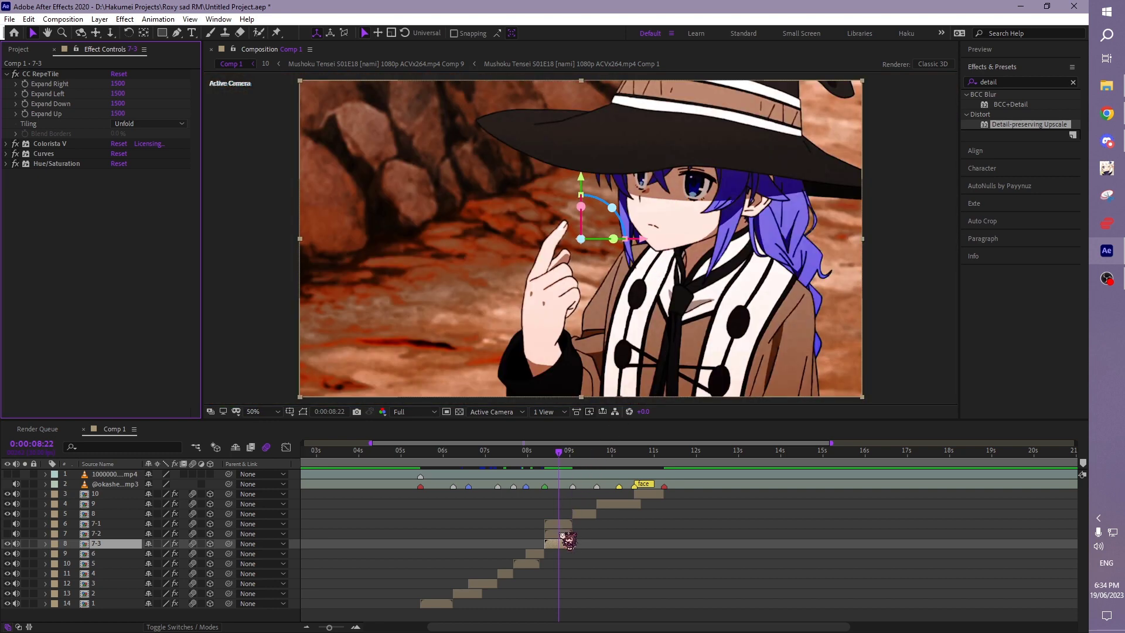
Step: Drag Detail-preserving Upscale onto layer 7-3 and collapse its settings
{"action": "left_click", "coordinate": [558, 523]}
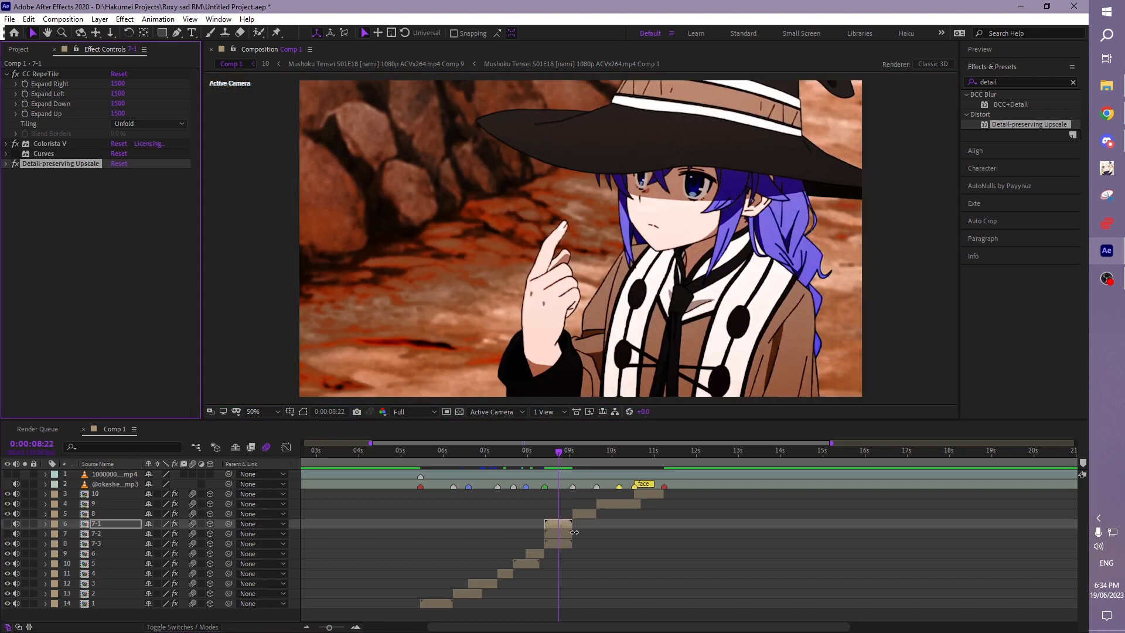
{"action": "left_click", "coordinate": [565, 543]}
{"action": "left_click_drag", "start_coordinate": [566, 542], "coordinate": [566, 542]}
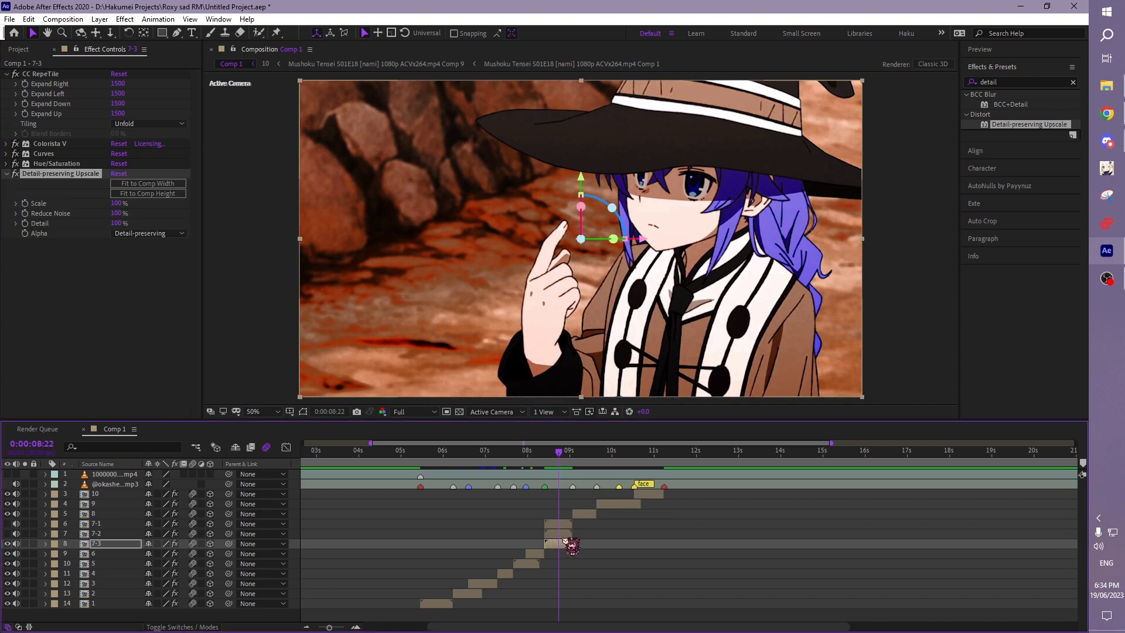
{"action": "left_click", "coordinate": [6, 174]}
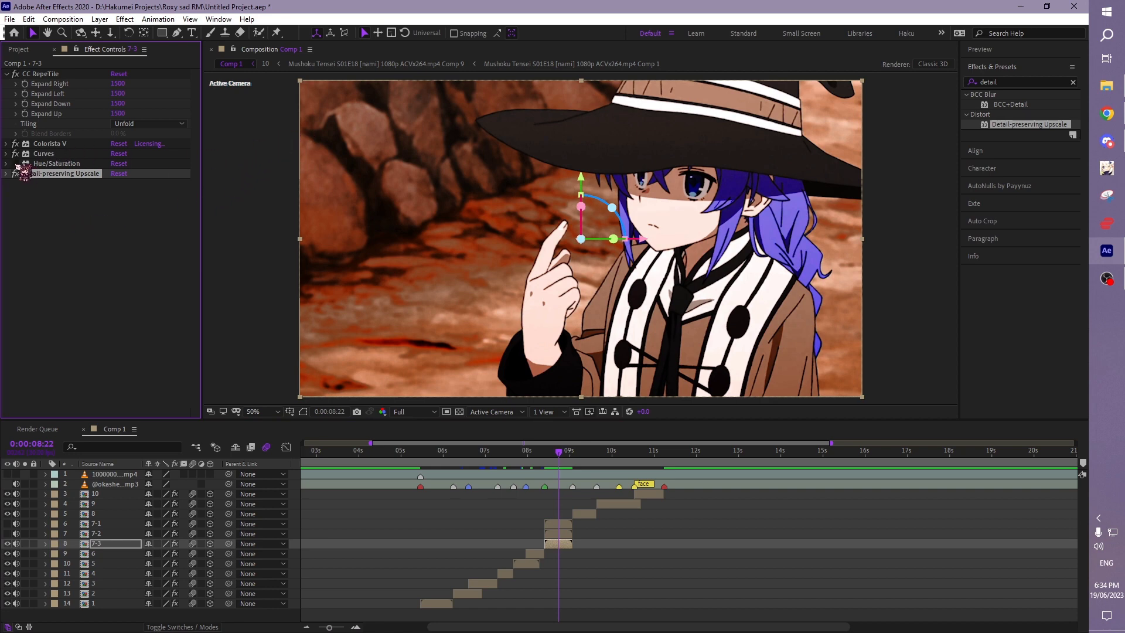
{"action": "left_click_drag", "start_coordinate": [23, 173], "coordinate": [24, 157]}
Step: Hide layer 7-3 and make layer 7-2 visible
{"action": "left_click", "coordinate": [14, 542]}
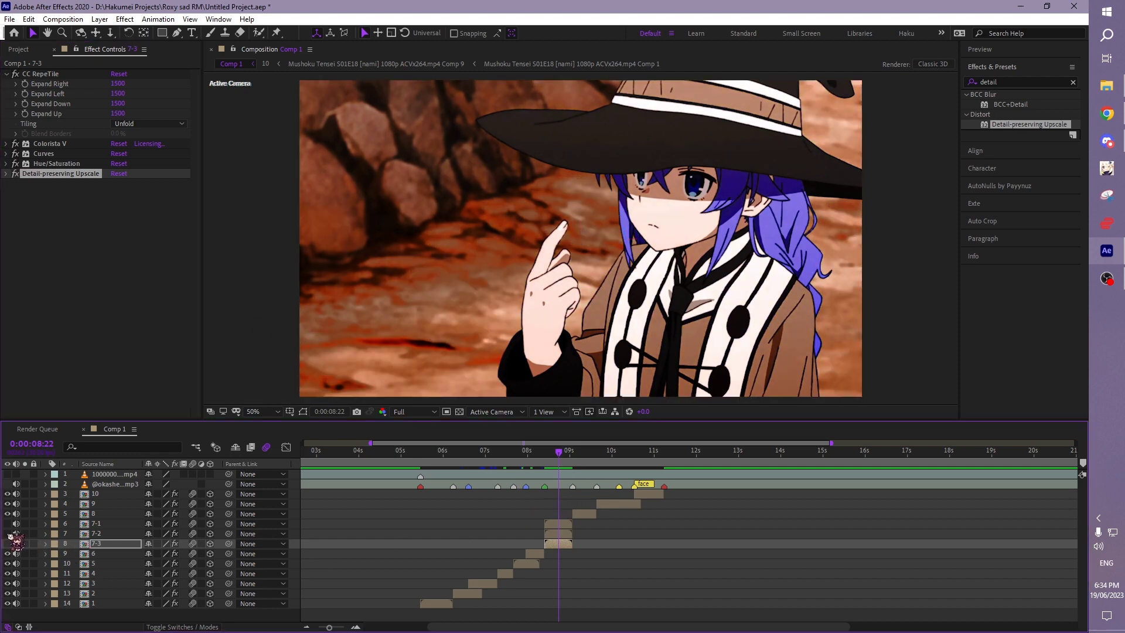
{"action": "left_click", "coordinate": [8, 544]}
{"action": "left_click", "coordinate": [7, 534]}
{"action": "left_click", "coordinate": [115, 534]}
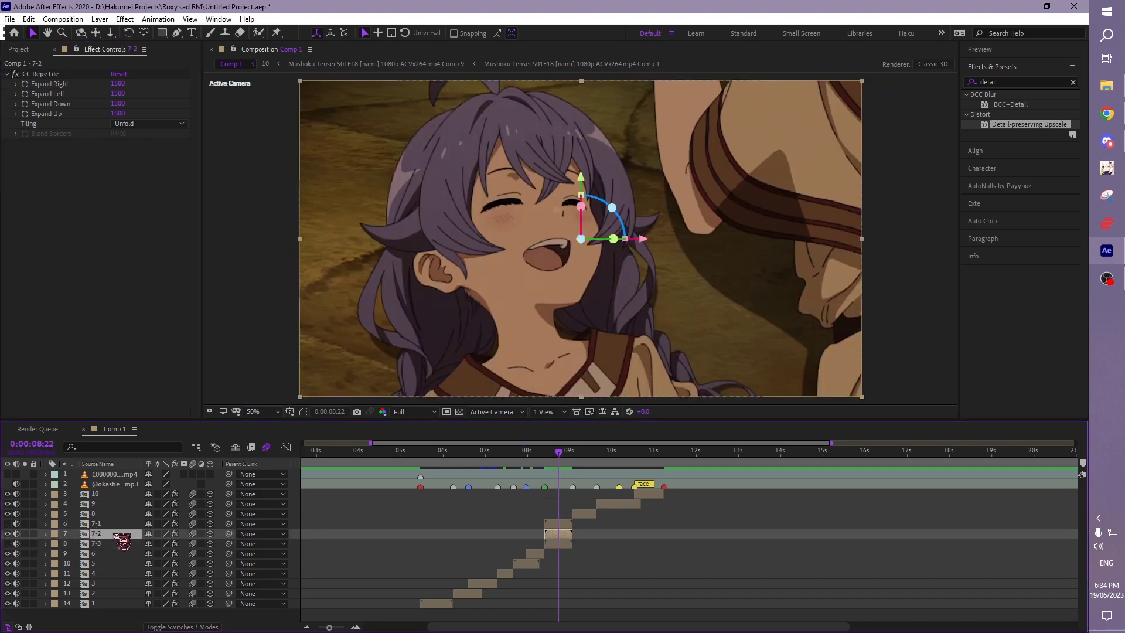
Step: Give 7-2 Detail-preserving Upscale plus 7-3's grading effects, then switch Curves off
{"action": "left_click_drag", "start_coordinate": [117, 535], "coordinate": [118, 535]}
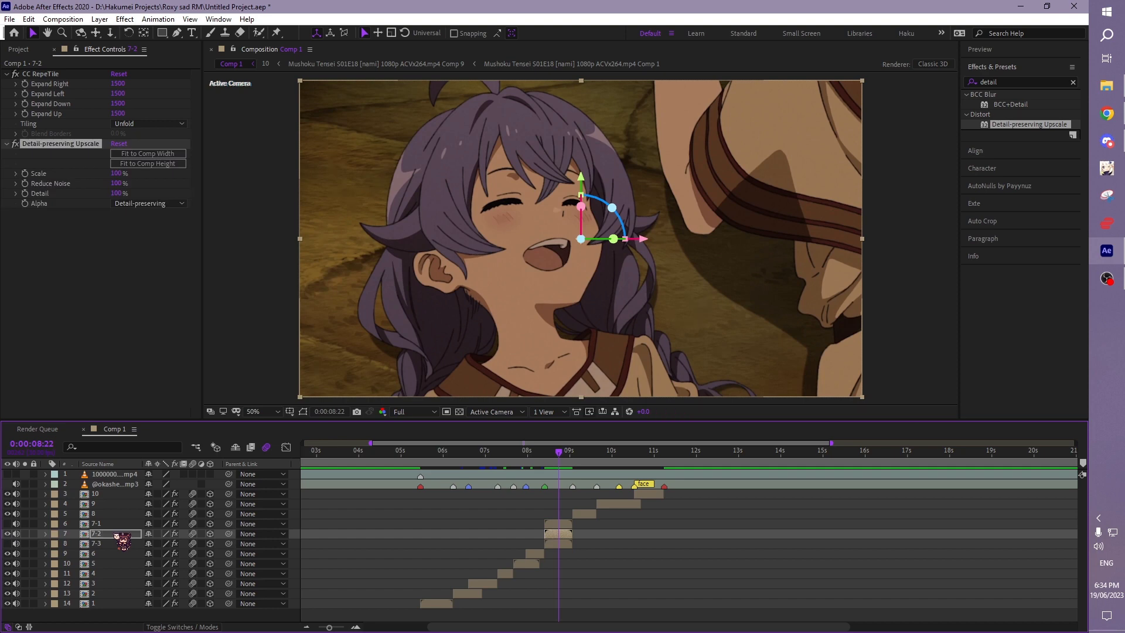
{"action": "left_click", "coordinate": [566, 544]}
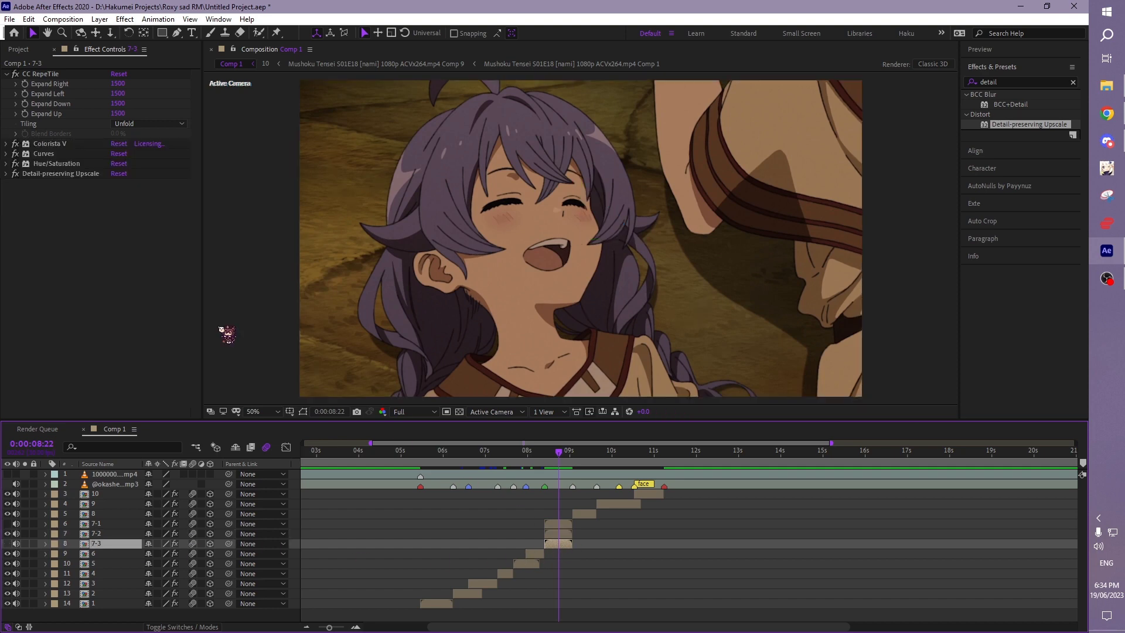
{"action": "left_click", "coordinate": [59, 153]}
{"action": "left_click", "coordinate": [565, 535]}
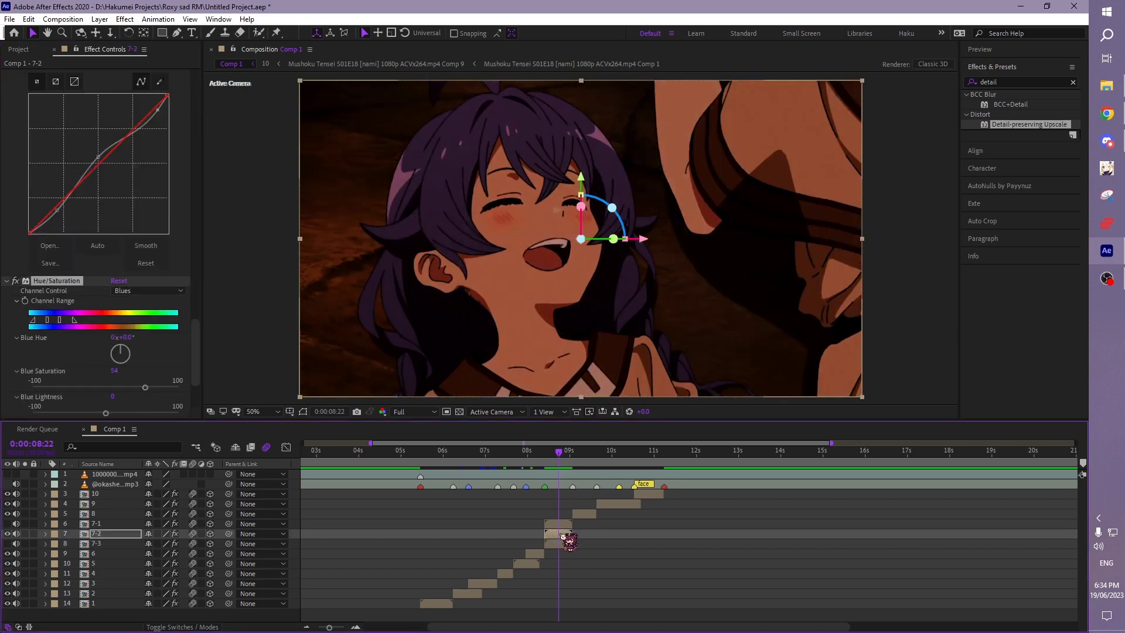
{"action": "left_click", "coordinate": [9, 282]}
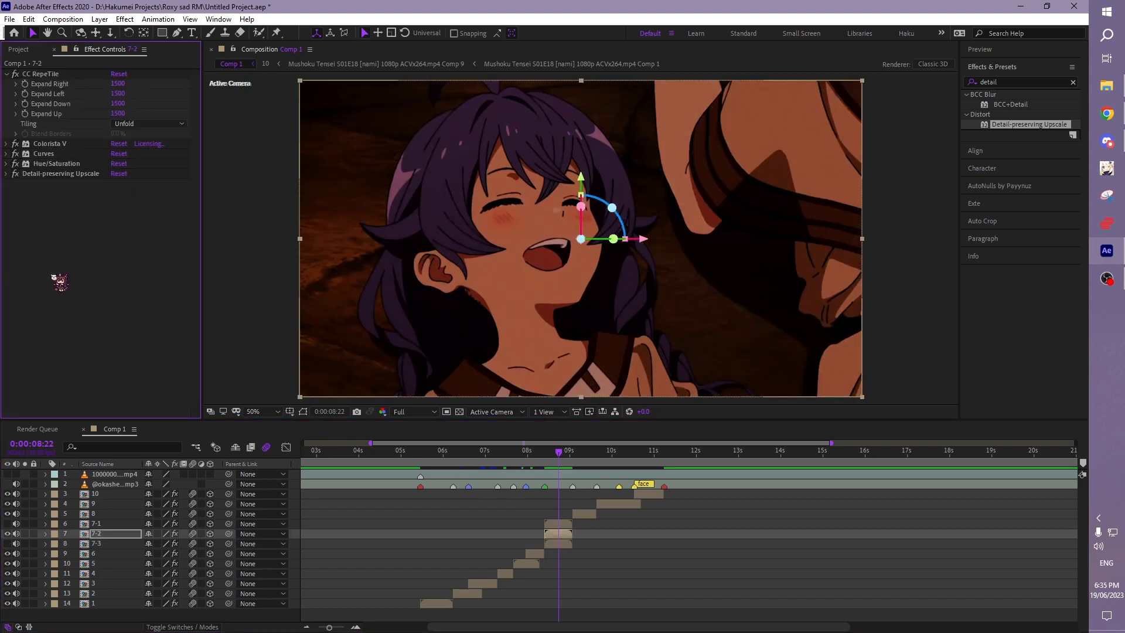
{"action": "left_click", "coordinate": [15, 154]}
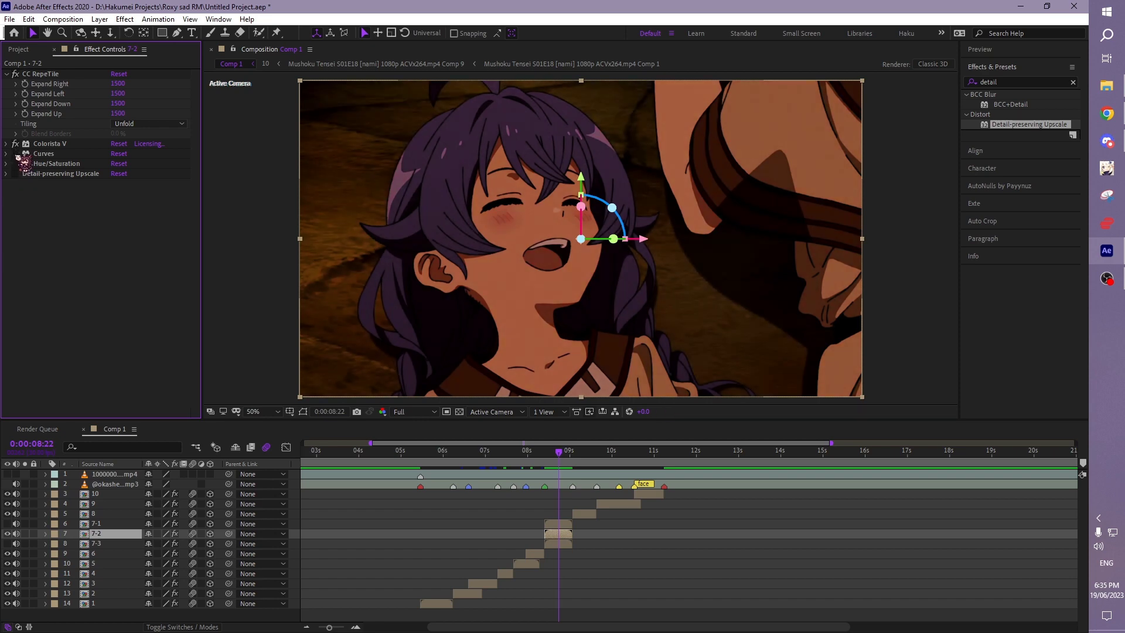
Step: Shift the Colorista V highlight colour balance on 7-2 slightly
{"action": "left_click", "coordinate": [6, 144]}
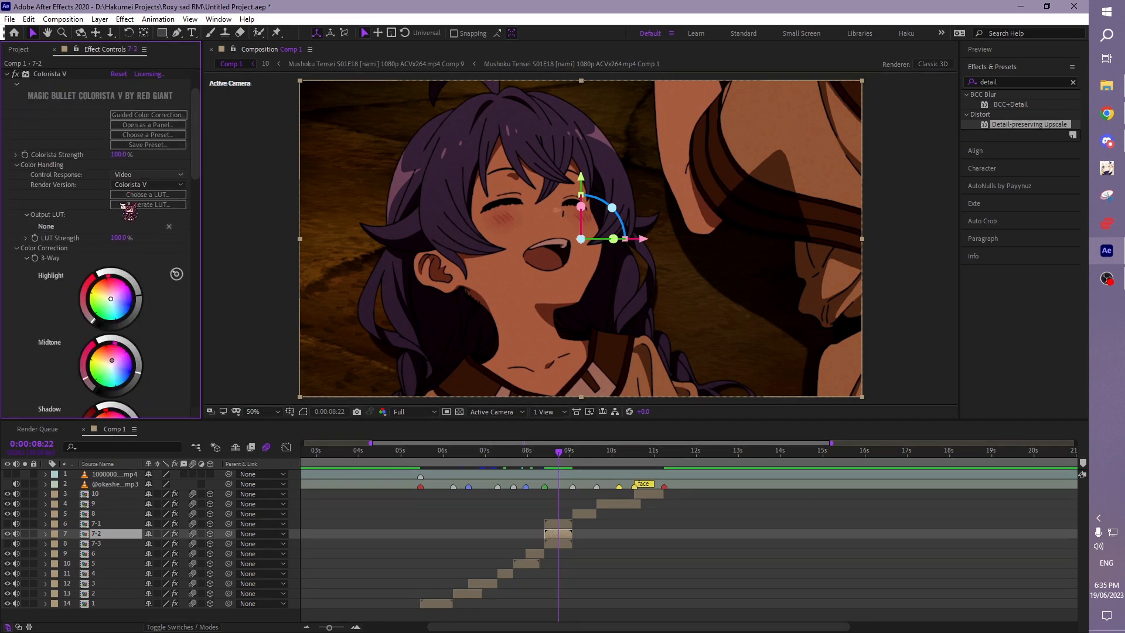
{"action": "left_click", "coordinate": [118, 75]}
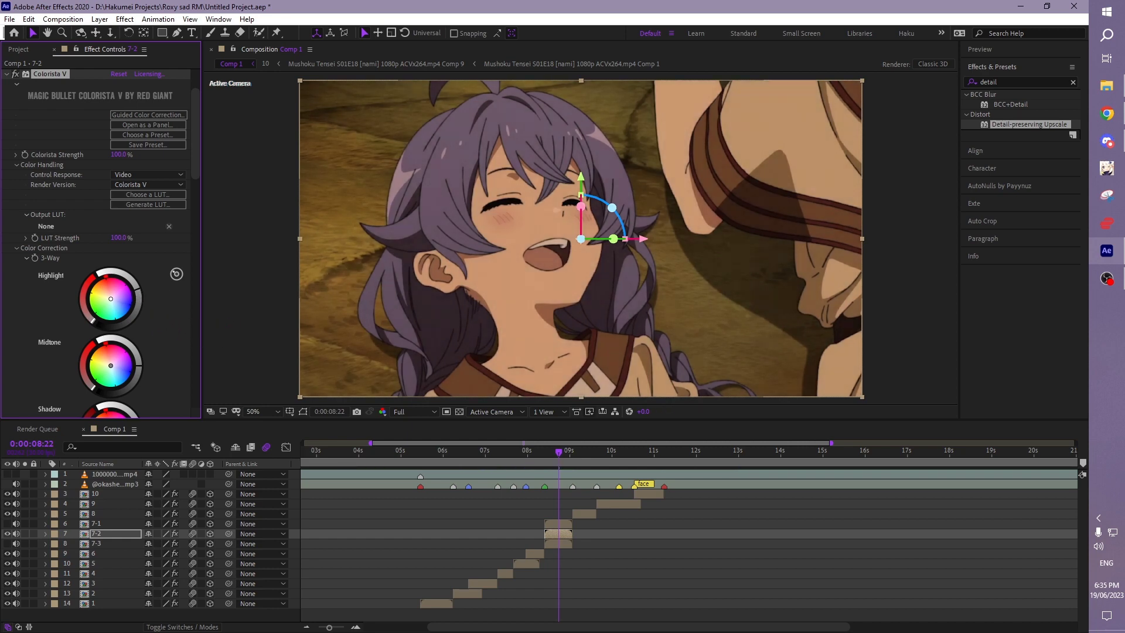
{"action": "scroll", "coordinate": [158, 326], "scroll_direction": "down", "scroll_amount": 1}
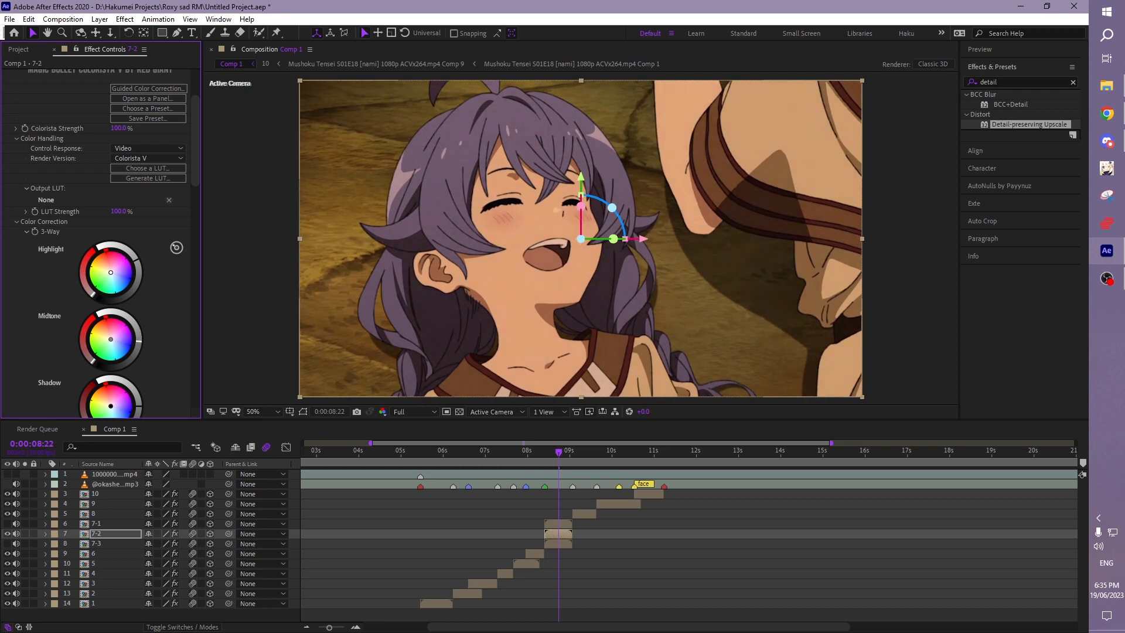
{"action": "scroll", "coordinate": [158, 334], "scroll_direction": "down", "scroll_amount": 1}
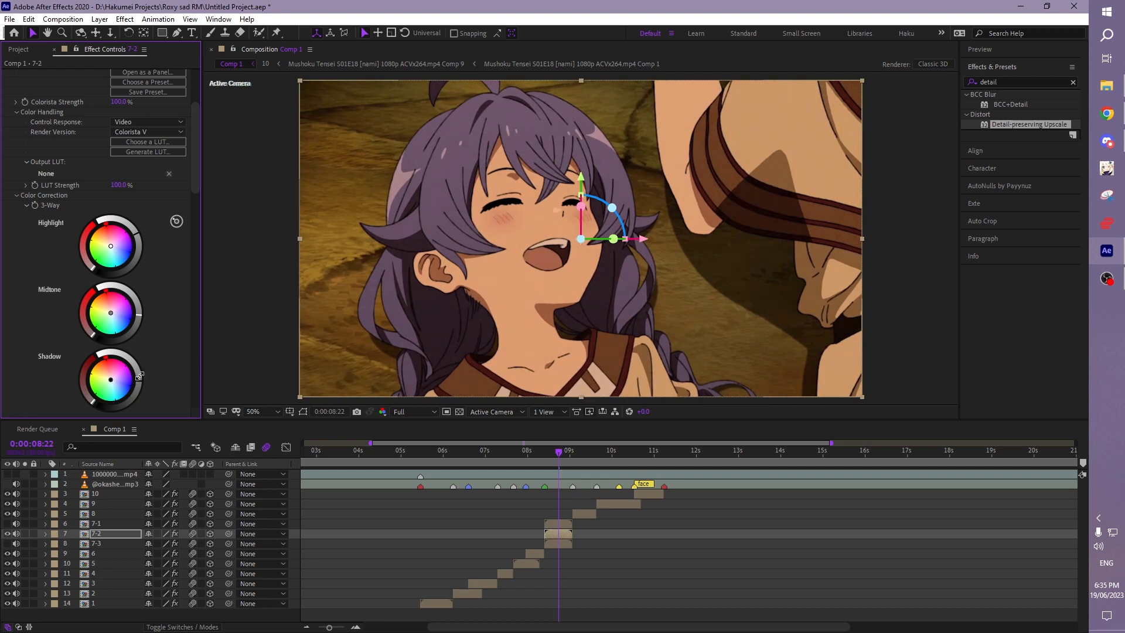
{"action": "left_click_drag", "start_coordinate": [116, 240], "coordinate": [118, 248]}
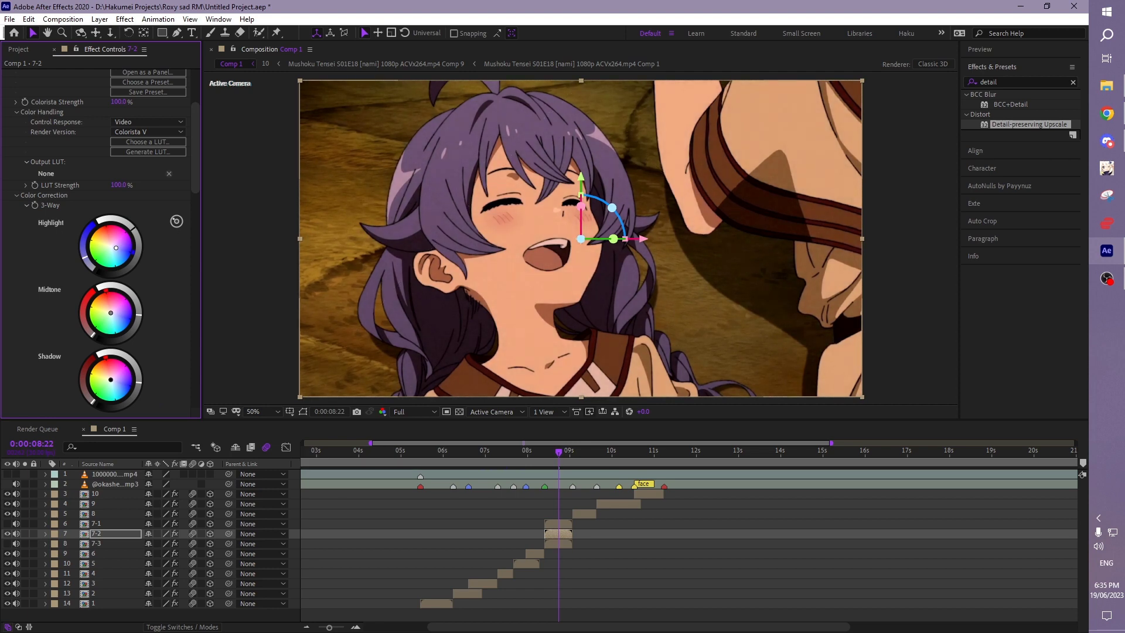
Step: Set 7-2's Colorista V Temperature to -13, Tint 5 and Contrast 0.26
{"action": "scroll", "coordinate": [164, 259], "scroll_direction": "down", "scroll_amount": 4}
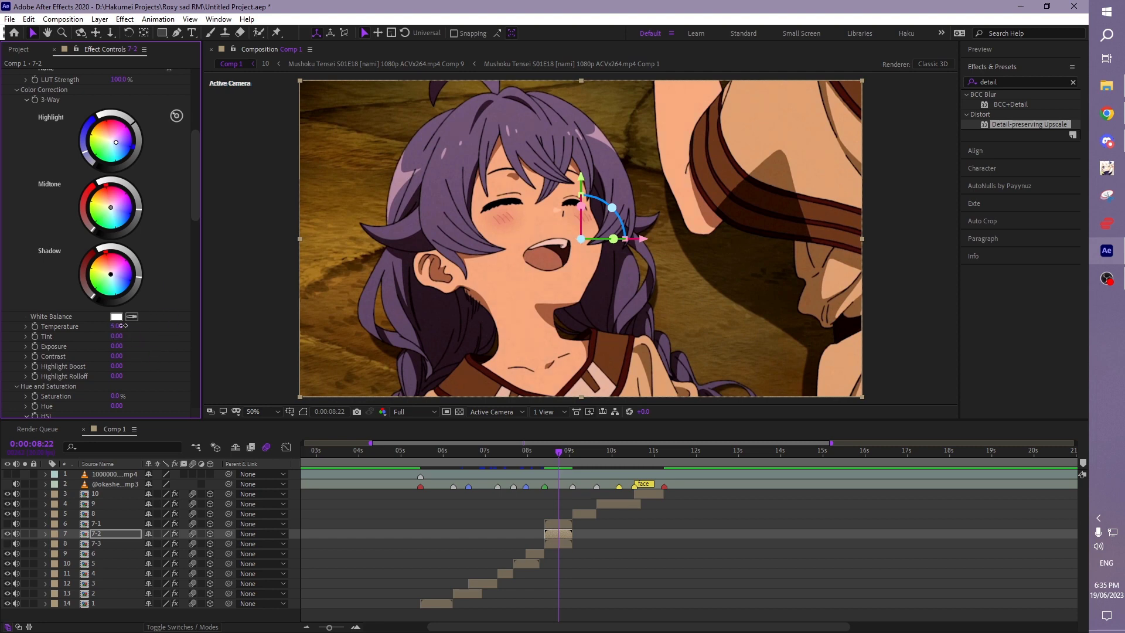
{"action": "left_click_drag", "start_coordinate": [123, 326], "coordinate": [128, 326]}
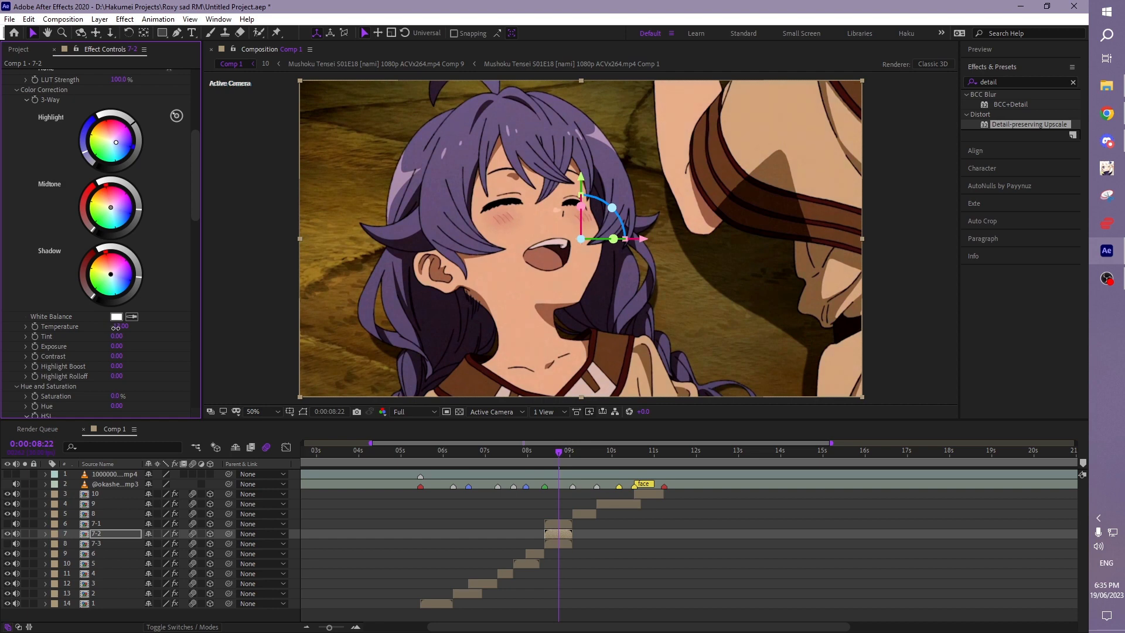
{"action": "left_click_drag", "start_coordinate": [115, 328], "coordinate": [115, 336]}
{"action": "scroll", "coordinate": [157, 336], "scroll_direction": "down", "scroll_amount": 1}
{"action": "left_click_drag", "start_coordinate": [120, 329], "coordinate": [125, 330]}
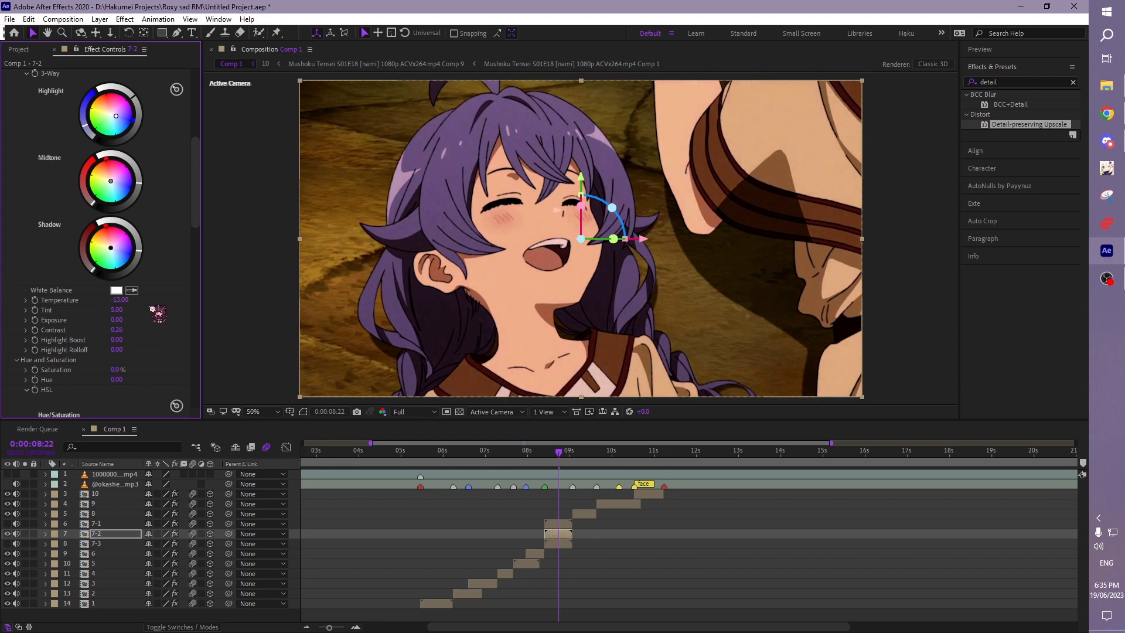
{"action": "scroll", "coordinate": [158, 305], "scroll_direction": "up", "scroll_amount": 10}
{"action": "left_click", "coordinate": [8, 105]}
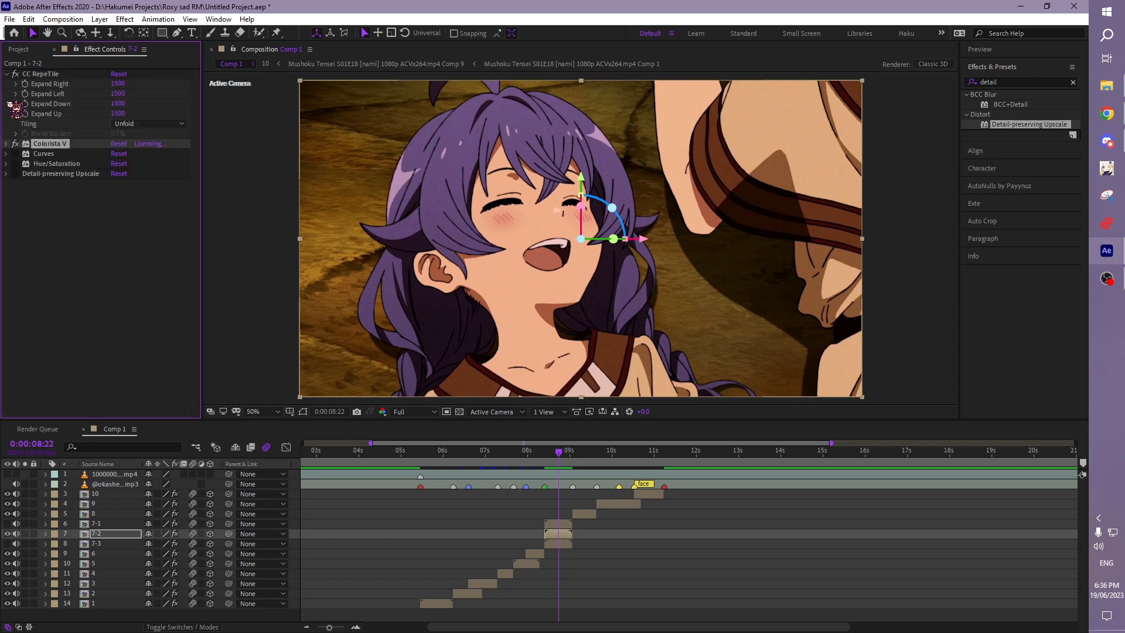
Step: Re-enable and reset Curves with a brightening RGB bend, then switch Hue/Saturation back on
{"action": "left_click", "coordinate": [14, 154]}
{"action": "left_click", "coordinate": [42, 154]}
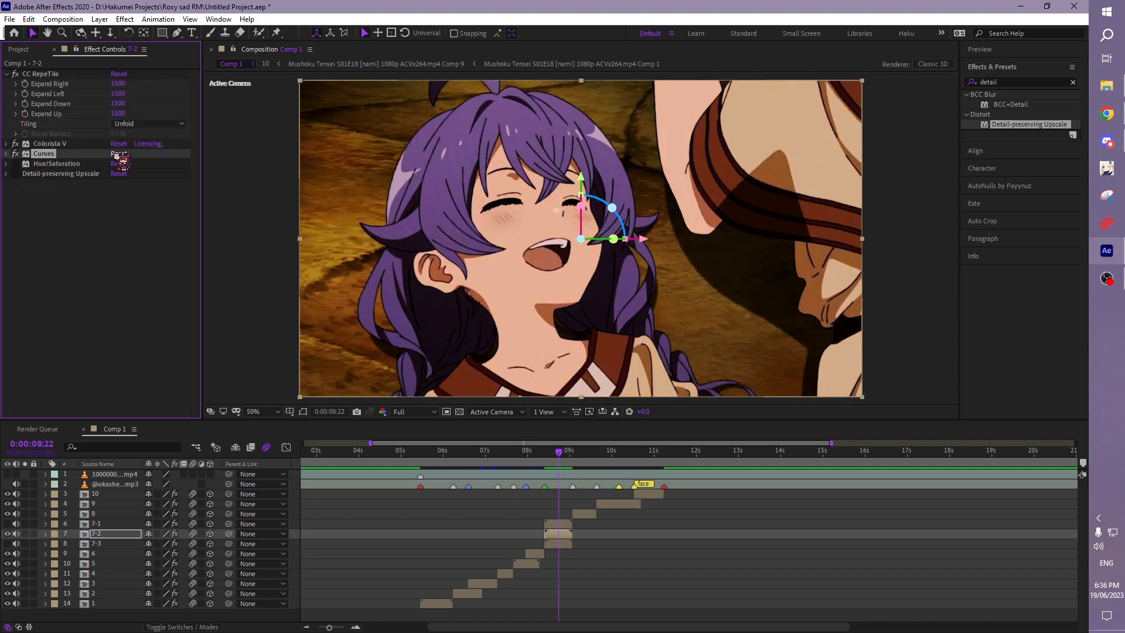
{"action": "left_click", "coordinate": [6, 154]}
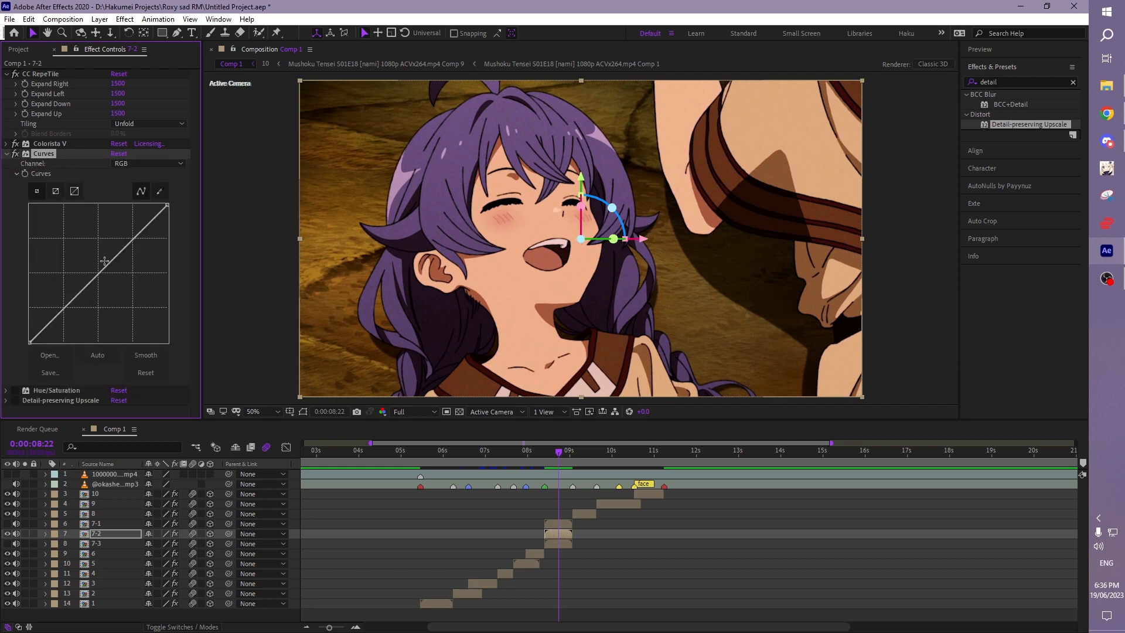
{"action": "left_click_drag", "start_coordinate": [112, 257], "coordinate": [107, 251]}
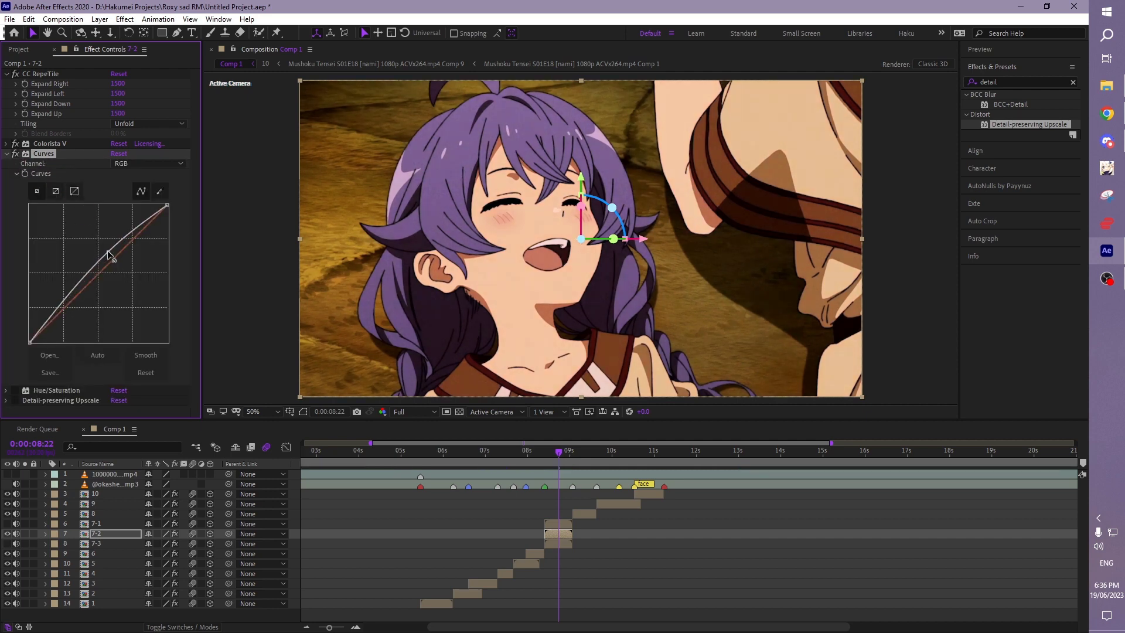
{"action": "left_click", "coordinate": [6, 154]}
{"action": "left_click", "coordinate": [15, 163]}
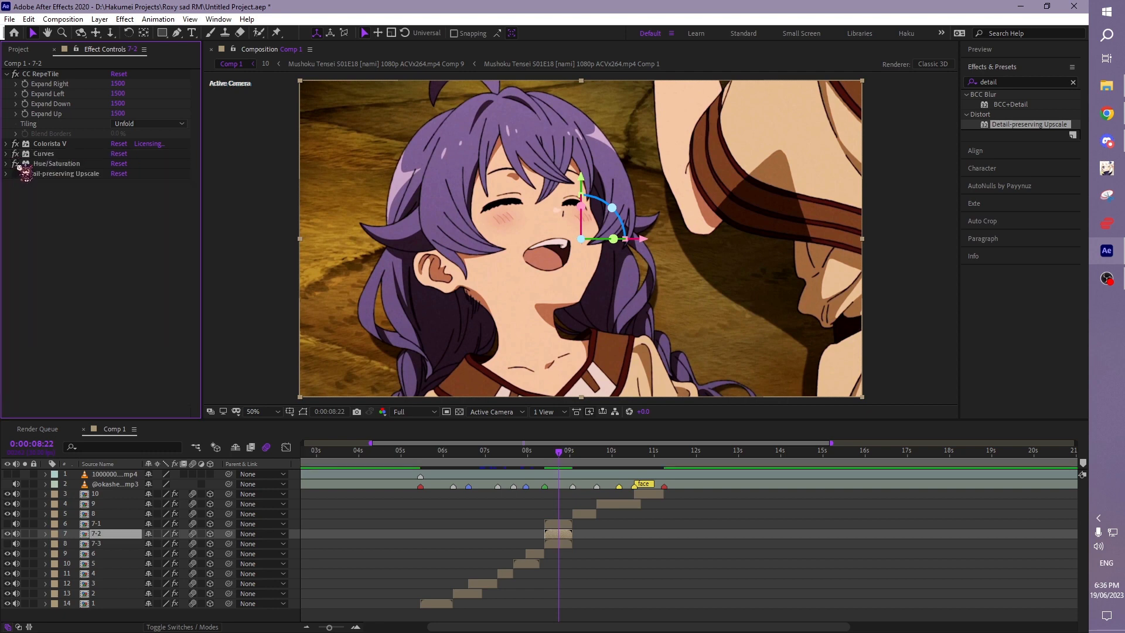
{"action": "left_click", "coordinate": [16, 164]}
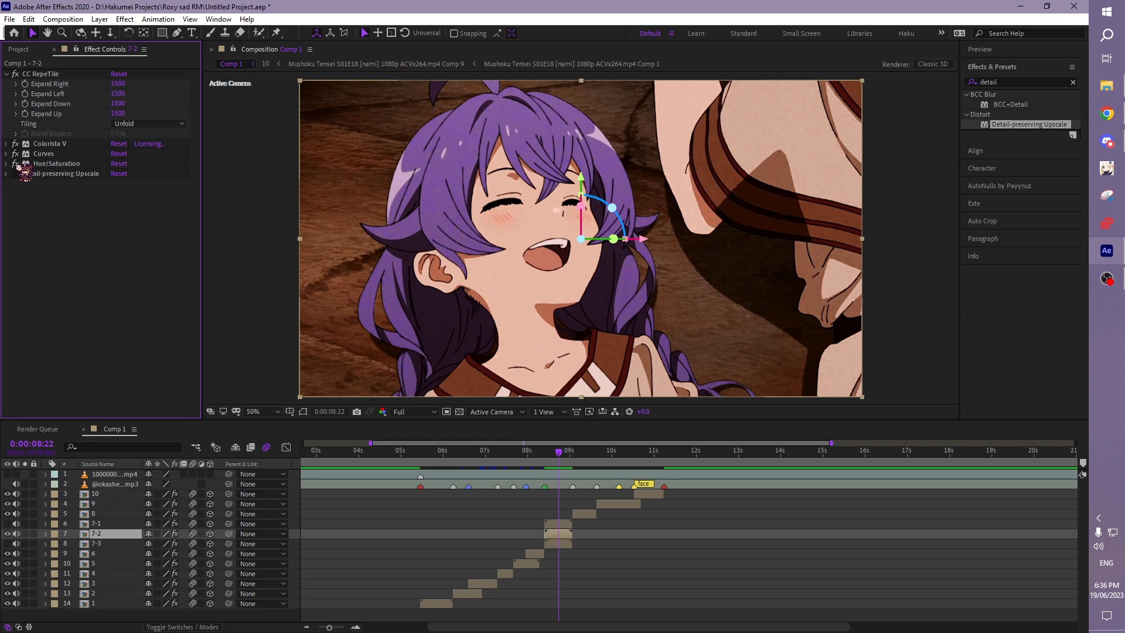
{"action": "left_click", "coordinate": [6, 164]}
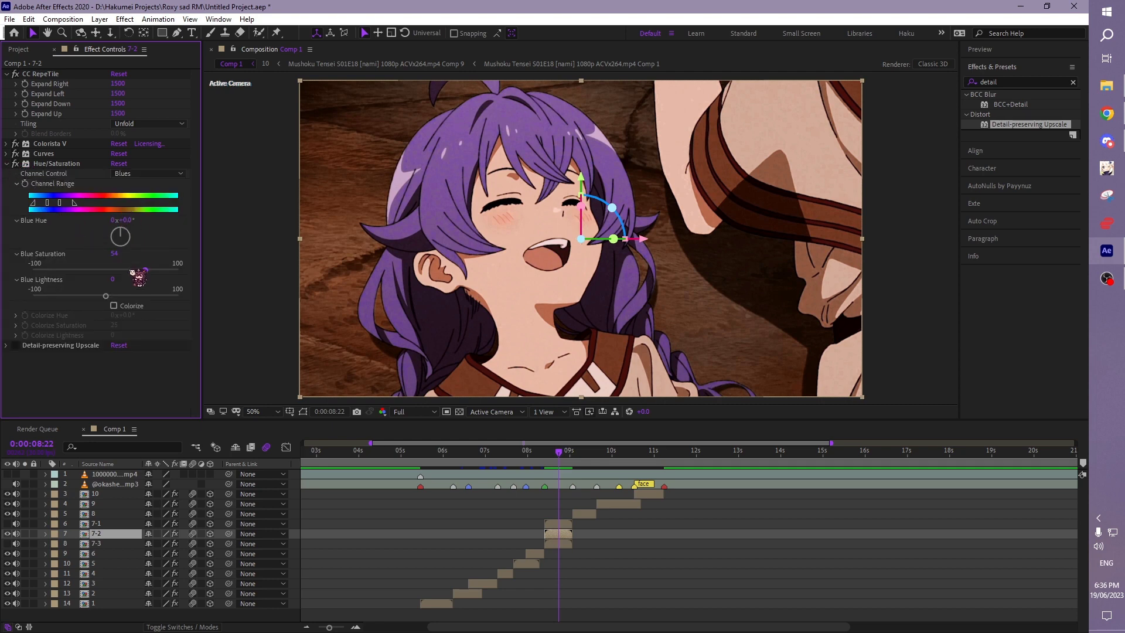
Step: Lower the Blues saturation and shift the Magentas hue to about 11 degrees
{"action": "mouse_move", "coordinate": [145, 271]}
{"action": "left_mouse_down"}
{"action": "mouse_move", "coordinate": [113, 271]}
{"action": "mouse_move", "coordinate": [197, 274]}
{"action": "mouse_move", "coordinate": [137, 276]}
{"action": "left_mouse_up"}
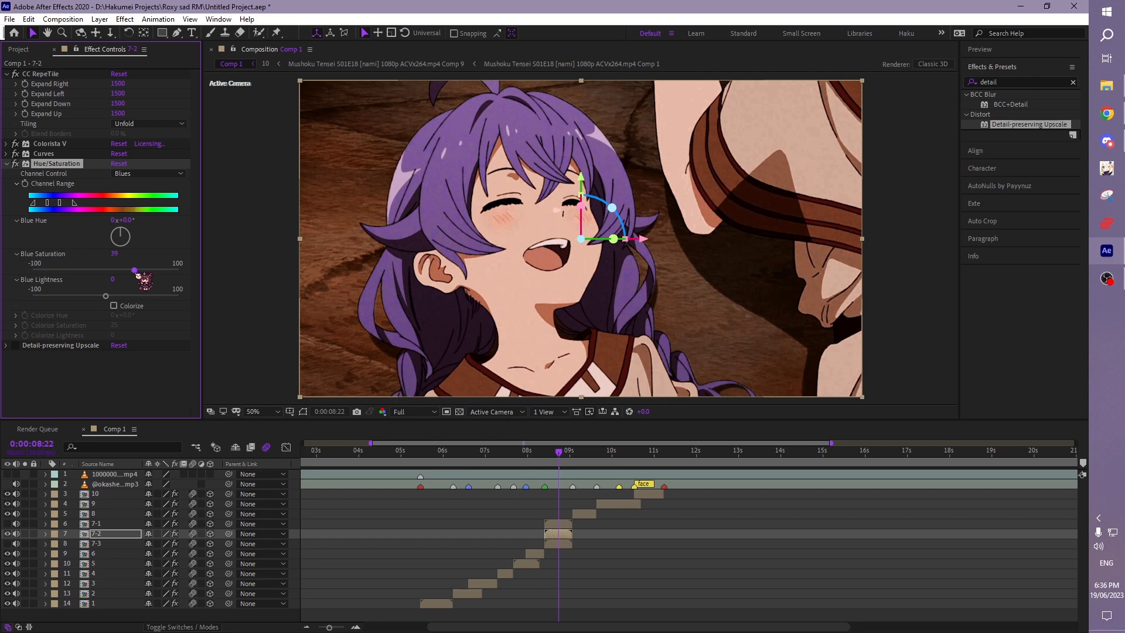
{"action": "left_click", "coordinate": [148, 174]}
{"action": "left_click", "coordinate": [147, 267]}
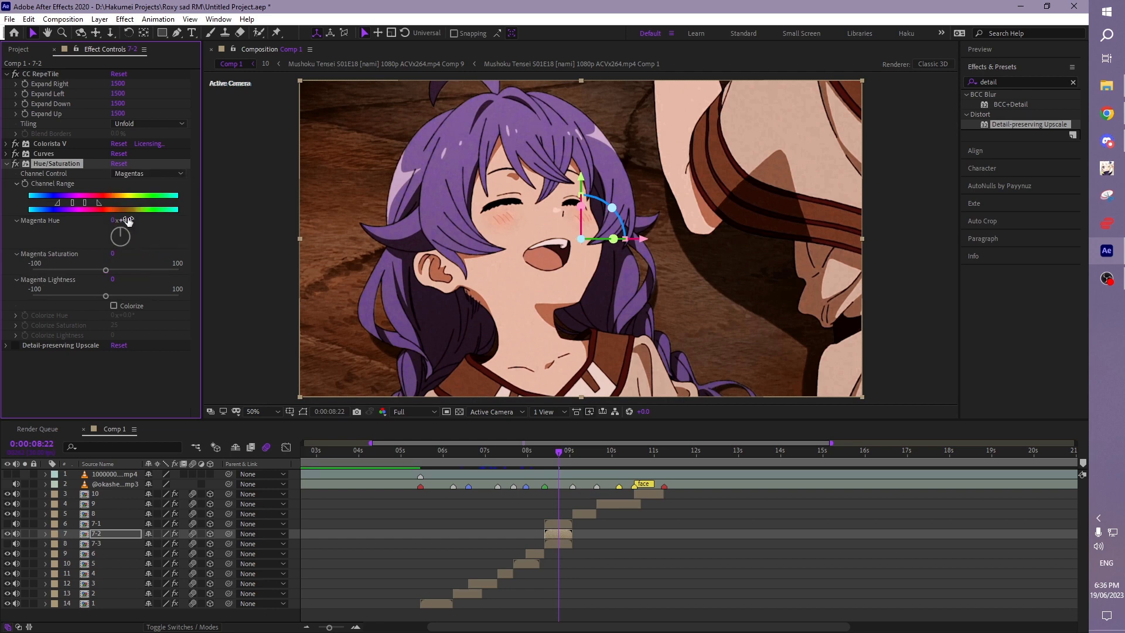
{"action": "left_click_drag", "start_coordinate": [133, 219], "coordinate": [140, 220]}
Step: Set Yellows to Saturation 46 and Lightness -49, then collapse Hue/Saturation
{"action": "left_click", "coordinate": [141, 175]}
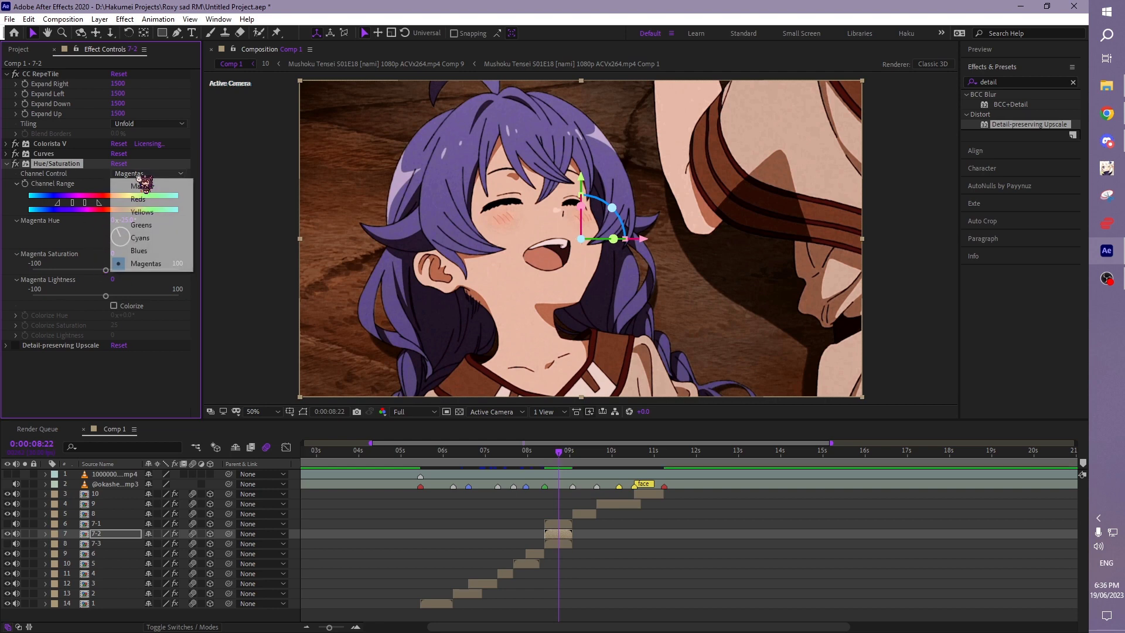
{"action": "left_click", "coordinate": [148, 212]}
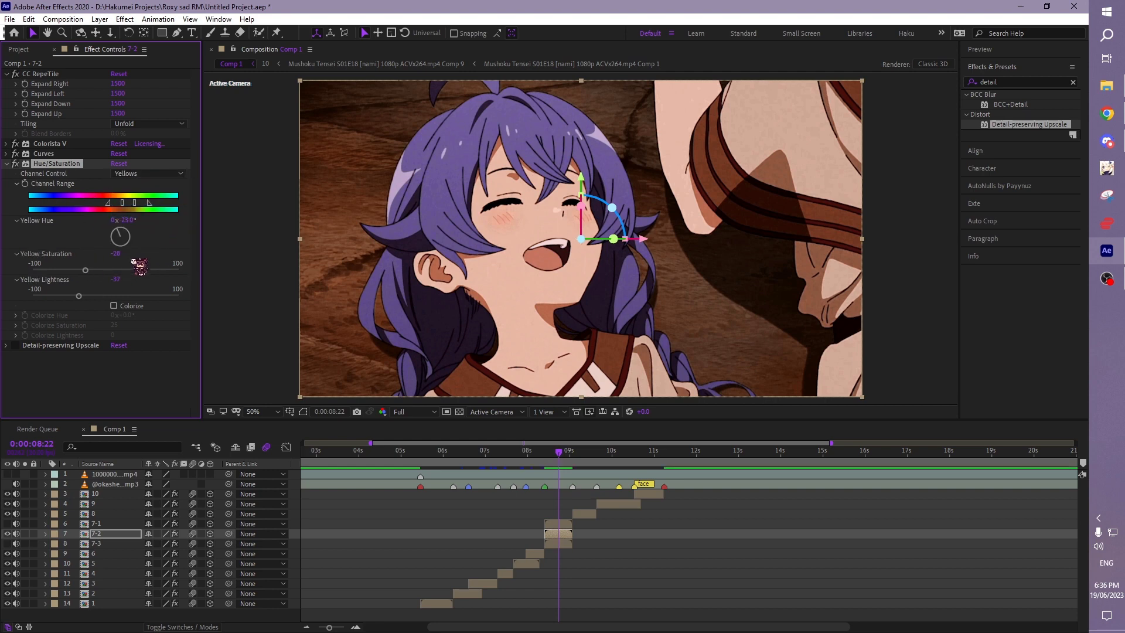
{"action": "mouse_move", "coordinate": [85, 270]}
{"action": "left_mouse_down"}
{"action": "mouse_move", "coordinate": [54, 271]}
{"action": "mouse_move", "coordinate": [142, 269]}
{"action": "left_mouse_up"}
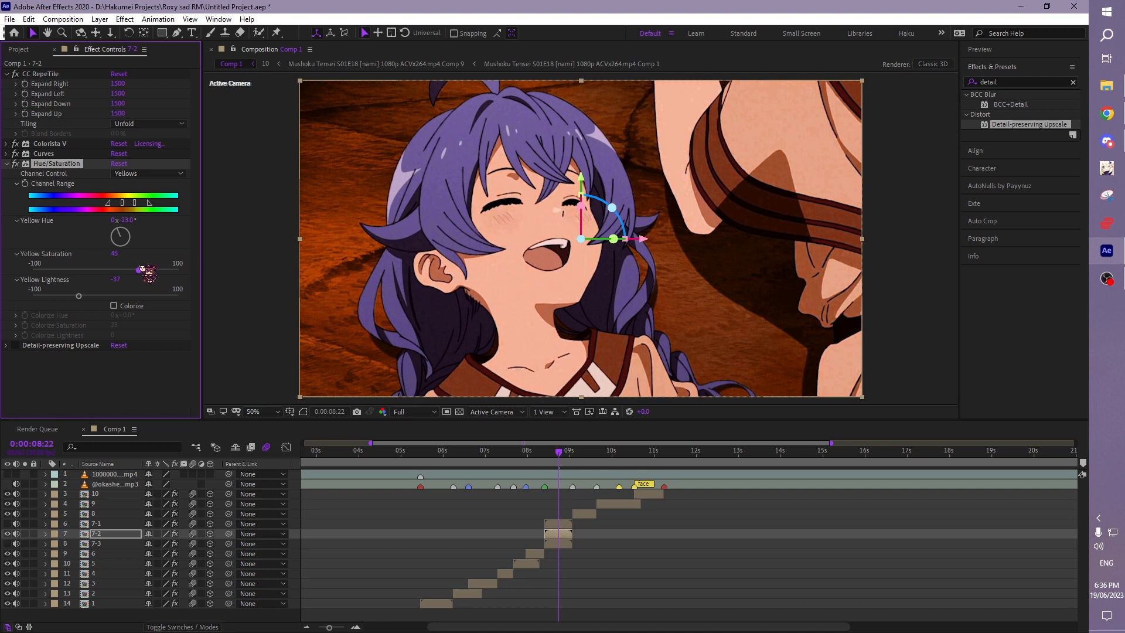
{"action": "left_click_drag", "start_coordinate": [78, 296], "coordinate": [68, 296]}
{"action": "left_click", "coordinate": [7, 163]}
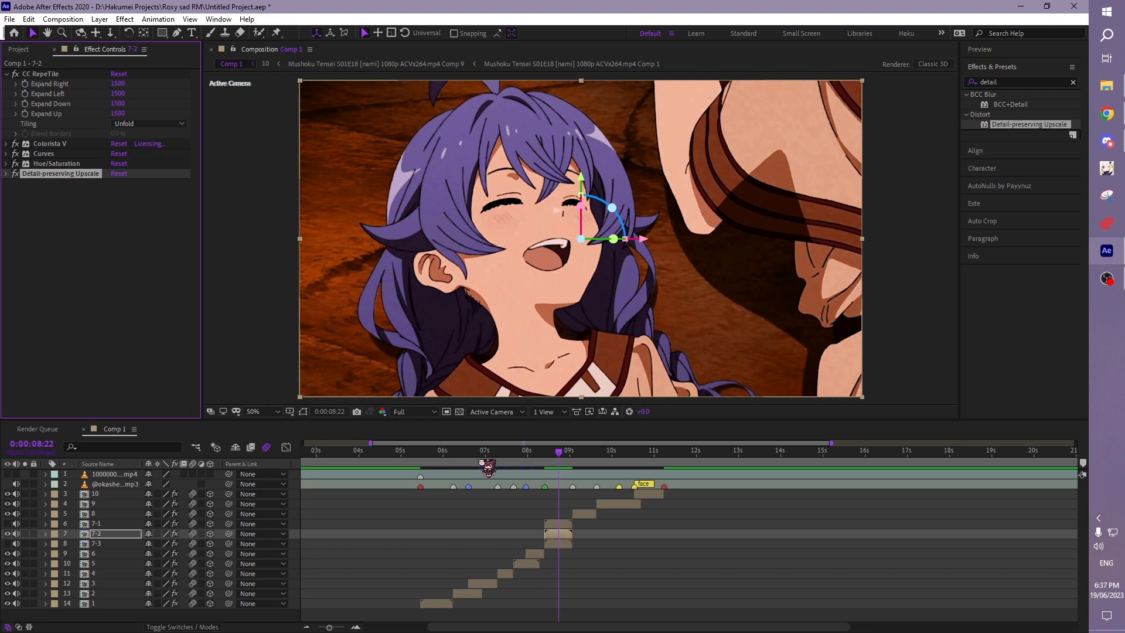
Step: Compare clips 7-1, 7-2 and 7-3 in the viewer by toggling their visibility
{"action": "left_click", "coordinate": [565, 529]}
{"action": "left_click", "coordinate": [563, 525]}
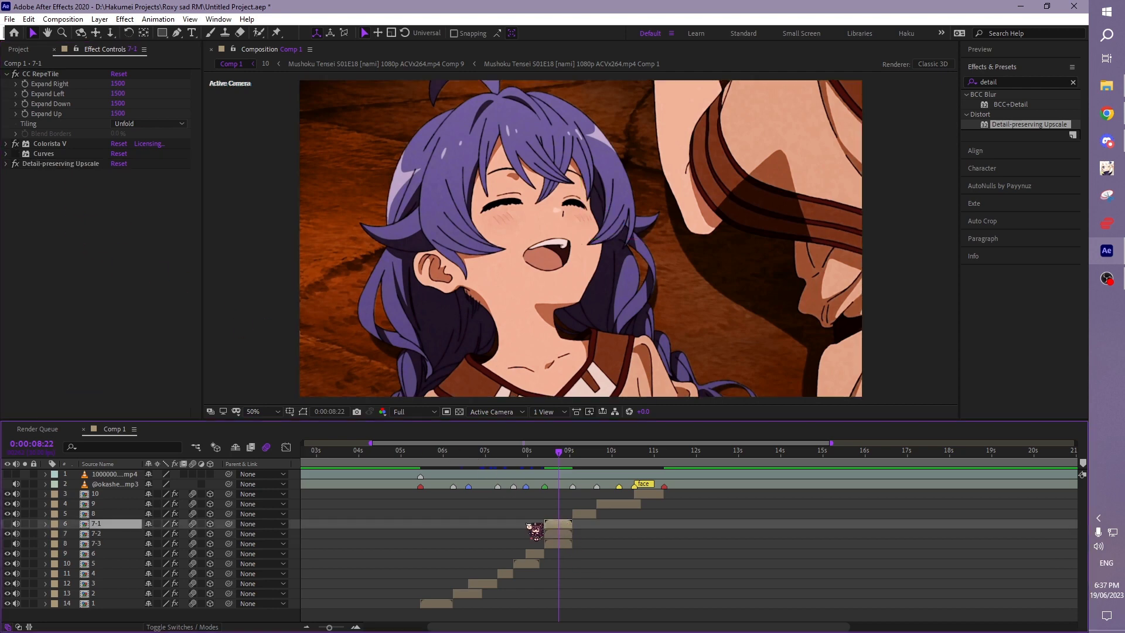
{"action": "left_click", "coordinate": [7, 533]}
{"action": "left_click", "coordinate": [7, 524]}
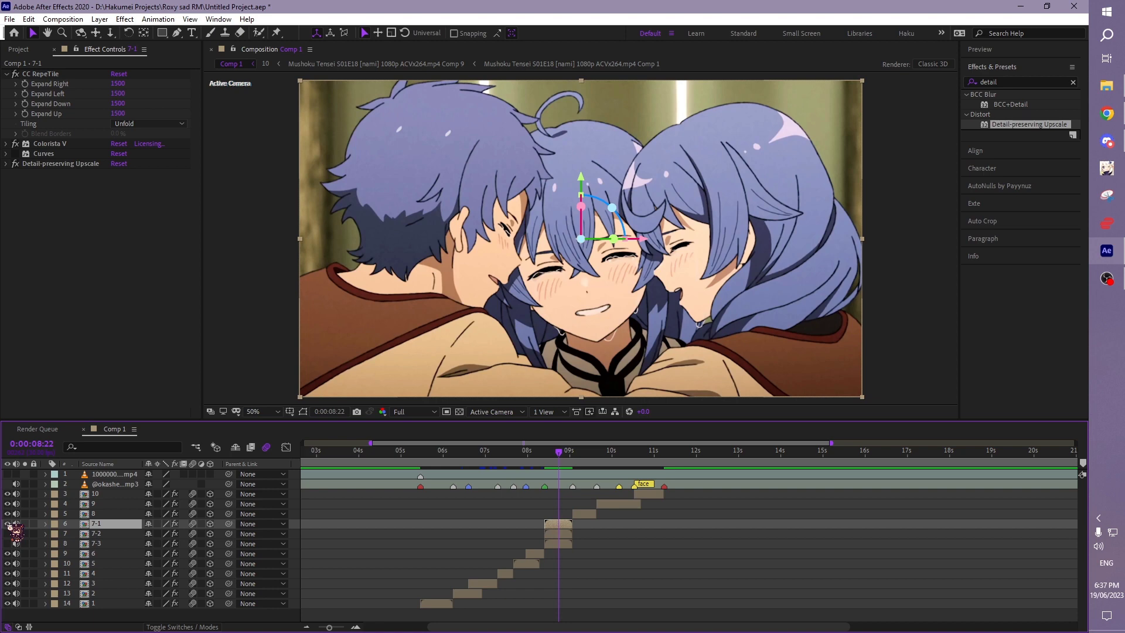
{"action": "left_click", "coordinate": [7, 524]}
{"action": "left_click", "coordinate": [8, 524]}
{"action": "left_click", "coordinate": [8, 524]}
{"action": "left_click", "coordinate": [7, 544]}
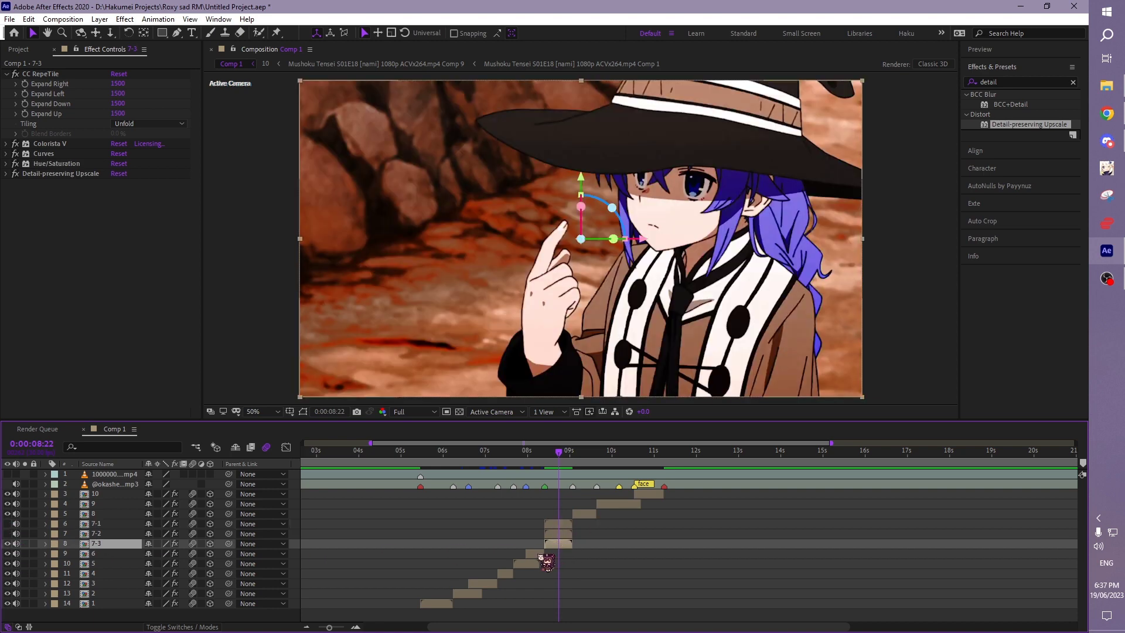
Step: Check the effects on clips 6 down to 1 to find the one lacking upscaling
{"action": "left_click", "coordinate": [538, 555]}
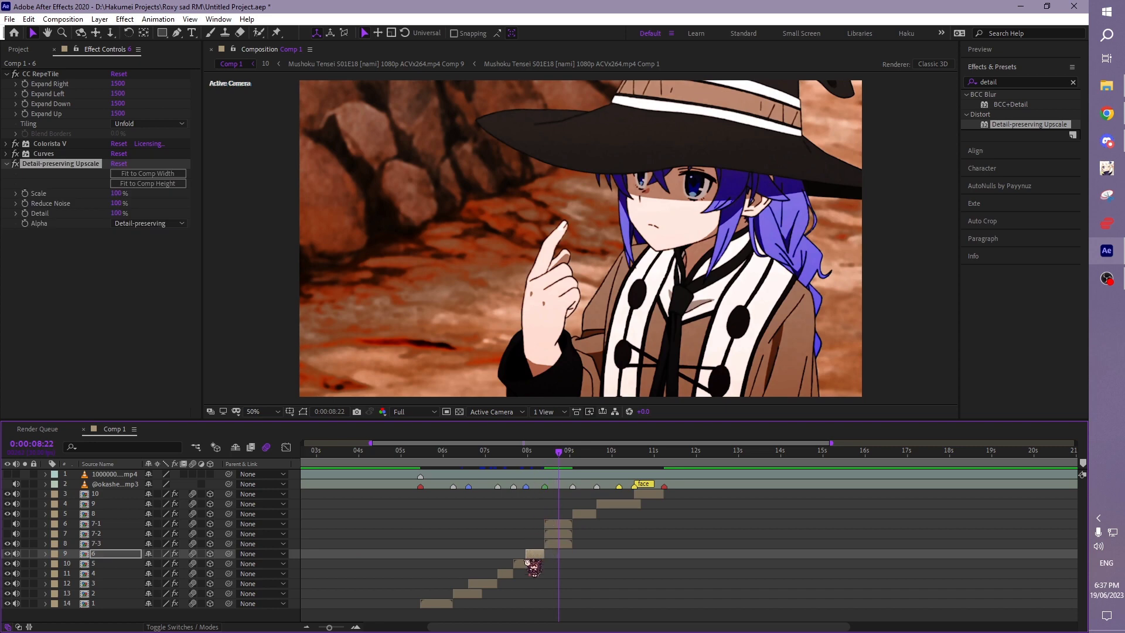
{"action": "left_click", "coordinate": [525, 565]}
{"action": "left_click", "coordinate": [508, 576]}
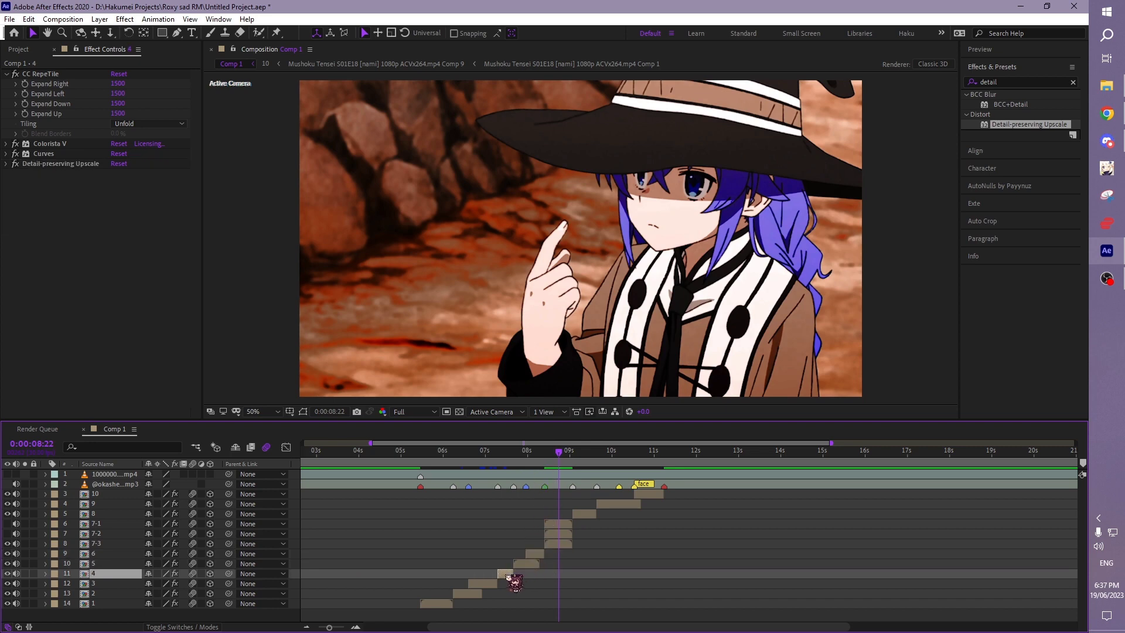
{"action": "left_click", "coordinate": [493, 584]}
{"action": "left_click", "coordinate": [478, 594]}
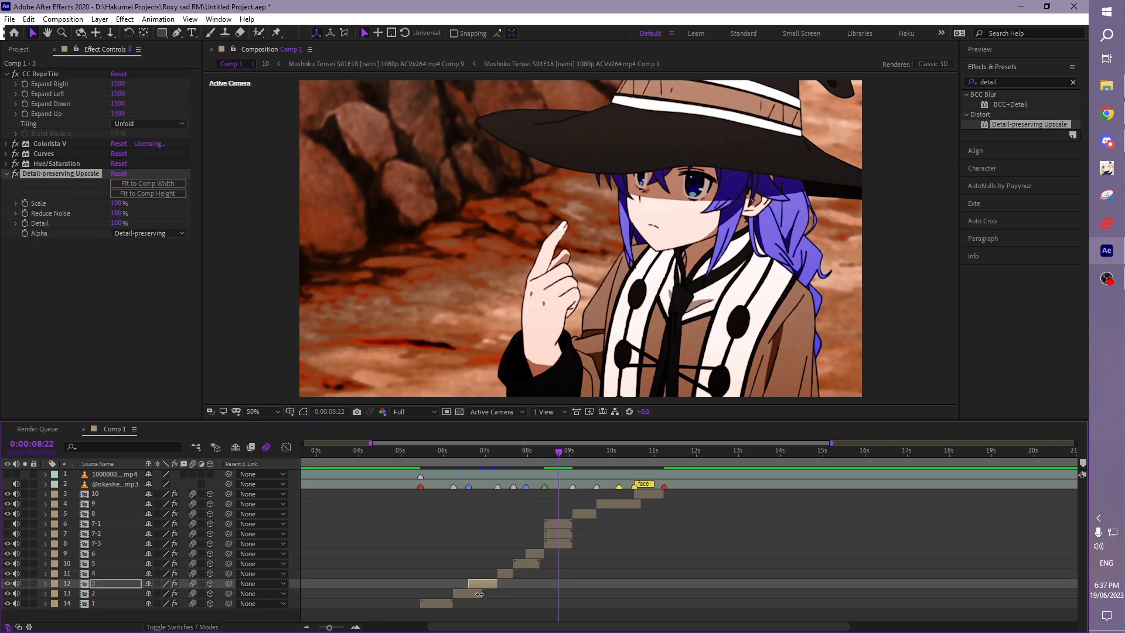
{"action": "left_click", "coordinate": [444, 602]}
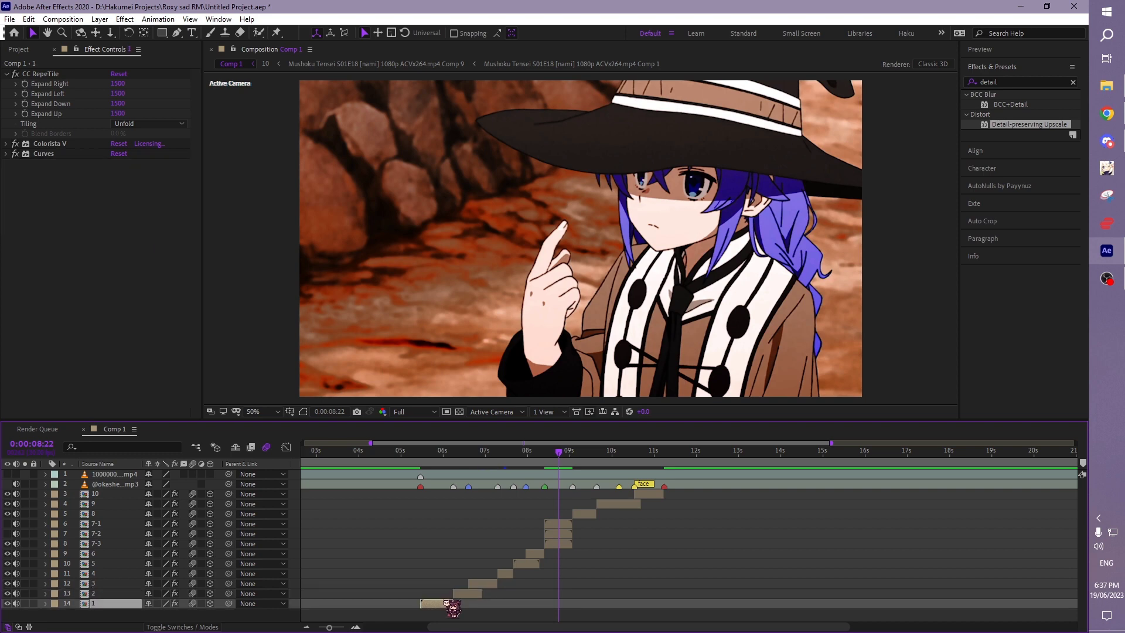
Step: Add Detail-preserving Upscale to clip 1 at 0:00:06:02, then go to 0:00:09:14
{"action": "left_click", "coordinate": [439, 450]}
{"action": "left_click_drag", "start_coordinate": [439, 450], "coordinate": [447, 450]}
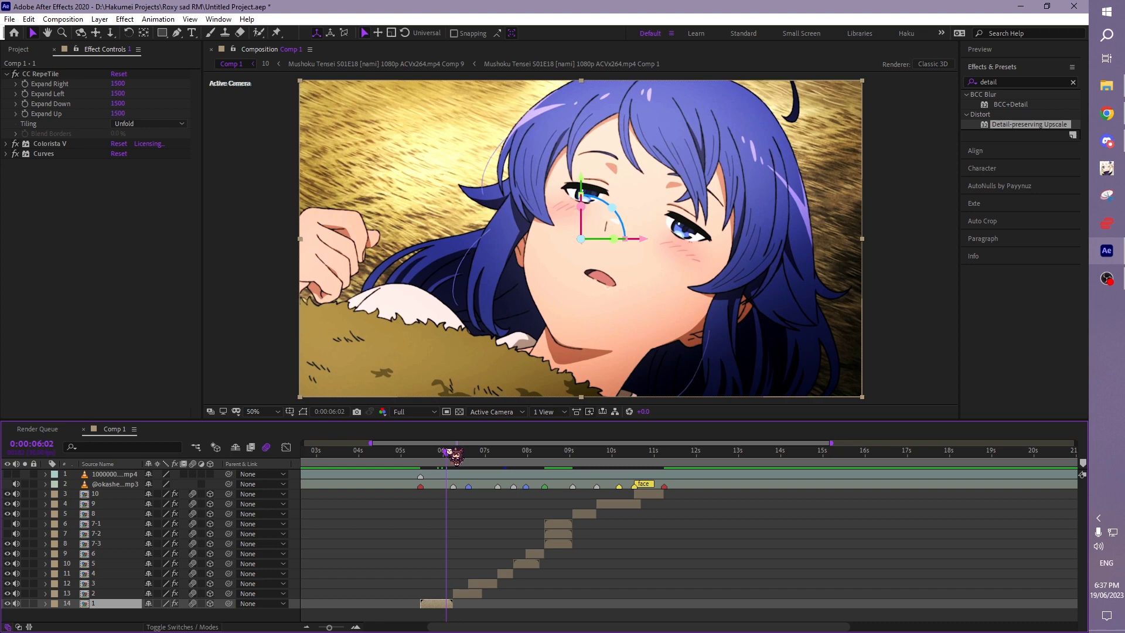
{"action": "key", "text": "period"}
{"action": "left_click_drag", "start_coordinate": [711, 263], "coordinate": [711, 264]}
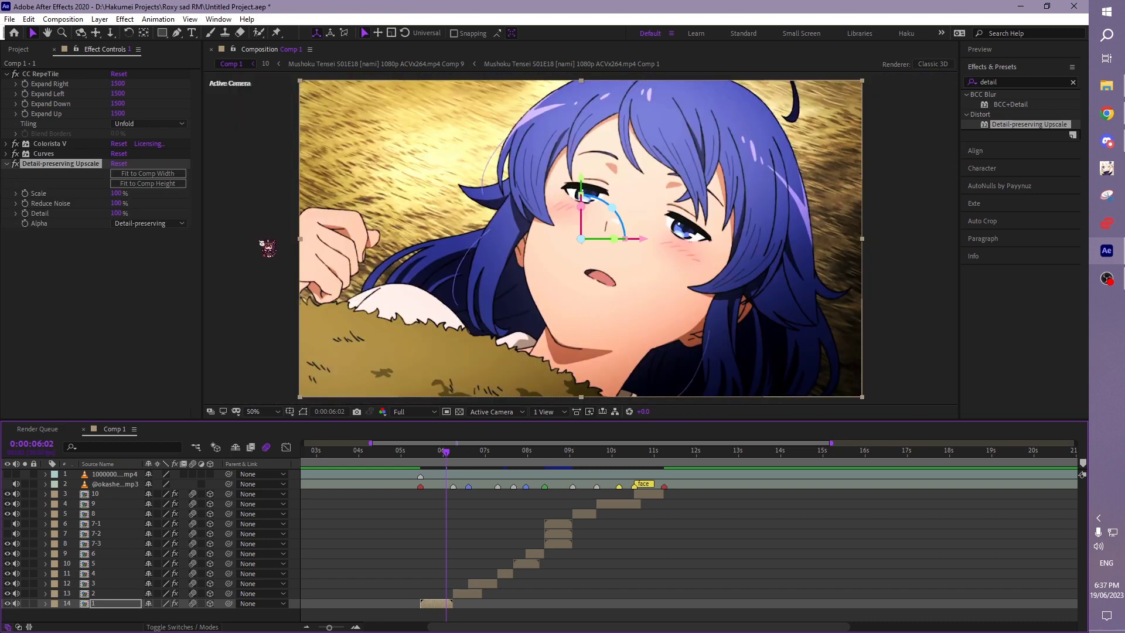
{"action": "left_click", "coordinate": [7, 164]}
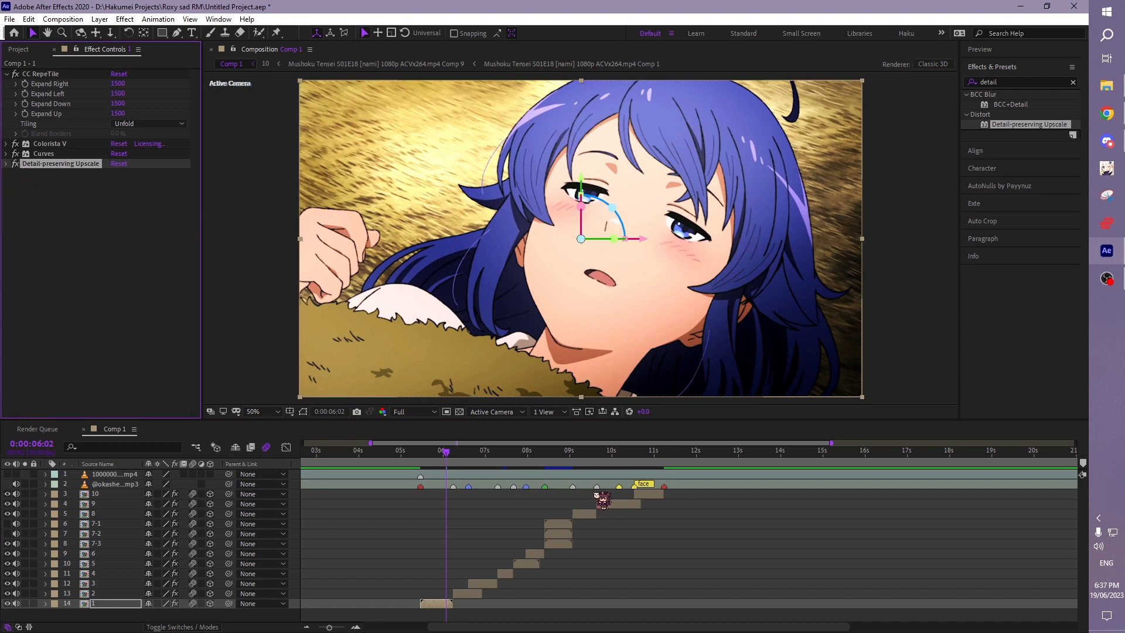
{"action": "left_click", "coordinate": [563, 453]}
{"action": "left_click_drag", "start_coordinate": [566, 455], "coordinate": [593, 457]}
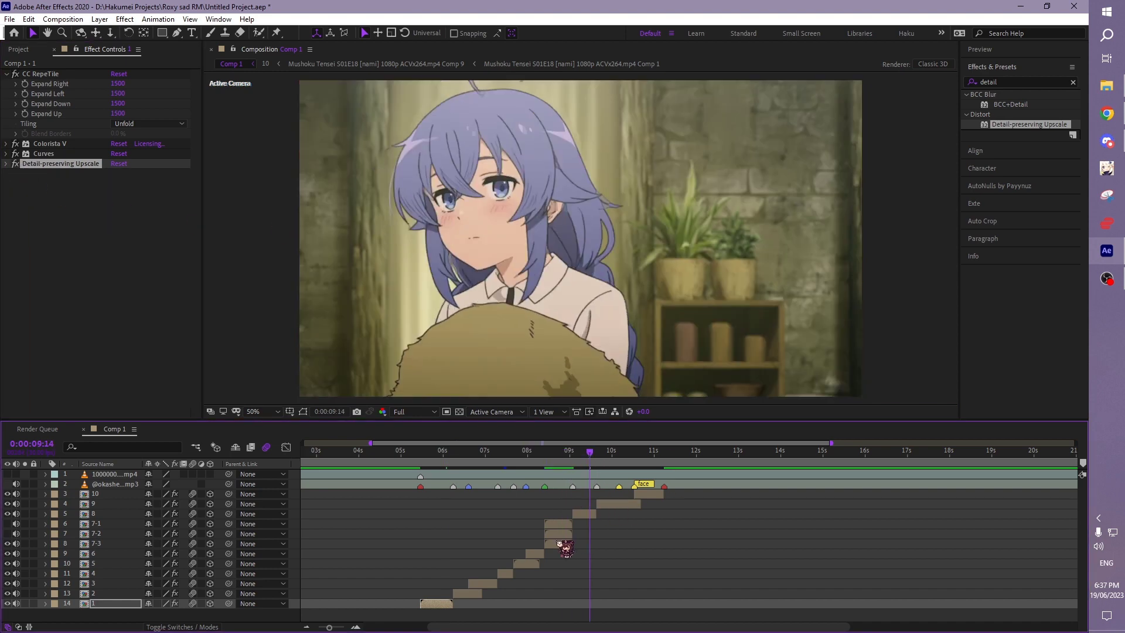
Step: Copy clip 7-2's Colorista V, Curves, Hue/Saturation and Upscale effects onto clip 8
{"action": "left_click", "coordinate": [559, 534]}
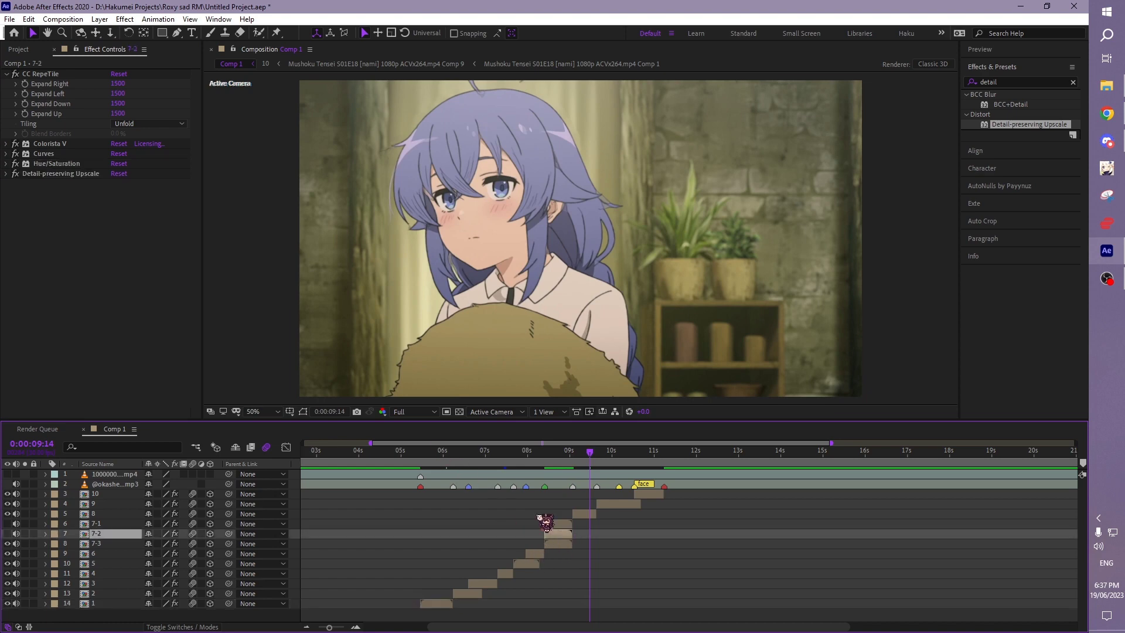
{"action": "left_click", "coordinate": [50, 144]}
{"action": "left_click", "coordinate": [60, 173], "text": "shift"}
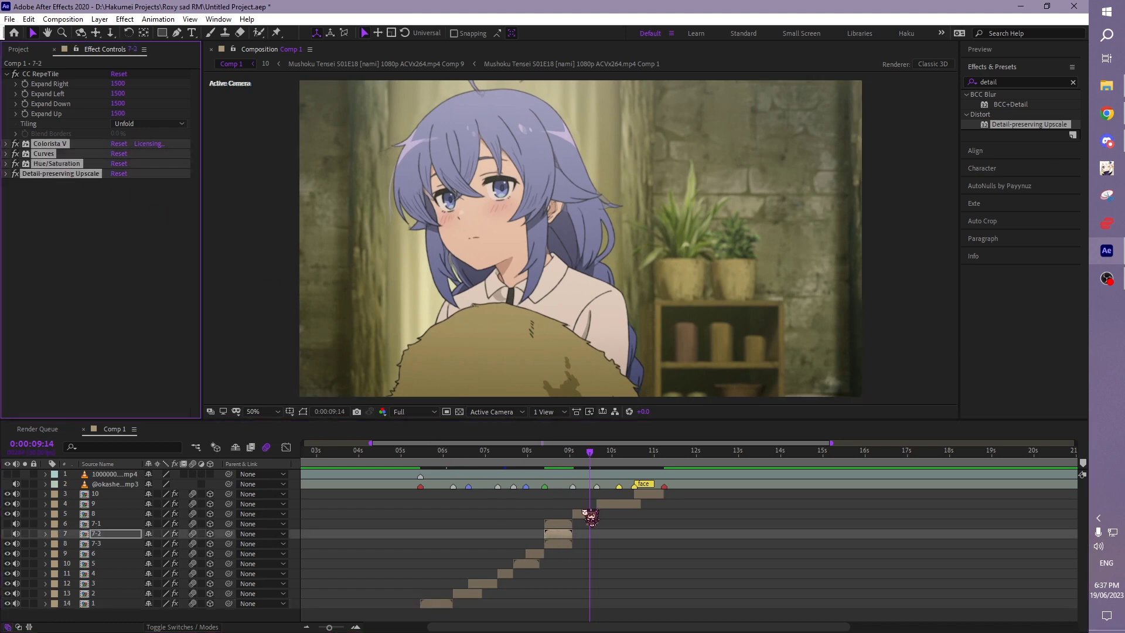
{"action": "left_click", "coordinate": [585, 515]}
{"action": "key", "text": "ctrl+v"}
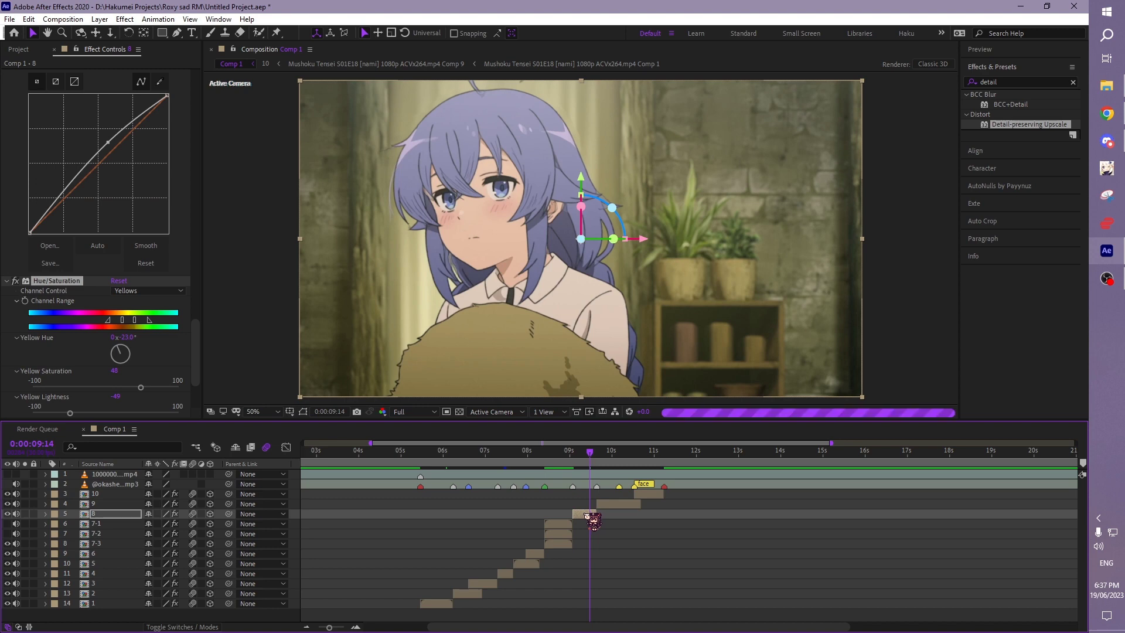
{"action": "left_click", "coordinate": [7, 281]}
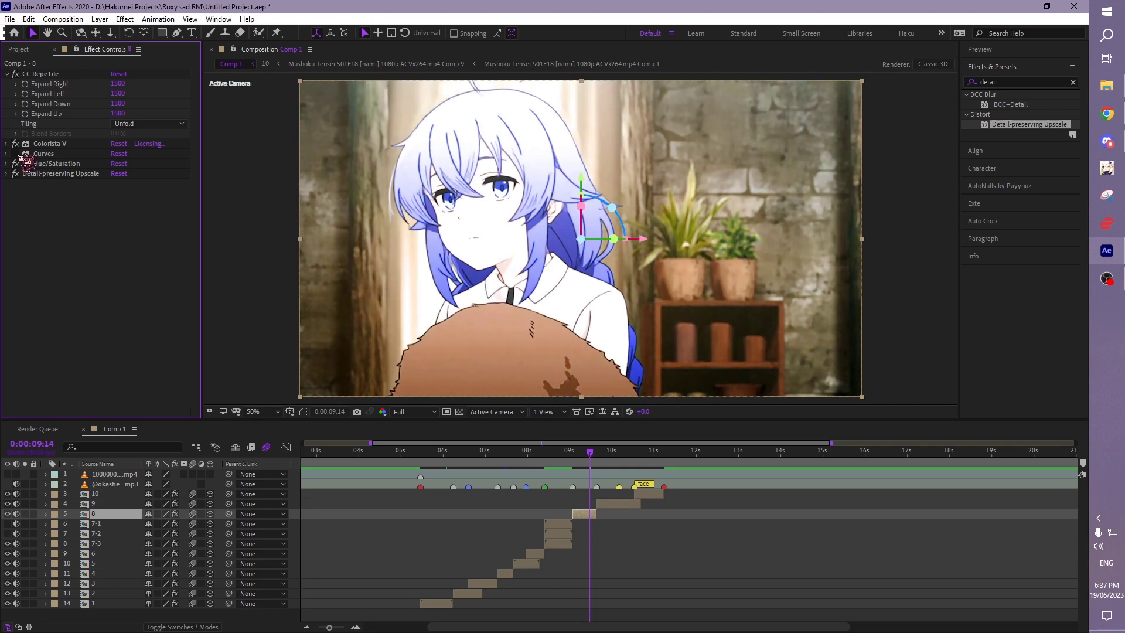
Step: Raise the Colorista V contrast on clip 8 for a punchier look
{"action": "left_click", "coordinate": [15, 154]}
{"action": "left_click", "coordinate": [6, 144]}
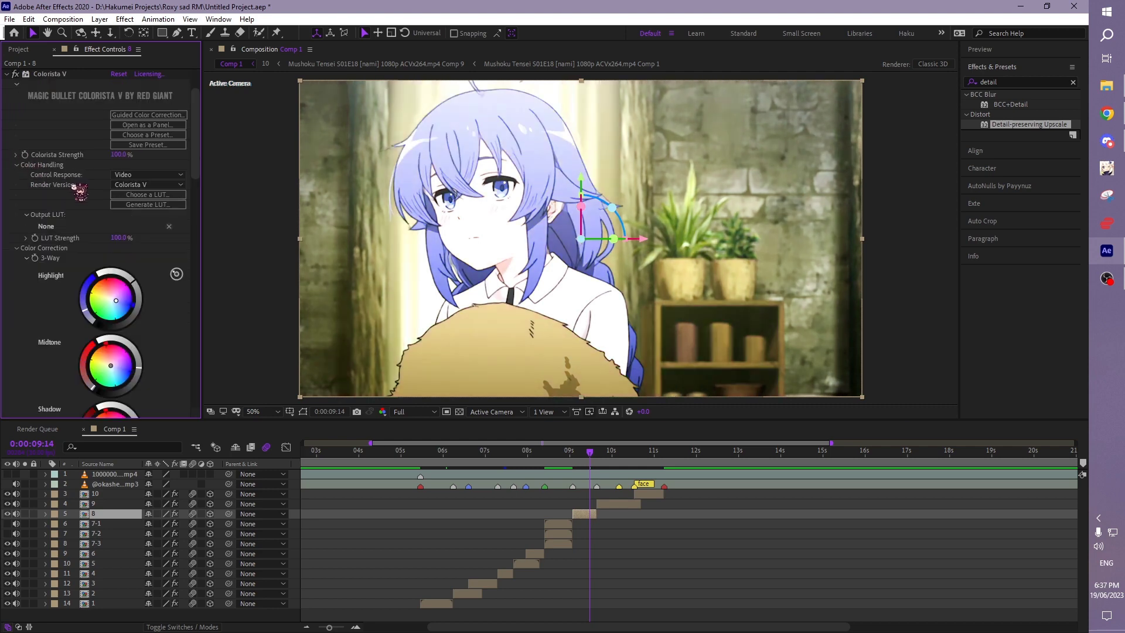
{"action": "left_click", "coordinate": [131, 279]}
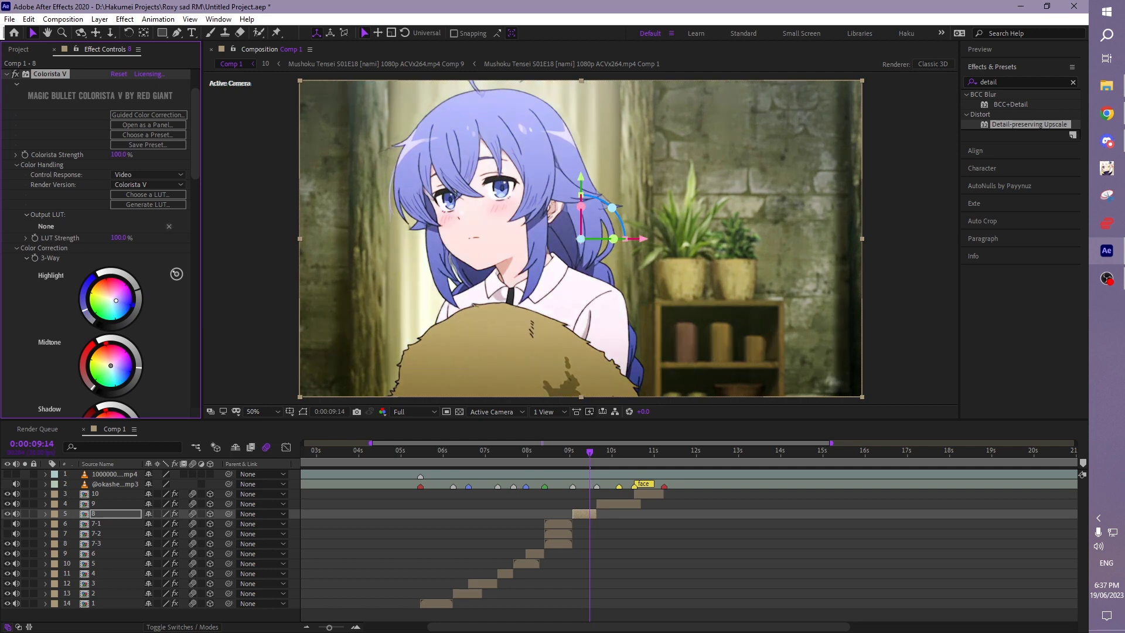
{"action": "scroll", "coordinate": [192, 243], "scroll_direction": "down", "scroll_amount": 3}
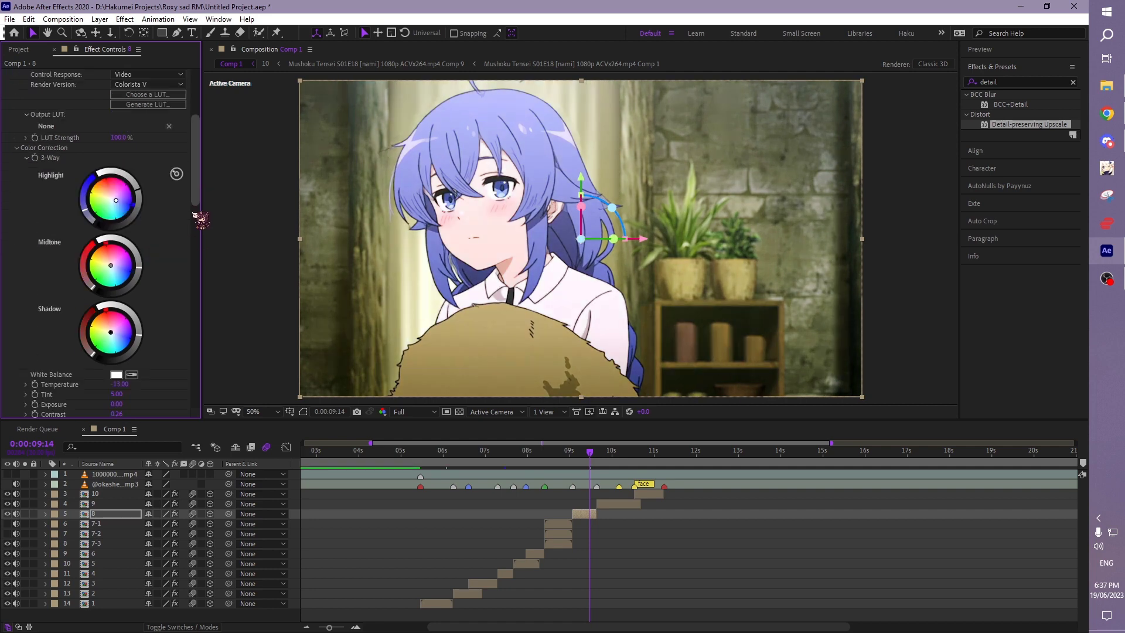
{"action": "scroll", "coordinate": [192, 243], "scroll_direction": "down", "scroll_amount": 2}
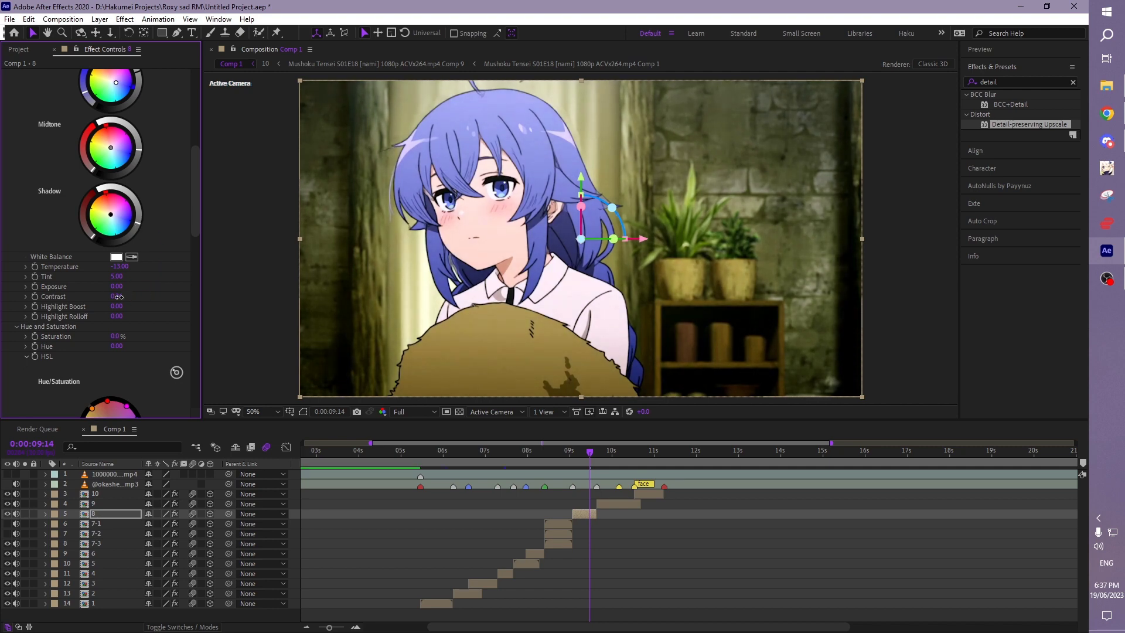
{"action": "left_click_drag", "start_coordinate": [117, 297], "coordinate": [126, 297]}
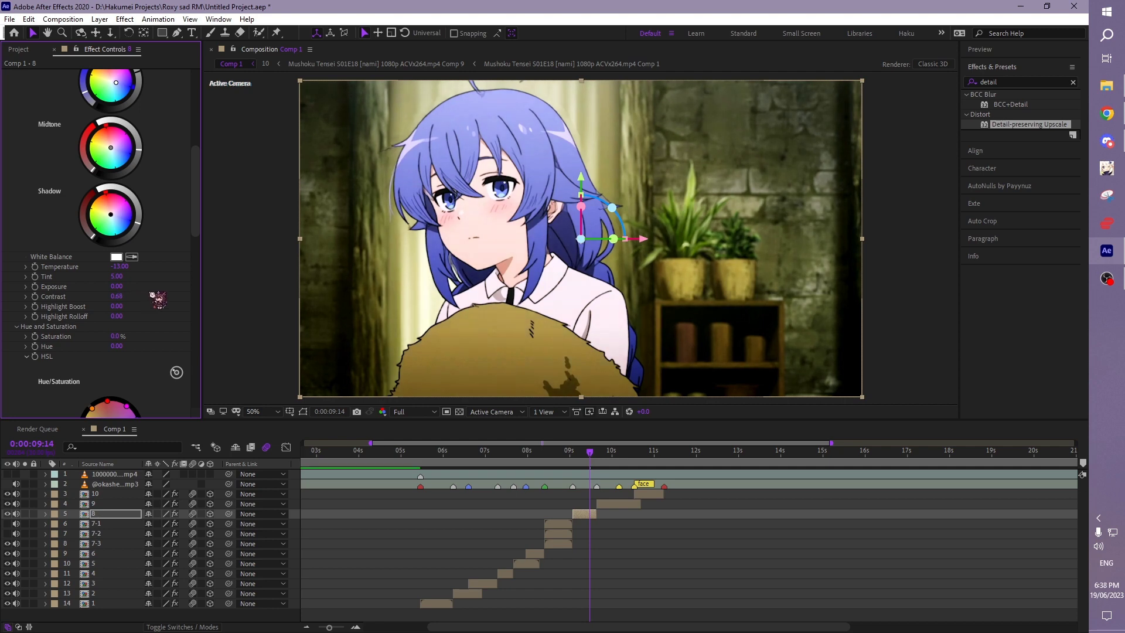
{"action": "left_click_drag", "start_coordinate": [196, 156], "coordinate": [196, 79]}
{"action": "left_click", "coordinate": [7, 144]}
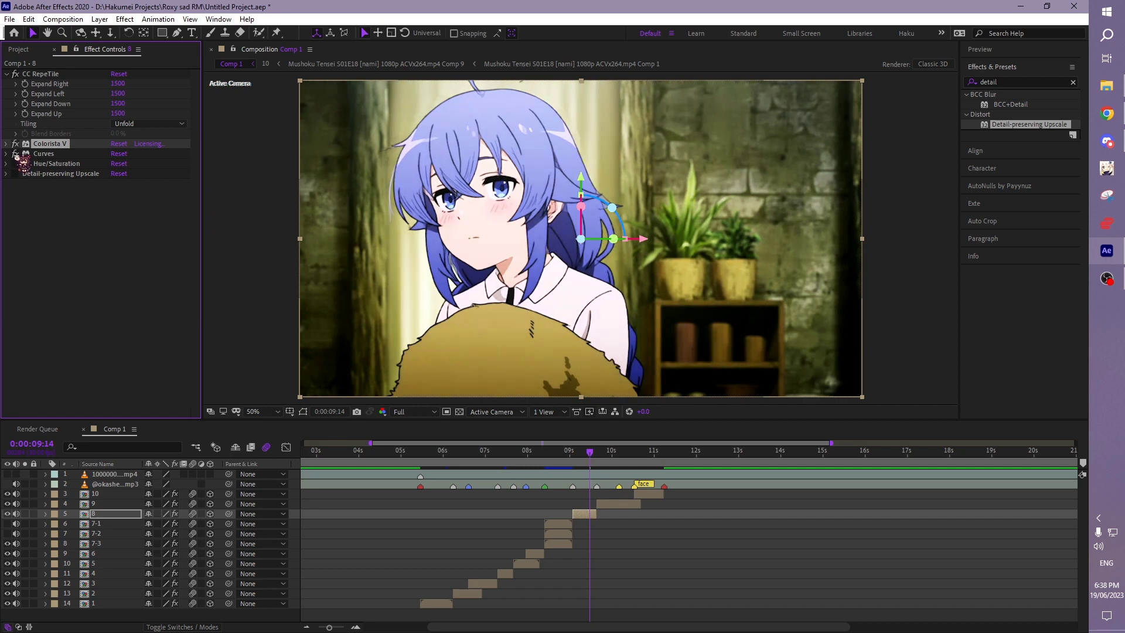
{"action": "left_click", "coordinate": [24, 168]}
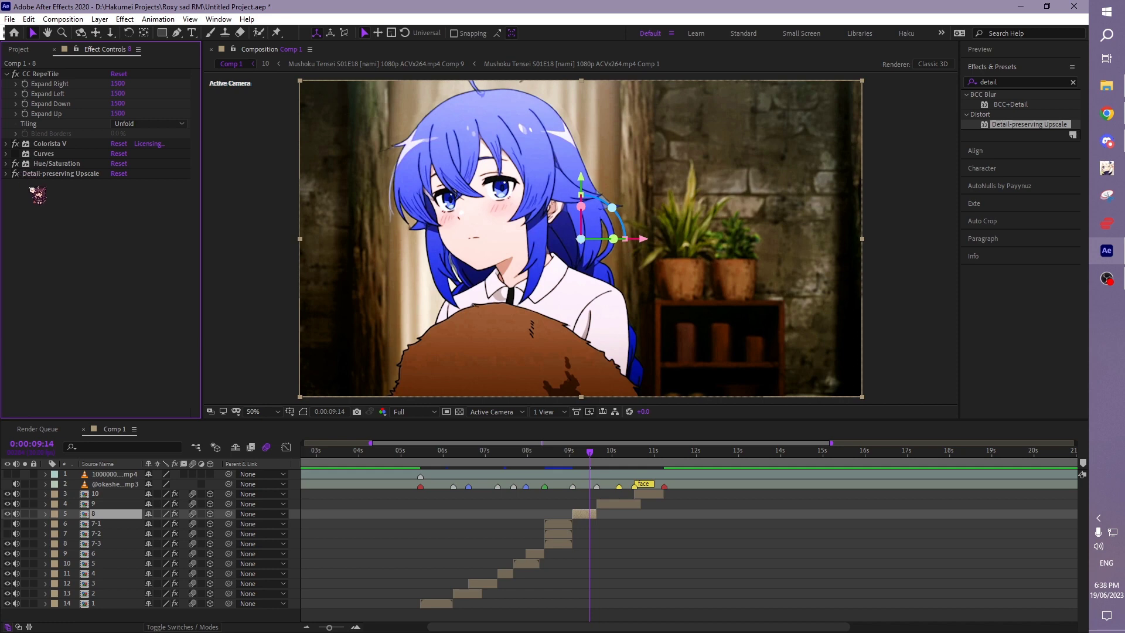
Step: At 0:00:10:05, paste clip 8's four grading effects onto clip 9
{"action": "left_click", "coordinate": [616, 457]}
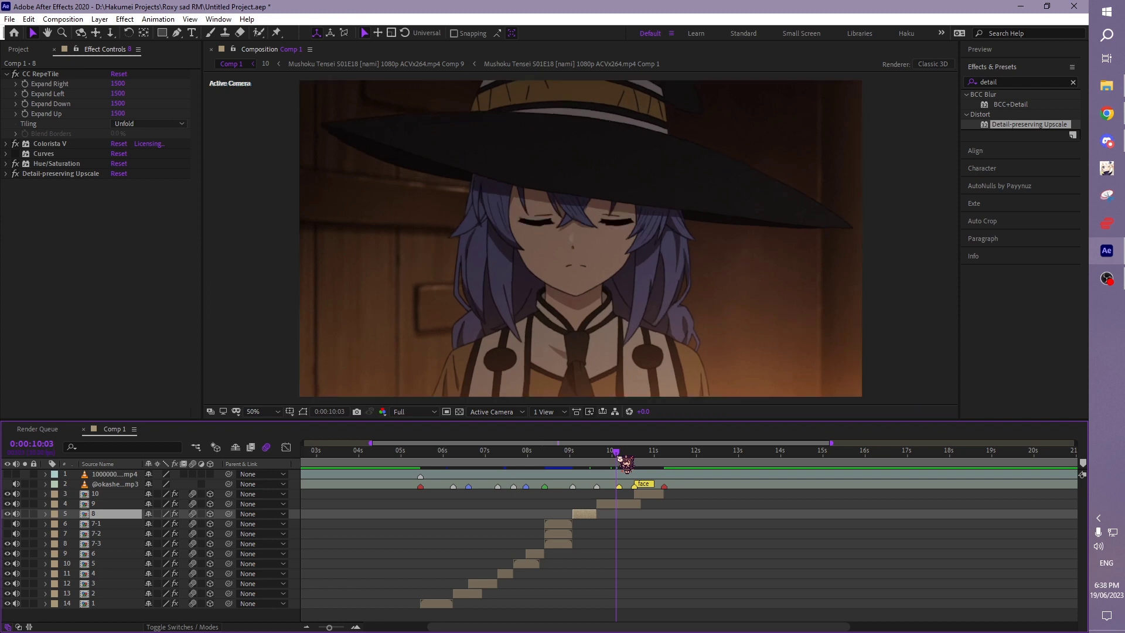
{"action": "left_click_drag", "start_coordinate": [619, 459], "coordinate": [622, 460]}
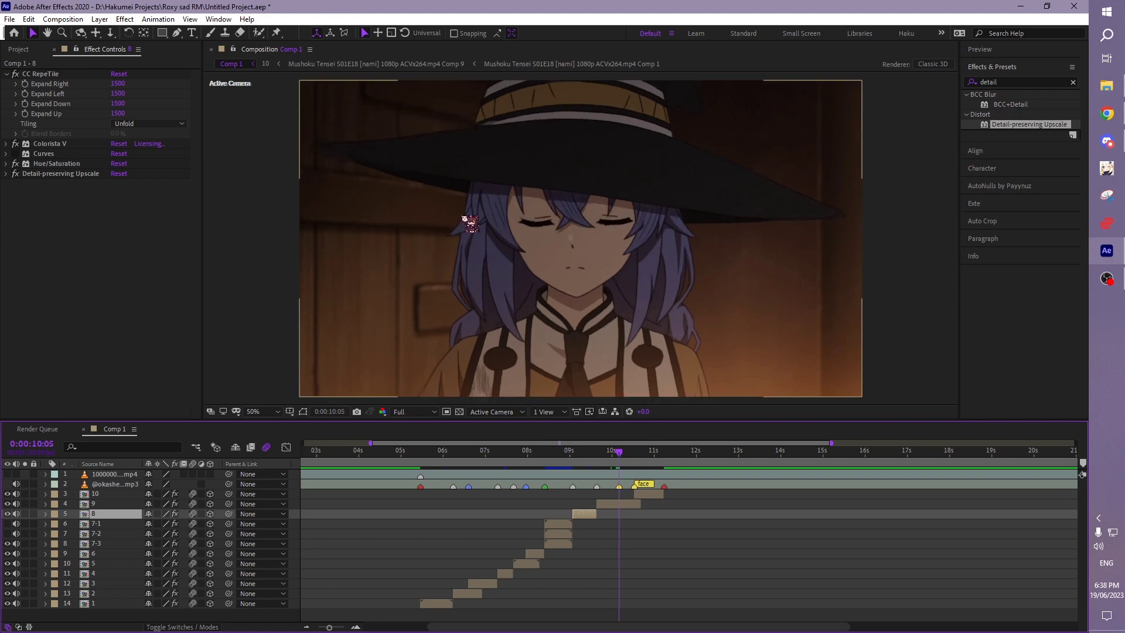
{"action": "left_click", "coordinate": [50, 144]}
{"action": "left_click", "coordinate": [59, 173], "text": "shift"}
{"action": "left_click", "coordinate": [626, 504]}
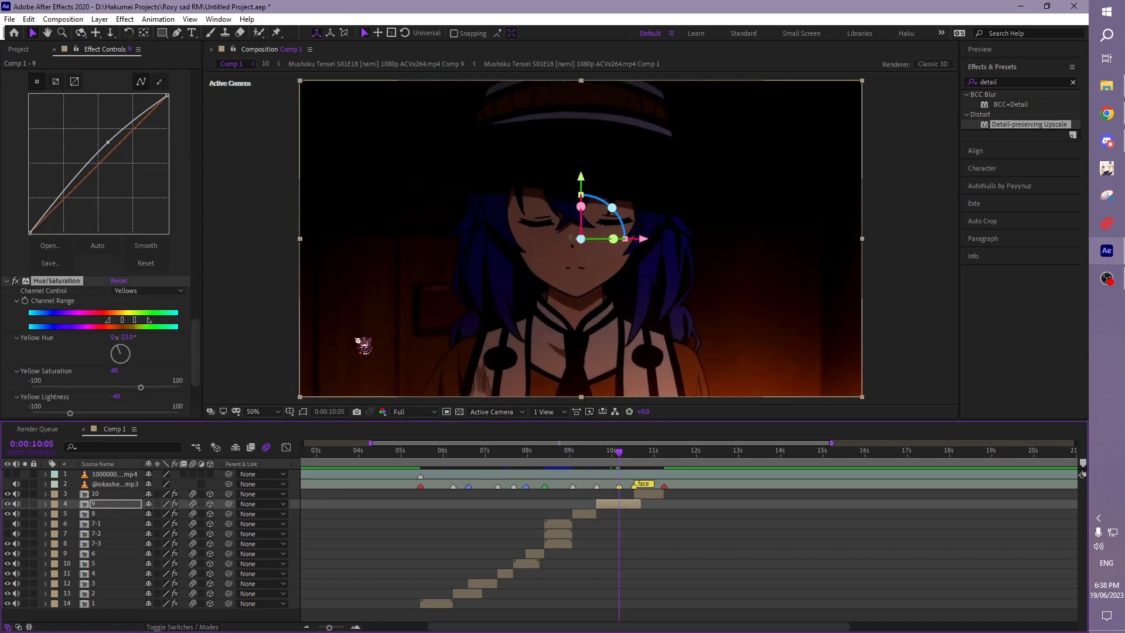
{"action": "left_click", "coordinate": [14, 285]}
{"action": "left_click", "coordinate": [11, 281]}
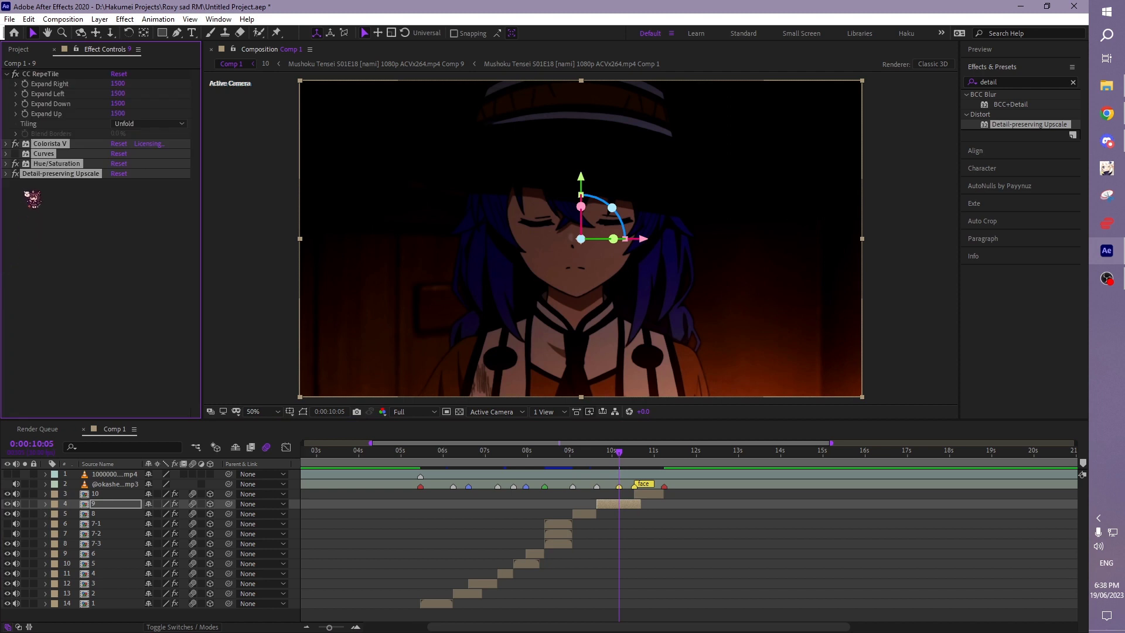
Step: Toggle clip 9's effects to compare the look and expand its Colorista V controls
{"action": "left_click", "coordinate": [14, 145]}
{"action": "left_click", "coordinate": [14, 145]}
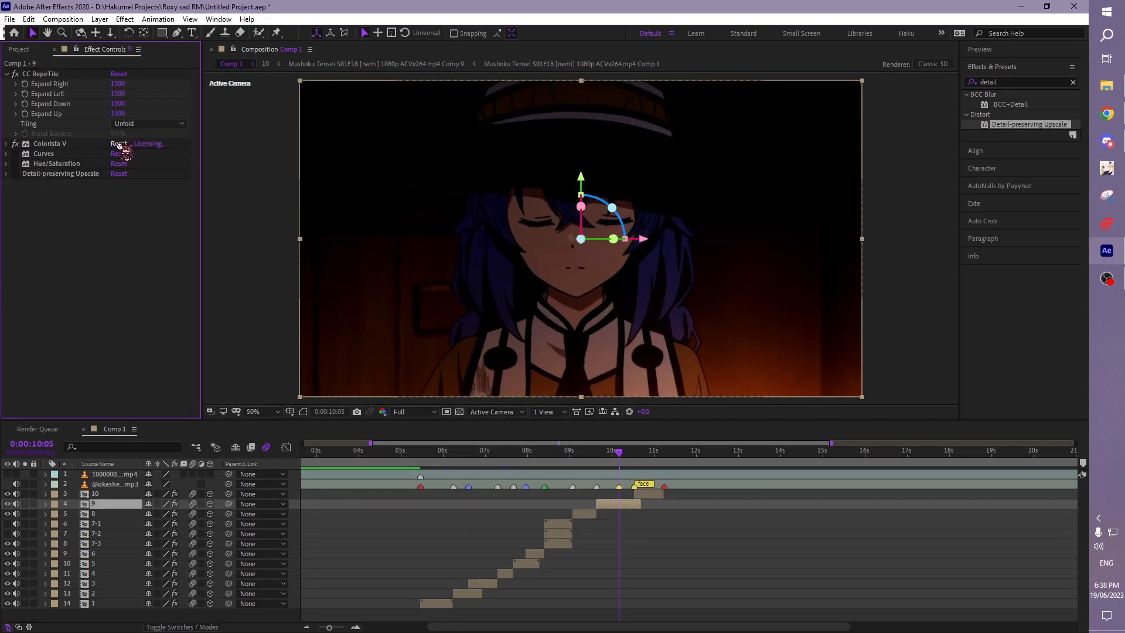
{"action": "left_click", "coordinate": [47, 143]}
{"action": "left_click", "coordinate": [16, 143]}
{"action": "left_click", "coordinate": [6, 143]}
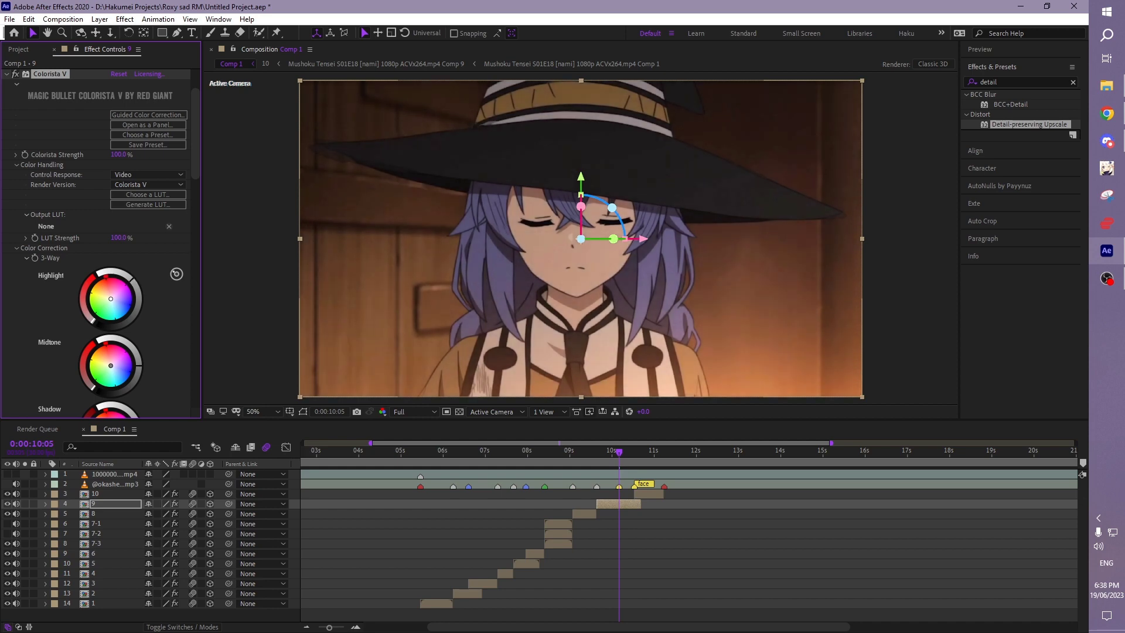
{"action": "left_click_drag", "start_coordinate": [195, 175], "coordinate": [195, 216]}
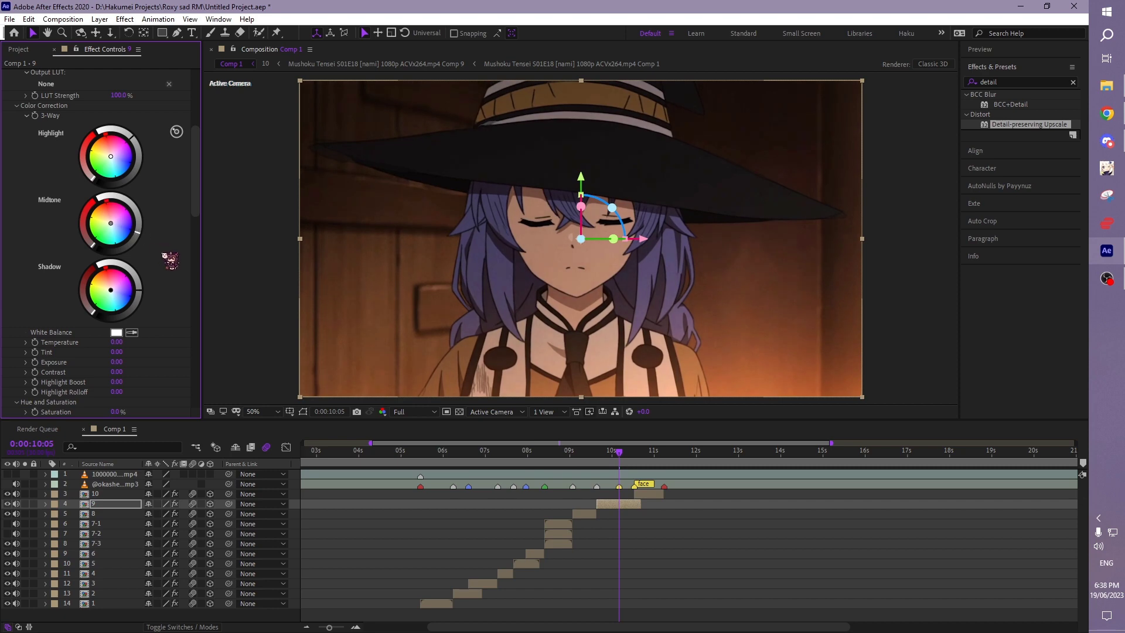
{"action": "scroll", "coordinate": [170, 260], "scroll_direction": "down", "scroll_amount": 1}
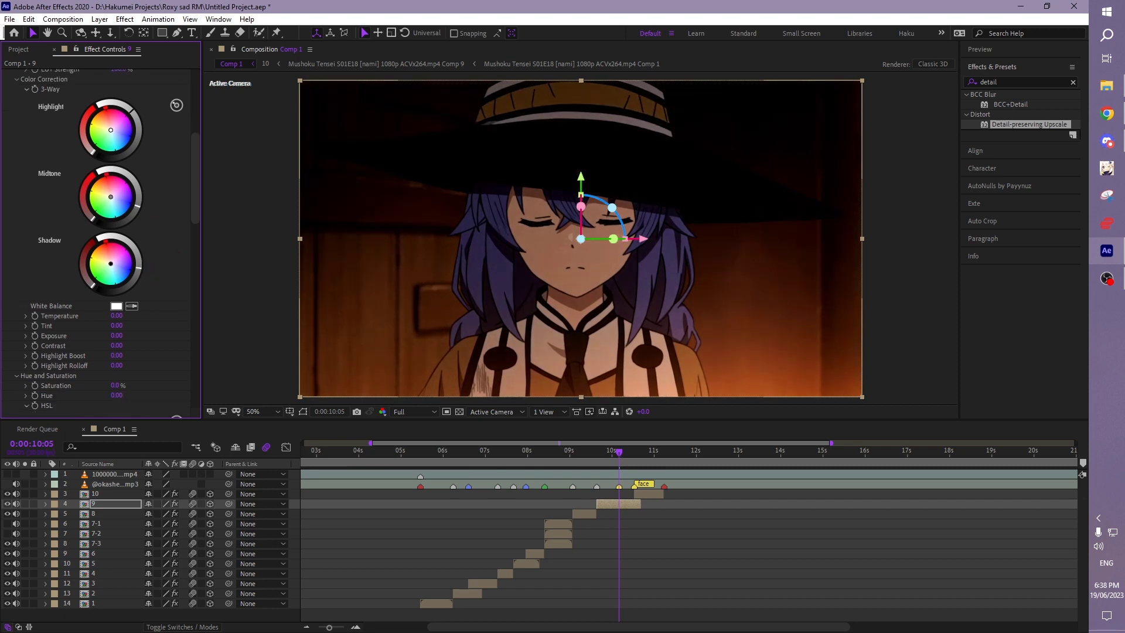
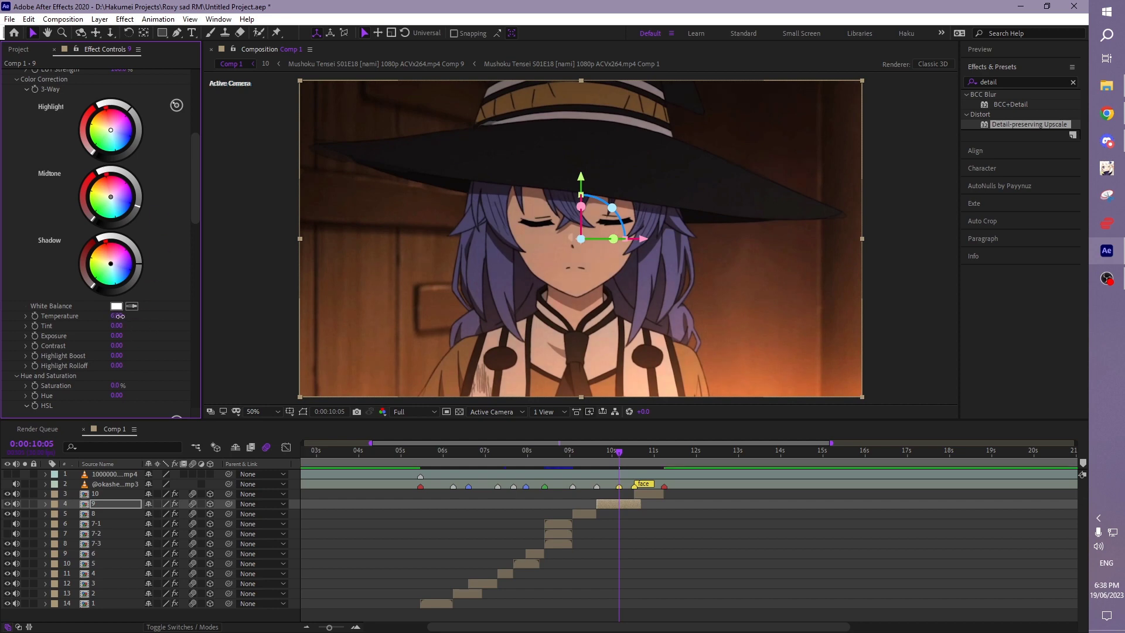
Step: Scrub Colorista V to Temperature -6, Tint -5 and Contrast 0.21
{"action": "left_click_drag", "start_coordinate": [120, 317], "coordinate": [124, 317]}
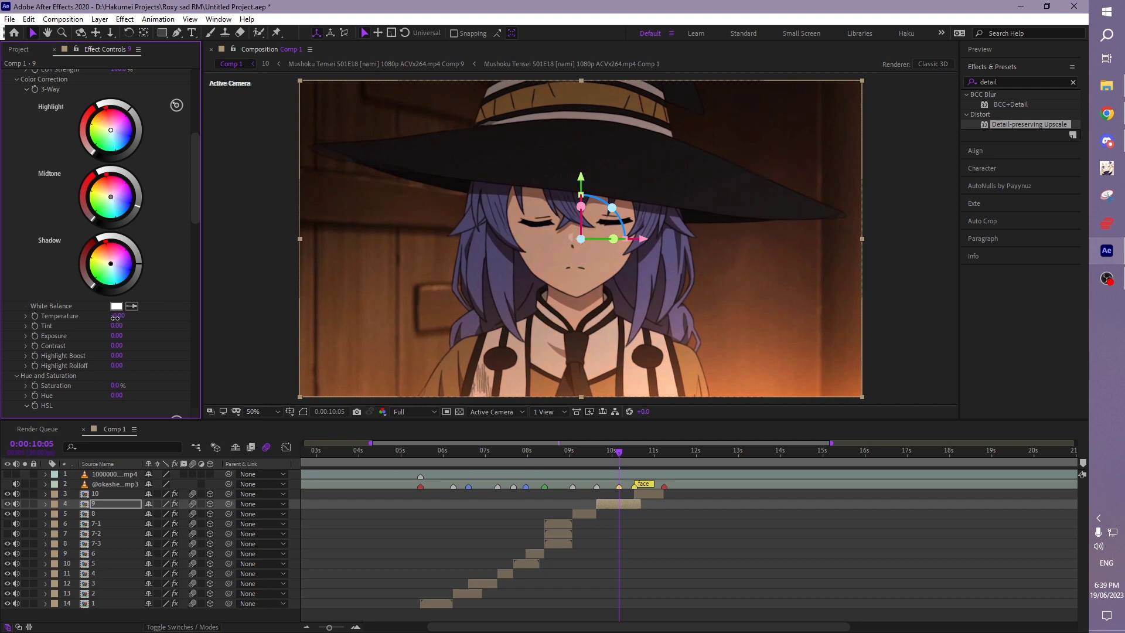
{"action": "left_click_drag", "start_coordinate": [116, 326], "coordinate": [121, 326]}
{"action": "scroll", "coordinate": [150, 343], "scroll_direction": "down", "scroll_amount": 1}
{"action": "left_click_drag", "start_coordinate": [118, 320], "coordinate": [124, 319]}
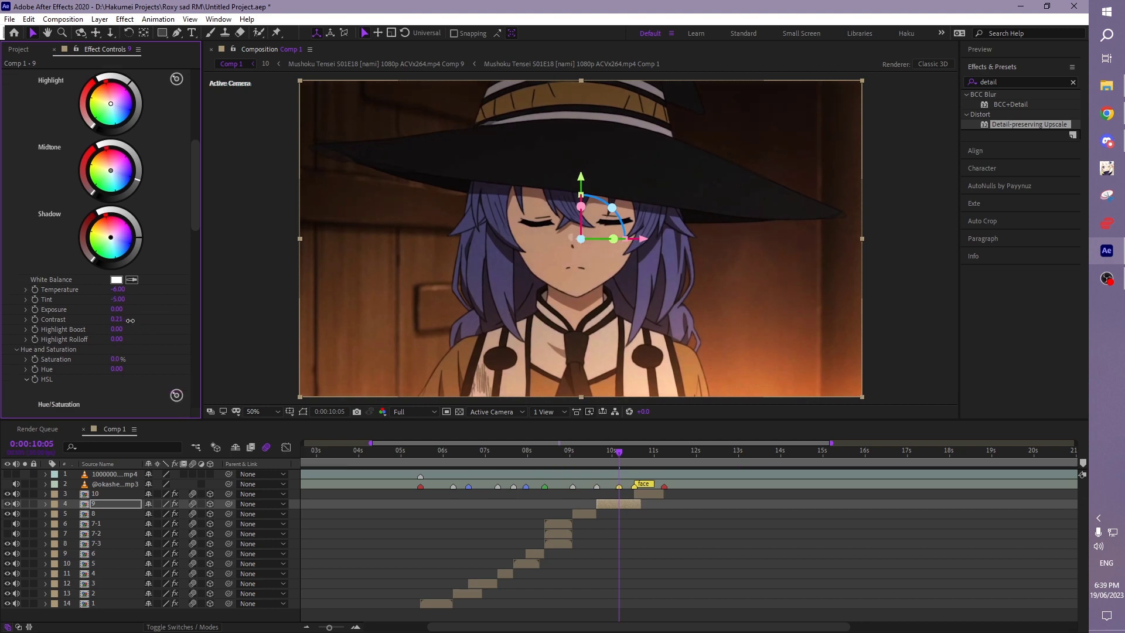
{"action": "scroll", "coordinate": [100, 234], "scroll_direction": "up", "scroll_amount": 8}
Step: Collapse Colorista V, disable Hue/Saturation, and straighten the Curves point back onto the diagonal
{"action": "left_click", "coordinate": [14, 144]}
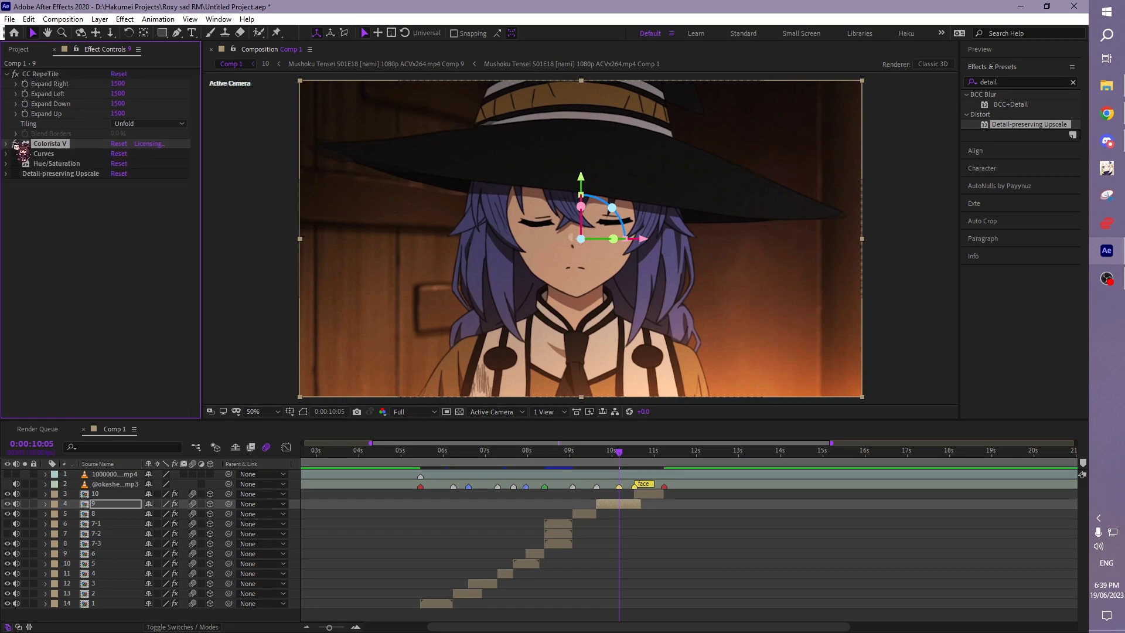
{"action": "left_click", "coordinate": [16, 164]}
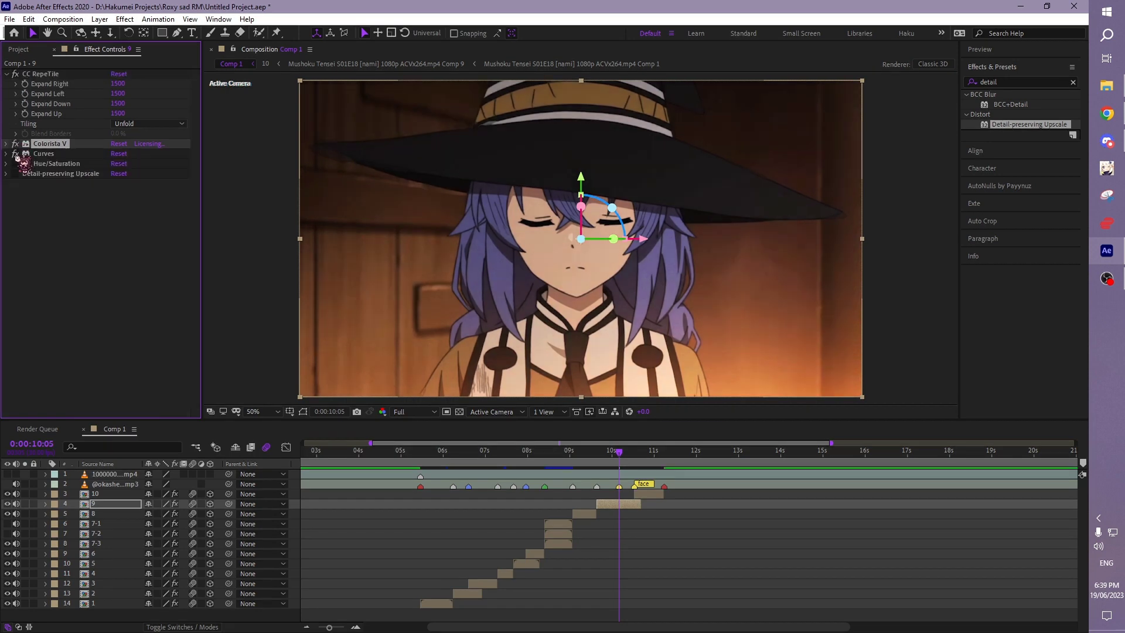
{"action": "left_click", "coordinate": [6, 153]}
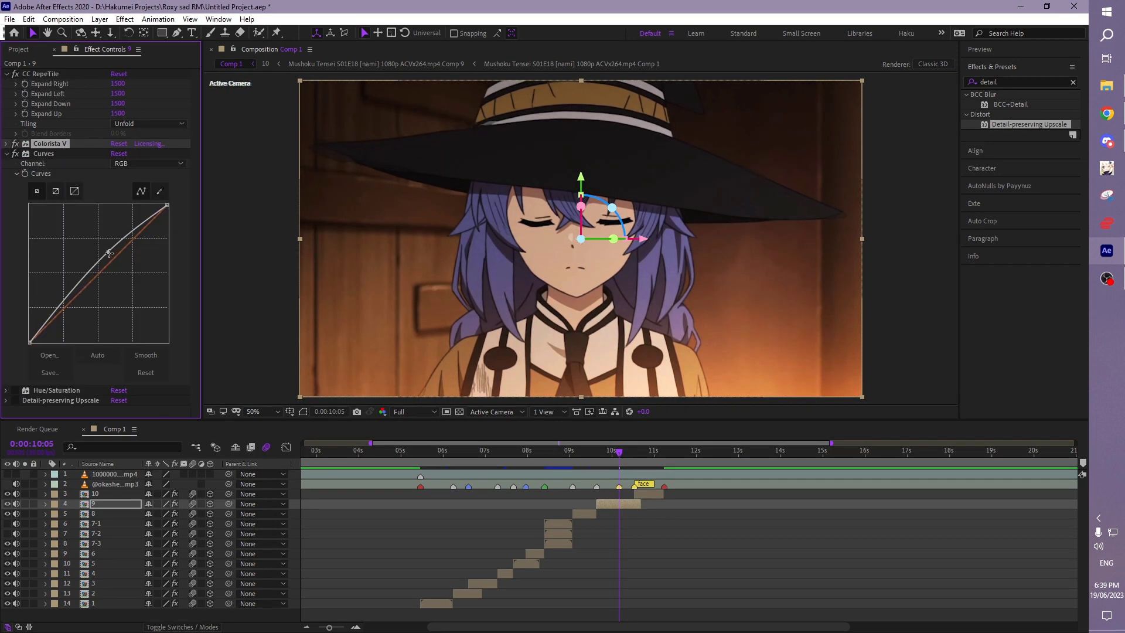
{"action": "left_click_drag", "start_coordinate": [109, 253], "coordinate": [113, 247]}
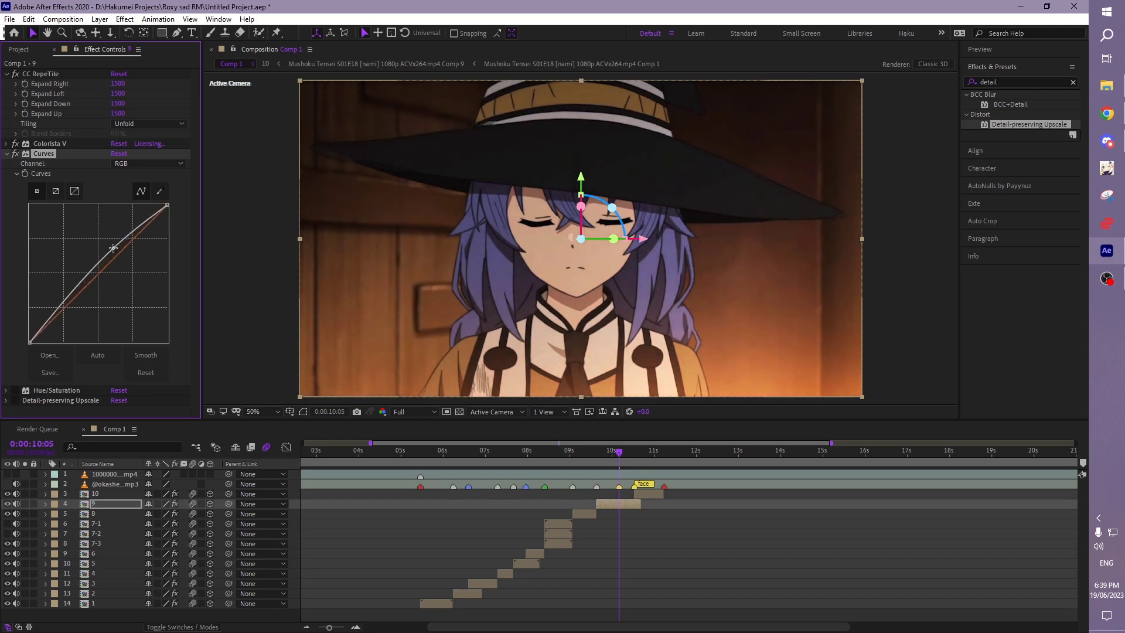
Step: Try lowering the red curve, undo it, and bend the RGB curve into a gentle S-shape
{"action": "key", "text": "Down"}
{"action": "left_click_drag", "start_coordinate": [77, 297], "coordinate": [90, 296]}
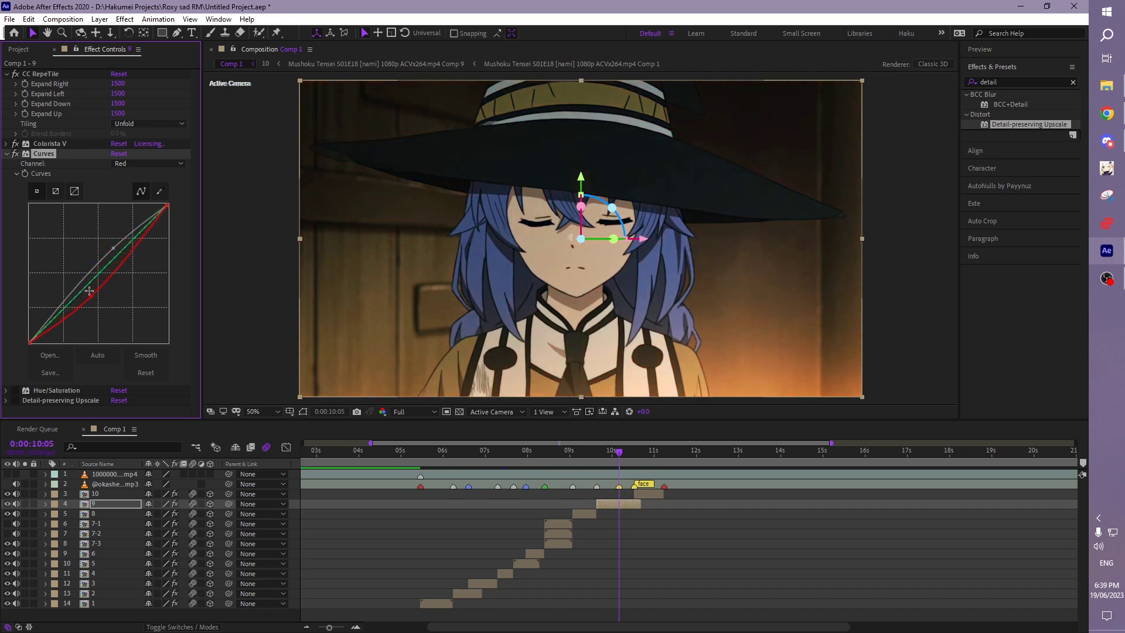
{"action": "key", "text": "ctrl+z"}
{"action": "key", "text": "ctrl+z"}
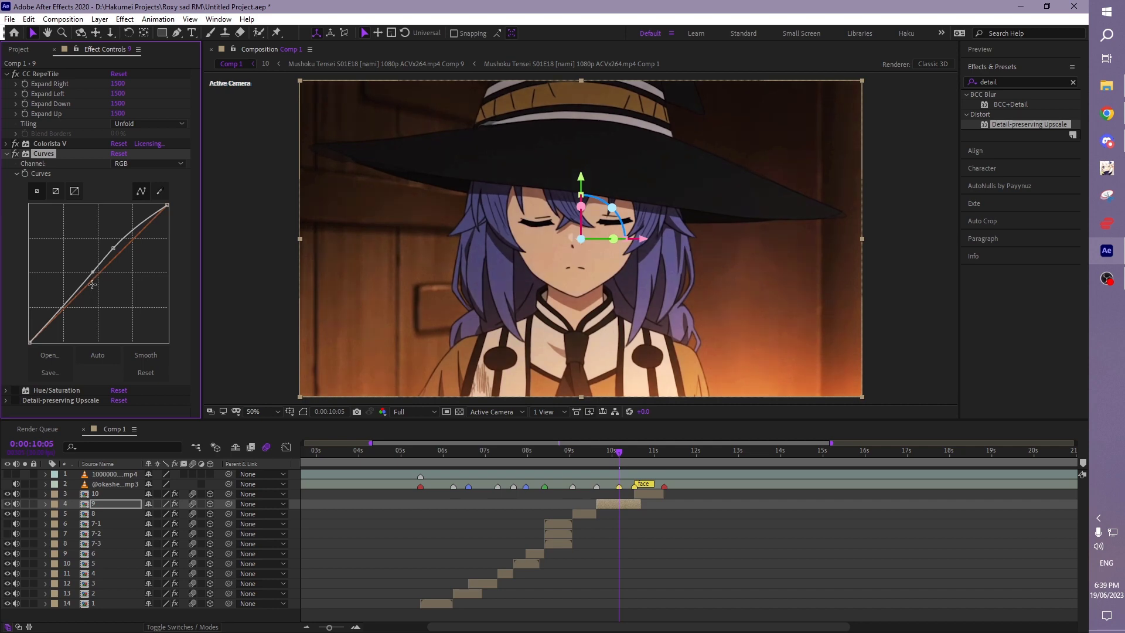
{"action": "key", "text": "ctrl+z"}
{"action": "left_click_drag", "start_coordinate": [81, 285], "coordinate": [85, 290]}
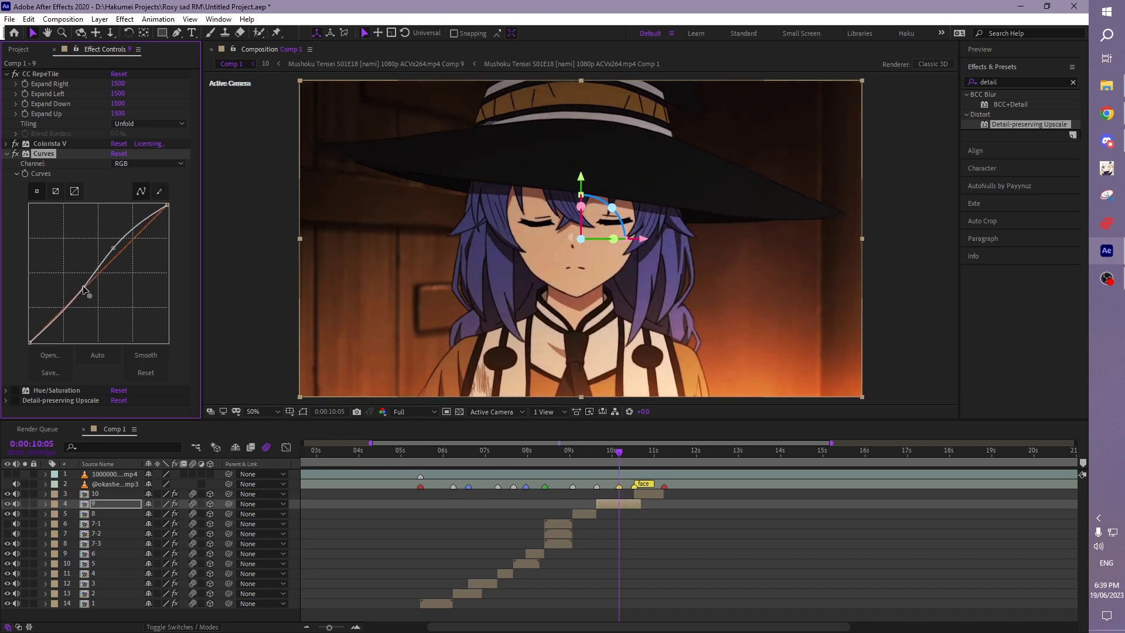
{"action": "left_click", "coordinate": [6, 153]}
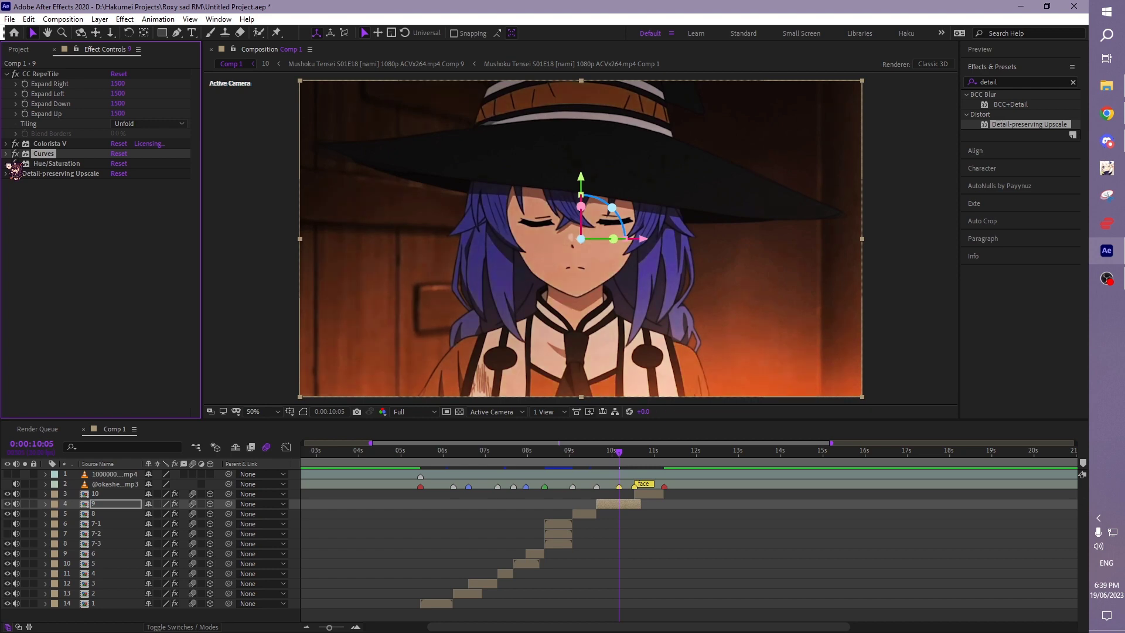
Step: Reset Hue/Saturation and raise the Blues channel saturation to 26
{"action": "left_click", "coordinate": [41, 165]}
{"action": "left_click", "coordinate": [7, 164]}
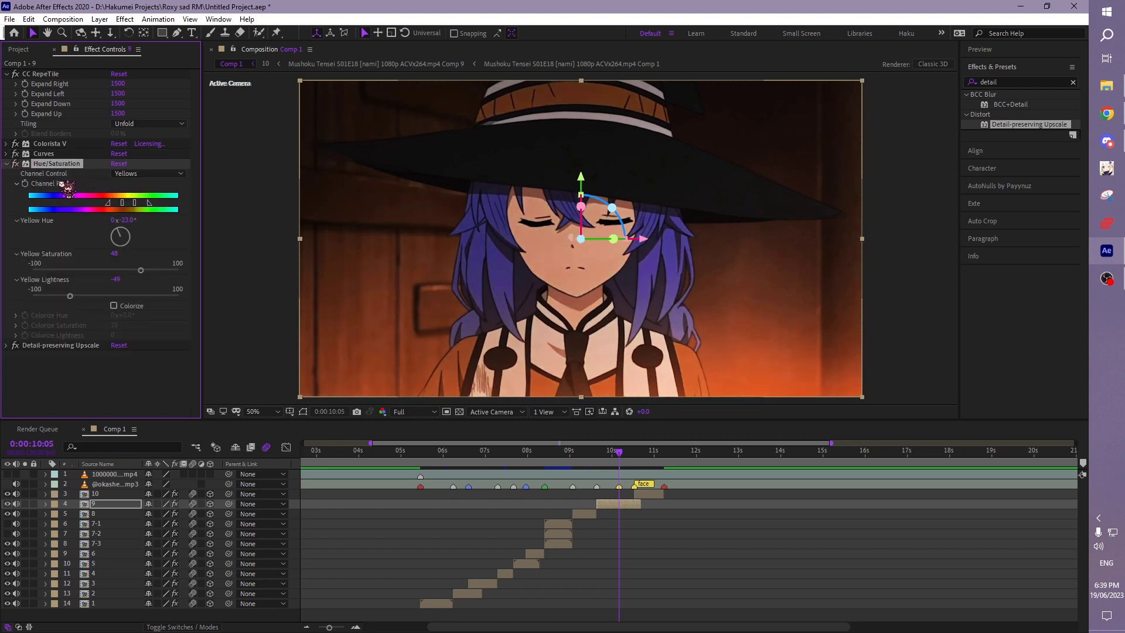
{"action": "left_click", "coordinate": [119, 164]}
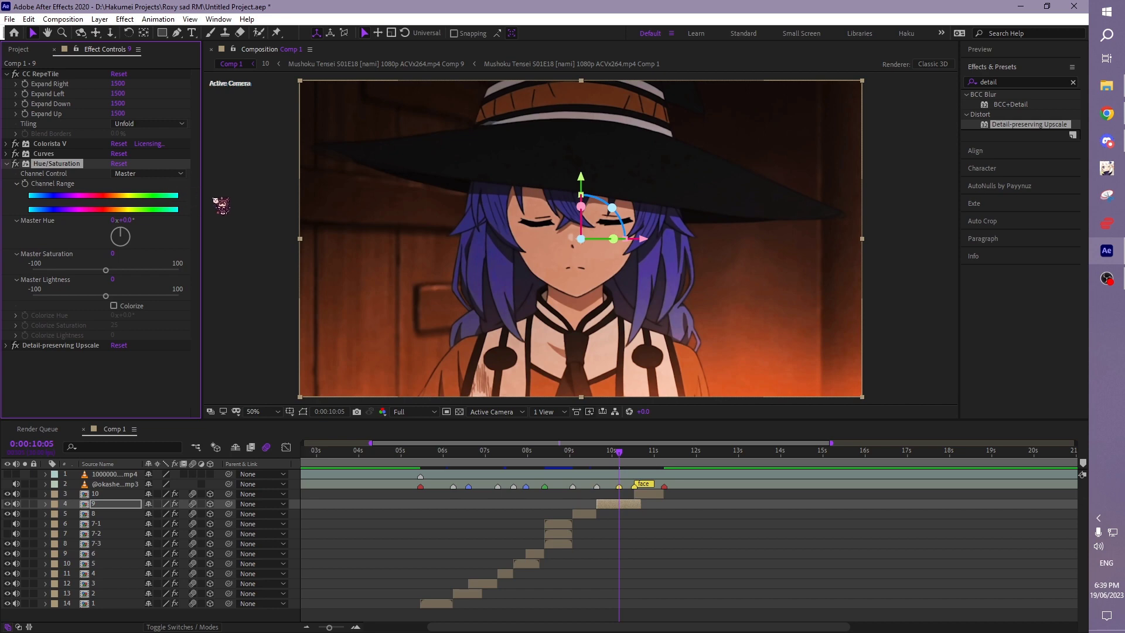
{"action": "left_click", "coordinate": [158, 173]}
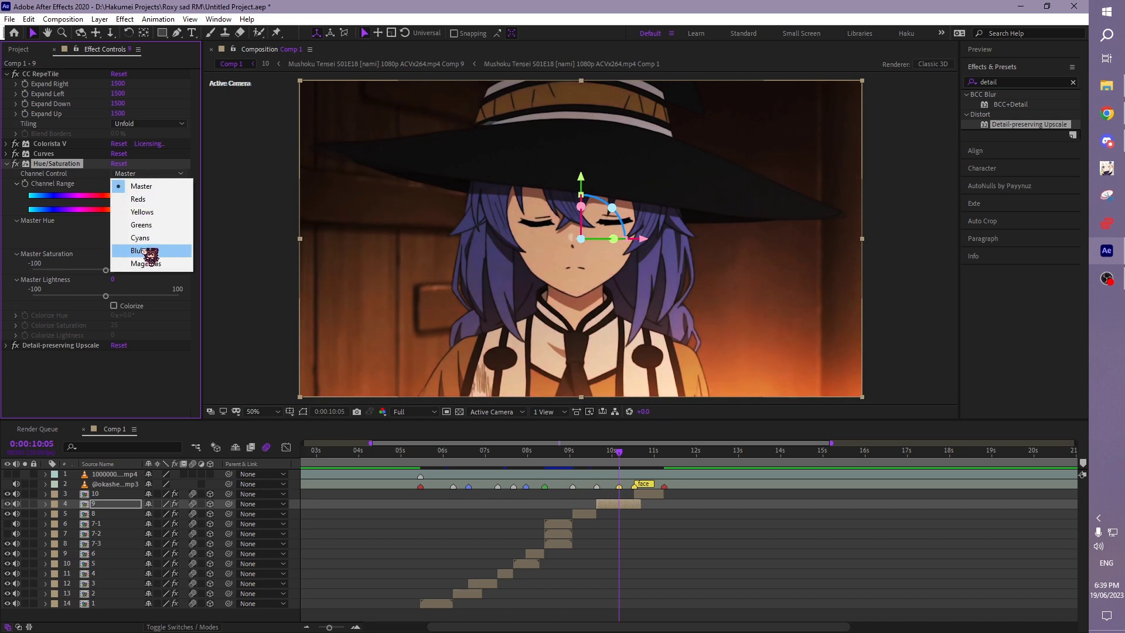
{"action": "left_click", "coordinate": [145, 251]}
{"action": "left_click", "coordinate": [147, 173]}
{"action": "left_click", "coordinate": [145, 250]}
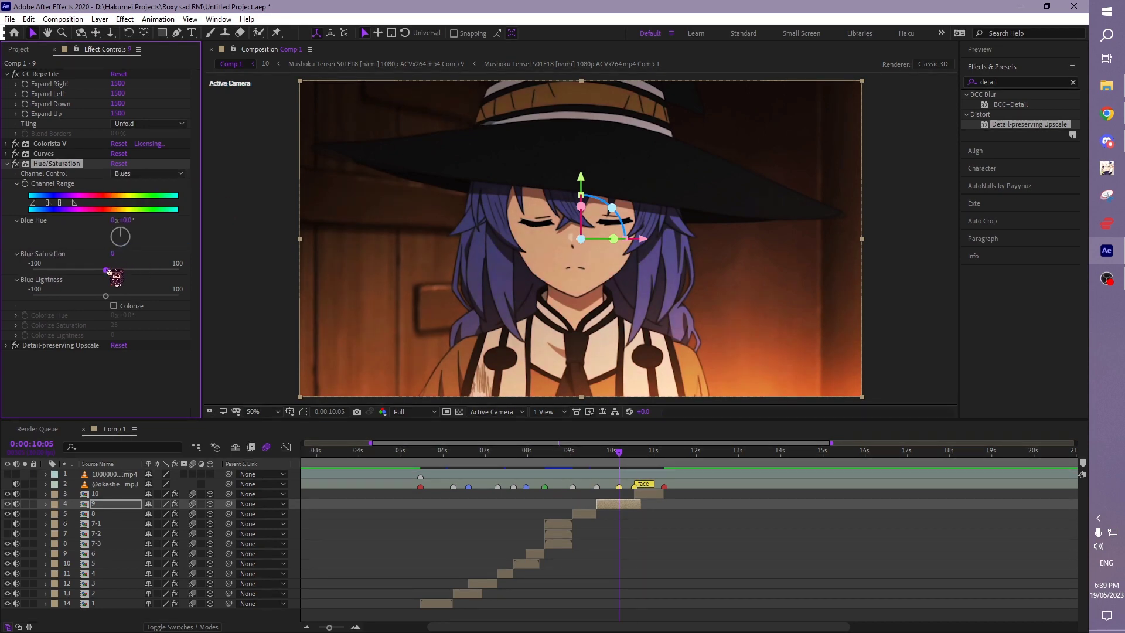
{"action": "left_click_drag", "start_coordinate": [106, 271], "coordinate": [135, 271]}
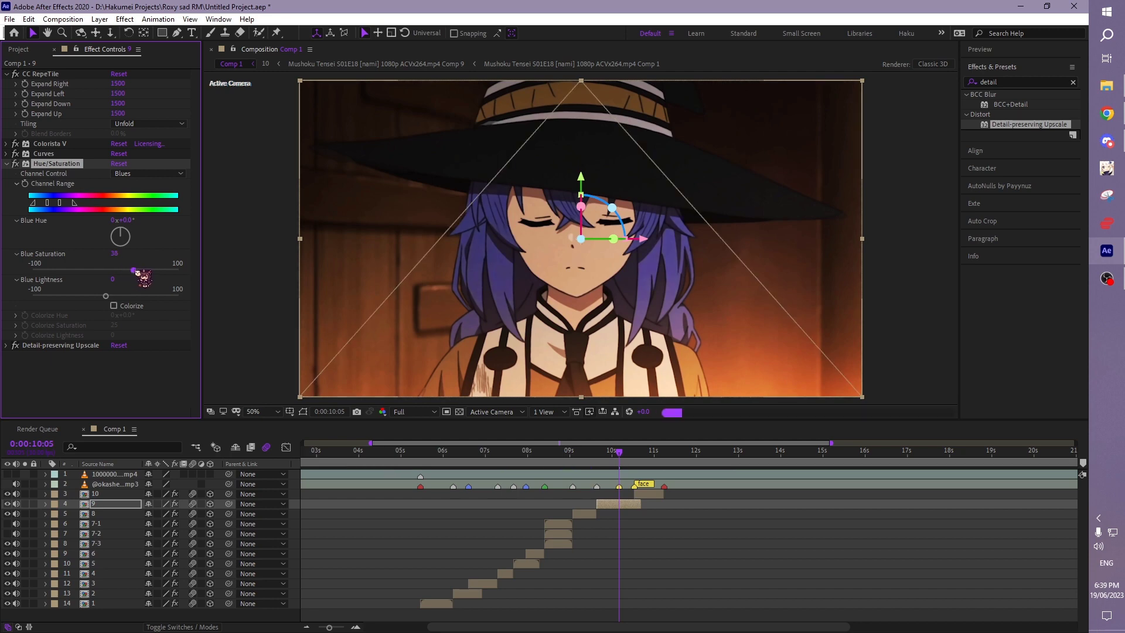
Step: Switch to the Yellows channel and set its saturation to 5
{"action": "left_click", "coordinate": [144, 173]}
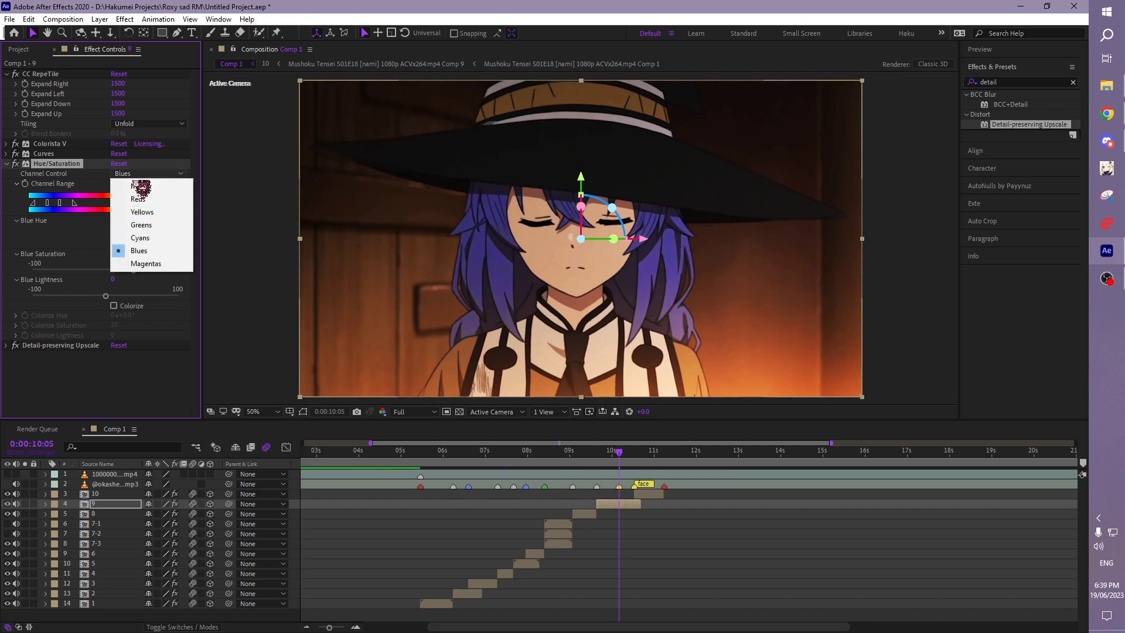
{"action": "left_click", "coordinate": [142, 212]}
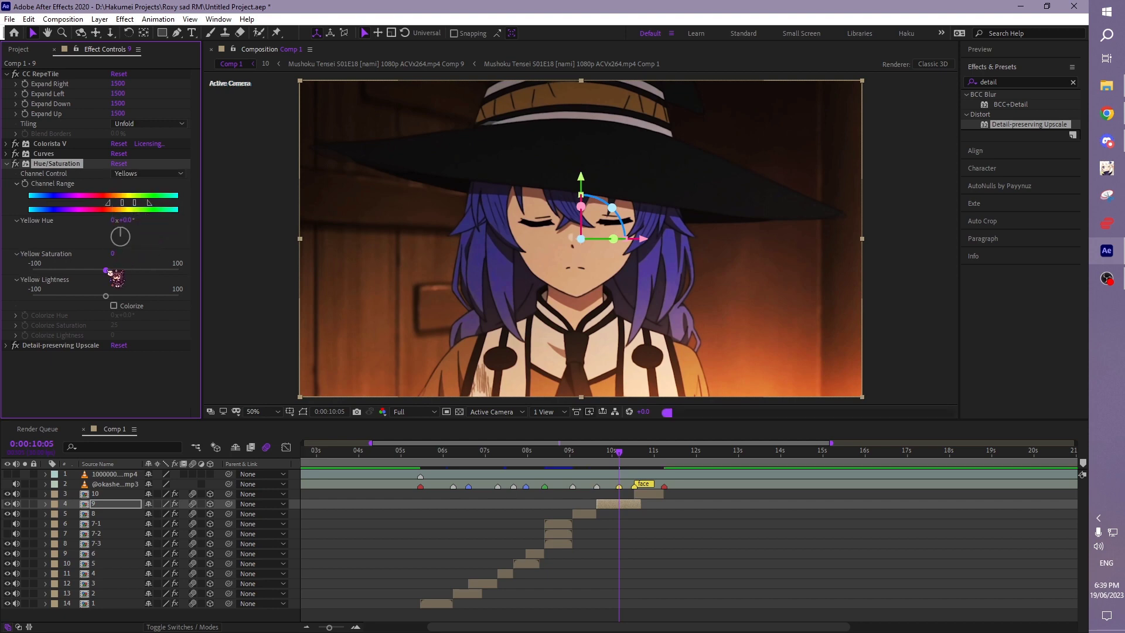
{"action": "left_click_drag", "start_coordinate": [105, 271], "coordinate": [36, 271]}
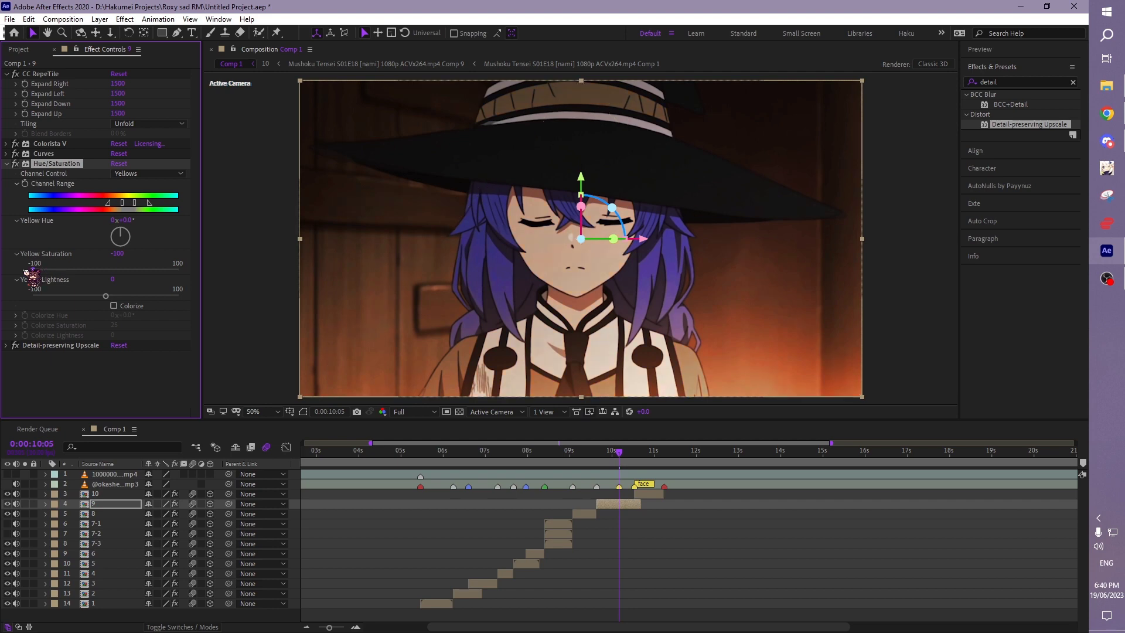
{"action": "mouse_move", "coordinate": [32, 271]}
{"action": "left_mouse_down"}
{"action": "mouse_move", "coordinate": [176, 273]}
{"action": "mouse_move", "coordinate": [113, 276]}
{"action": "left_mouse_up"}
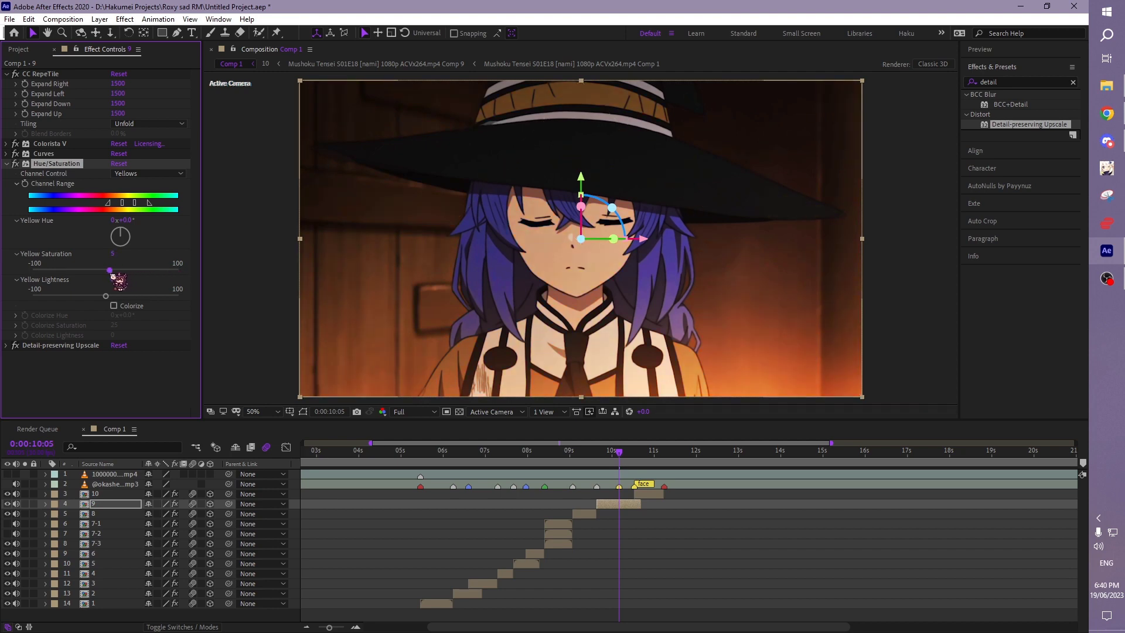
Step: Preview at Quarter resolution and shift the Yellow Hue slightly warmer
{"action": "left_click", "coordinate": [414, 411]}
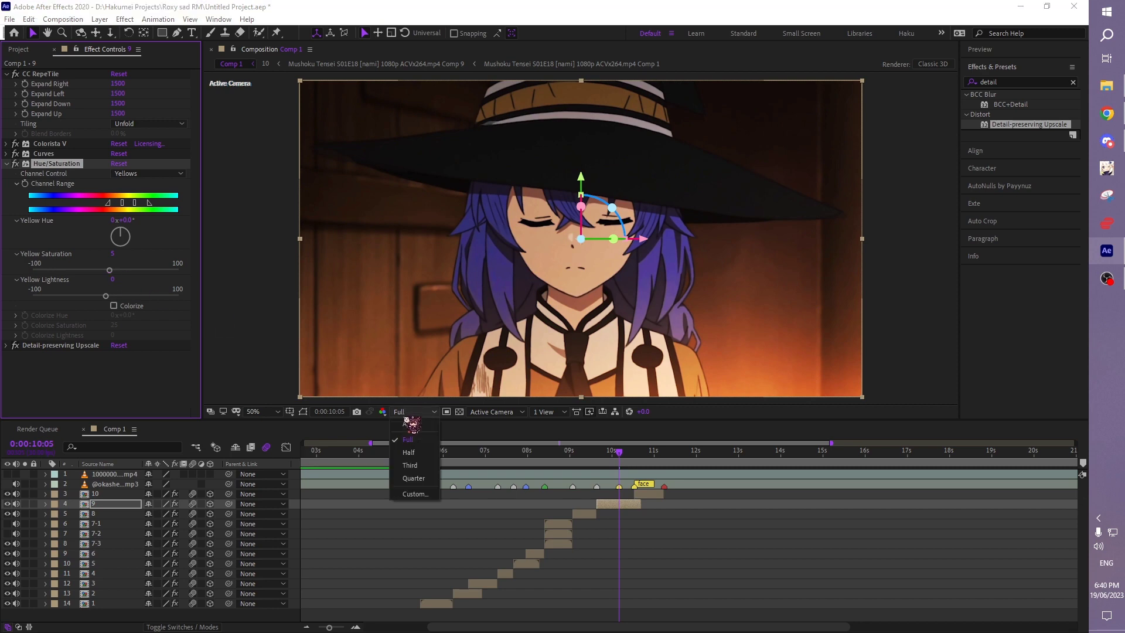
{"action": "left_click", "coordinate": [418, 483]}
{"action": "left_click", "coordinate": [134, 221]}
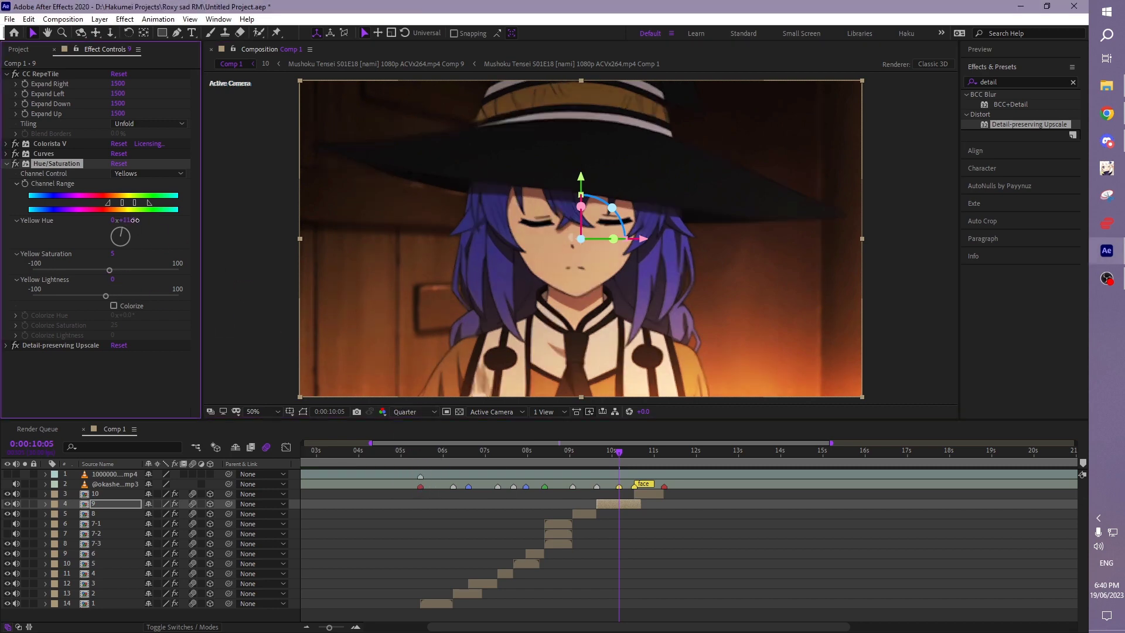
{"action": "mouse_move", "coordinate": [134, 221]}
{"action": "left_mouse_down"}
{"action": "mouse_move", "coordinate": [149, 223]}
{"action": "mouse_move", "coordinate": [124, 219]}
{"action": "mouse_move", "coordinate": [133, 219]}
{"action": "left_mouse_up"}
Step: Set the Reds channel to Hue -6°, Saturation -29 and Lightness -6
{"action": "left_click", "coordinate": [150, 174]}
{"action": "left_click", "coordinate": [154, 159]}
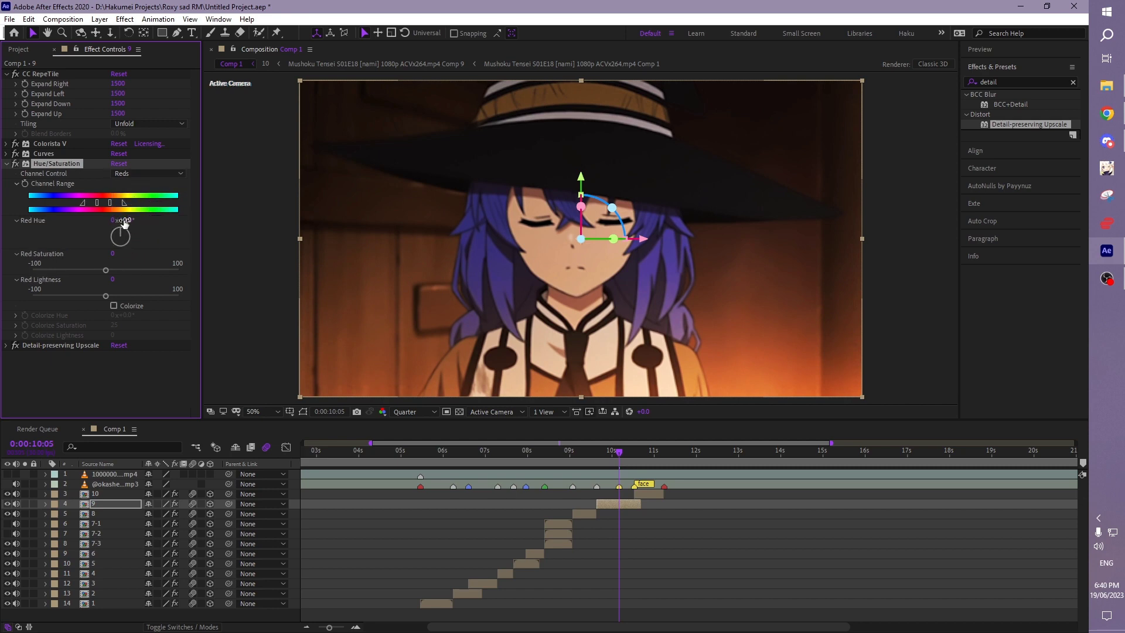
{"action": "left_click_drag", "start_coordinate": [123, 222], "coordinate": [123, 220]}
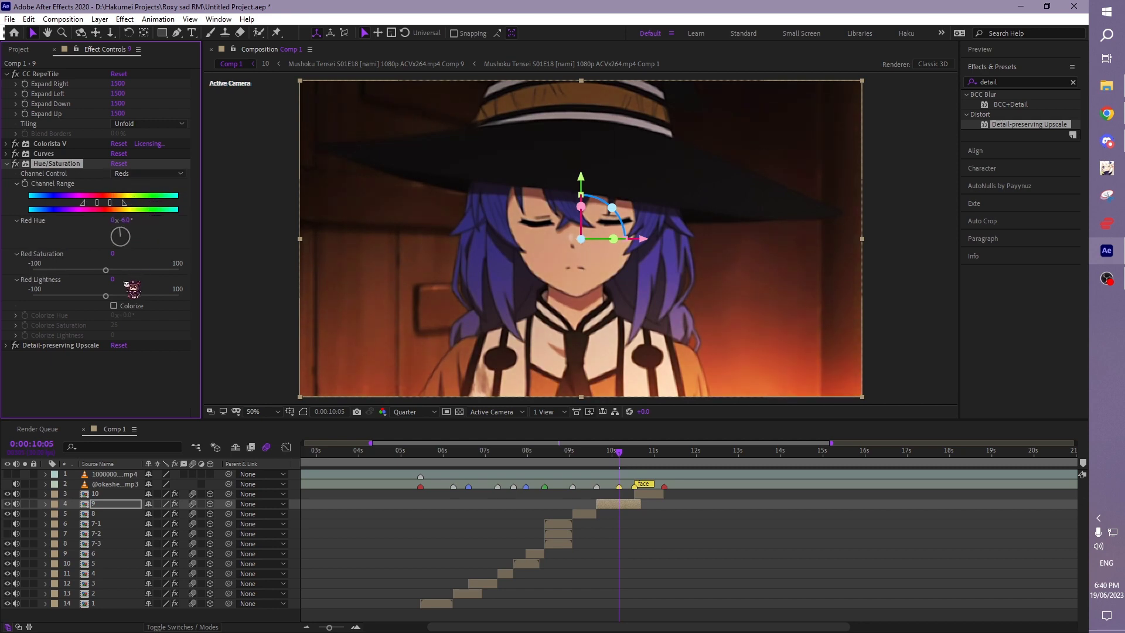
{"action": "mouse_move", "coordinate": [106, 270]}
{"action": "left_mouse_down"}
{"action": "mouse_move", "coordinate": [92, 271]}
{"action": "mouse_move", "coordinate": [133, 296]}
{"action": "mouse_move", "coordinate": [122, 296]}
{"action": "left_mouse_up"}
{"action": "left_click_drag", "start_coordinate": [112, 296], "coordinate": [113, 296]}
Step: Return the preview to Full resolution, collapse Hue/Saturation, and toggle the grading effects to compare
{"action": "left_click", "coordinate": [415, 412]}
{"action": "left_click", "coordinate": [421, 427]}
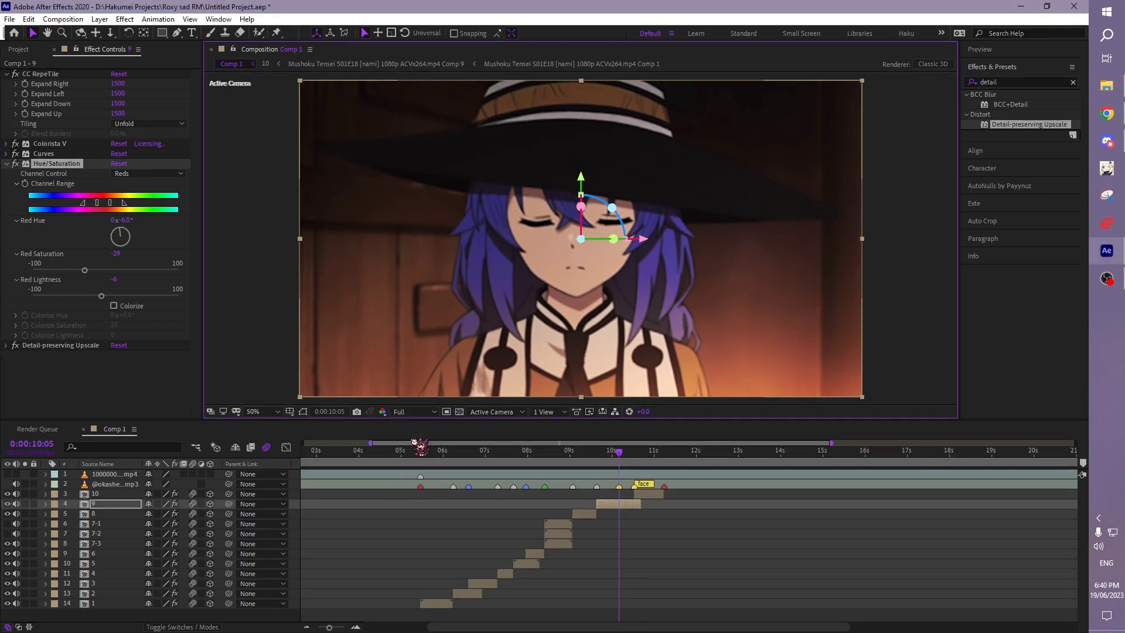
{"action": "left_click", "coordinate": [7, 164]}
{"action": "mouse_move", "coordinate": [16, 145]}
{"action": "left_mouse_down"}
{"action": "mouse_move", "coordinate": [18, 185]}
{"action": "mouse_move", "coordinate": [17, 145]}
{"action": "left_mouse_up"}
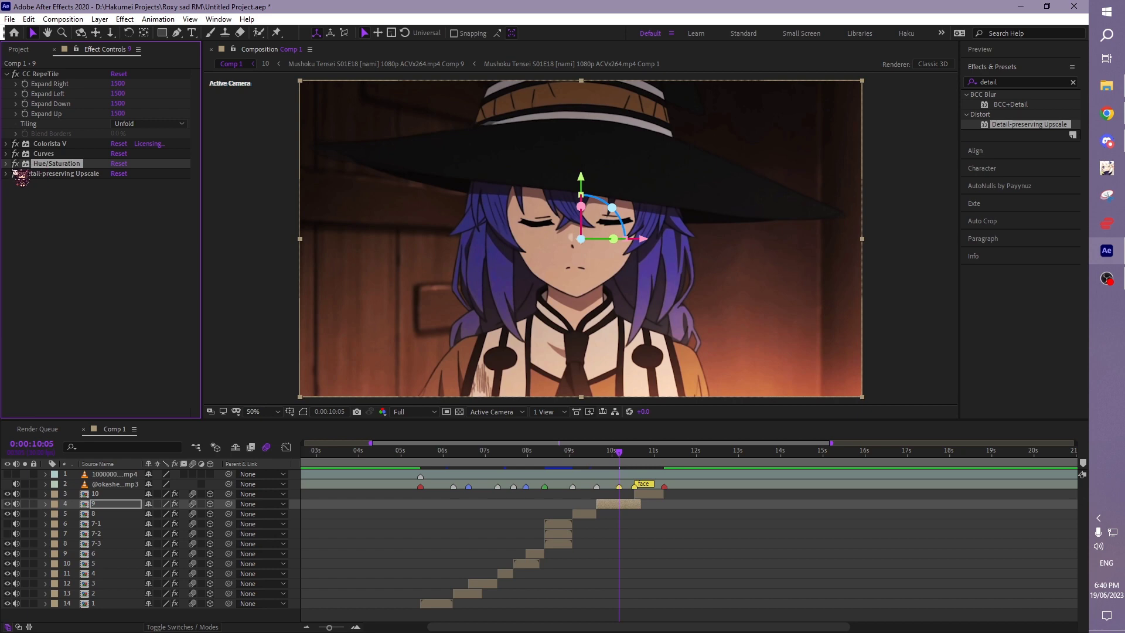
{"action": "left_click", "coordinate": [58, 145]}
{"action": "left_click", "coordinate": [60, 175], "text": "shift"}
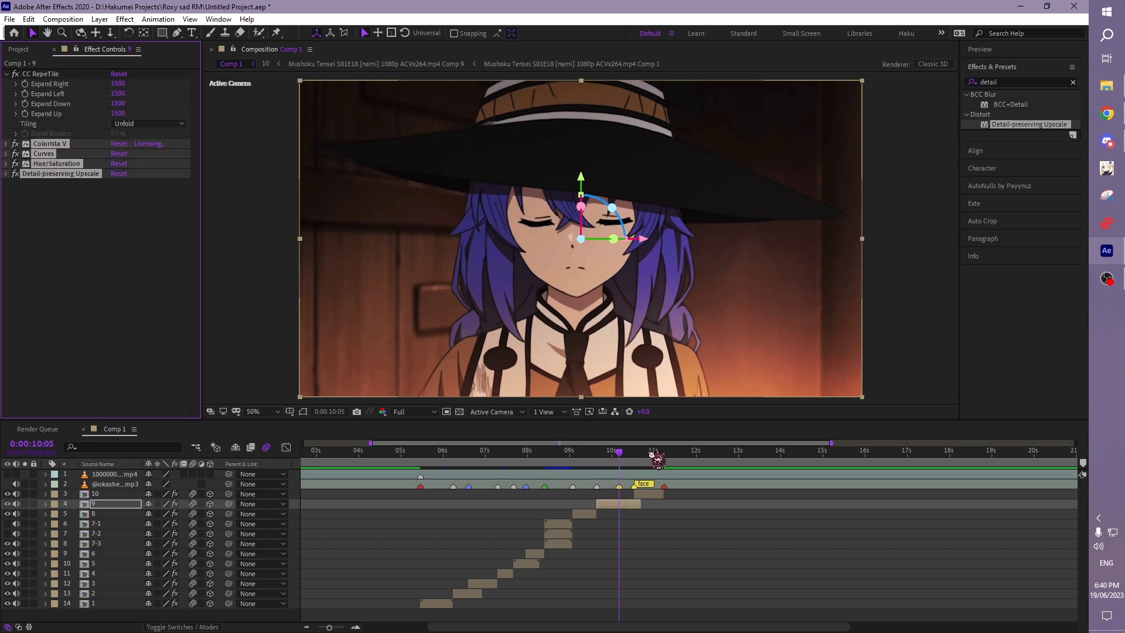
{"action": "left_click_drag", "start_coordinate": [649, 451], "coordinate": [654, 451]}
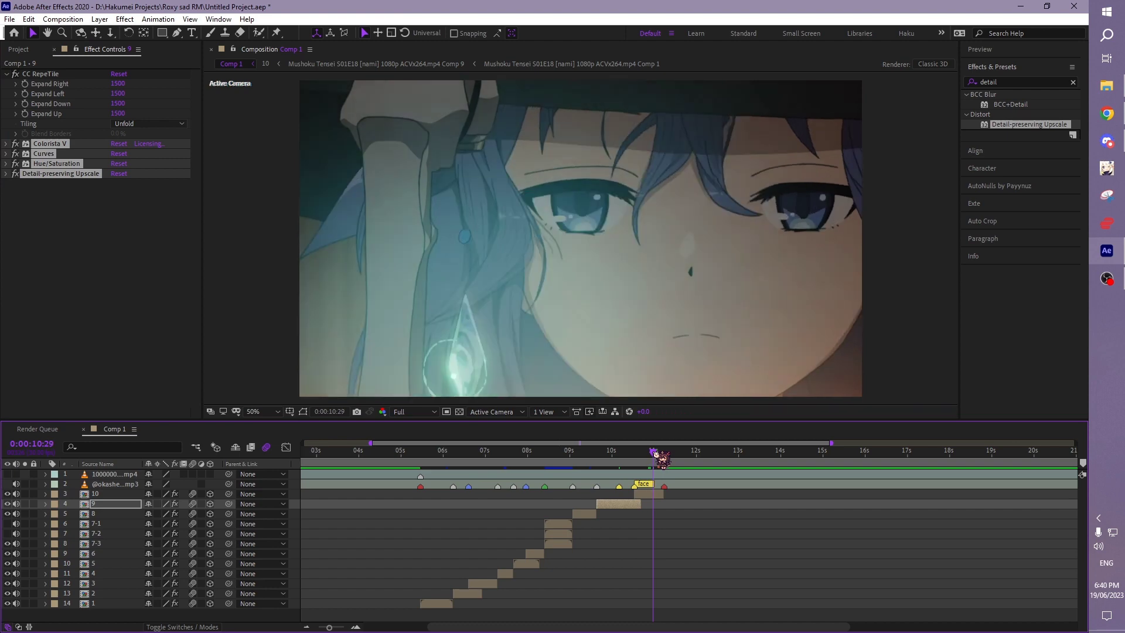
{"action": "left_click", "coordinate": [656, 496]}
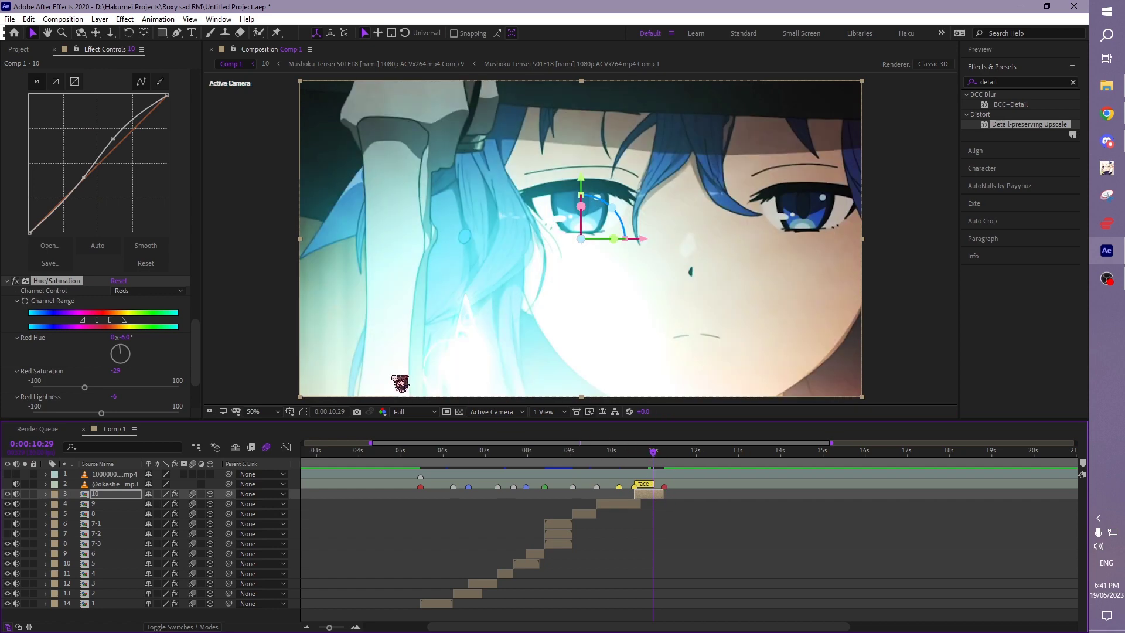
{"action": "left_click", "coordinate": [16, 289]}
{"action": "left_click", "coordinate": [75, 306]}
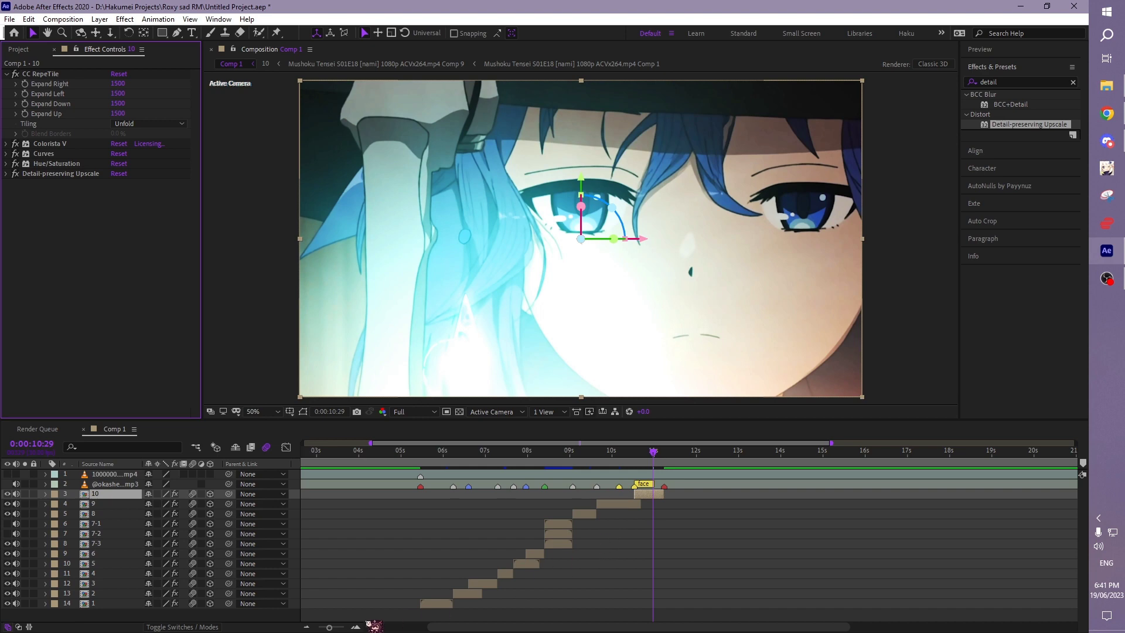
{"action": "left_click", "coordinate": [355, 627]}
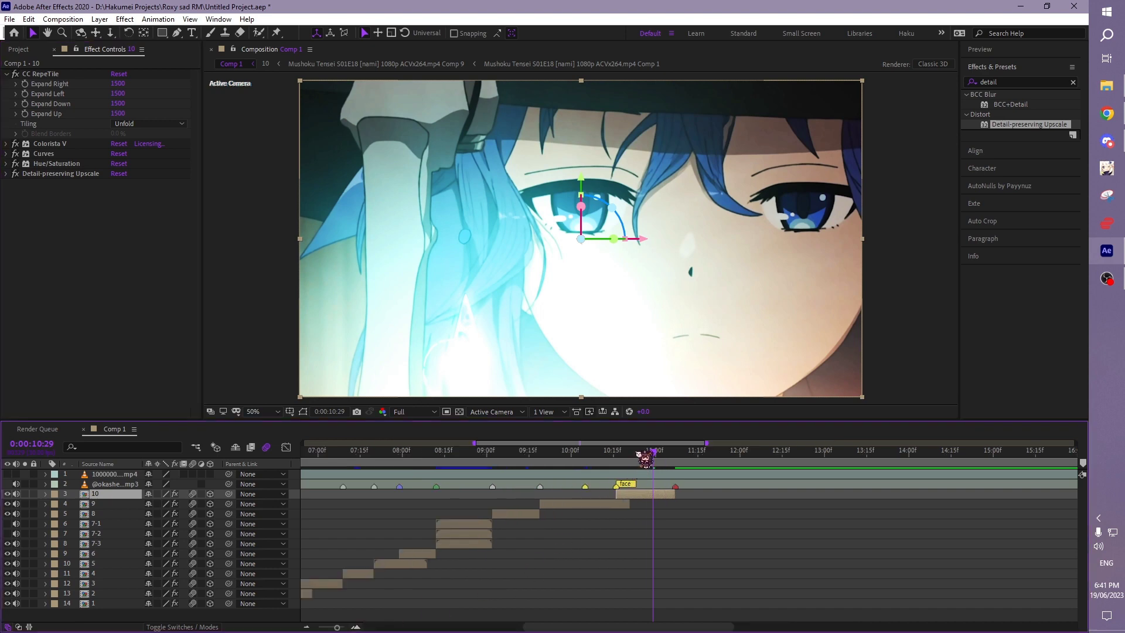
{"action": "left_click", "coordinate": [24, 494]}
{"action": "left_click", "coordinate": [625, 461]}
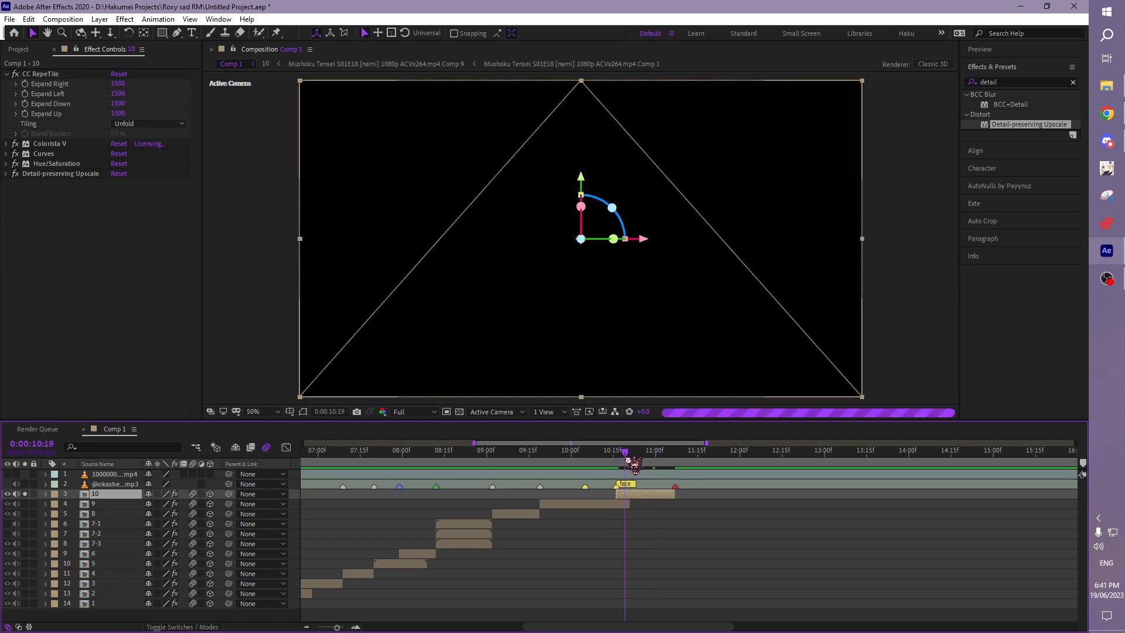
{"action": "left_click", "coordinate": [617, 457]}
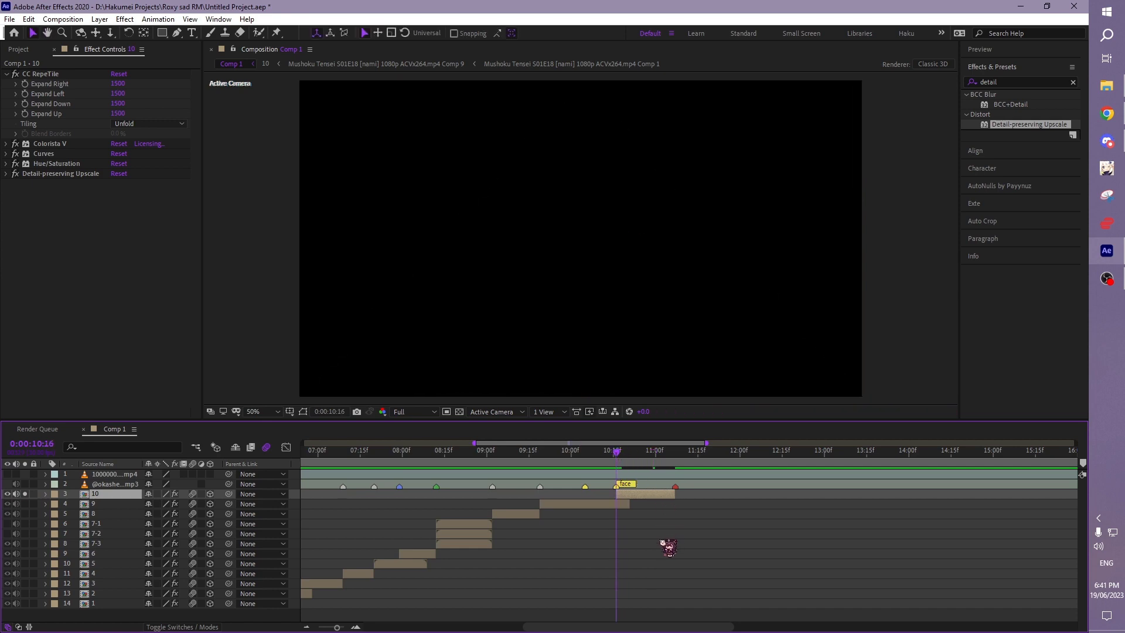
{"action": "key", "text": "space"}
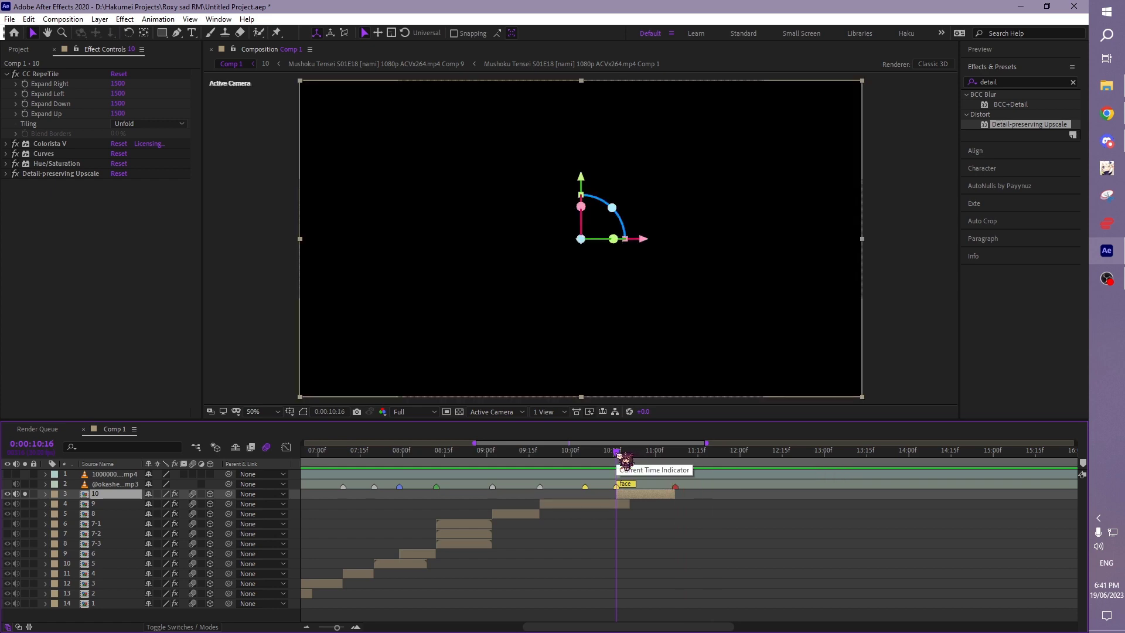
Step: Move to the 10:28 close-up and compare the frame with Colorista V toggled off
{"action": "left_click_drag", "start_coordinate": [618, 454], "coordinate": [652, 462]}
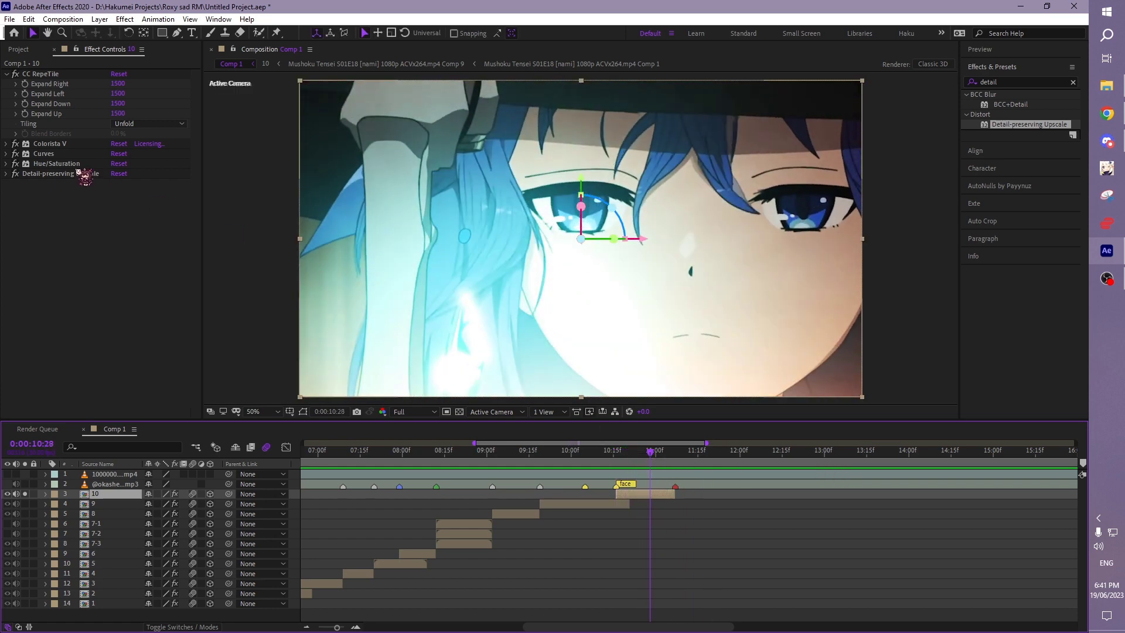
{"action": "left_click", "coordinate": [22, 157]}
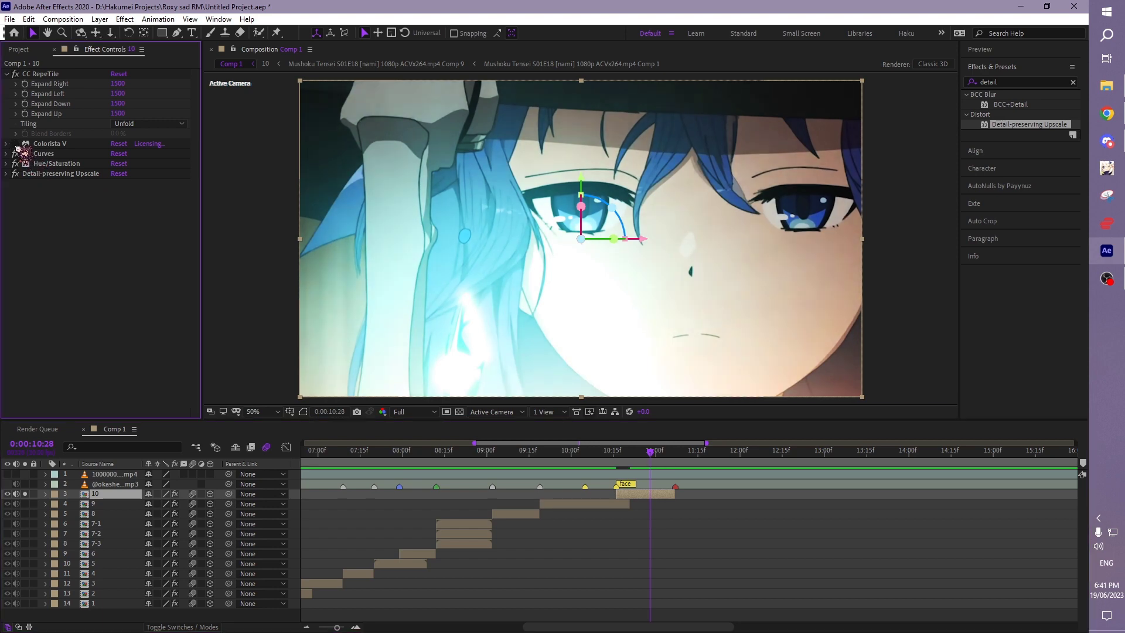
{"action": "left_click", "coordinate": [16, 145]}
{"action": "left_click", "coordinate": [16, 145]}
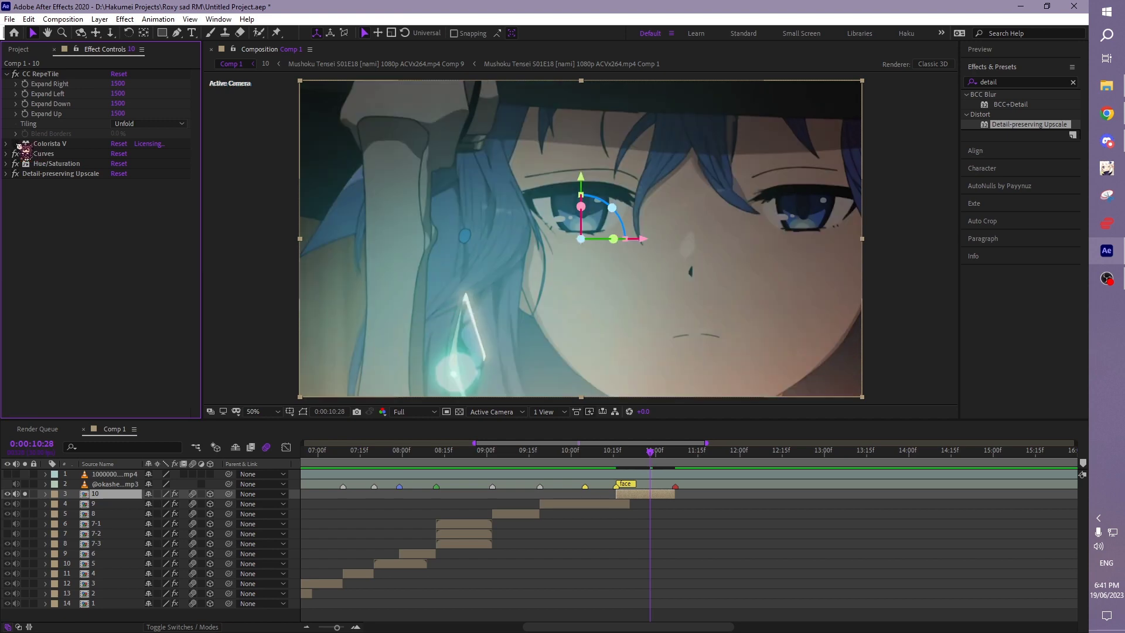
{"action": "left_click", "coordinate": [46, 143]}
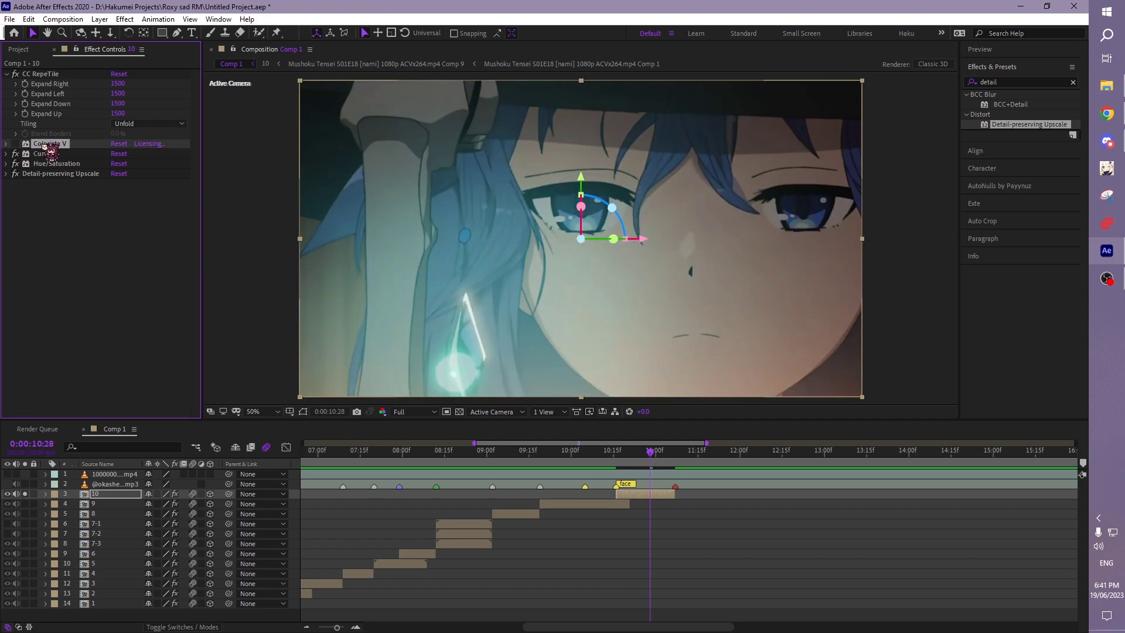
Step: Preview at Quarter resolution and scrub 10:12–10:24 before returning to the close-up
{"action": "scroll", "coordinate": [375, 586], "scroll_direction": "up", "scroll_amount": 3}
{"action": "left_click", "coordinate": [413, 411]}
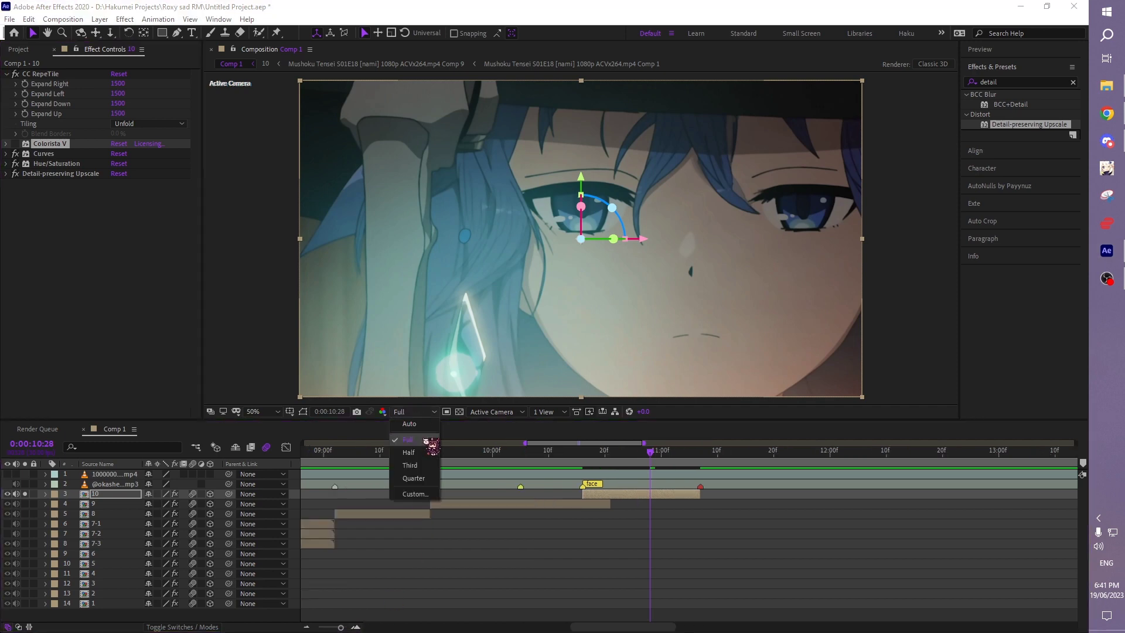
{"action": "left_click", "coordinate": [427, 478]}
{"action": "left_click_drag", "start_coordinate": [649, 451], "coordinate": [590, 455]}
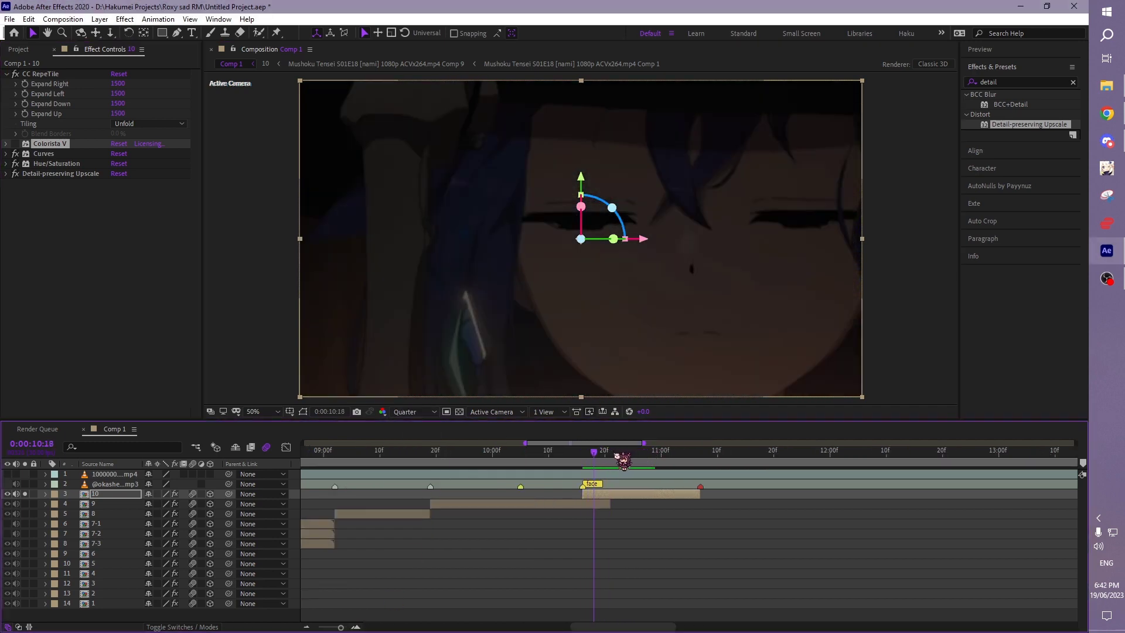
{"action": "mouse_move", "coordinate": [589, 454]}
{"action": "left_mouse_down"}
{"action": "mouse_move", "coordinate": [562, 454]}
{"action": "mouse_move", "coordinate": [572, 455]}
{"action": "left_mouse_up"}
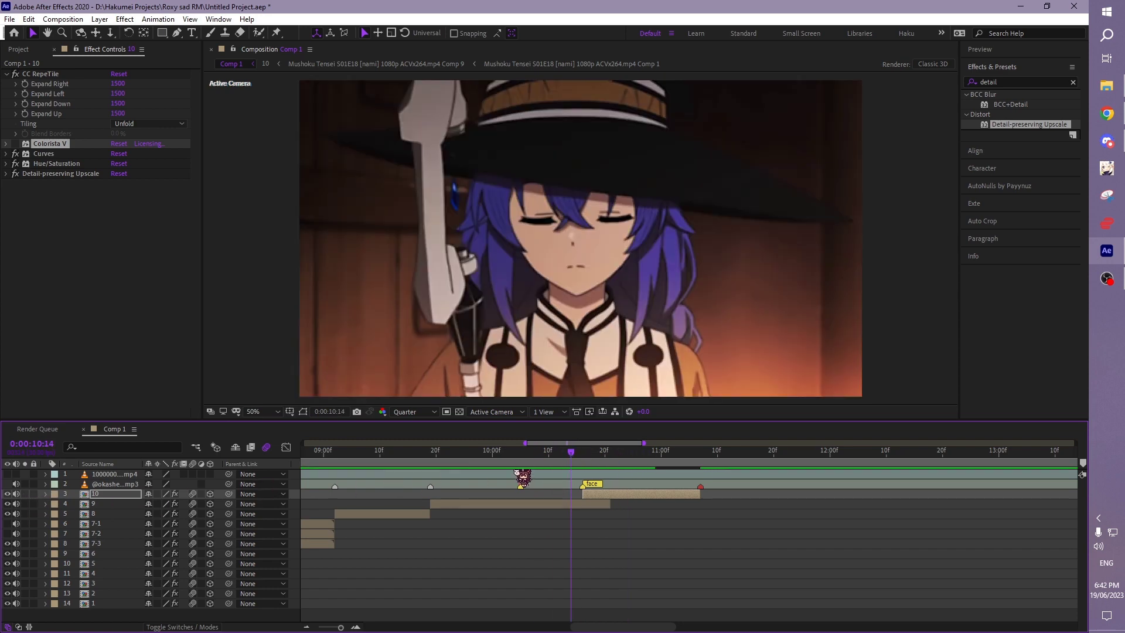
{"action": "left_click_drag", "start_coordinate": [572, 455], "coordinate": [659, 472]}
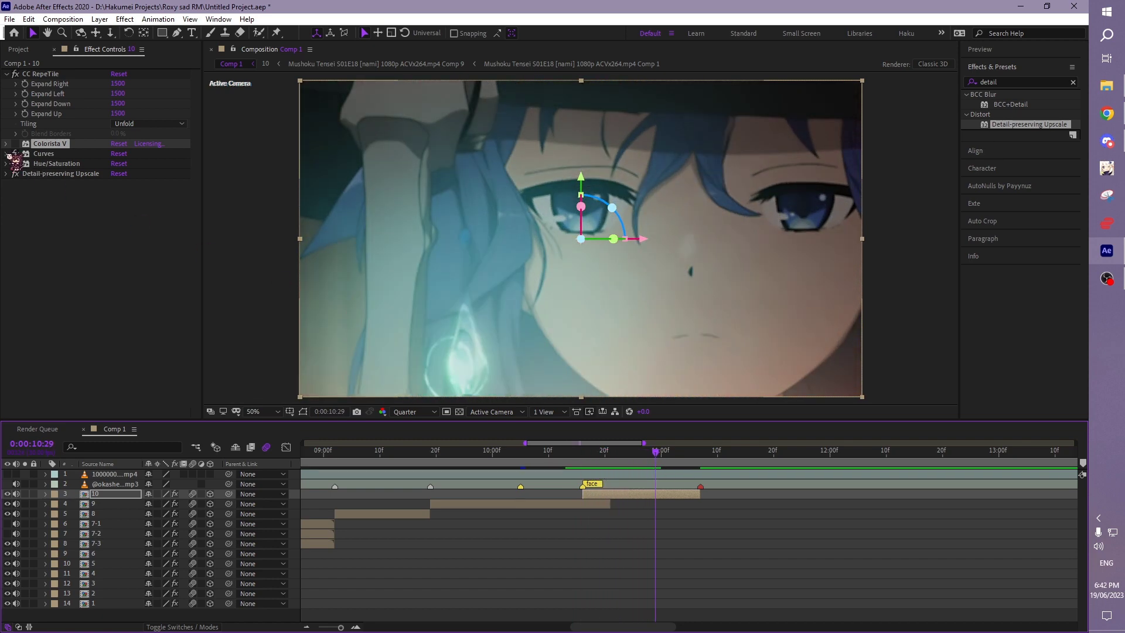
Step: Reset layer 10's Curves, add points for a brightening S-curve, and re-enable Colorista V
{"action": "left_click", "coordinate": [20, 173]}
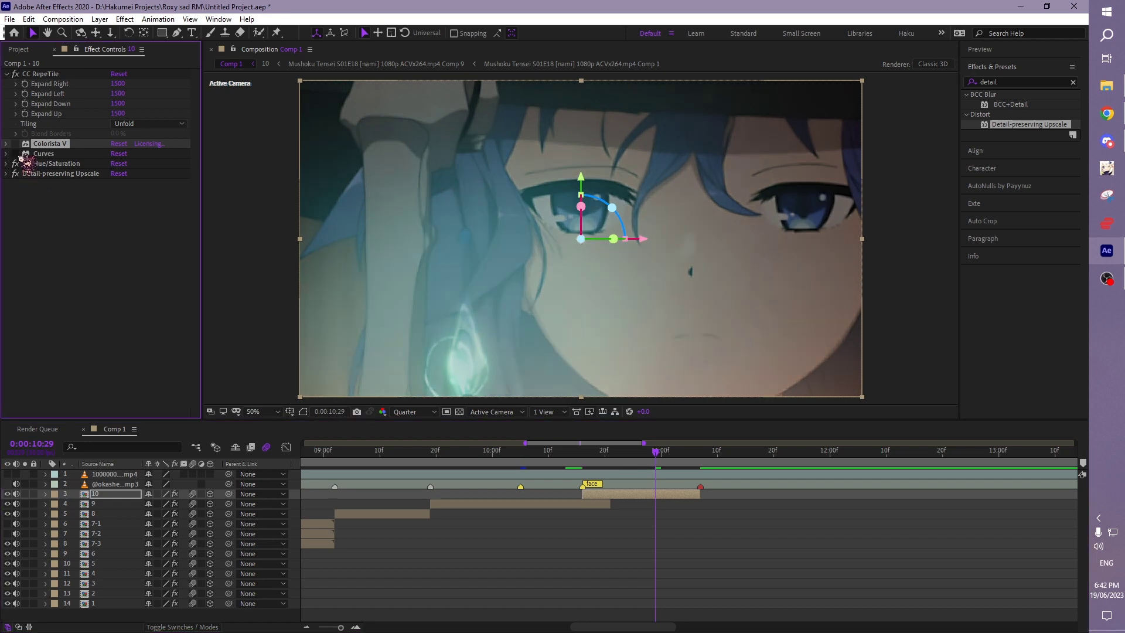
{"action": "left_click", "coordinate": [6, 154]}
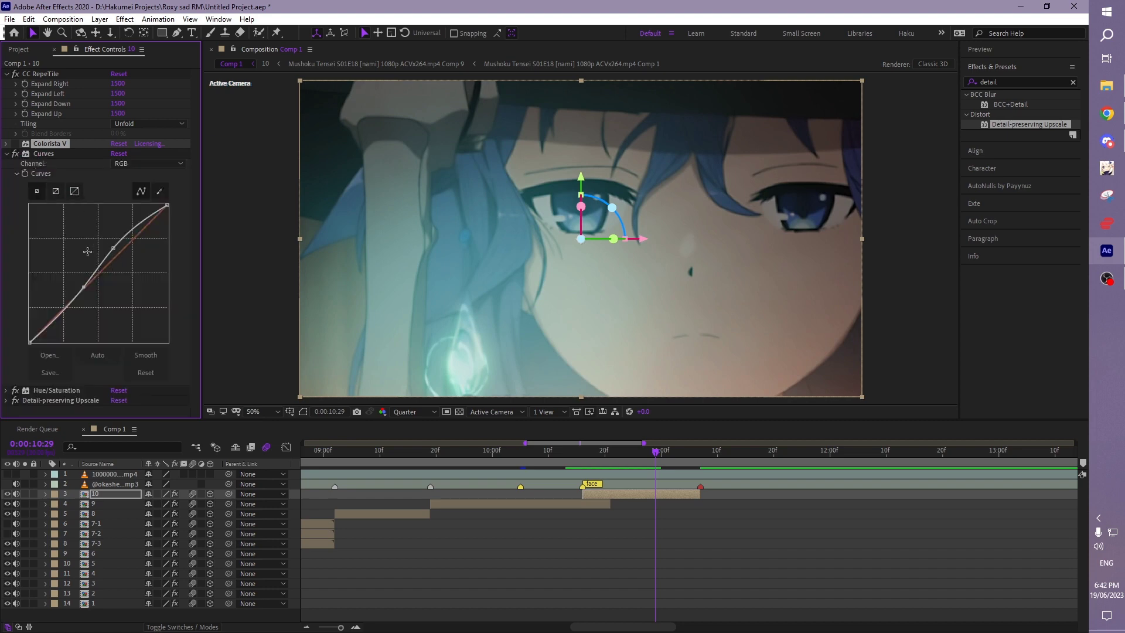
{"action": "left_click", "coordinate": [119, 154]}
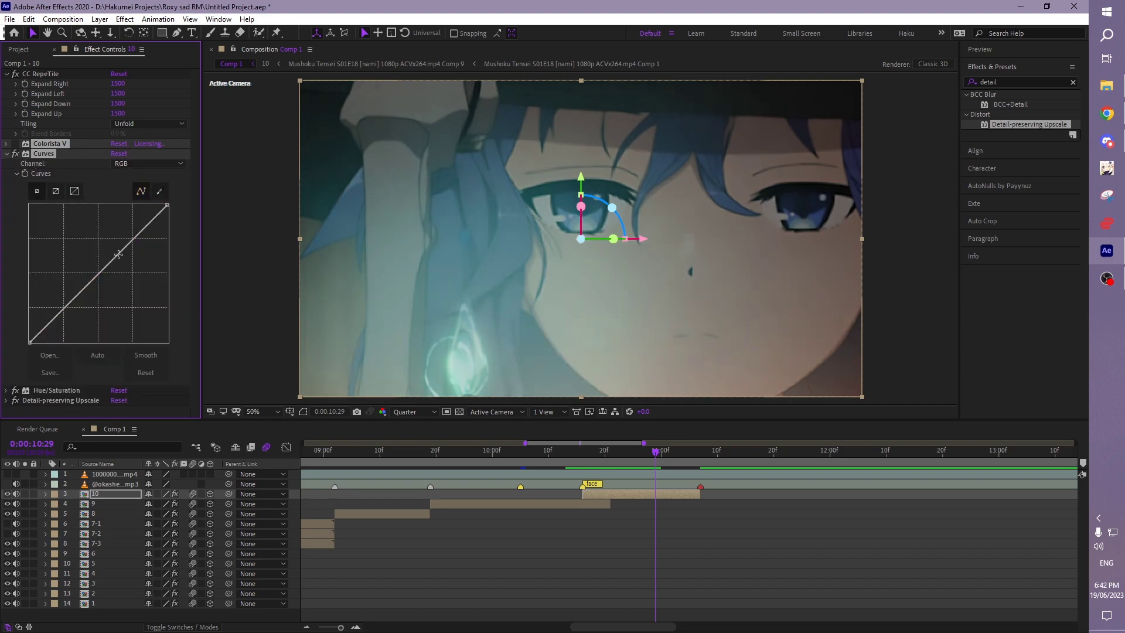
{"action": "left_click_drag", "start_coordinate": [118, 254], "coordinate": [115, 247]}
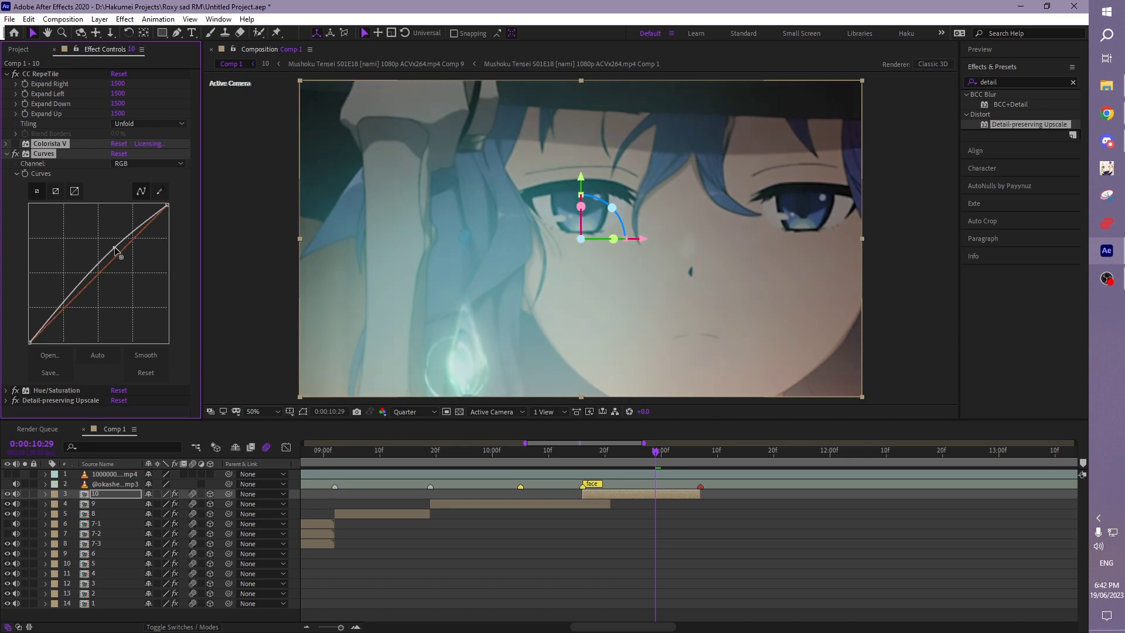
{"action": "left_click_drag", "start_coordinate": [69, 306], "coordinate": [69, 304]}
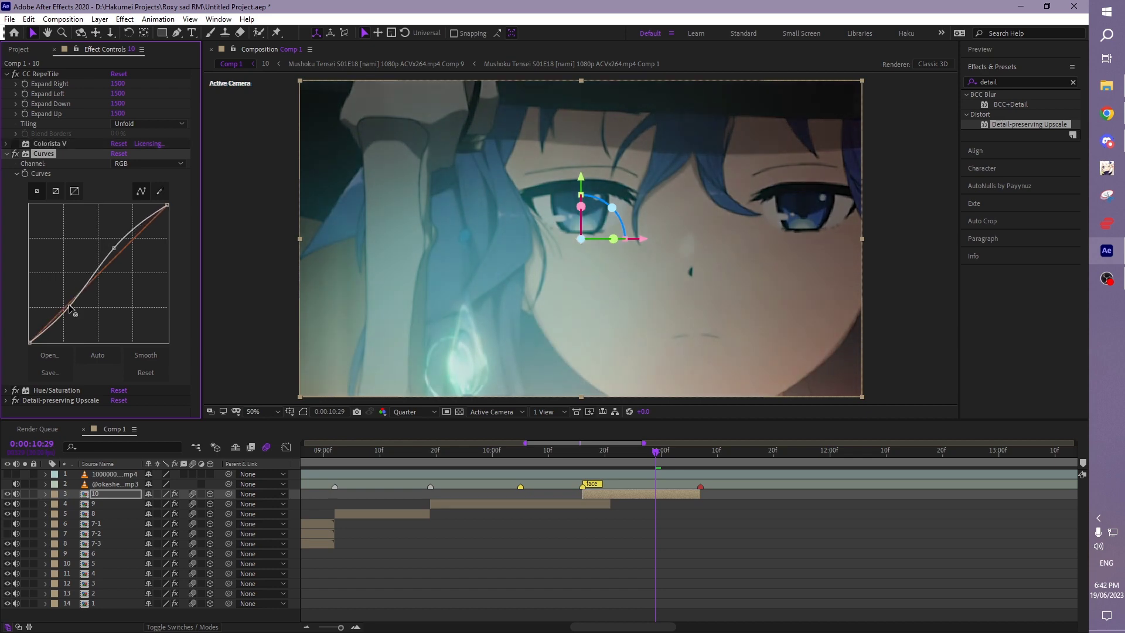
{"action": "left_click", "coordinate": [6, 154]}
{"action": "left_click", "coordinate": [16, 154]}
Step: Set layer 10's Colorista V white balance to Temperature 22 and Tint 11
{"action": "left_click", "coordinate": [6, 143]}
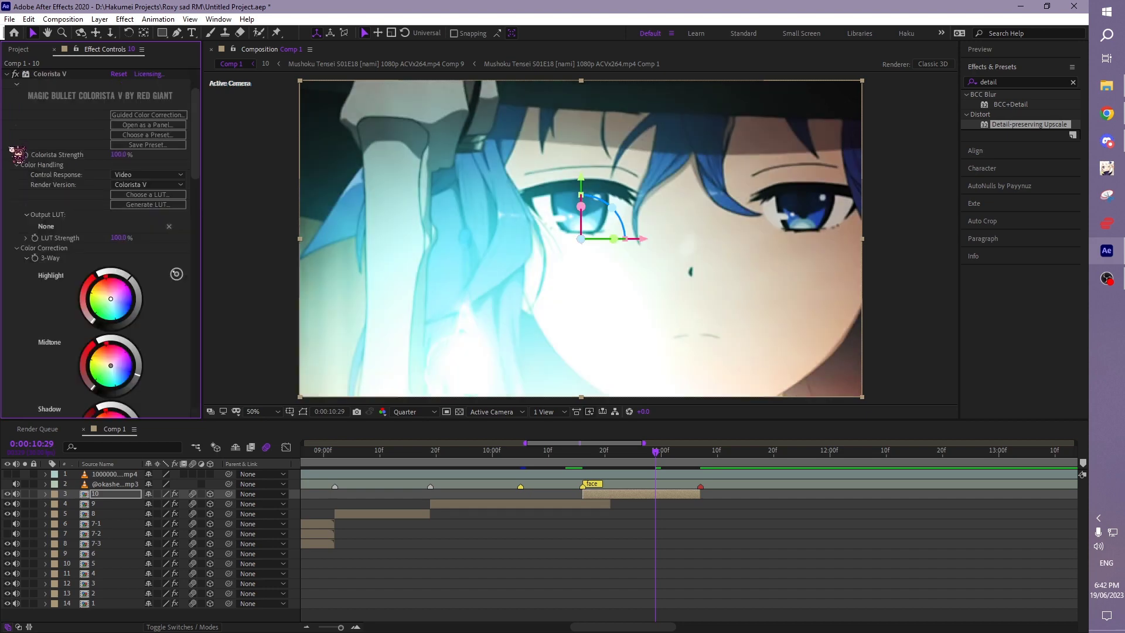
{"action": "left_click", "coordinate": [123, 75]}
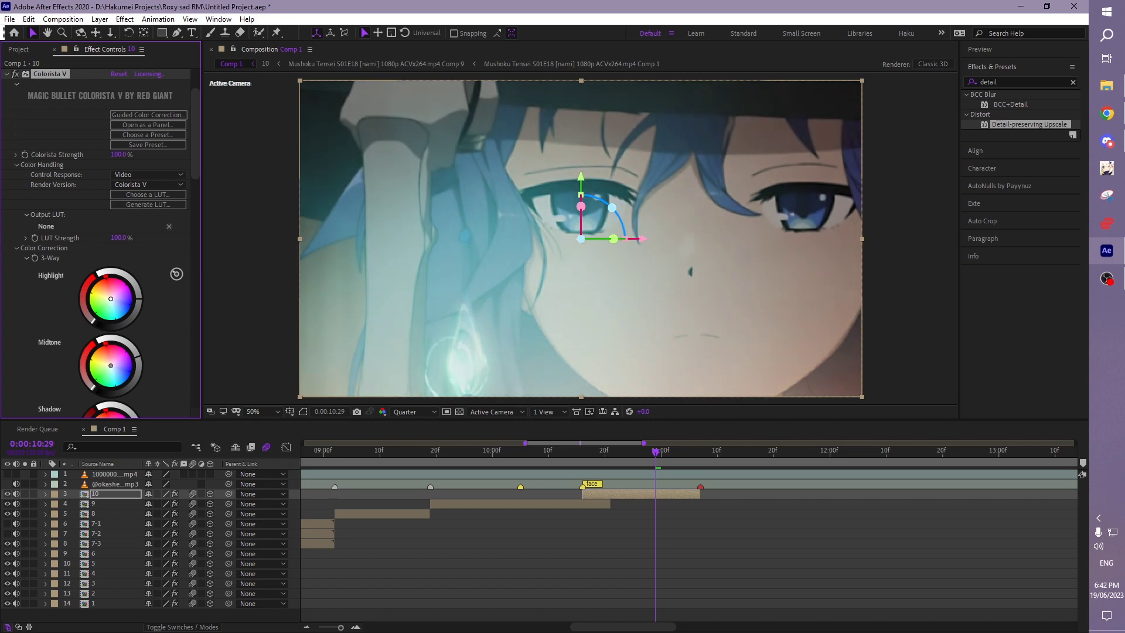
{"action": "scroll", "coordinate": [158, 361], "scroll_direction": "down", "scroll_amount": 3}
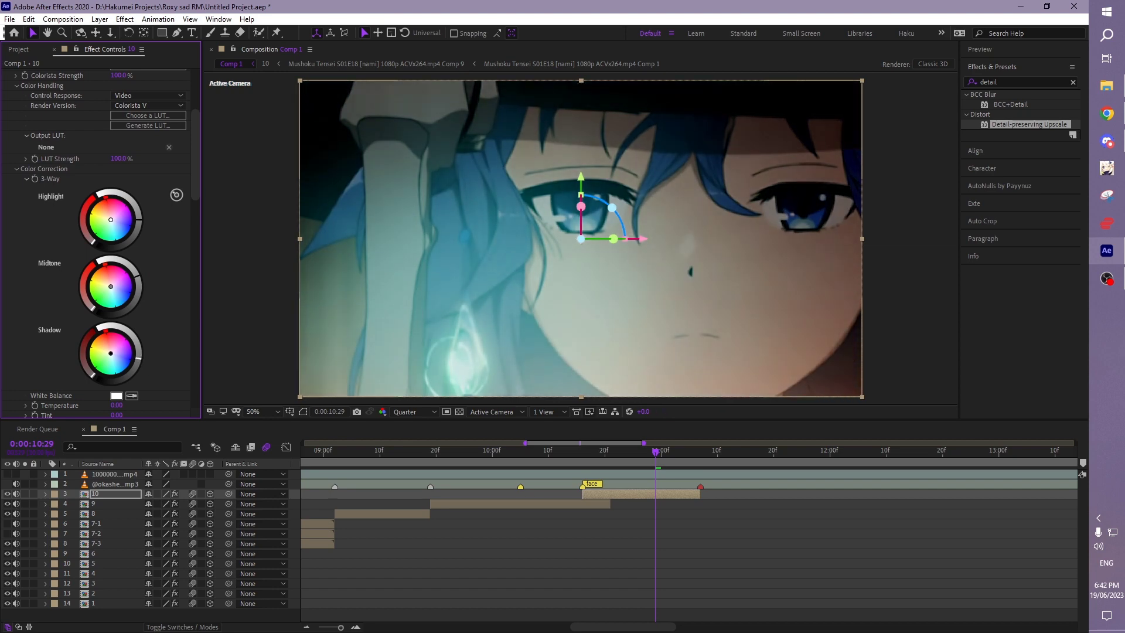
{"action": "scroll", "coordinate": [158, 354], "scroll_direction": "down", "scroll_amount": 3}
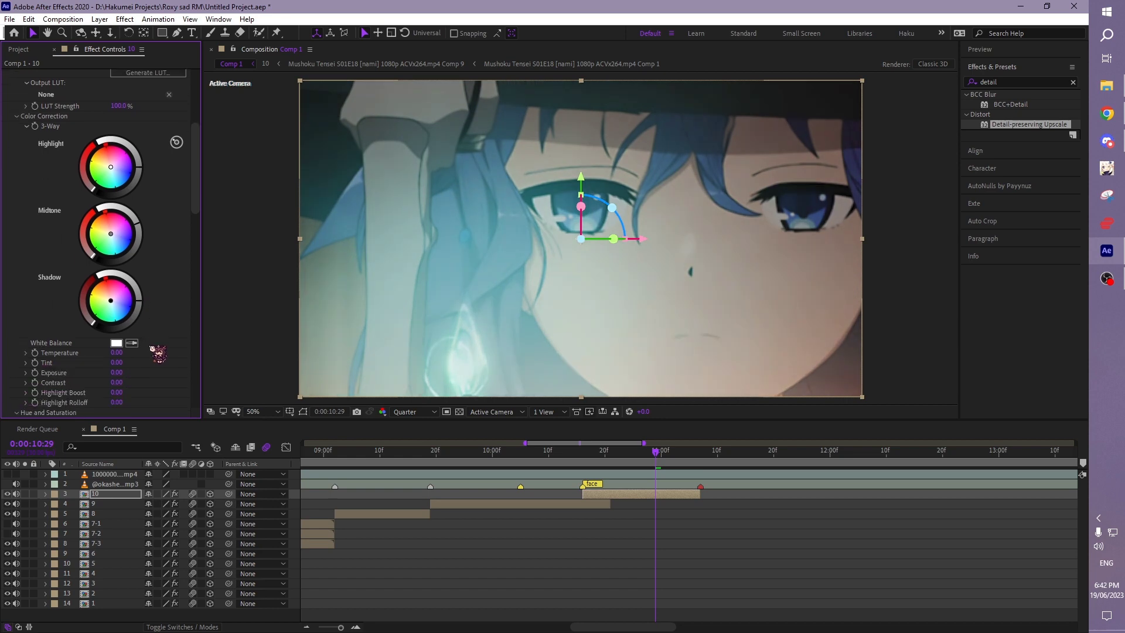
{"action": "left_click_drag", "start_coordinate": [125, 355], "coordinate": [129, 356]}
{"action": "scroll", "coordinate": [151, 354], "scroll_direction": "down", "scroll_amount": 2}
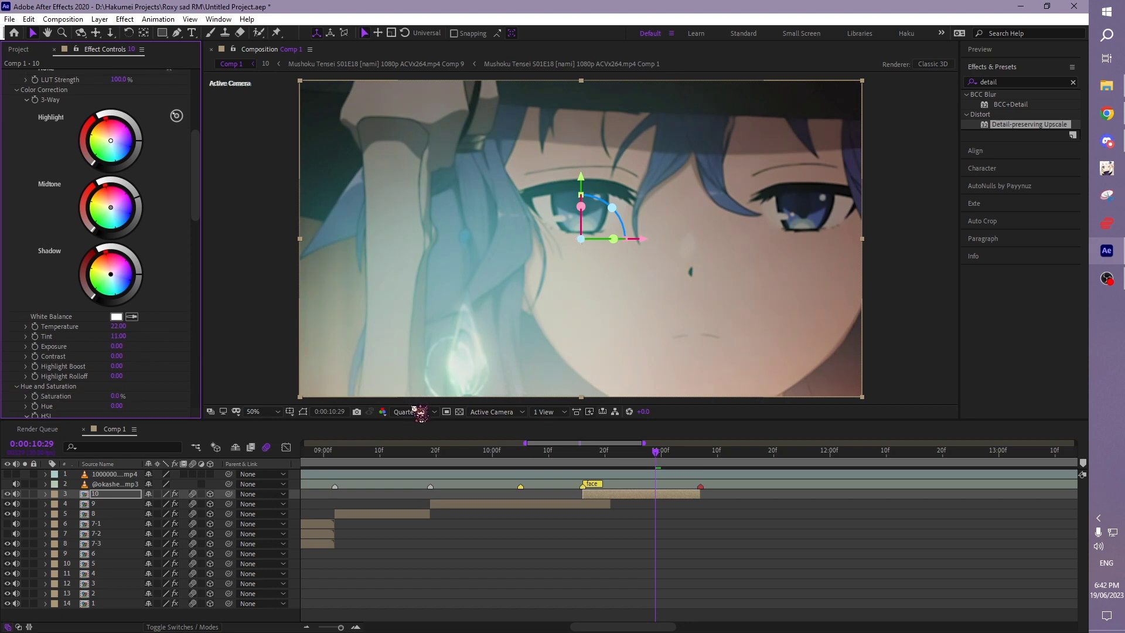
{"action": "left_click", "coordinate": [631, 494]}
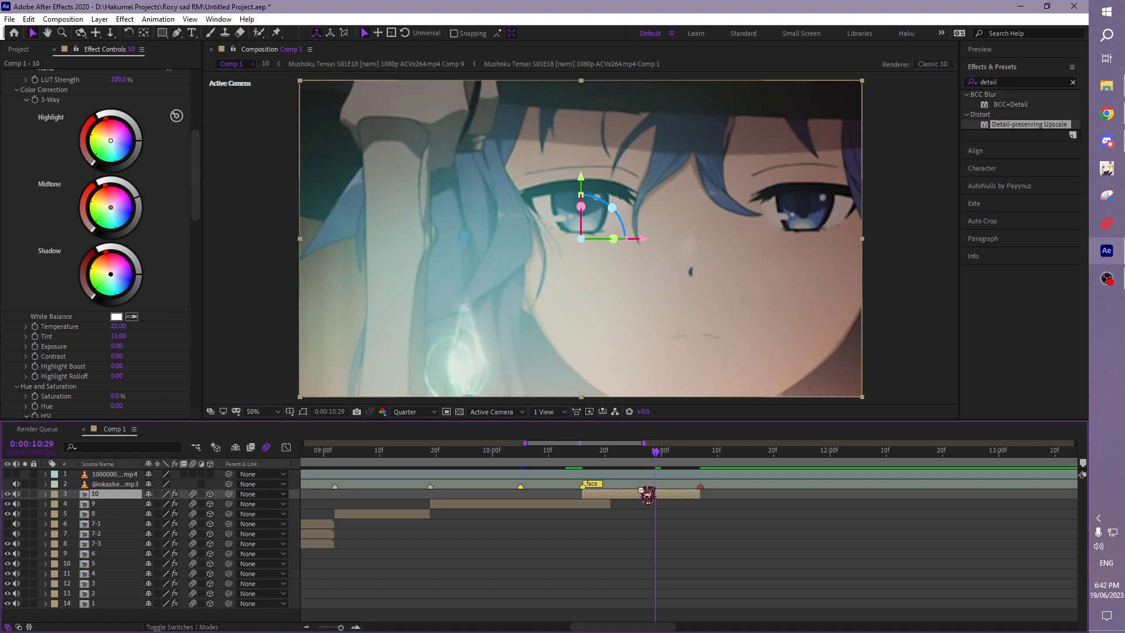
Step: Add an adjustment layer and trim it to the 10:21–11:07 span
{"action": "key", "text": "ctrl+alt+y"}
{"action": "left_click", "coordinate": [611, 452]}
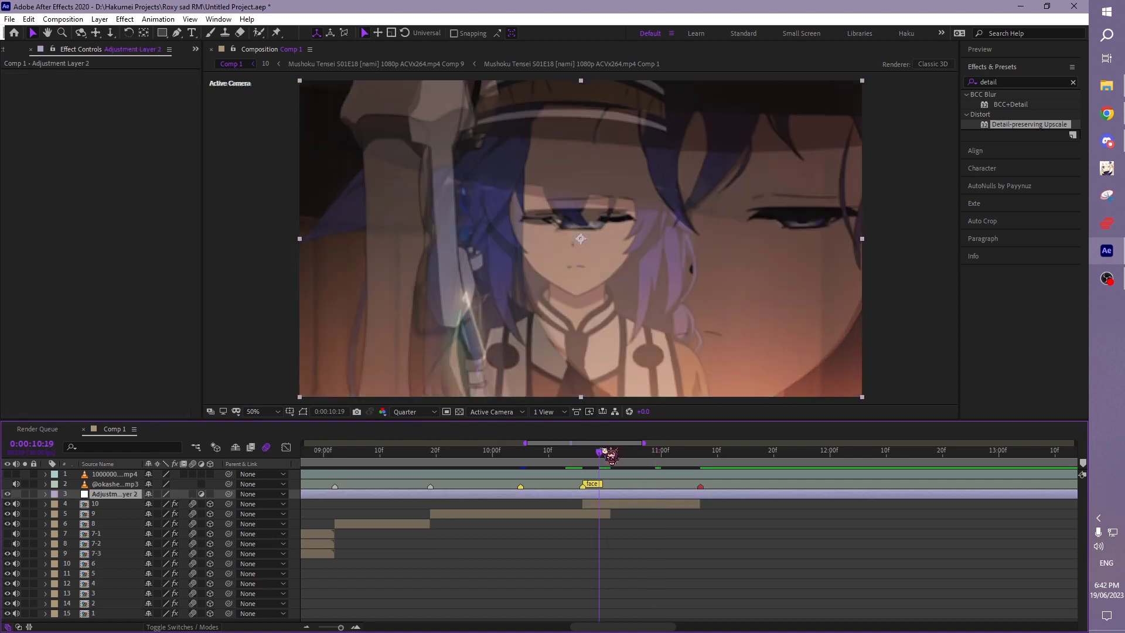
{"action": "key", "text": "ctrl+shift+d"}
{"action": "left_click", "coordinate": [700, 451]}
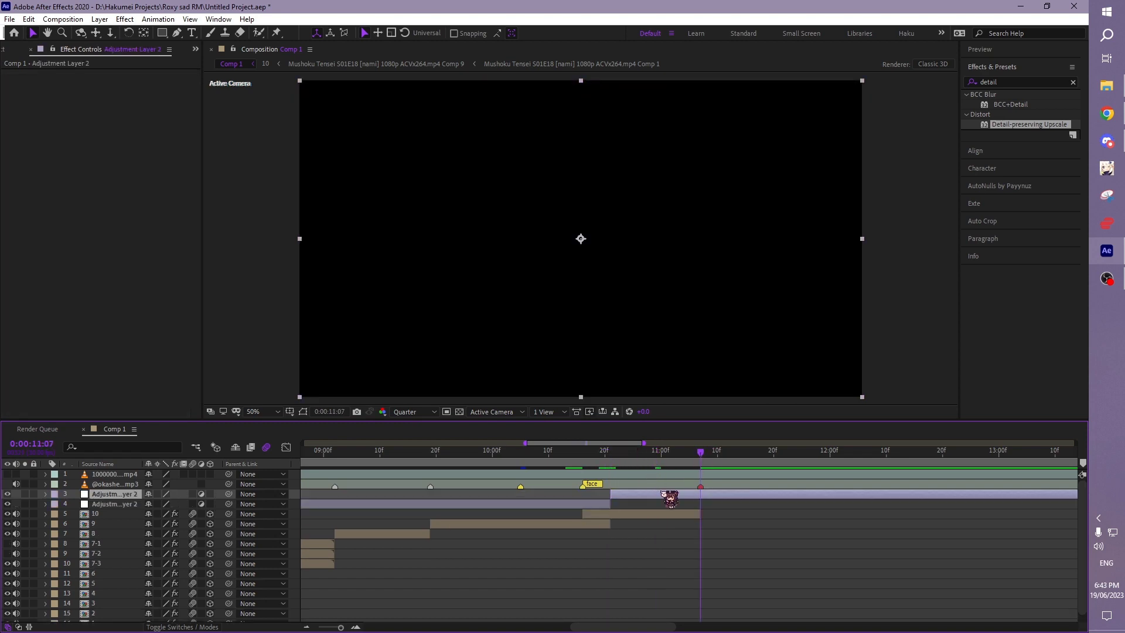
{"action": "key", "text": "ctrl+shift+d"}
{"action": "key", "text": "Delete"}
Step: At 11:00, apply Colorista V to the adjustment layer and start keyframing its Strength
{"action": "left_click_drag", "start_coordinate": [648, 452], "coordinate": [661, 451]}
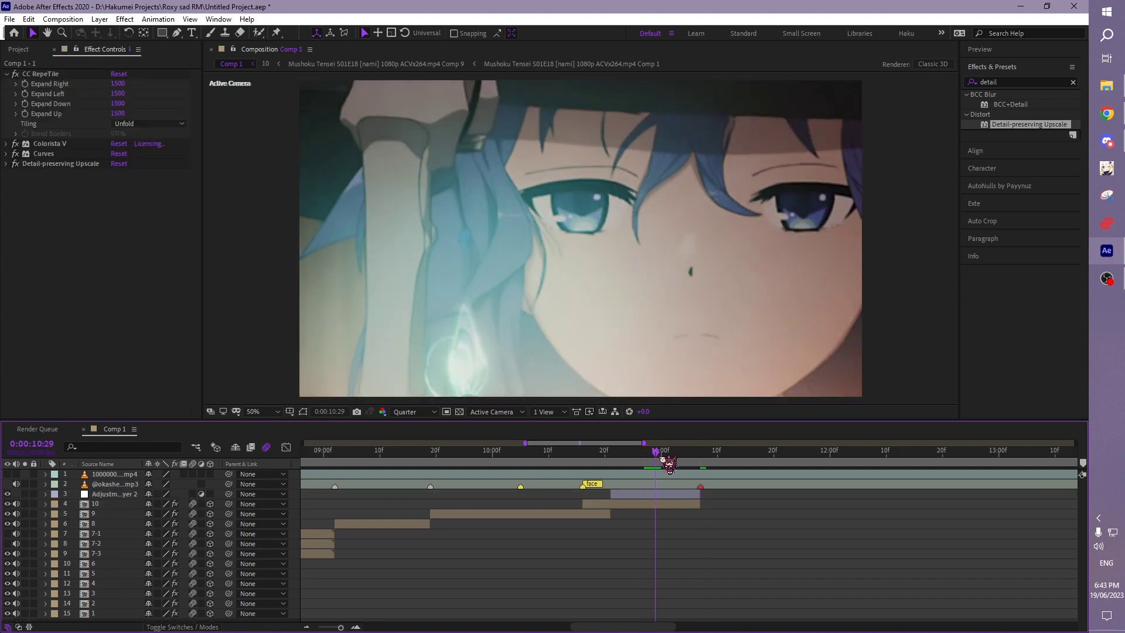
{"action": "key", "text": "ctrl+alt+shift+e"}
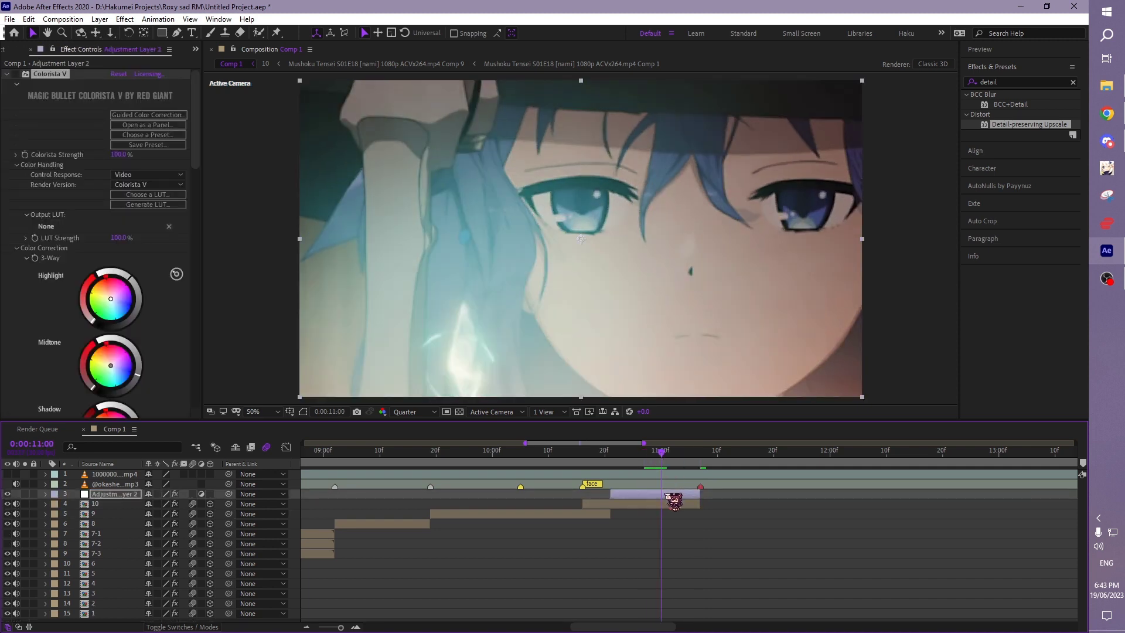
{"action": "left_click", "coordinate": [8, 75]}
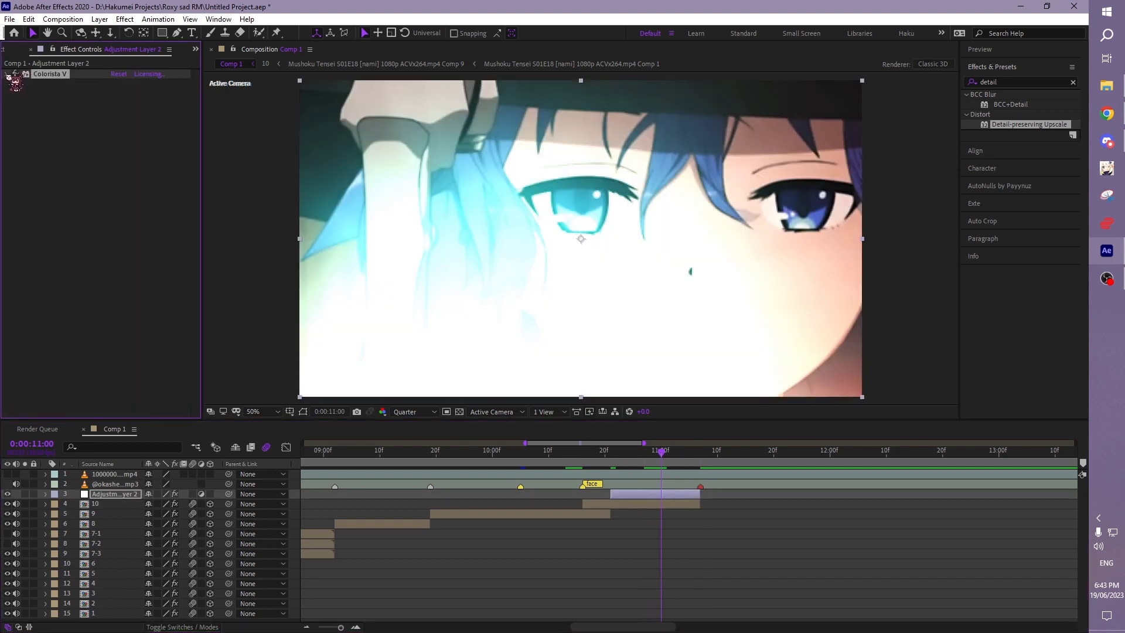
{"action": "left_click", "coordinate": [8, 75]}
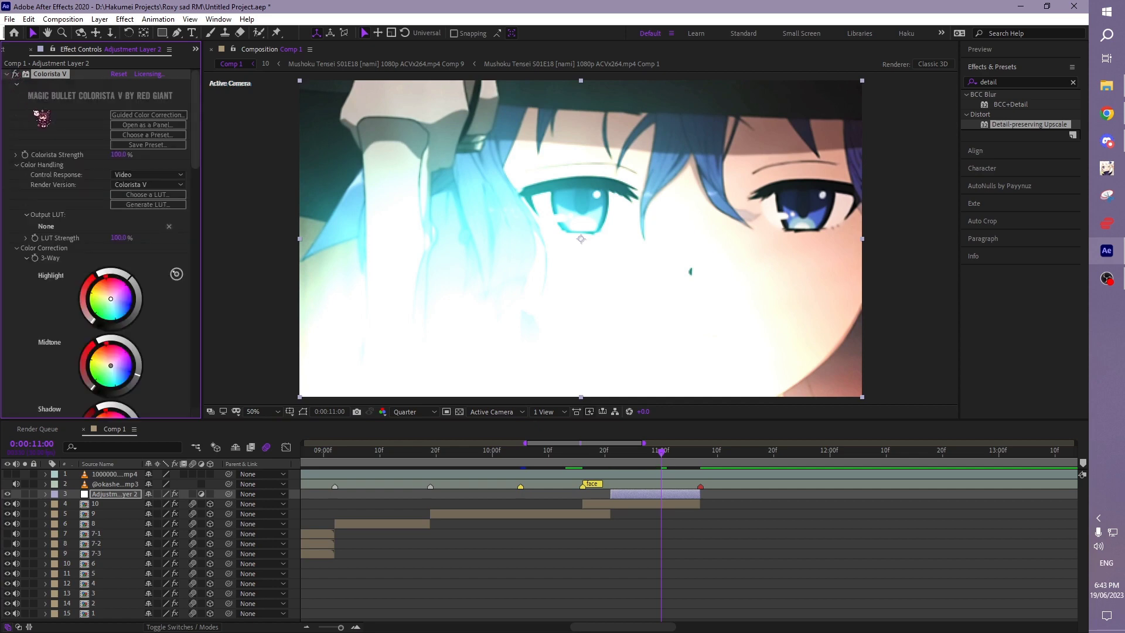
{"action": "left_click", "coordinate": [25, 155]}
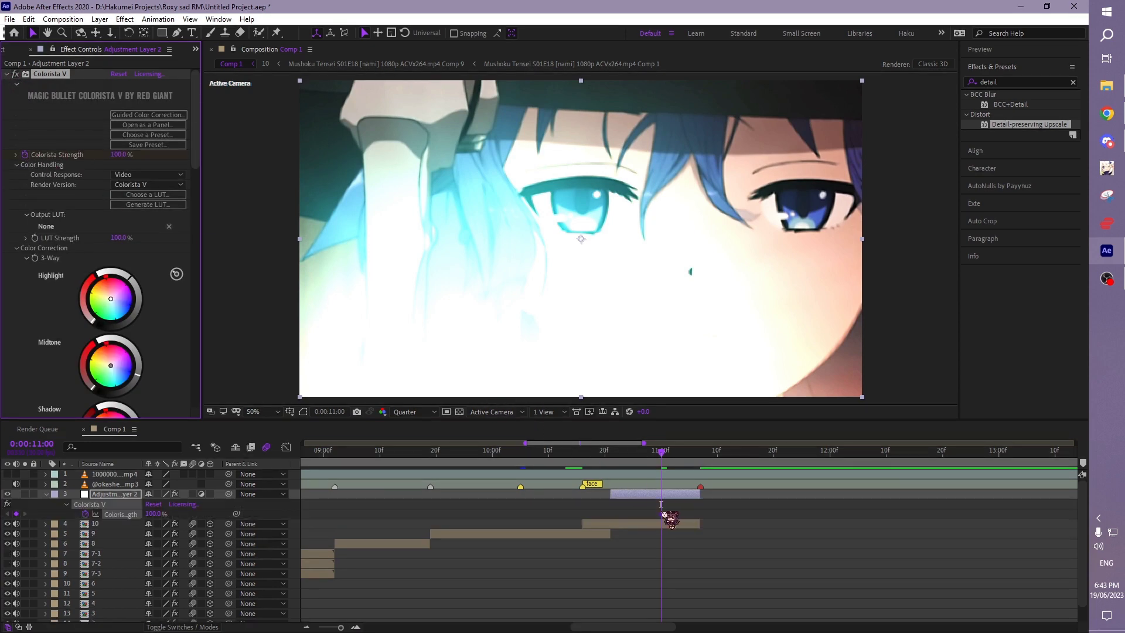
Step: Add a Strength keyframe near the layer end and return to the first 0% keyframe
{"action": "left_click_drag", "start_coordinate": [698, 453], "coordinate": [640, 463]}
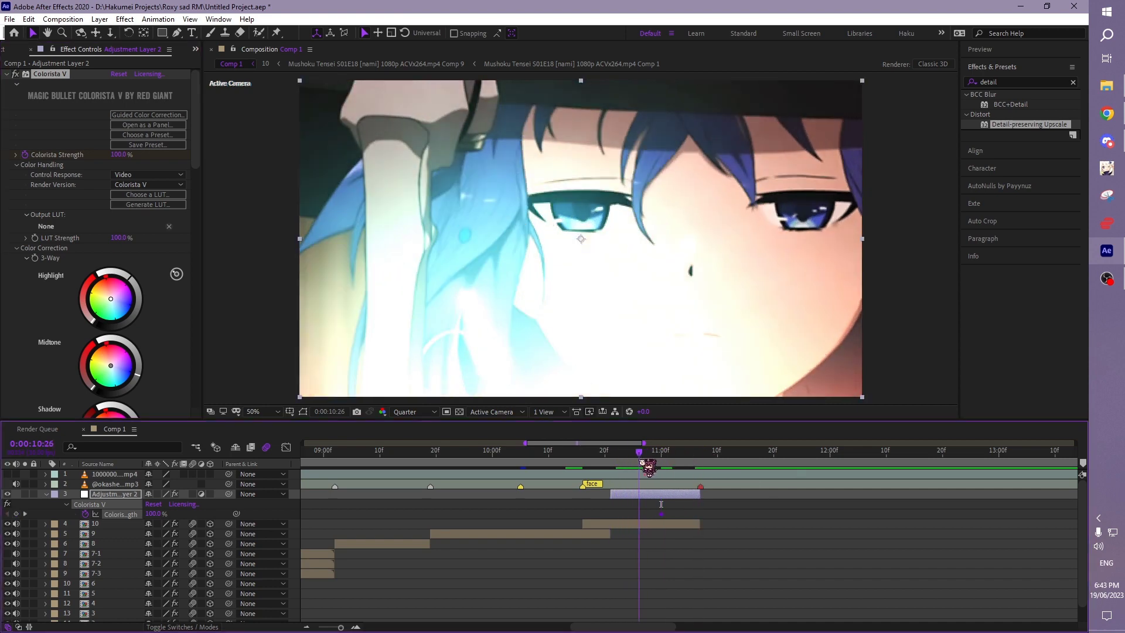
{"action": "left_click_drag", "start_coordinate": [666, 455], "coordinate": [683, 453]}
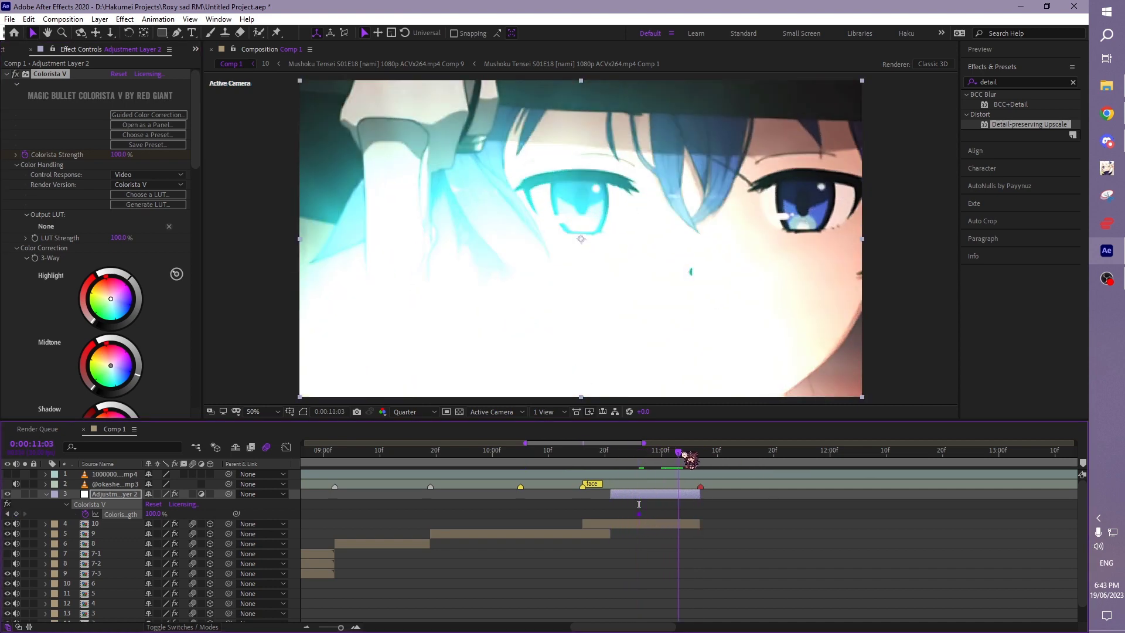
{"action": "left_click_drag", "start_coordinate": [639, 514], "coordinate": [700, 514]}
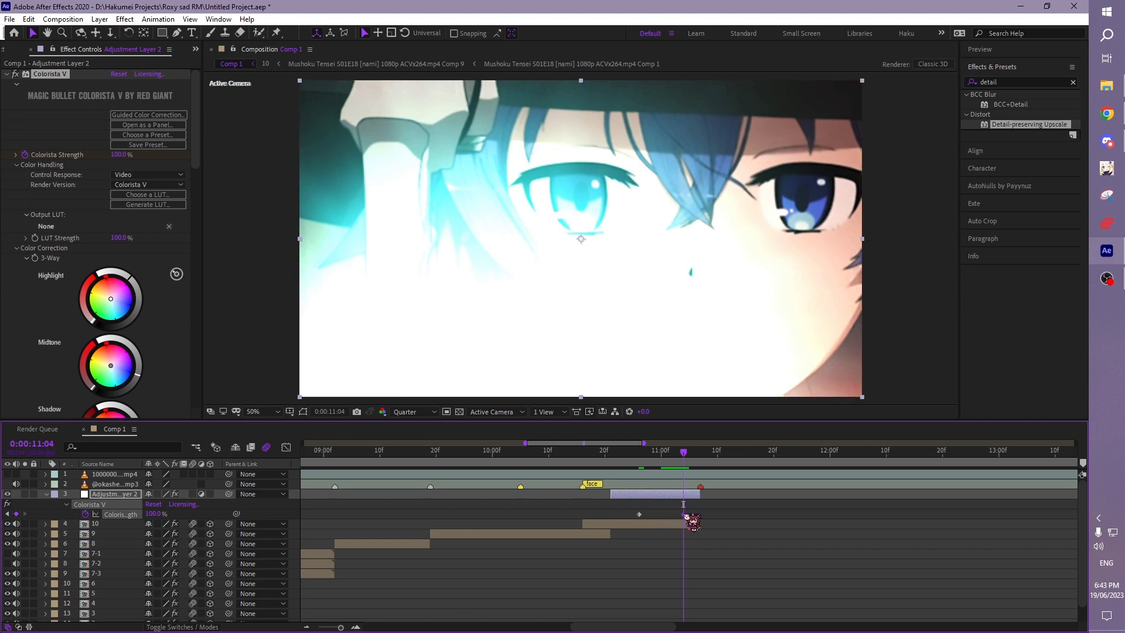
{"action": "left_click", "coordinate": [640, 514]}
{"action": "key", "text": "j"}
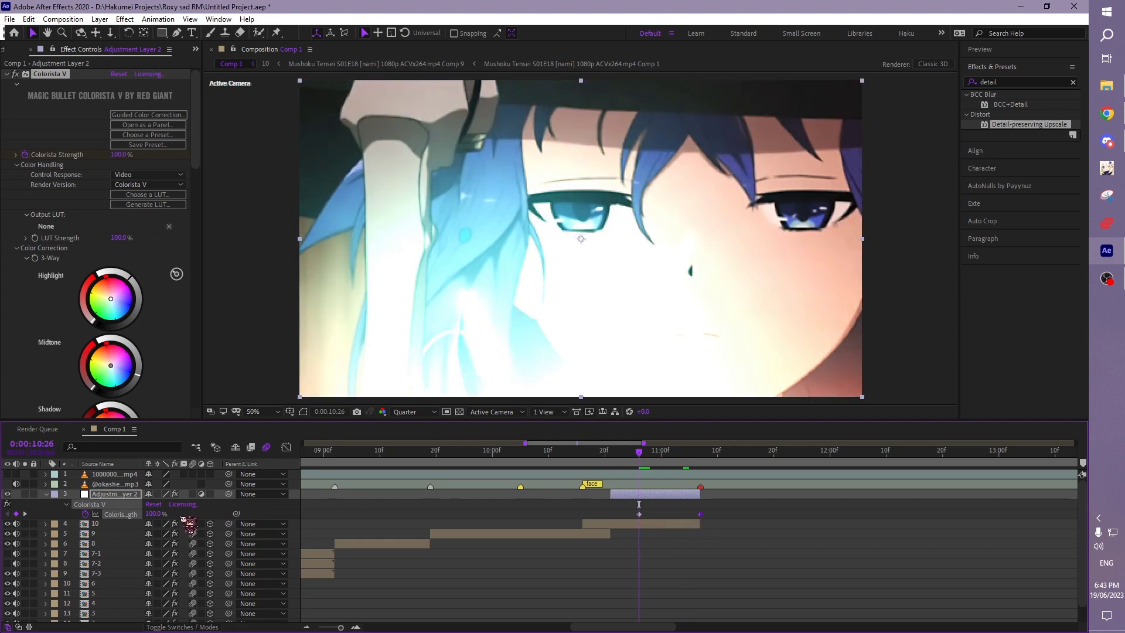
{"action": "key", "text": "comma"}
Step: Play back and scrub the final shot to review the Colorista Strength fade-in
{"action": "mouse_move", "coordinate": [640, 453]}
{"action": "left_mouse_down"}
{"action": "mouse_move", "coordinate": [691, 467]}
{"action": "mouse_move", "coordinate": [516, 489]}
{"action": "left_mouse_up"}
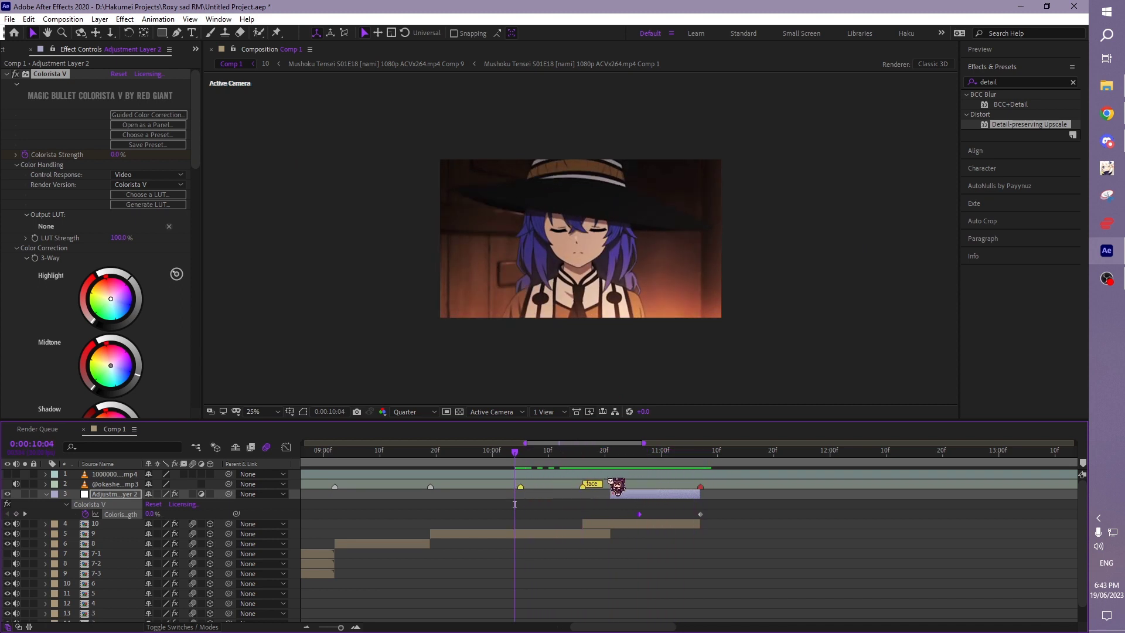
{"action": "key", "text": "space"}
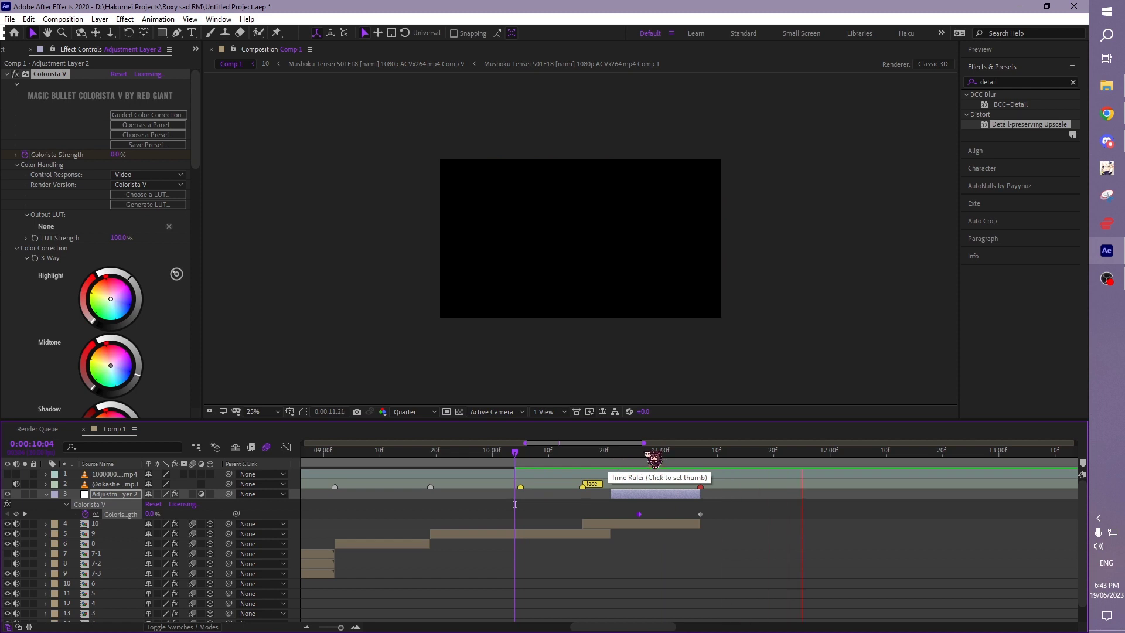
{"action": "left_click_drag", "start_coordinate": [650, 456], "coordinate": [691, 461]}
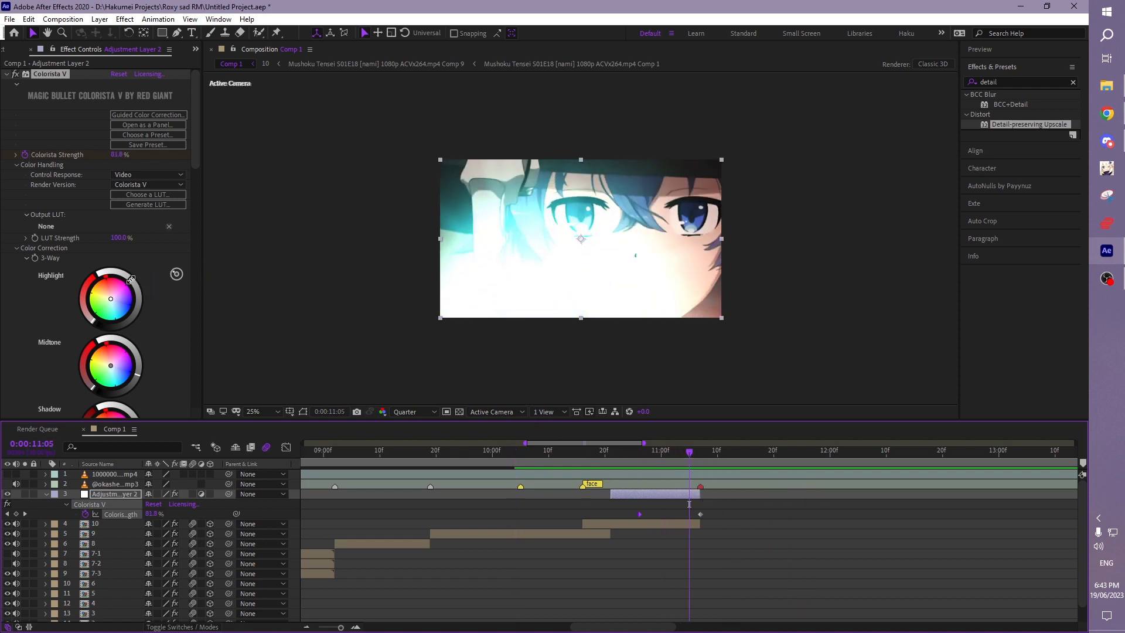
{"action": "left_click_drag", "start_coordinate": [130, 279], "coordinate": [126, 290]}
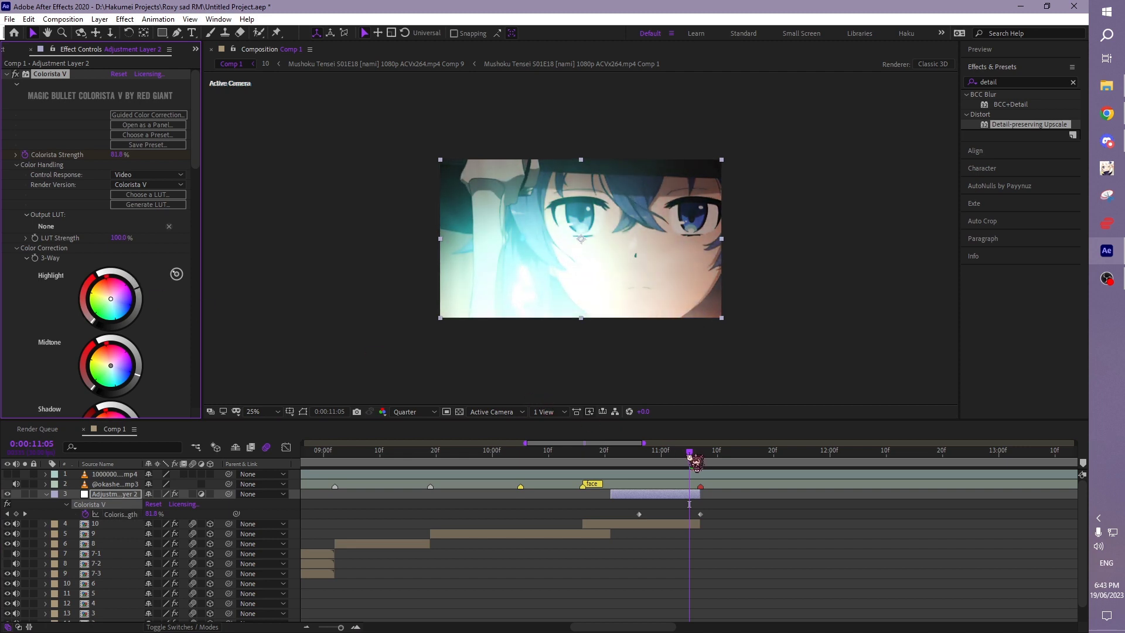
{"action": "mouse_move", "coordinate": [691, 454]}
{"action": "left_mouse_down"}
{"action": "mouse_move", "coordinate": [612, 455]}
{"action": "mouse_move", "coordinate": [697, 469]}
{"action": "mouse_move", "coordinate": [639, 457]}
{"action": "mouse_move", "coordinate": [538, 463]}
{"action": "left_mouse_up"}
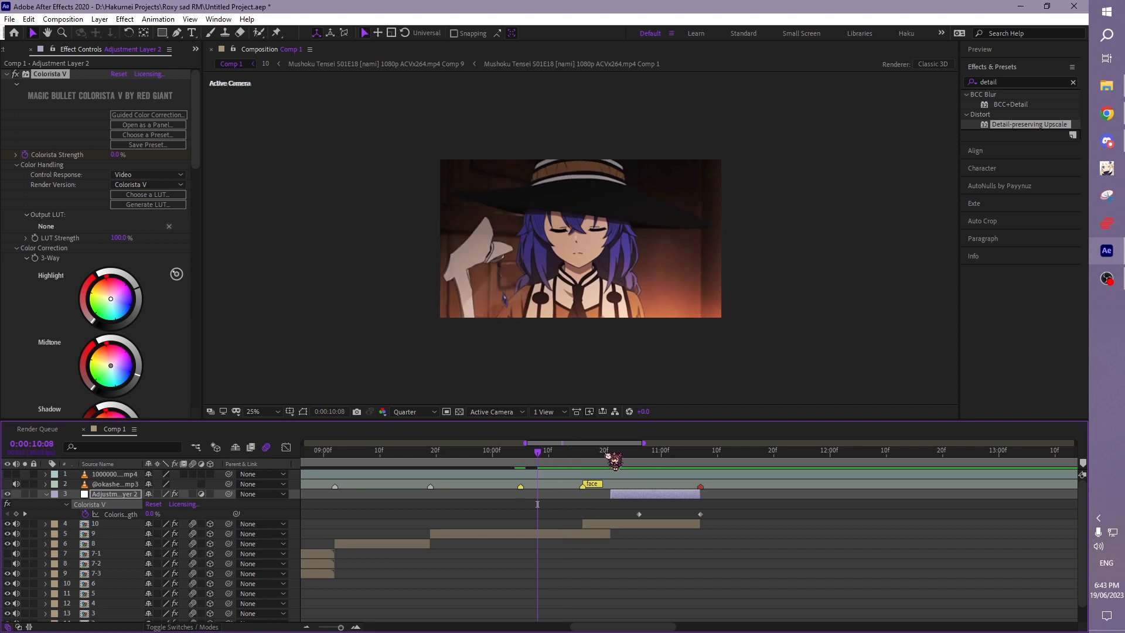
{"action": "left_click_drag", "start_coordinate": [645, 460], "coordinate": [661, 455]}
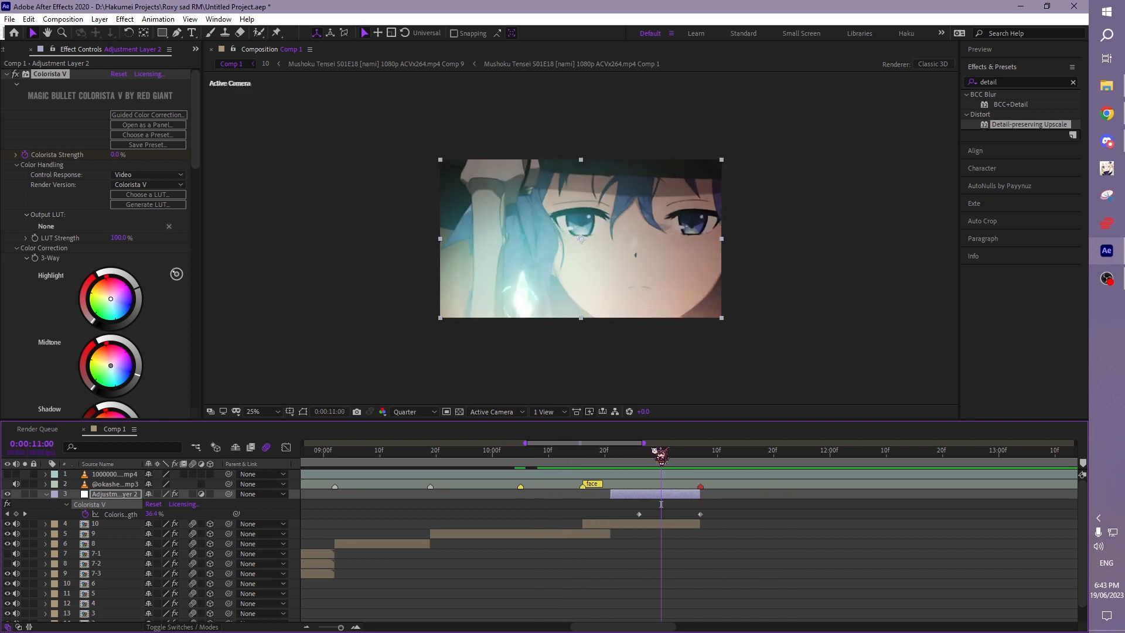
Step: Collapse the Colorista V settings and call up the save command from the timeline
{"action": "left_click", "coordinate": [6, 74]}
{"action": "left_click", "coordinate": [994, 81]}
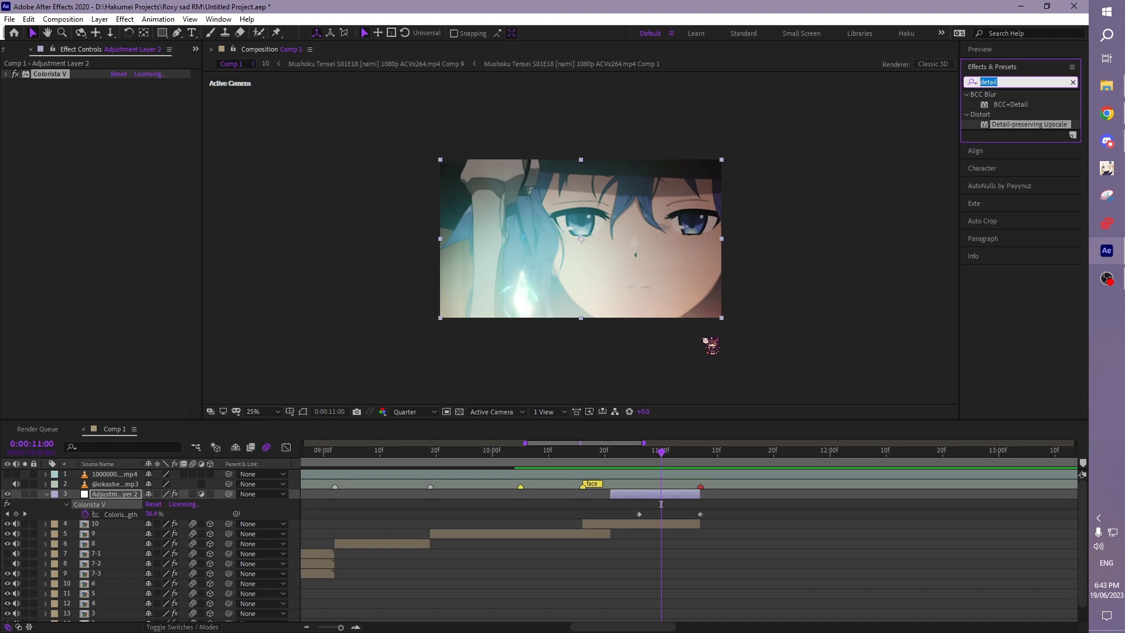
{"action": "left_click", "coordinate": [815, 561]}
{"action": "scroll", "coordinate": [359, 623], "scroll_direction": "down", "scroll_amount": 5}
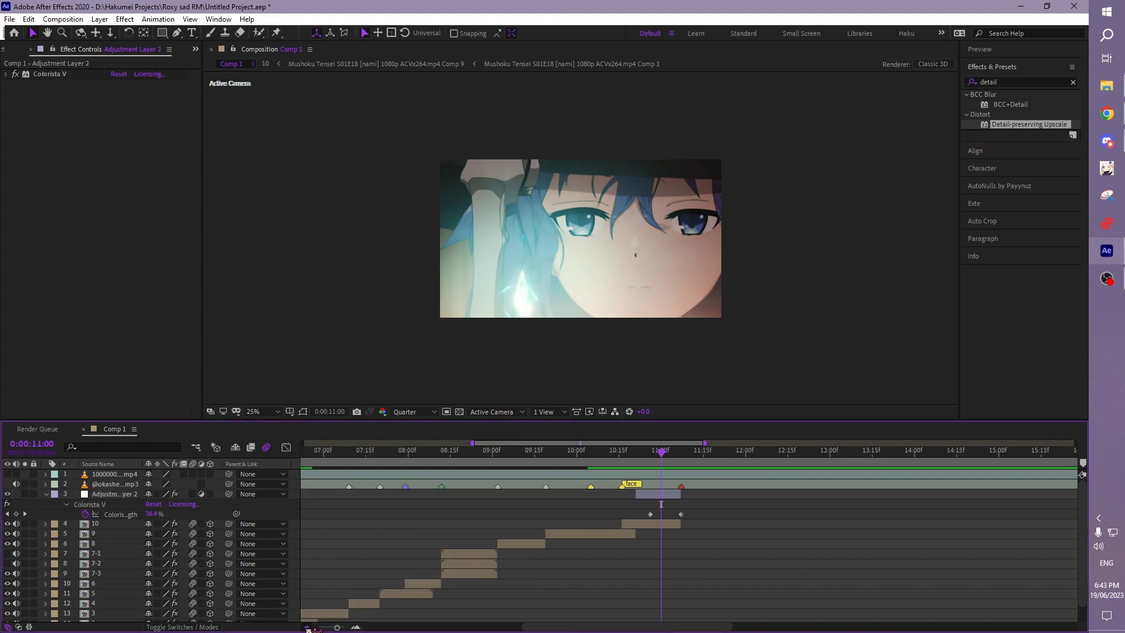
{"action": "key", "text": "ctrl+space"}
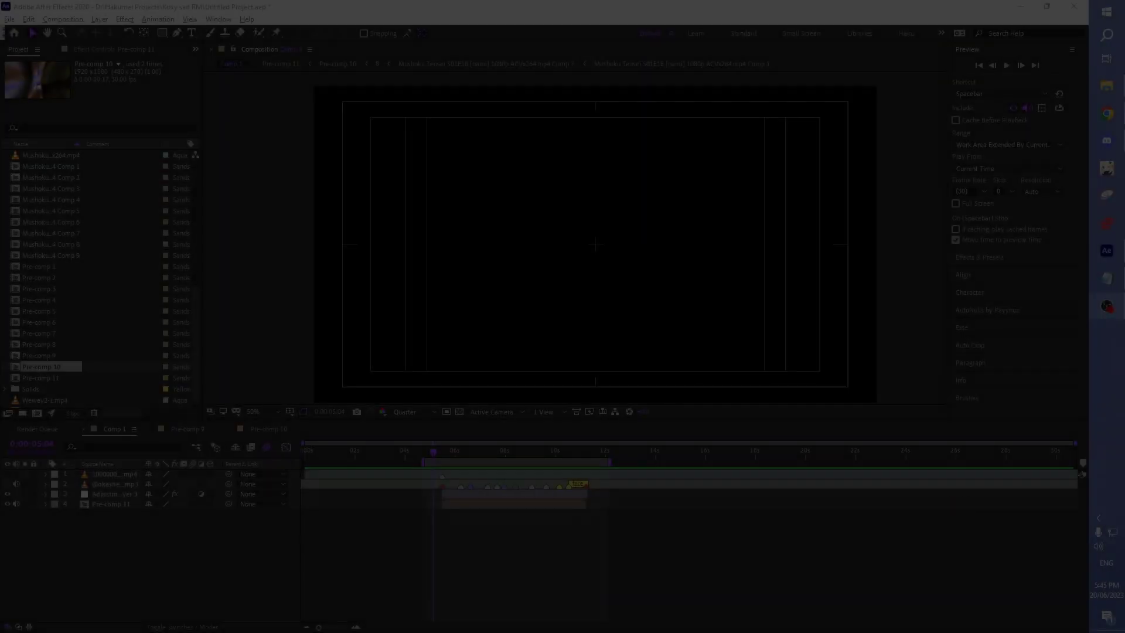
{"action": "left_click", "coordinate": [501, 551]}
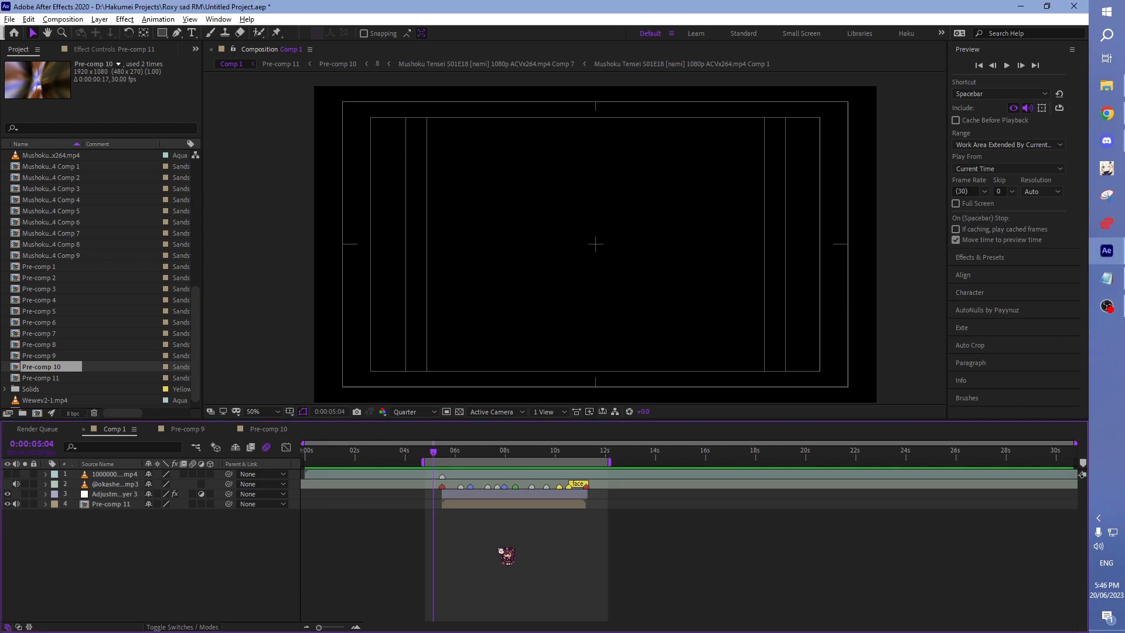
{"action": "key", "text": "space"}
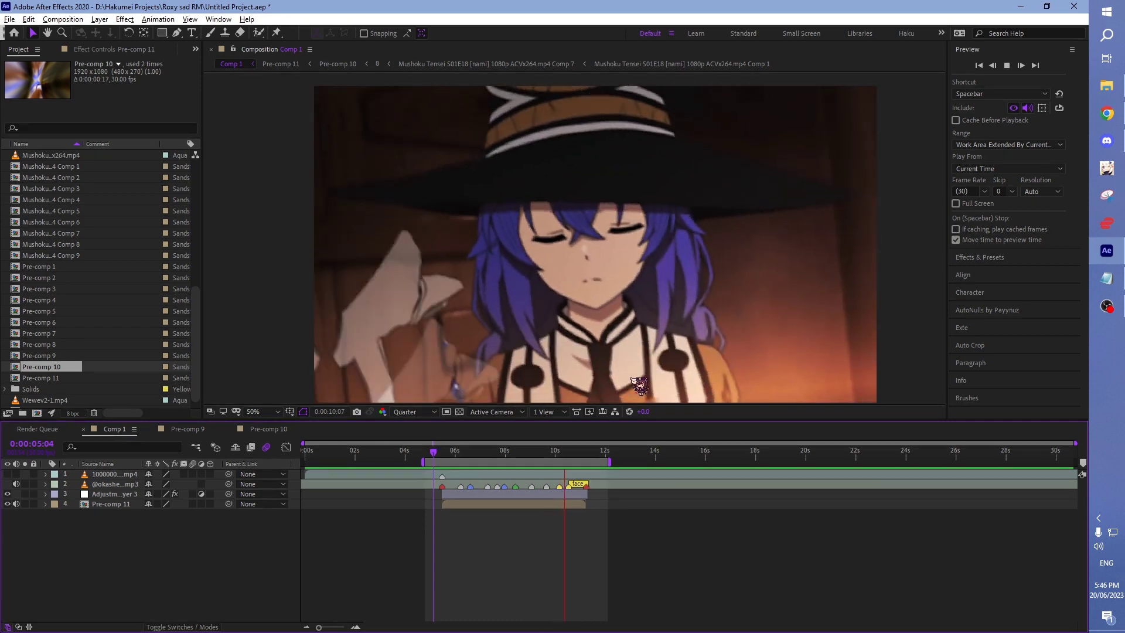
{"action": "left_click", "coordinate": [488, 457]}
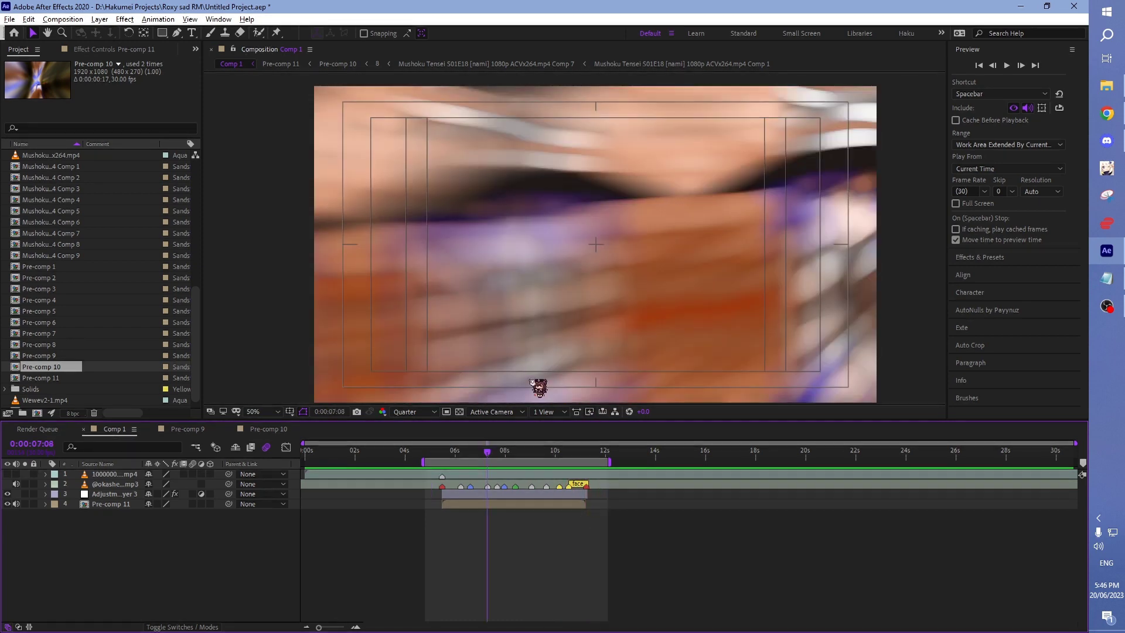
{"action": "scroll", "coordinate": [535, 385], "scroll_direction": "down", "scroll_amount": 2}
{"action": "mouse_move", "coordinate": [540, 458]}
{"action": "left_mouse_down"}
{"action": "mouse_move", "coordinate": [525, 453]}
{"action": "mouse_move", "coordinate": [542, 454]}
{"action": "left_mouse_up"}
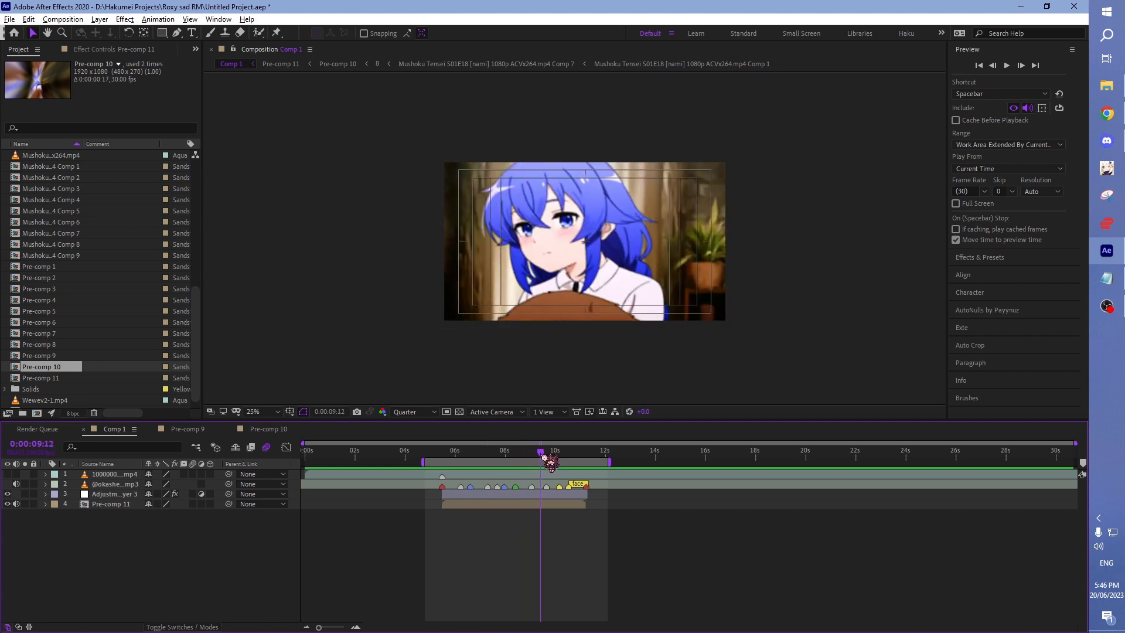
Step: Pre-compose the Pre-comp 11 layer into a new comp and open it
{"action": "left_click", "coordinate": [545, 505]}
{"action": "right_click", "coordinate": [542, 505]}
{"action": "left_click", "coordinate": [575, 463]}
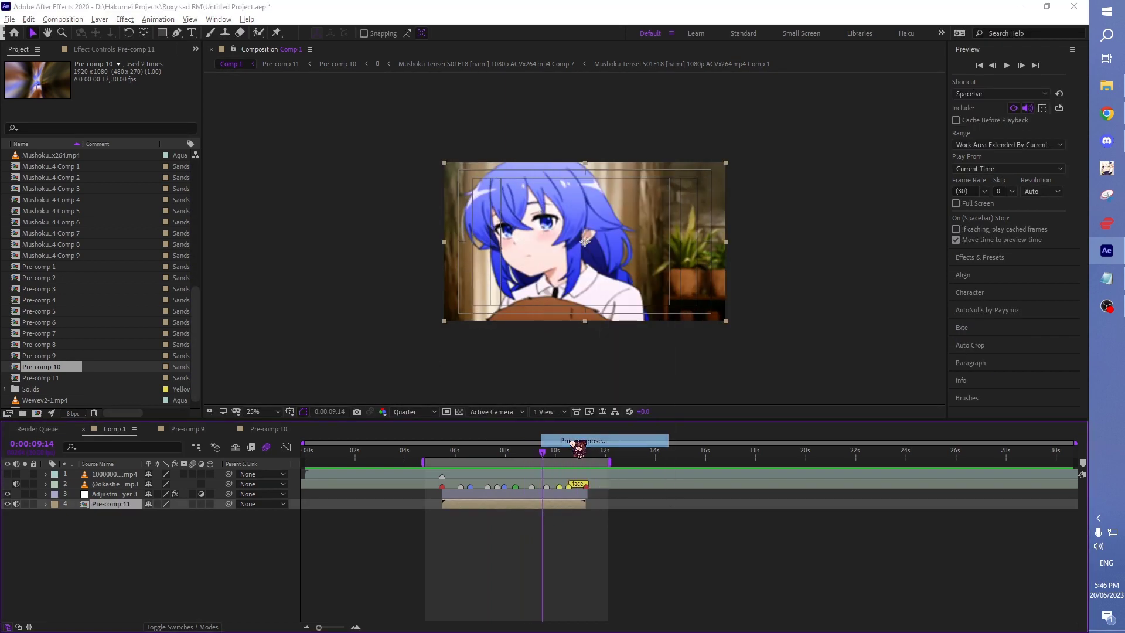
{"action": "left_click", "coordinate": [573, 398]}
{"action": "double_click", "coordinate": [545, 504]}
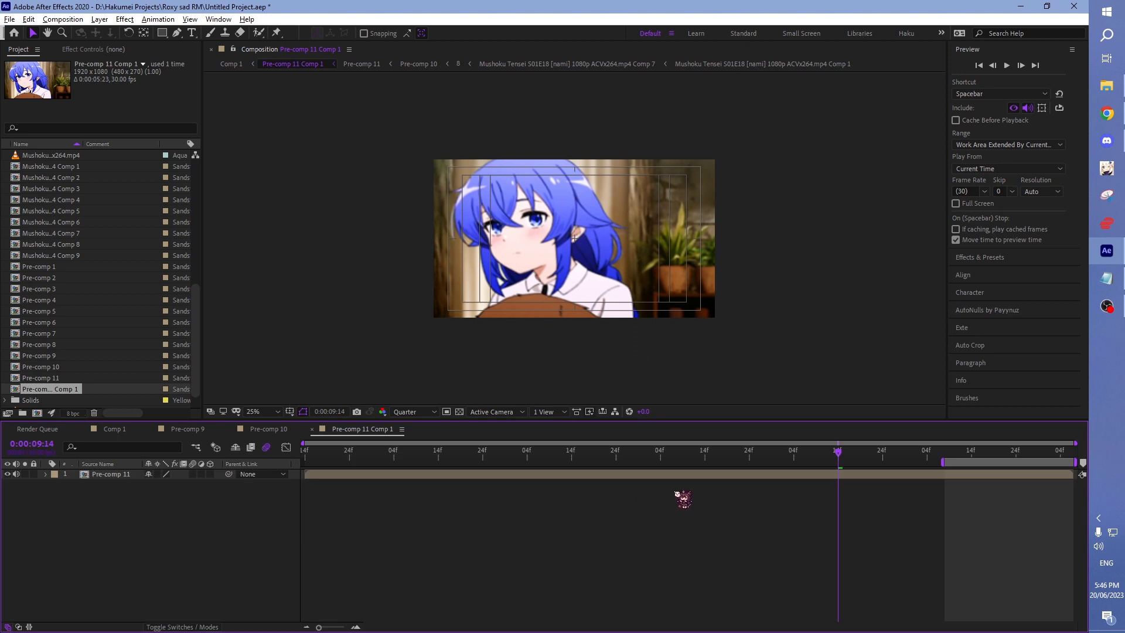
Step: Extend the work area, add an adjustment layer above the footage, and preview at Full resolution
{"action": "left_click_drag", "start_coordinate": [944, 463], "coordinate": [257, 514]}
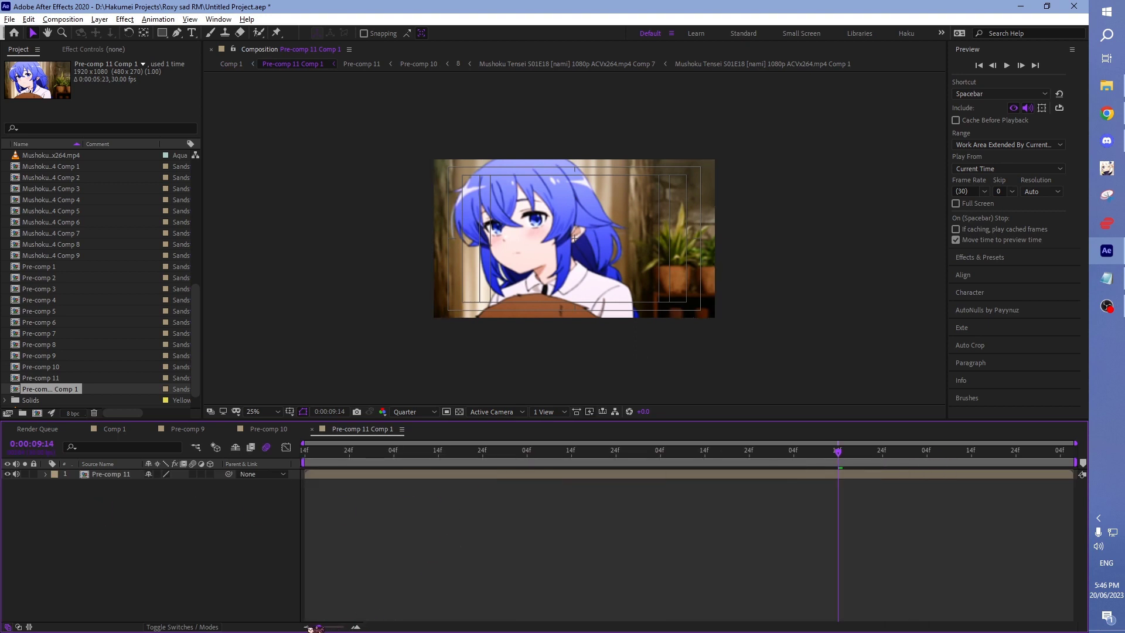
{"action": "left_click_drag", "start_coordinate": [520, 464], "coordinate": [516, 467]}
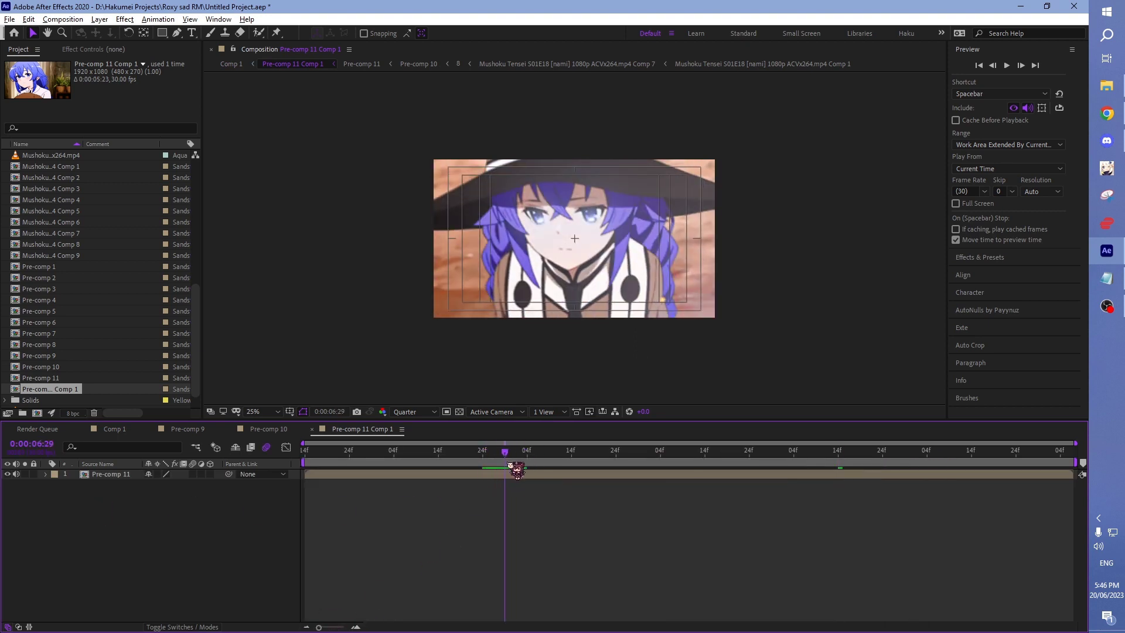
{"action": "key", "text": "ctrl+alt+y"}
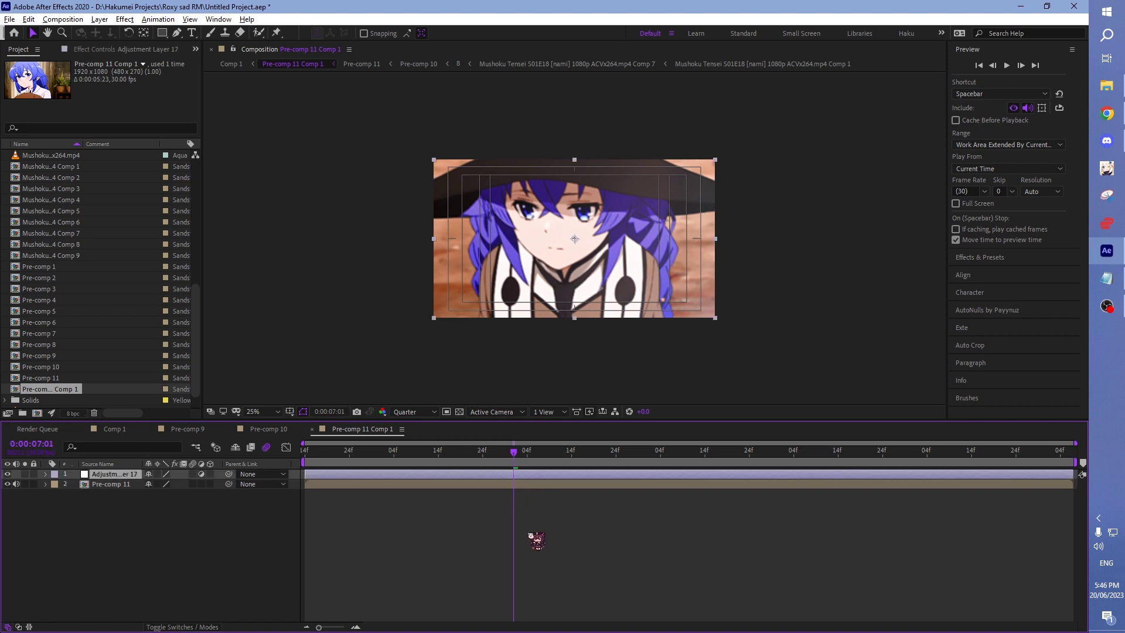
{"action": "left_click", "coordinate": [545, 564]}
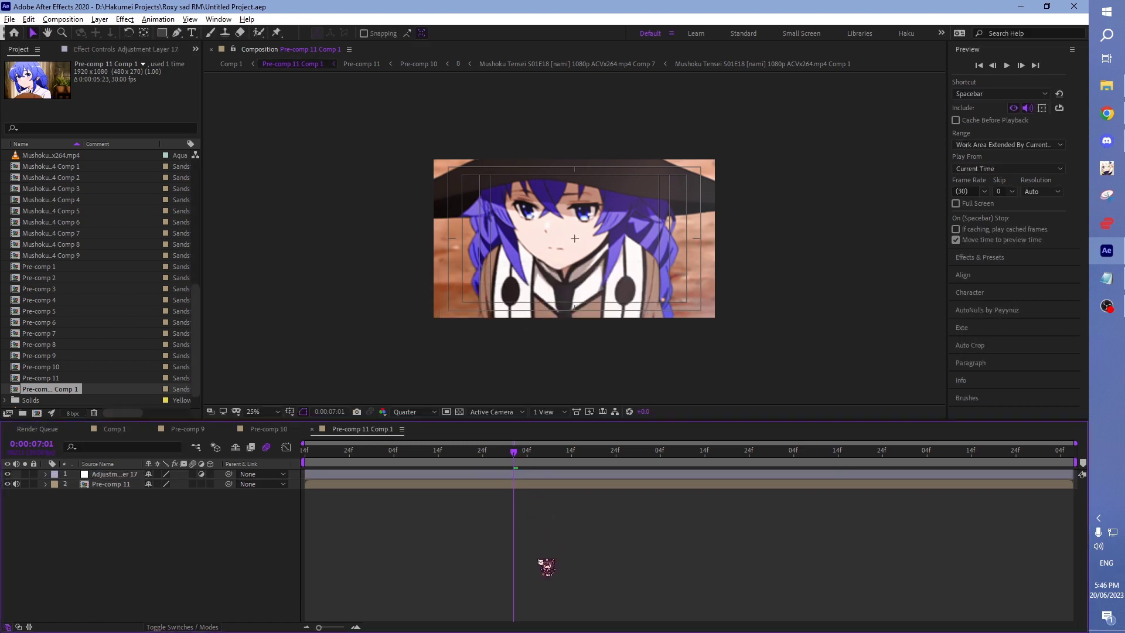
{"action": "left_click", "coordinate": [404, 412]}
{"action": "left_click", "coordinate": [408, 440]}
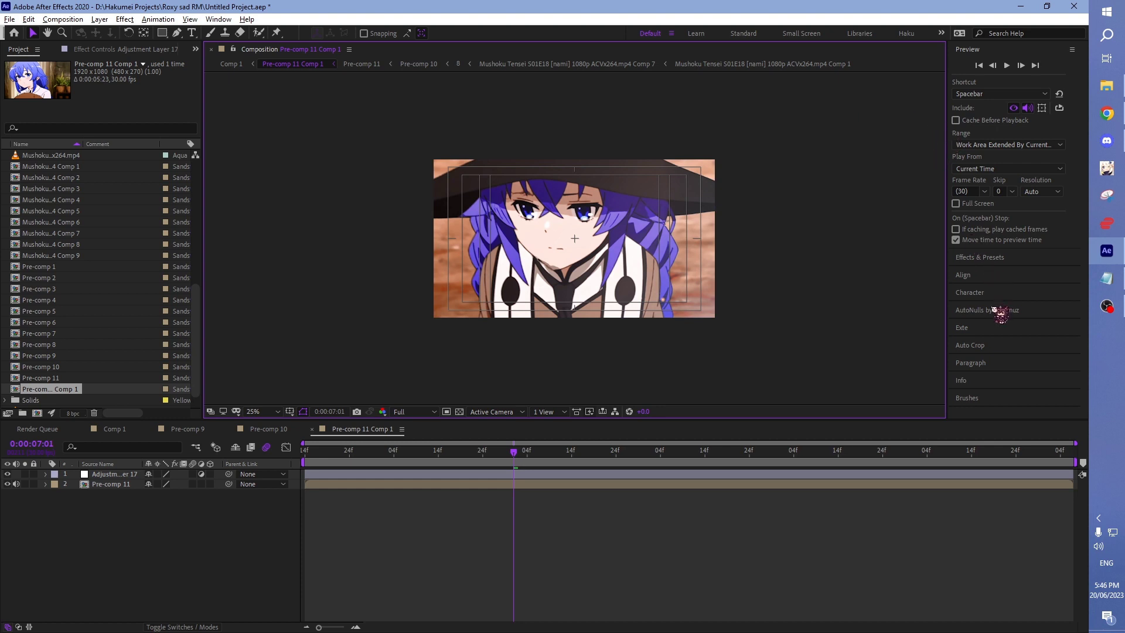
Step: Search 'looks' and drag Magic Bullet Looks onto Adjustment Layer 17, then clear the search
{"action": "left_click", "coordinate": [980, 258]}
{"action": "left_click", "coordinate": [973, 82]}
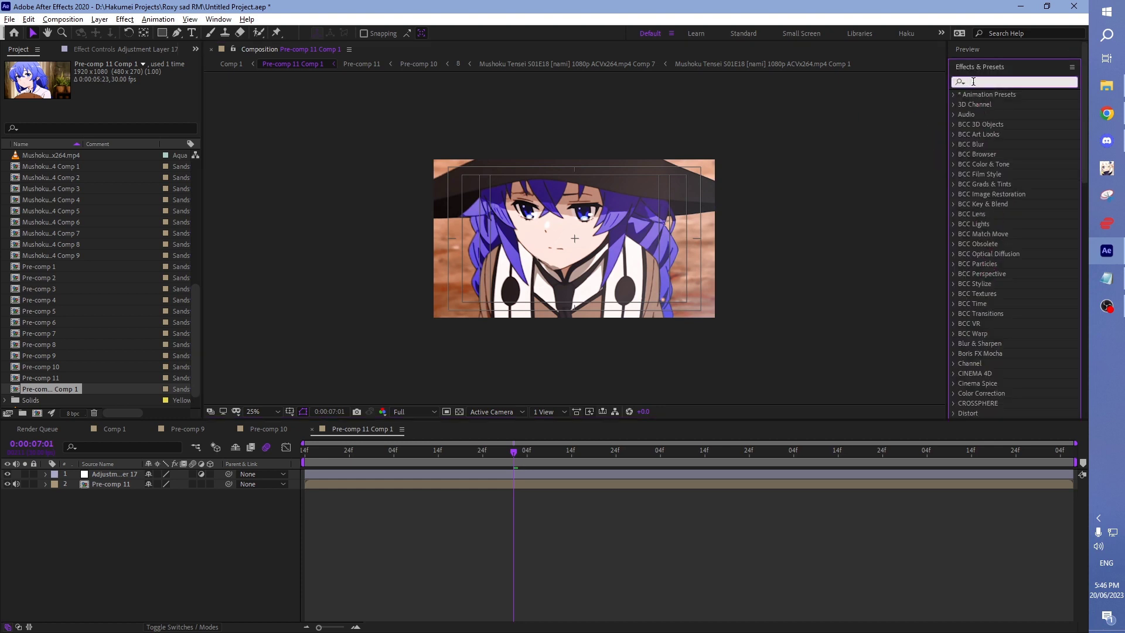
{"action": "type", "text": "looks"}
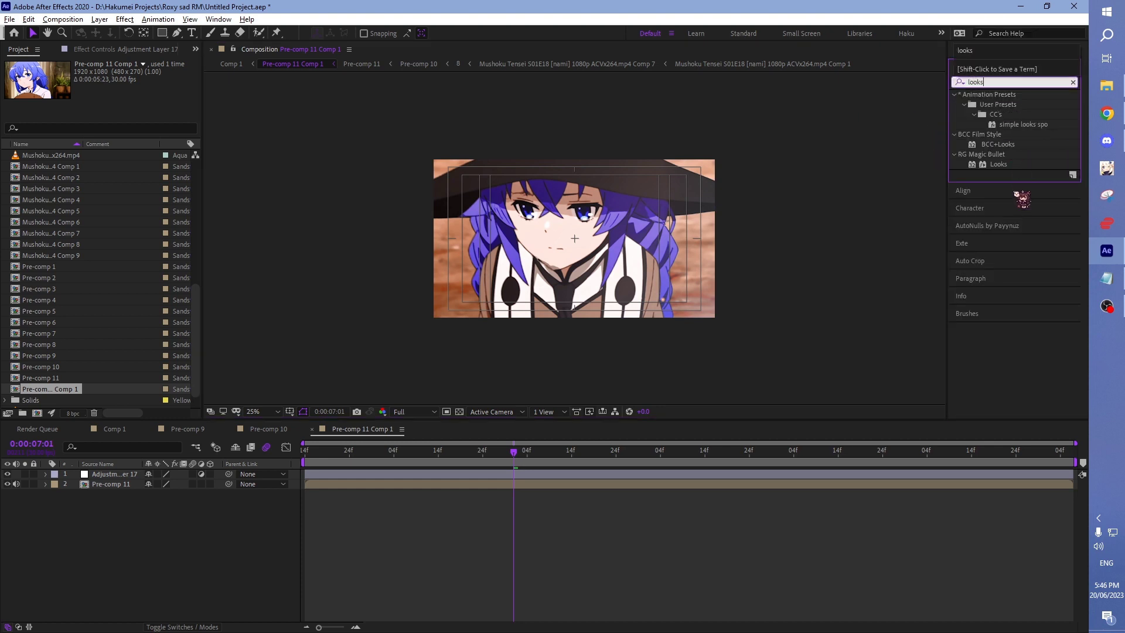
{"action": "key", "text": "Return"}
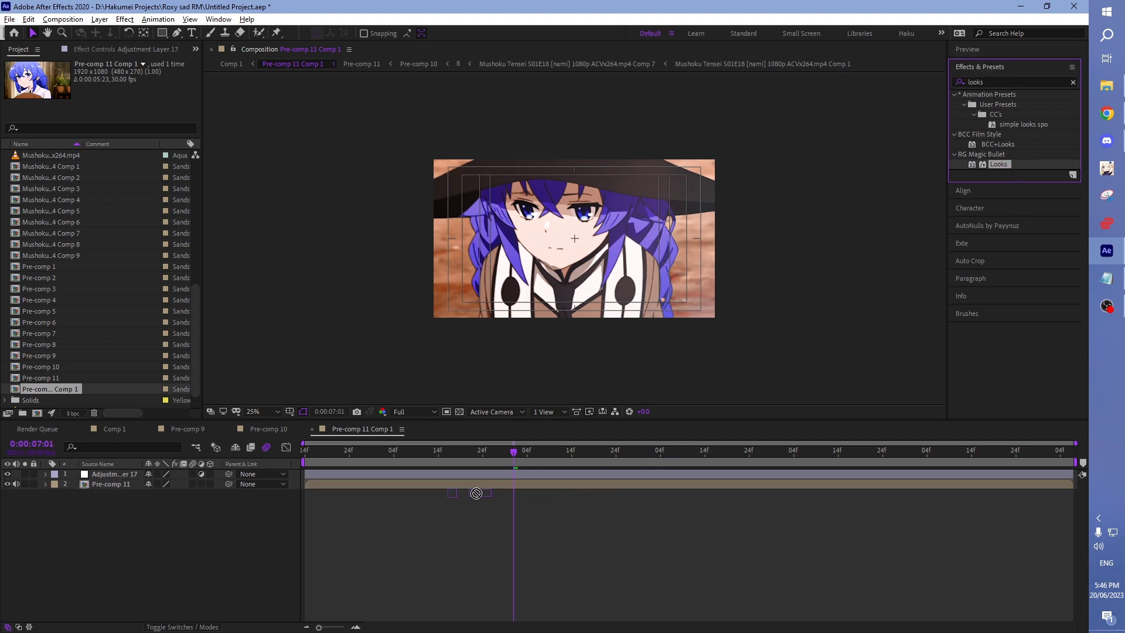
{"action": "left_click_drag", "start_coordinate": [999, 165], "coordinate": [489, 476]}
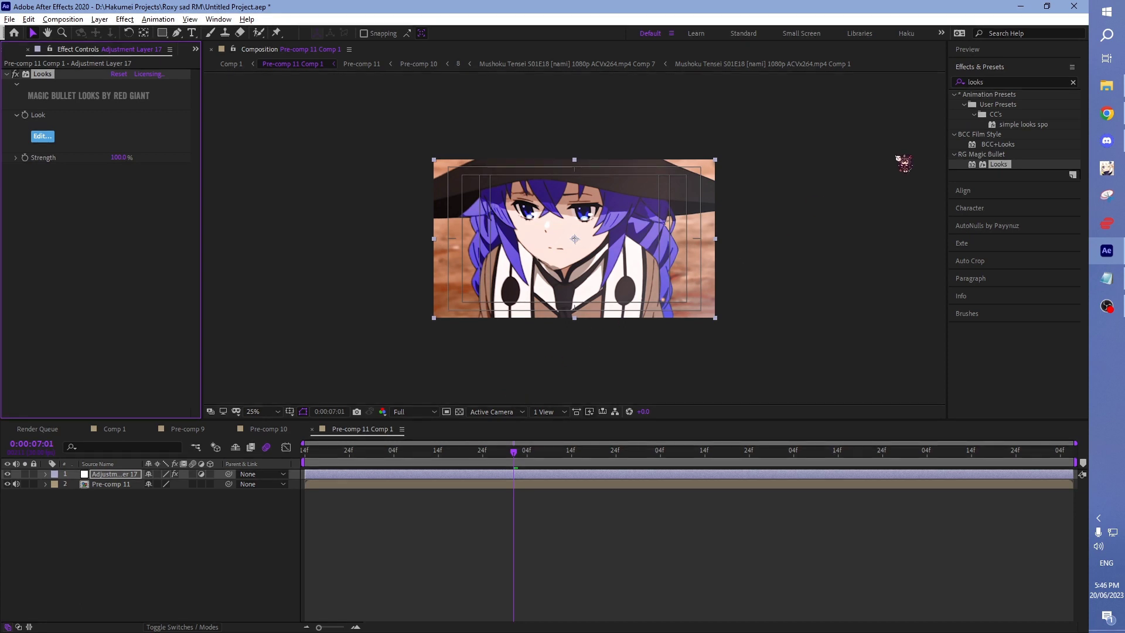
{"action": "left_click", "coordinate": [1073, 82]}
Step: Save the project and add Lumetri Color to Adjustment Layer 17 via a 'lumetri' search
{"action": "left_click", "coordinate": [532, 532]}
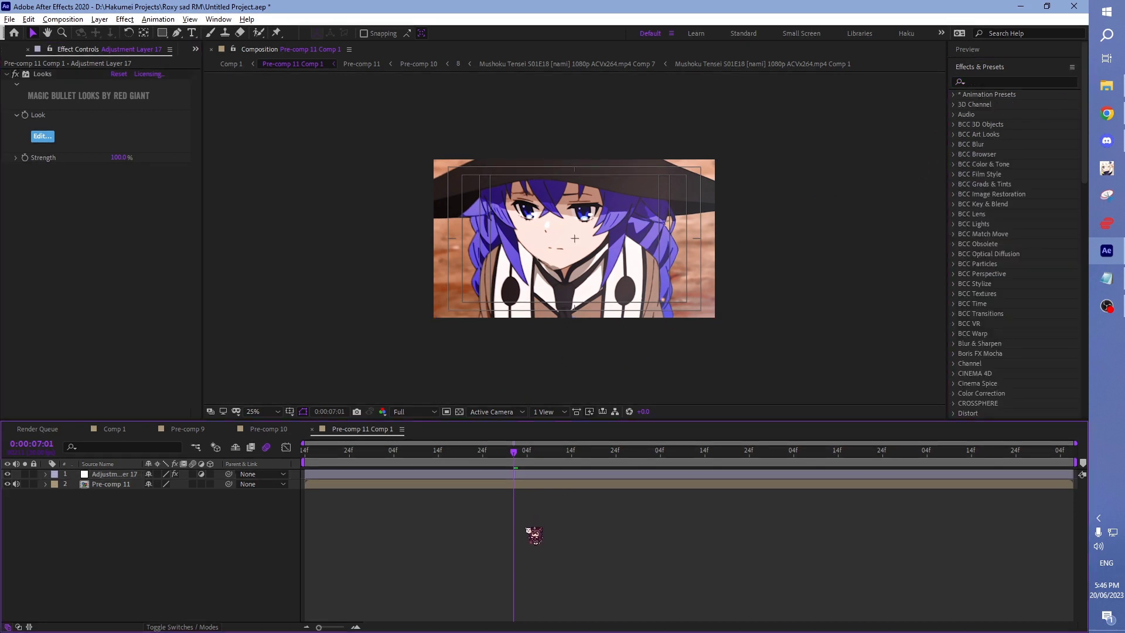
{"action": "key", "text": "ctrl+s"}
{"action": "left_click", "coordinate": [989, 81]}
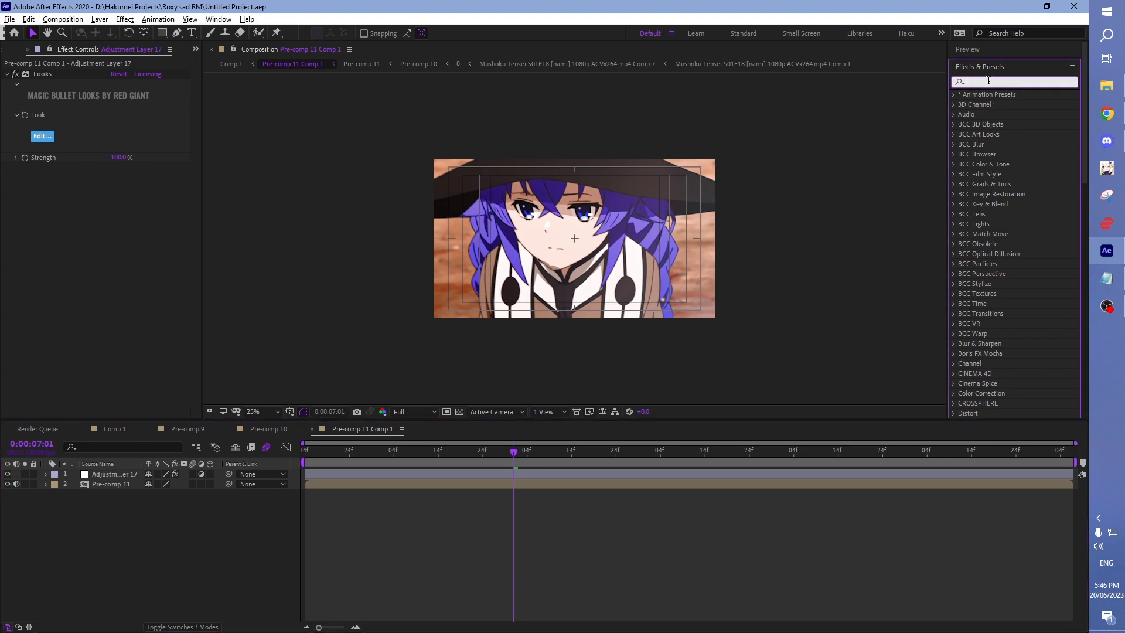
{"action": "type", "text": "lumetri"}
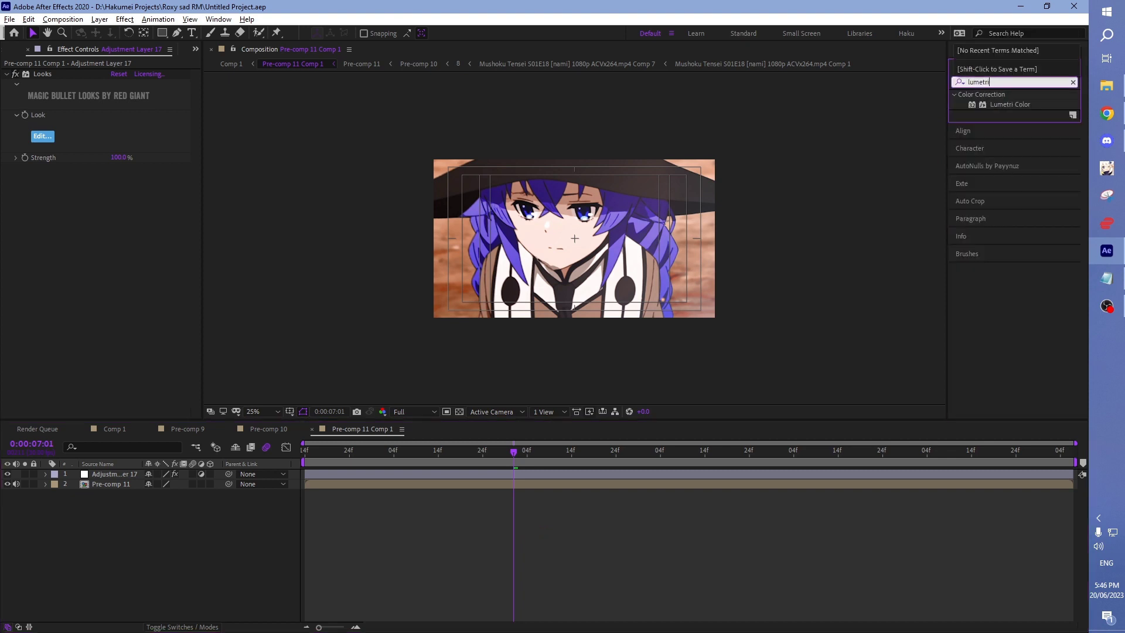
{"action": "mouse_move", "coordinate": [1011, 106]}
{"action": "left_mouse_down"}
{"action": "mouse_move", "coordinate": [516, 486]}
{"action": "mouse_move", "coordinate": [519, 476]}
{"action": "left_mouse_up"}
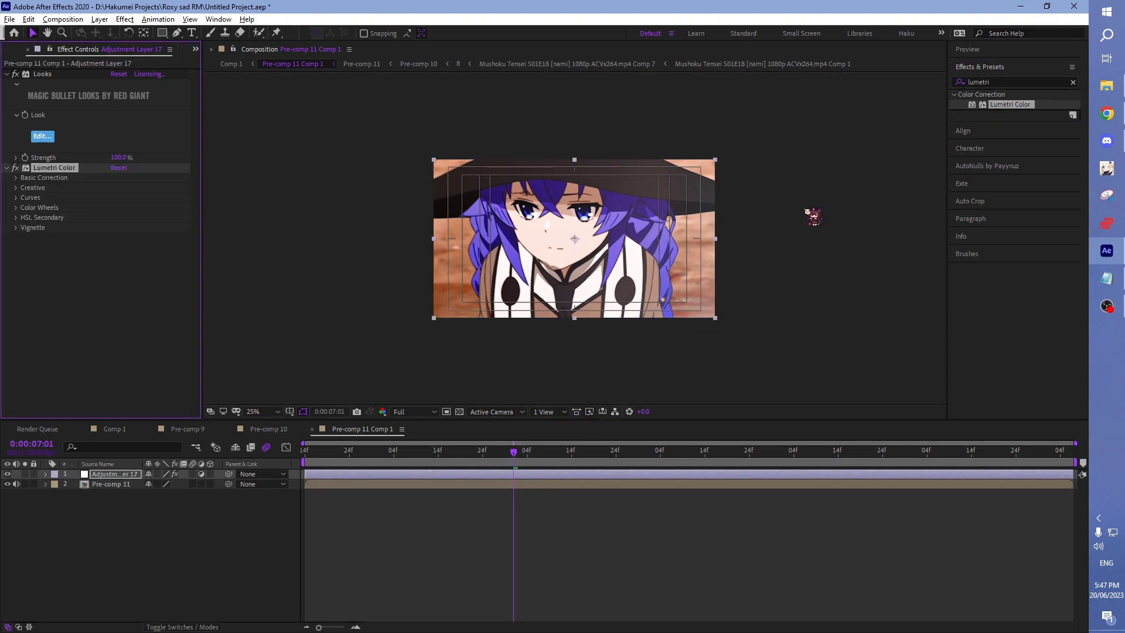
Step: Add Curves beneath it, collapse Curves and Lumetri Color, and select the Looks effect
{"action": "left_click", "coordinate": [1000, 81]}
{"action": "type", "text": "cur"}
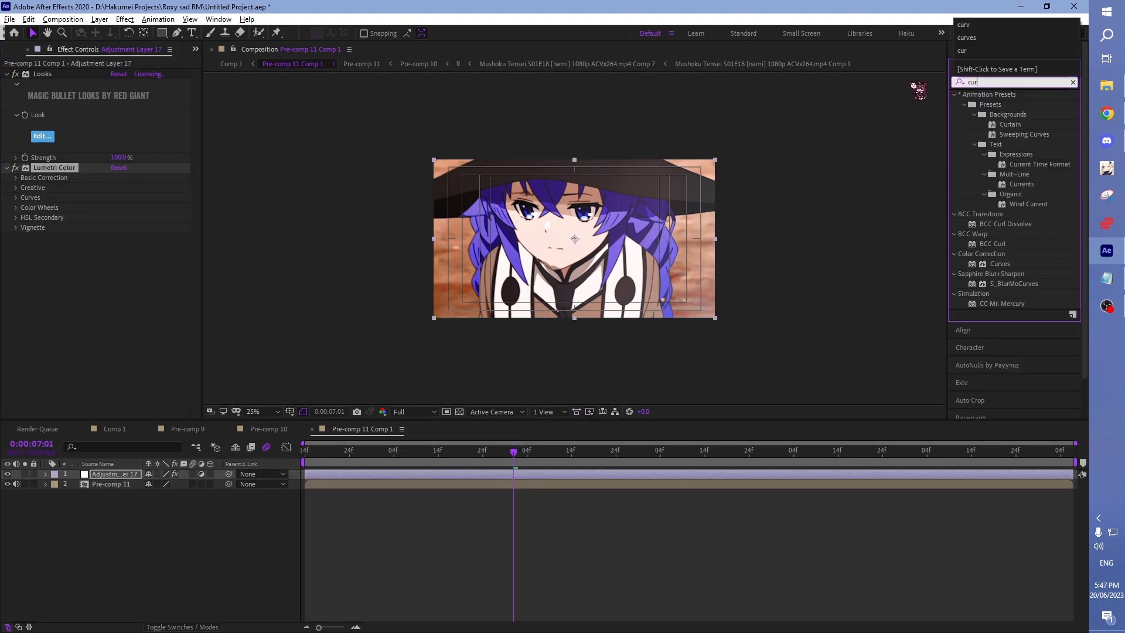
{"action": "type", "text": "ves"}
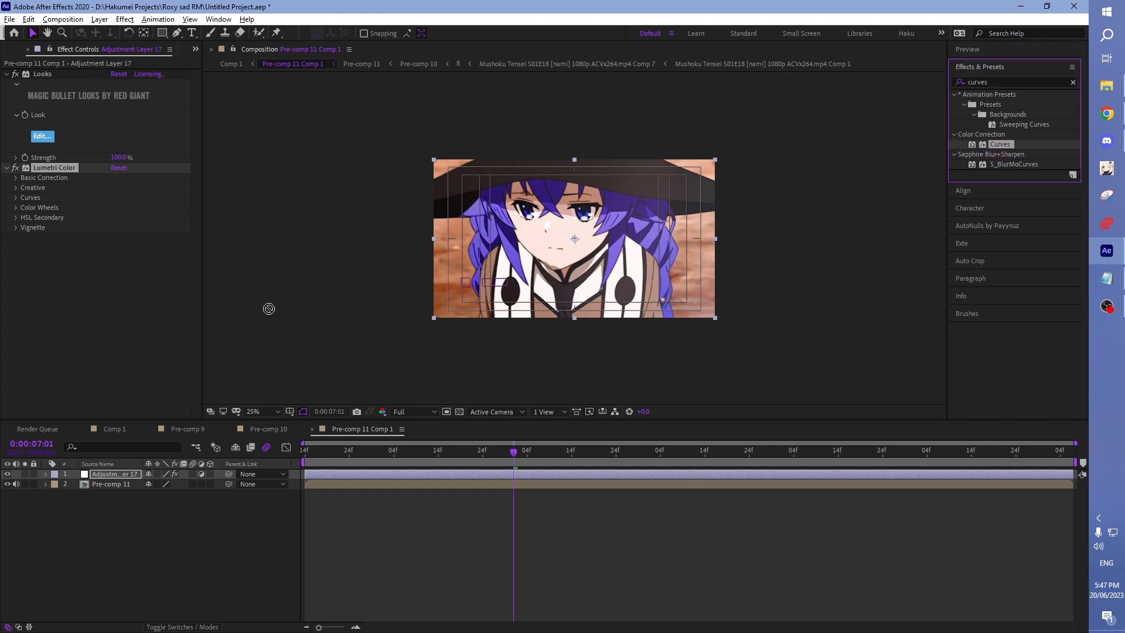
{"action": "left_click_drag", "start_coordinate": [1003, 146], "coordinate": [126, 298]}
{"action": "left_click", "coordinate": [7, 186]}
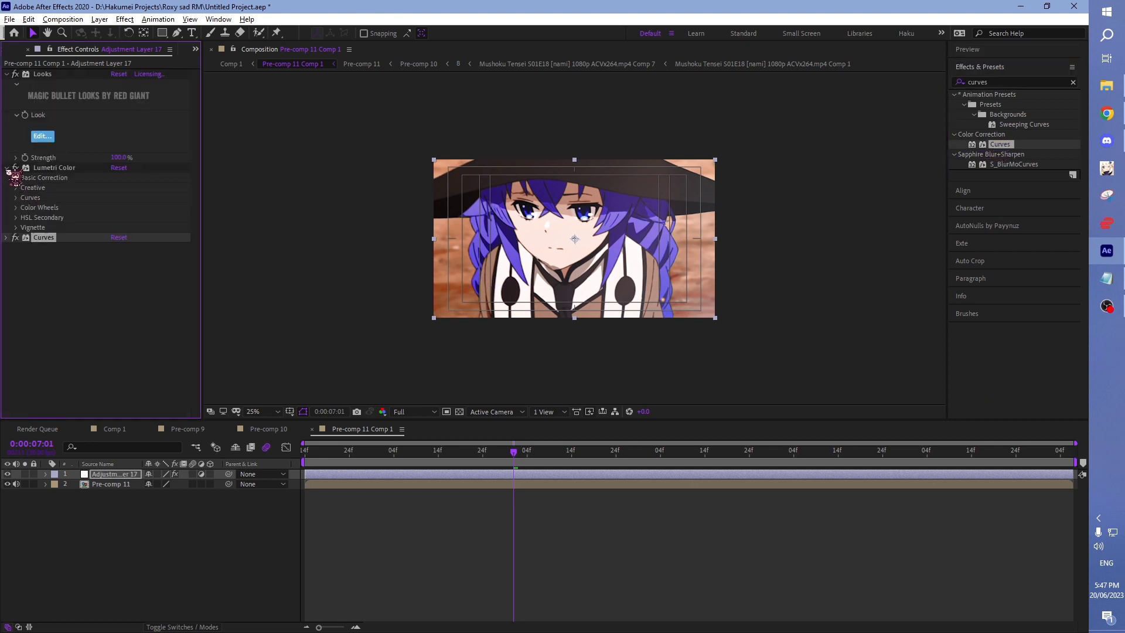
{"action": "left_click", "coordinate": [7, 169]}
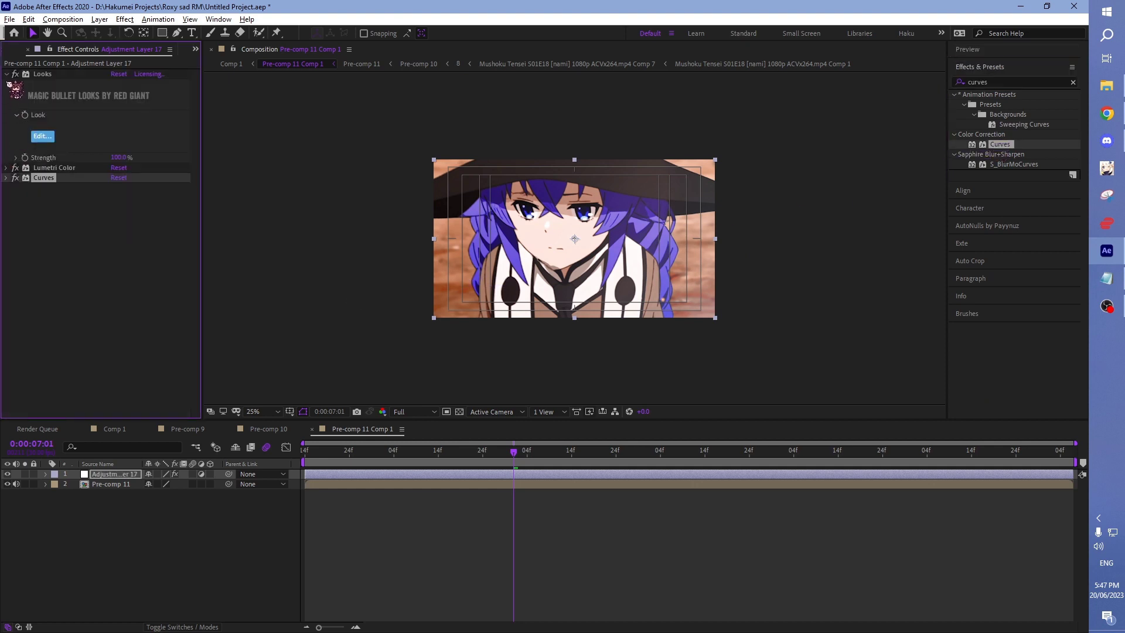
{"action": "left_click", "coordinate": [50, 135]}
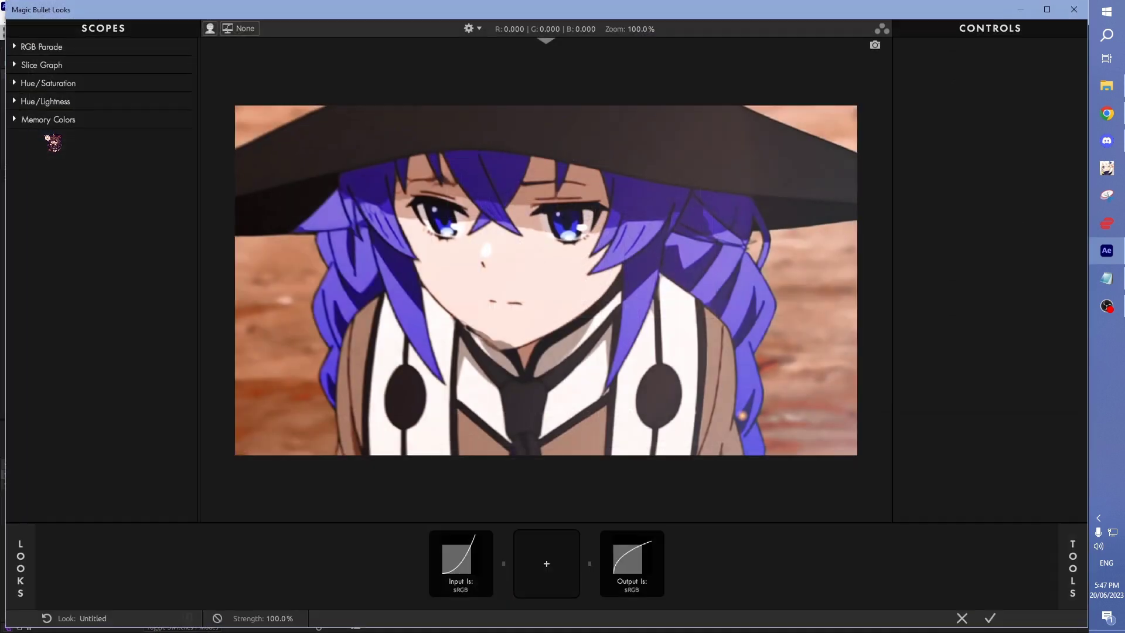
Step: Maximize the Magic Bullet Looks window and expand the Film category in the Tools library
{"action": "double_click", "coordinate": [546, 15]}
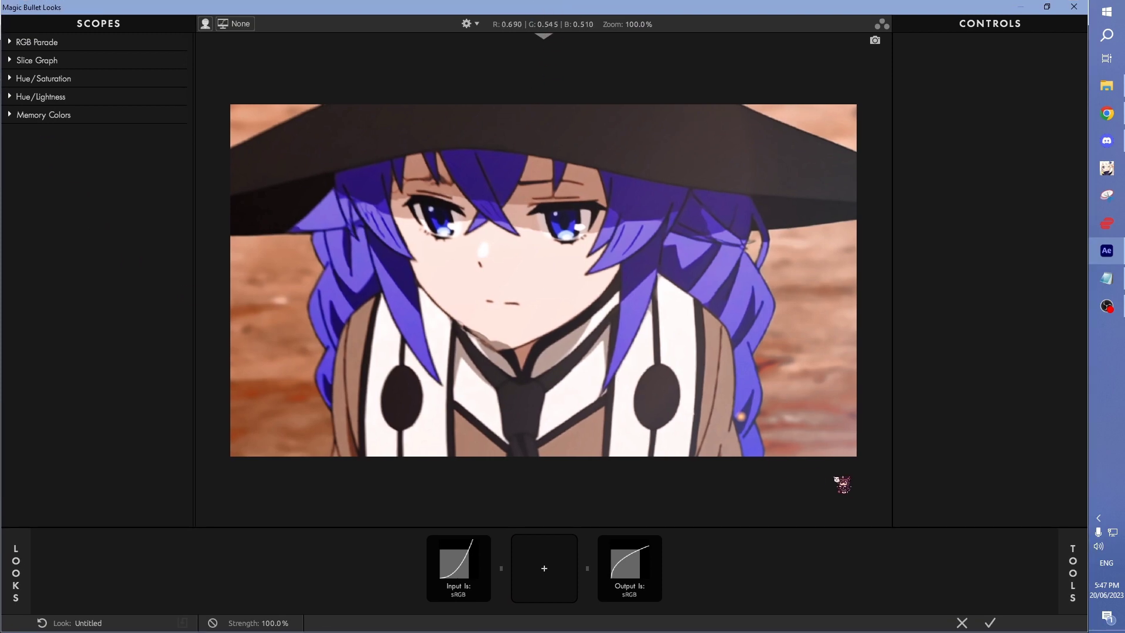
{"action": "left_click", "coordinate": [1073, 565]}
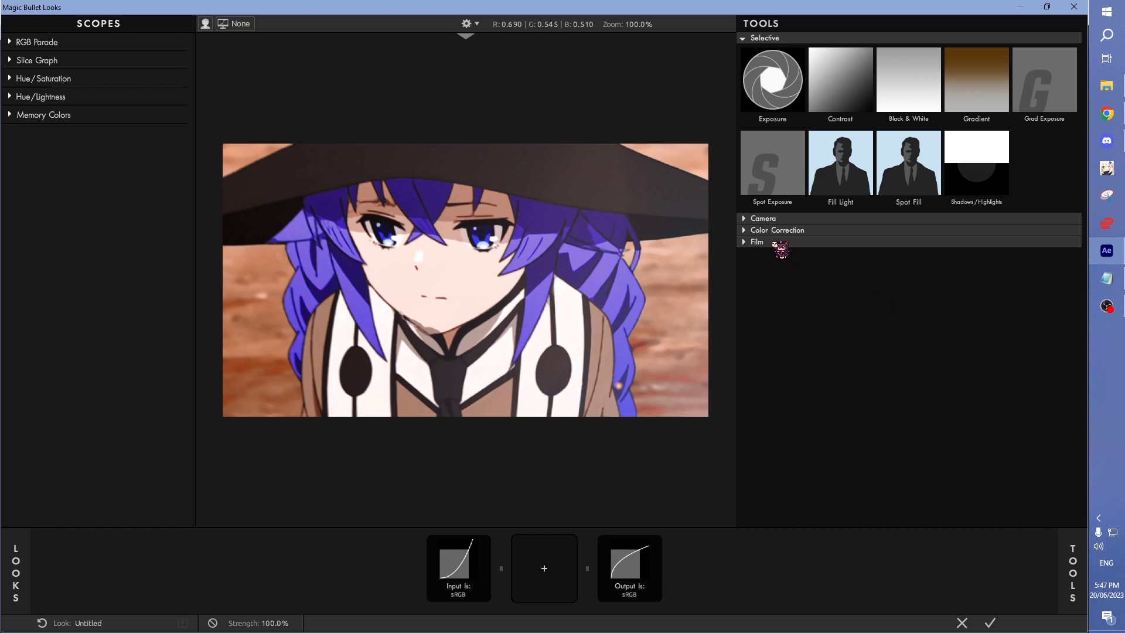
{"action": "left_click", "coordinate": [749, 242]}
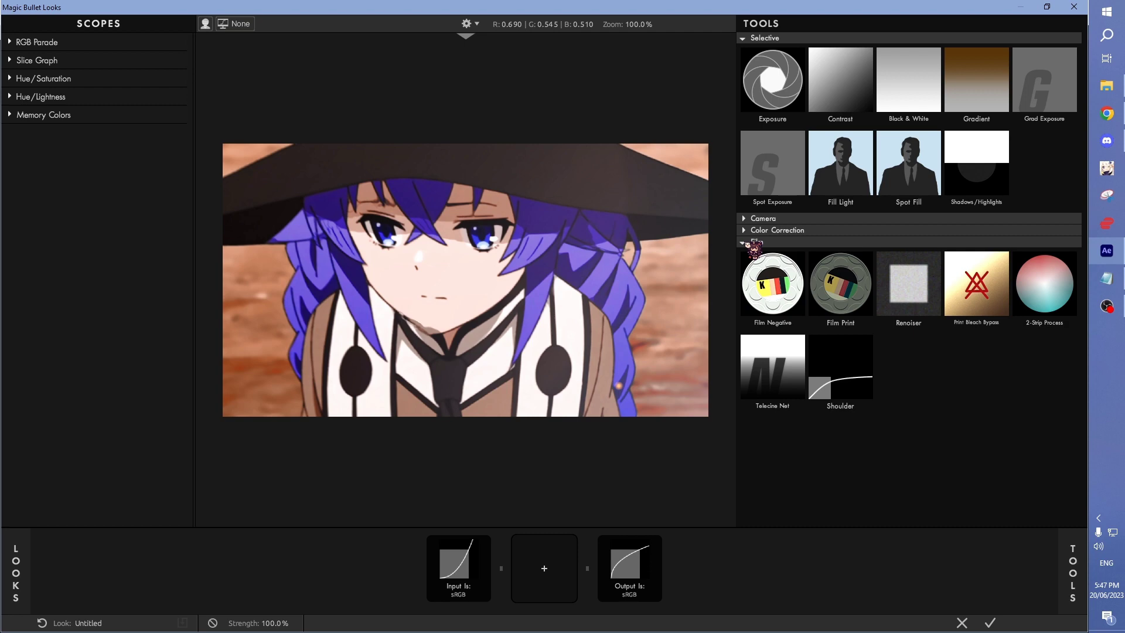
Step: Add Telecine Net with 8.41% size and 68.8% strength, then bypass it
{"action": "double_click", "coordinate": [773, 366]}
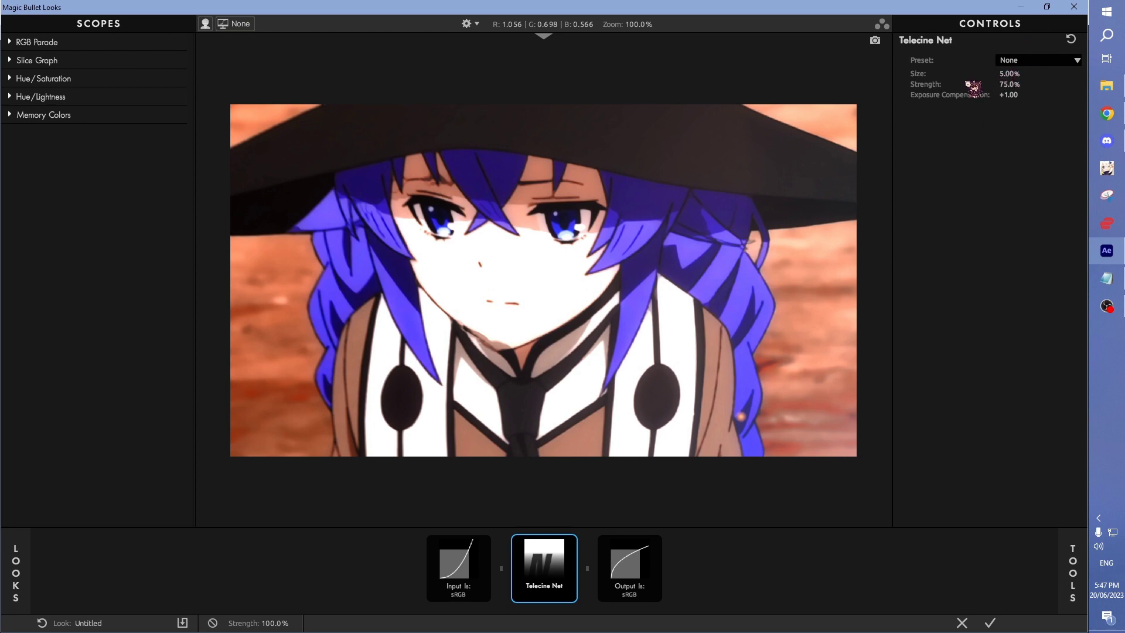
{"action": "mouse_move", "coordinate": [1007, 76]}
{"action": "left_mouse_down"}
{"action": "mouse_move", "coordinate": [985, 77]}
{"action": "mouse_move", "coordinate": [1038, 74]}
{"action": "mouse_move", "coordinate": [997, 132]}
{"action": "left_mouse_up"}
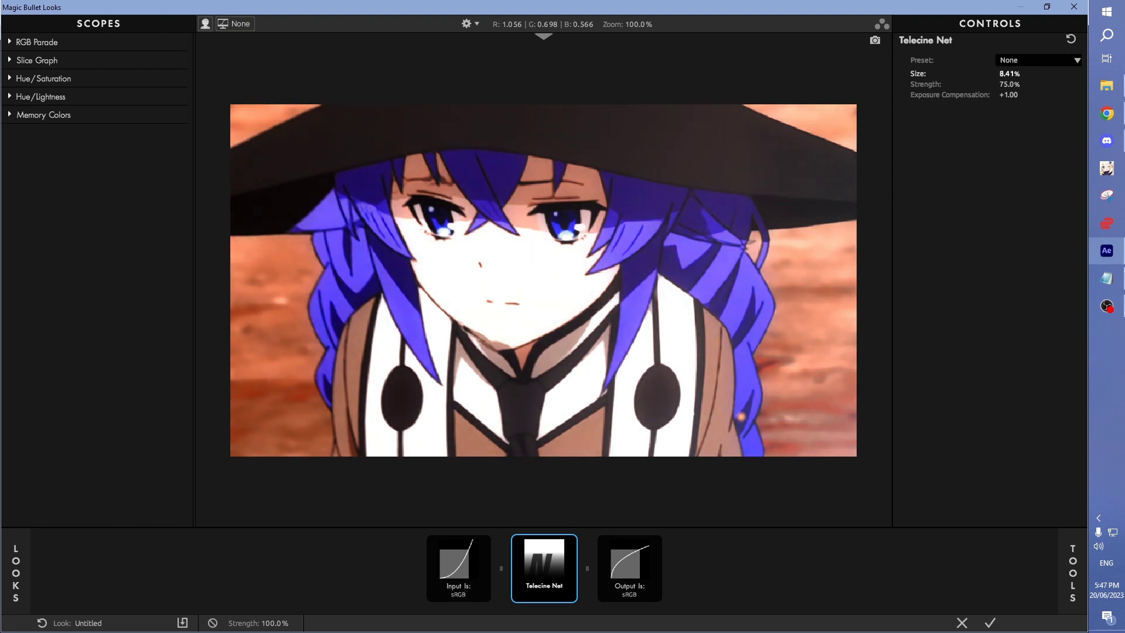
{"action": "mouse_move", "coordinate": [1009, 83]}
{"action": "left_mouse_down"}
{"action": "mouse_move", "coordinate": [987, 84]}
{"action": "mouse_move", "coordinate": [1032, 84]}
{"action": "mouse_move", "coordinate": [1012, 84]}
{"action": "left_mouse_up"}
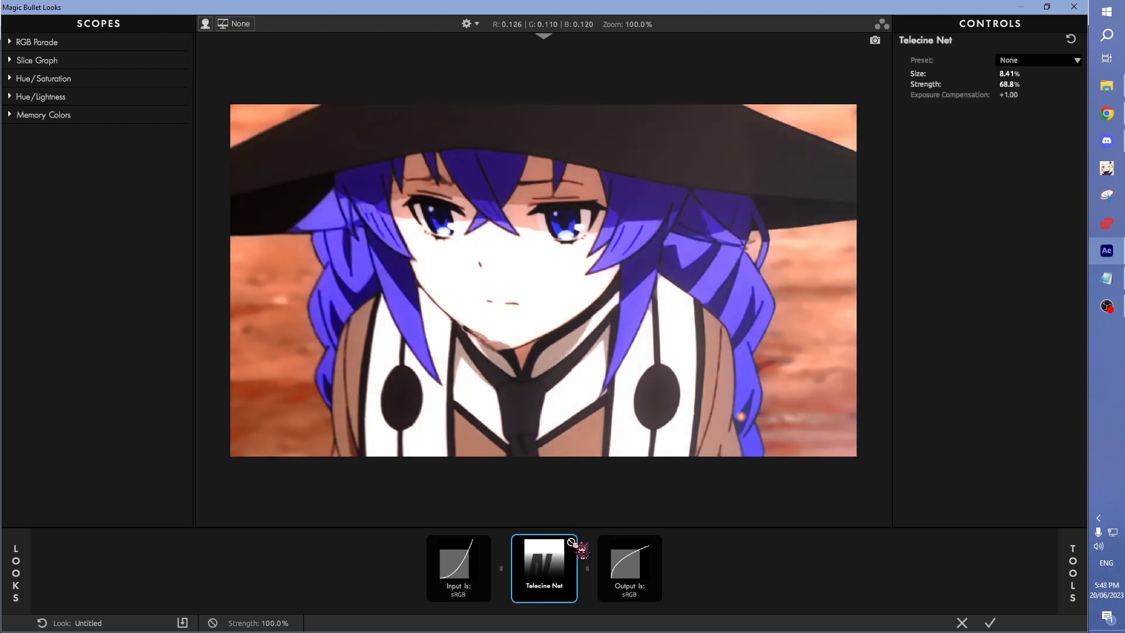
{"action": "left_click", "coordinate": [571, 542]}
Step: Try a Shoulder tool with raised brightest value and strength, then remove it
{"action": "mouse_move", "coordinate": [1077, 557]}
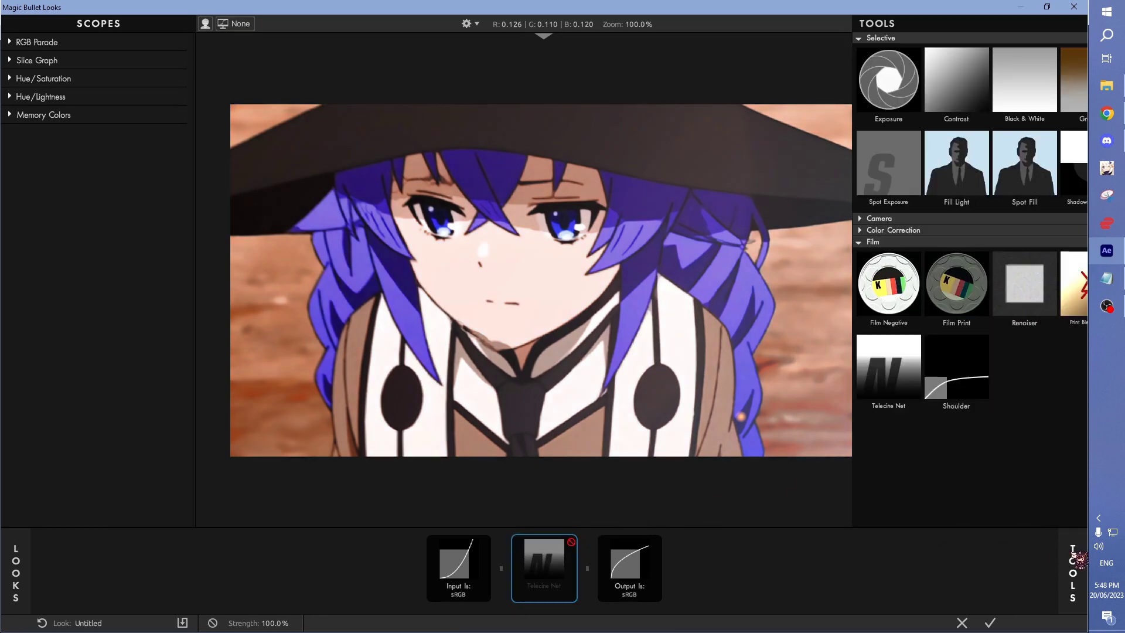
{"action": "double_click", "coordinate": [841, 372]}
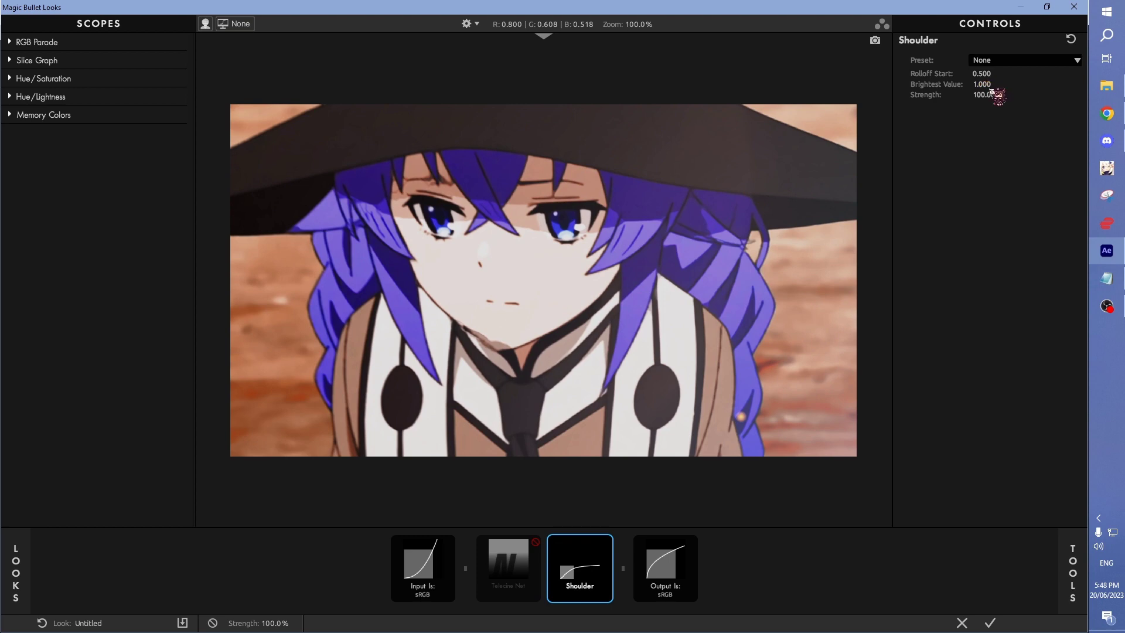
{"action": "mouse_move", "coordinate": [983, 83]}
{"action": "left_mouse_down"}
{"action": "mouse_move", "coordinate": [1002, 73]}
{"action": "mouse_move", "coordinate": [961, 74]}
{"action": "mouse_move", "coordinate": [1008, 73]}
{"action": "left_mouse_up"}
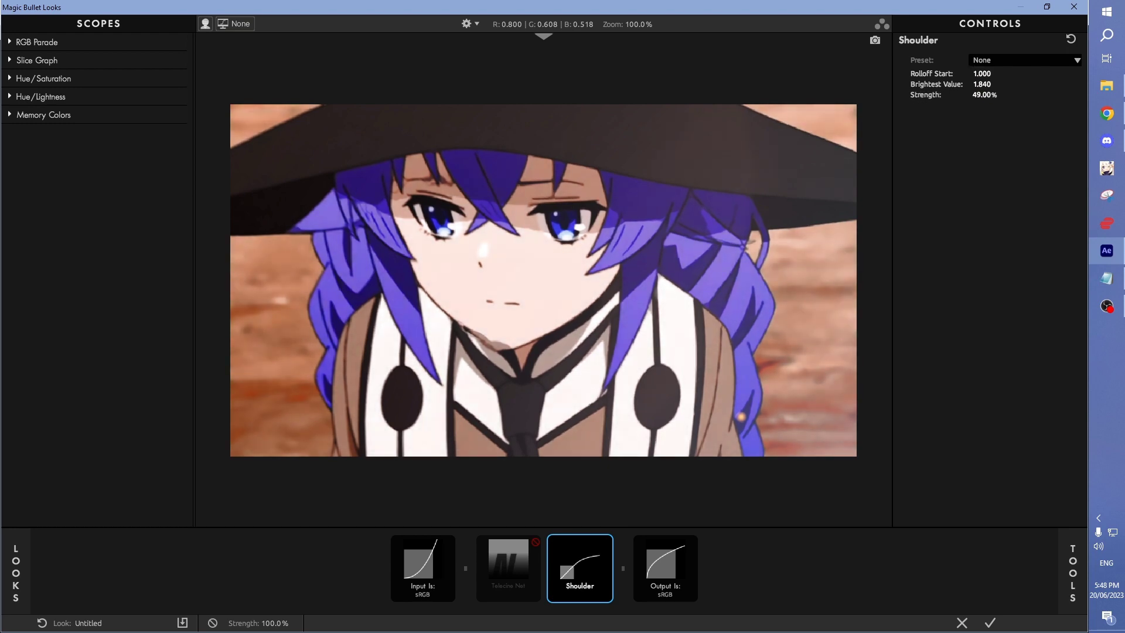
{"action": "left_click_drag", "start_coordinate": [984, 94], "coordinate": [1008, 94]}
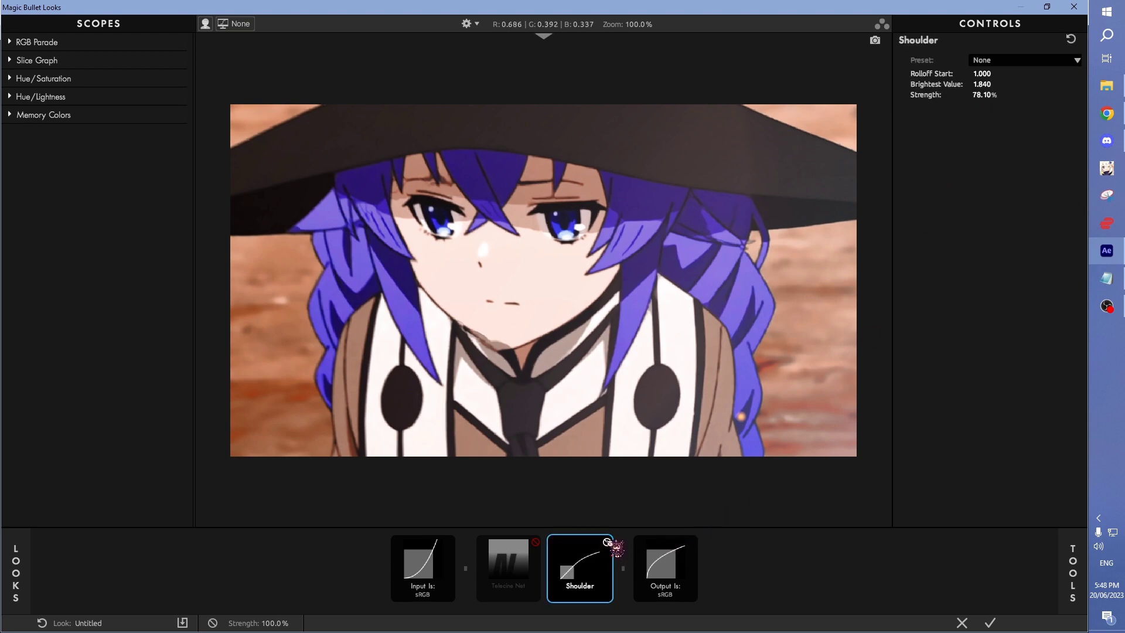
{"action": "left_click", "coordinate": [607, 542]}
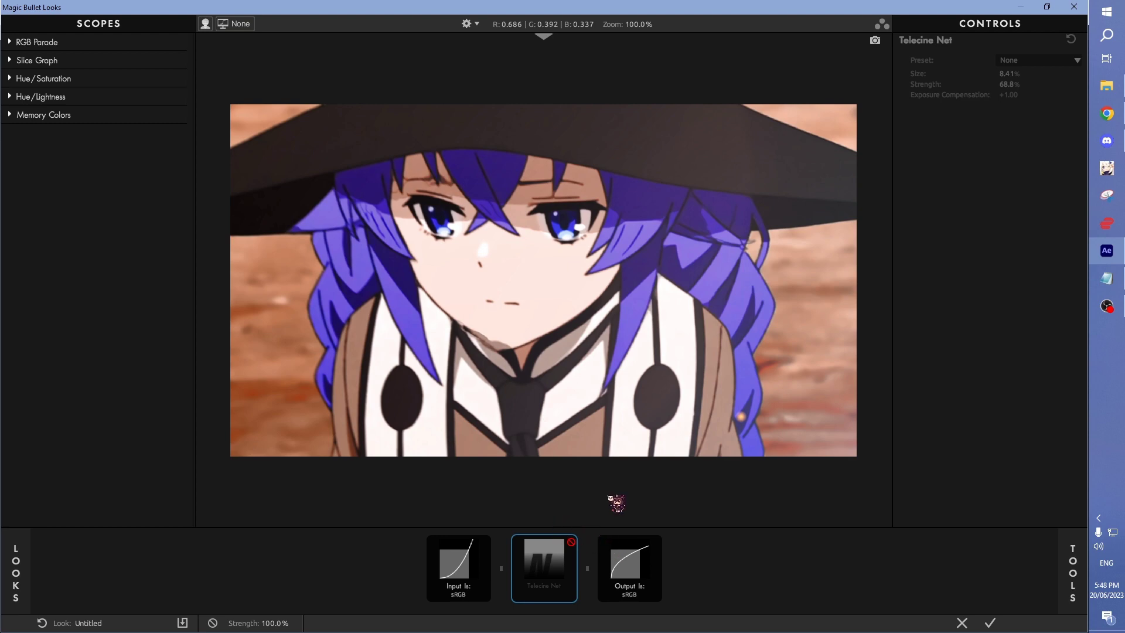
Step: Add an S Curve from the Color Correction tools and adjust its midpoint and brightness
{"action": "left_click", "coordinate": [1071, 563]}
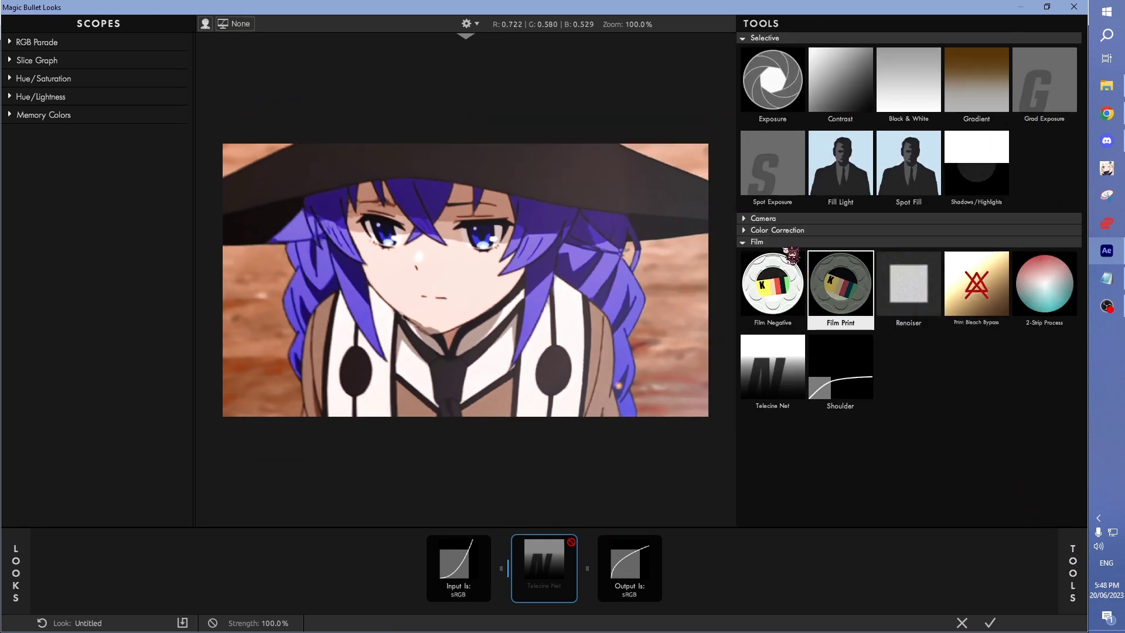
{"action": "left_click", "coordinate": [746, 230]}
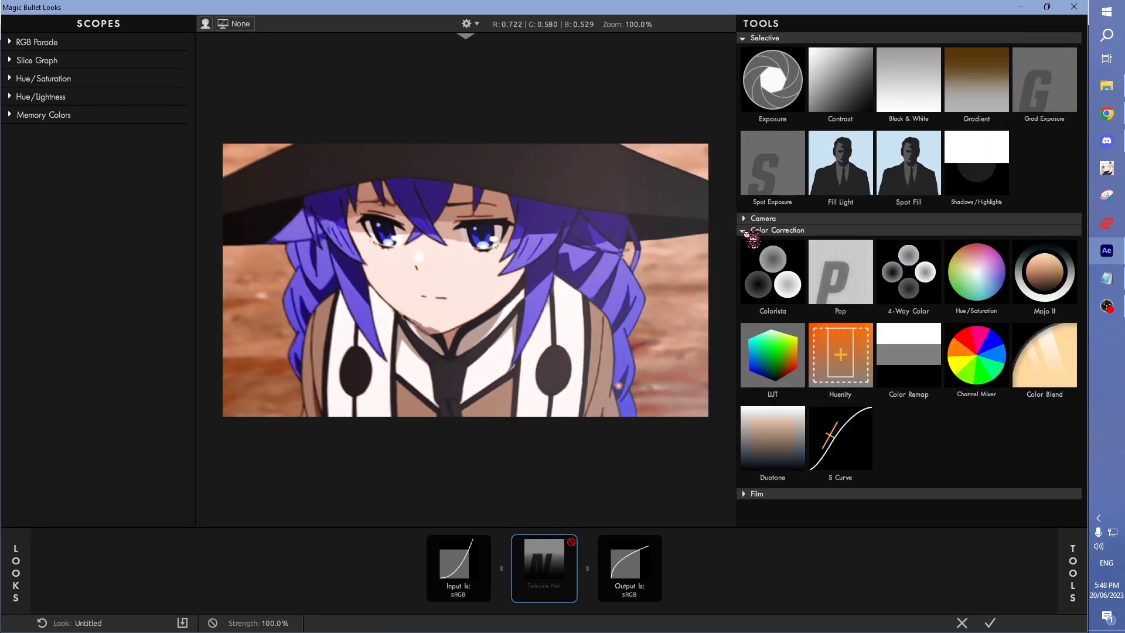
{"action": "double_click", "coordinate": [856, 461]}
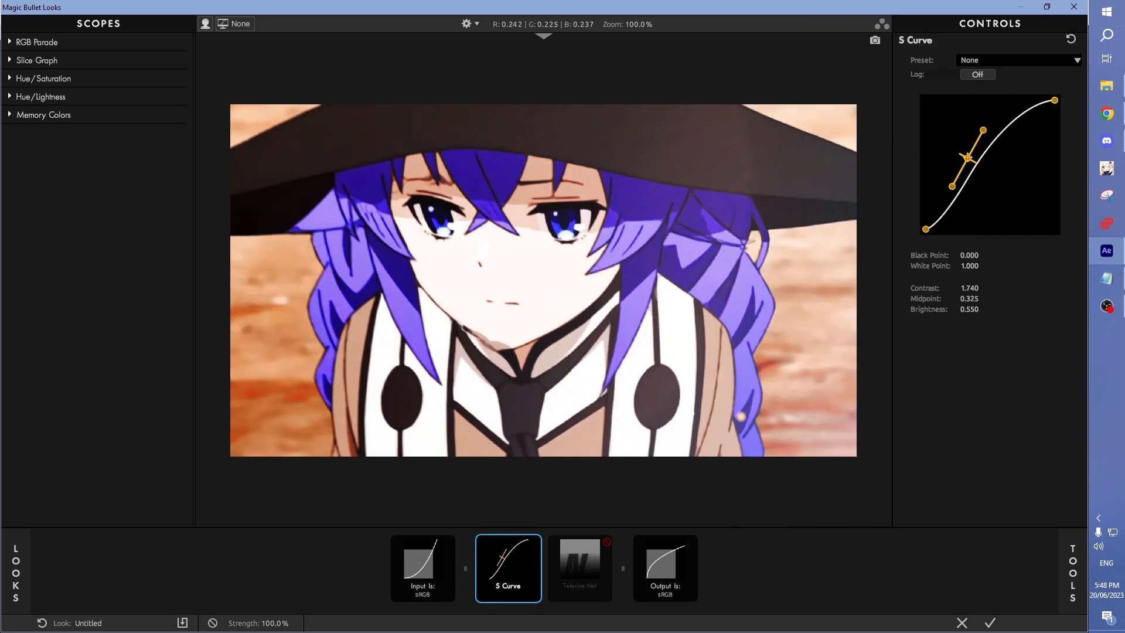
{"action": "mouse_move", "coordinate": [968, 157]}
{"action": "left_mouse_down"}
{"action": "mouse_move", "coordinate": [1003, 201]}
{"action": "mouse_move", "coordinate": [1045, 209]}
{"action": "mouse_move", "coordinate": [1000, 150]}
{"action": "mouse_move", "coordinate": [958, 202]}
{"action": "left_mouse_up"}
Step: Compare S Curve and Telecine Net bypass, then set S Curve midpoint 0.575, brightness 0.365
{"action": "scroll", "coordinate": [644, 226], "scroll_direction": "down", "scroll_amount": 1}
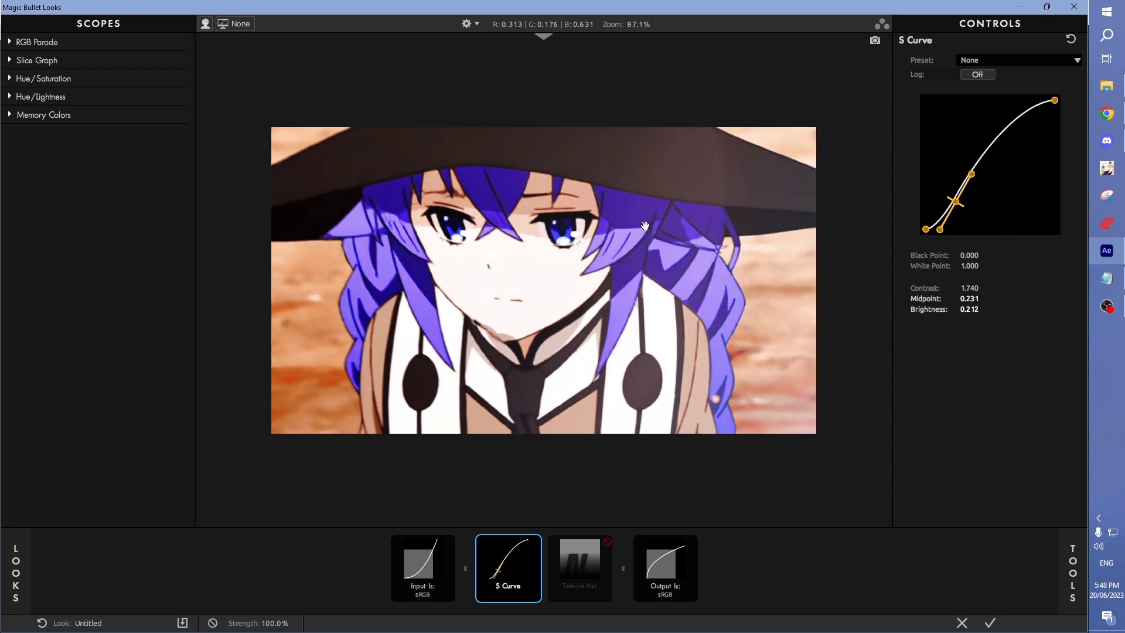
{"action": "left_click", "coordinate": [537, 542]}
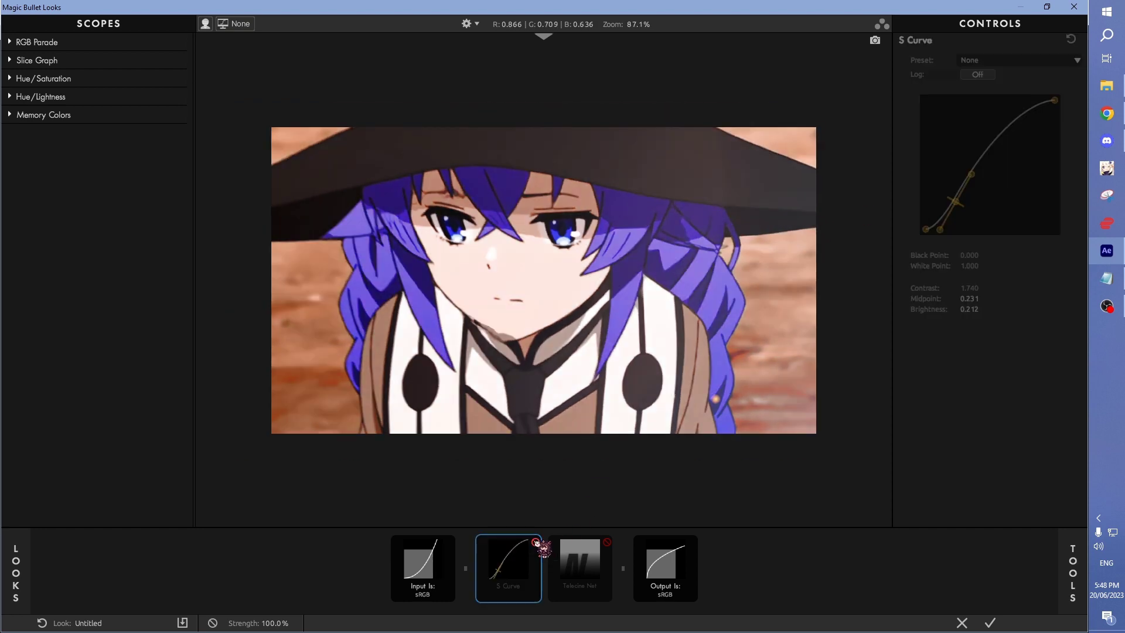
{"action": "left_click", "coordinate": [536, 542]}
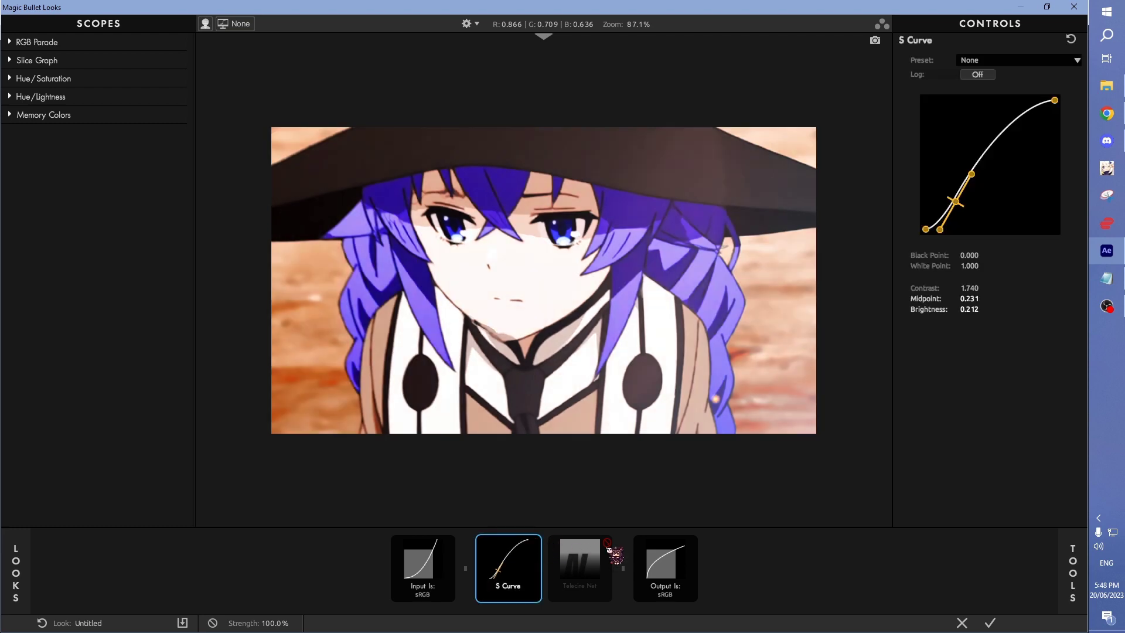
{"action": "left_click", "coordinate": [607, 543]}
{"action": "left_click", "coordinate": [607, 543]}
{"action": "left_click", "coordinate": [536, 542]}
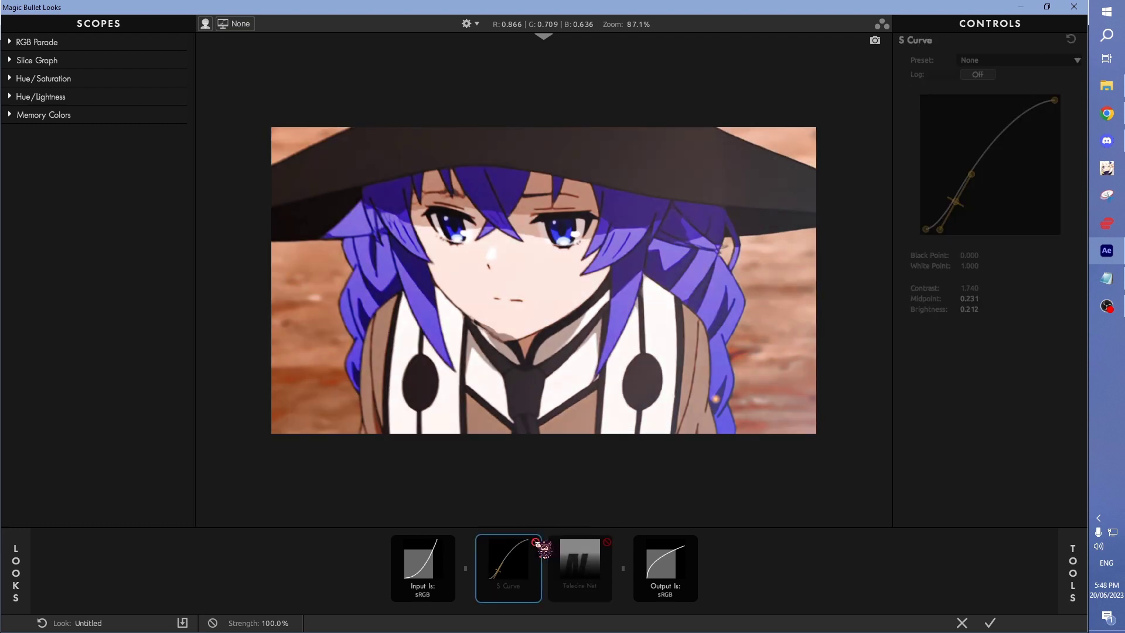
{"action": "left_click", "coordinate": [536, 543]}
{"action": "mouse_move", "coordinate": [955, 202]}
{"action": "left_mouse_down"}
{"action": "mouse_move", "coordinate": [986, 203]}
{"action": "mouse_move", "coordinate": [1000, 183]}
{"action": "left_mouse_up"}
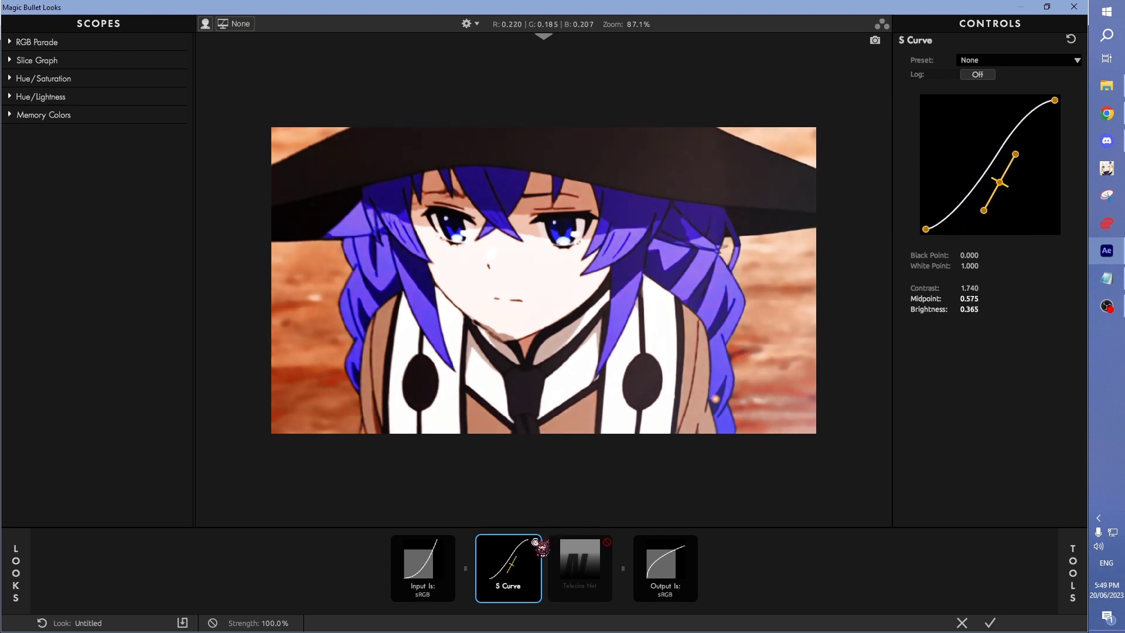
{"action": "scroll", "coordinate": [561, 389], "scroll_direction": "down", "scroll_amount": 3}
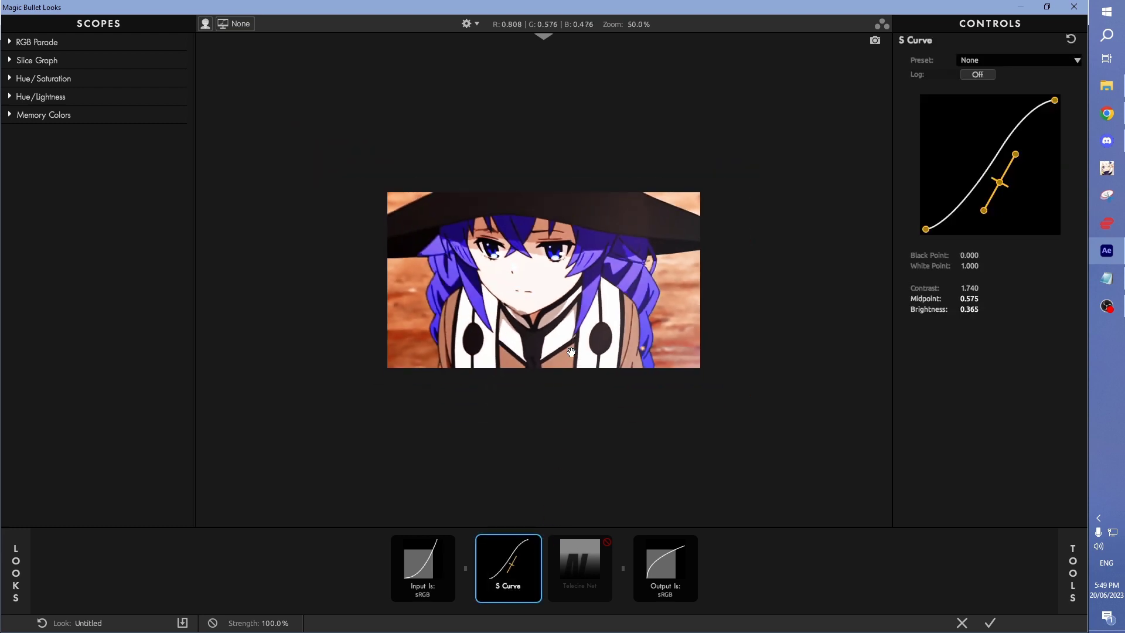
{"action": "scroll", "coordinate": [578, 359], "scroll_direction": "up", "scroll_amount": 2}
{"action": "left_click", "coordinate": [1073, 560]}
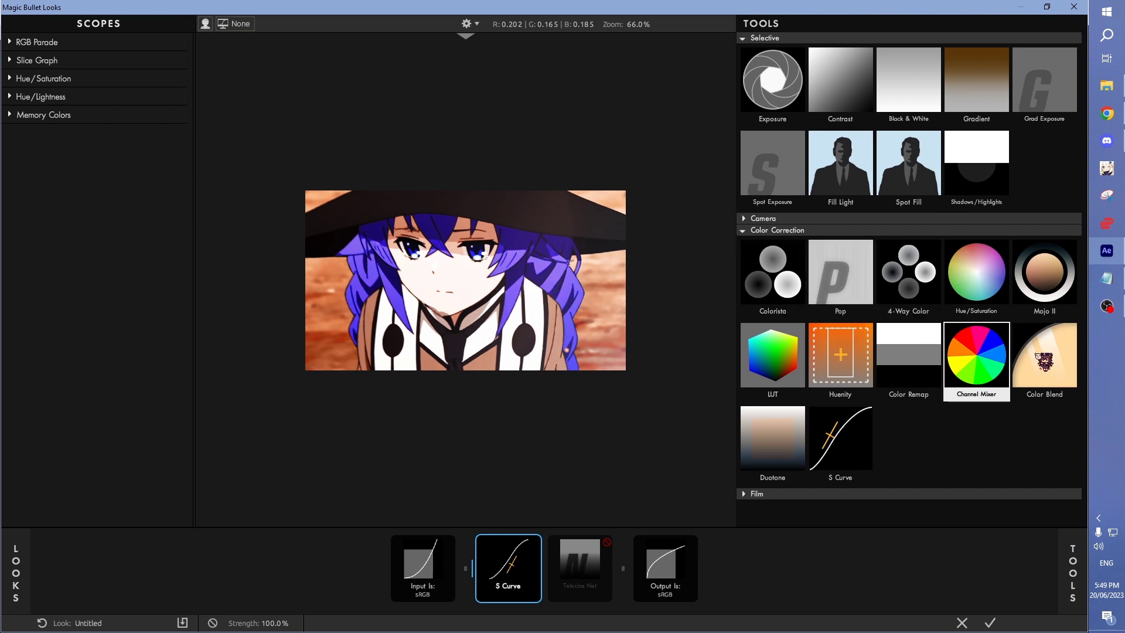
Step: Add Color Blend tinted pale pink (R 0.999, G 0.826, B 0.947), comparing with bypass
{"action": "double_click", "coordinate": [1008, 354]}
{"action": "left_click_drag", "start_coordinate": [954, 123], "coordinate": [970, 136]}
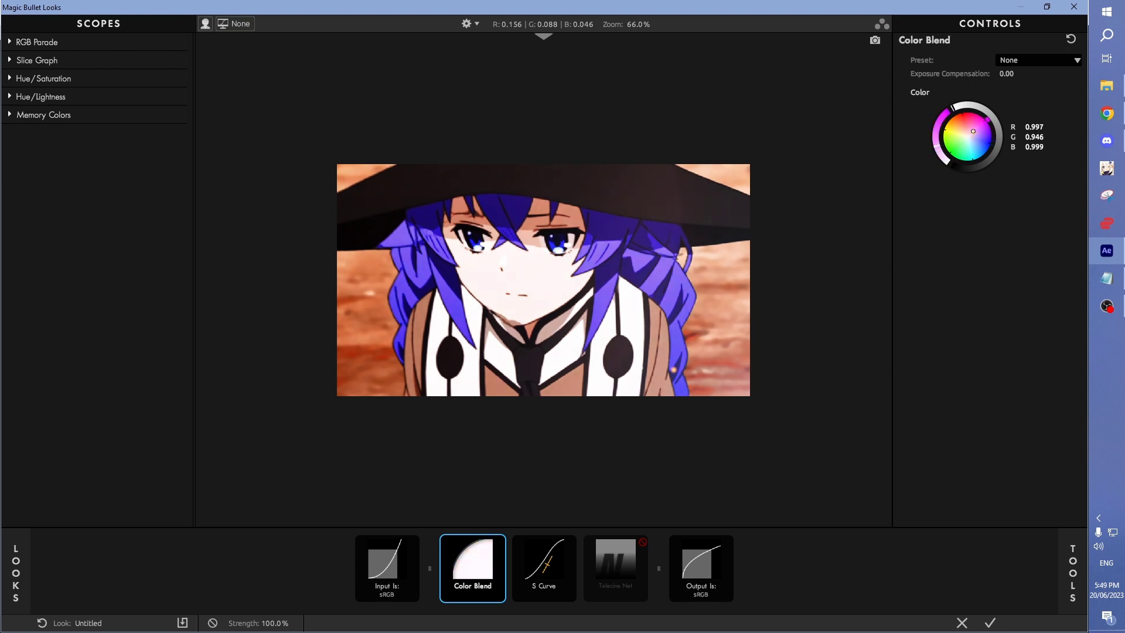
{"action": "left_click", "coordinate": [505, 545]}
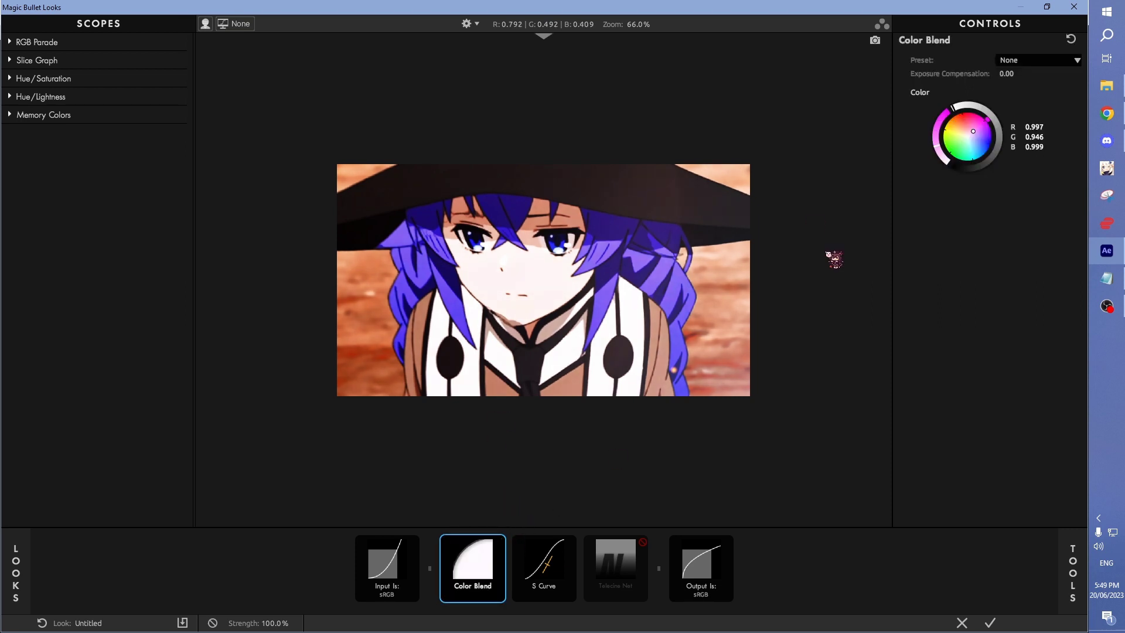
{"action": "left_click_drag", "start_coordinate": [974, 131], "coordinate": [973, 130]}
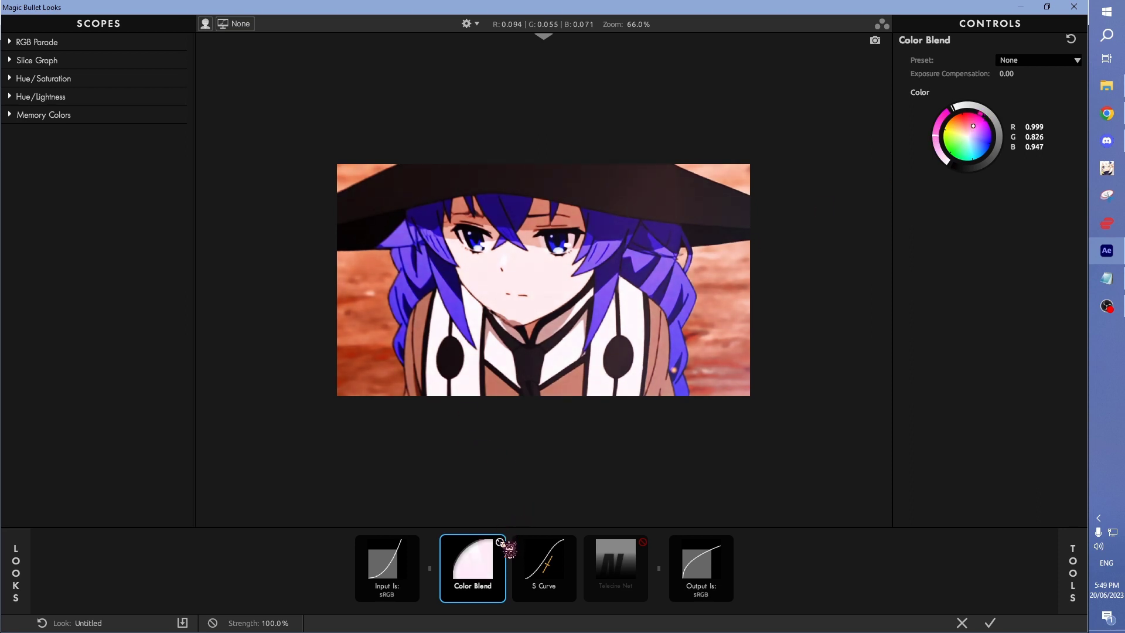
{"action": "left_click", "coordinate": [500, 542]}
{"action": "left_click", "coordinate": [501, 542]}
{"action": "scroll", "coordinate": [545, 428], "scroll_direction": "down", "scroll_amount": 2}
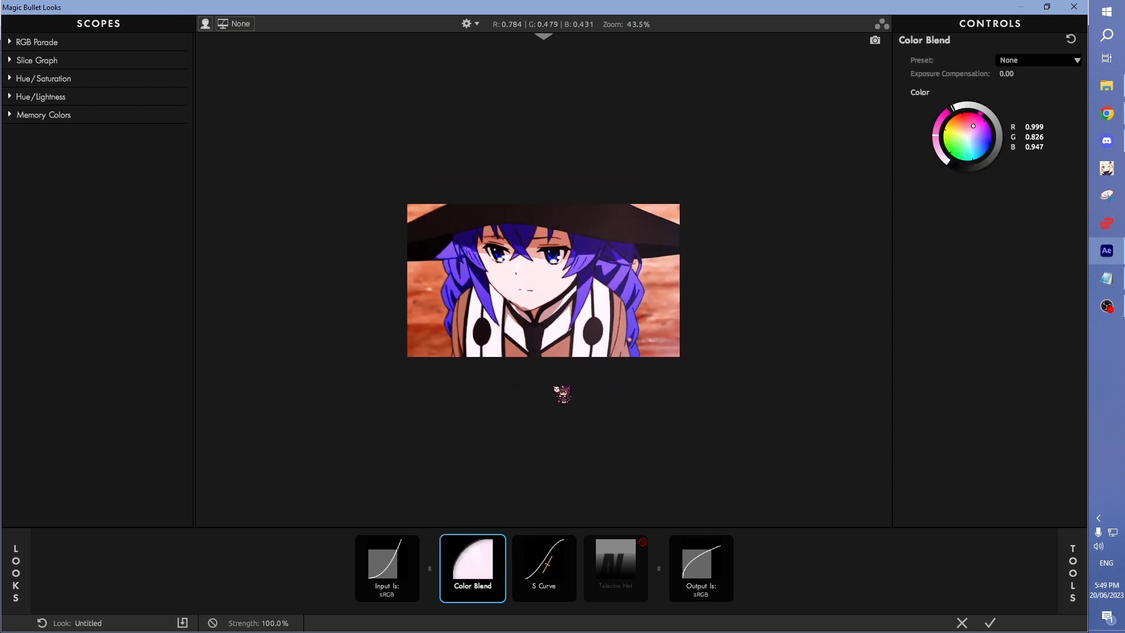
{"action": "scroll", "coordinate": [558, 387], "scroll_direction": "up", "scroll_amount": 2}
{"action": "left_click", "coordinate": [1071, 561]}
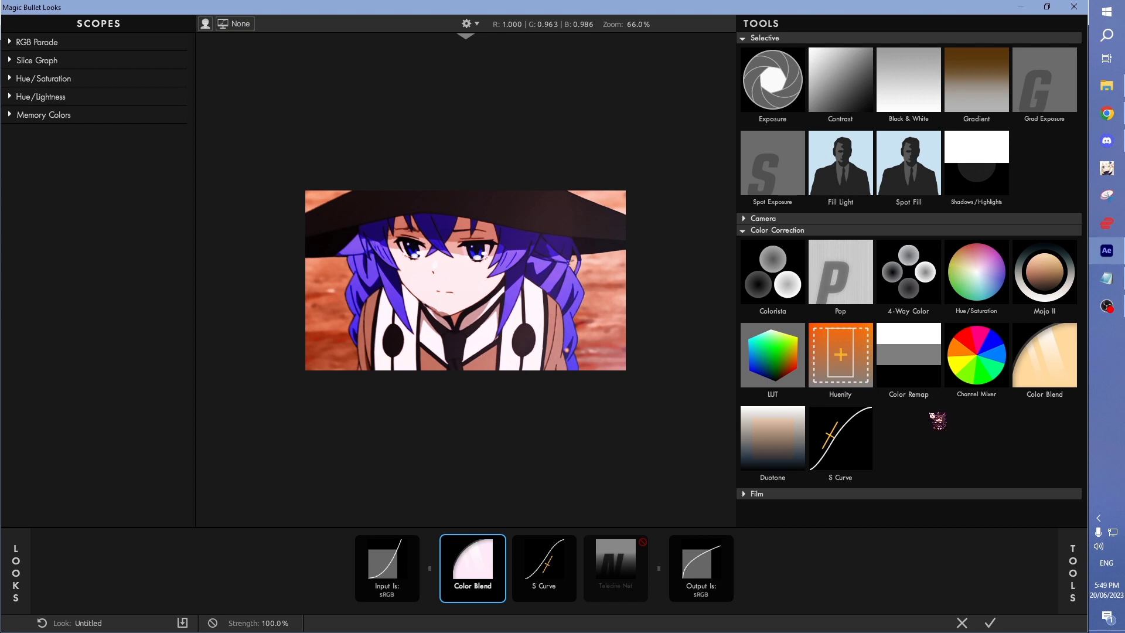
Step: Add Colorista, tinting shadows and midtones toward blue and highlights toward cyan
{"action": "double_click", "coordinate": [772, 273]}
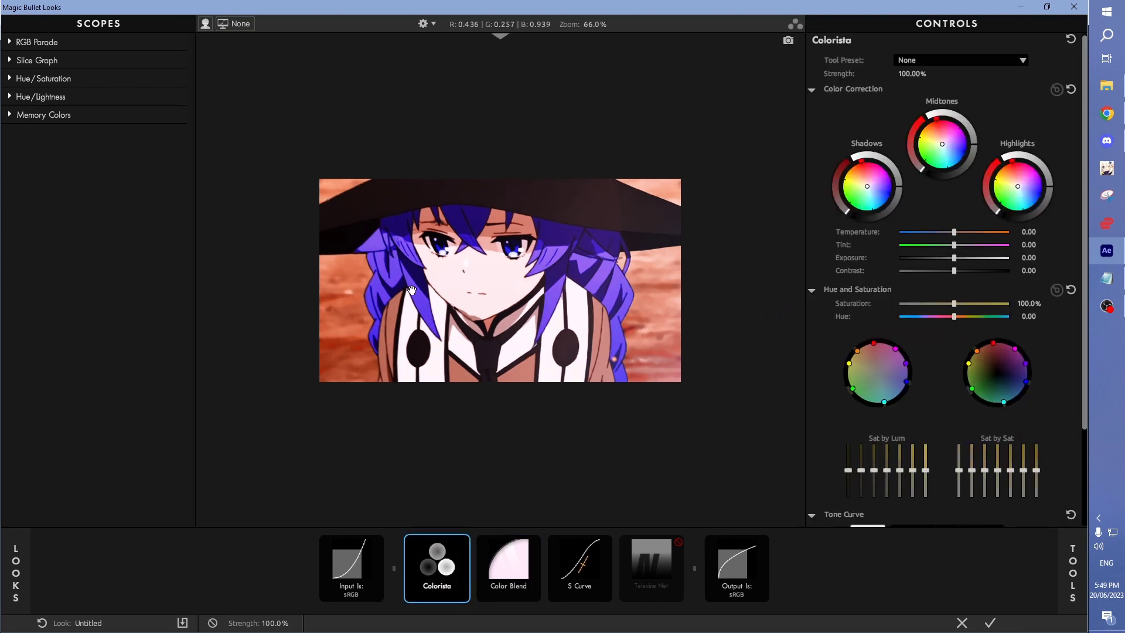
{"action": "left_click", "coordinate": [535, 543]}
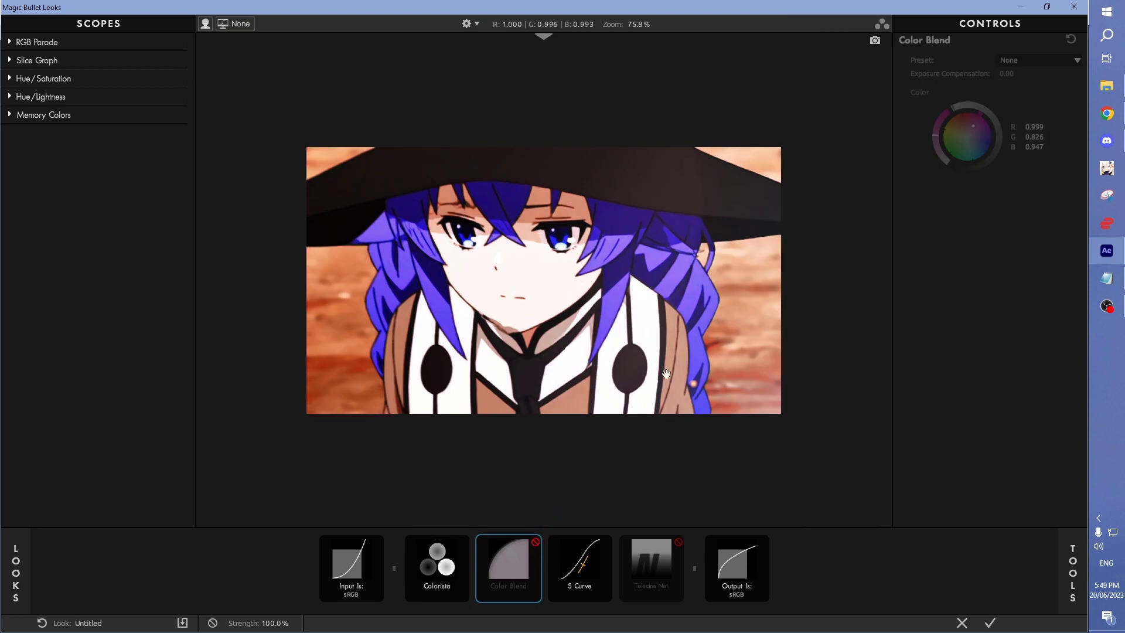
{"action": "left_click", "coordinate": [454, 571]}
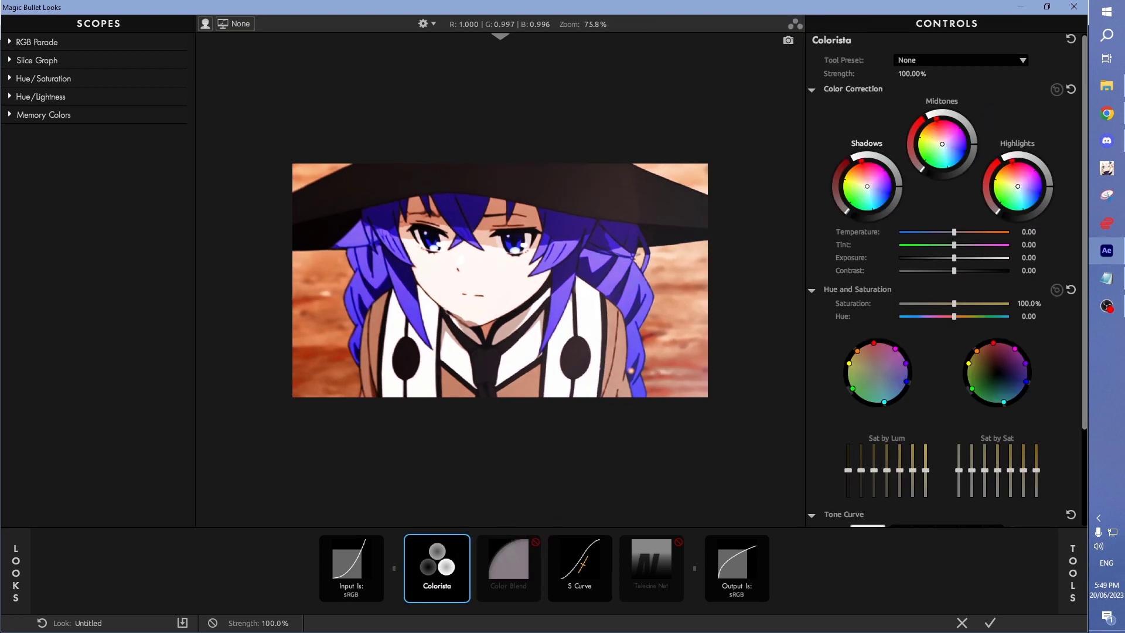
{"action": "left_click_drag", "start_coordinate": [868, 186], "coordinate": [878, 194]}
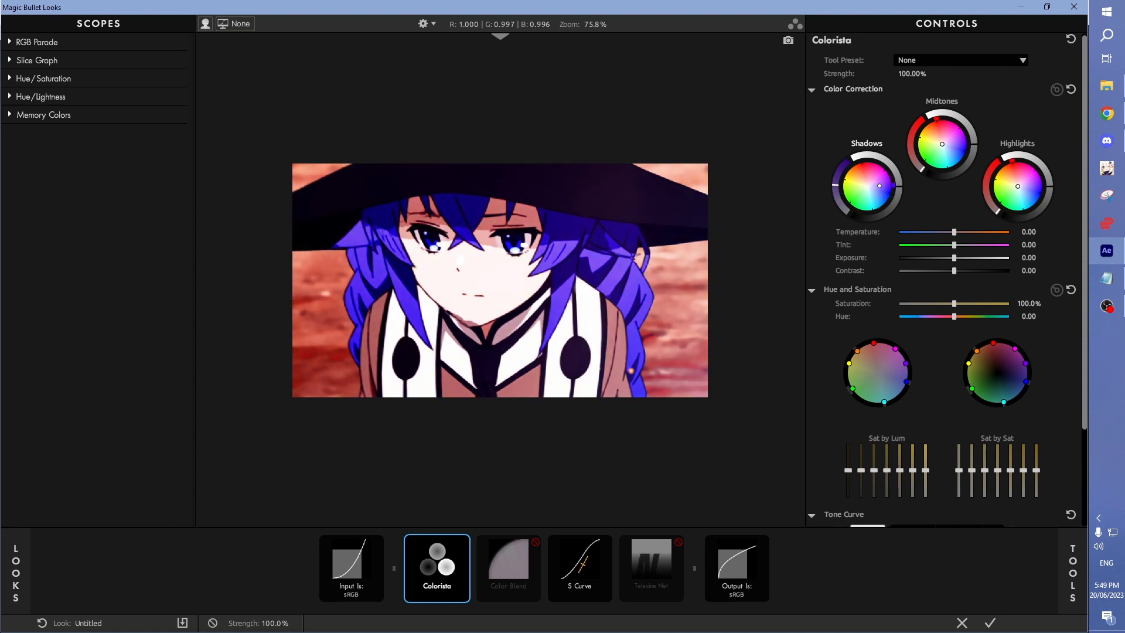
{"action": "left_click_drag", "start_coordinate": [878, 185], "coordinate": [877, 186]}
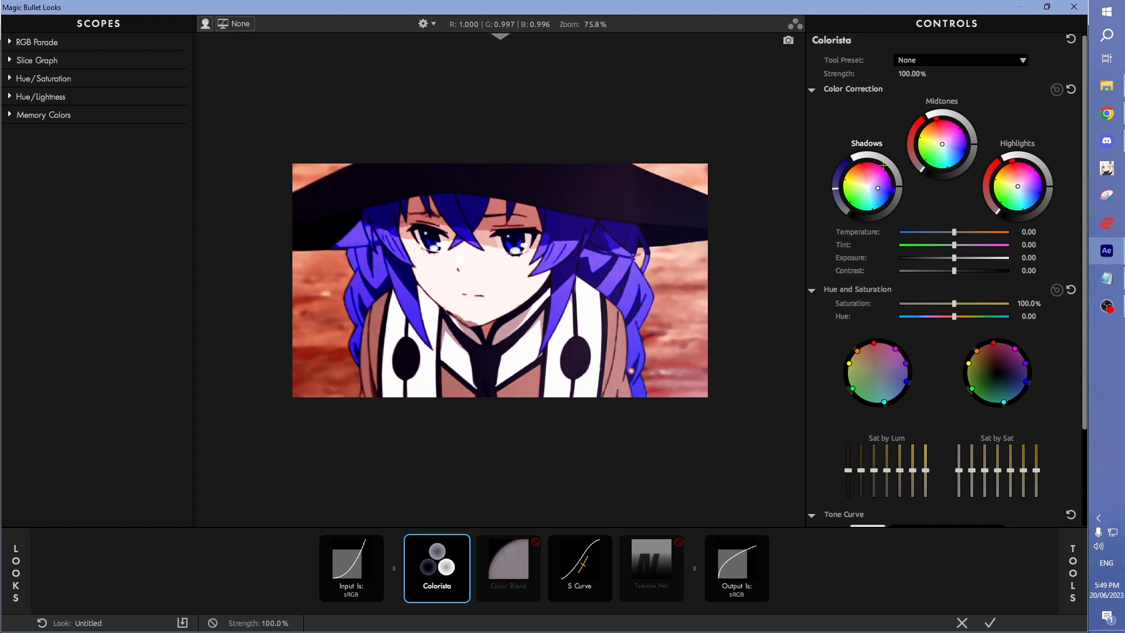
{"action": "left_click_drag", "start_coordinate": [943, 144], "coordinate": [950, 144]}
{"action": "left_click_drag", "start_coordinate": [1018, 186], "coordinate": [1023, 187]}
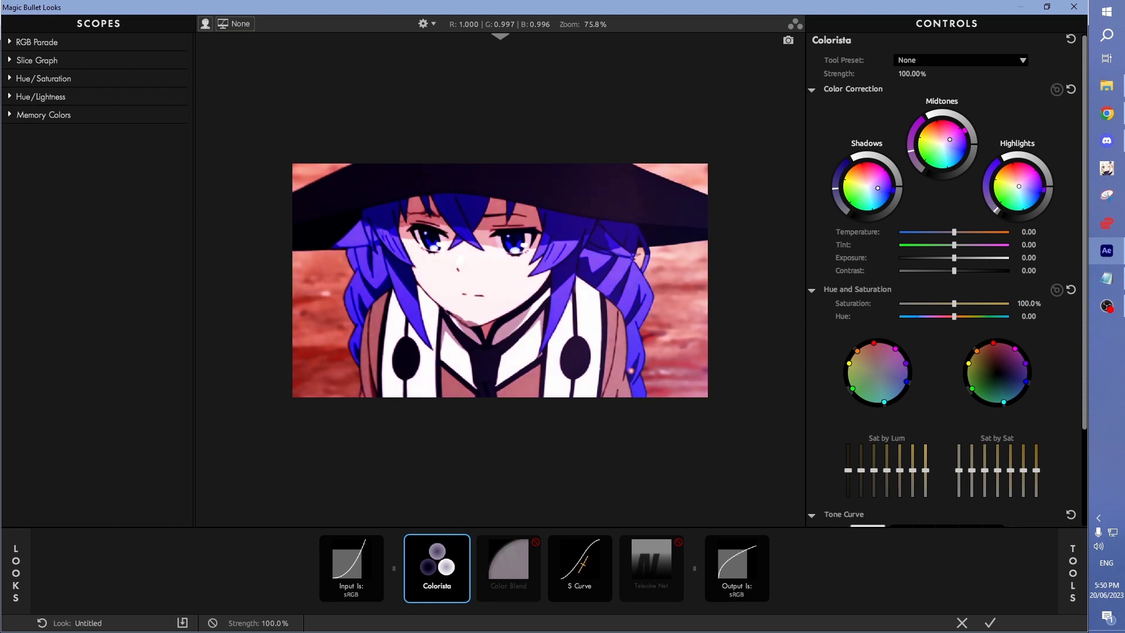
{"action": "scroll", "coordinate": [486, 378], "scroll_direction": "down", "scroll_amount": 2}
{"action": "scroll", "coordinate": [487, 378], "scroll_direction": "up", "scroll_amount": 1}
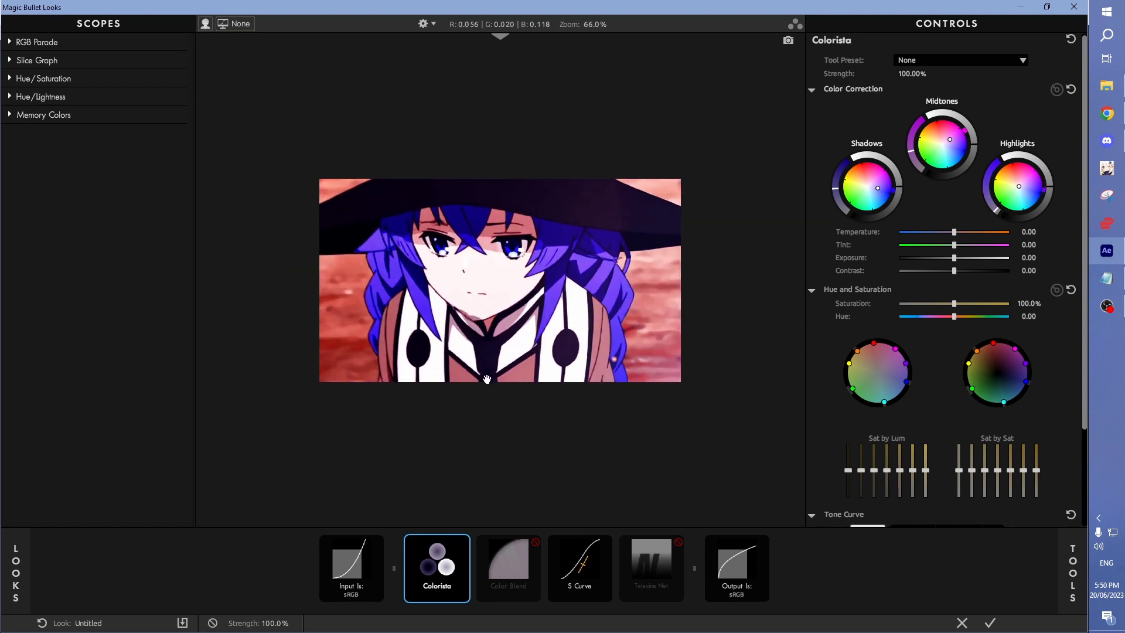
Step: Compare Colorista and Color Blend via bypass, move Color Blend ahead of Colorista, and bypass it
{"action": "left_click", "coordinate": [464, 542]}
{"action": "left_click", "coordinate": [464, 542]}
{"action": "left_click", "coordinate": [464, 542]}
{"action": "left_click", "coordinate": [464, 542]}
{"action": "left_click", "coordinate": [536, 543]}
{"action": "left_click", "coordinate": [535, 542]}
{"action": "left_click", "coordinate": [536, 543]}
{"action": "left_click", "coordinate": [536, 543]}
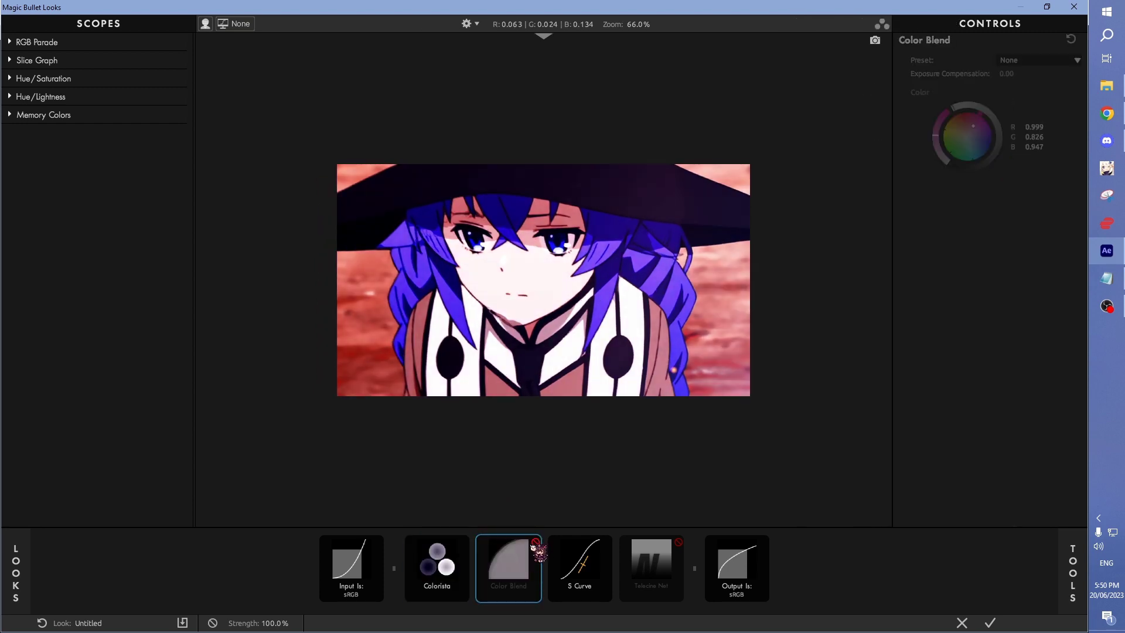
{"action": "left_click", "coordinate": [536, 543]}
{"action": "left_click_drag", "start_coordinate": [516, 559], "coordinate": [451, 559]}
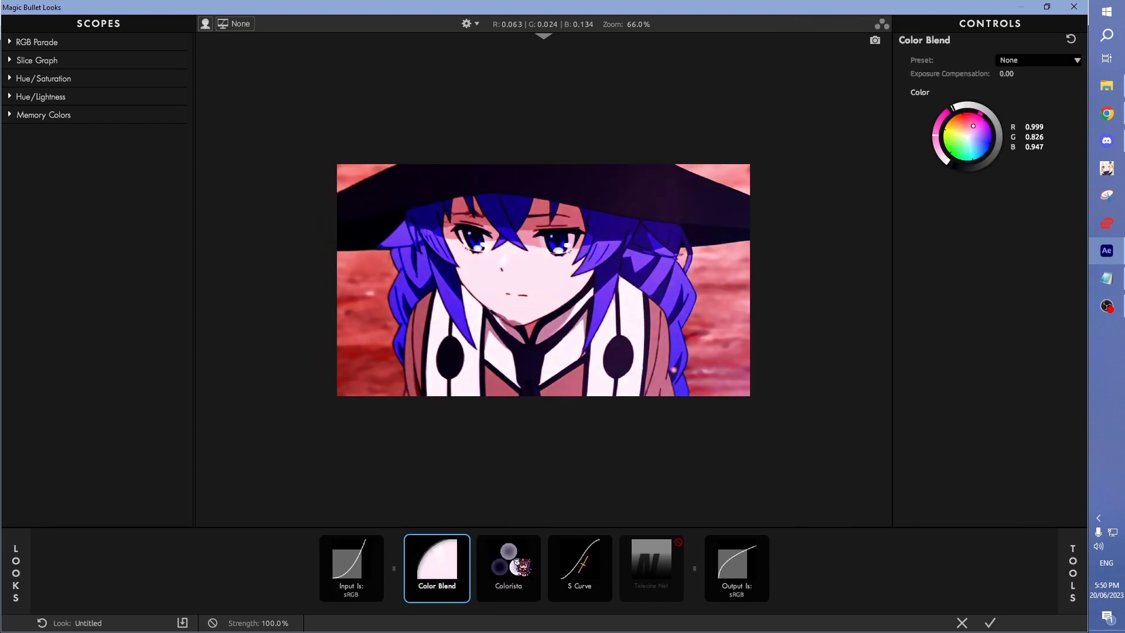
{"action": "left_click", "coordinate": [464, 542]}
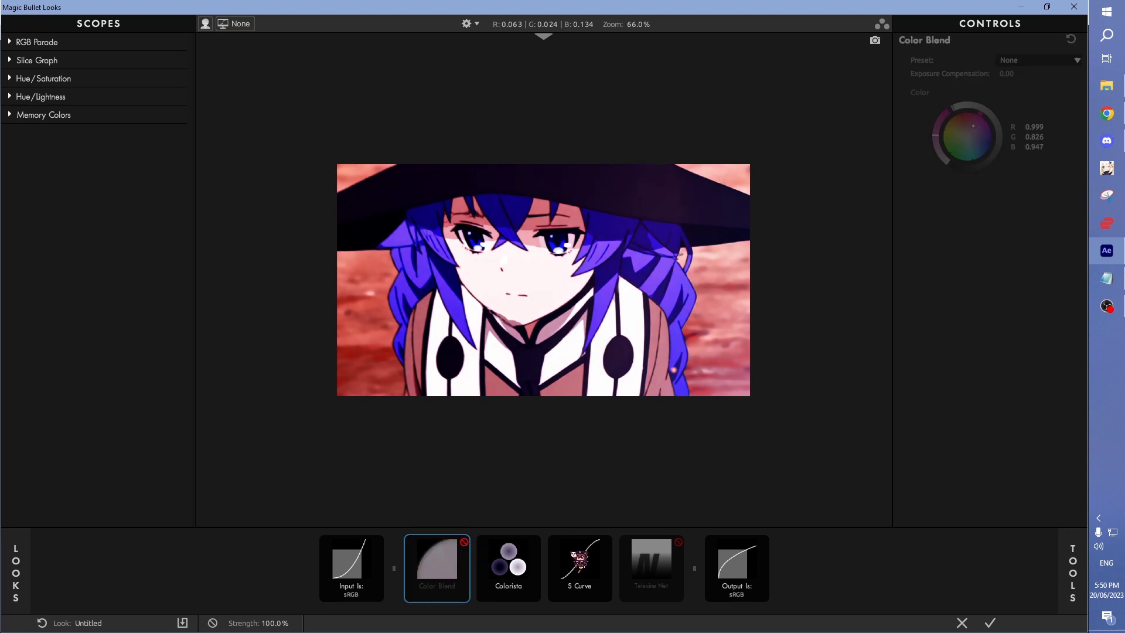
Step: Move S Curve ahead of Colorista and compare it with bypass
{"action": "left_click", "coordinate": [610, 548]}
{"action": "left_click_drag", "start_coordinate": [596, 560], "coordinate": [505, 574]}
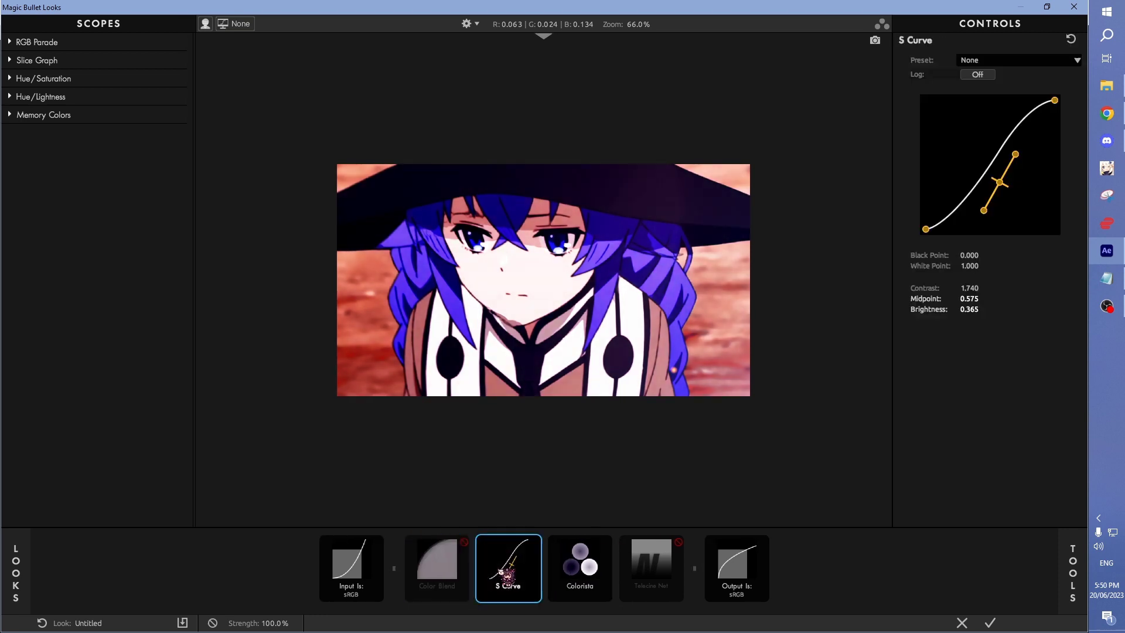
{"action": "left_click", "coordinate": [536, 542]}
{"action": "left_click", "coordinate": [536, 542]}
{"action": "scroll", "coordinate": [559, 427], "scroll_direction": "down", "scroll_amount": 1}
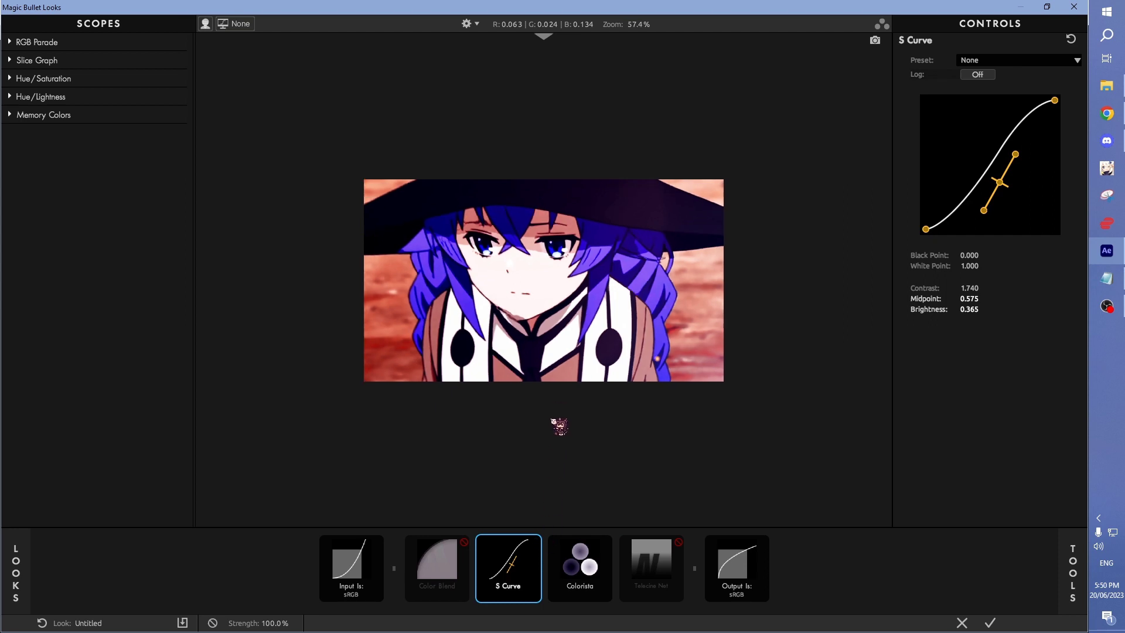
Step: Delete Telecine Net and Color Blend from the chain
{"action": "left_click", "coordinate": [611, 548]}
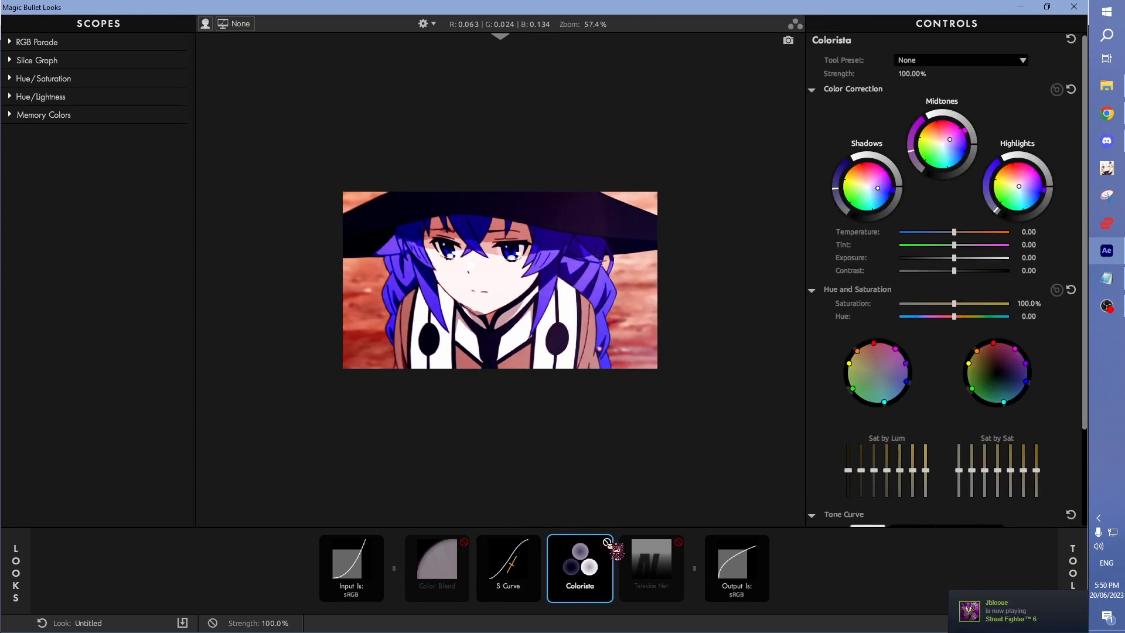
{"action": "left_click", "coordinate": [679, 543]}
{"action": "left_click", "coordinate": [679, 542]}
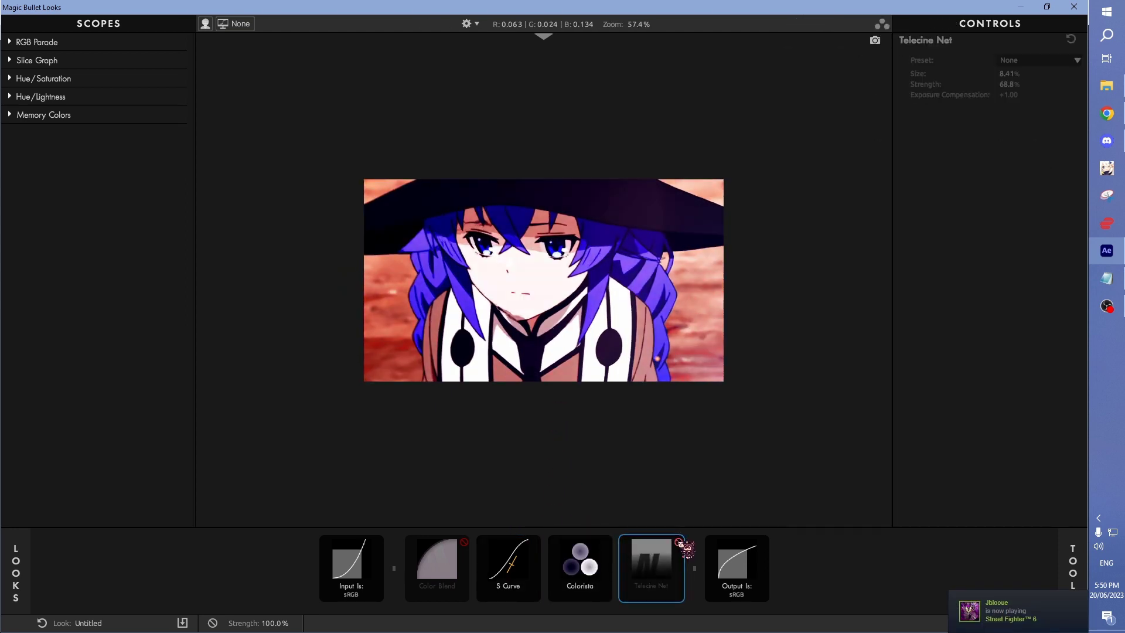
{"action": "left_click", "coordinate": [679, 542]}
{"action": "left_click", "coordinate": [679, 543]}
{"action": "key", "text": "Delete"}
{"action": "left_click", "coordinate": [482, 560]}
{"action": "key", "text": "Delete"}
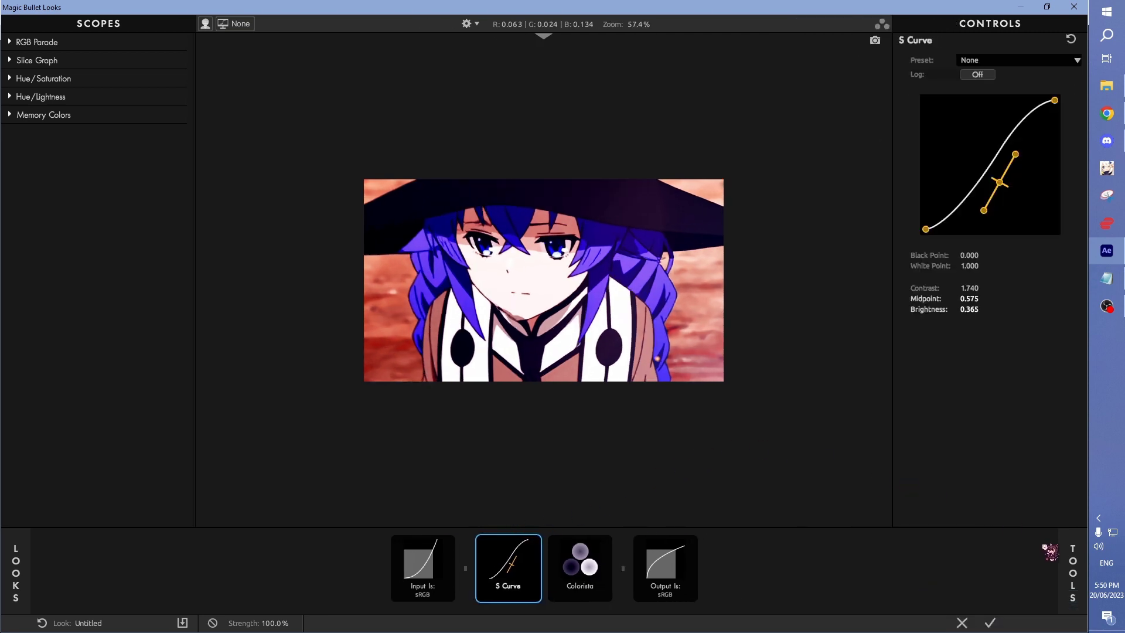
{"action": "left_click", "coordinate": [1073, 560]}
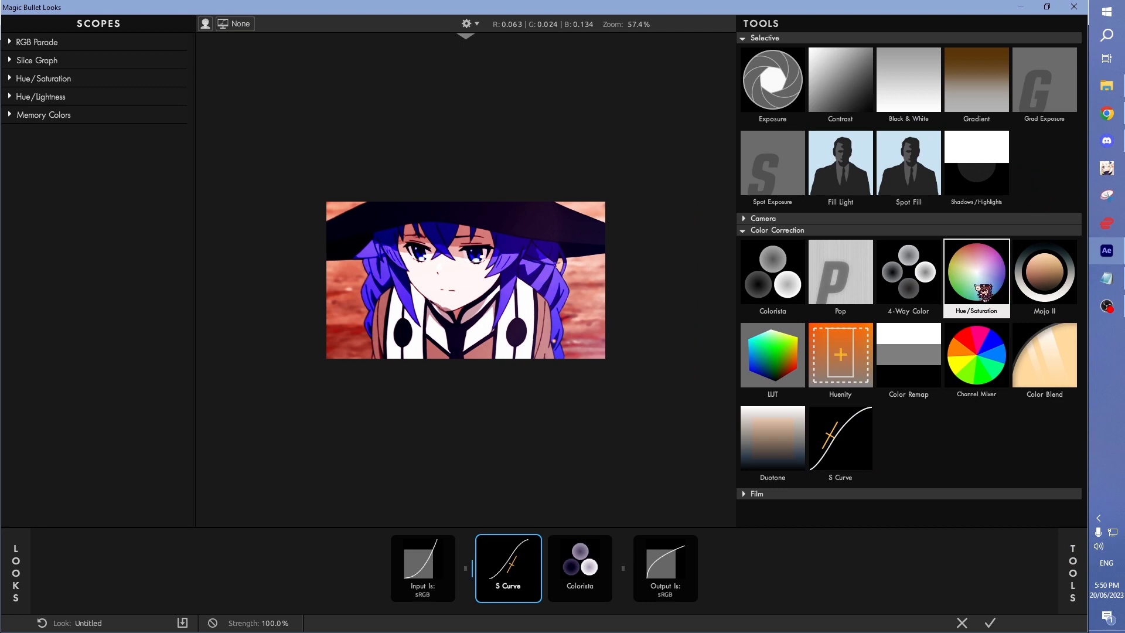
Step: Add Hue/Saturation and Huenity, then move Huenity's selection from the hair to the warm background
{"action": "double_click", "coordinate": [976, 271]}
{"action": "left_click", "coordinate": [1081, 564]}
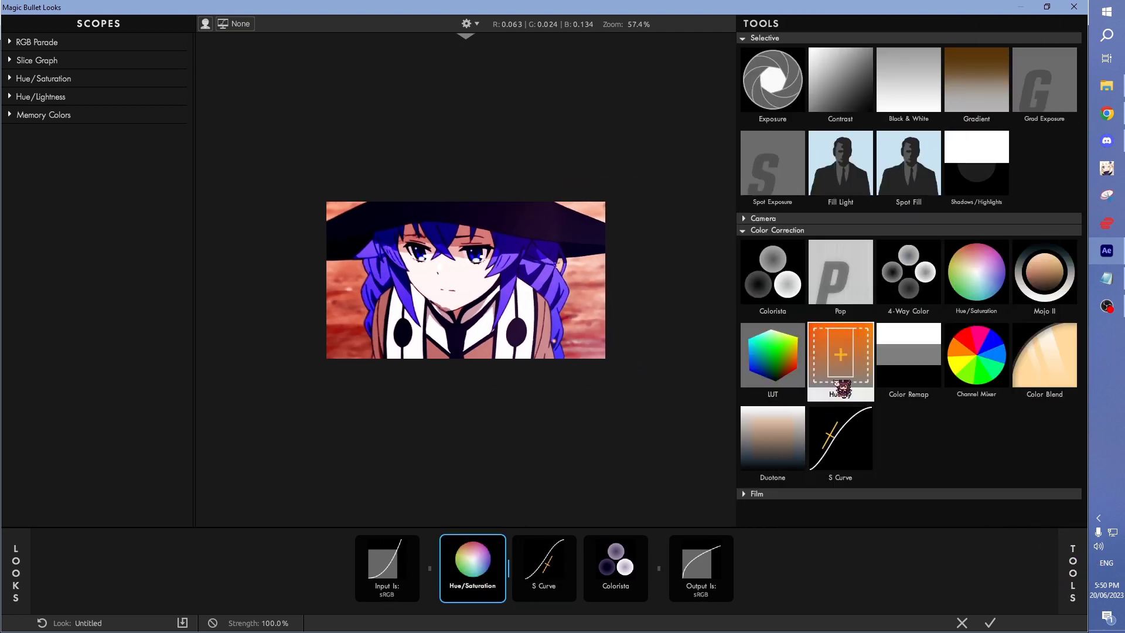
{"action": "double_click", "coordinate": [840, 355]}
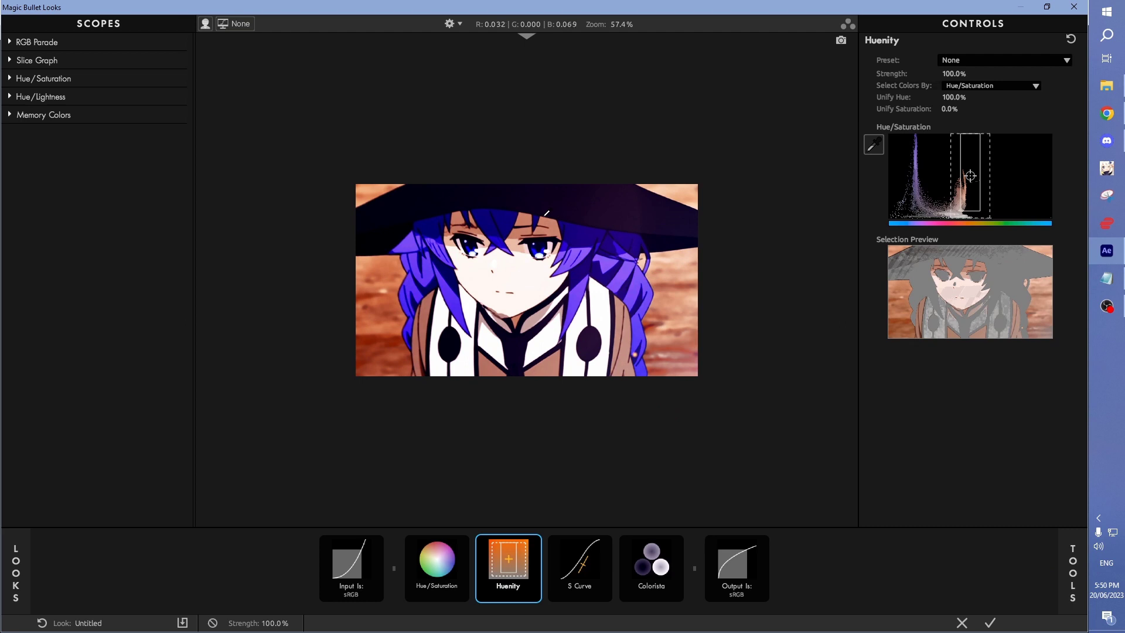
{"action": "scroll", "coordinate": [547, 213], "scroll_direction": "up", "scroll_amount": 1}
{"action": "left_click", "coordinate": [592, 233]}
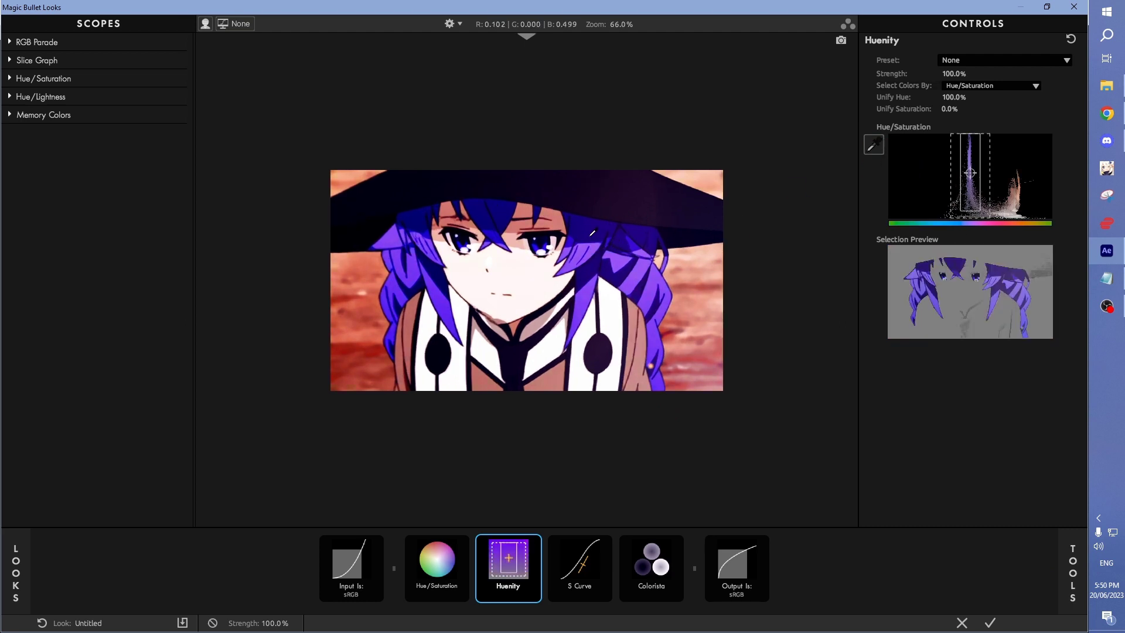
{"action": "left_click_drag", "start_coordinate": [970, 173], "coordinate": [971, 185]}
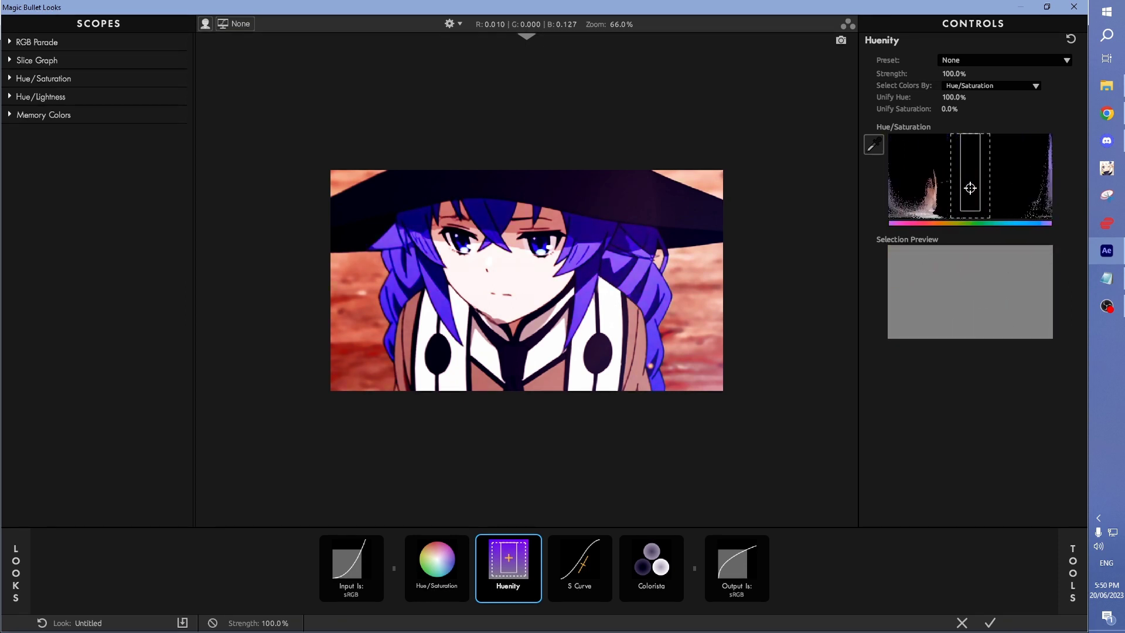
{"action": "left_click_drag", "start_coordinate": [971, 184], "coordinate": [970, 200]}
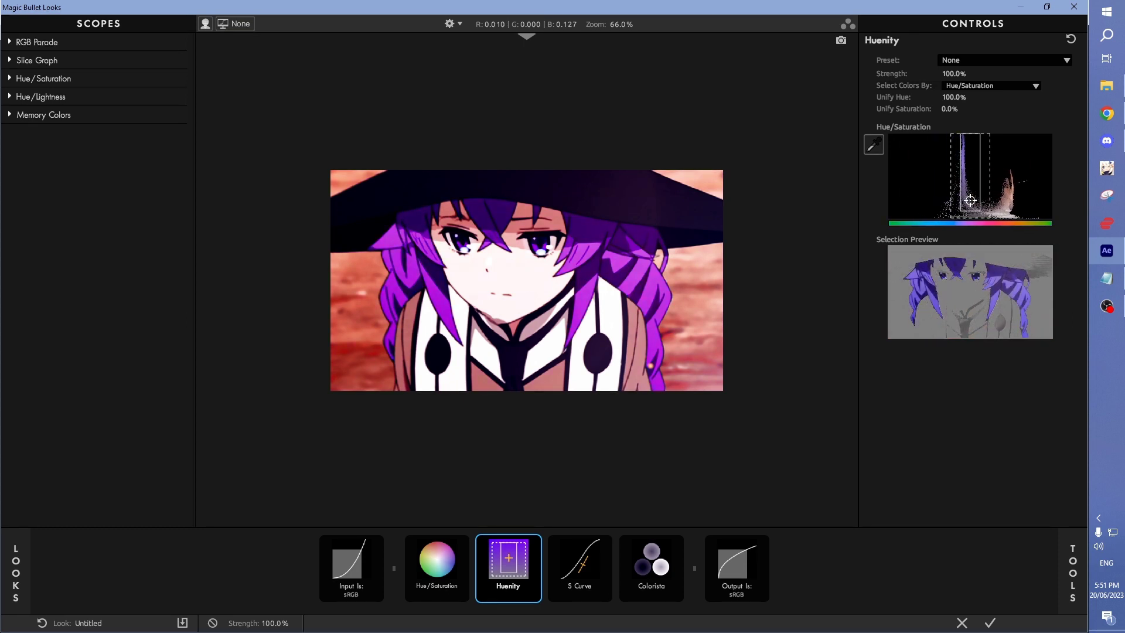
{"action": "left_click_drag", "start_coordinate": [971, 200], "coordinate": [986, 174]}
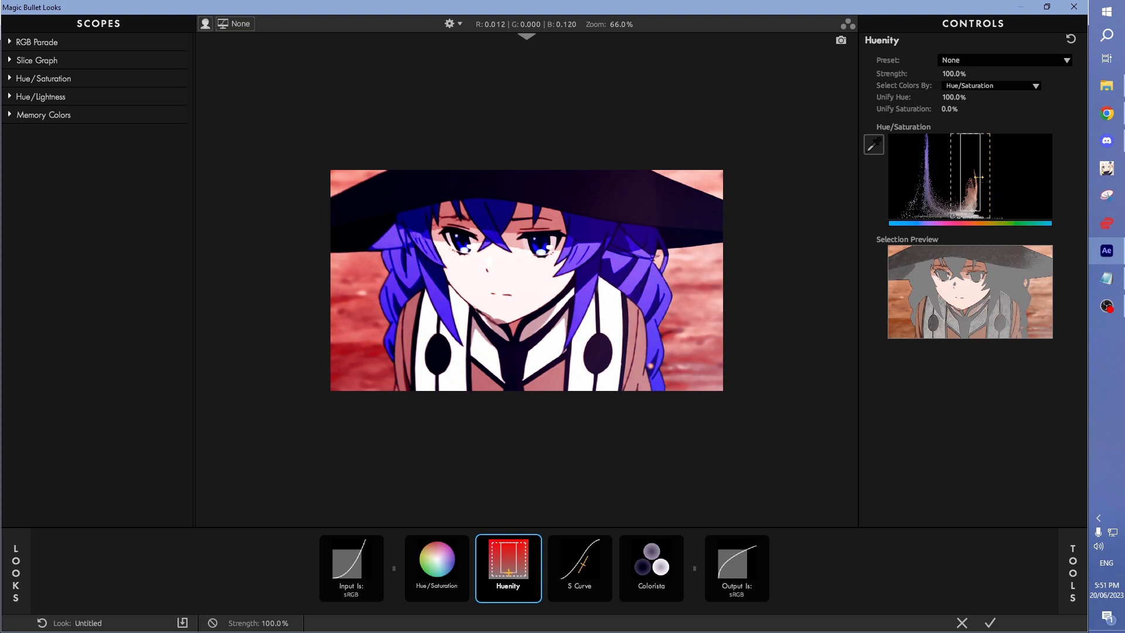
Step: Narrow Huenity's hue and saturation range to background and skin tones, comparing with bypass
{"action": "left_click_drag", "start_coordinate": [993, 173], "coordinate": [955, 171]}
{"action": "key", "text": "ctrl+z"}
{"action": "key", "text": "ctrl+z"}
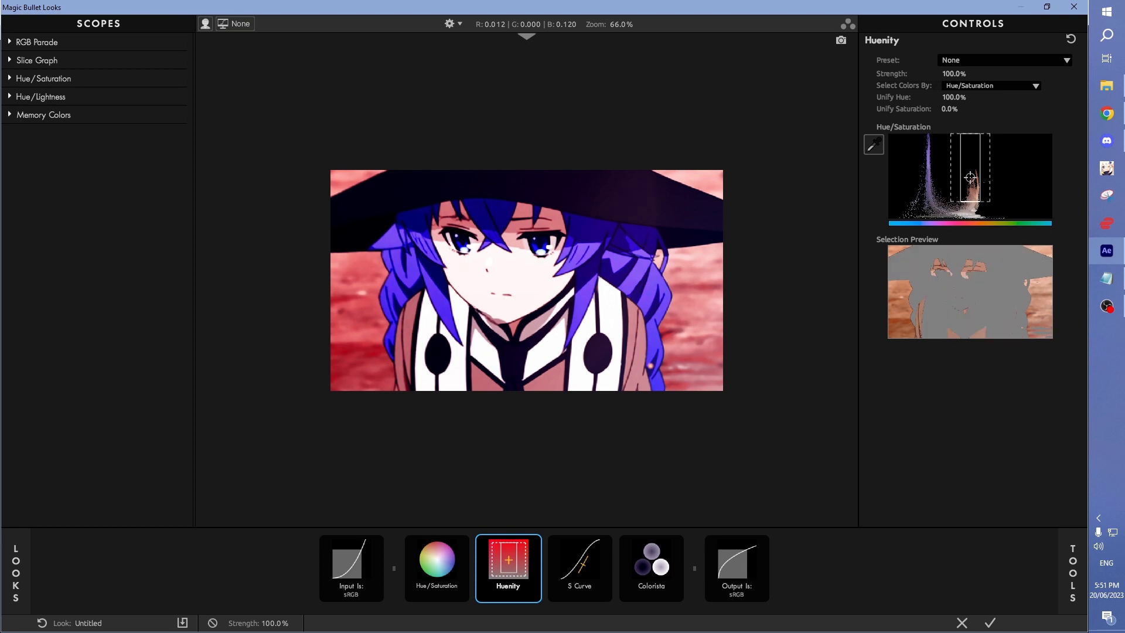
{"action": "mouse_move", "coordinate": [971, 177]}
{"action": "left_mouse_down"}
{"action": "mouse_move", "coordinate": [971, 152]}
{"action": "mouse_move", "coordinate": [985, 139]}
{"action": "left_mouse_up"}
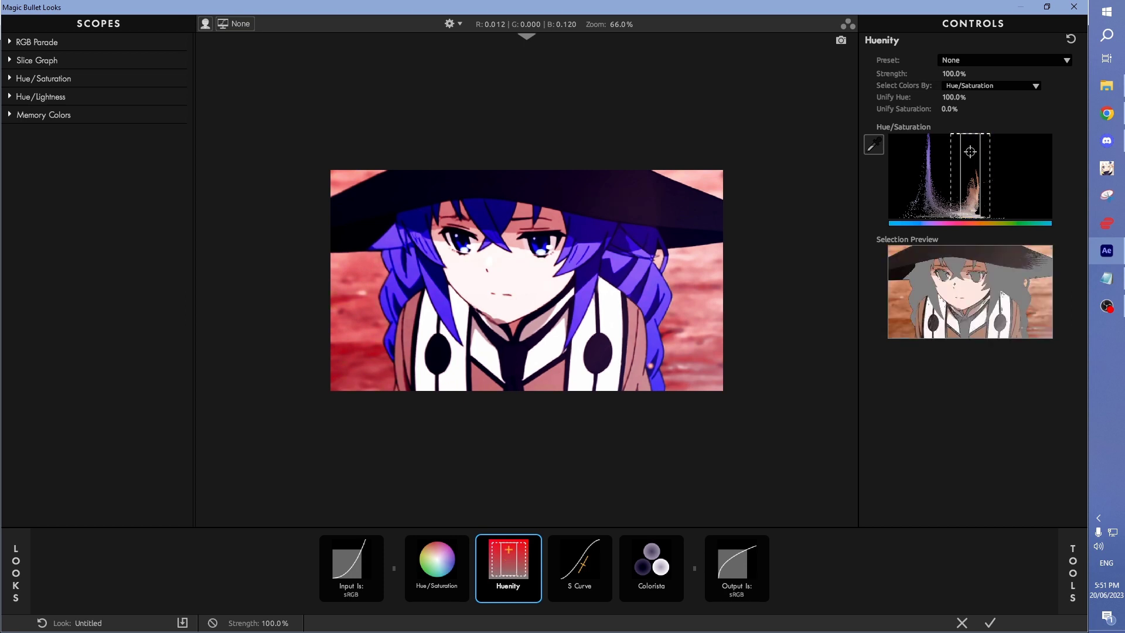
{"action": "mouse_move", "coordinate": [970, 134]}
{"action": "left_mouse_down"}
{"action": "mouse_move", "coordinate": [970, 174]}
{"action": "mouse_move", "coordinate": [977, 135]}
{"action": "mouse_move", "coordinate": [929, 168]}
{"action": "left_mouse_up"}
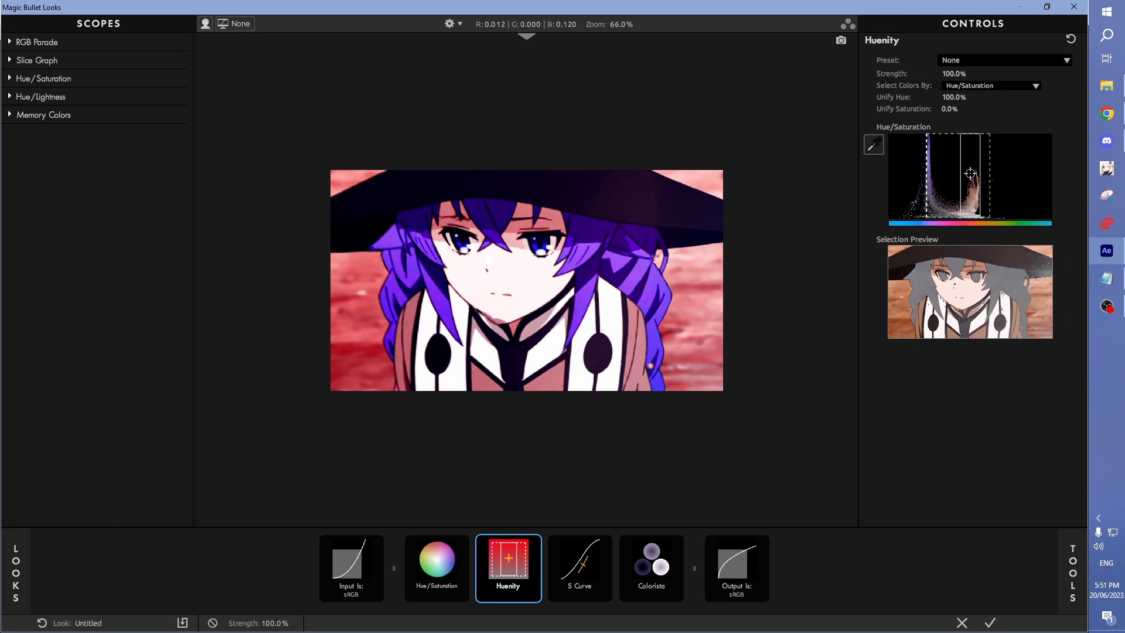
{"action": "left_click_drag", "start_coordinate": [926, 169], "coordinate": [931, 168]}
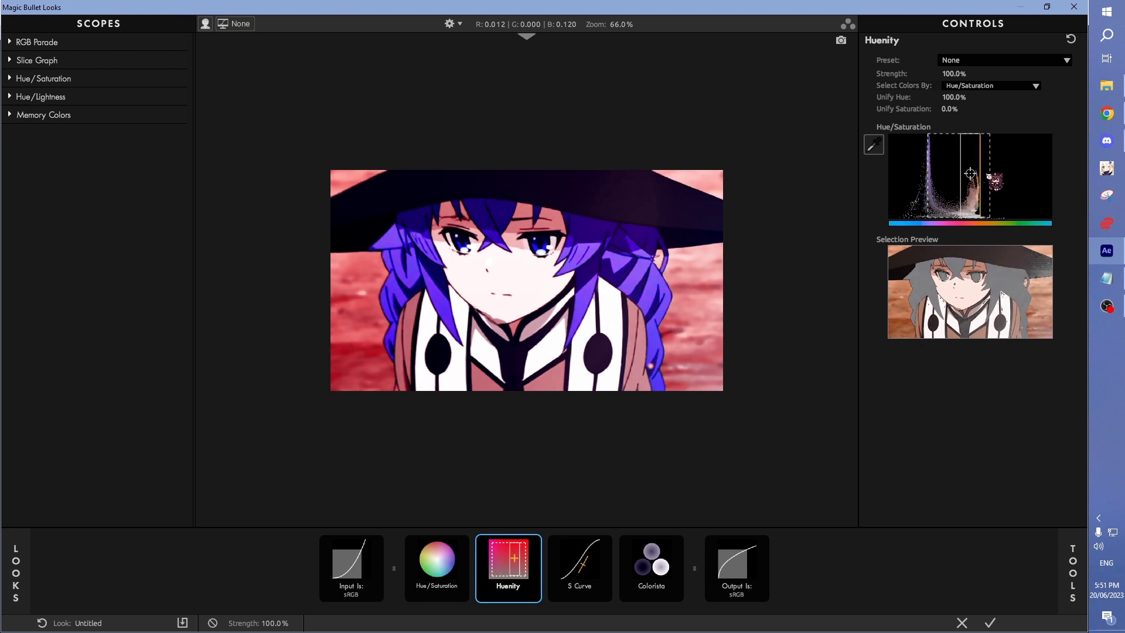
{"action": "left_click_drag", "start_coordinate": [990, 176], "coordinate": [980, 175]}
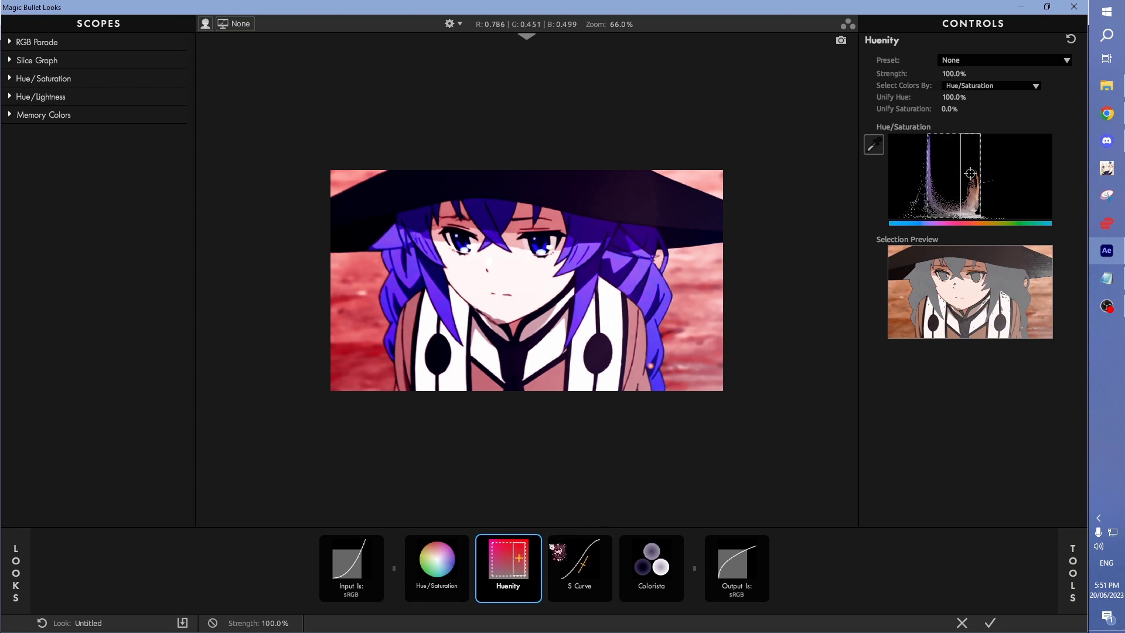
{"action": "left_click", "coordinate": [537, 543]}
{"action": "left_click", "coordinate": [537, 542]}
{"action": "scroll", "coordinate": [543, 447], "scroll_direction": "down", "scroll_amount": 3}
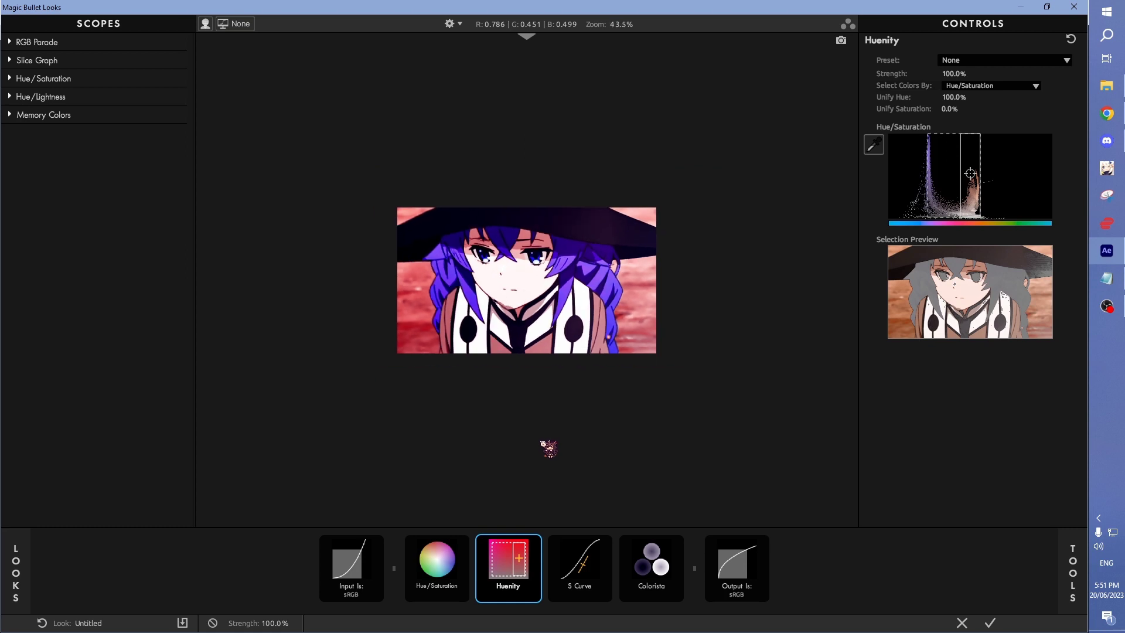
{"action": "scroll", "coordinate": [516, 442], "scroll_direction": "up", "scroll_amount": 2}
Step: Reorder Huenity around Colorista while comparing bypass, settling it ahead of Colorista
{"action": "left_click_drag", "start_coordinate": [514, 562], "coordinate": [657, 566]}
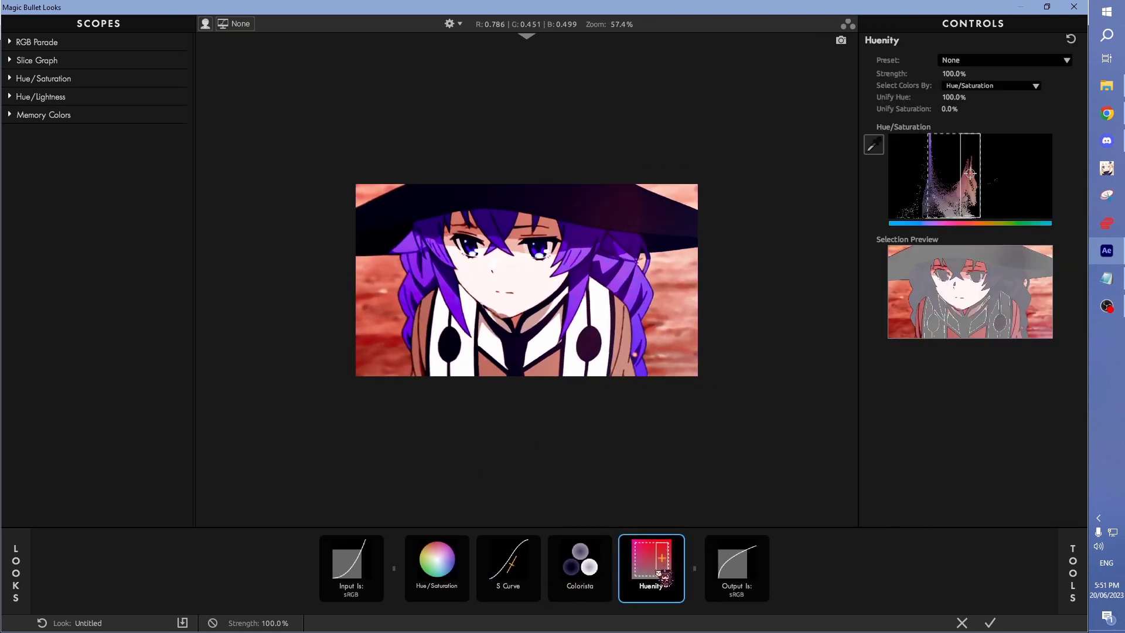
{"action": "scroll", "coordinate": [463, 355], "scroll_direction": "up", "scroll_amount": 1}
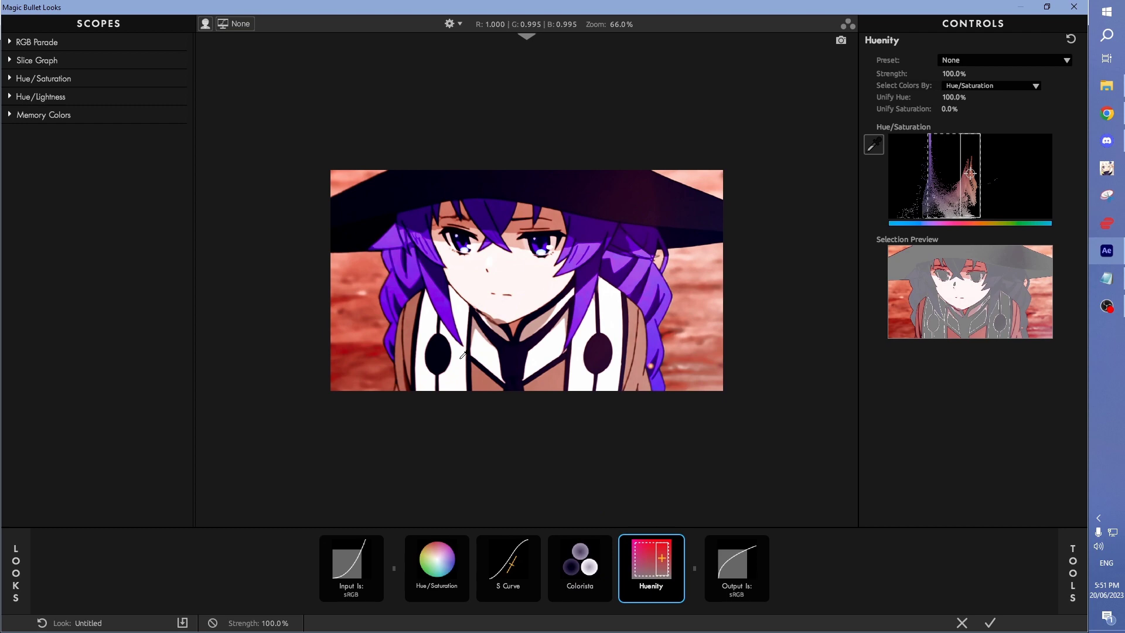
{"action": "left_click", "coordinate": [608, 543]}
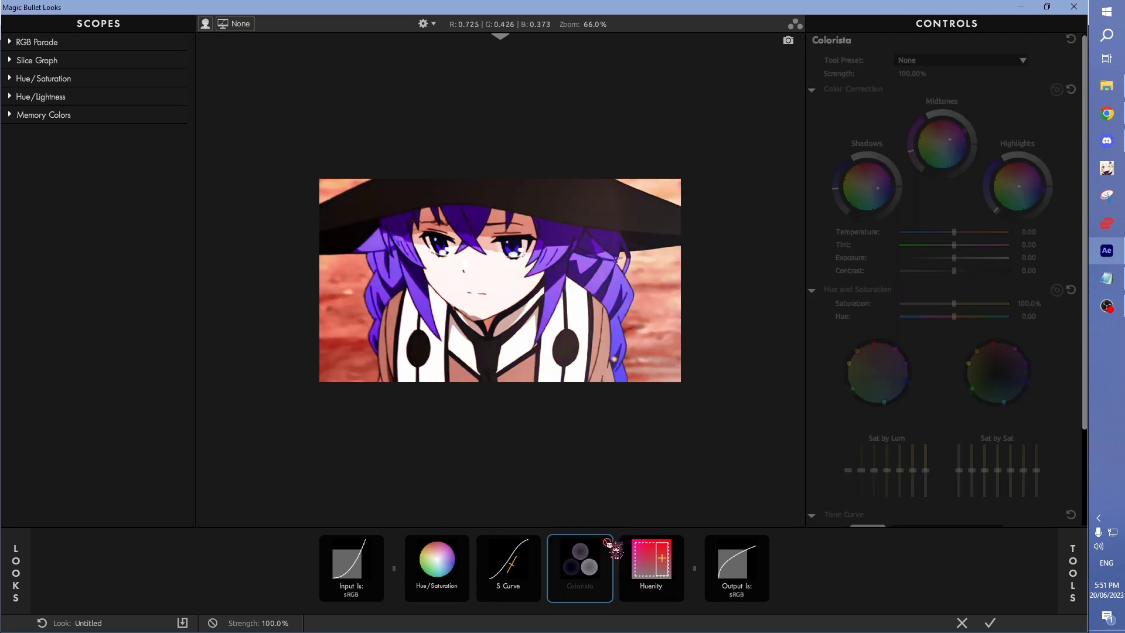
{"action": "left_click", "coordinate": [684, 550]}
{"action": "left_click", "coordinate": [608, 543]}
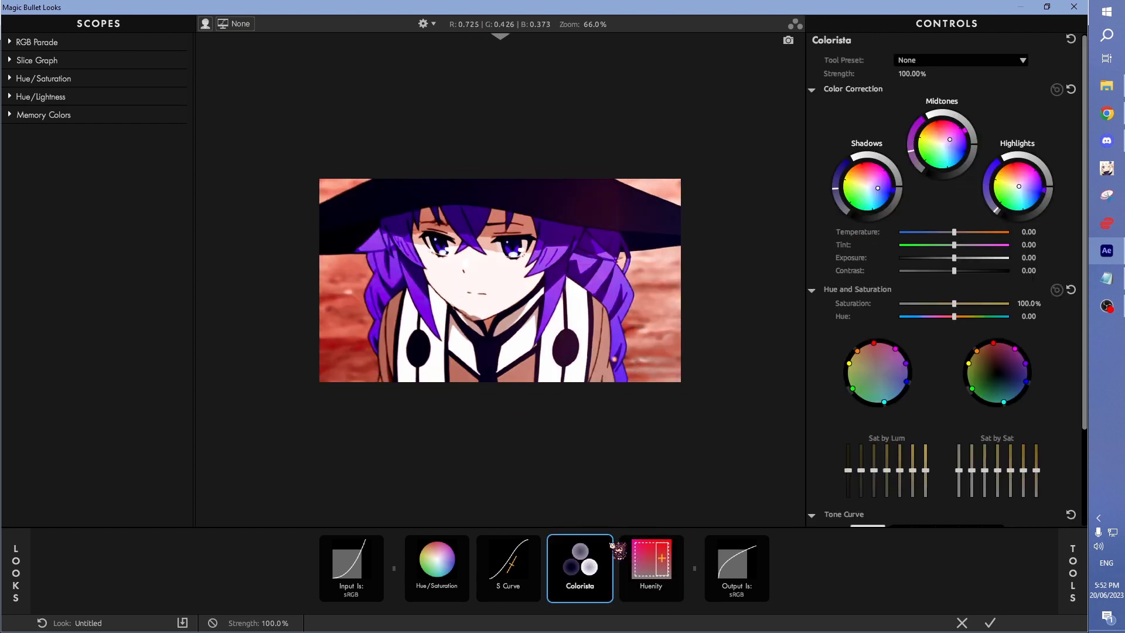
{"action": "left_click", "coordinate": [679, 542]}
{"action": "left_click", "coordinate": [679, 542]}
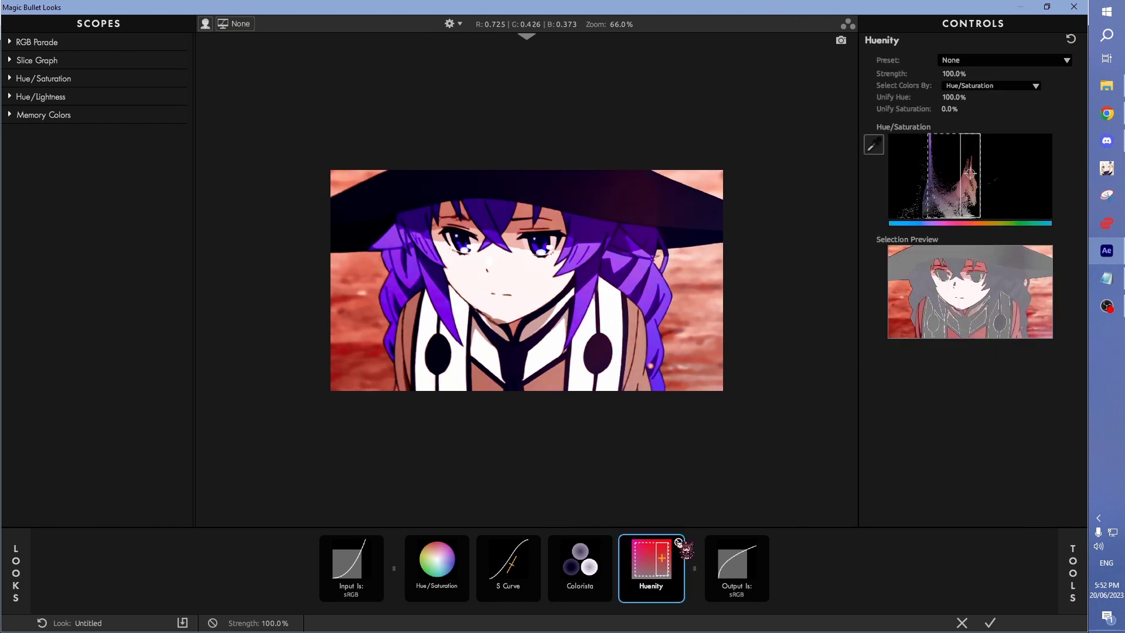
{"action": "left_click", "coordinate": [679, 542]}
{"action": "mouse_move", "coordinate": [647, 560]}
{"action": "left_mouse_down"}
{"action": "mouse_move", "coordinate": [595, 567]}
{"action": "mouse_move", "coordinate": [671, 573]}
{"action": "mouse_move", "coordinate": [588, 564]}
{"action": "left_mouse_up"}
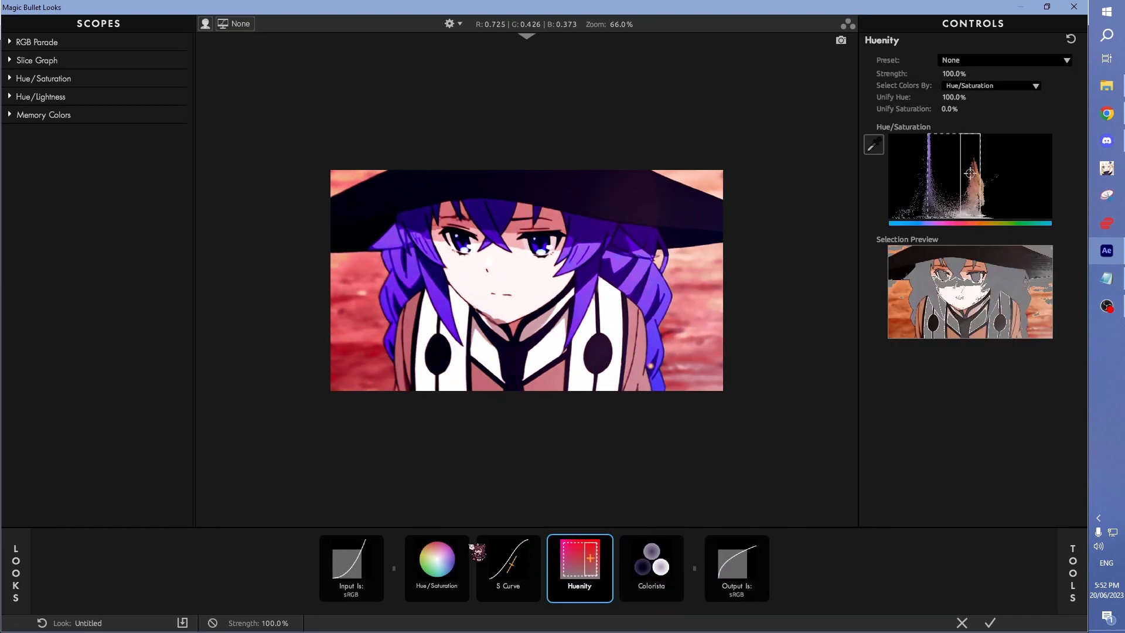
Step: Delete Hue/Saturation from the chain
{"action": "left_click", "coordinate": [457, 548]}
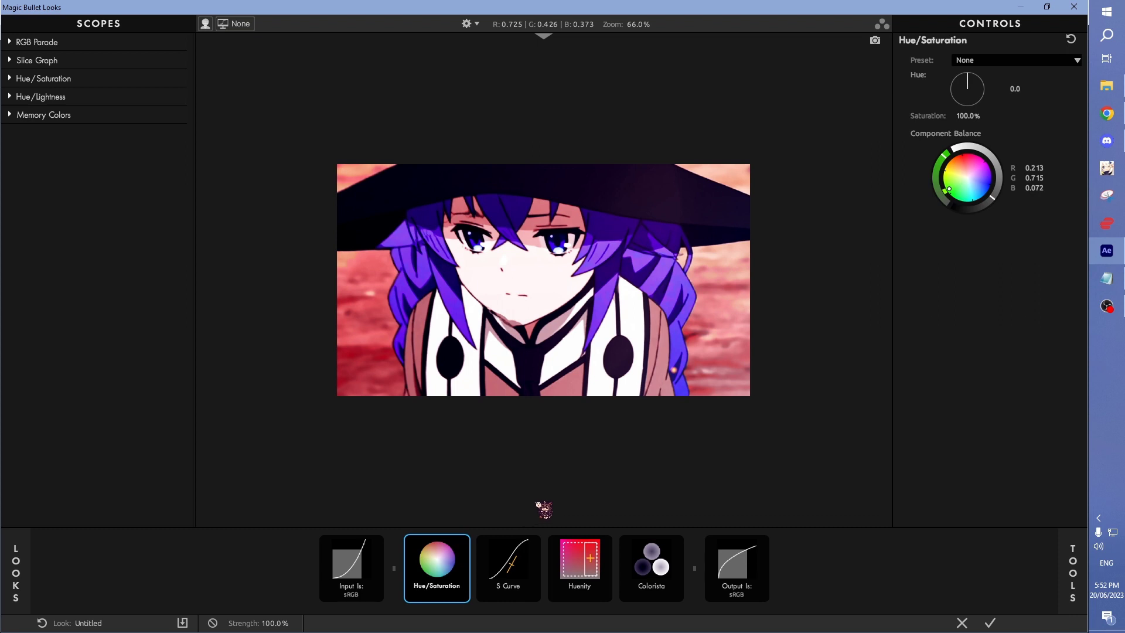
{"action": "mouse_move", "coordinate": [1077, 554]}
{"action": "key", "text": "Delete"}
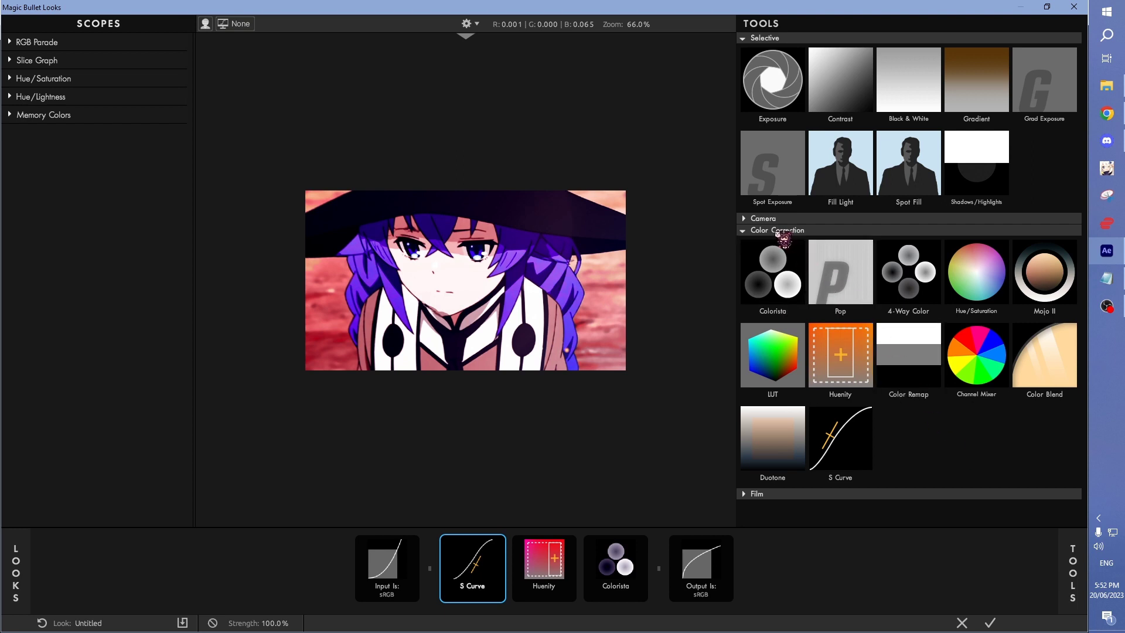
Step: Add Diffusion with white glow, Size 25.81%, Grade 2.10 and Glow 100%
{"action": "left_click", "coordinate": [745, 231]}
{"action": "left_click", "coordinate": [746, 220]}
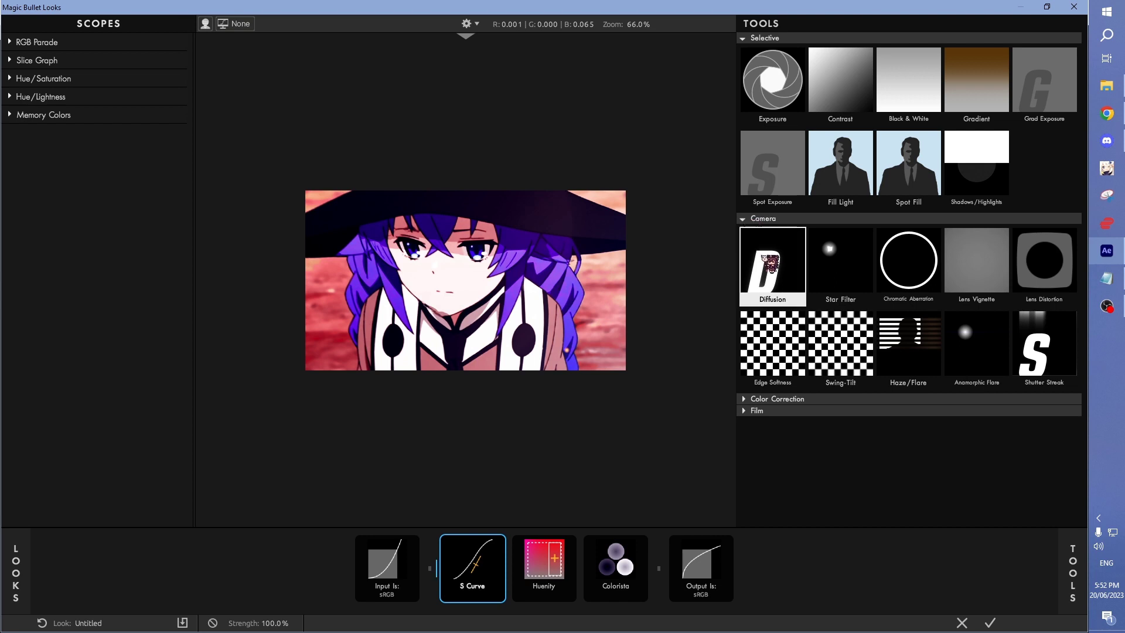
{"action": "double_click", "coordinate": [770, 265]}
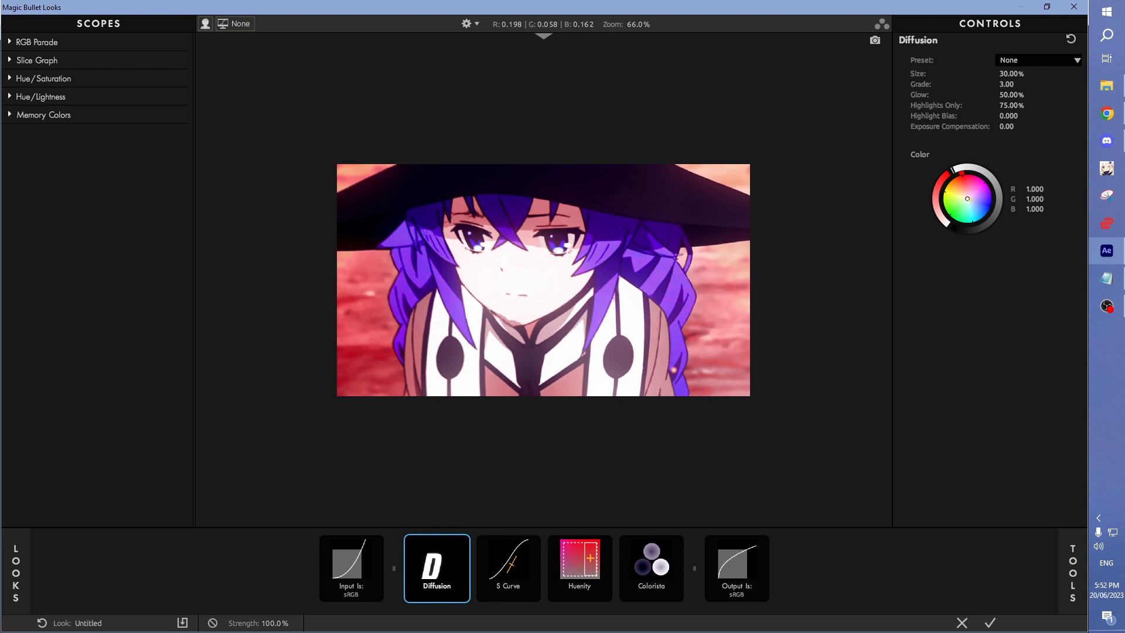
{"action": "mouse_move", "coordinate": [968, 199]}
{"action": "left_mouse_down"}
{"action": "mouse_move", "coordinate": [955, 202]}
{"action": "mouse_move", "coordinate": [971, 207]}
{"action": "mouse_move", "coordinate": [968, 197]}
{"action": "left_mouse_up"}
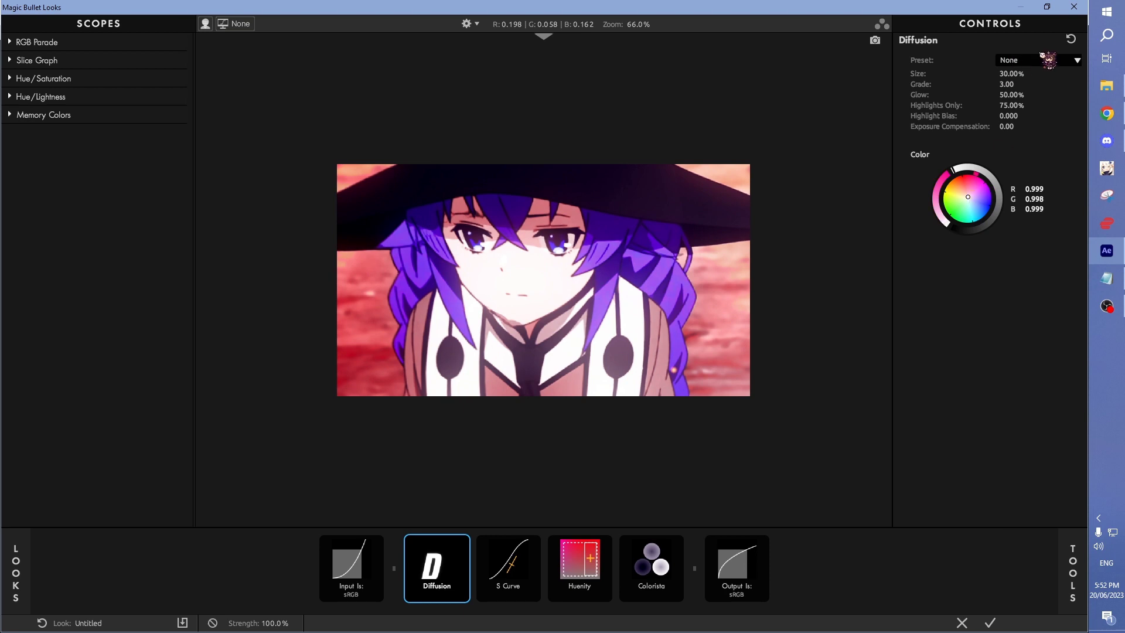
{"action": "left_click", "coordinate": [1071, 40]}
{"action": "left_click_drag", "start_coordinate": [1012, 74], "coordinate": [984, 73]}
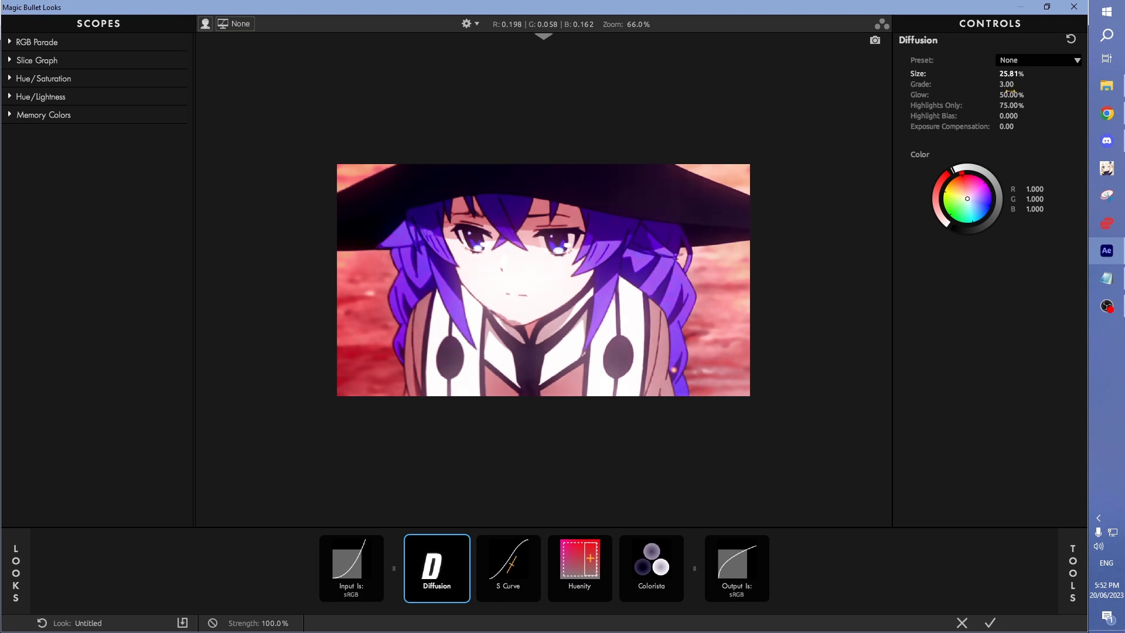
{"action": "left_click_drag", "start_coordinate": [1007, 83], "coordinate": [995, 83]}
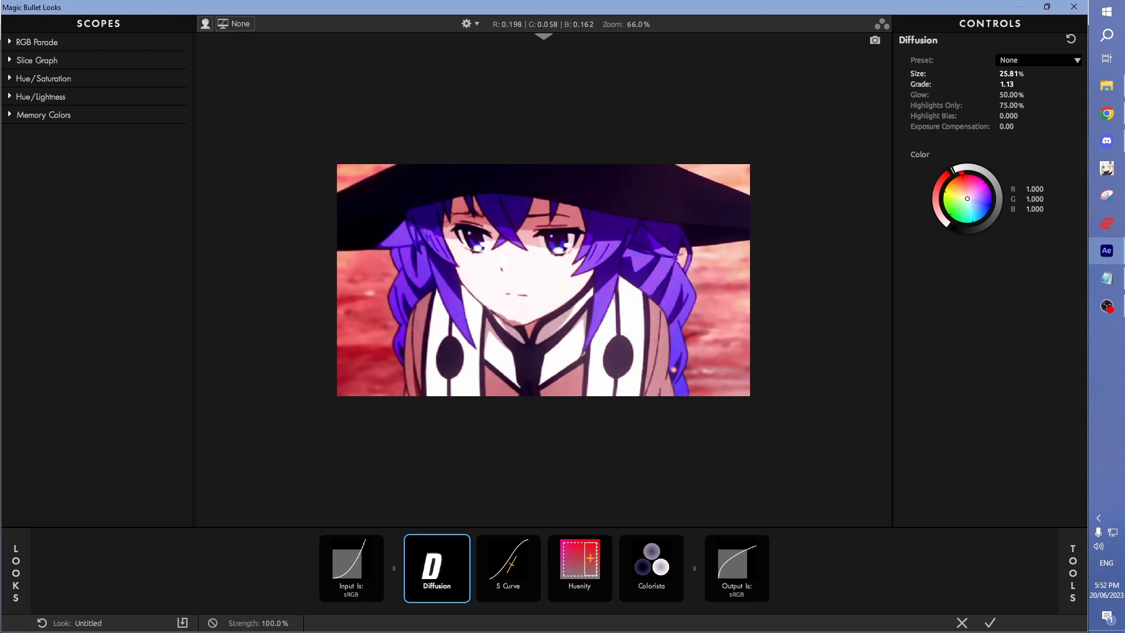
{"action": "mouse_move", "coordinate": [1006, 84]}
{"action": "left_mouse_down"}
{"action": "mouse_move", "coordinate": [1016, 95]}
{"action": "mouse_move", "coordinate": [1003, 95]}
{"action": "left_mouse_up"}
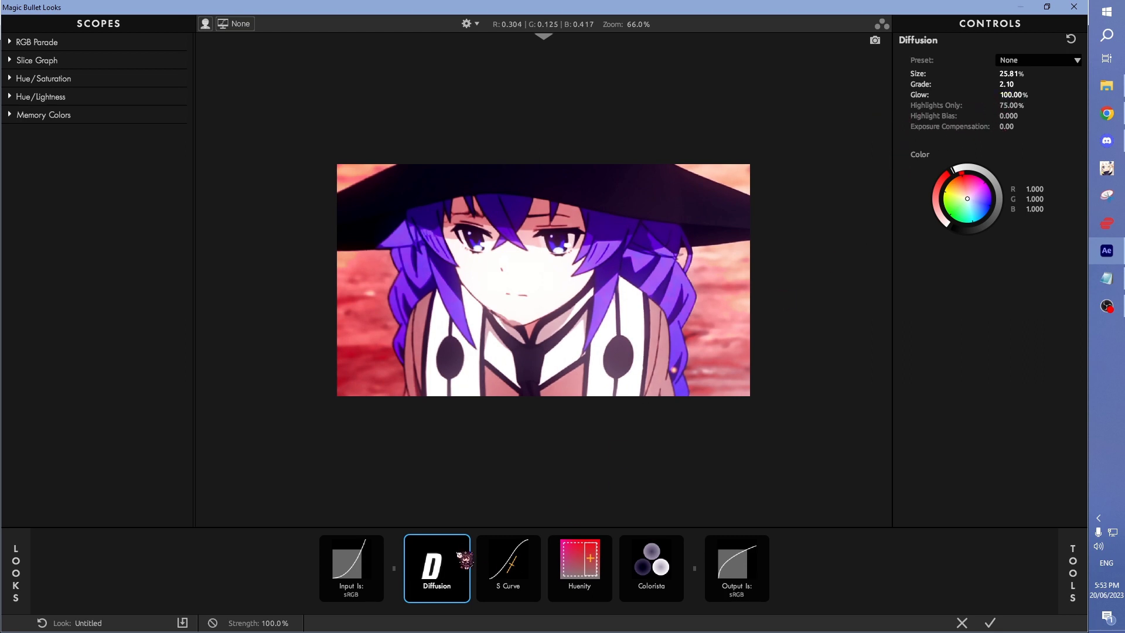
{"action": "scroll", "coordinate": [521, 415], "scroll_direction": "down", "scroll_amount": 1}
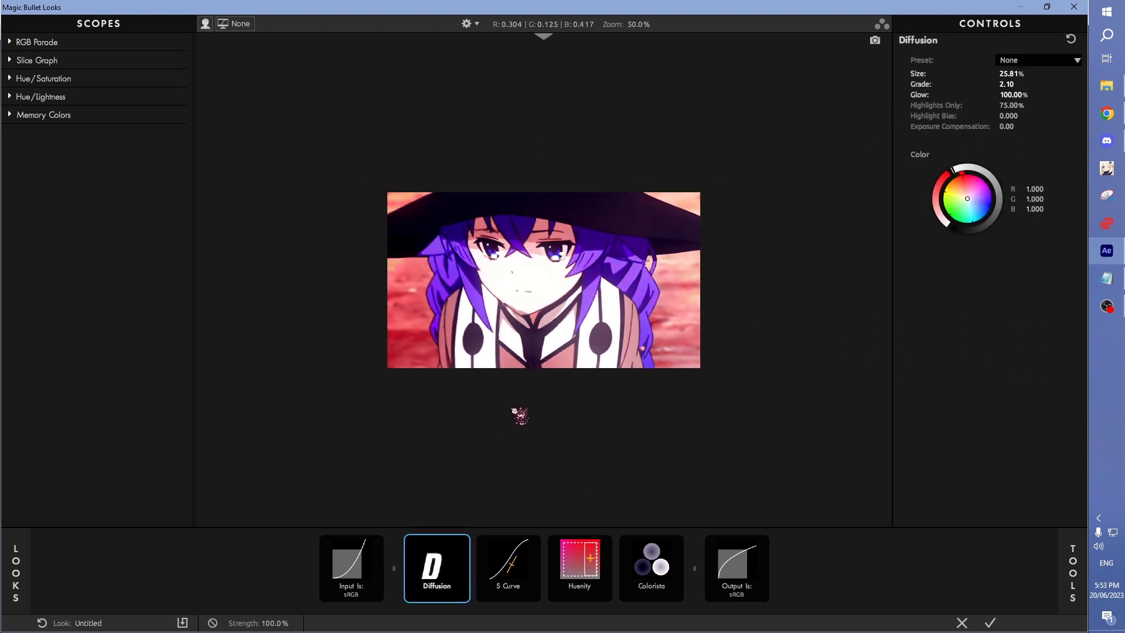
{"action": "scroll", "coordinate": [503, 416], "scroll_direction": "up", "scroll_amount": 1}
Step: Move Diffusion to the end of the chain after Colorista
{"action": "left_click_drag", "start_coordinate": [437, 566], "coordinate": [528, 562]}
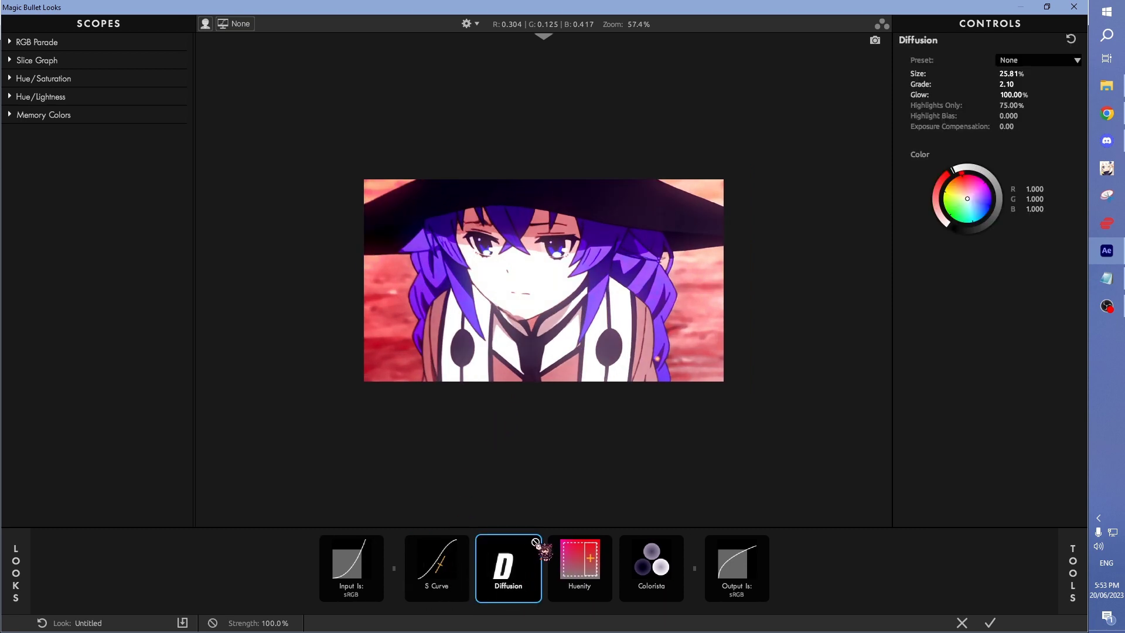
{"action": "mouse_move", "coordinate": [536, 543]}
{"action": "left_mouse_down"}
{"action": "mouse_move", "coordinate": [581, 571]}
{"action": "mouse_move", "coordinate": [660, 571]}
{"action": "left_mouse_up"}
{"action": "scroll", "coordinate": [558, 397], "scroll_direction": "down", "scroll_amount": 1}
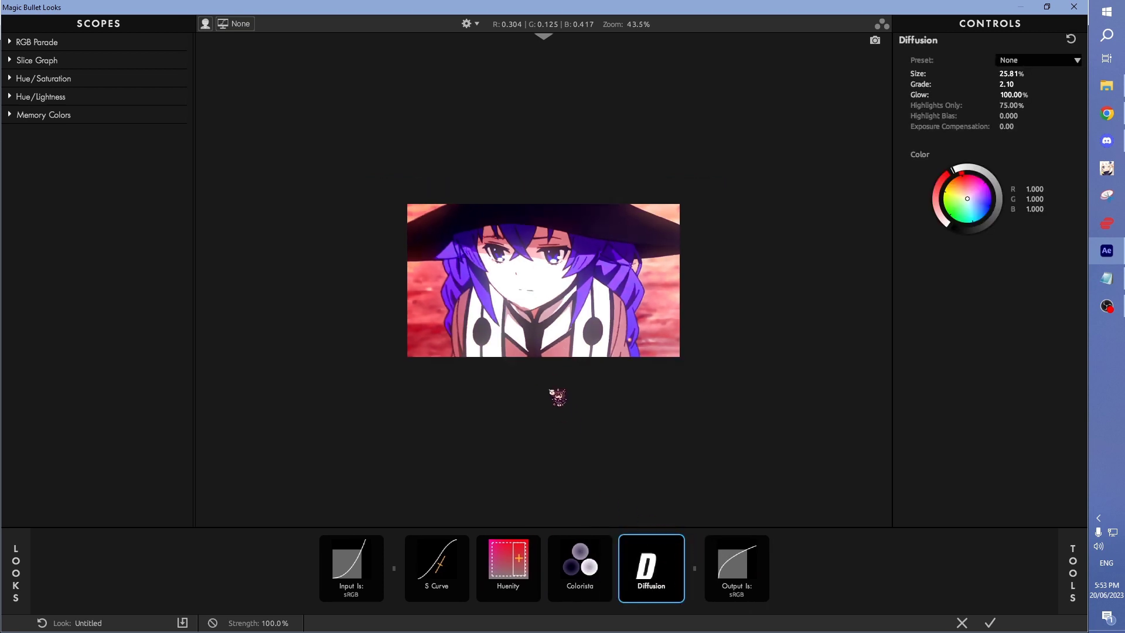
{"action": "scroll", "coordinate": [495, 301], "scroll_direction": "up", "scroll_amount": 1}
{"action": "scroll", "coordinate": [721, 427], "scroll_direction": "down", "scroll_amount": 2}
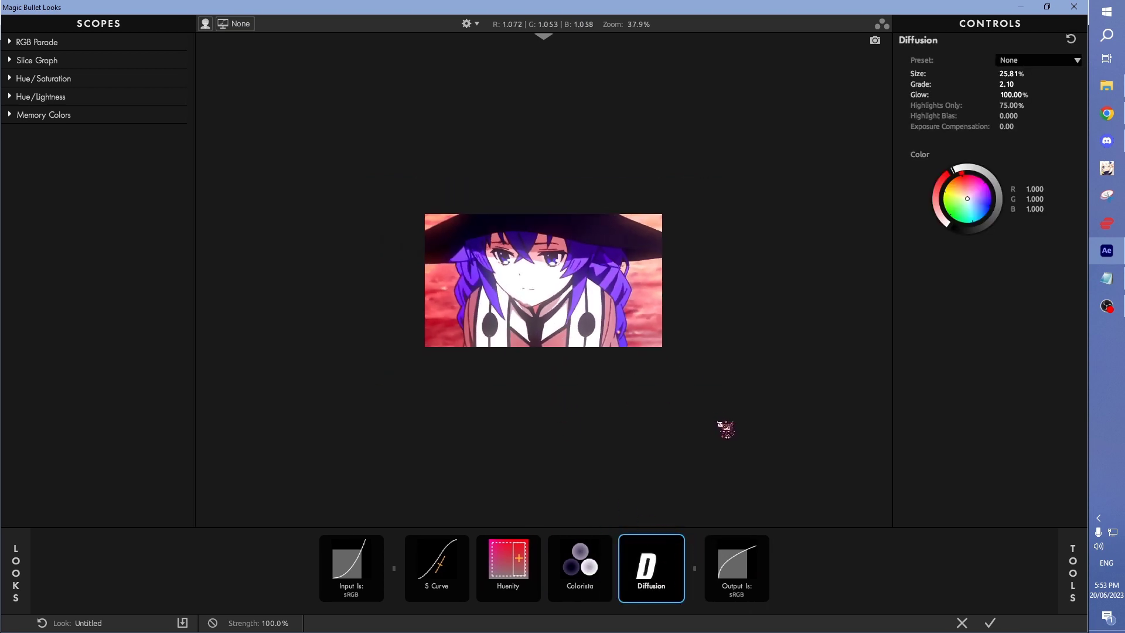
{"action": "scroll", "coordinate": [782, 469], "scroll_direction": "up", "scroll_amount": 2}
{"action": "left_click", "coordinate": [1074, 566]}
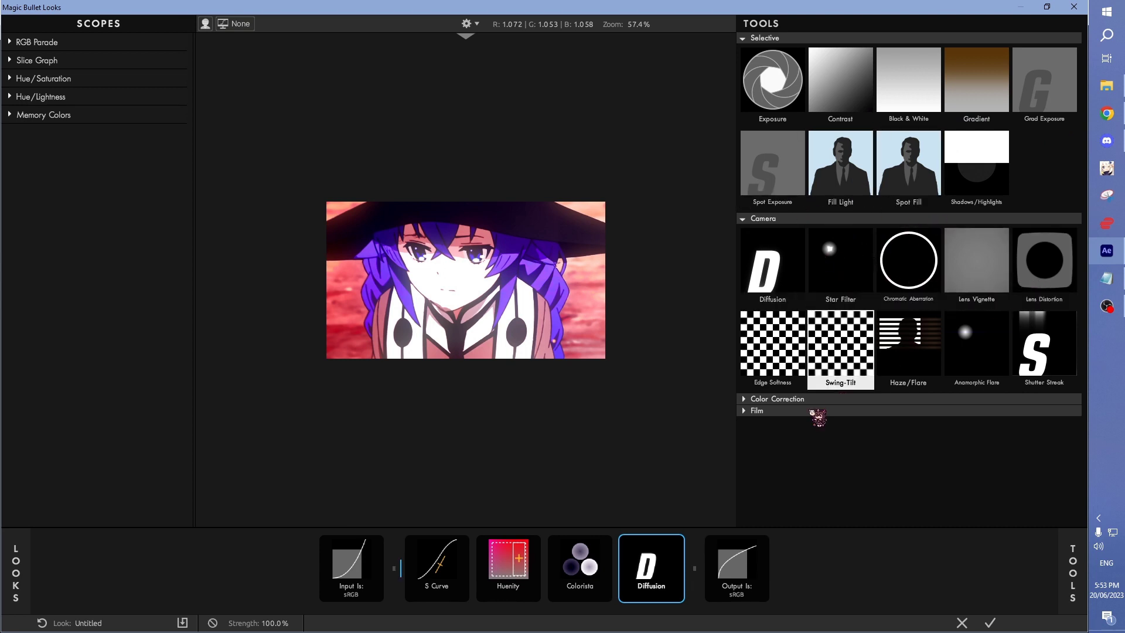
Step: Add Pop at the chain start with Pop +25%, Size 50% and Preserve Detail 100%
{"action": "left_click", "coordinate": [750, 412]}
{"action": "scroll", "coordinate": [772, 420], "scroll_direction": "down", "scroll_amount": 1}
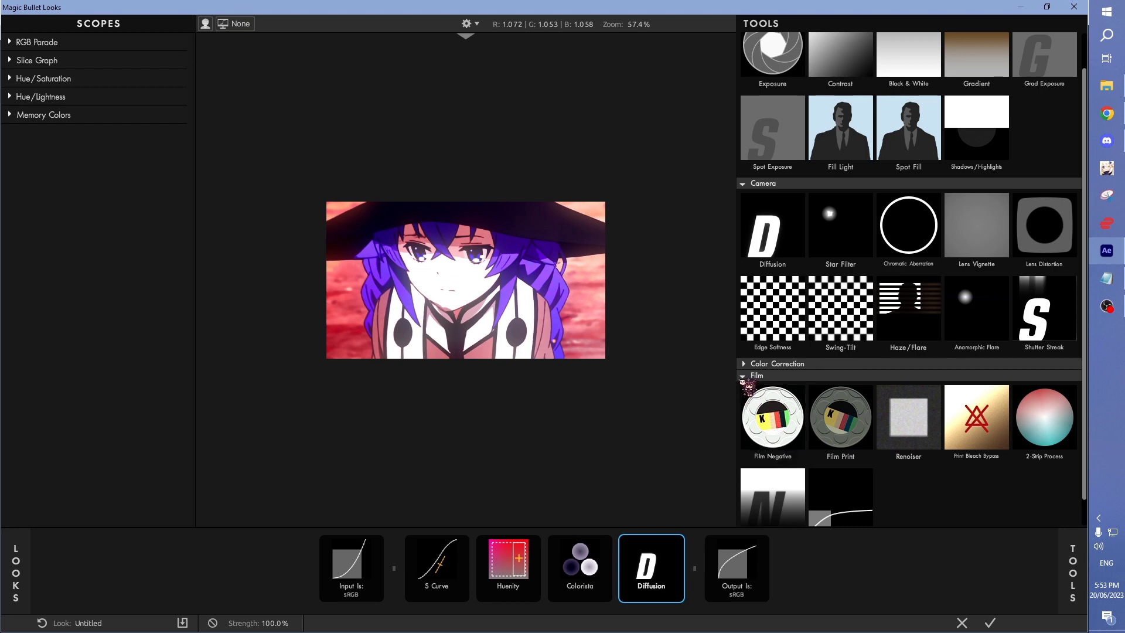
{"action": "left_click", "coordinate": [745, 376]}
{"action": "left_click", "coordinate": [751, 399]}
{"action": "scroll", "coordinate": [780, 374], "scroll_direction": "down", "scroll_amount": 1}
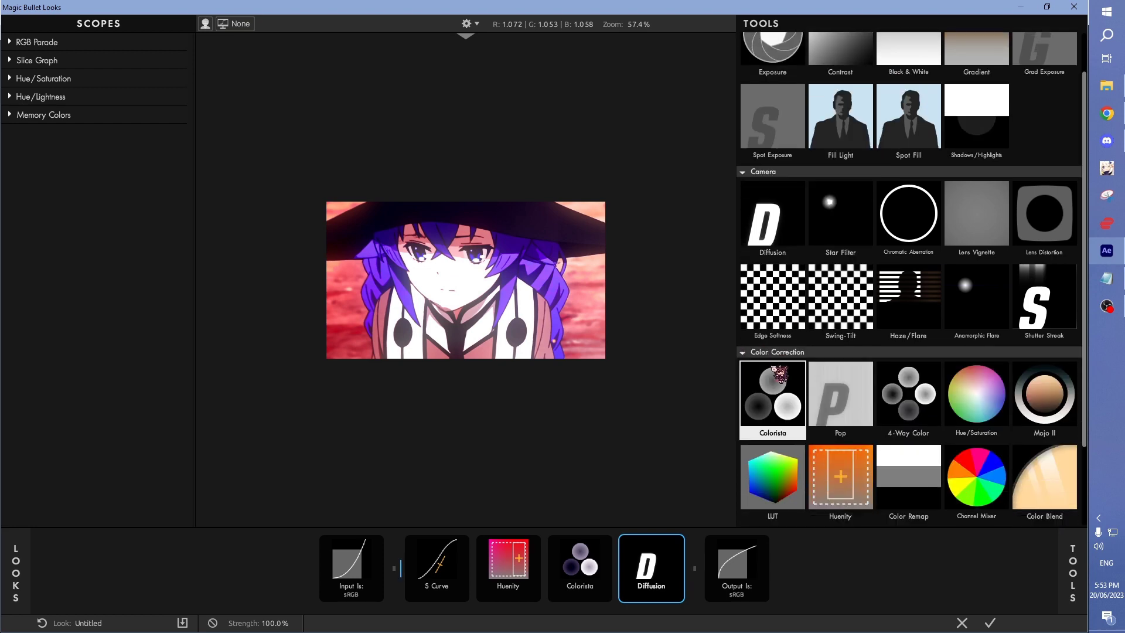
{"action": "double_click", "coordinate": [841, 394]}
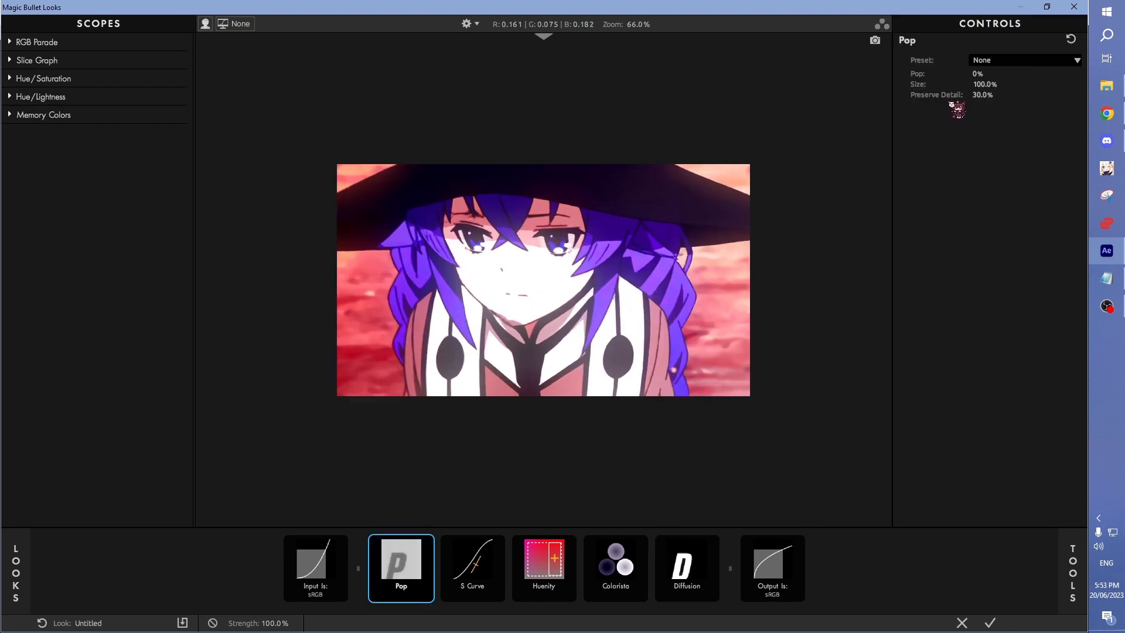
{"action": "left_click_drag", "start_coordinate": [978, 74], "coordinate": [973, 74]}
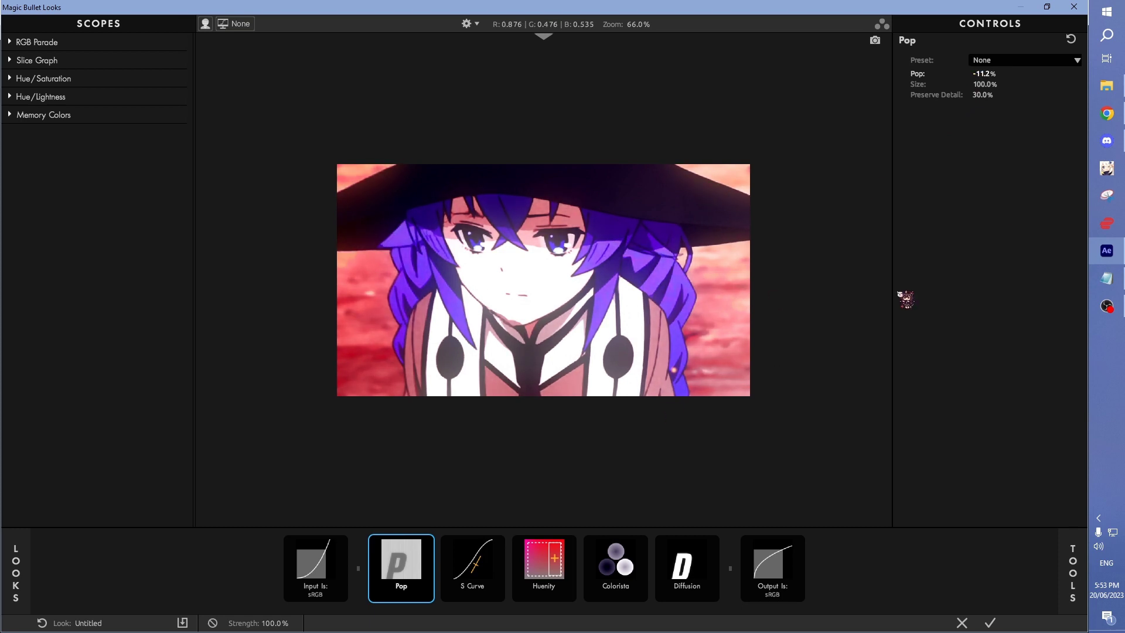
{"action": "left_click", "coordinate": [1071, 38]}
{"action": "mouse_move", "coordinate": [983, 95]}
{"action": "left_mouse_down"}
{"action": "mouse_move", "coordinate": [1004, 95]}
{"action": "mouse_move", "coordinate": [977, 95]}
{"action": "mouse_move", "coordinate": [980, 74]}
{"action": "left_mouse_up"}
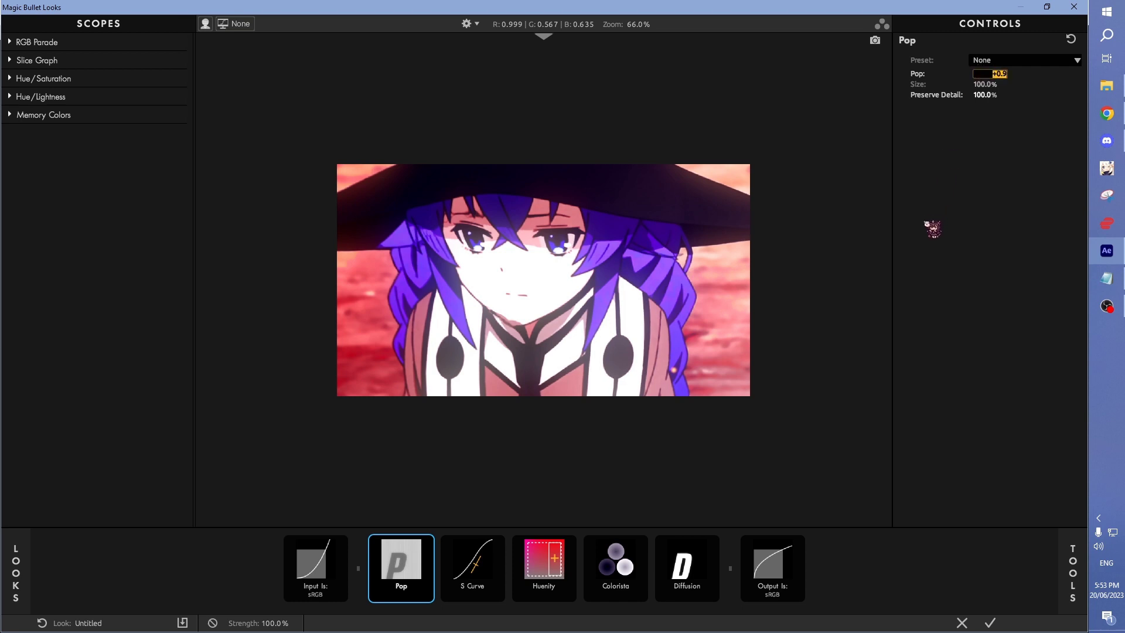
{"action": "type", "text": "25"}
{"action": "key", "text": "Return"}
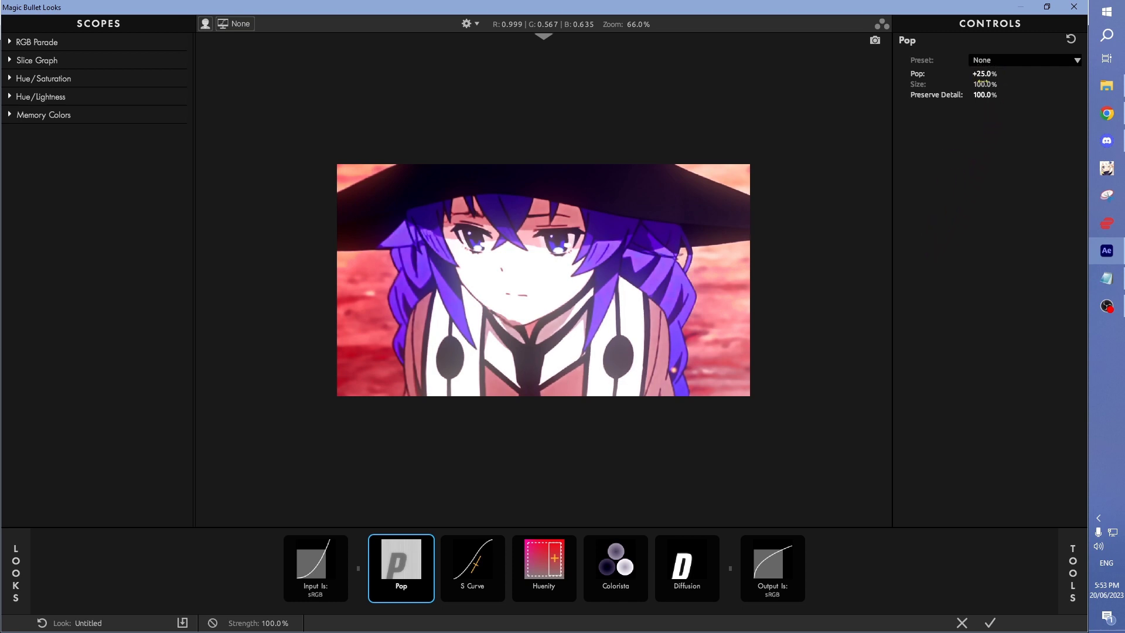
{"action": "left_click_drag", "start_coordinate": [983, 83], "coordinate": [975, 211]}
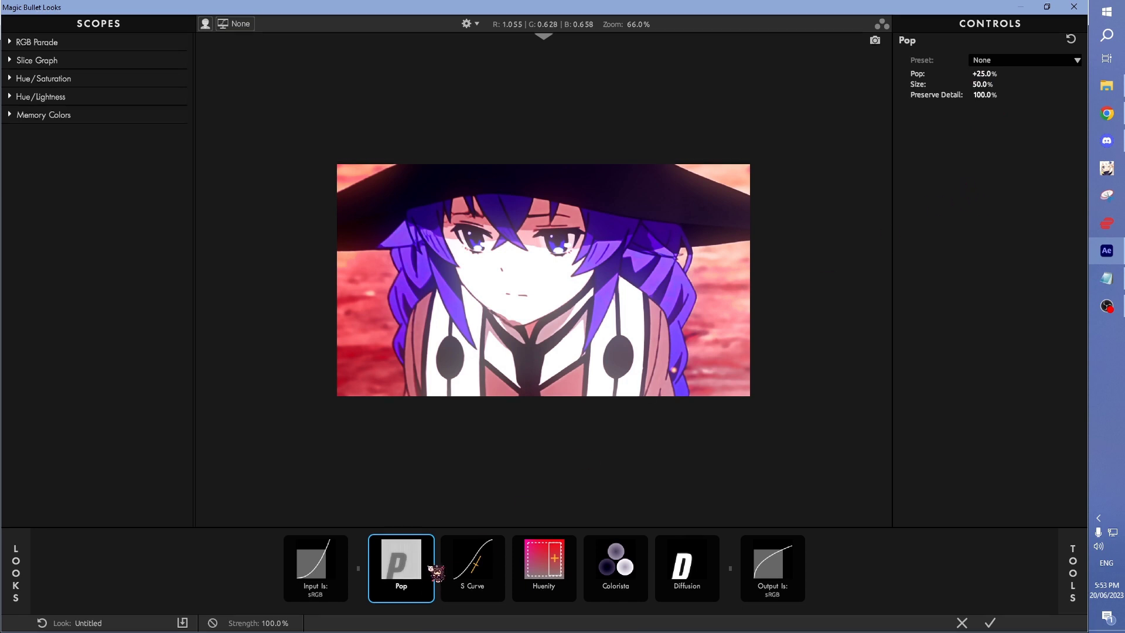
Step: Toggle Pop's bypass repeatedly to compare, leaving it enabled
{"action": "left_click", "coordinate": [429, 542]}
{"action": "left_click", "coordinate": [429, 542]}
{"action": "left_click", "coordinate": [429, 542]}
{"action": "left_click", "coordinate": [429, 542]}
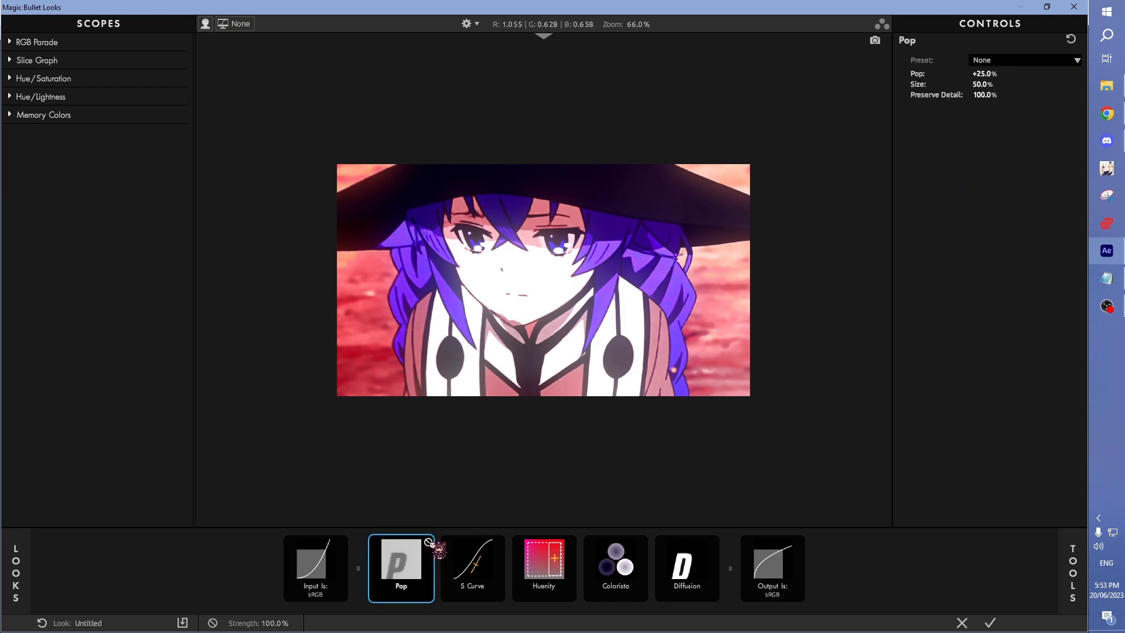
{"action": "left_click", "coordinate": [429, 542]}
{"action": "left_click", "coordinate": [429, 542]}
{"action": "left_click", "coordinate": [430, 542]}
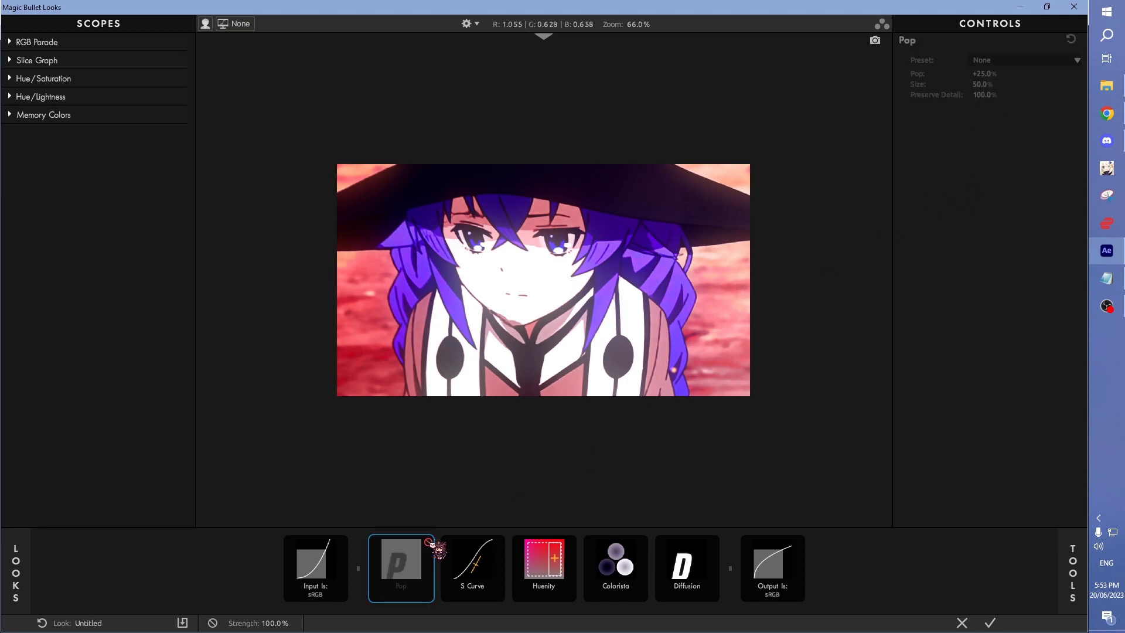
{"action": "left_click", "coordinate": [430, 542]}
{"action": "left_click", "coordinate": [430, 543]}
{"action": "left_click", "coordinate": [429, 542]}
{"action": "scroll", "coordinate": [509, 360], "scroll_direction": "down", "scroll_amount": 1}
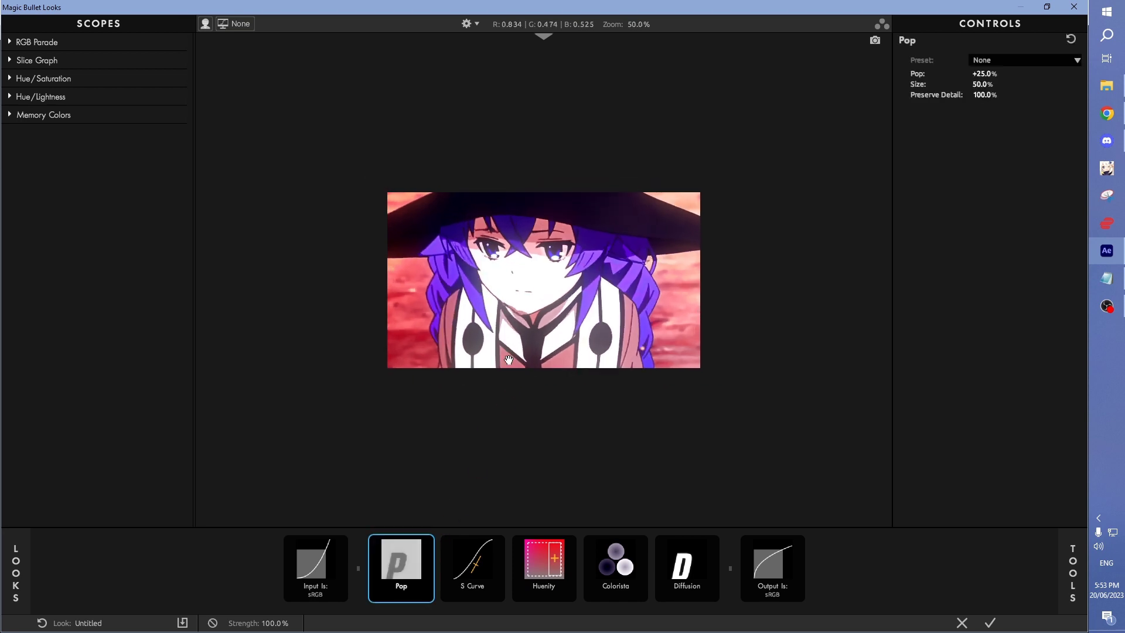
{"action": "scroll", "coordinate": [509, 360], "scroll_direction": "up", "scroll_amount": 1}
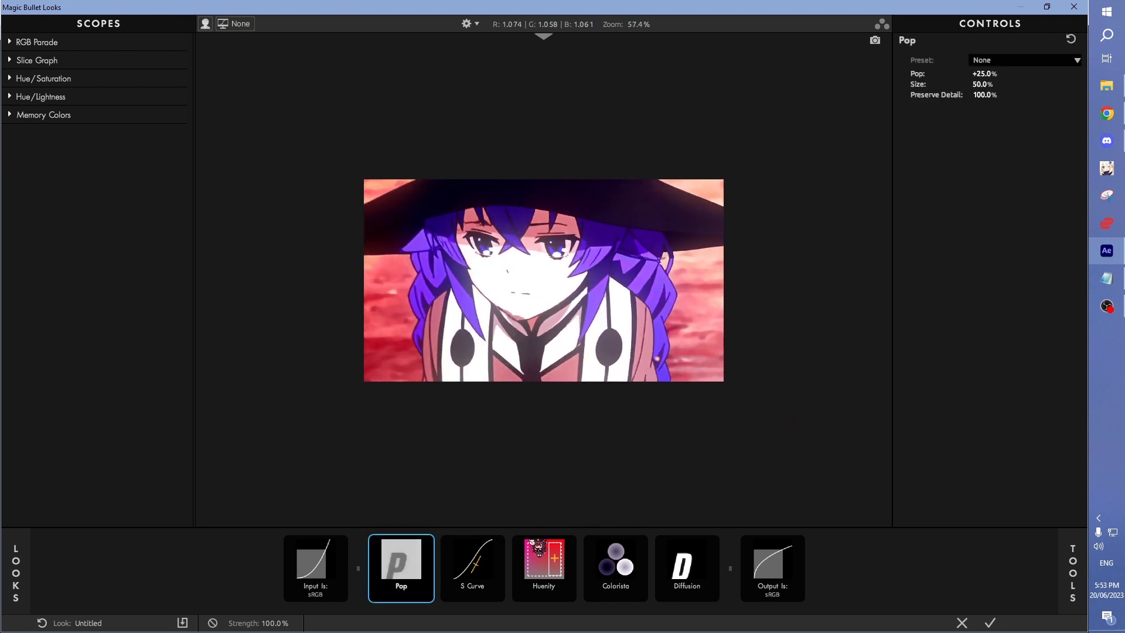
Step: Select the Diffusion tool and scrub its Size from 25.81% down to 11.62%
{"action": "left_click", "coordinate": [709, 569]}
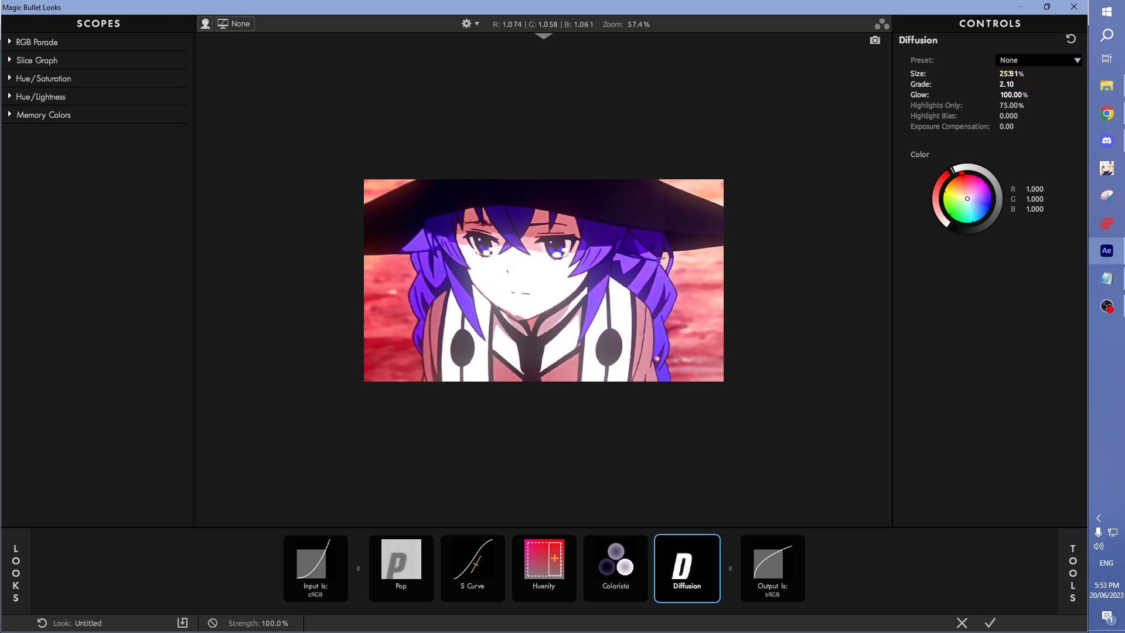
{"action": "mouse_move", "coordinate": [1010, 73]}
{"action": "left_mouse_down"}
{"action": "mouse_move", "coordinate": [968, 73]}
{"action": "mouse_move", "coordinate": [996, 73]}
{"action": "left_mouse_up"}
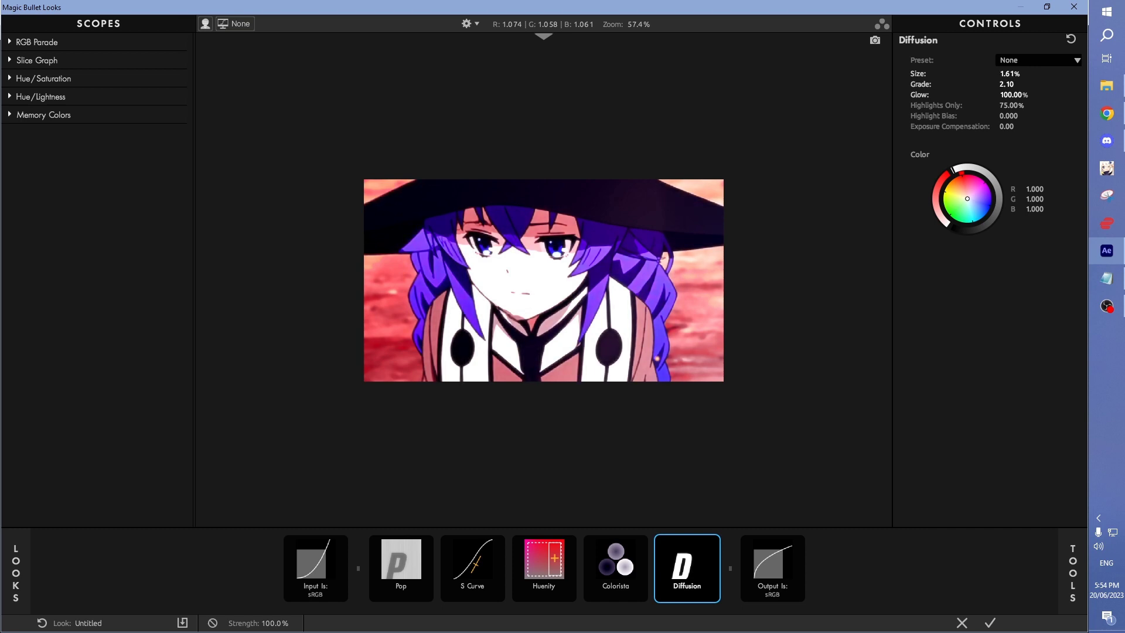
{"action": "left_click", "coordinate": [431, 543]}
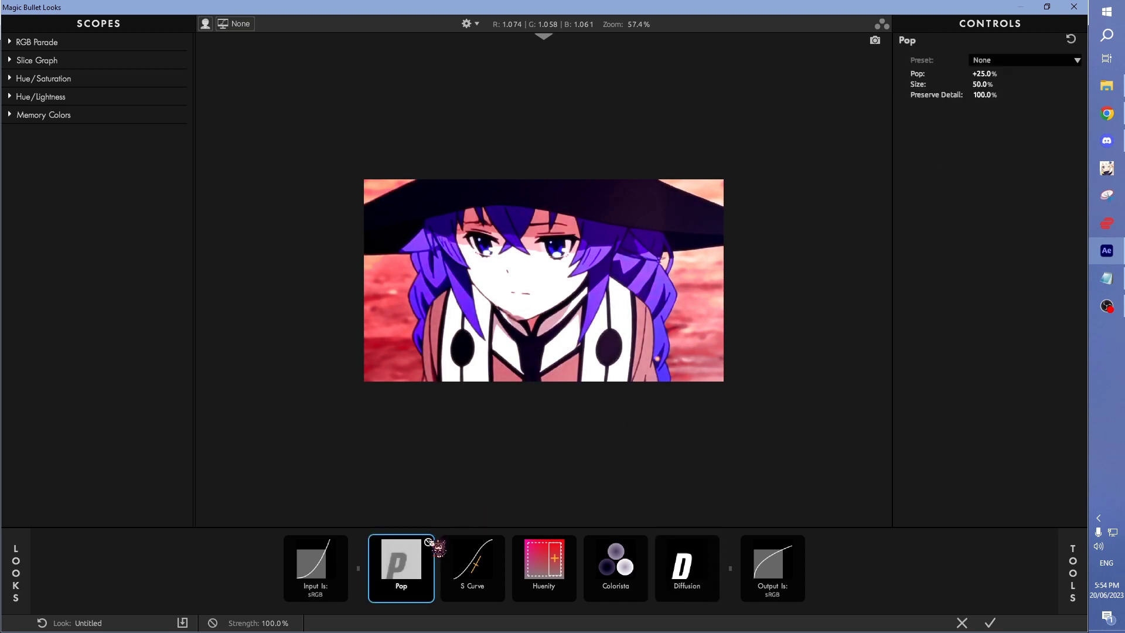
{"action": "left_click", "coordinate": [681, 564]}
{"action": "mouse_move", "coordinate": [1000, 73]}
{"action": "left_mouse_down"}
{"action": "mouse_move", "coordinate": [1049, 73]}
{"action": "mouse_move", "coordinate": [973, 73]}
{"action": "mouse_move", "coordinate": [1049, 73]}
{"action": "mouse_move", "coordinate": [996, 74]}
{"action": "left_mouse_up"}
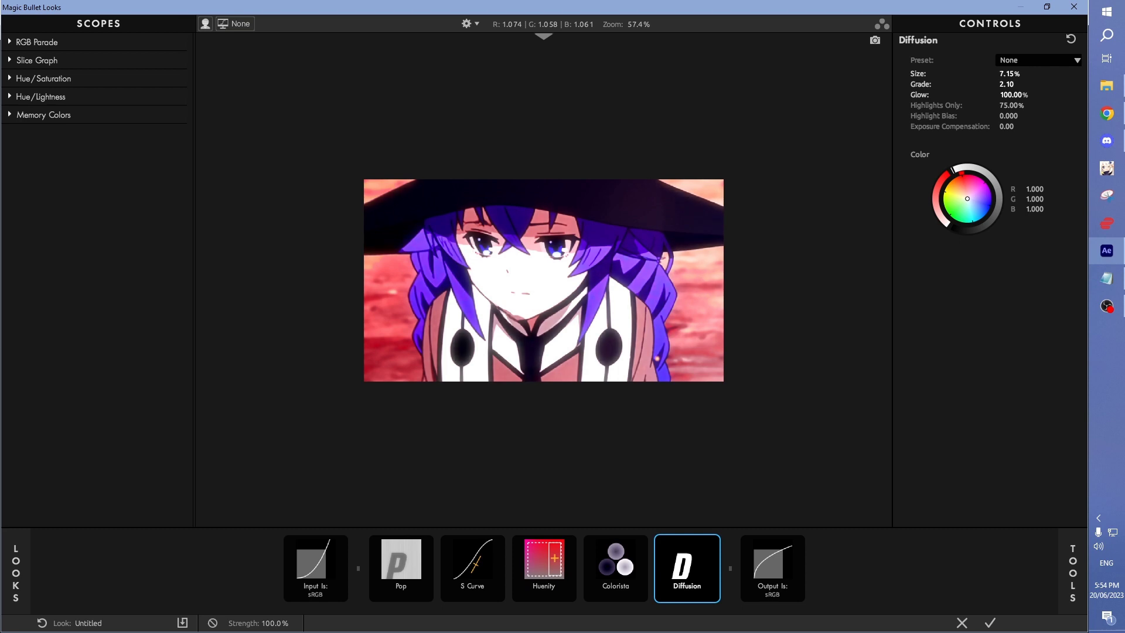
{"action": "scroll", "coordinate": [767, 296], "scroll_direction": "down", "scroll_amount": 1}
{"action": "scroll", "coordinate": [767, 296], "scroll_direction": "down", "scroll_amount": 1}
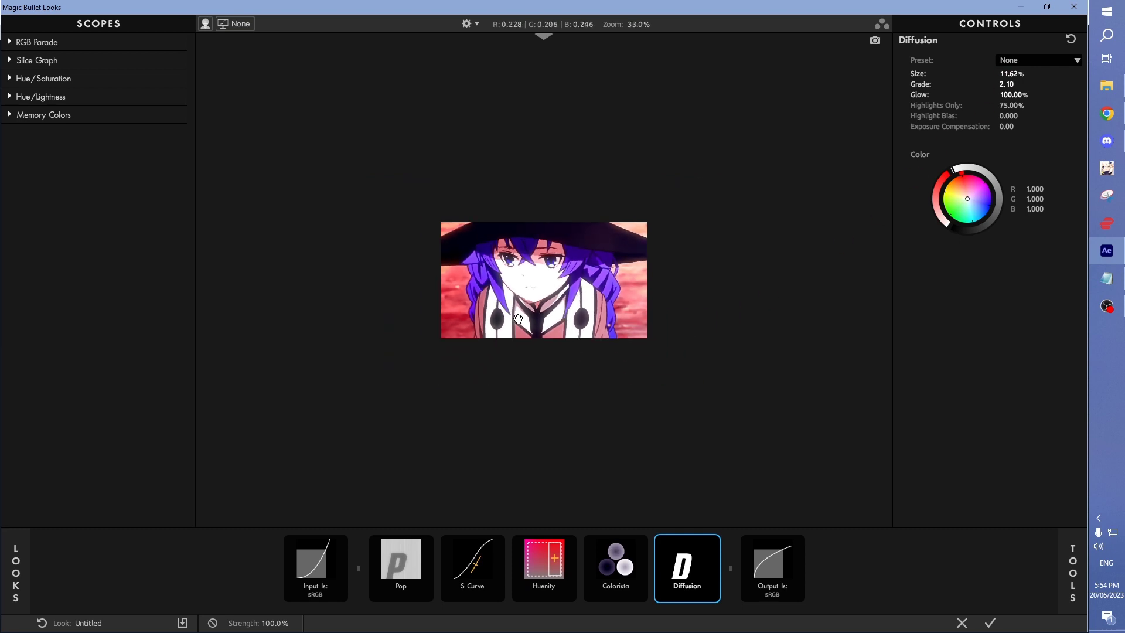
{"action": "scroll", "coordinate": [768, 296], "scroll_direction": "up", "scroll_amount": 1}
{"action": "mouse_move", "coordinate": [1079, 554]}
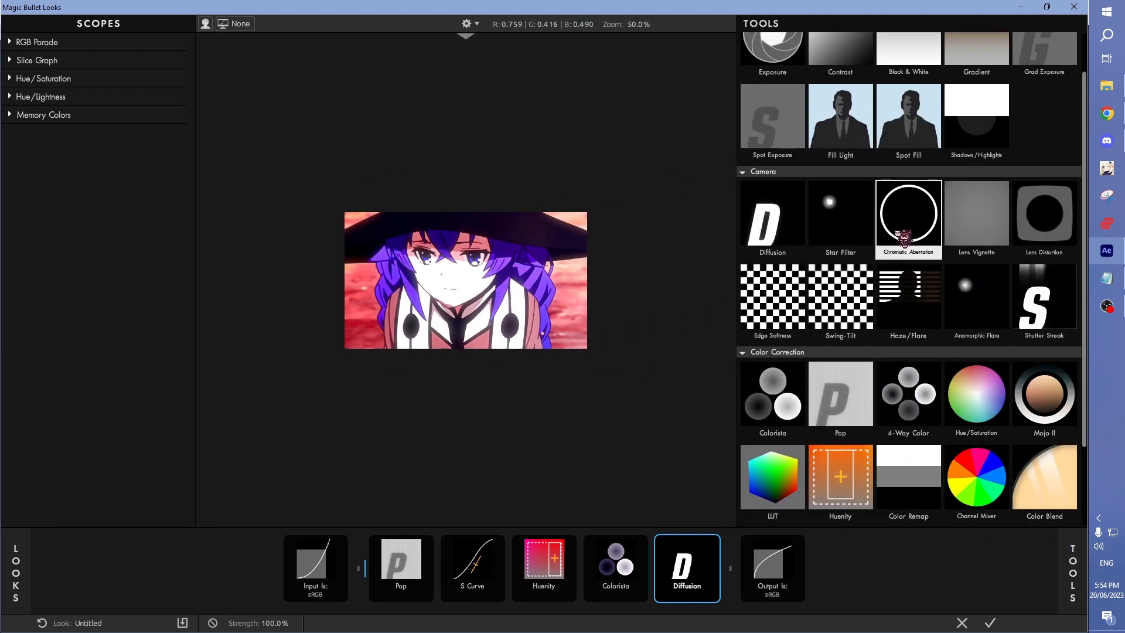
{"action": "double_click", "coordinate": [904, 238]}
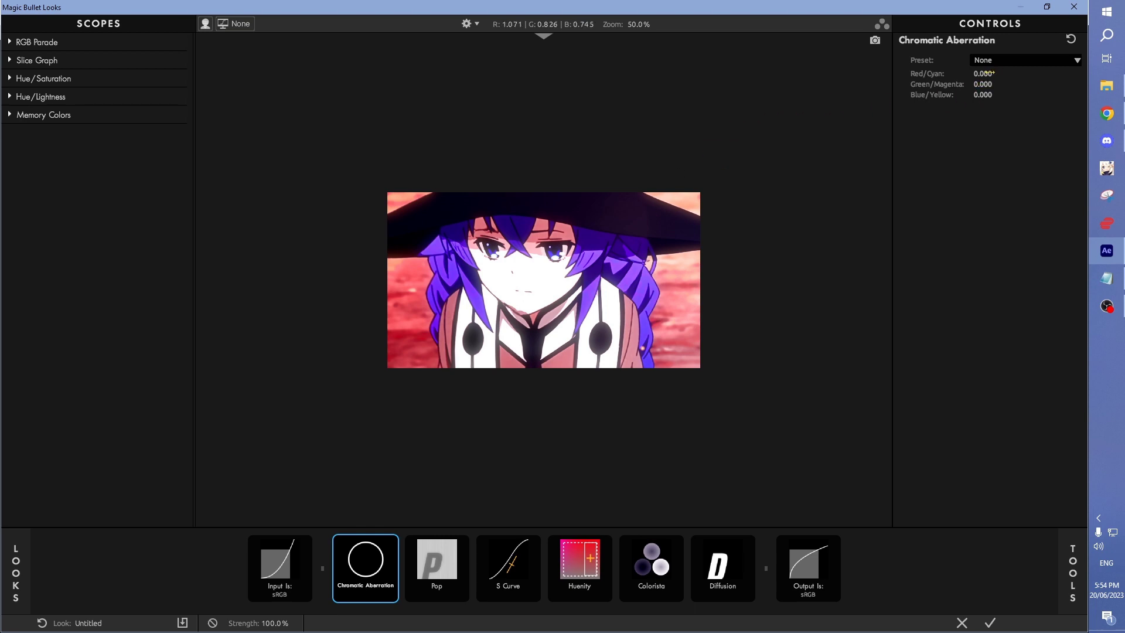
{"action": "mouse_move", "coordinate": [983, 73]}
{"action": "left_mouse_down"}
{"action": "mouse_move", "coordinate": [1014, 73]}
{"action": "mouse_move", "coordinate": [949, 73]}
{"action": "mouse_move", "coordinate": [968, 73]}
{"action": "left_mouse_up"}
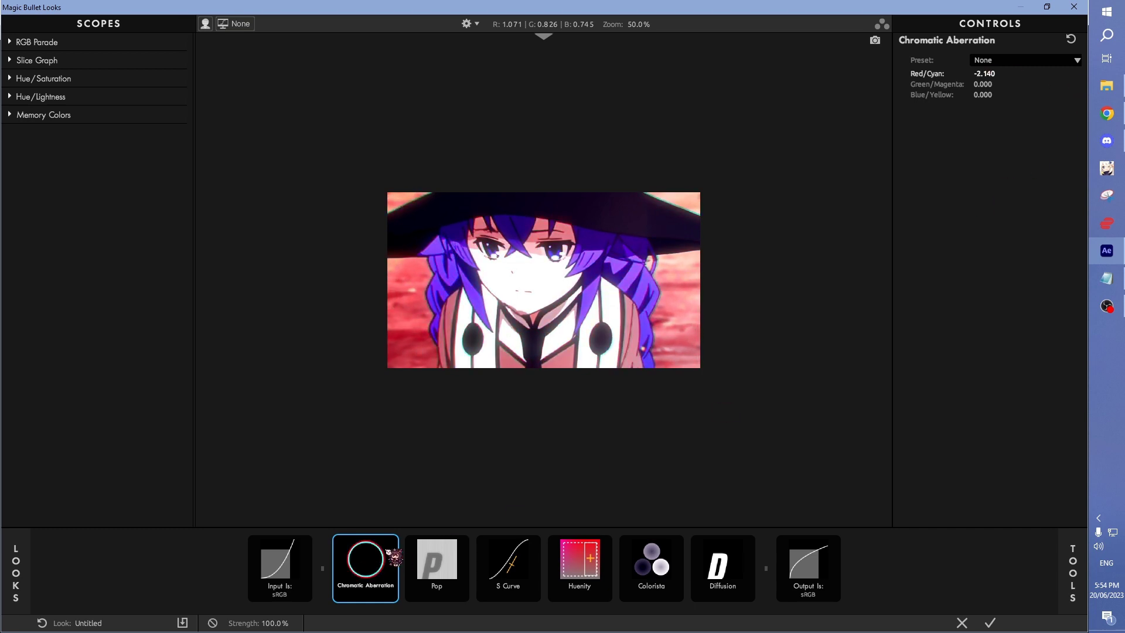
{"action": "key", "text": "Delete"}
{"action": "mouse_move", "coordinate": [1047, 549]}
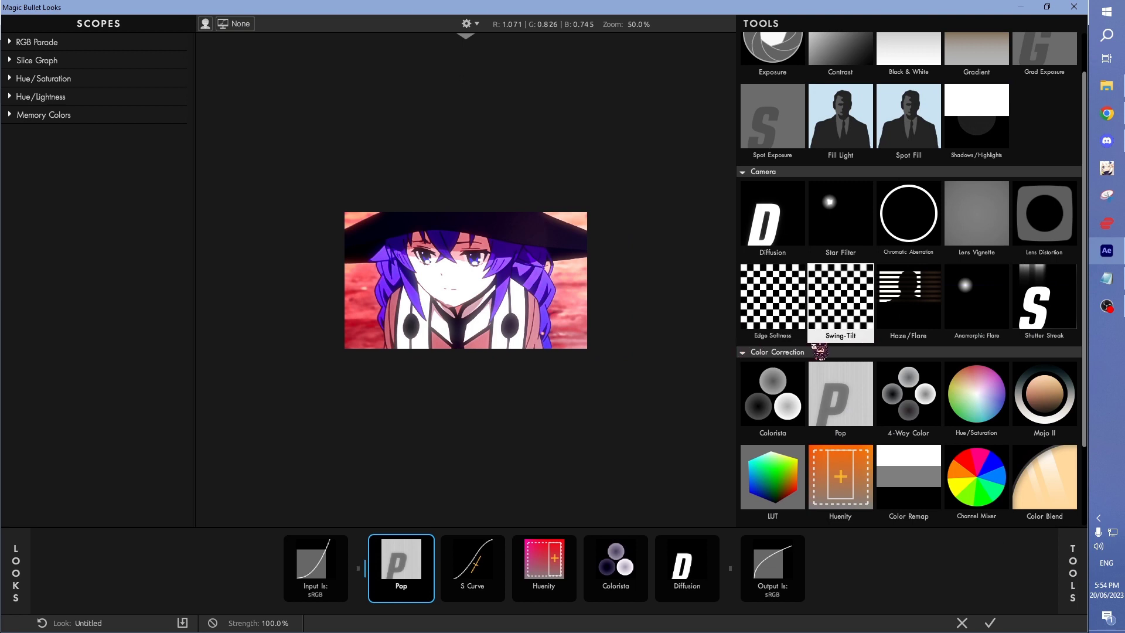
{"action": "scroll", "coordinate": [819, 351], "scroll_direction": "up", "scroll_amount": 2}
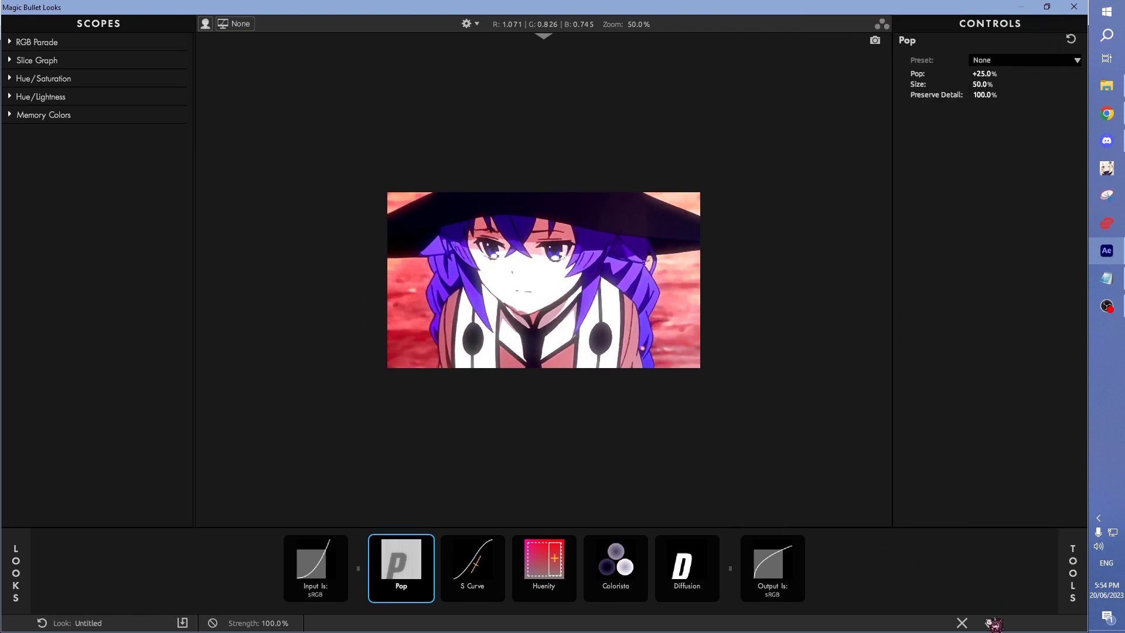
Step: Apply the look back in After Effects and set the Looks effect's Strength to 75%
{"action": "left_click", "coordinate": [992, 624]}
{"action": "scroll", "coordinate": [556, 259], "scroll_direction": "up", "scroll_amount": 2}
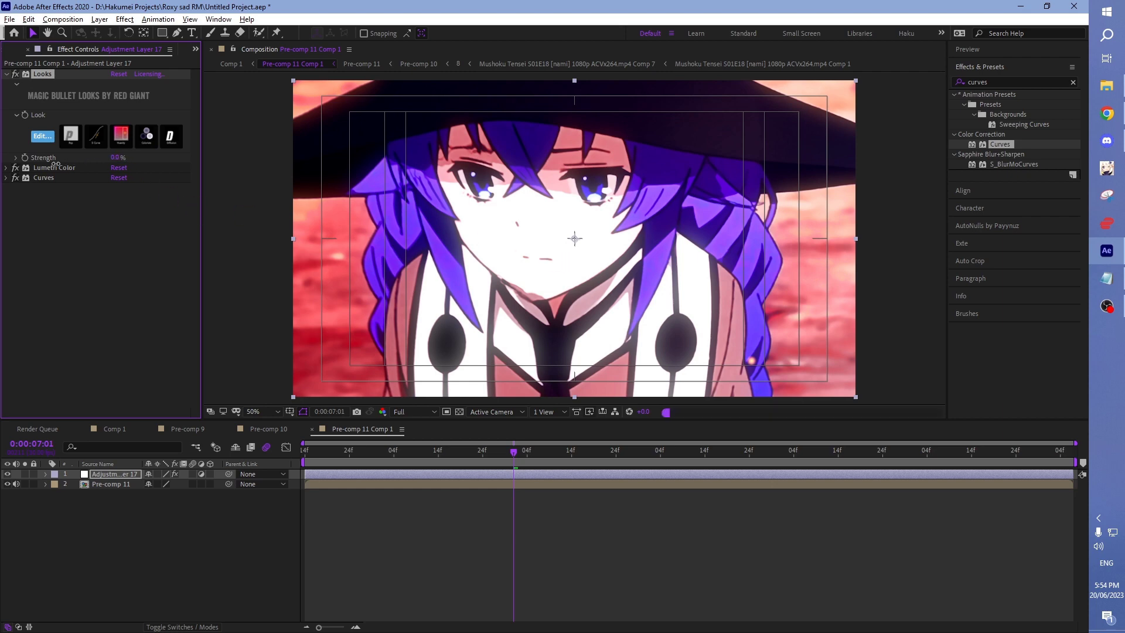
{"action": "left_click_drag", "start_coordinate": [56, 164], "coordinate": [71, 165]}
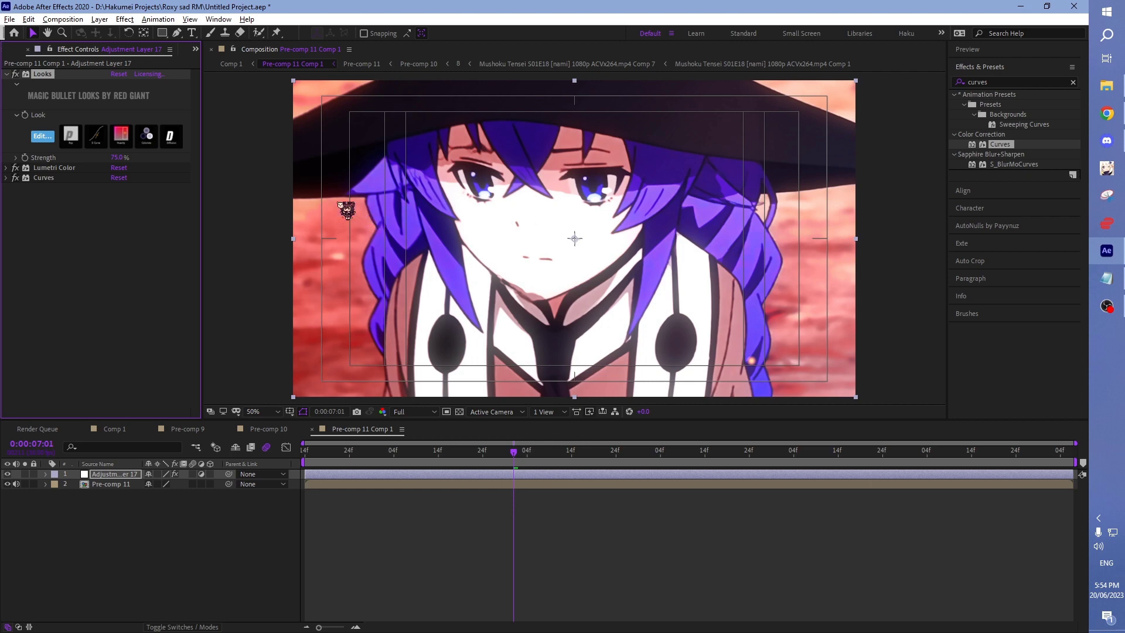
Step: Reopen Looks, cut Diffusion Size to 6.90%, keep Diffusion after Colorista, and apply the look
{"action": "left_click", "coordinate": [44, 141]}
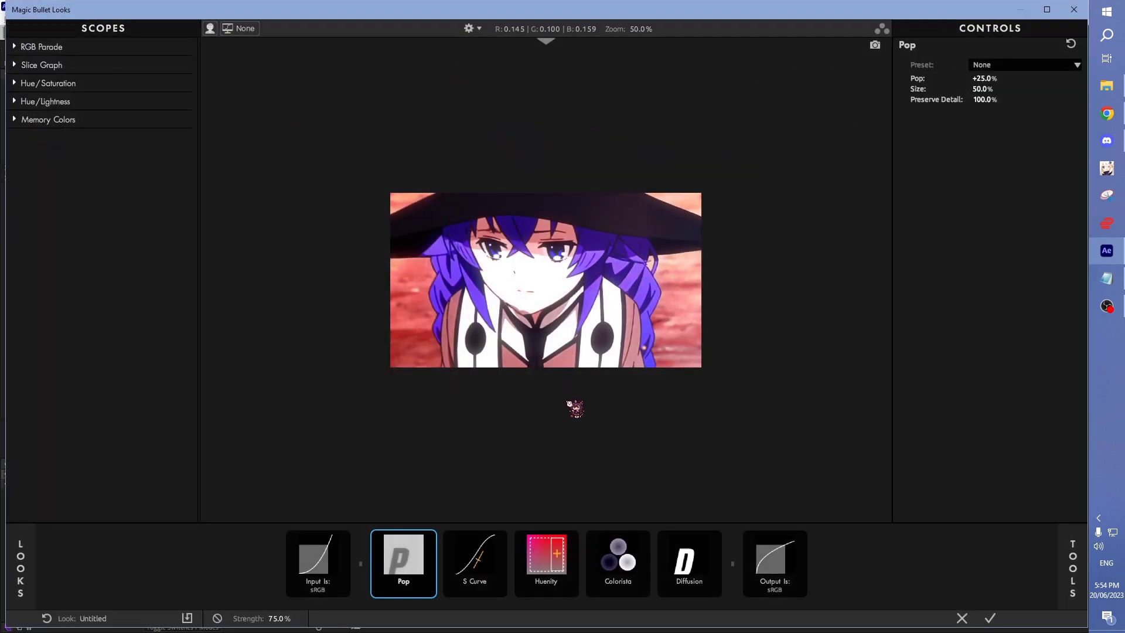
{"action": "left_click", "coordinate": [704, 558]}
{"action": "mouse_move", "coordinate": [1012, 79]}
{"action": "left_mouse_down"}
{"action": "mouse_move", "coordinate": [990, 79]}
{"action": "mouse_move", "coordinate": [1067, 79]}
{"action": "mouse_move", "coordinate": [961, 78]}
{"action": "mouse_move", "coordinate": [1032, 79]}
{"action": "mouse_move", "coordinate": [1004, 78]}
{"action": "left_mouse_up"}
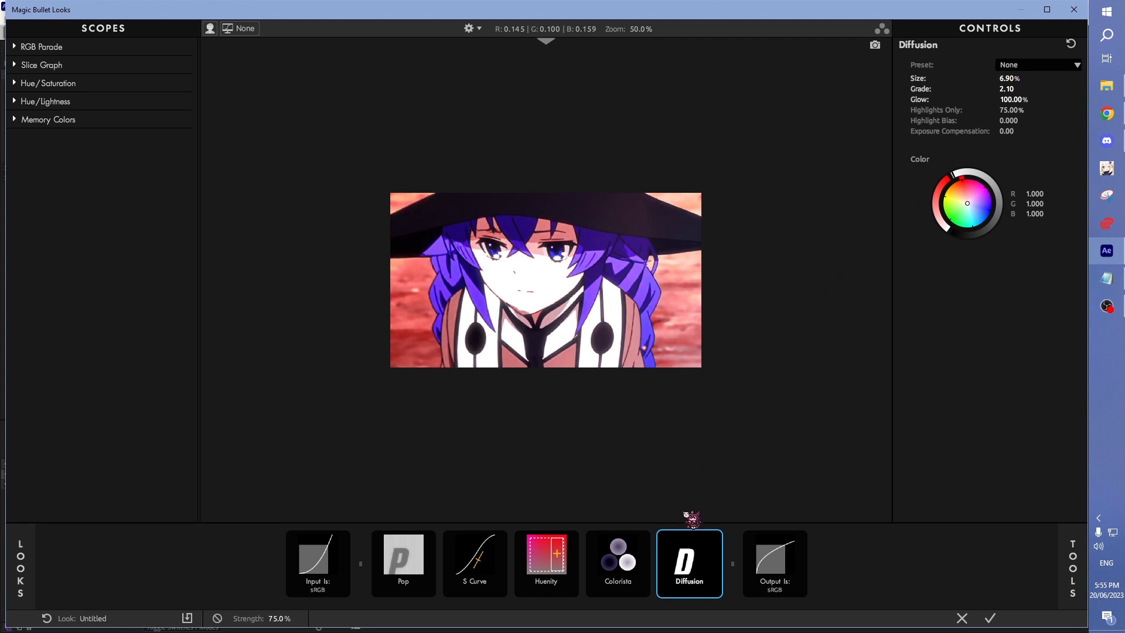
{"action": "mouse_move", "coordinate": [703, 571]}
{"action": "left_mouse_down"}
{"action": "mouse_move", "coordinate": [559, 572]}
{"action": "mouse_move", "coordinate": [692, 567]}
{"action": "left_mouse_up"}
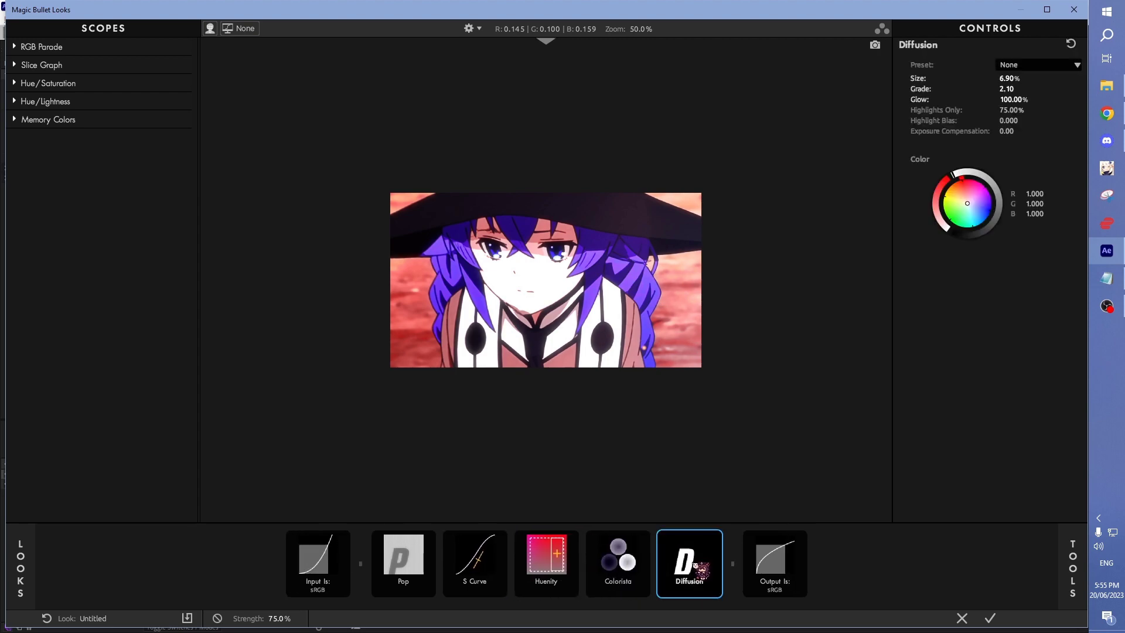
{"action": "left_click", "coordinate": [990, 619]}
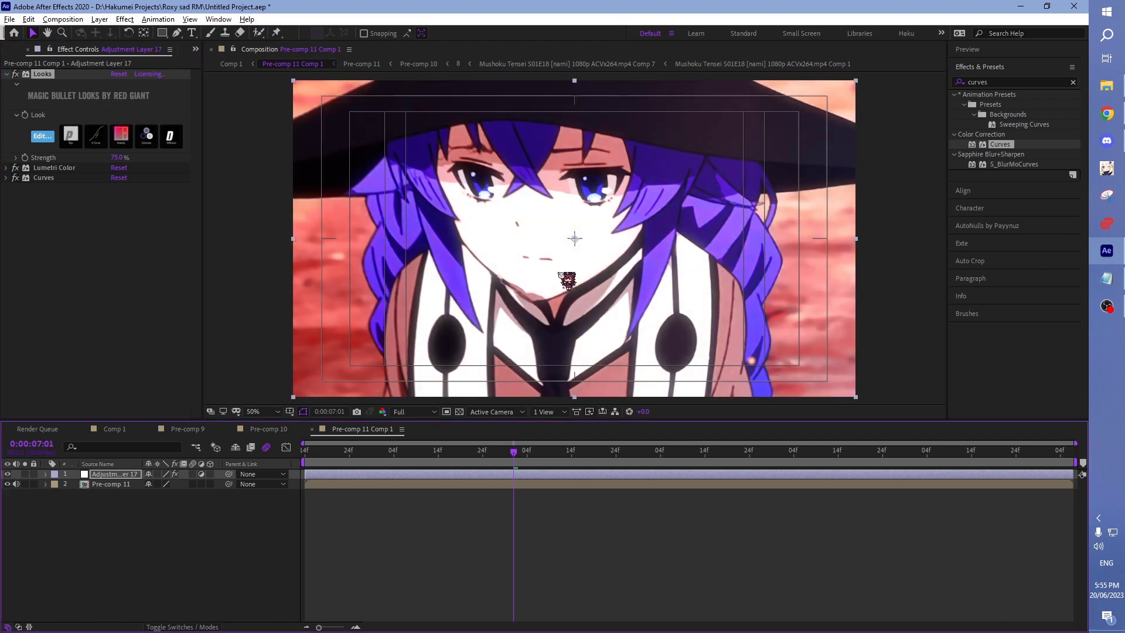
Step: Collapse the Looks effect and expand the Creative section of Lumetri Color
{"action": "scroll", "coordinate": [566, 288], "scroll_direction": "down", "scroll_amount": 2}
{"action": "scroll", "coordinate": [566, 288], "scroll_direction": "up", "scroll_amount": 2}
{"action": "scroll", "coordinate": [558, 294], "scroll_direction": "down", "scroll_amount": 2}
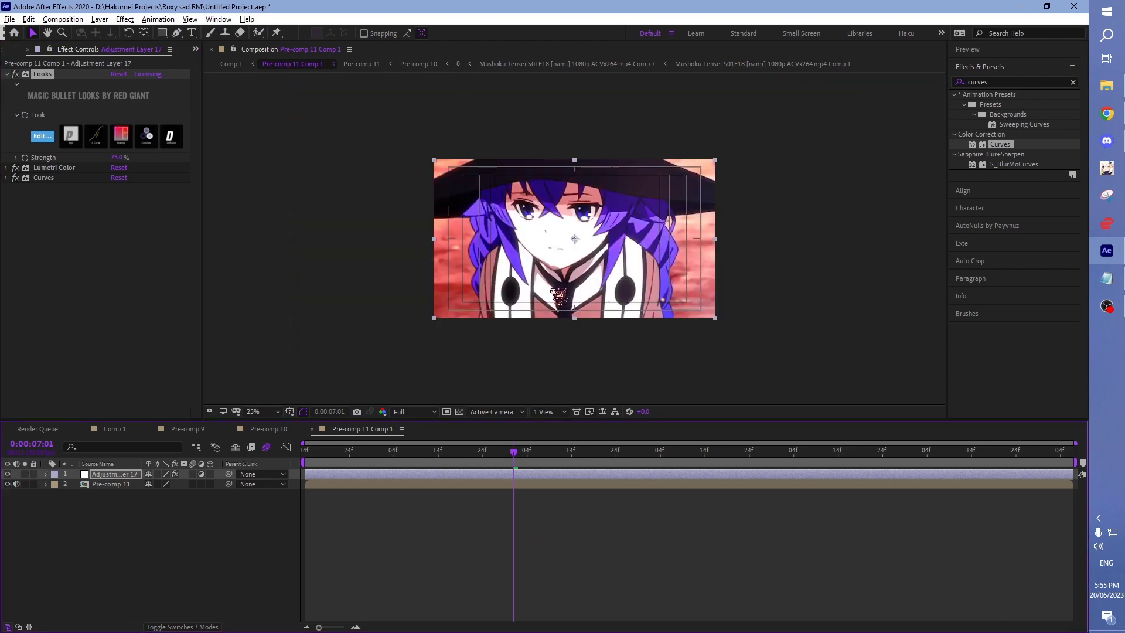
{"action": "left_click", "coordinate": [7, 74]}
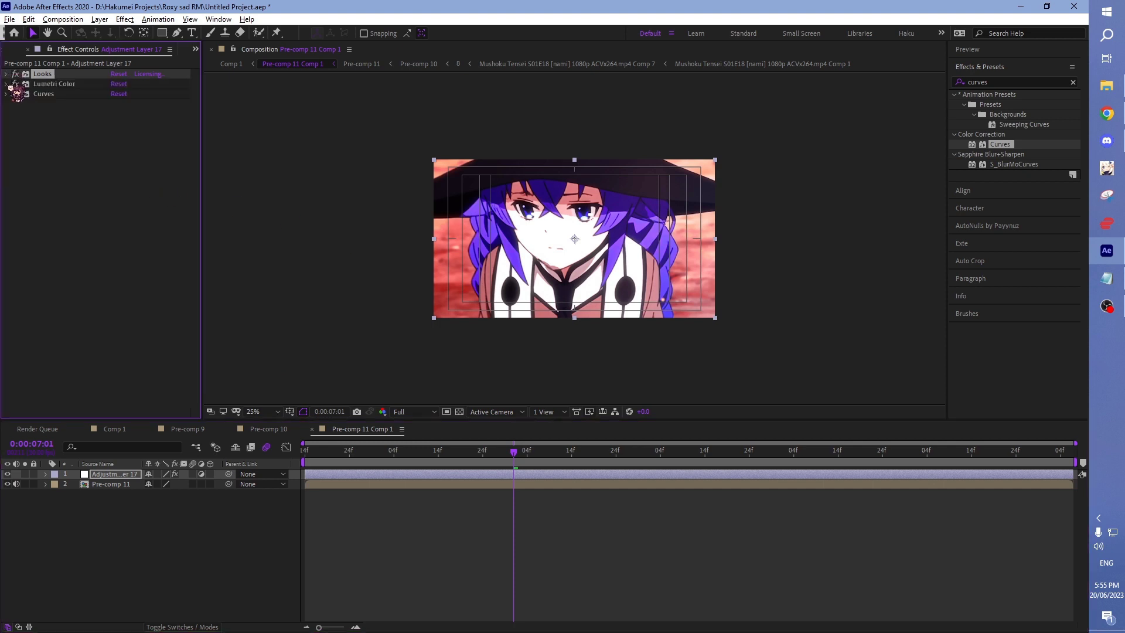
{"action": "left_click", "coordinate": [7, 84]}
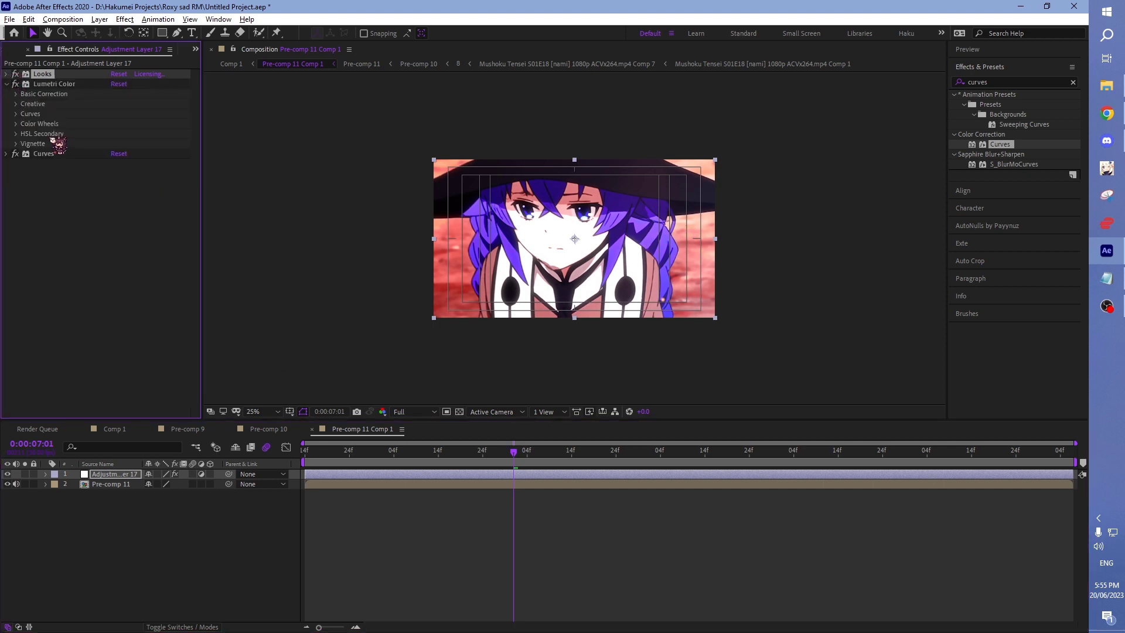
{"action": "left_click", "coordinate": [17, 95]}
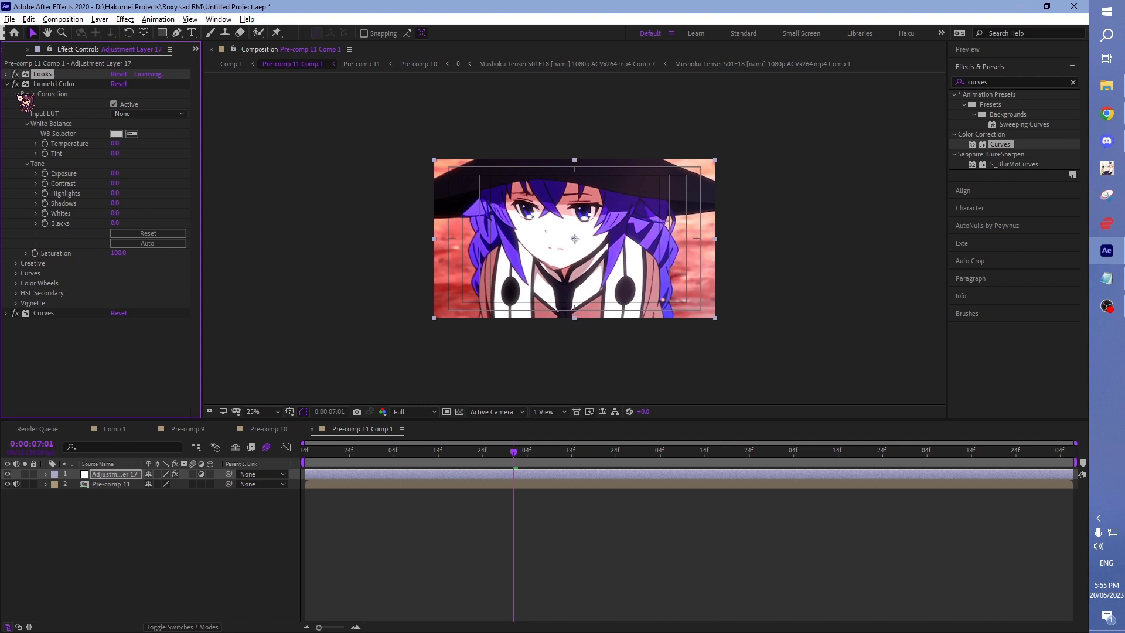
{"action": "left_click", "coordinate": [18, 95]}
{"action": "left_click", "coordinate": [16, 104]}
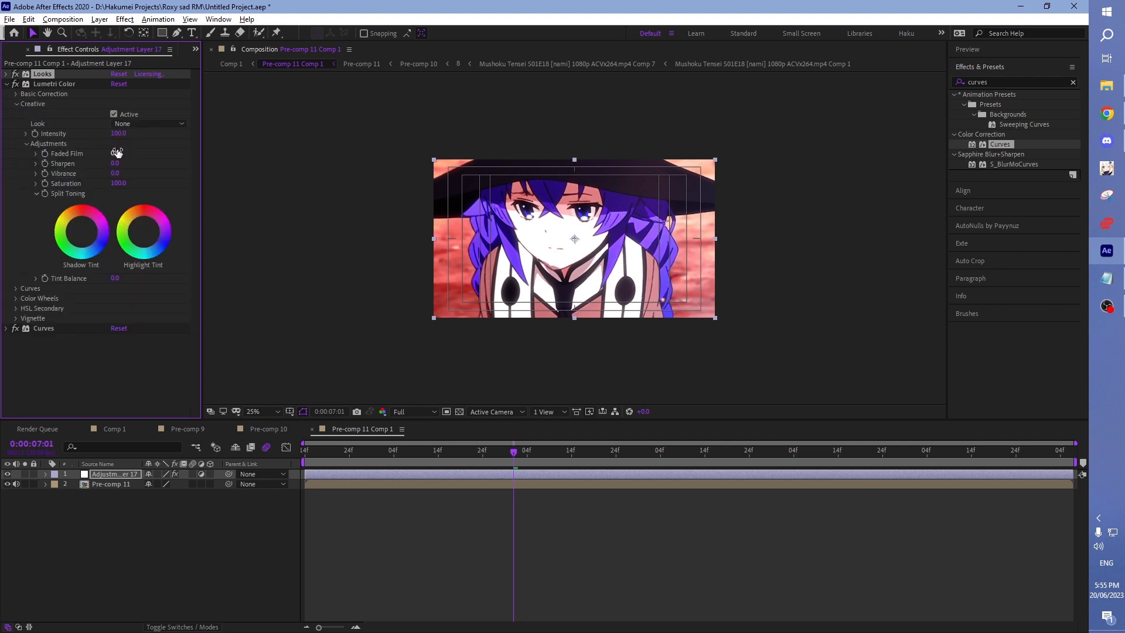
Step: Set Creative Faded Film to 50 and Vibrance to 75, then collapse Split Toning
{"action": "key", "text": "Return"}
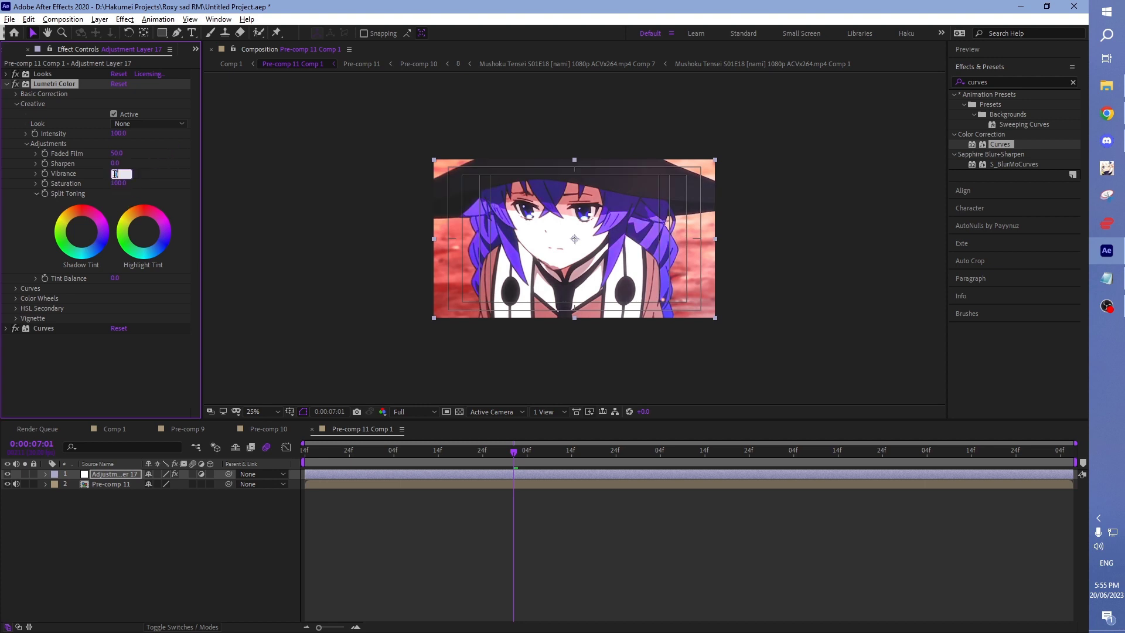
{"action": "type", "text": "75"}
{"action": "key", "text": "Return"}
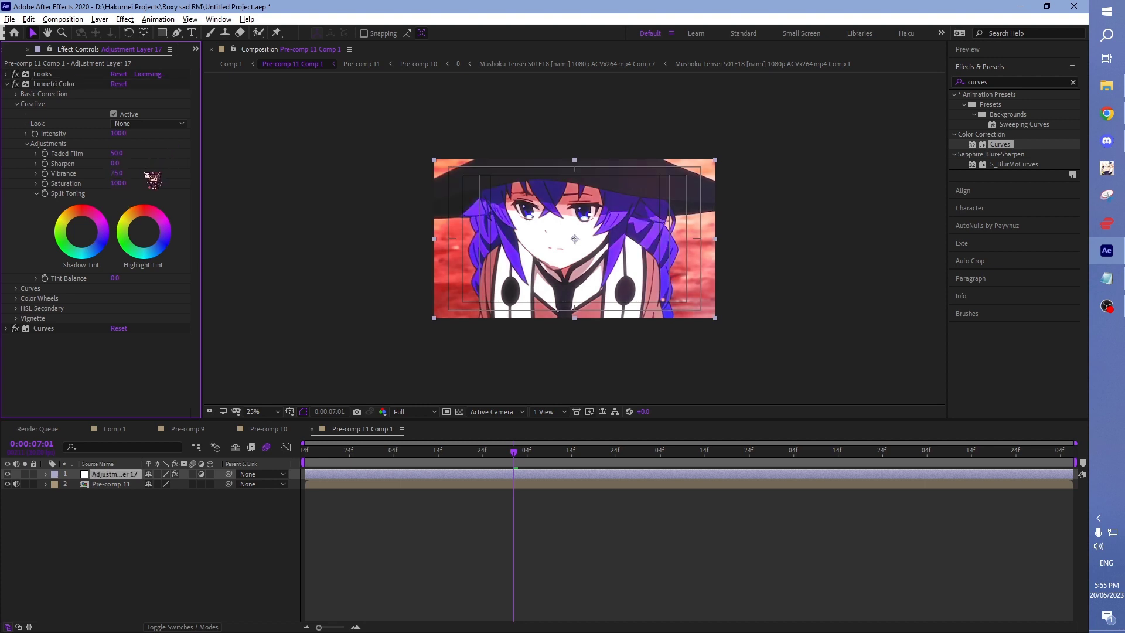
{"action": "scroll", "coordinate": [487, 232], "scroll_direction": "up", "scroll_amount": 1}
{"action": "mouse_move", "coordinate": [117, 173]}
{"action": "left_mouse_down"}
{"action": "mouse_move", "coordinate": [2, 184]}
{"action": "mouse_move", "coordinate": [474, 213]}
{"action": "left_mouse_up"}
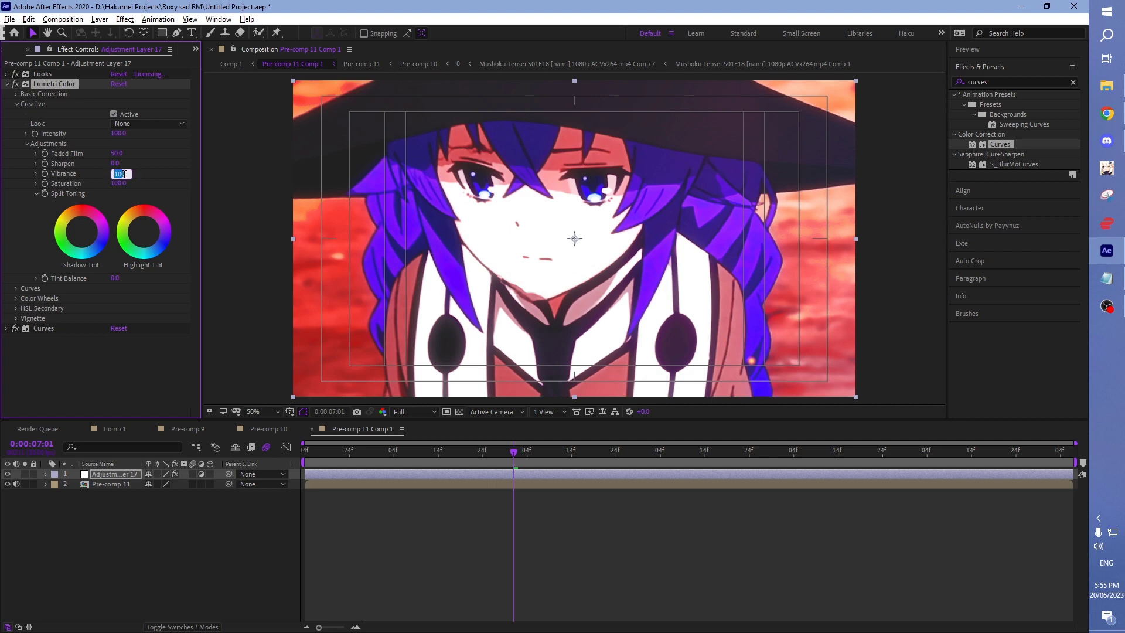
{"action": "type", "text": "75"}
{"action": "key", "text": "Return"}
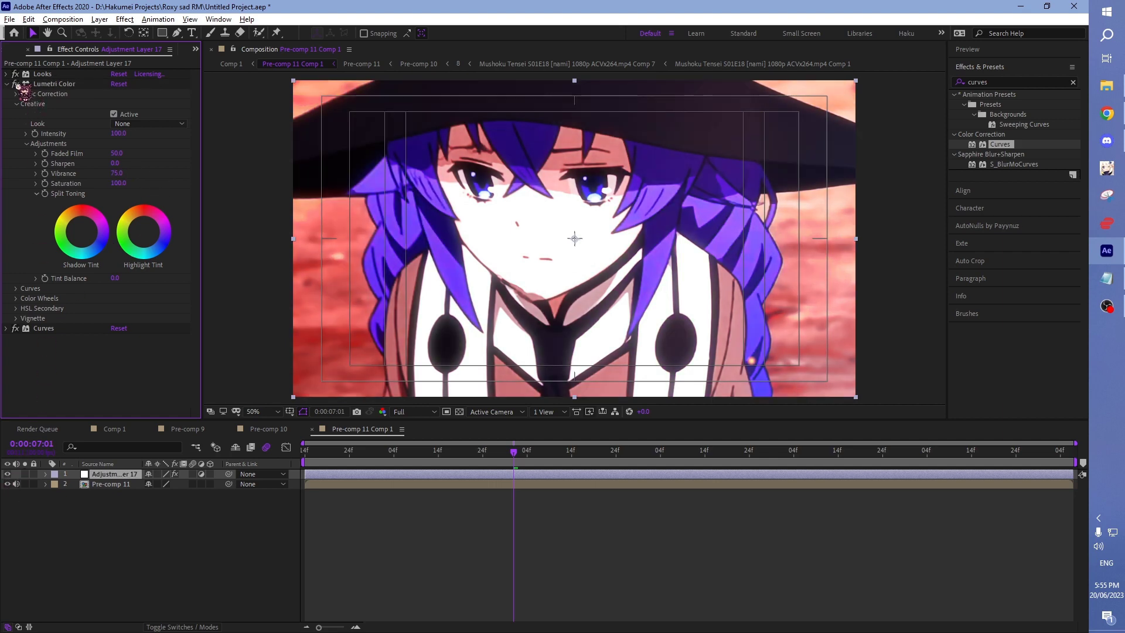
{"action": "key", "text": "comma"}
{"action": "key", "text": "period"}
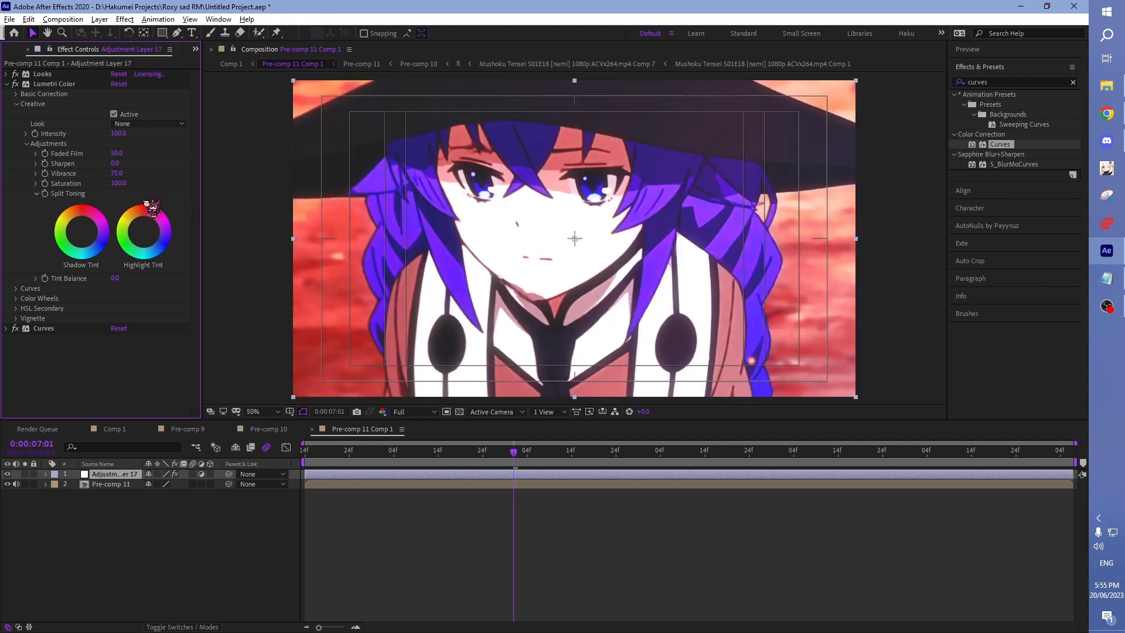
{"action": "left_click", "coordinate": [37, 194]}
Step: Expand Curves and pull the RGB curve's upper and lower points slightly below the diagonal
{"action": "left_click", "coordinate": [6, 85]}
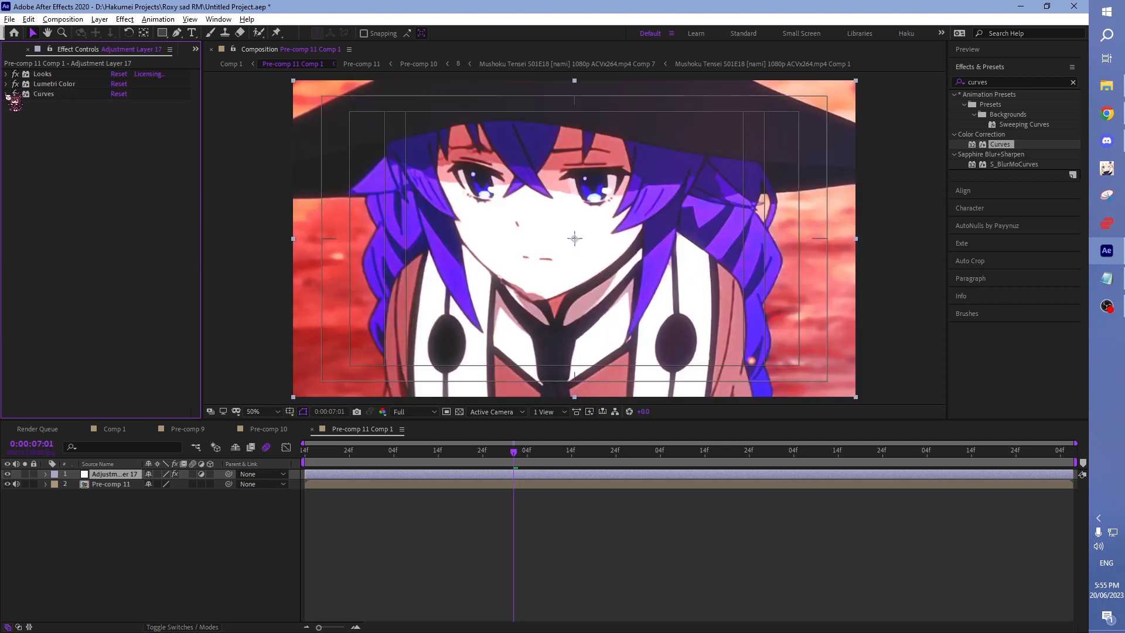
{"action": "left_click", "coordinate": [6, 95]}
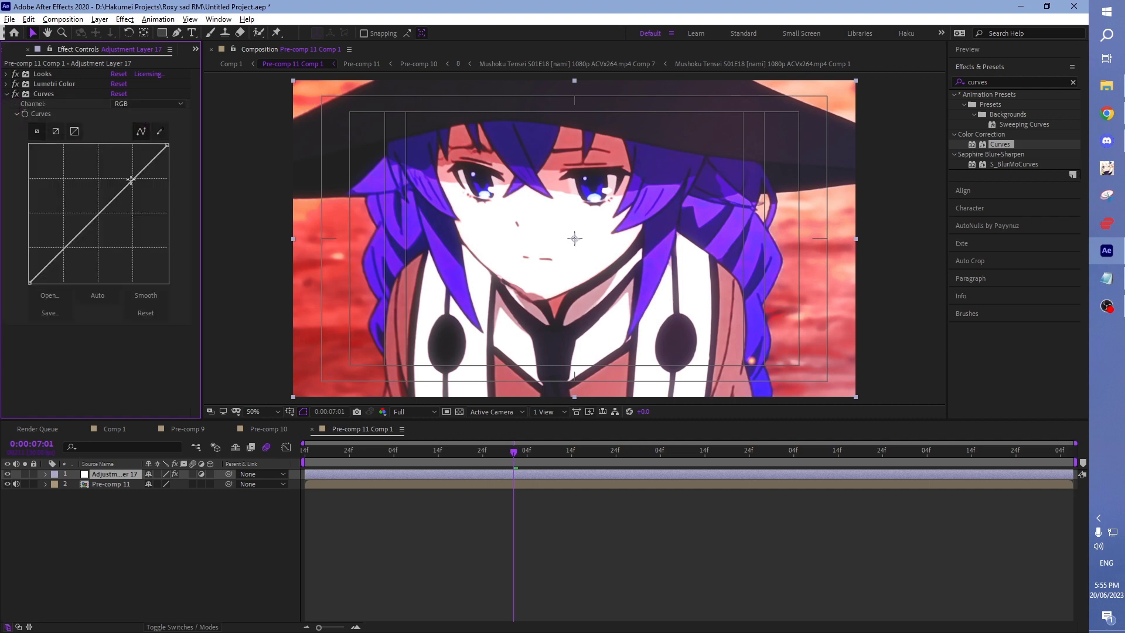
{"action": "left_click", "coordinate": [131, 180]}
{"action": "left_click_drag", "start_coordinate": [130, 181], "coordinate": [140, 182]}
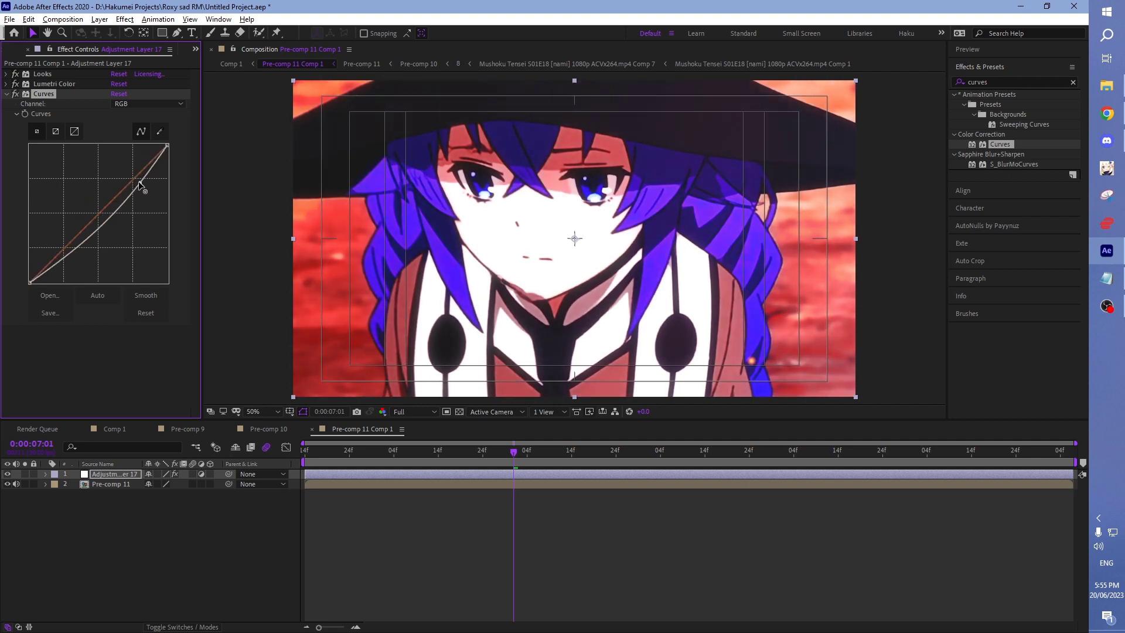
{"action": "left_click_drag", "start_coordinate": [139, 183], "coordinate": [141, 179]}
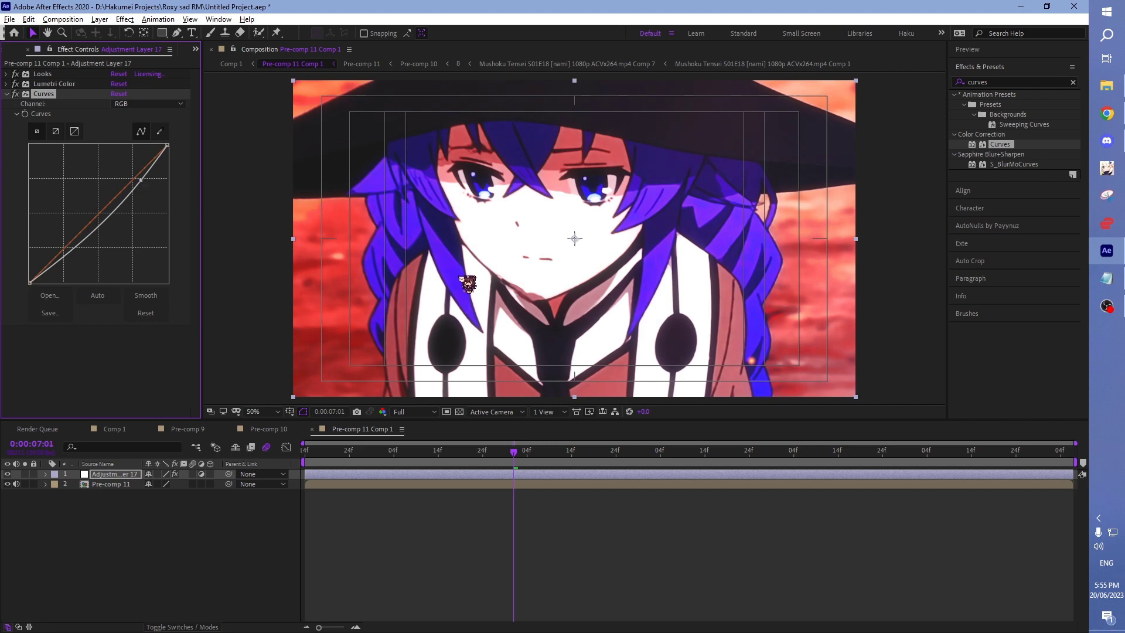
{"action": "key", "text": "comma"}
{"action": "key", "text": "period"}
{"action": "left_click_drag", "start_coordinate": [67, 250], "coordinate": [77, 250]}
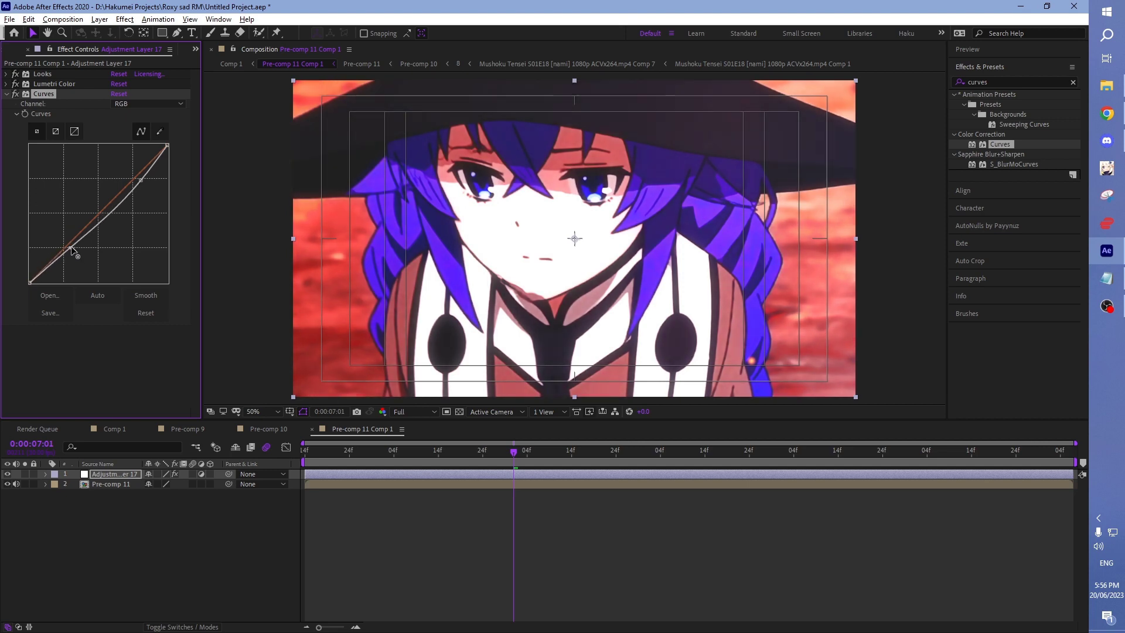
{"action": "key", "text": "comma"}
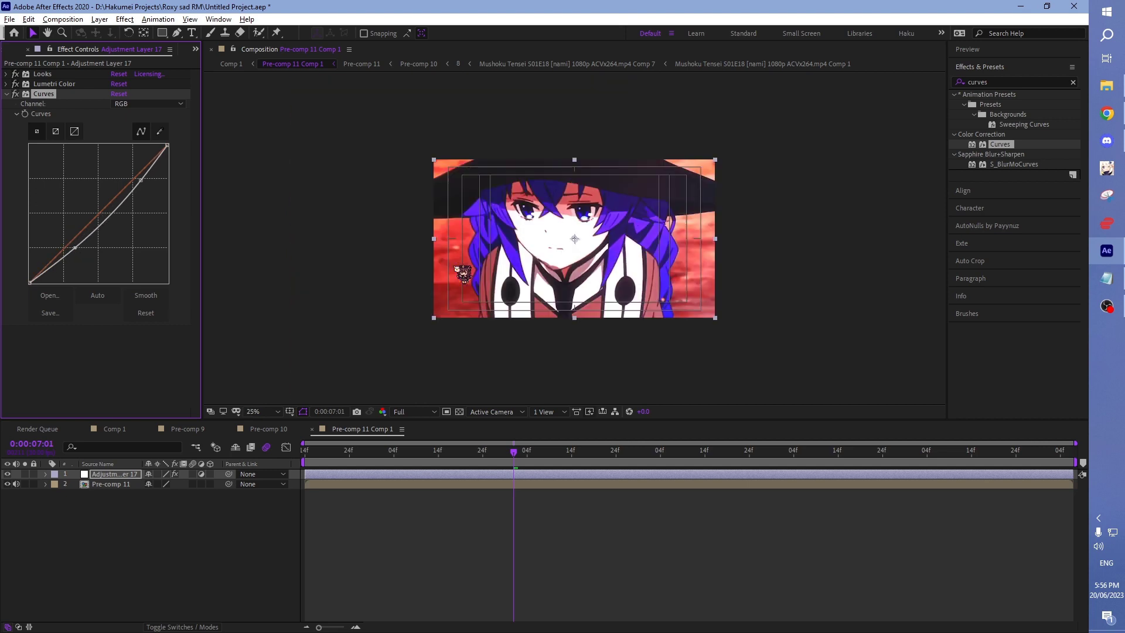
Step: Toggle Adjustment Layer 17's visibility repeatedly to compare graded and ungraded footage
{"action": "left_click", "coordinate": [6, 94]}
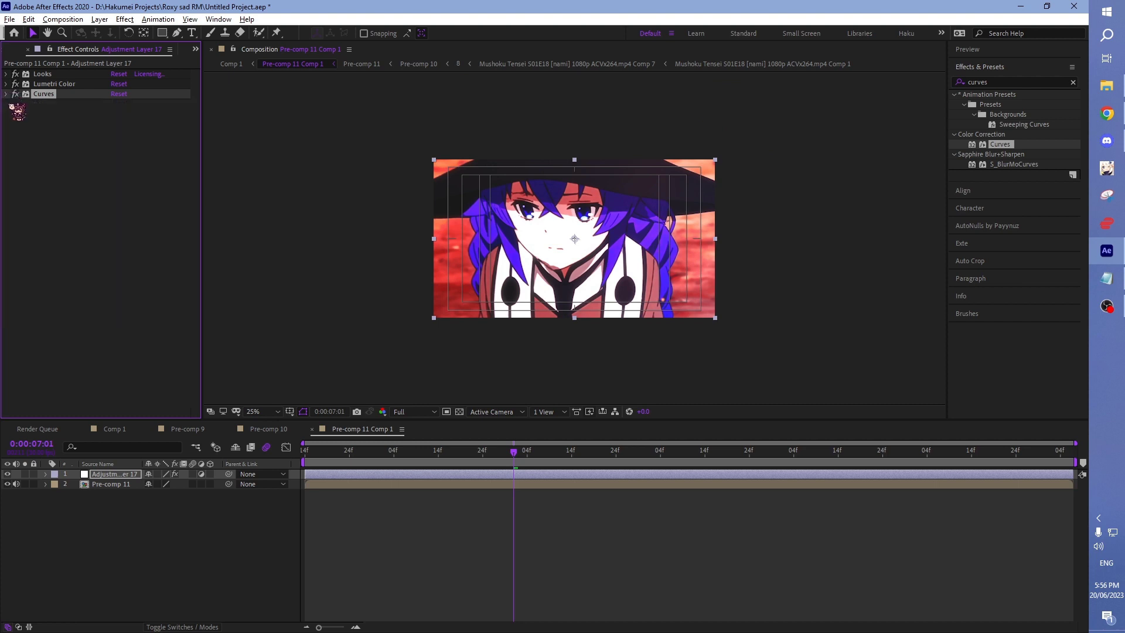
{"action": "left_click", "coordinate": [8, 474]}
{"action": "left_click", "coordinate": [8, 474]}
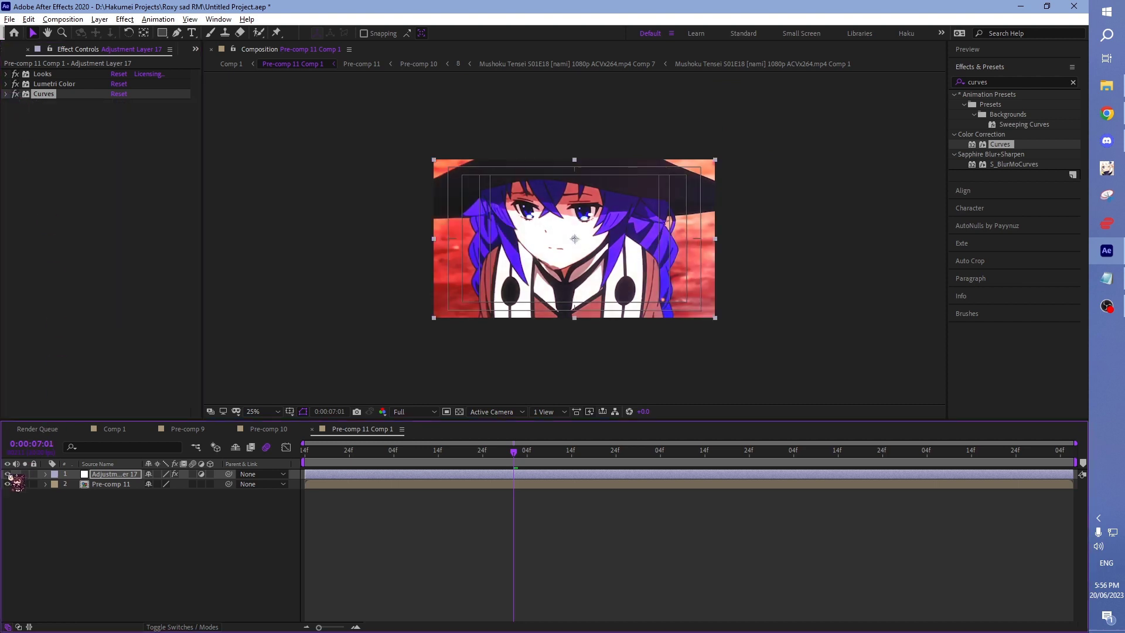
{"action": "left_click", "coordinate": [8, 474]}
{"action": "left_click", "coordinate": [7, 474]}
{"action": "left_click", "coordinate": [8, 474]}
{"action": "left_click", "coordinate": [8, 474]}
{"action": "left_click", "coordinate": [8, 475]}
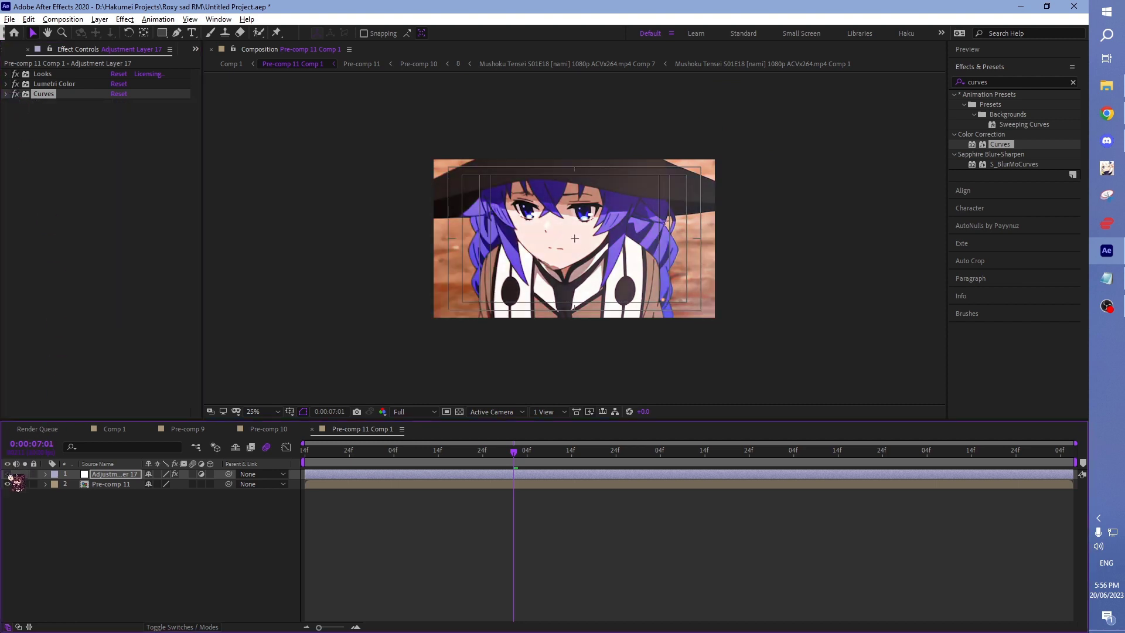
{"action": "left_click", "coordinate": [8, 474]}
Step: Preview the graded clip from earlier in the timeline at Quarter resolution
{"action": "left_click", "coordinate": [434, 410]}
{"action": "left_click", "coordinate": [431, 466]}
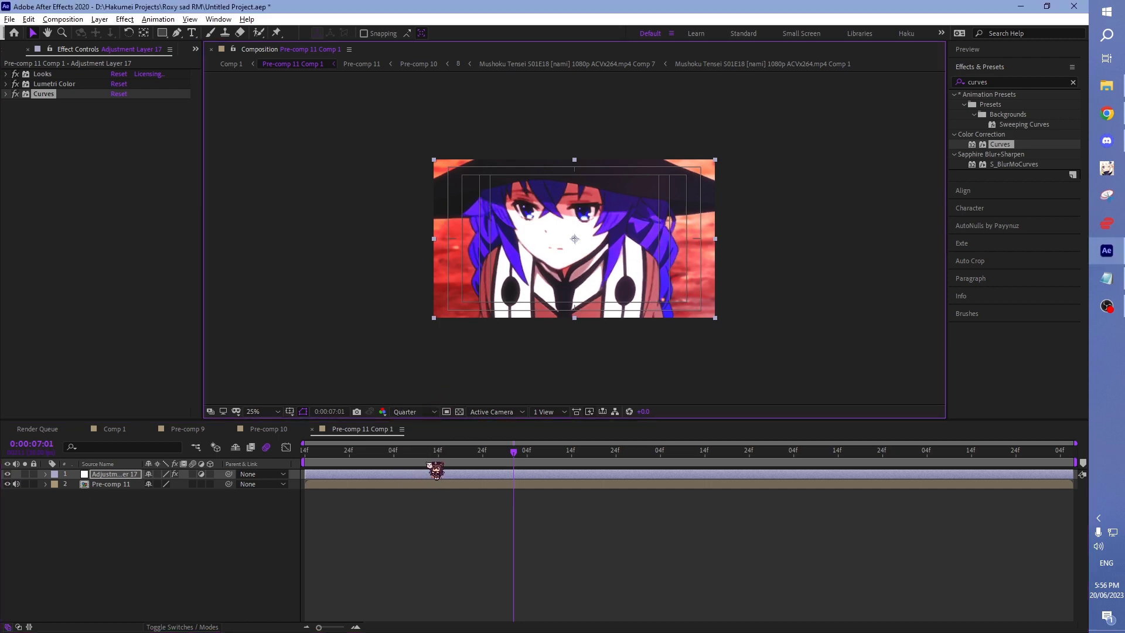
{"action": "left_click_drag", "start_coordinate": [519, 447], "coordinate": [292, 460]}
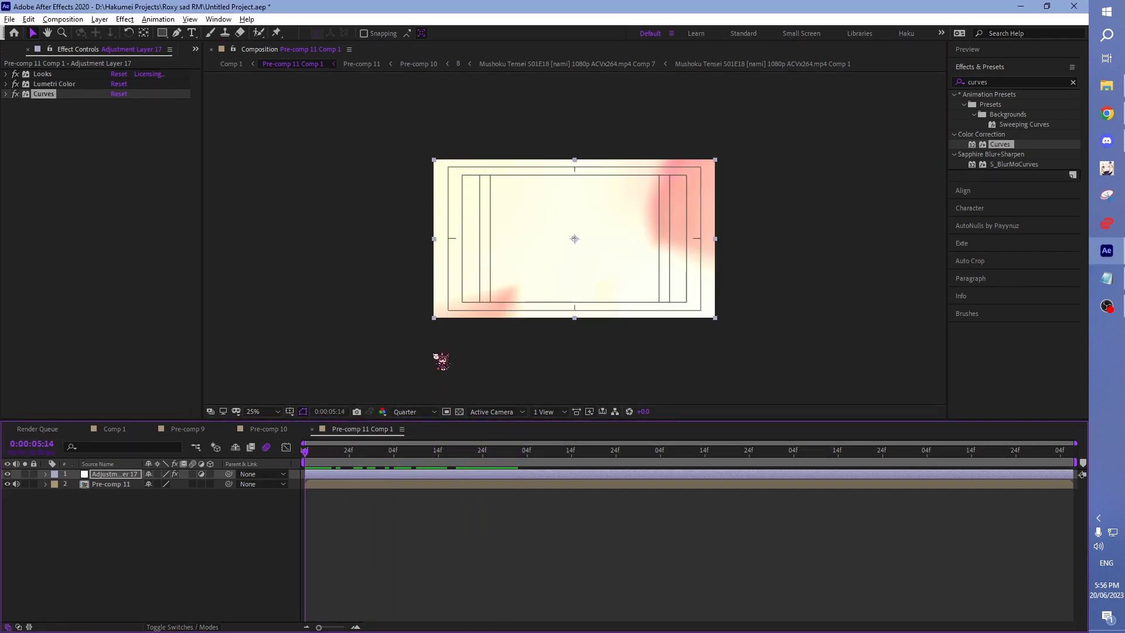
{"action": "key", "text": "space"}
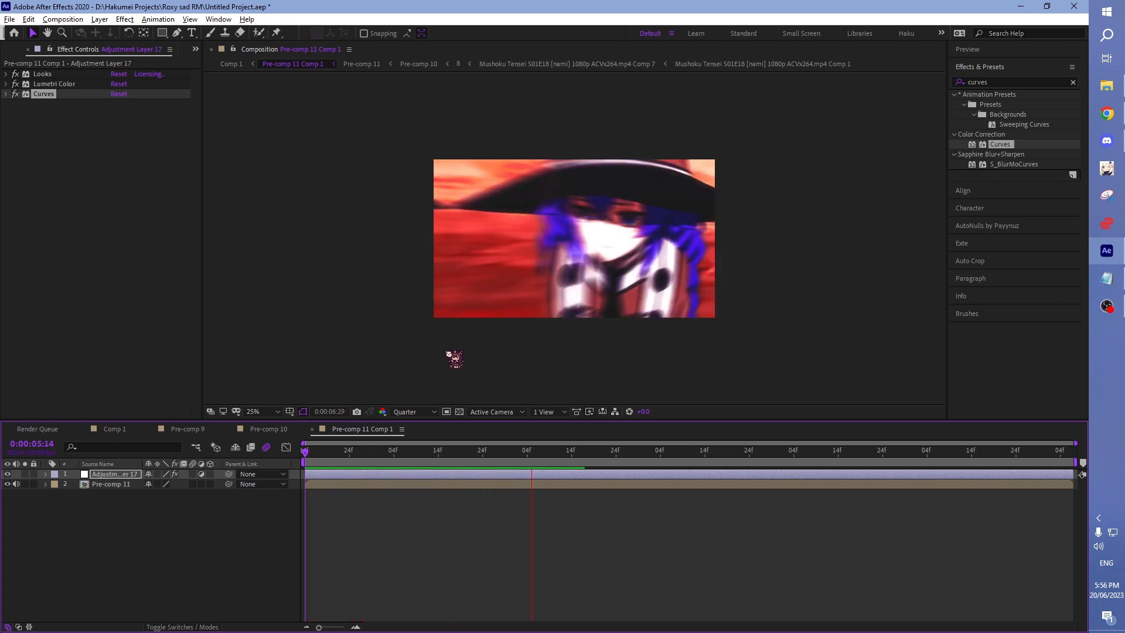
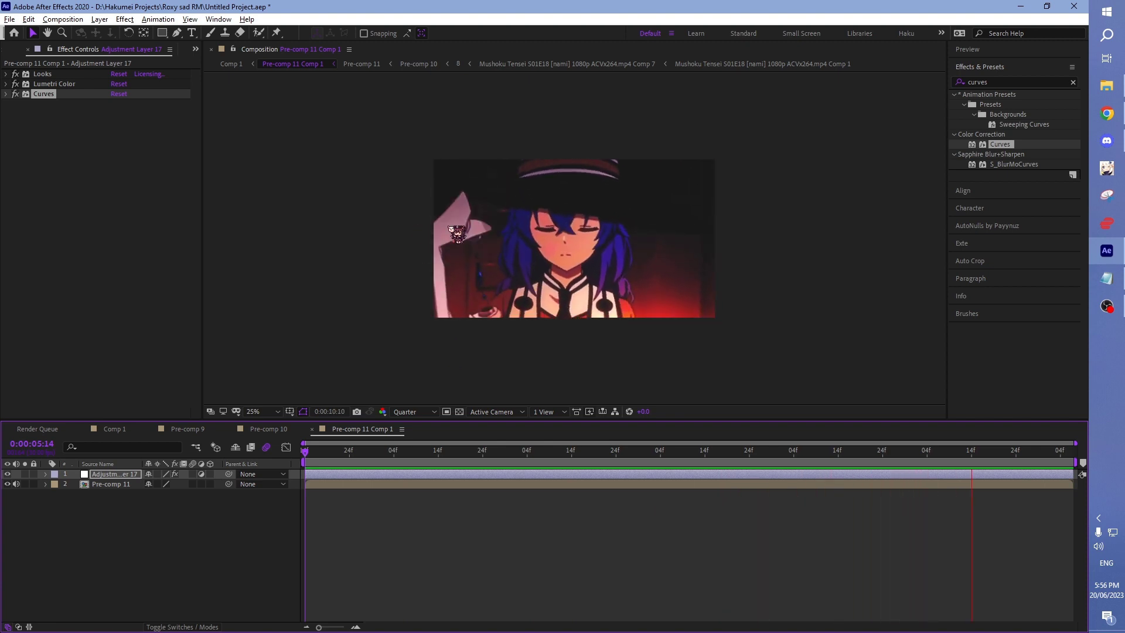
Step: Add an Opacity keyframe on Adjustment Layer 17 and preview the section at 50% view
{"action": "mouse_move", "coordinate": [339, 452]}
{"action": "left_mouse_down"}
{"action": "mouse_move", "coordinate": [384, 459]}
{"action": "mouse_move", "coordinate": [305, 457]}
{"action": "left_mouse_up"}
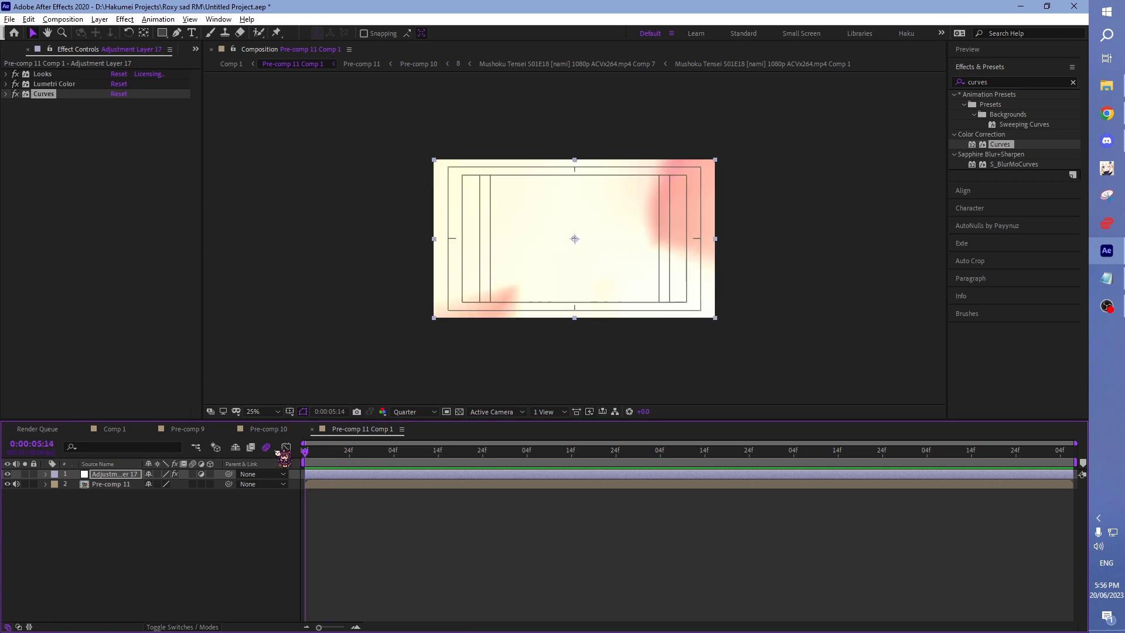
{"action": "left_click_drag", "start_coordinate": [382, 454], "coordinate": [306, 452]}
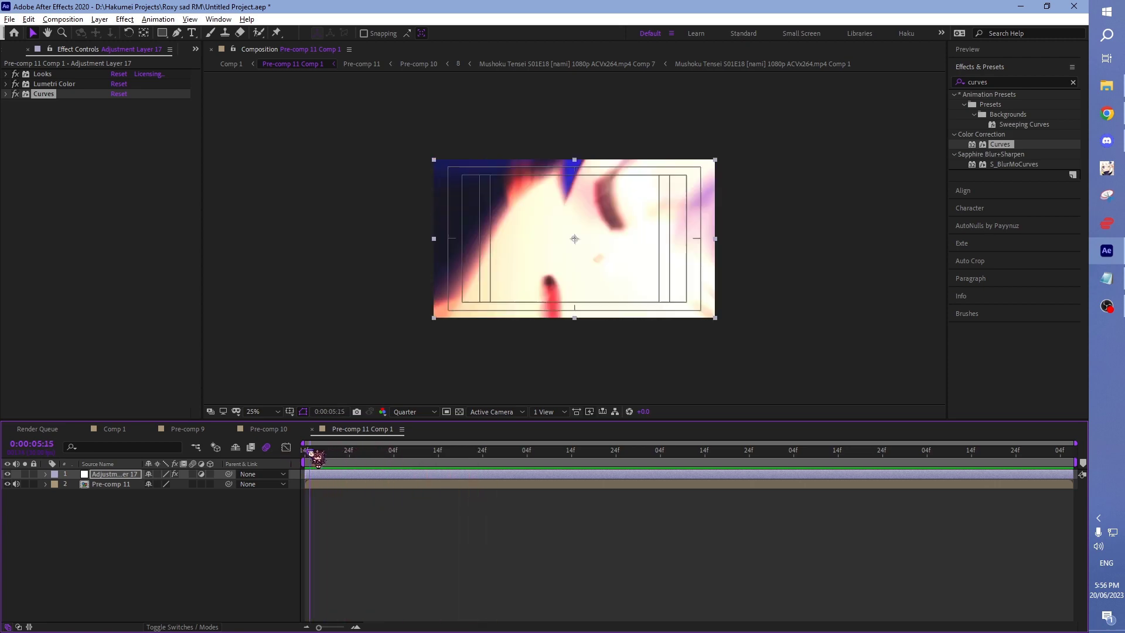
{"action": "key", "text": "t"}
{"action": "left_click", "coordinate": [75, 484]}
{"action": "key", "text": "period"}
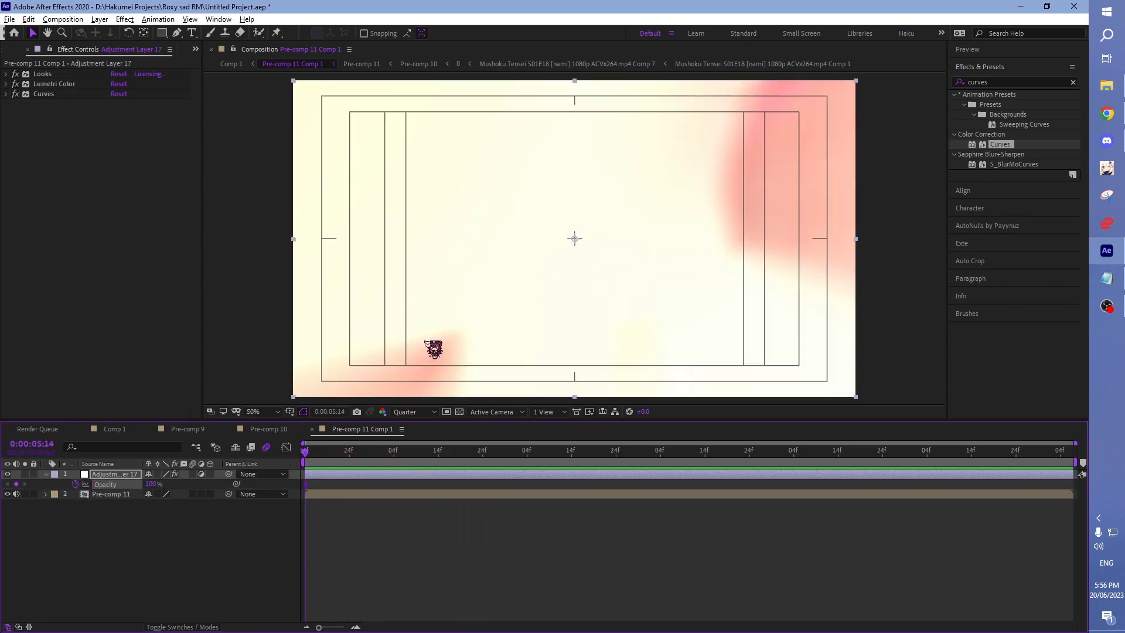
{"action": "key", "text": "space"}
{"action": "left_click", "coordinate": [381, 454]}
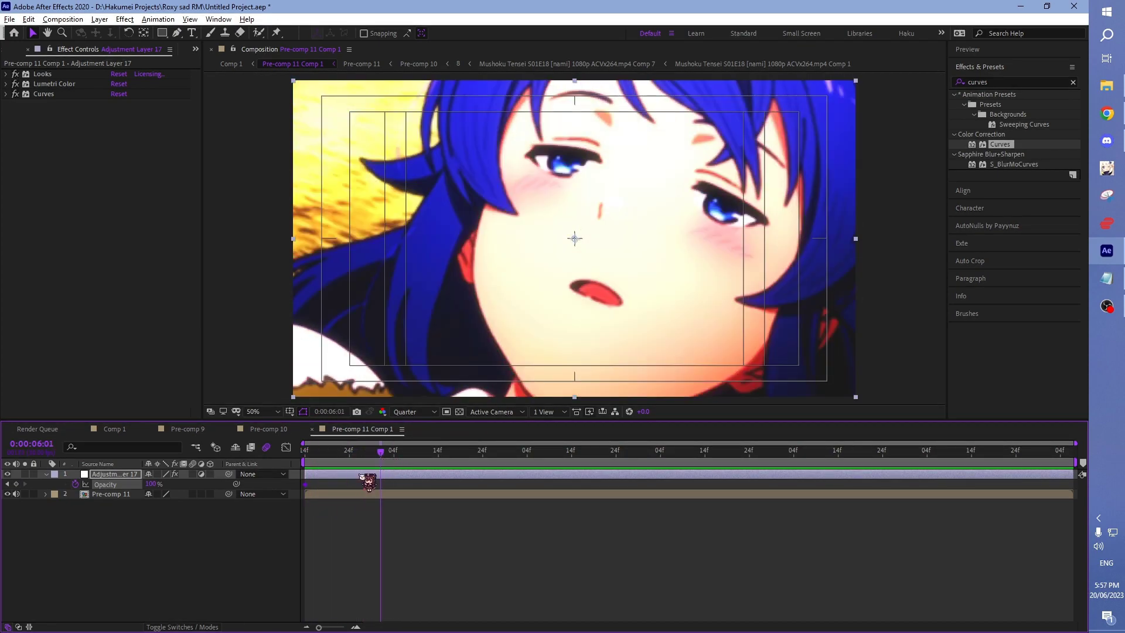
Step: Move the 100% keyframe to 0:00:06:00, set 0% opacity at 0:00:05:14, and preview the fade-in
{"action": "left_click_drag", "start_coordinate": [306, 484], "coordinate": [377, 485]}
{"action": "left_click", "coordinate": [305, 452]}
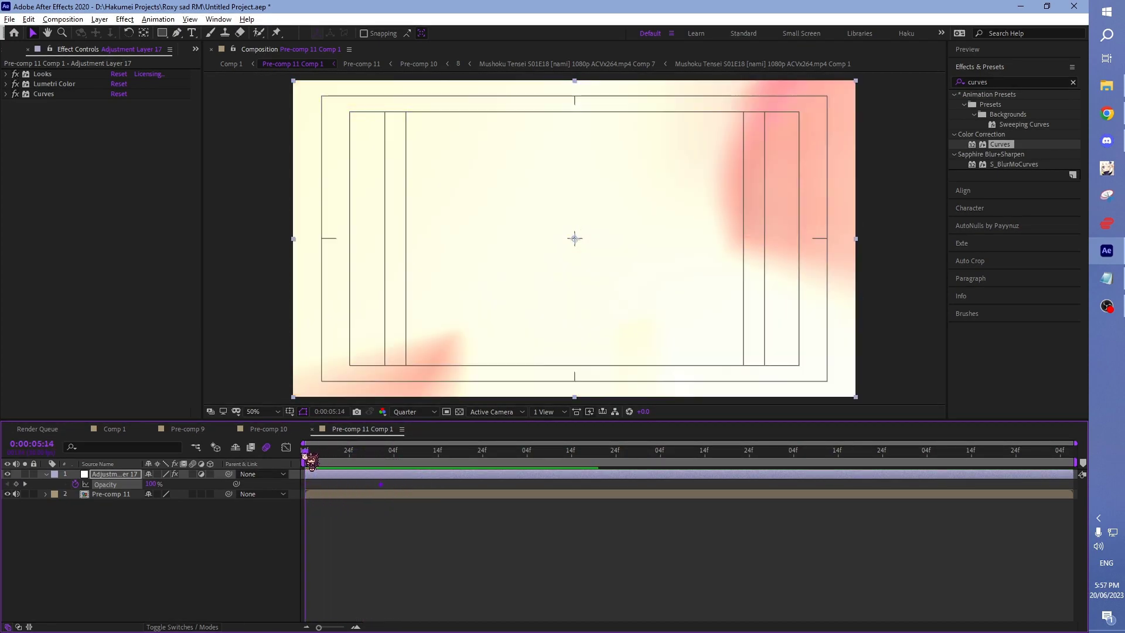
{"action": "left_click_drag", "start_coordinate": [152, 484], "coordinate": [36, 488]}
{"action": "key", "text": "space"}
{"action": "key", "text": "comma"}
{"action": "key", "text": "comma"}
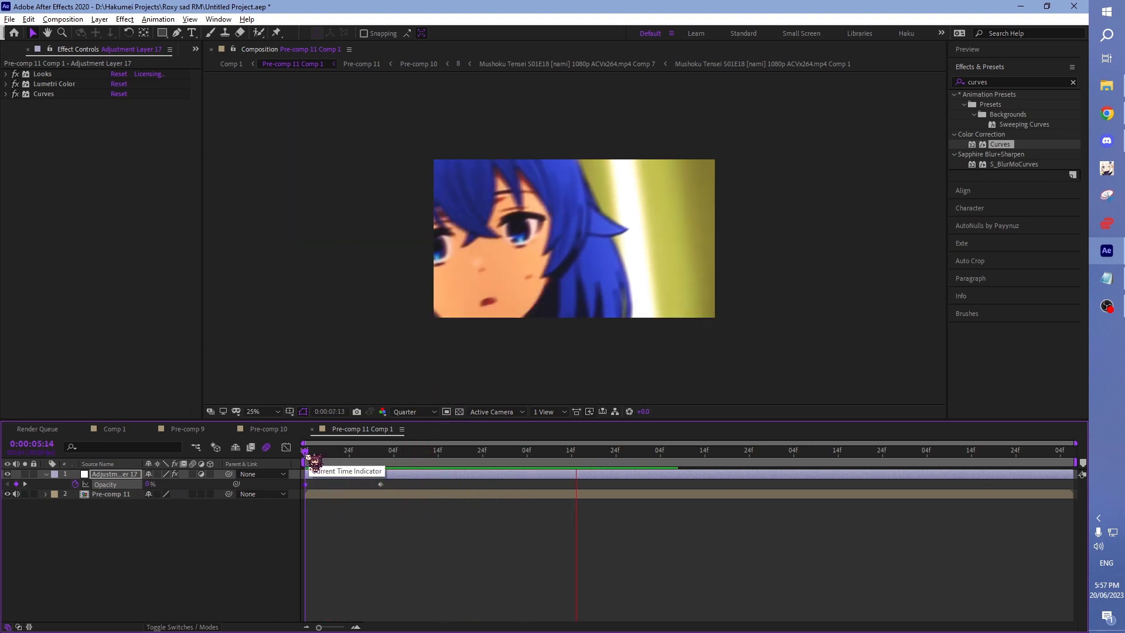
{"action": "mouse_move", "coordinate": [311, 460]}
{"action": "left_mouse_down"}
{"action": "mouse_move", "coordinate": [726, 460]}
{"action": "mouse_move", "coordinate": [701, 455]}
{"action": "left_mouse_up"}
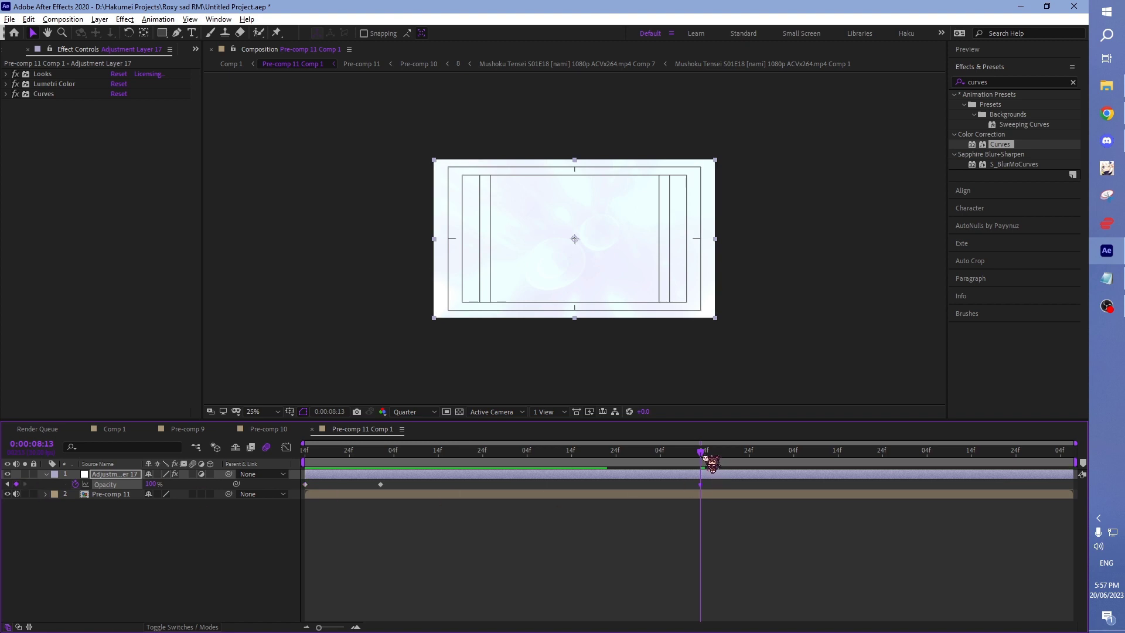
Step: Drop Adjustment Layer 17's opacity to 1% at 0:00:08:22 and preview from around 0:00:08:01
{"action": "left_click_drag", "start_coordinate": [703, 458], "coordinate": [767, 465]}
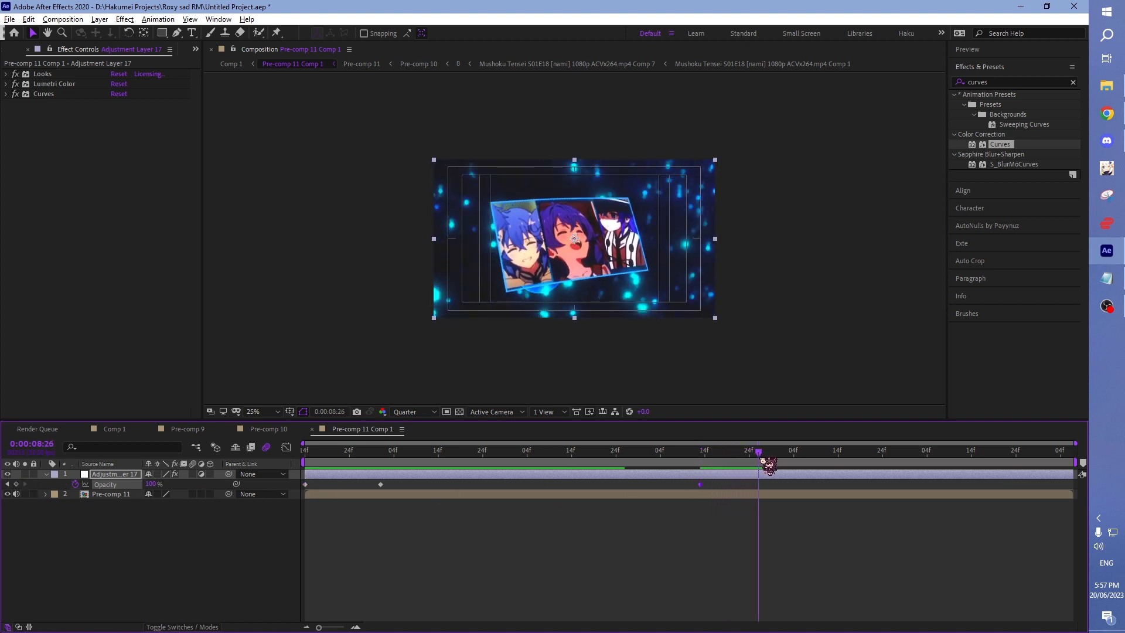
{"action": "left_click_drag", "start_coordinate": [114, 484], "coordinate": [86, 484]}
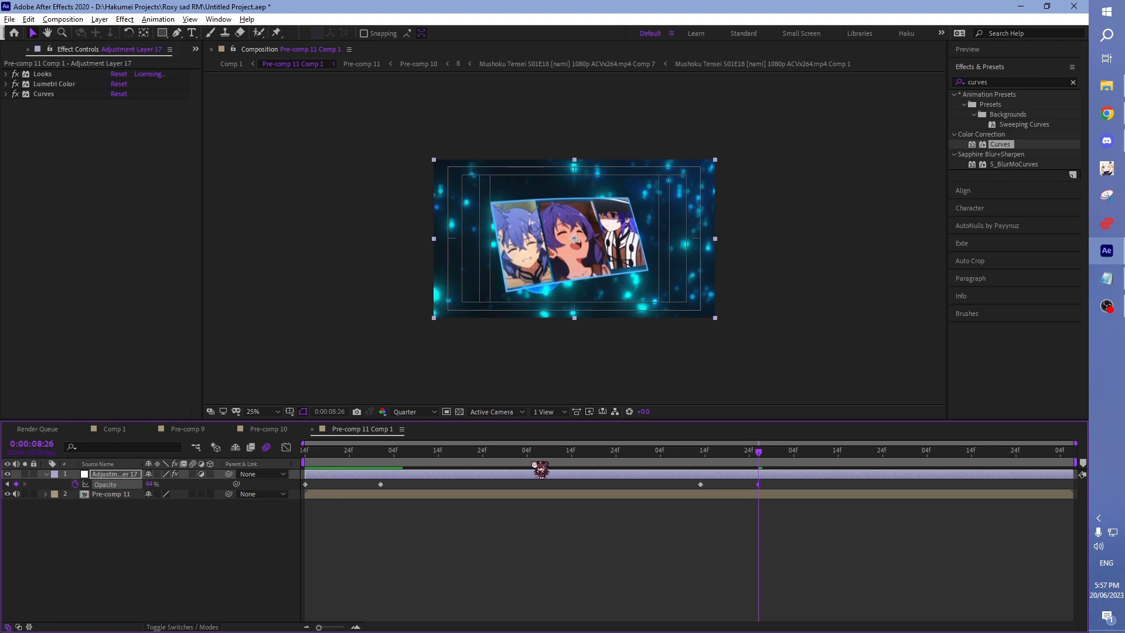
{"action": "left_click_drag", "start_coordinate": [756, 456], "coordinate": [667, 471]}
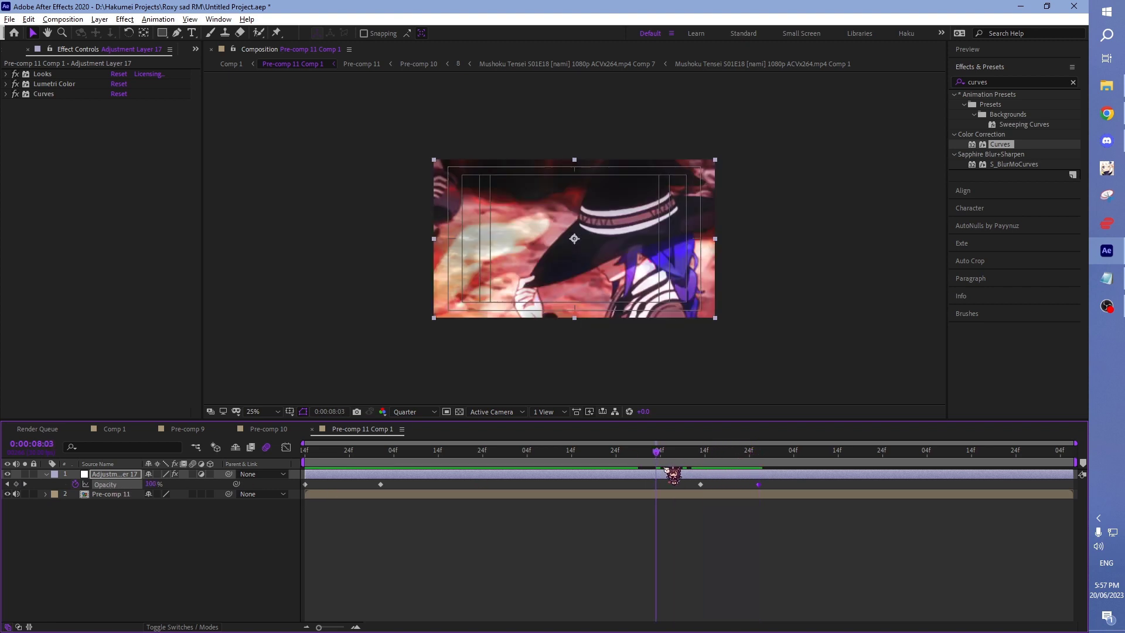
{"action": "key", "text": "space"}
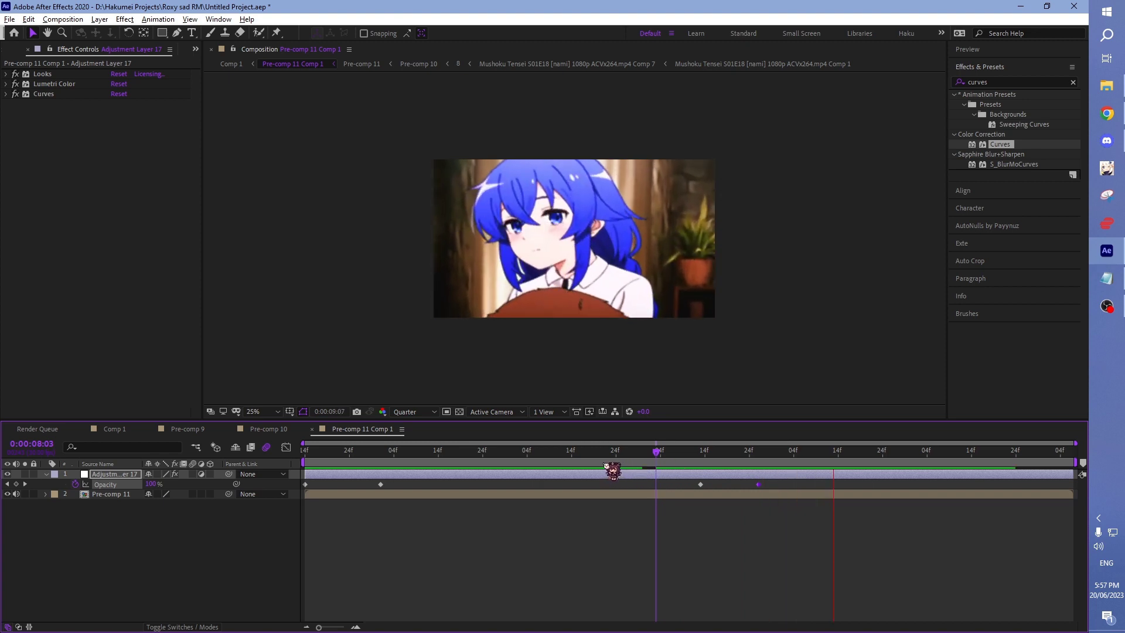
{"action": "left_click_drag", "start_coordinate": [656, 460], "coordinate": [621, 460]}
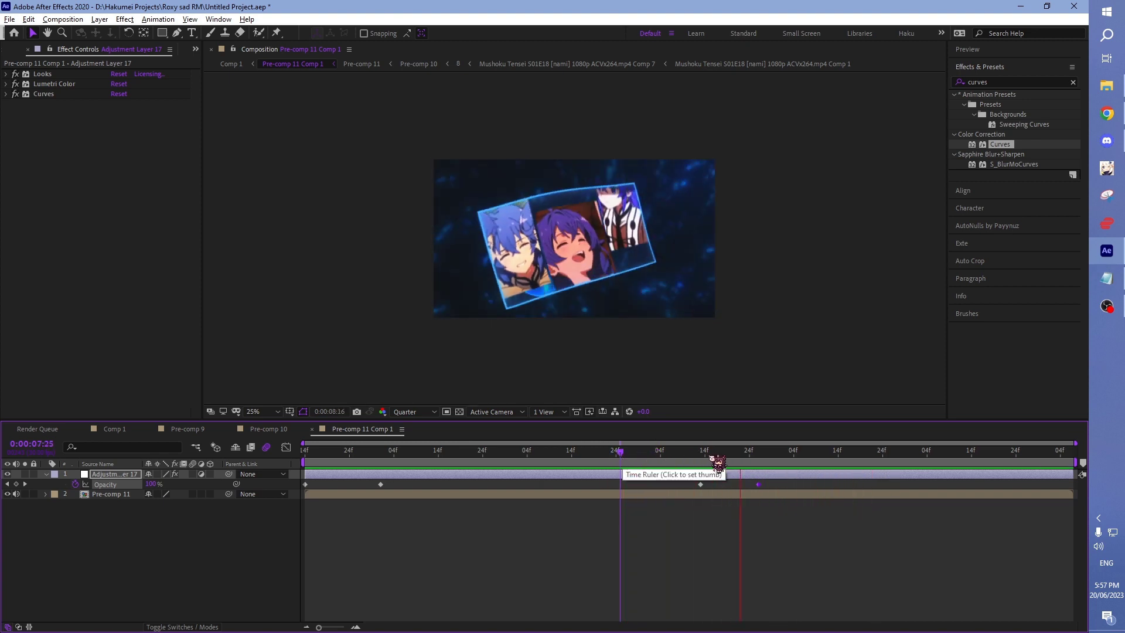
Step: Raise the opacity back to 100% at 0:00:09:10 and preview the flashes from about 0:00:07:29
{"action": "left_click_drag", "start_coordinate": [762, 458], "coordinate": [786, 457]}
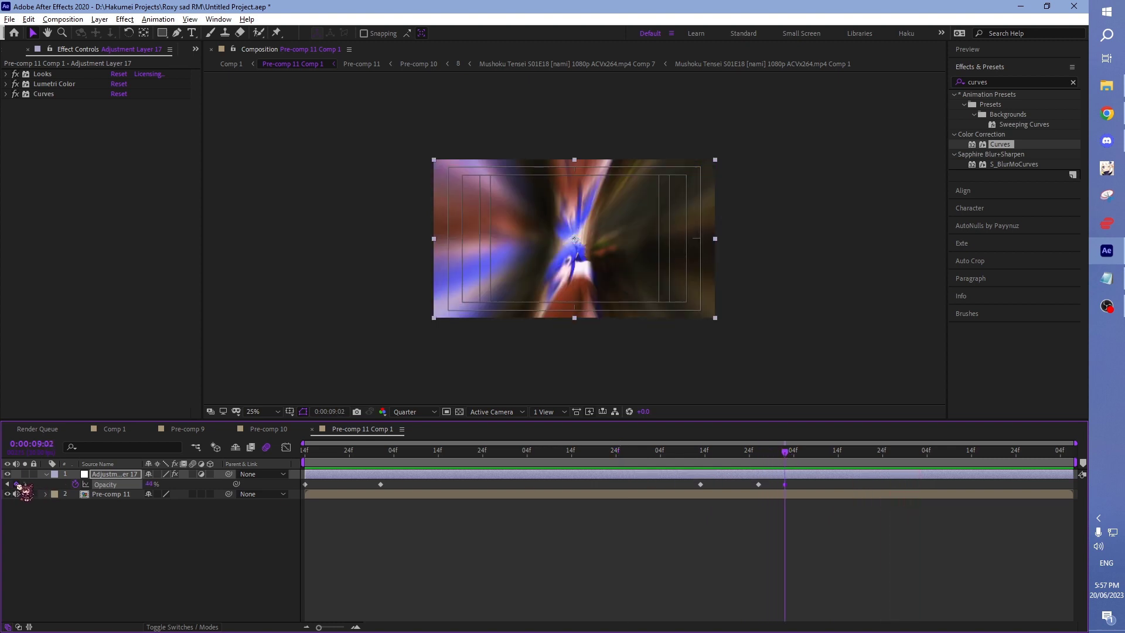
{"action": "left_click_drag", "start_coordinate": [786, 457], "coordinate": [826, 458]}
{"action": "left_click_drag", "start_coordinate": [155, 483], "coordinate": [199, 484]}
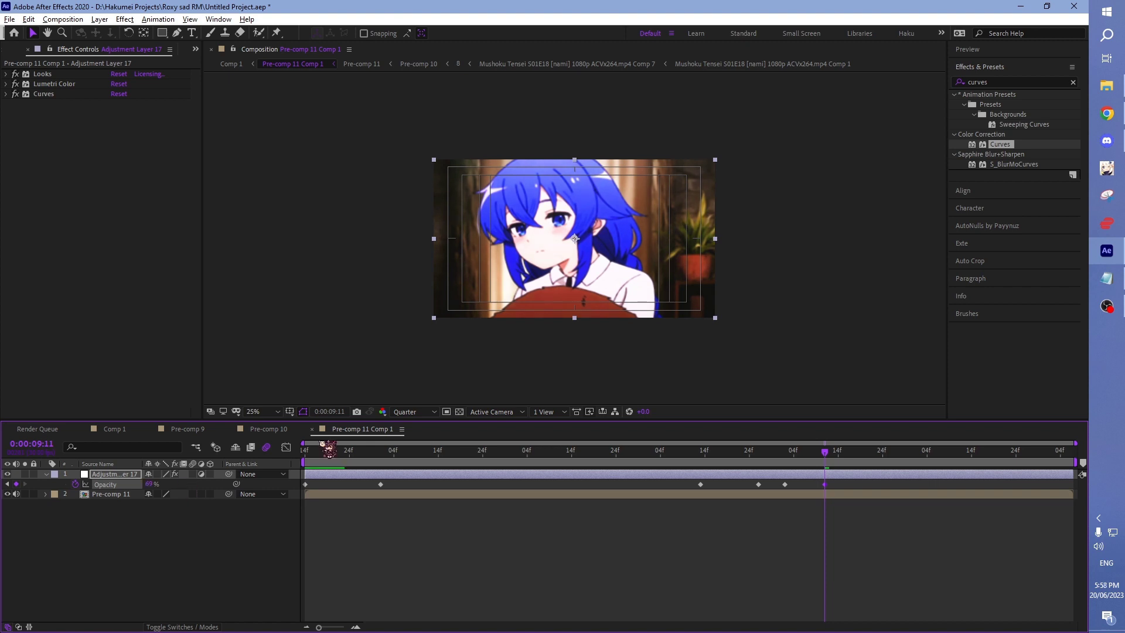
{"action": "key", "text": "comma"}
{"action": "left_click_drag", "start_coordinate": [824, 450], "coordinate": [639, 479]}
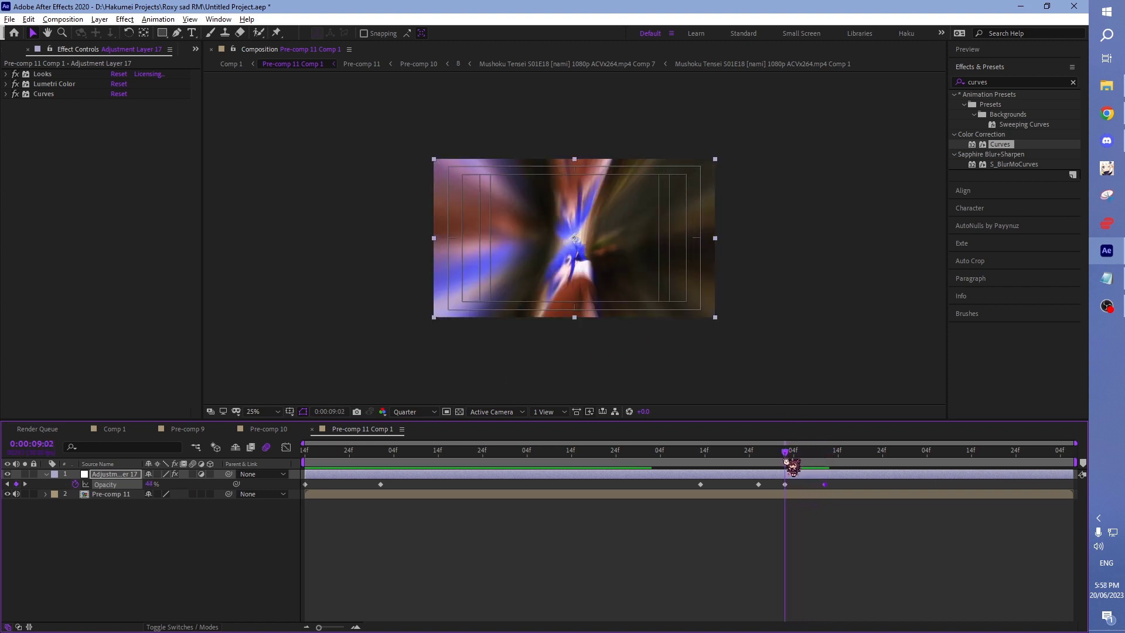
{"action": "key", "text": "space"}
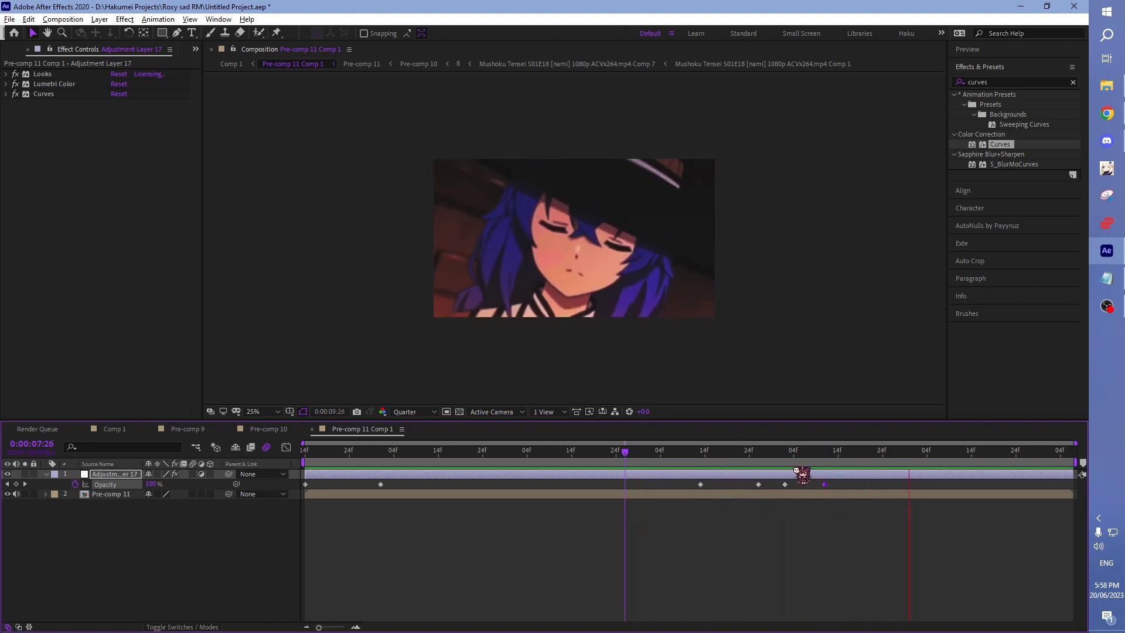
Step: Set opacity to 0% at 0:00:09:18 and rewatch the result from earlier in the timeline
{"action": "left_click_drag", "start_coordinate": [789, 464], "coordinate": [861, 455]}
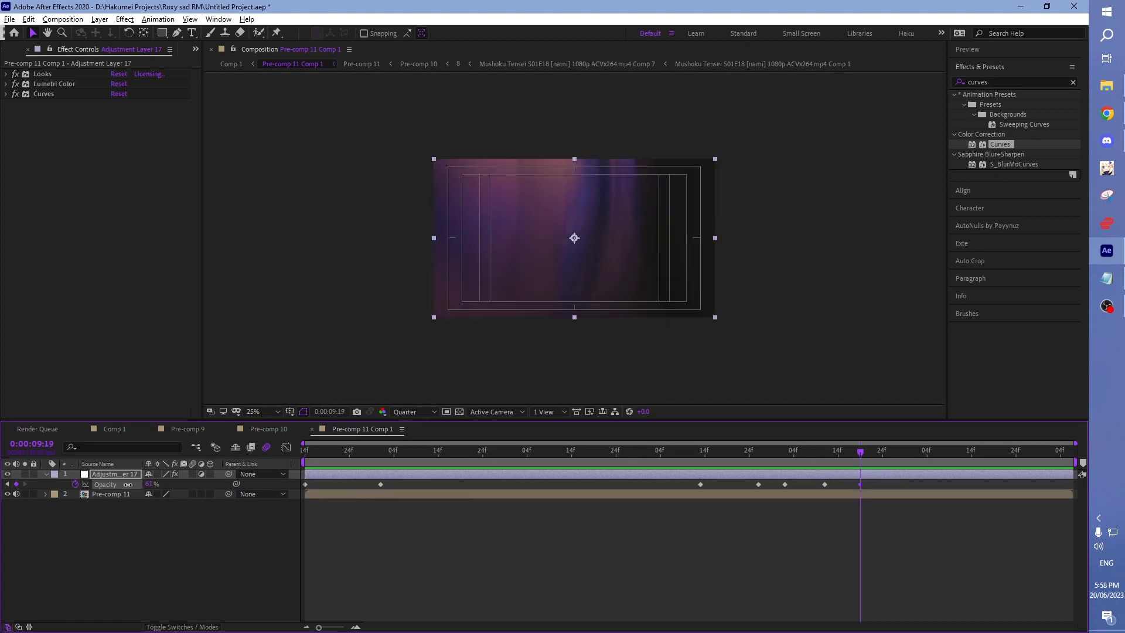
{"action": "left_click_drag", "start_coordinate": [127, 484], "coordinate": [92, 485]}
{"action": "key", "text": "space"}
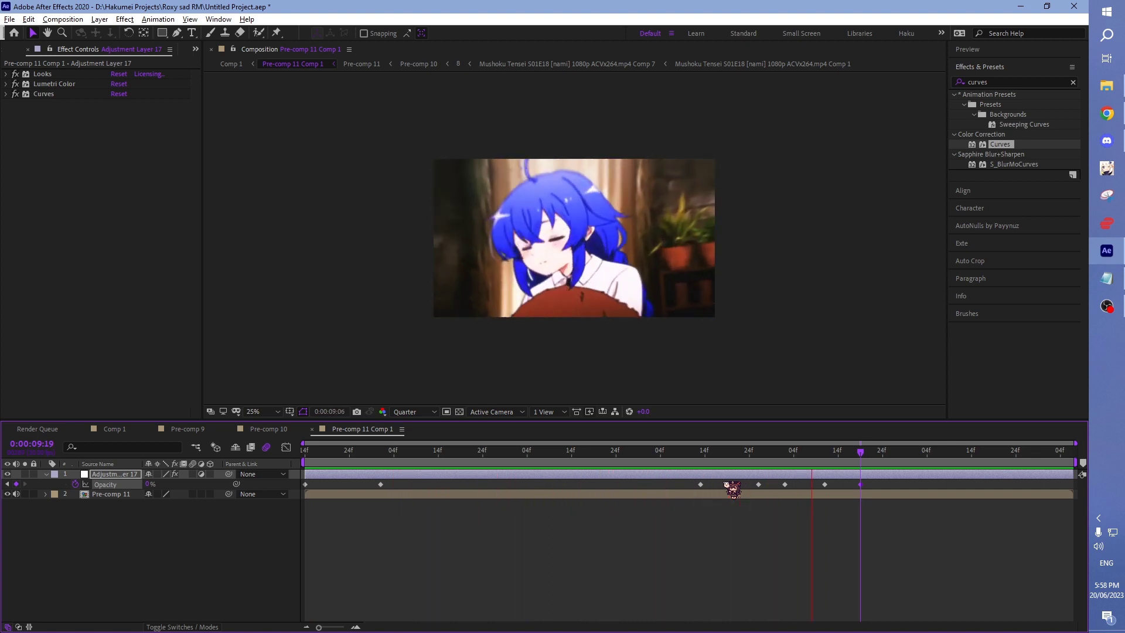
{"action": "left_click", "coordinate": [527, 453]}
{"action": "left_click_drag", "start_coordinate": [531, 459], "coordinate": [309, 452]}
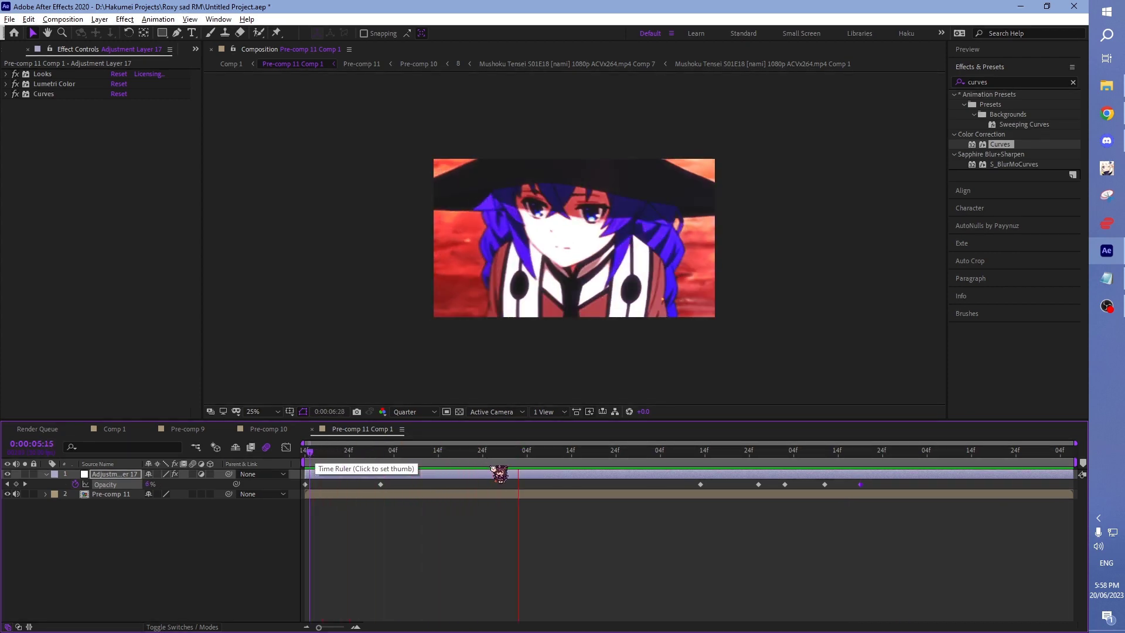
{"action": "left_click_drag", "start_coordinate": [472, 453], "coordinate": [501, 454]}
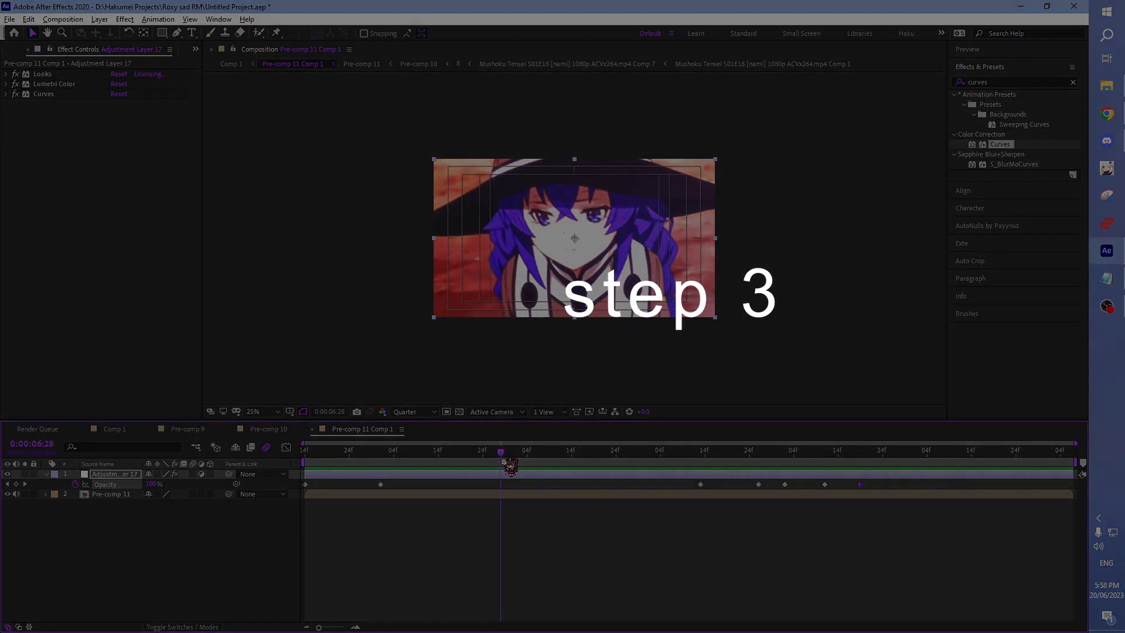
Step: Create Adjustment Layer 18 and trim it to a short piece around 0:00:07:00
{"action": "key", "text": "ctrl+alt+y"}
{"action": "key", "text": "ctrl+d"}
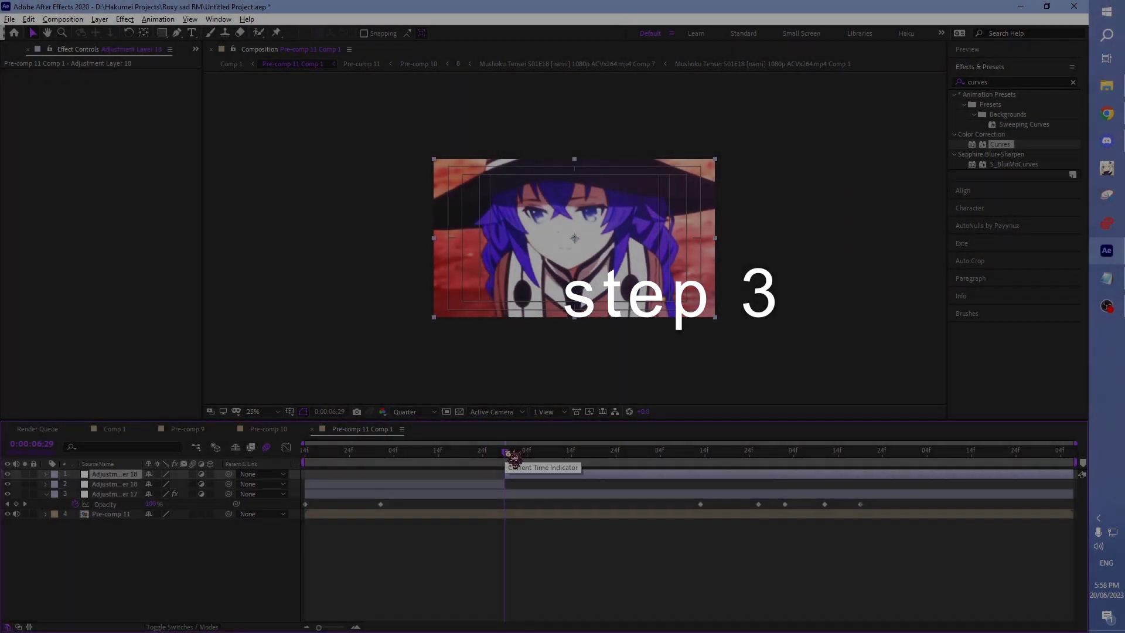
{"action": "left_click_drag", "start_coordinate": [508, 454], "coordinate": [554, 453]}
{"action": "key", "text": "ctrl+shift+d"}
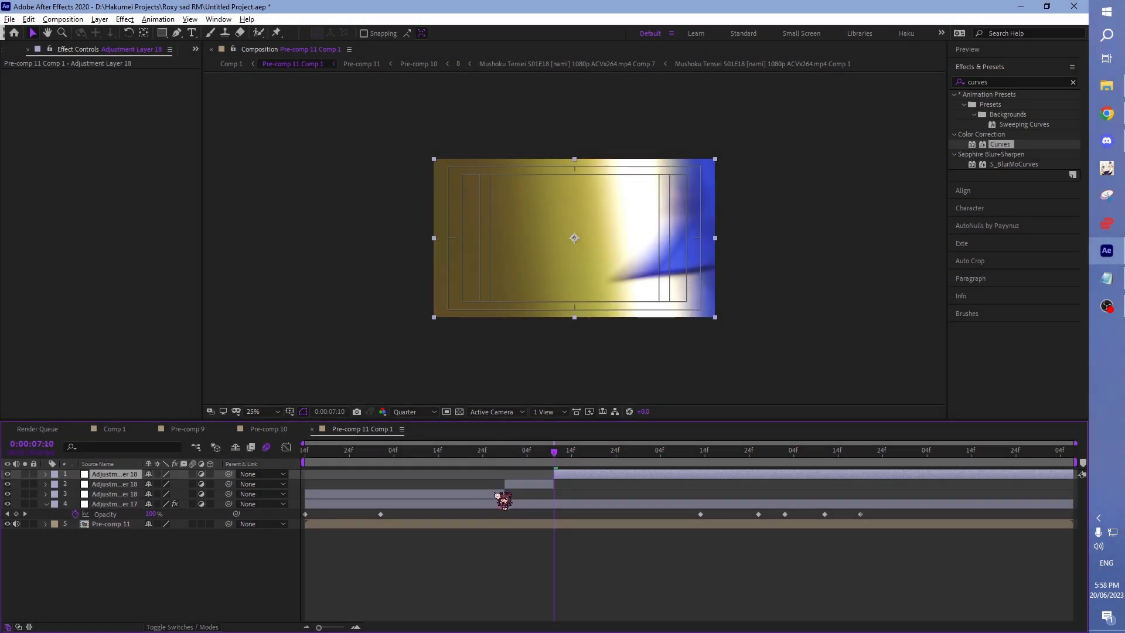
{"action": "left_click", "coordinate": [503, 500], "text": "ctrl"}
{"action": "key", "text": "Delete"}
{"action": "left_click", "coordinate": [510, 452]}
{"action": "left_click_drag", "start_coordinate": [523, 474], "coordinate": [510, 480]}
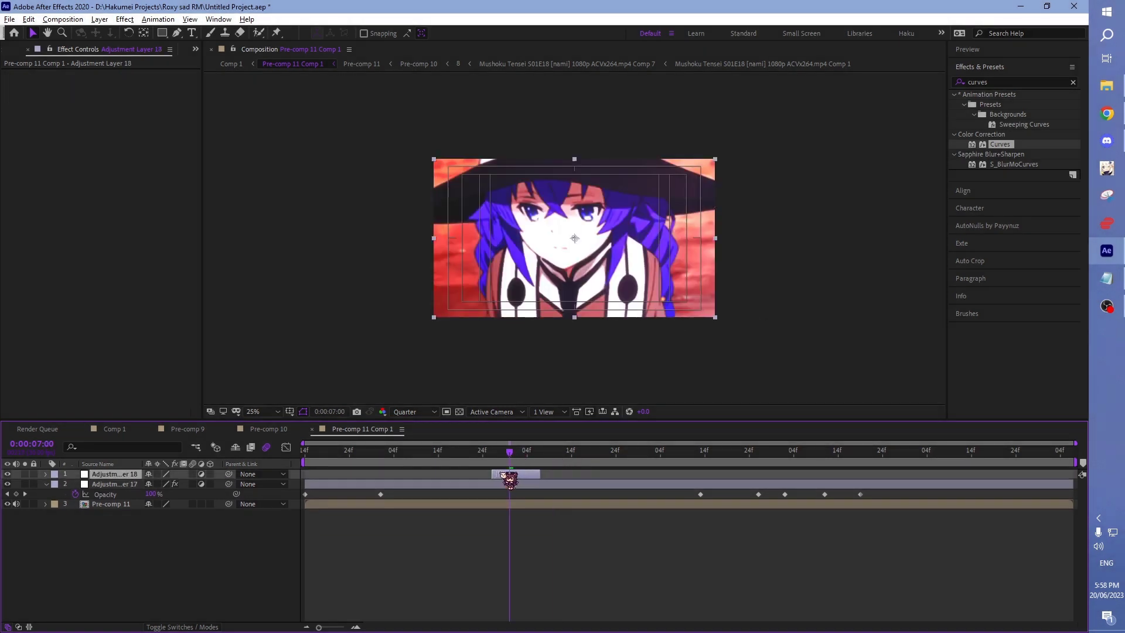
Step: Copy the Looks effect from Adjustment Layer 17 onto Adjustment Layer 18 and open its editor
{"action": "left_click", "coordinate": [511, 485]}
{"action": "left_click", "coordinate": [50, 75]}
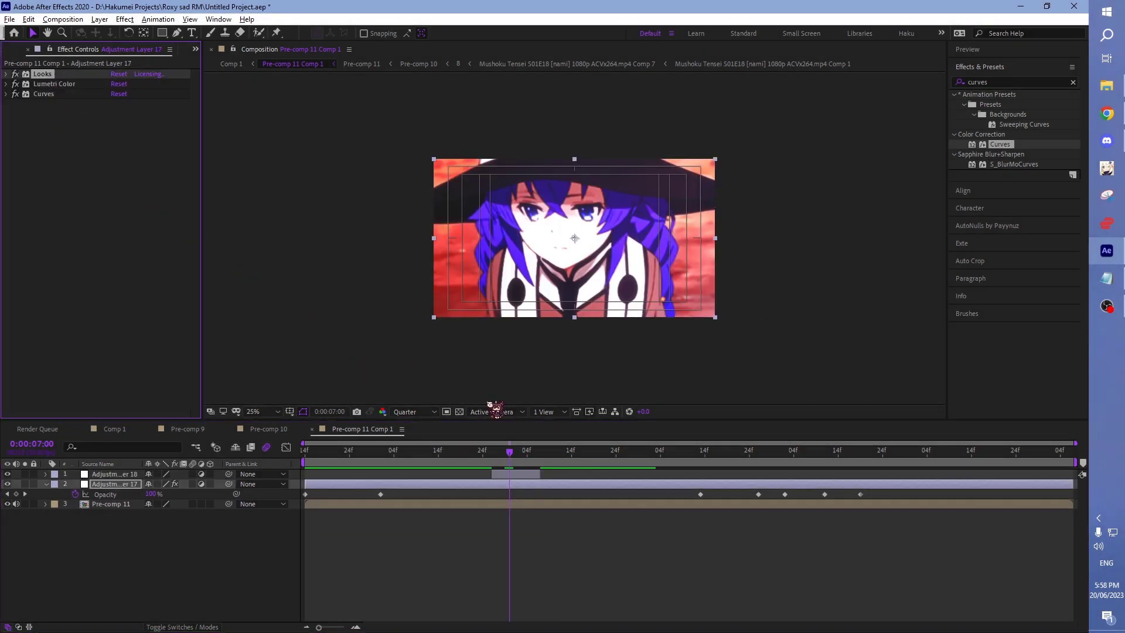
{"action": "key", "text": "ctrl+c"}
{"action": "left_click", "coordinate": [536, 475]}
{"action": "key", "text": "ctrl+v"}
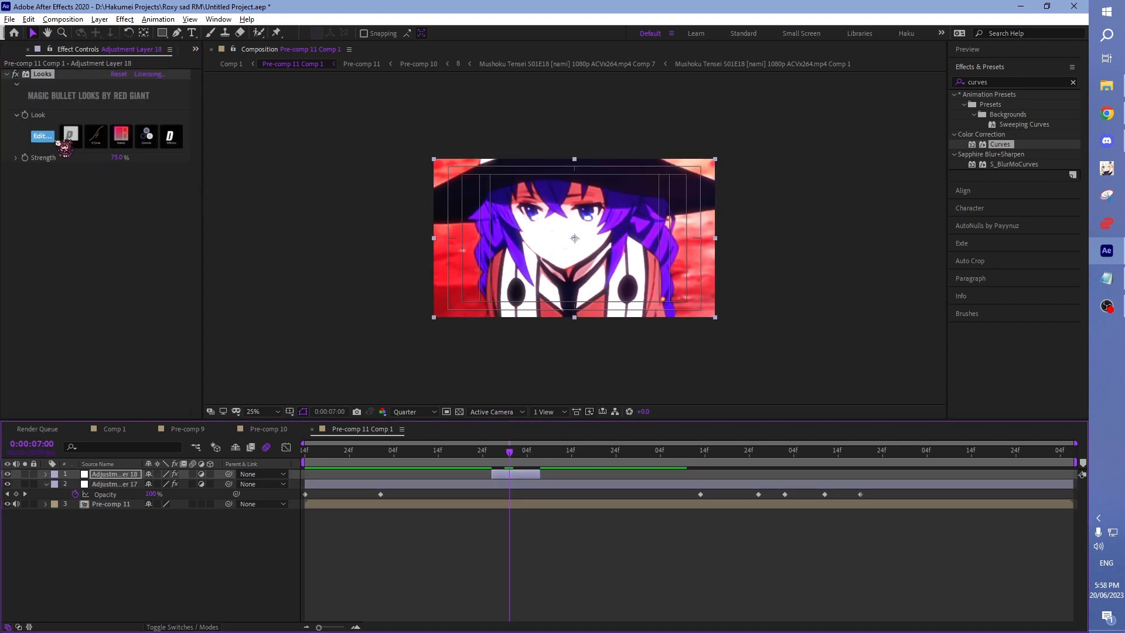
{"action": "left_click", "coordinate": [64, 147]}
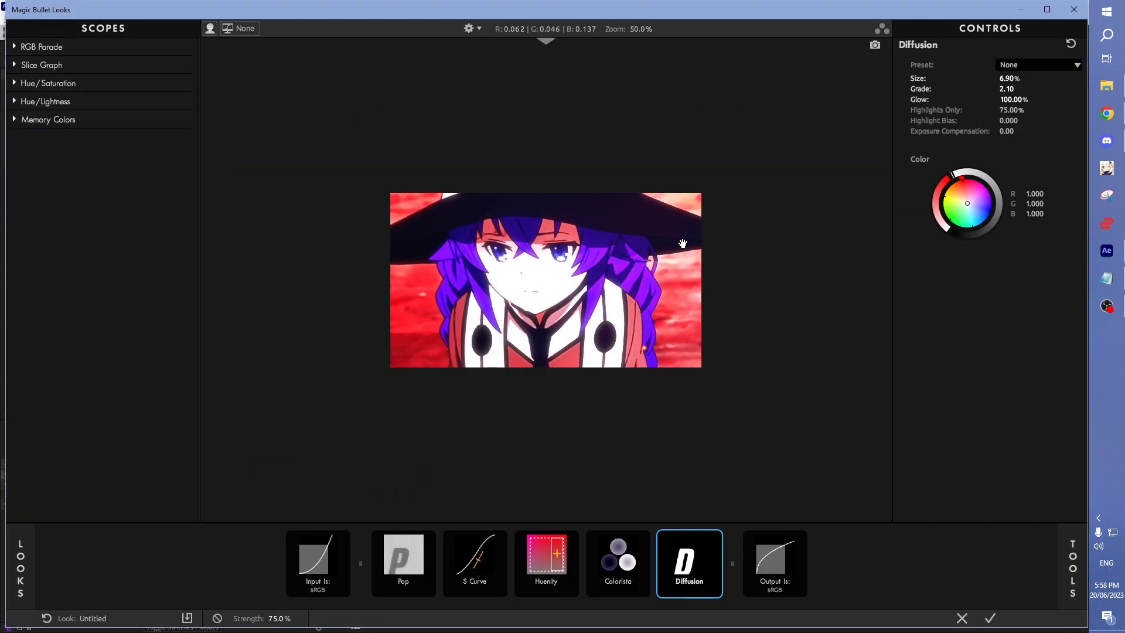
Step: Turn off the Pop, S Curve, Huenity, Colorista and Diffusion tools in the chain
{"action": "left_click", "coordinate": [431, 537]}
{"action": "left_click", "coordinate": [503, 537]}
{"action": "left_click", "coordinate": [573, 537]}
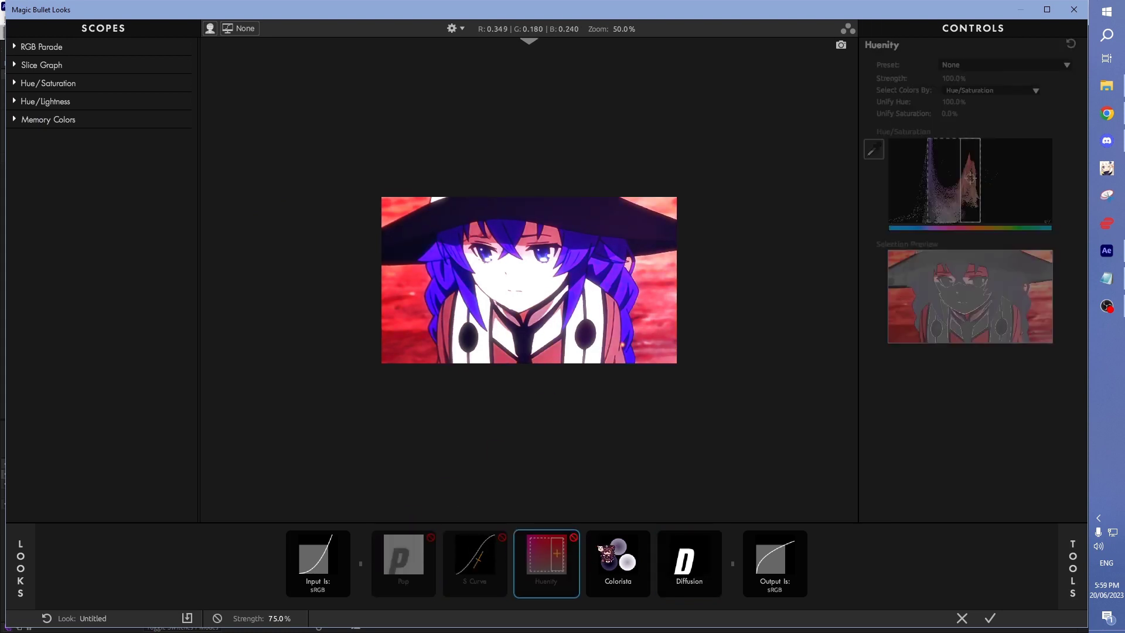
{"action": "left_click", "coordinate": [645, 537]}
{"action": "left_click", "coordinate": [716, 537]}
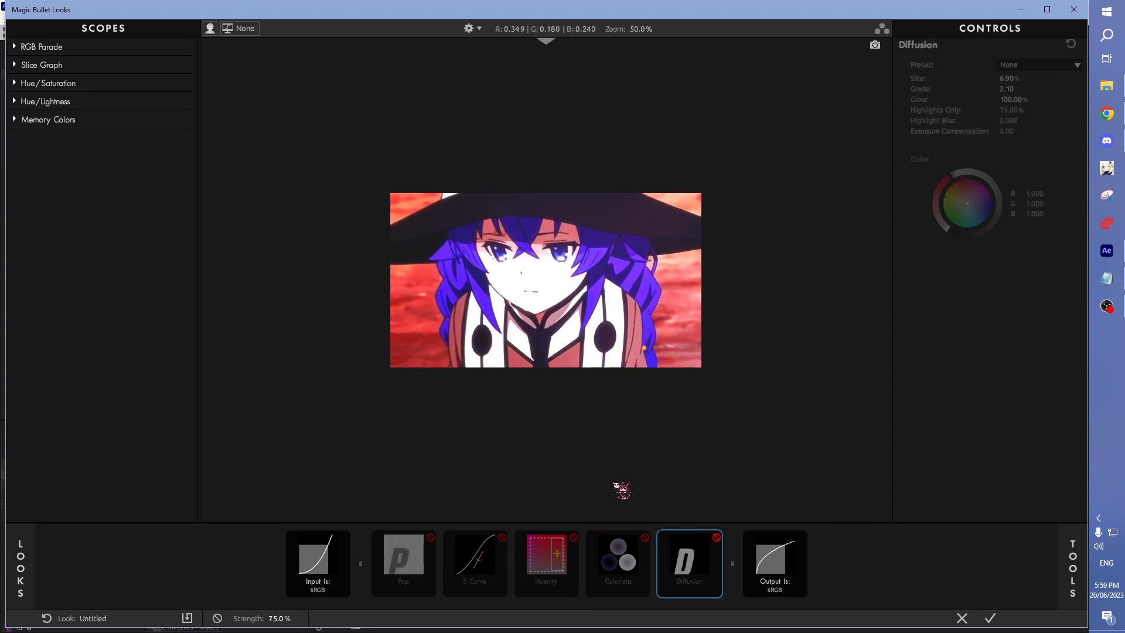
Step: Scroll through the Color Correction and Film tools, then collapse the Film group
{"action": "mouse_move", "coordinate": [1073, 561]}
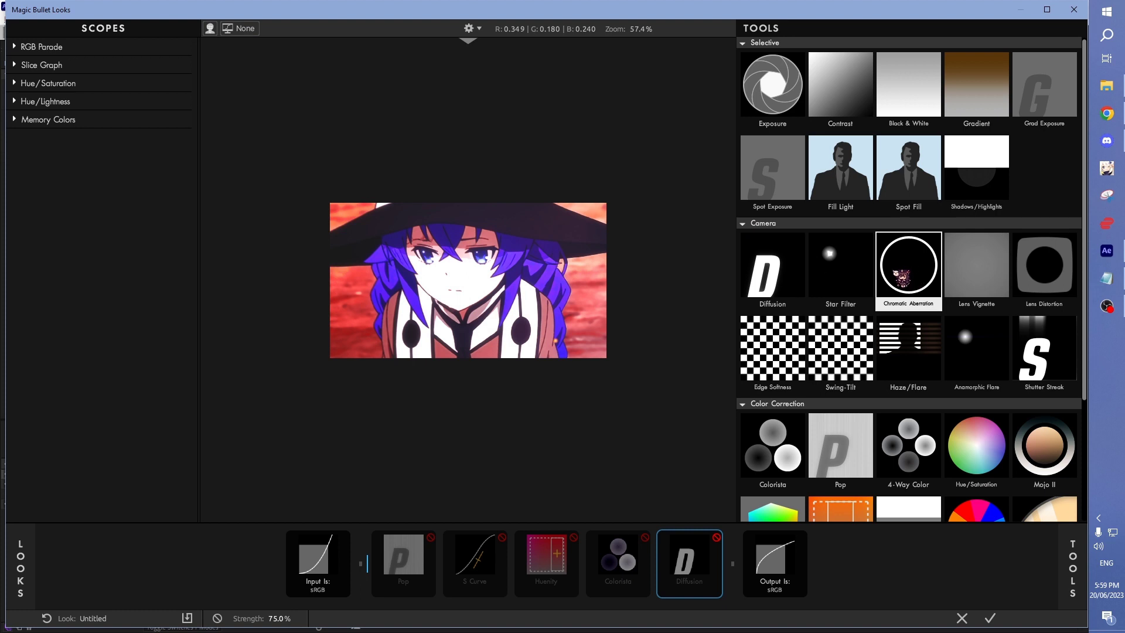
{"action": "scroll", "coordinate": [773, 422], "scroll_direction": "down", "scroll_amount": 1}
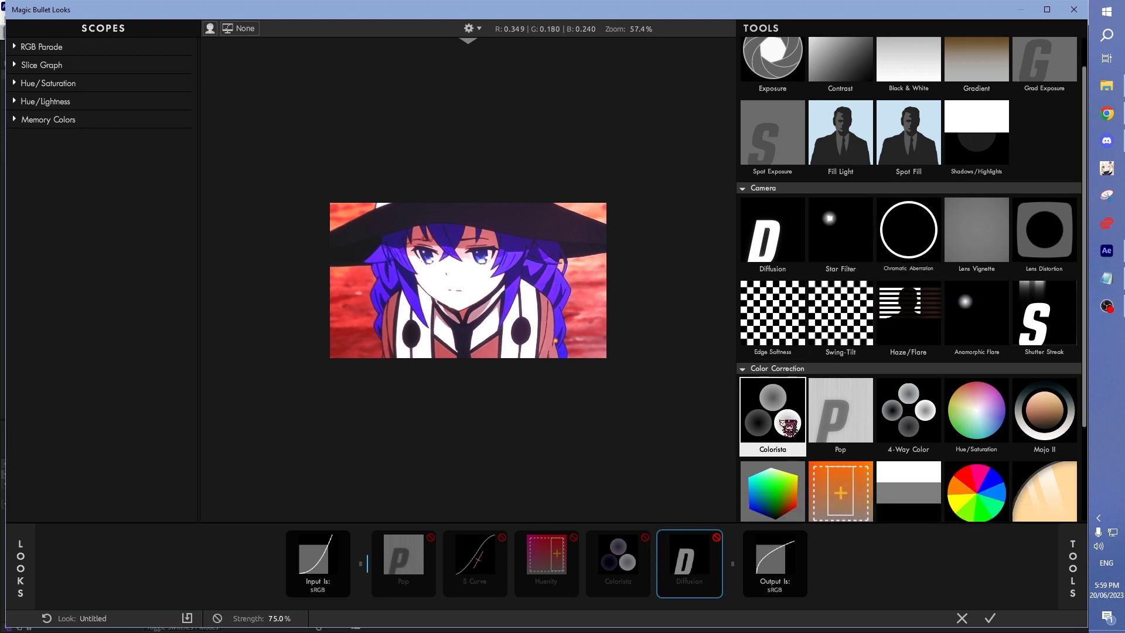
{"action": "scroll", "coordinate": [931, 439], "scroll_direction": "down", "scroll_amount": 2}
{"action": "scroll", "coordinate": [932, 442], "scroll_direction": "down", "scroll_amount": 2}
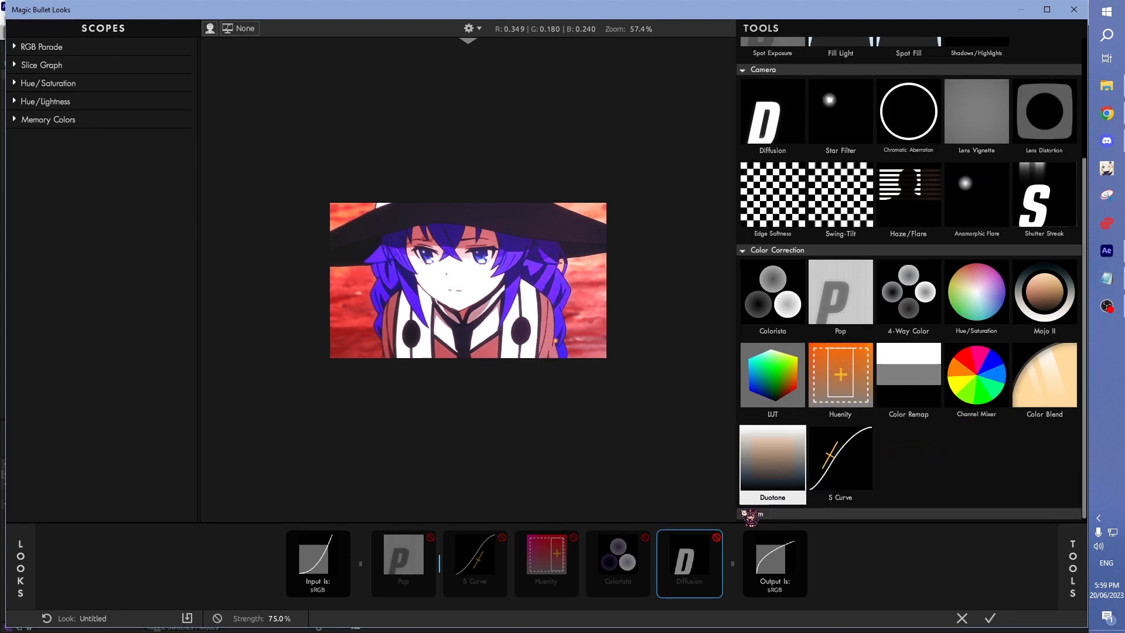
{"action": "scroll", "coordinate": [756, 489], "scroll_direction": "down", "scroll_amount": 1}
{"action": "scroll", "coordinate": [756, 469], "scroll_direction": "down", "scroll_amount": 1}
{"action": "scroll", "coordinate": [765, 428], "scroll_direction": "down", "scroll_amount": 1}
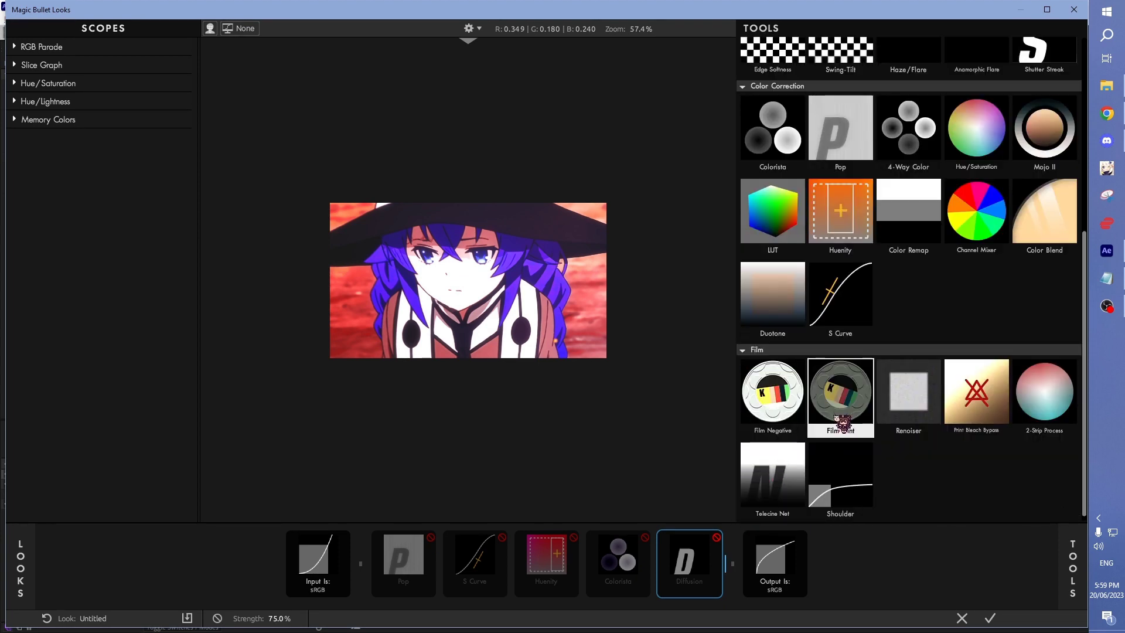
{"action": "left_click", "coordinate": [747, 349]}
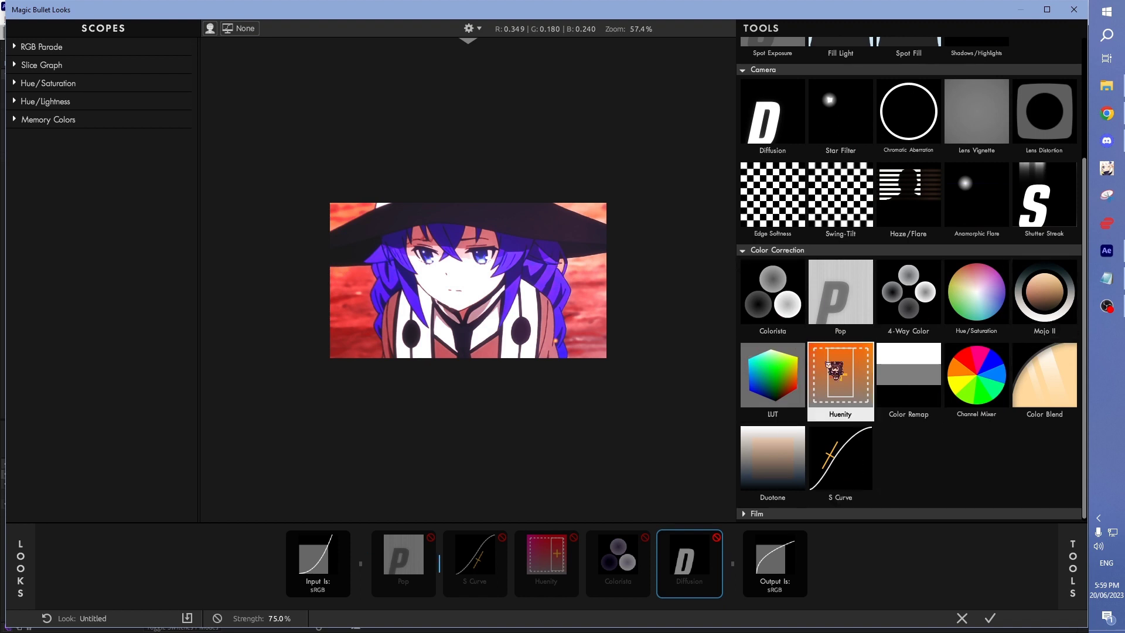
Step: Add a Star Filter, set its Boost to 0.00, and lower the Threshold to 0.980
{"action": "left_click", "coordinate": [745, 250]}
{"action": "double_click", "coordinate": [836, 273]}
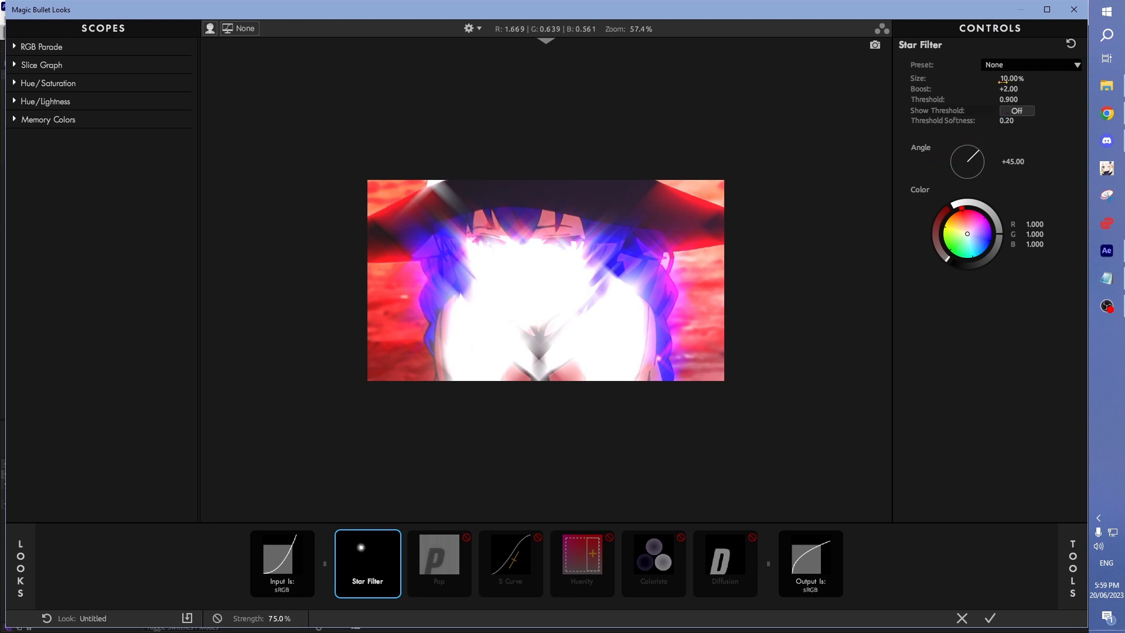
{"action": "left_click_drag", "start_coordinate": [1009, 78], "coordinate": [973, 78]}
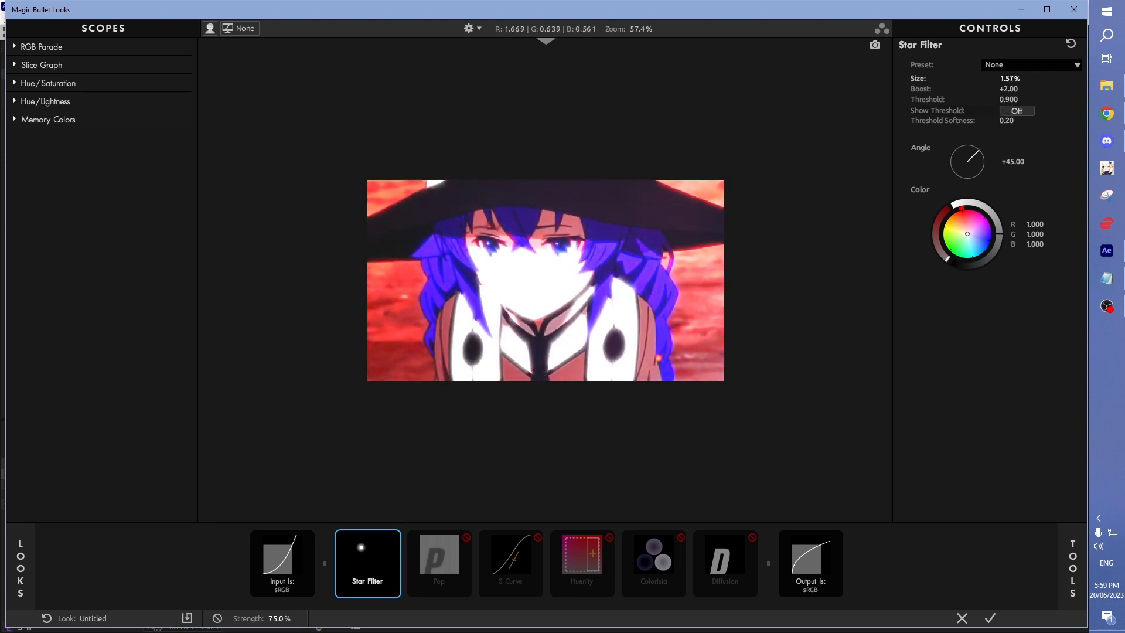
{"action": "mouse_move", "coordinate": [1011, 78]}
{"action": "left_mouse_down"}
{"action": "mouse_move", "coordinate": [1031, 78]}
{"action": "mouse_move", "coordinate": [984, 88]}
{"action": "mouse_move", "coordinate": [1023, 78]}
{"action": "mouse_move", "coordinate": [1004, 100]}
{"action": "mouse_move", "coordinate": [1022, 100]}
{"action": "mouse_move", "coordinate": [1002, 99]}
{"action": "mouse_move", "coordinate": [1006, 78]}
{"action": "mouse_move", "coordinate": [995, 78]}
{"action": "mouse_move", "coordinate": [1010, 78]}
{"action": "mouse_move", "coordinate": [1017, 99]}
{"action": "mouse_move", "coordinate": [1001, 99]}
{"action": "mouse_move", "coordinate": [1026, 89]}
{"action": "mouse_move", "coordinate": [1017, 100]}
{"action": "left_mouse_up"}
{"action": "key", "text": "Return"}
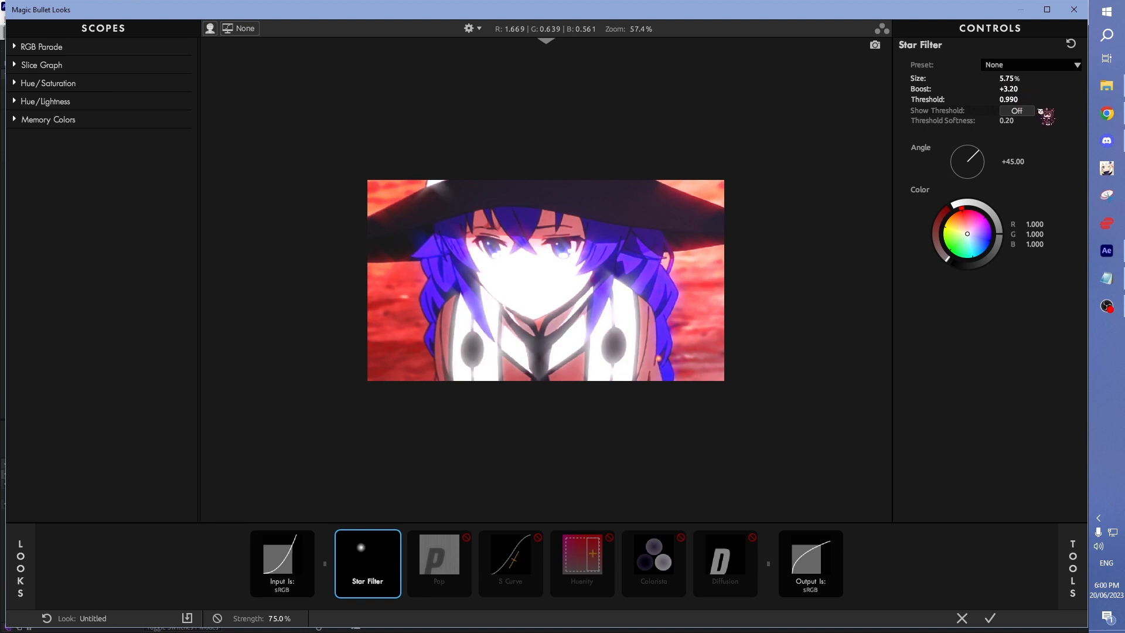
{"action": "mouse_move", "coordinate": [1008, 88]}
{"action": "left_mouse_down"}
{"action": "mouse_move", "coordinate": [991, 88]}
{"action": "mouse_move", "coordinate": [1004, 120]}
{"action": "mouse_move", "coordinate": [1023, 121]}
{"action": "left_mouse_up"}
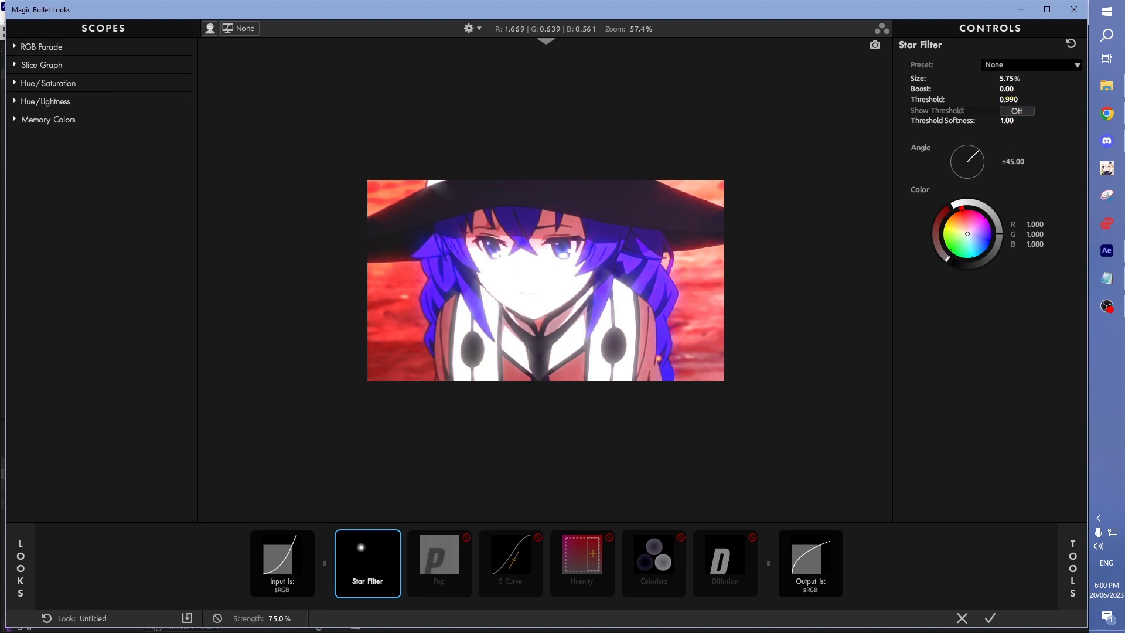
{"action": "mouse_move", "coordinate": [1008, 99]}
{"action": "left_mouse_down"}
{"action": "mouse_move", "coordinate": [991, 99]}
{"action": "mouse_move", "coordinate": [1026, 99]}
{"action": "mouse_move", "coordinate": [985, 89]}
{"action": "left_mouse_up"}
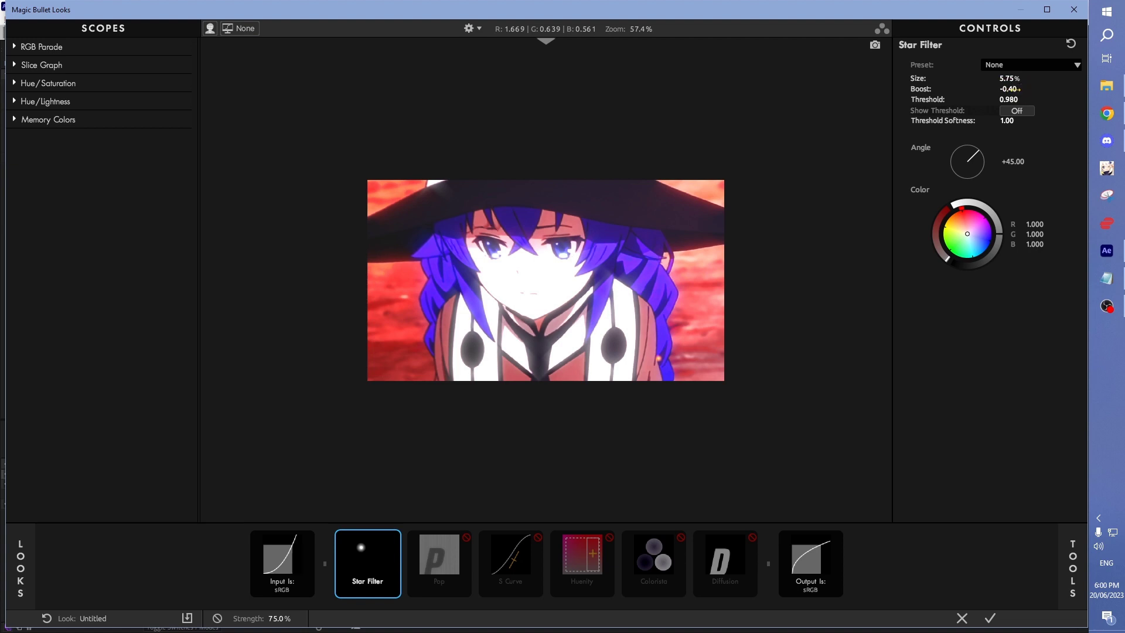
{"action": "left_click", "coordinate": [1015, 89]}
{"action": "type", "text": "0"}
{"action": "key", "text": "Return"}
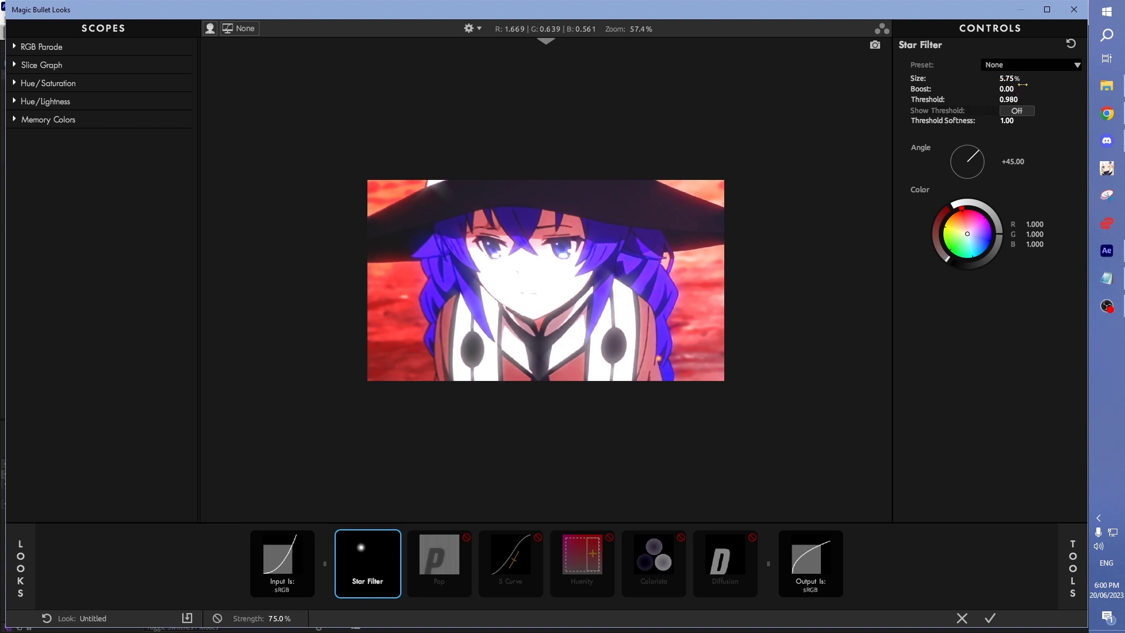
Step: Enlarge the star size to 18.34%, tint it faint pink, and apply the look
{"action": "left_click_drag", "start_coordinate": [1009, 78], "coordinate": [1027, 78]}
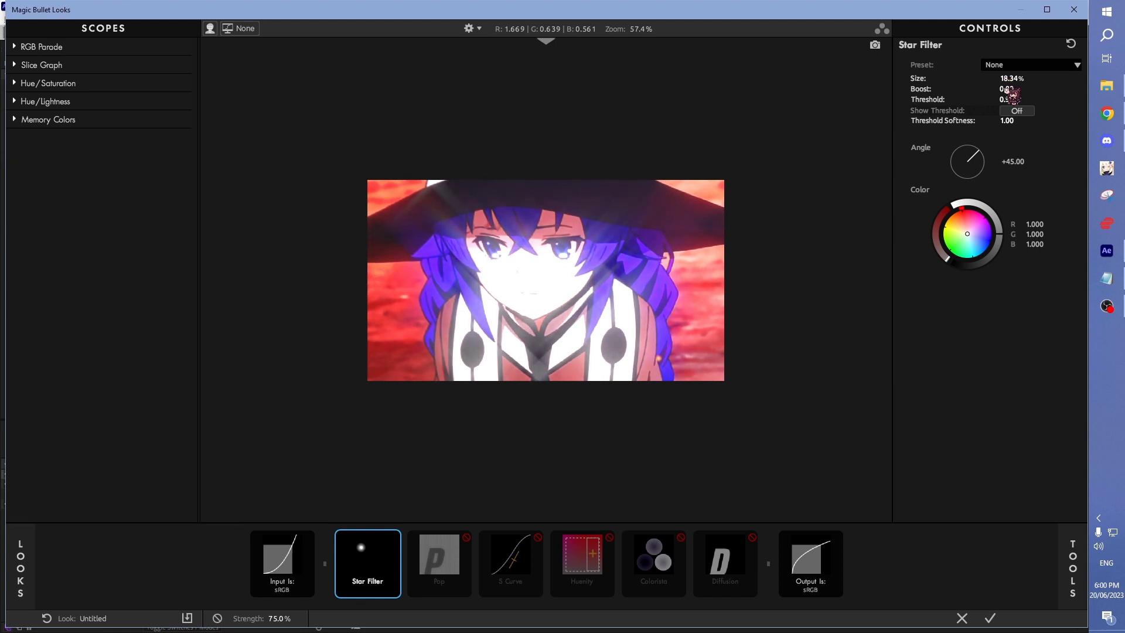
{"action": "left_click_drag", "start_coordinate": [967, 234], "coordinate": [949, 226]}
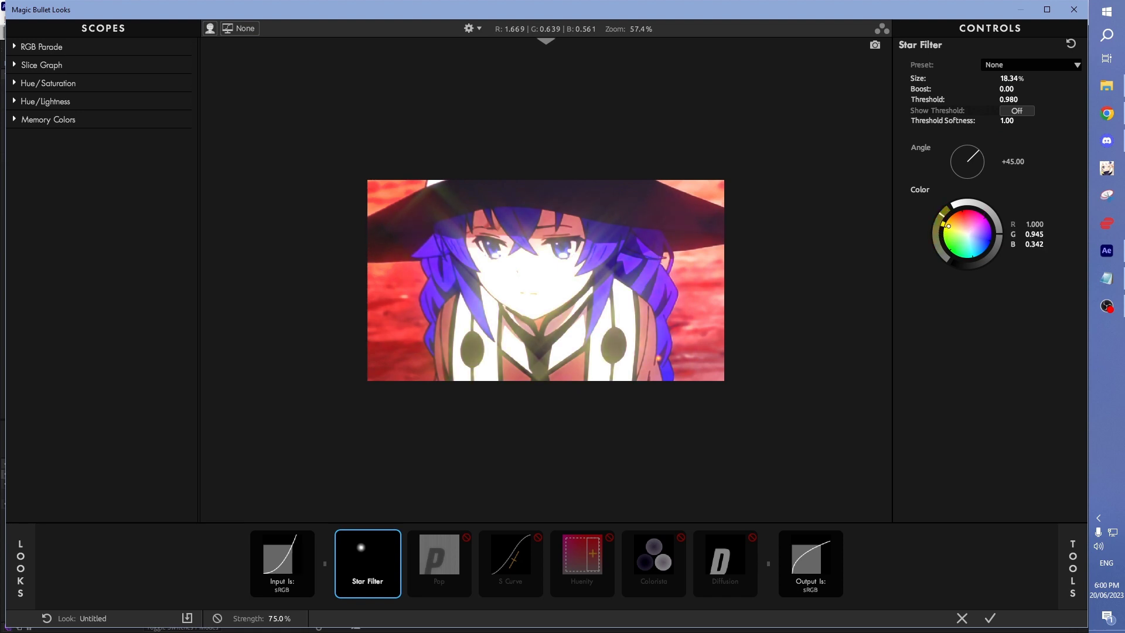
{"action": "left_click_drag", "start_coordinate": [968, 226], "coordinate": [957, 250]}
{"action": "mouse_move", "coordinate": [957, 219]}
{"action": "left_mouse_down"}
{"action": "mouse_move", "coordinate": [969, 211]}
{"action": "mouse_move", "coordinate": [960, 220]}
{"action": "left_mouse_up"}
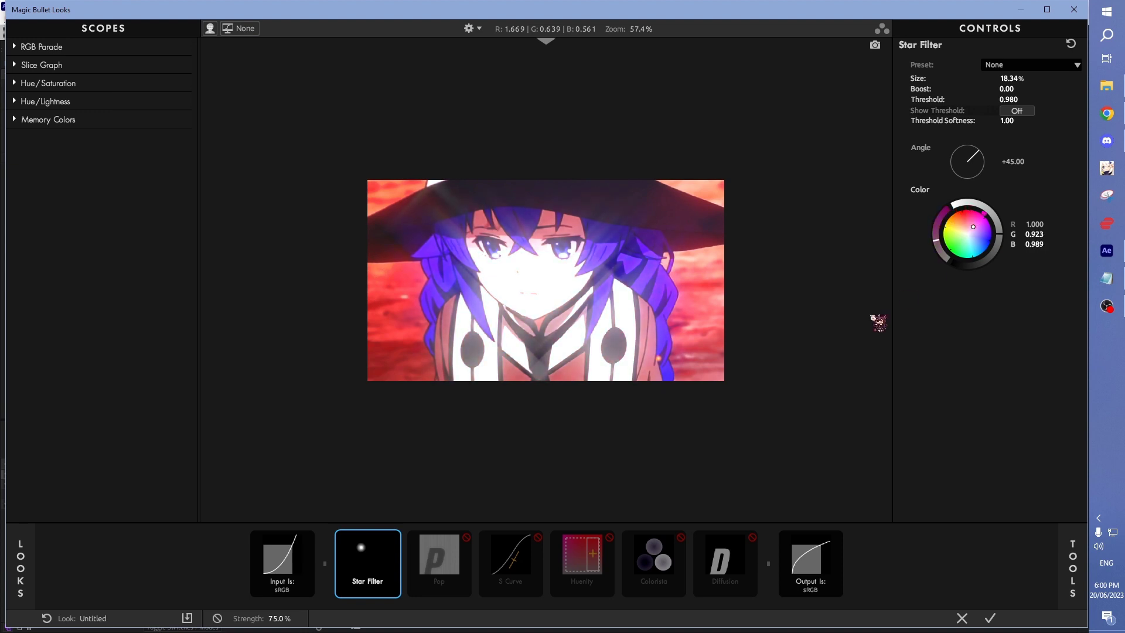
{"action": "left_click", "coordinate": [992, 619]}
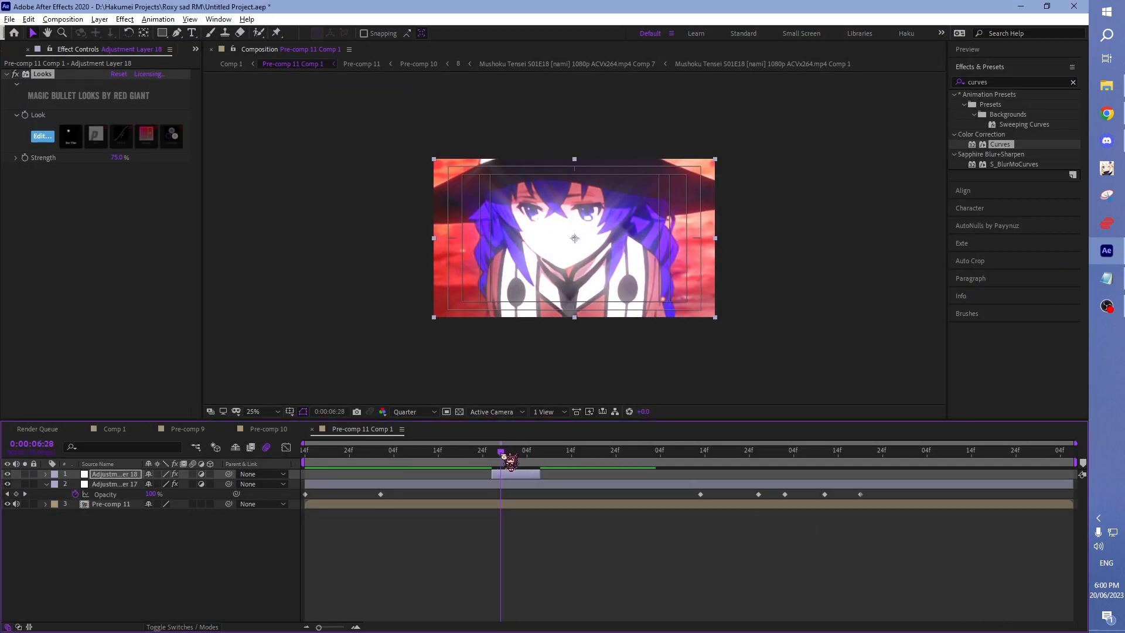
Step: Preview the shot around 0:00:06:15 and raise the Looks strength to 100%
{"action": "left_click_drag", "start_coordinate": [502, 453], "coordinate": [443, 453]}
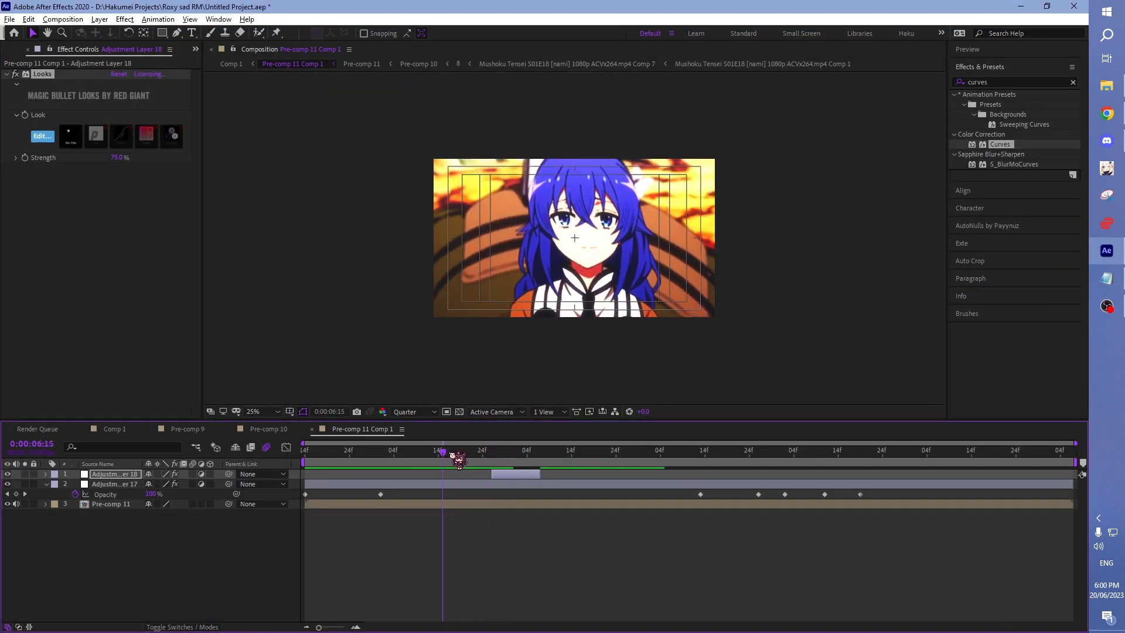
{"action": "key", "text": "space"}
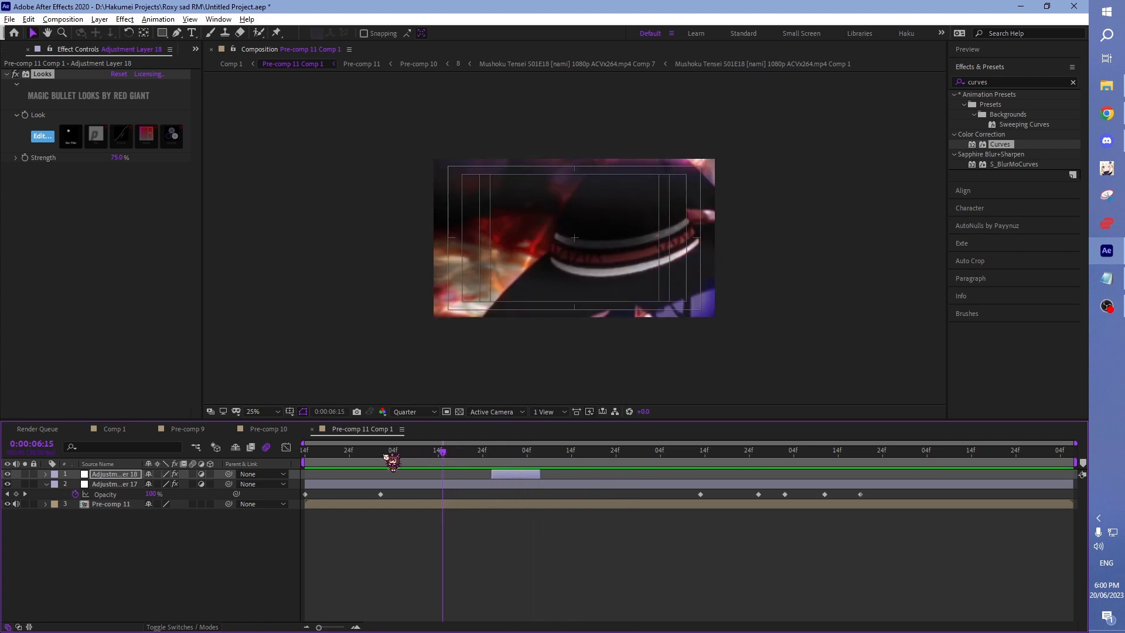
{"action": "left_click", "coordinate": [385, 454]}
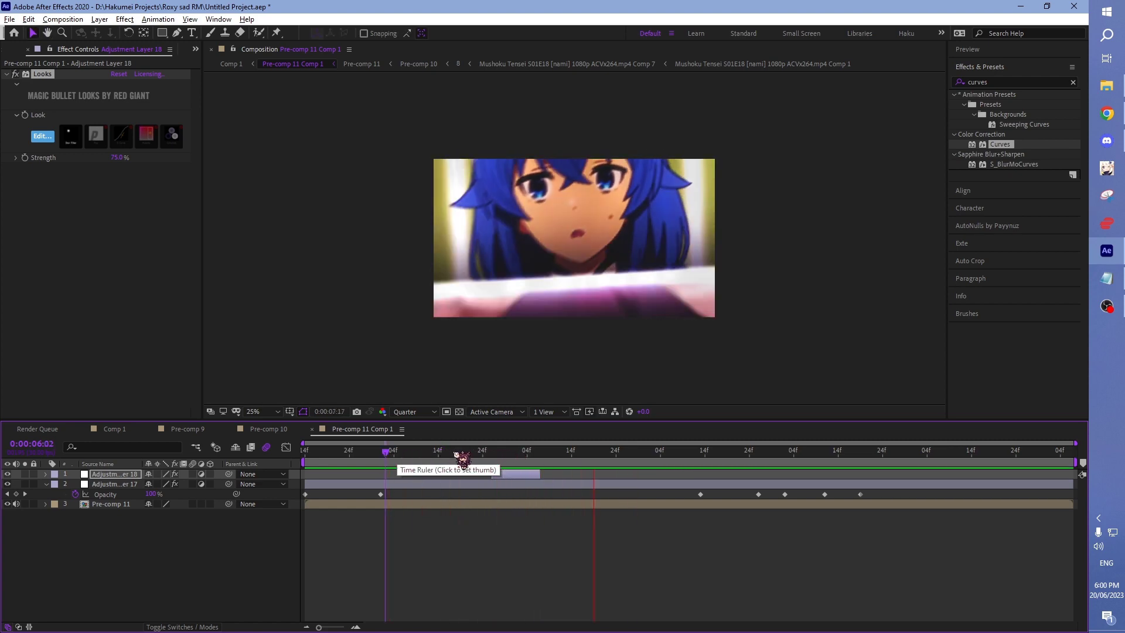
{"action": "mouse_move", "coordinate": [458, 455]}
{"action": "left_mouse_down"}
{"action": "mouse_move", "coordinate": [518, 457]}
{"action": "mouse_move", "coordinate": [493, 455]}
{"action": "left_mouse_up"}
{"action": "key", "text": "period"}
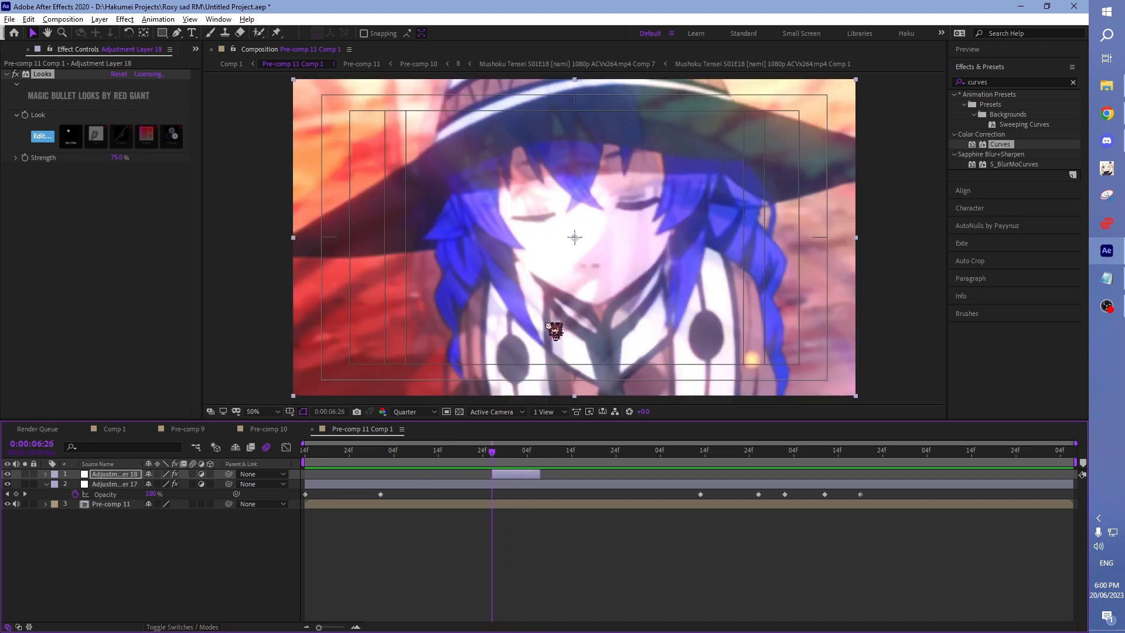
{"action": "key", "text": "t"}
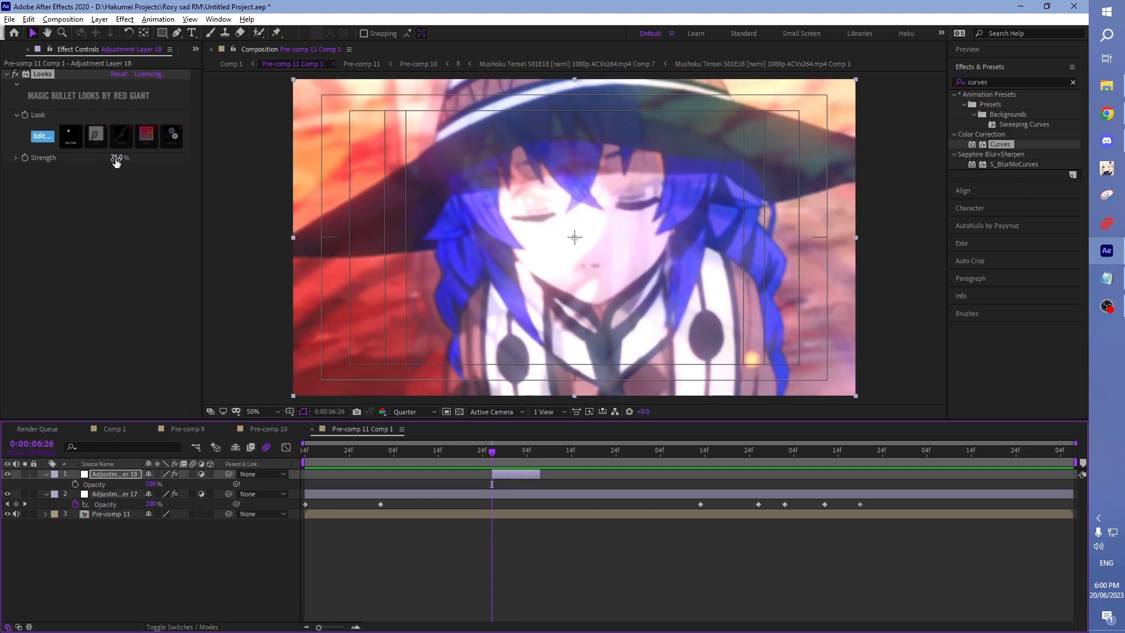
{"action": "left_click_drag", "start_coordinate": [116, 158], "coordinate": [140, 158]}
Step: Keyframe Adjustment Layer 18's opacity at 100% on 0:00:06:28 and 0% one frame later
{"action": "left_click", "coordinate": [501, 452]}
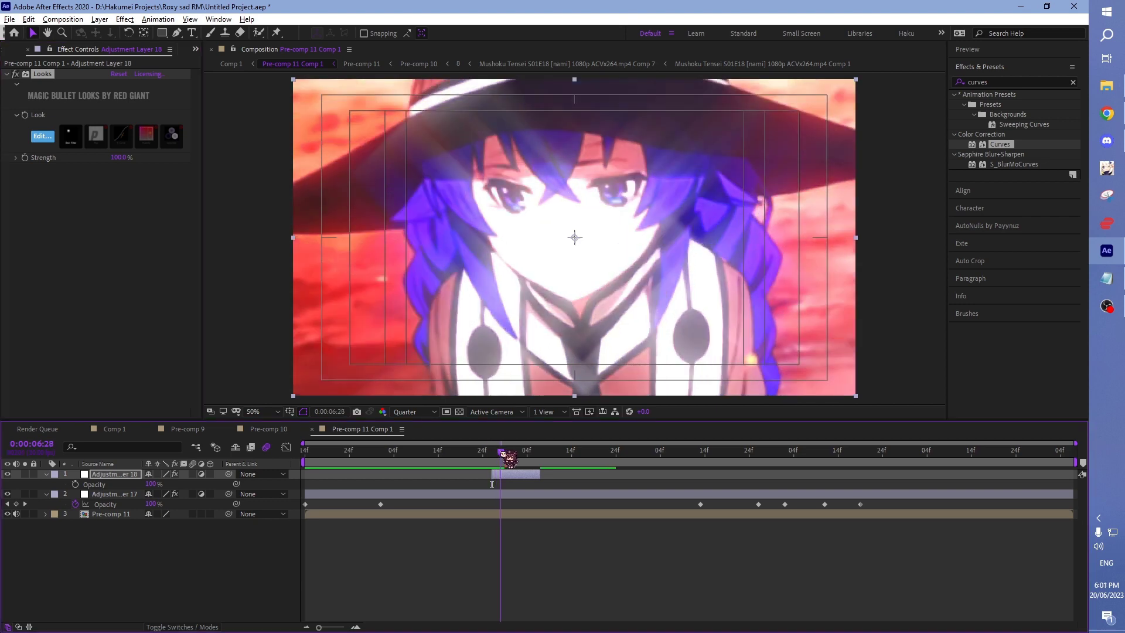
{"action": "left_click", "coordinate": [75, 485]}
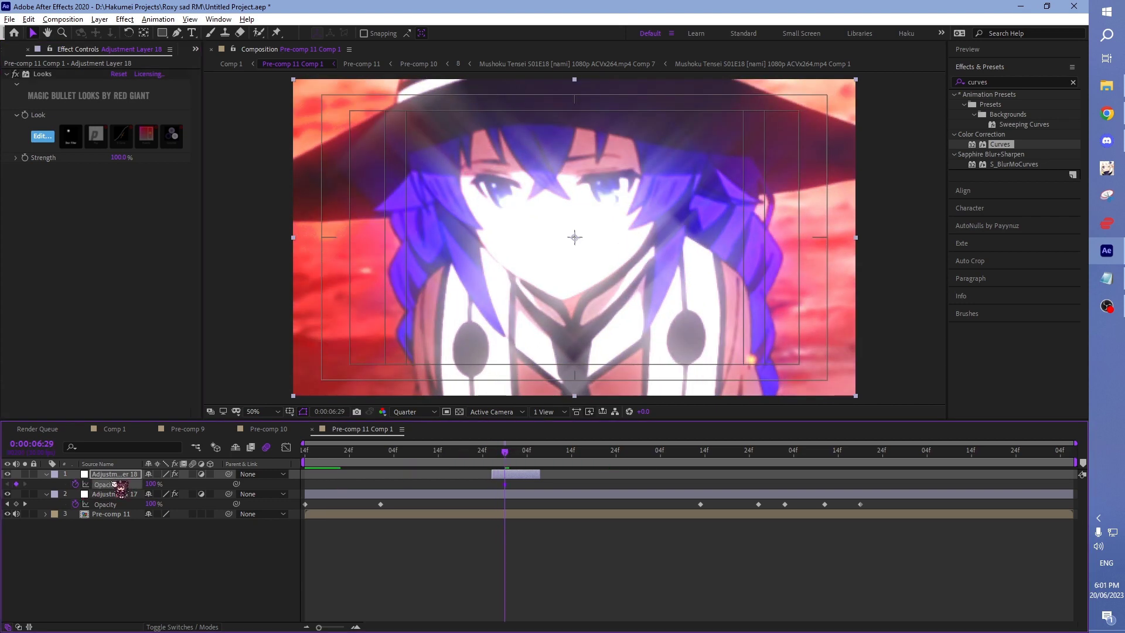
{"action": "key", "text": "Page_Down"}
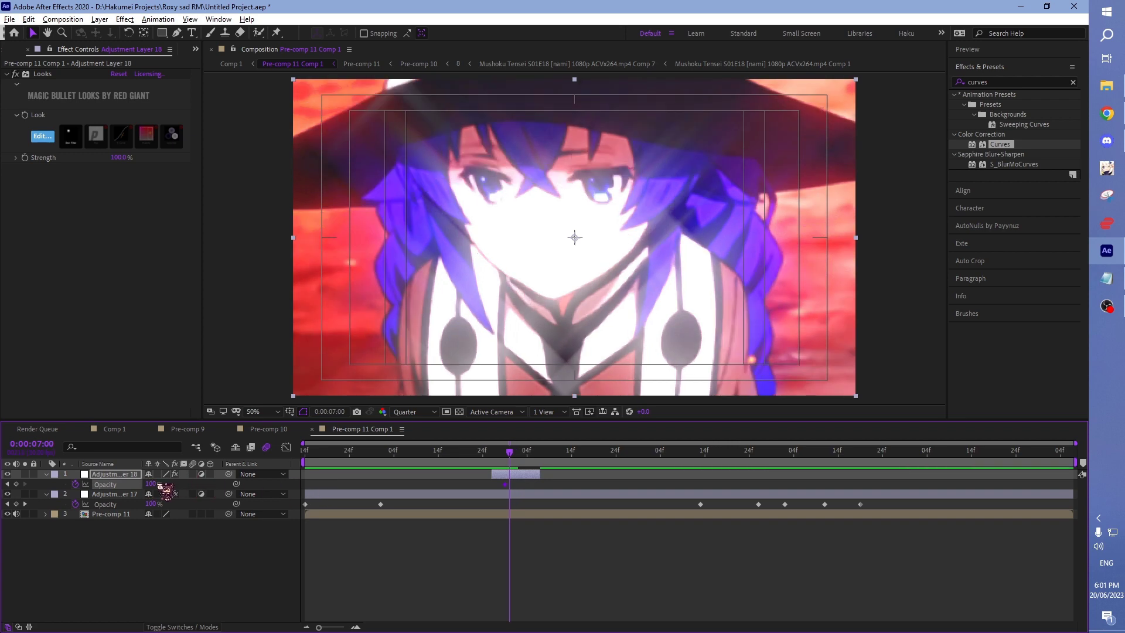
{"action": "left_click_drag", "start_coordinate": [151, 484], "coordinate": [42, 492]}
{"action": "key", "text": "Page_Down"}
{"action": "key", "text": "Page_Down"}
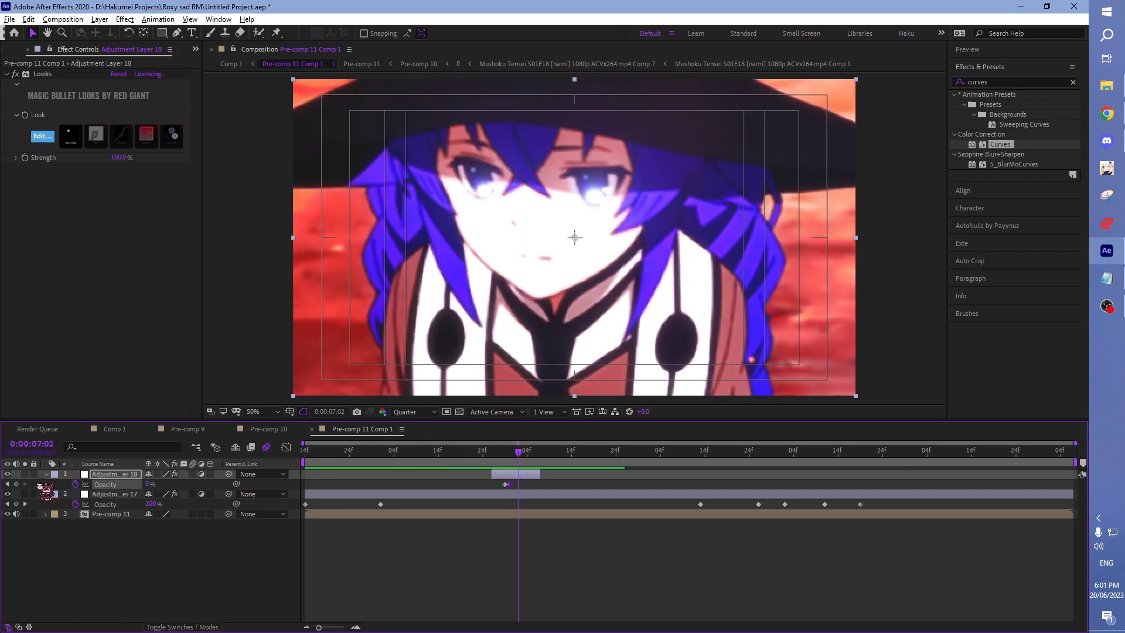
{"action": "key", "text": "Page_Up"}
{"action": "key", "text": "Page_Up"}
{"action": "key", "text": "Page_Up"}
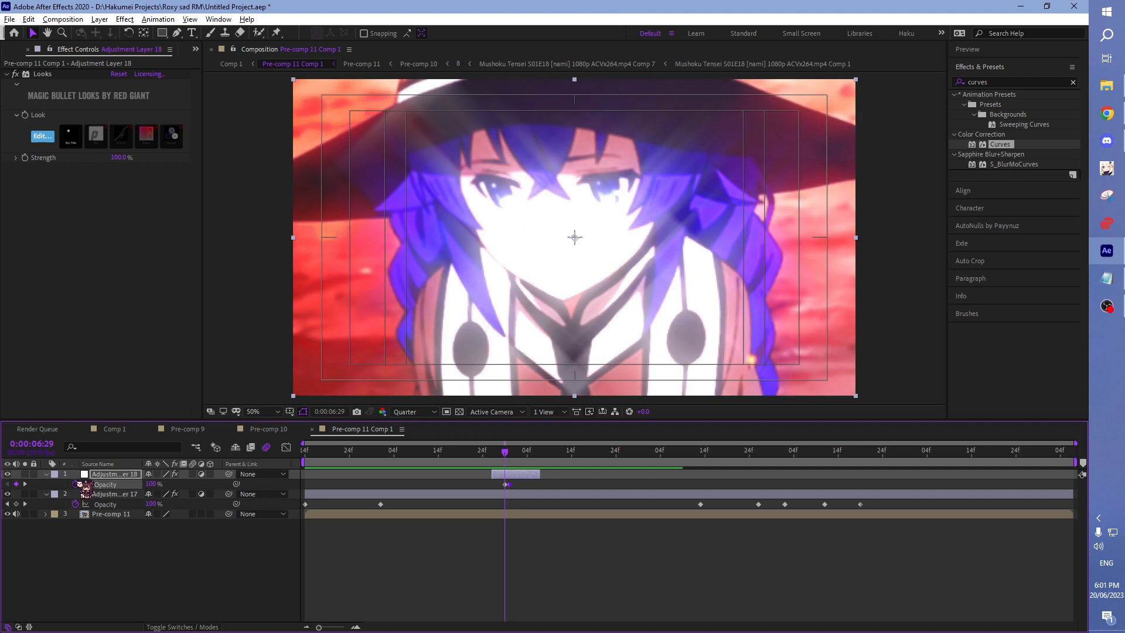
{"action": "key", "text": "Page_Up"}
{"action": "key", "text": "Page_Down"}
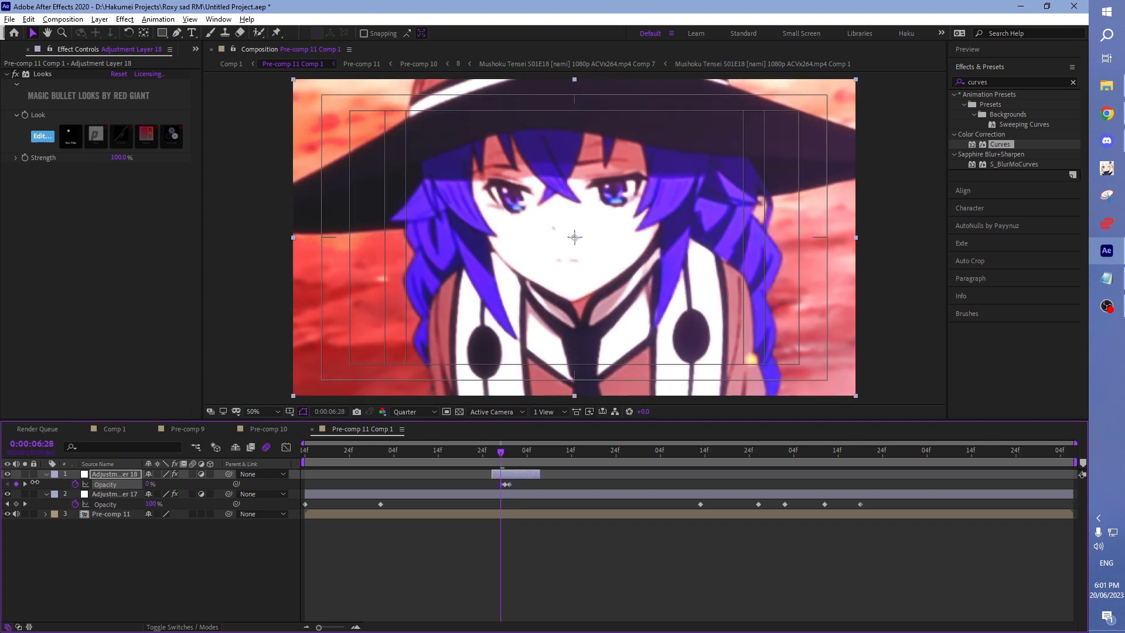
{"action": "key", "text": "Page_Down"}
{"action": "key", "text": "Page_Up"}
Step: Set opacity back to 100% two frames later, then return to 0:00:06:15
{"action": "key", "text": "Page_Down"}
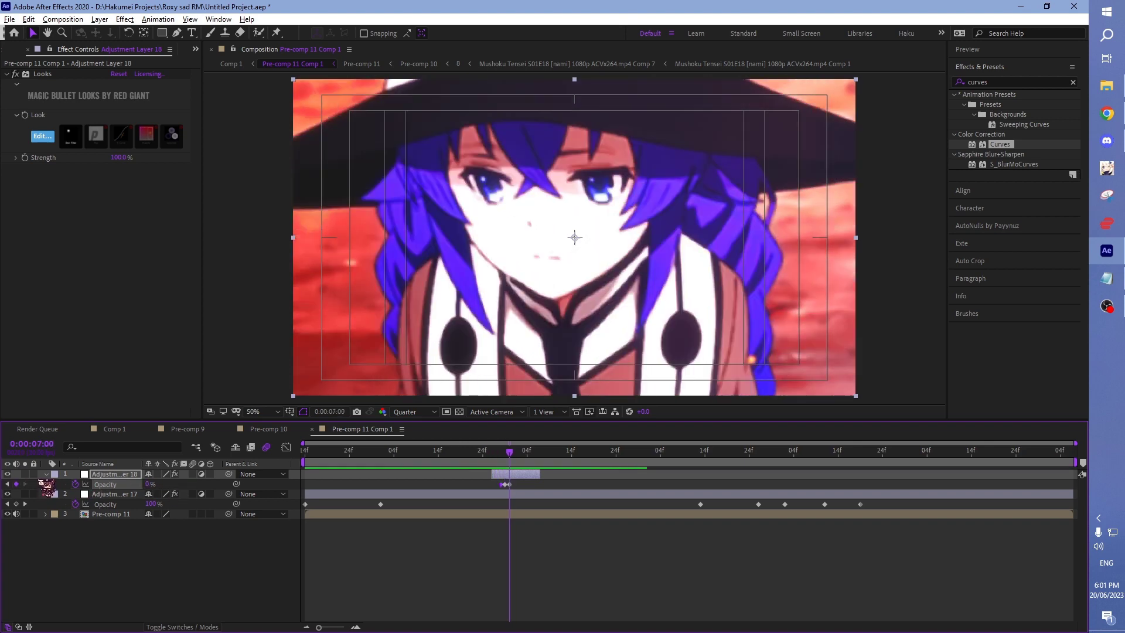
{"action": "key", "text": "Page_Down"}
{"action": "key", "text": "Page_Down"}
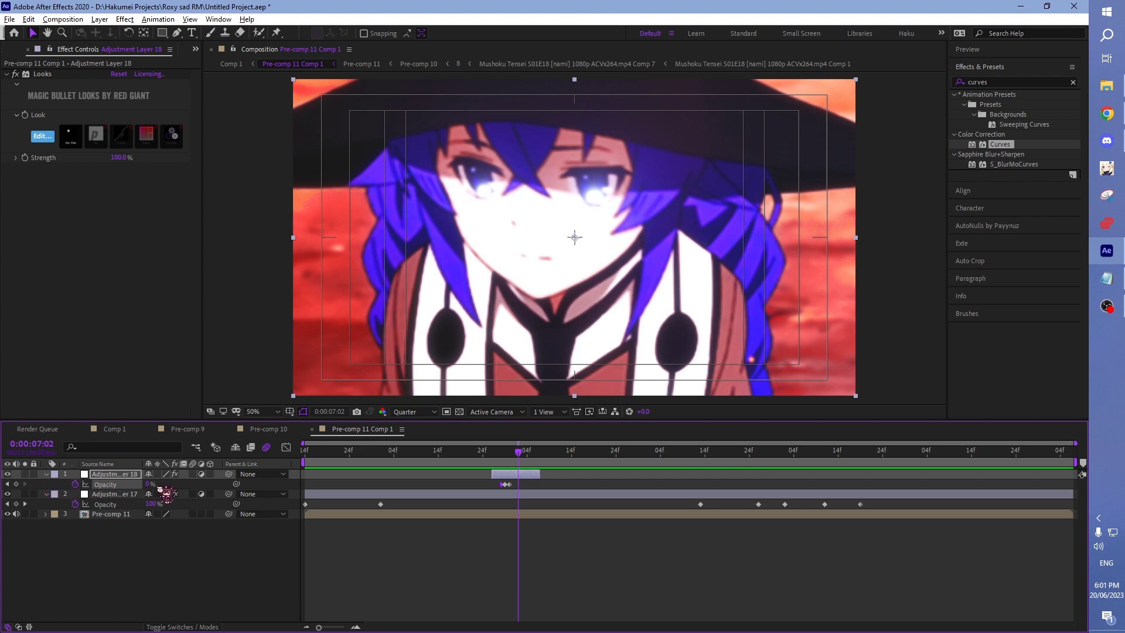
{"action": "left_click_drag", "start_coordinate": [150, 484], "coordinate": [269, 486]}
{"action": "key", "text": "Page_Down"}
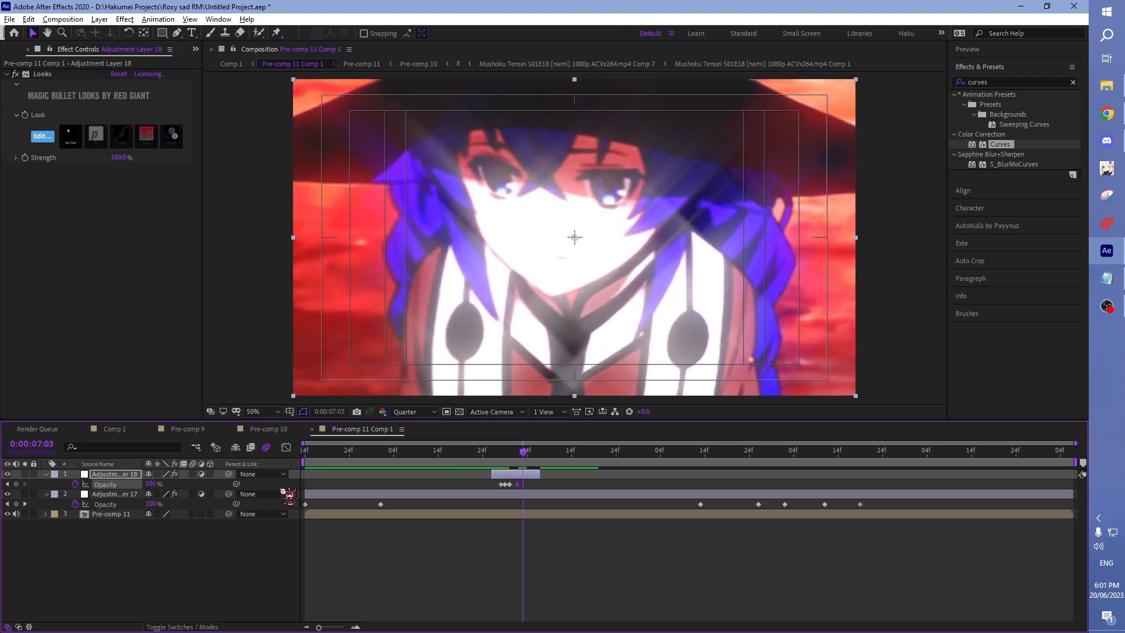
{"action": "key", "text": "Page_Down"}
{"action": "key", "text": "Page_Down"}
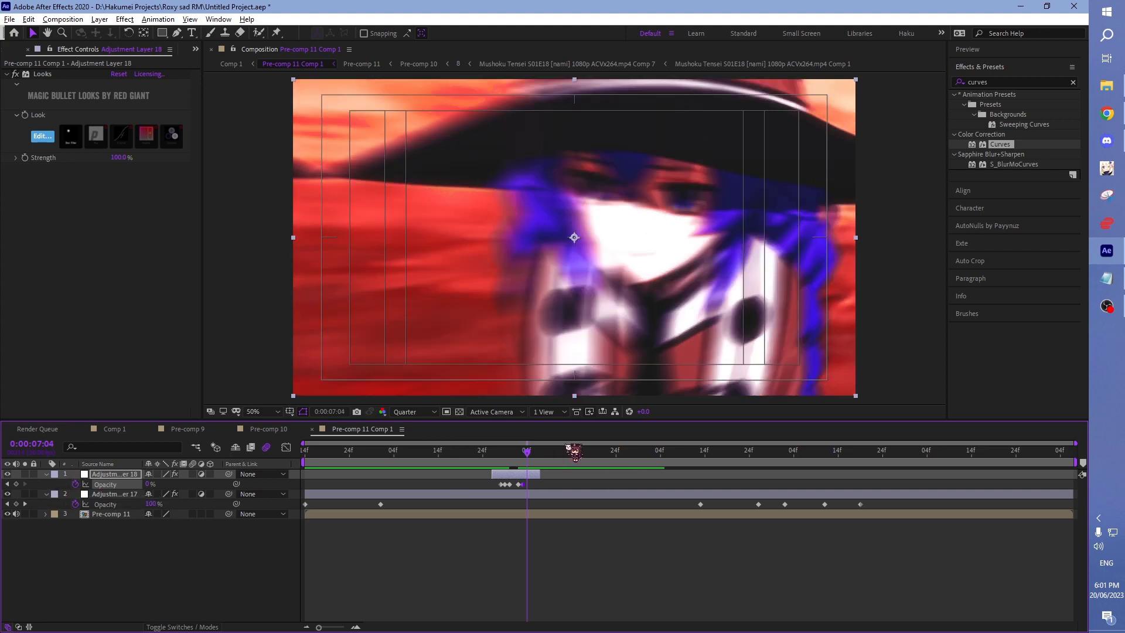
{"action": "left_click_drag", "start_coordinate": [571, 451], "coordinate": [445, 463]}
Step: Try a duplicate of Adjustment Layer 18 shifted to 0:00:05:24, then delete it
{"action": "scroll", "coordinate": [515, 327], "scroll_direction": "down", "scroll_amount": 2}
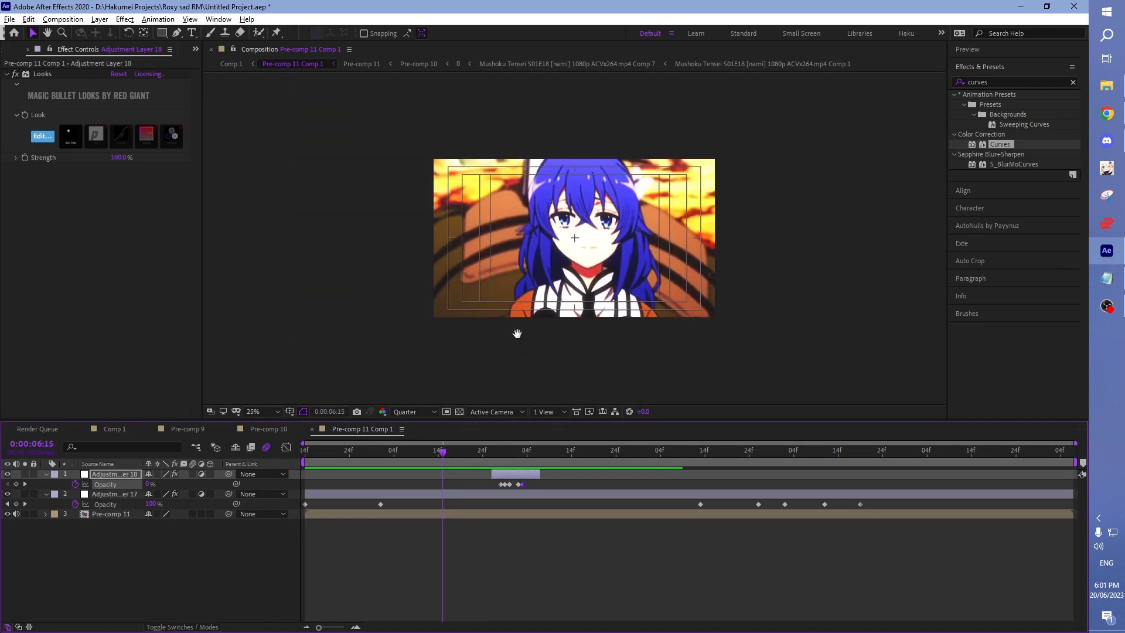
{"action": "key", "text": "space"}
{"action": "left_click", "coordinate": [350, 452]}
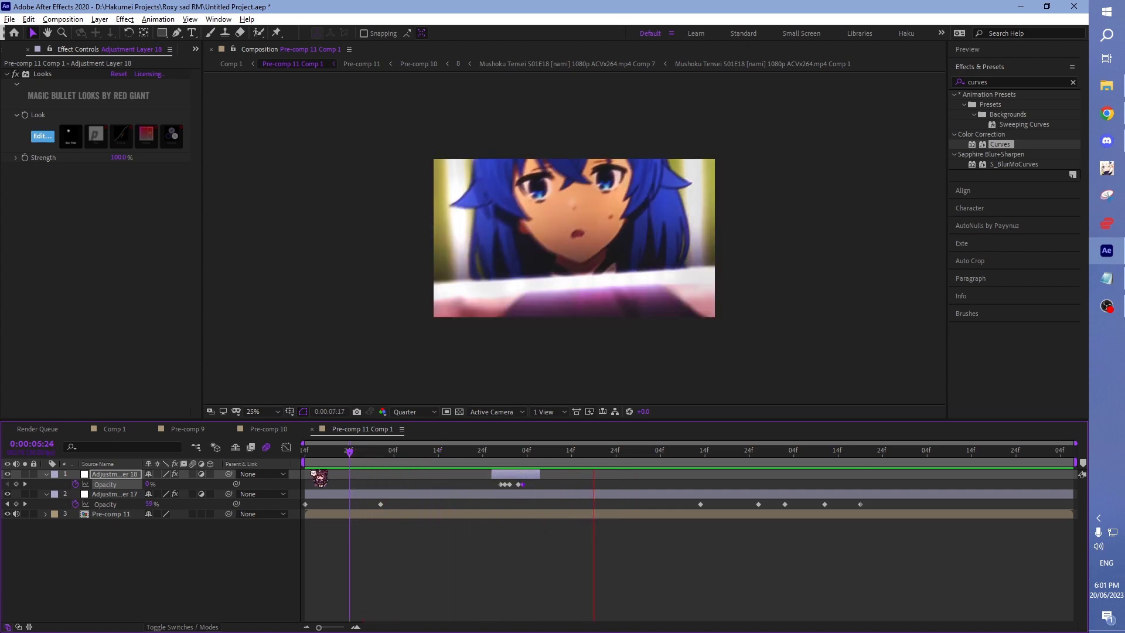
{"action": "key", "text": "space"}
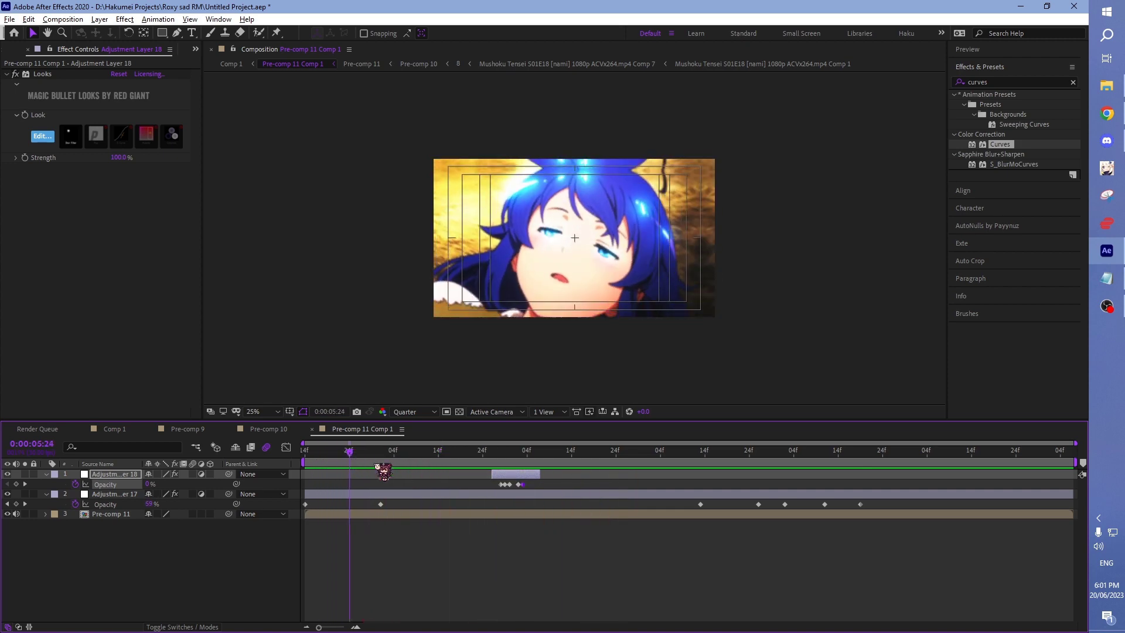
{"action": "key", "text": "ctrl+d"}
{"action": "key", "text": "u"}
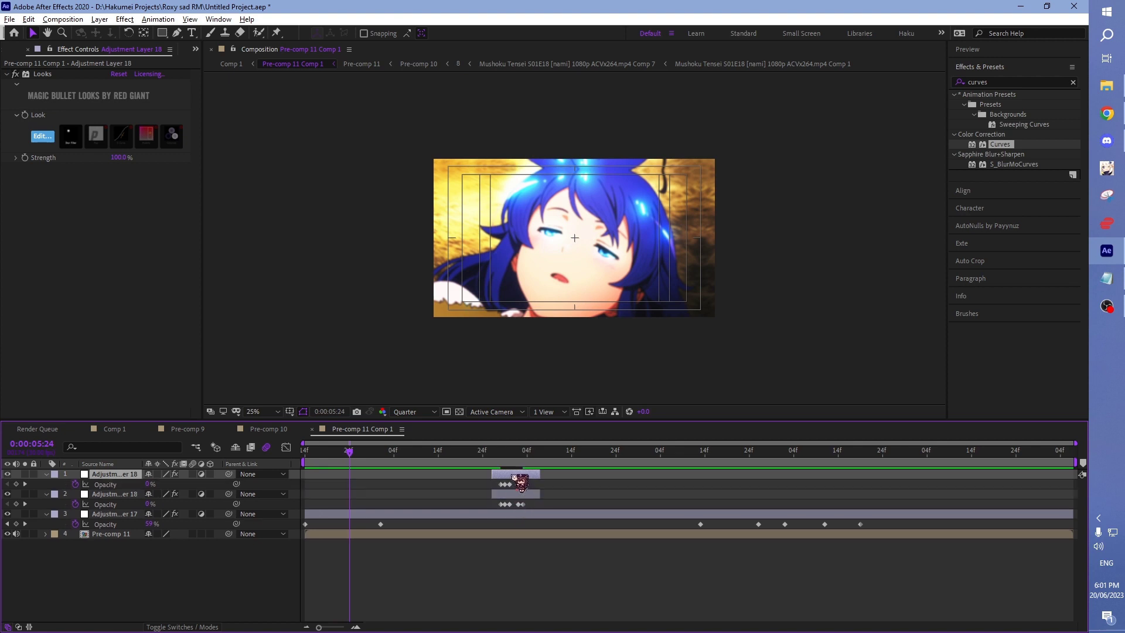
{"action": "left_click_drag", "start_coordinate": [518, 476], "coordinate": [364, 506]}
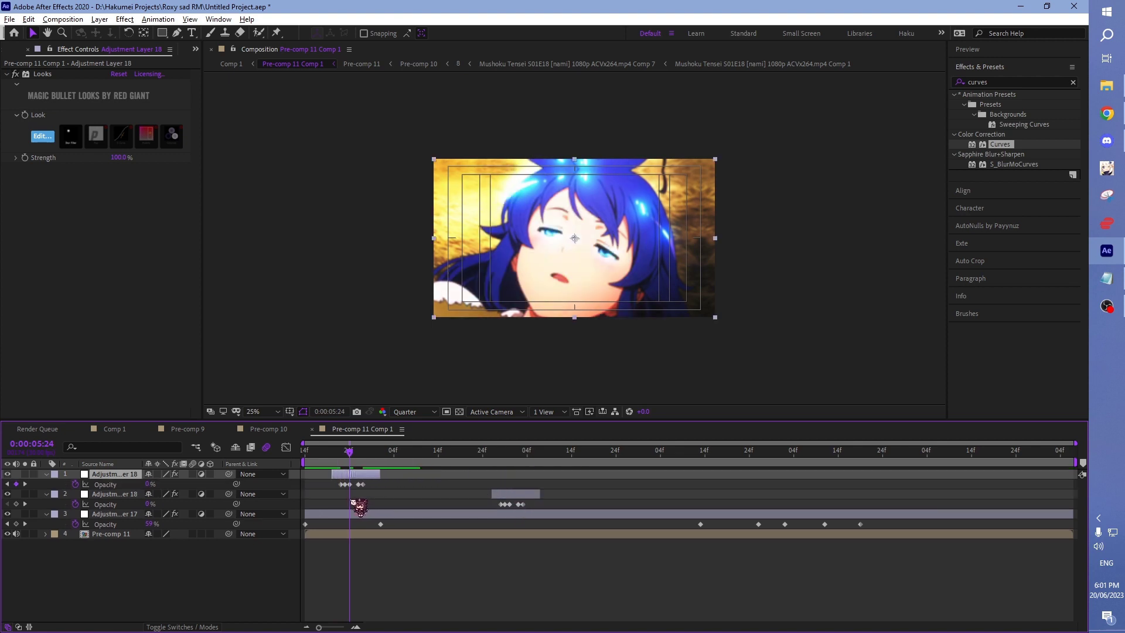
{"action": "key", "text": "u"}
{"action": "mouse_move", "coordinate": [350, 453]}
{"action": "left_mouse_down"}
{"action": "mouse_move", "coordinate": [325, 456]}
{"action": "mouse_move", "coordinate": [345, 456]}
{"action": "left_mouse_up"}
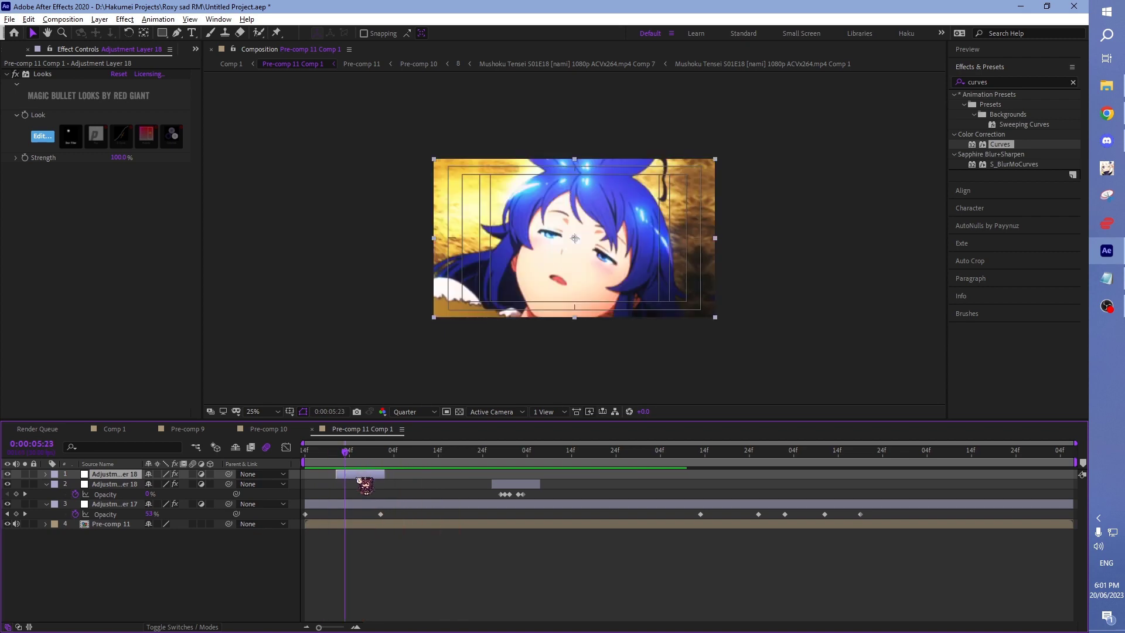
{"action": "key", "text": "Delete"}
{"action": "key", "text": "space"}
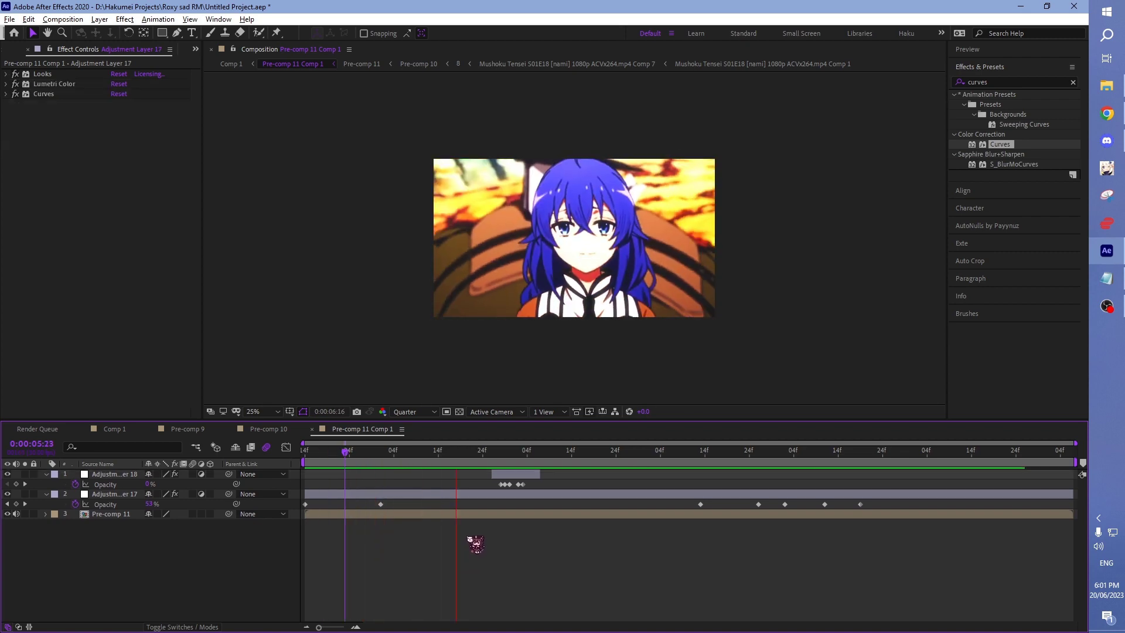
{"action": "mouse_move", "coordinate": [405, 451]}
{"action": "left_mouse_down"}
{"action": "mouse_move", "coordinate": [387, 453]}
{"action": "mouse_move", "coordinate": [424, 463]}
{"action": "left_mouse_up"}
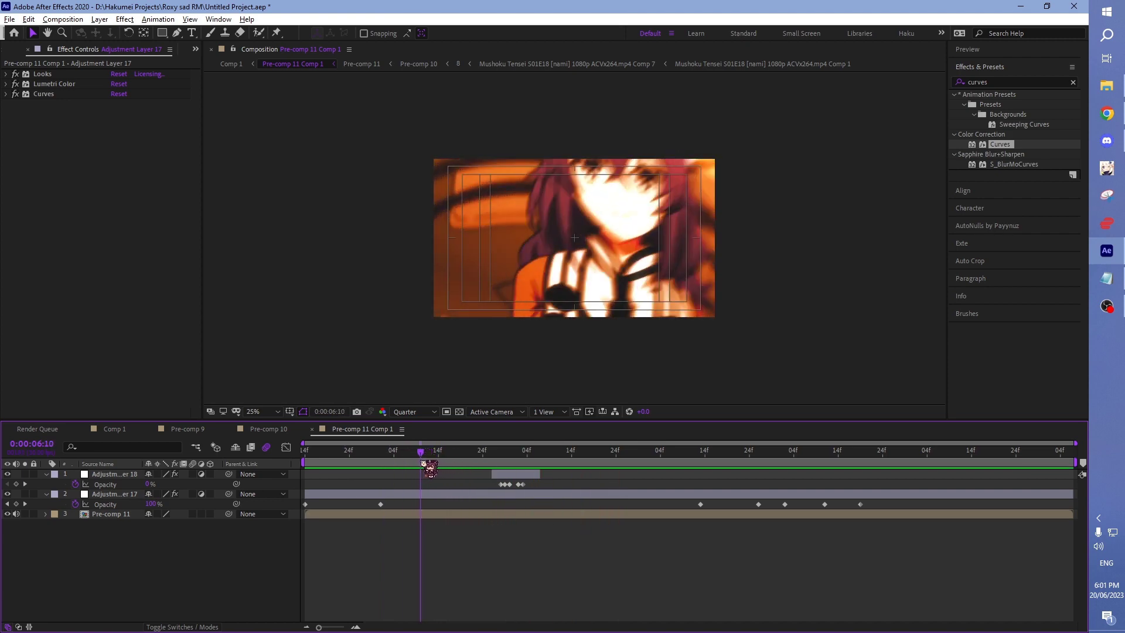
Step: Create Adjustment Layer 19 and trim it to a short piece just after 0:00:06:10
{"action": "key", "text": "ctrl+alt+y"}
{"action": "key", "text": "ctrl+shift+d"}
{"action": "left_click_drag", "start_coordinate": [427, 456], "coordinate": [482, 463]}
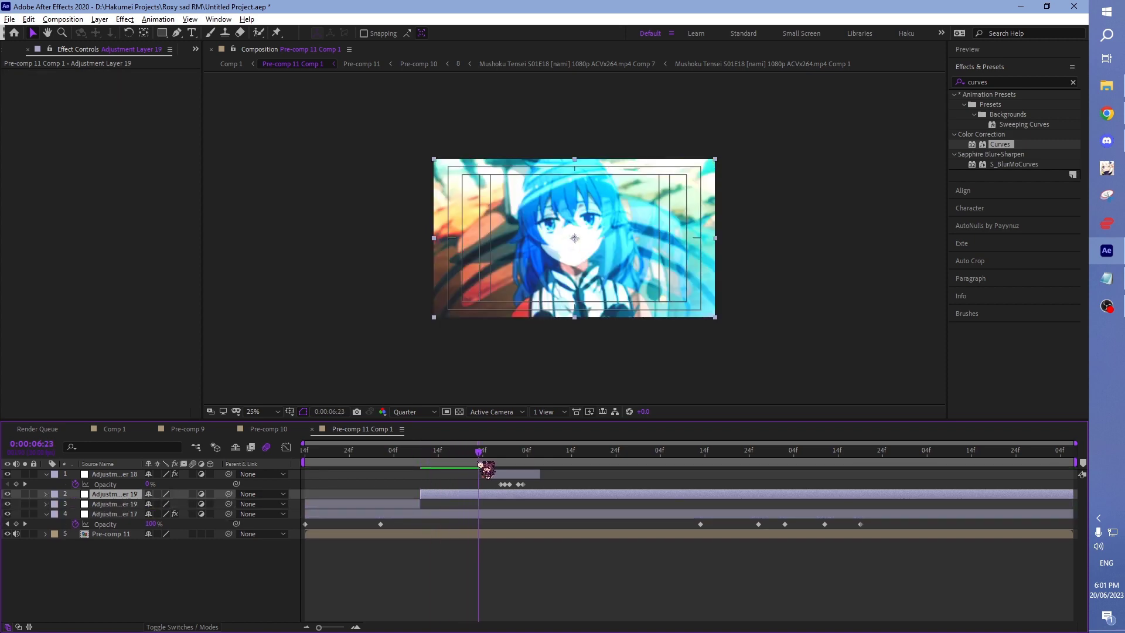
{"action": "key", "text": "ctrl+shift+d"}
{"action": "left_click", "coordinate": [419, 512]}
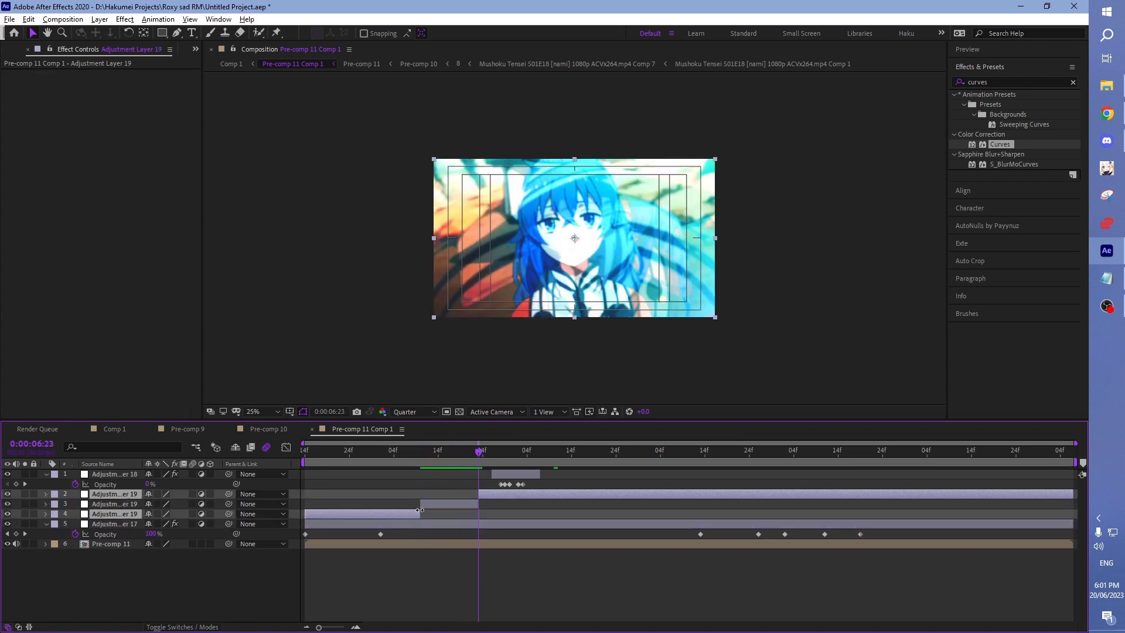
{"action": "key", "text": "Delete"}
Step: Paste a Looks effect onto the short Adjustment Layer 19
{"action": "left_click", "coordinate": [504, 474]}
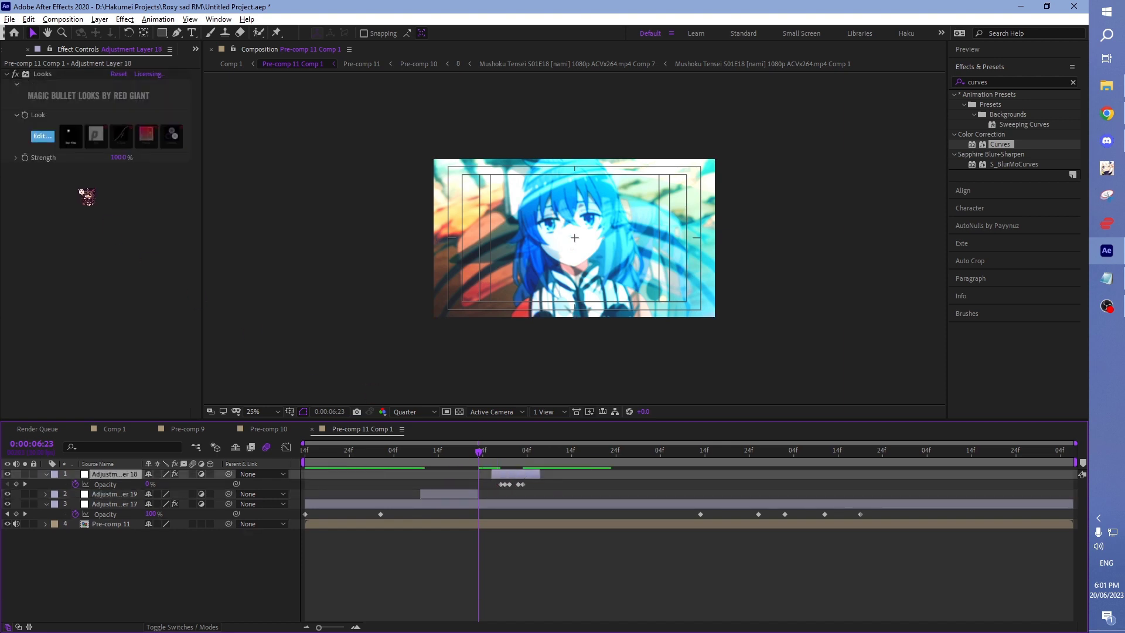
{"action": "left_click", "coordinate": [41, 77]}
{"action": "left_click_drag", "start_coordinate": [458, 453], "coordinate": [447, 453]}
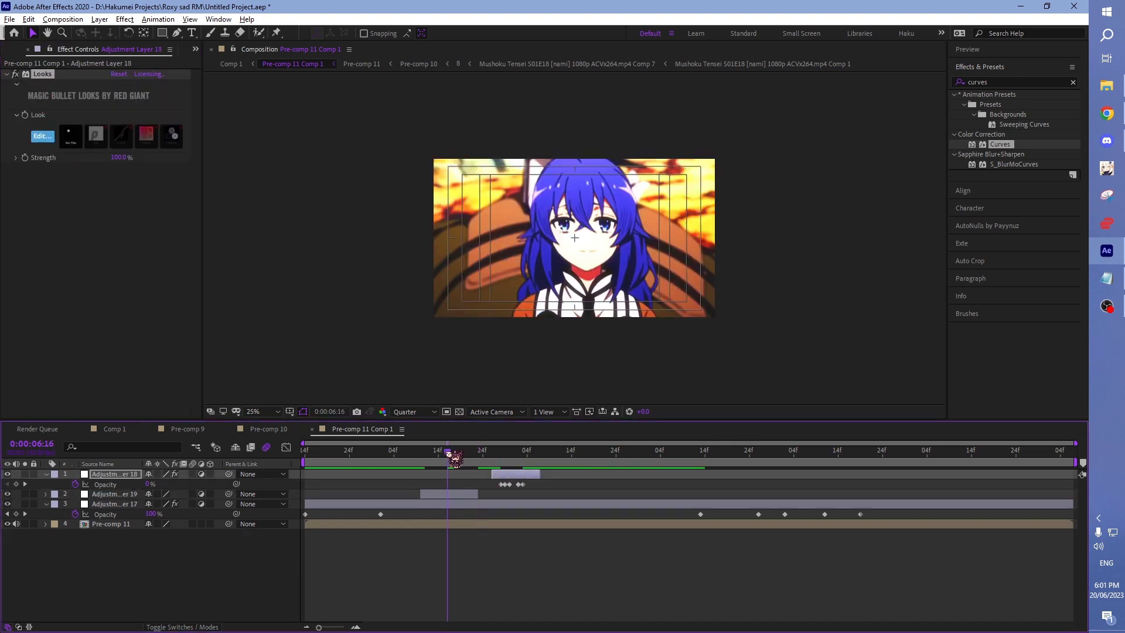
{"action": "left_click", "coordinate": [452, 495]}
{"action": "key", "text": "ctrl+v"}
Step: Add Haze/Flare to the cleared look with purple tint, higher Spillage and Softness, and 0% matte box
{"action": "left_click", "coordinate": [119, 74]}
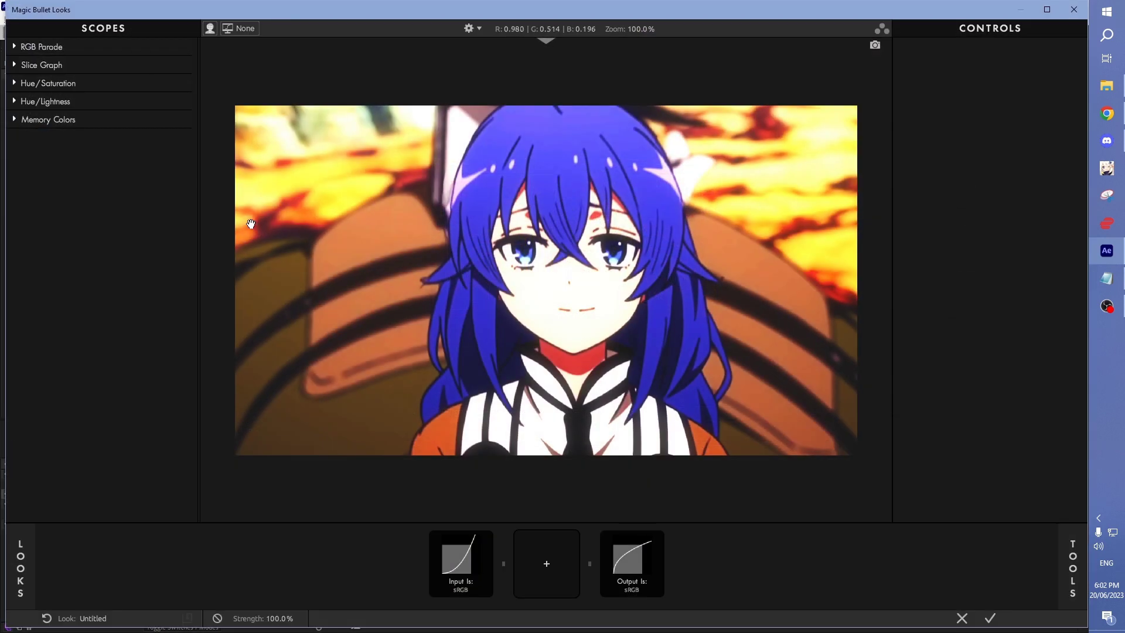
{"action": "mouse_move", "coordinate": [1076, 558]}
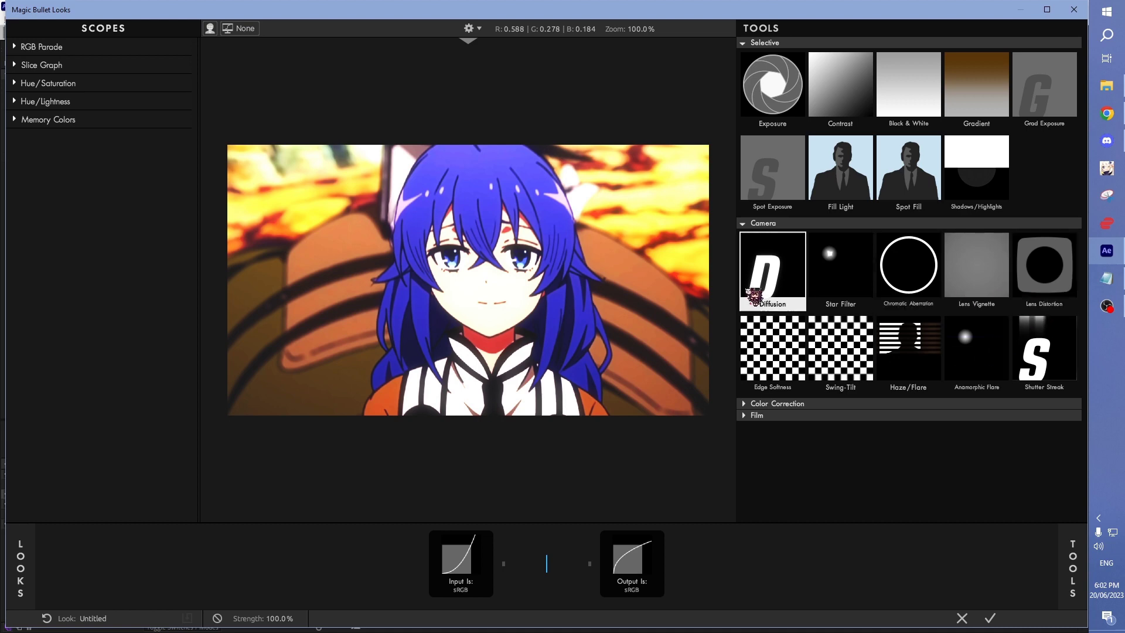
{"action": "double_click", "coordinate": [909, 351]}
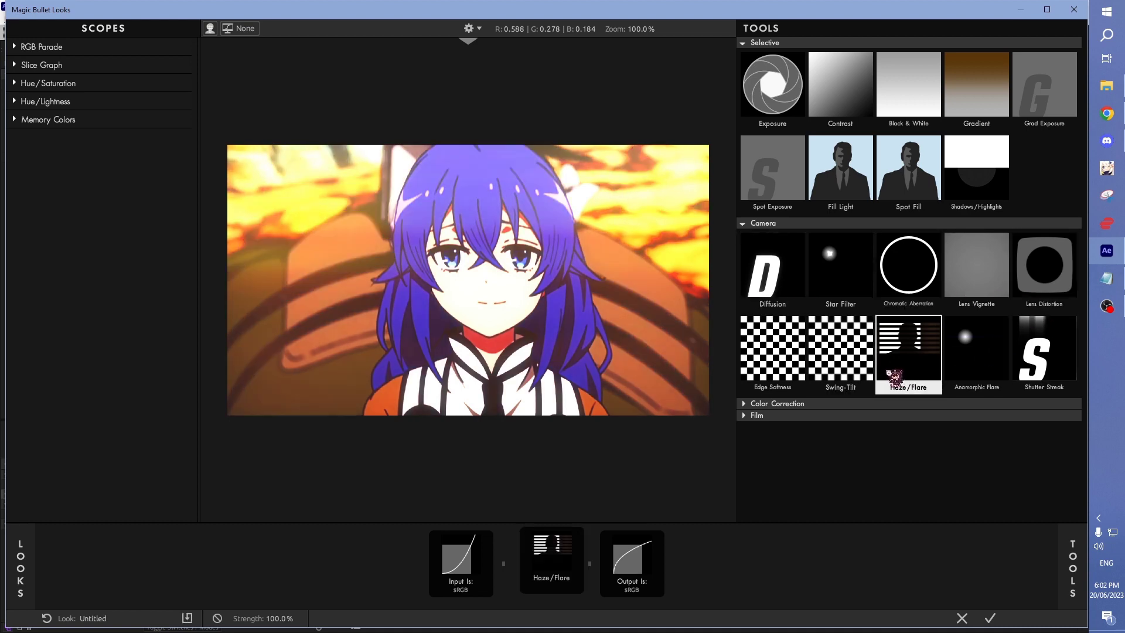
{"action": "mouse_move", "coordinate": [957, 212]}
{"action": "left_mouse_down"}
{"action": "mouse_move", "coordinate": [980, 226]}
{"action": "mouse_move", "coordinate": [976, 209]}
{"action": "mouse_move", "coordinate": [990, 224]}
{"action": "left_mouse_up"}
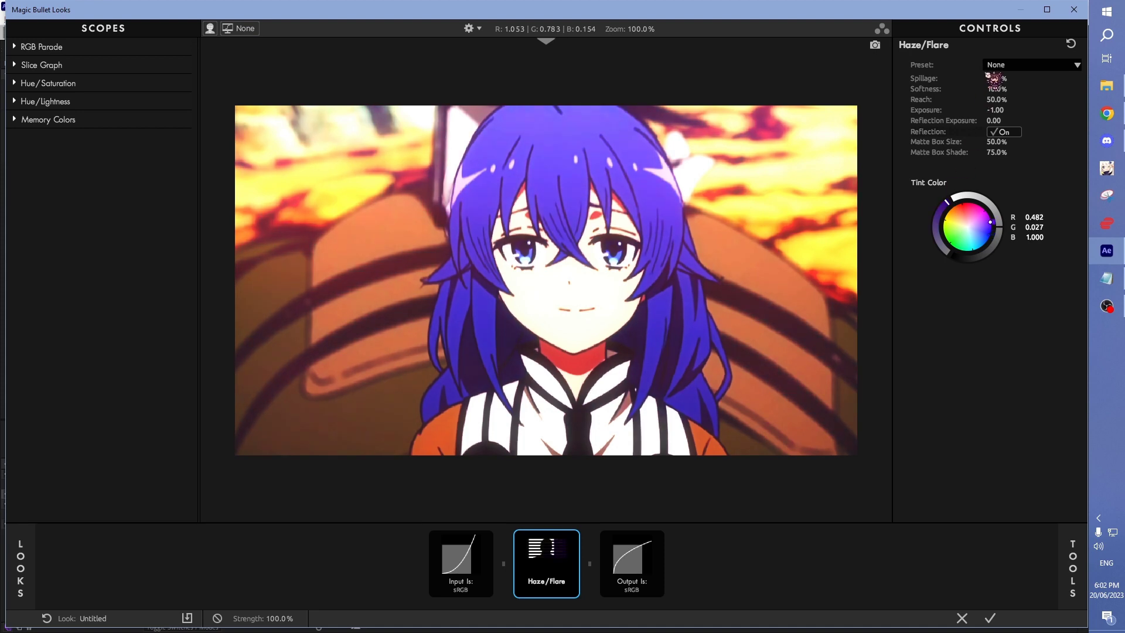
{"action": "left_click_drag", "start_coordinate": [995, 78], "coordinate": [1022, 78]}
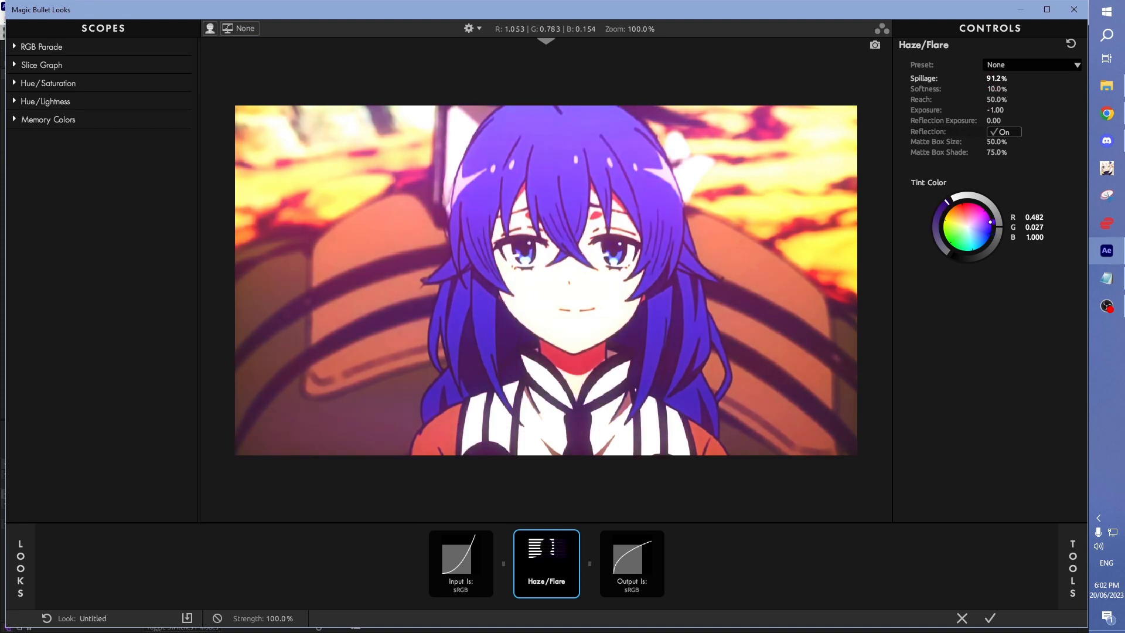
{"action": "mouse_move", "coordinate": [997, 88]}
{"action": "left_mouse_down"}
{"action": "mouse_move", "coordinate": [1014, 89]}
{"action": "mouse_move", "coordinate": [968, 99]}
{"action": "mouse_move", "coordinate": [1032, 99]}
{"action": "mouse_move", "coordinate": [979, 109]}
{"action": "mouse_move", "coordinate": [1014, 110]}
{"action": "left_mouse_up"}
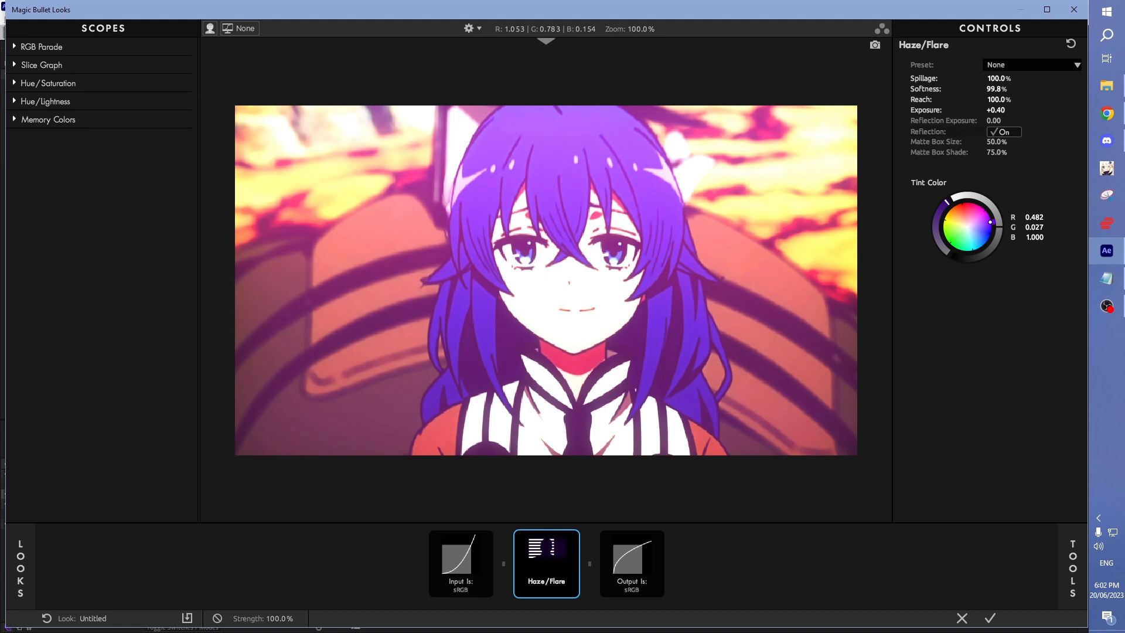
{"action": "left_click_drag", "start_coordinate": [991, 141], "coordinate": [1011, 142]}
{"action": "mouse_move", "coordinate": [995, 142]}
{"action": "left_mouse_down"}
{"action": "mouse_move", "coordinate": [1030, 170]}
{"action": "mouse_move", "coordinate": [1020, 153]}
{"action": "left_mouse_up"}
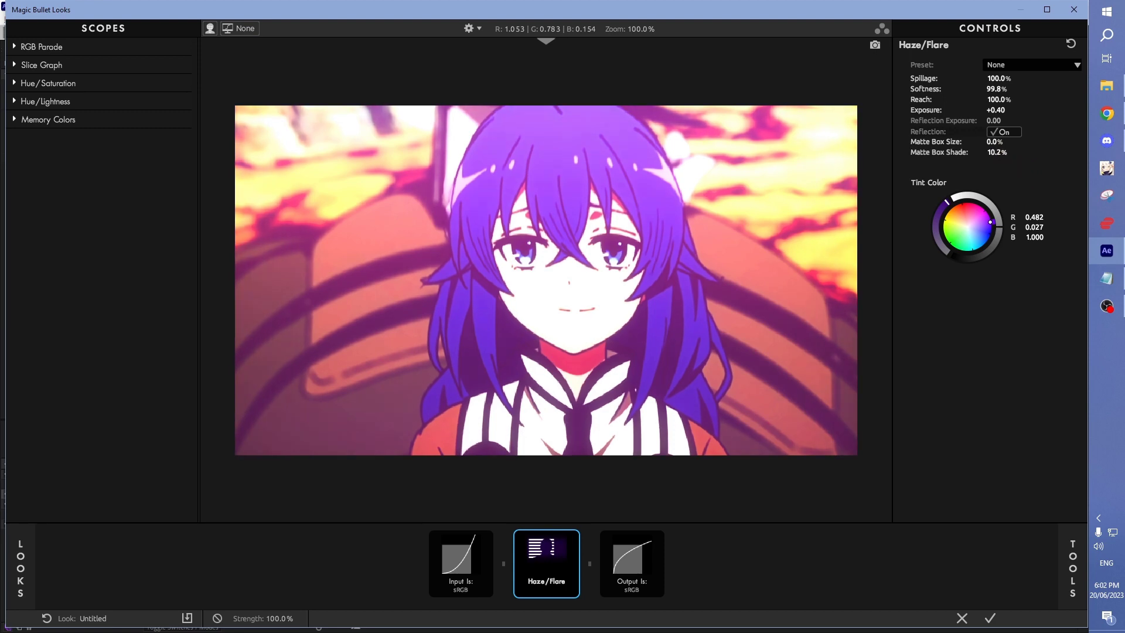
Step: Apply the look and preview the new purple haze from 0:00:06:09
{"action": "left_click", "coordinate": [989, 619]}
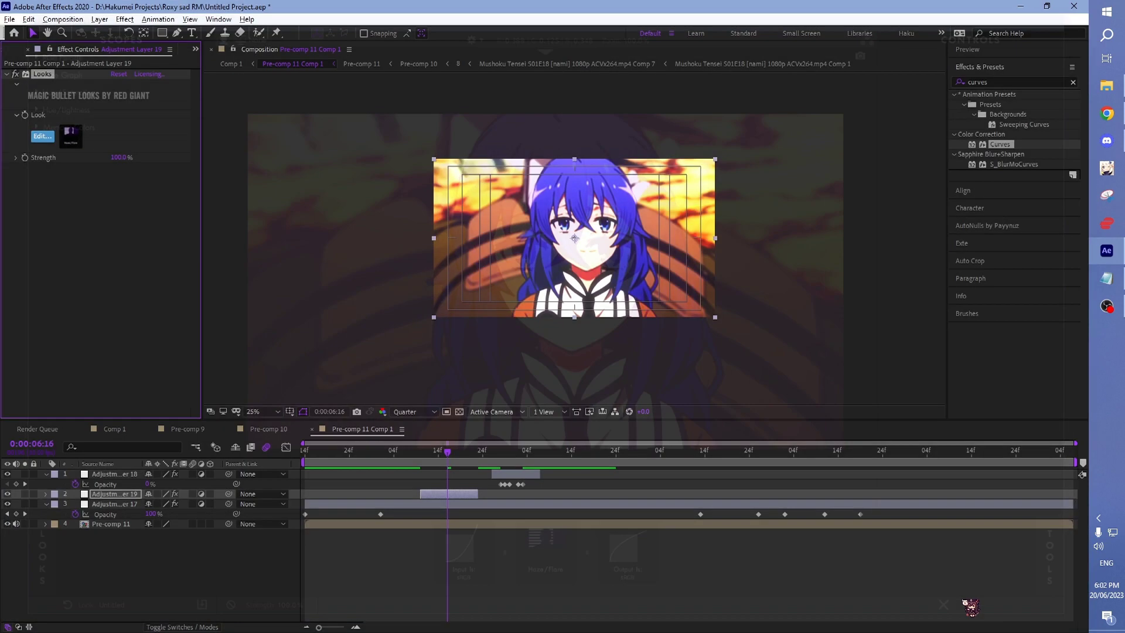
{"action": "left_click_drag", "start_coordinate": [458, 463], "coordinate": [418, 463]}
{"action": "key", "text": "space"}
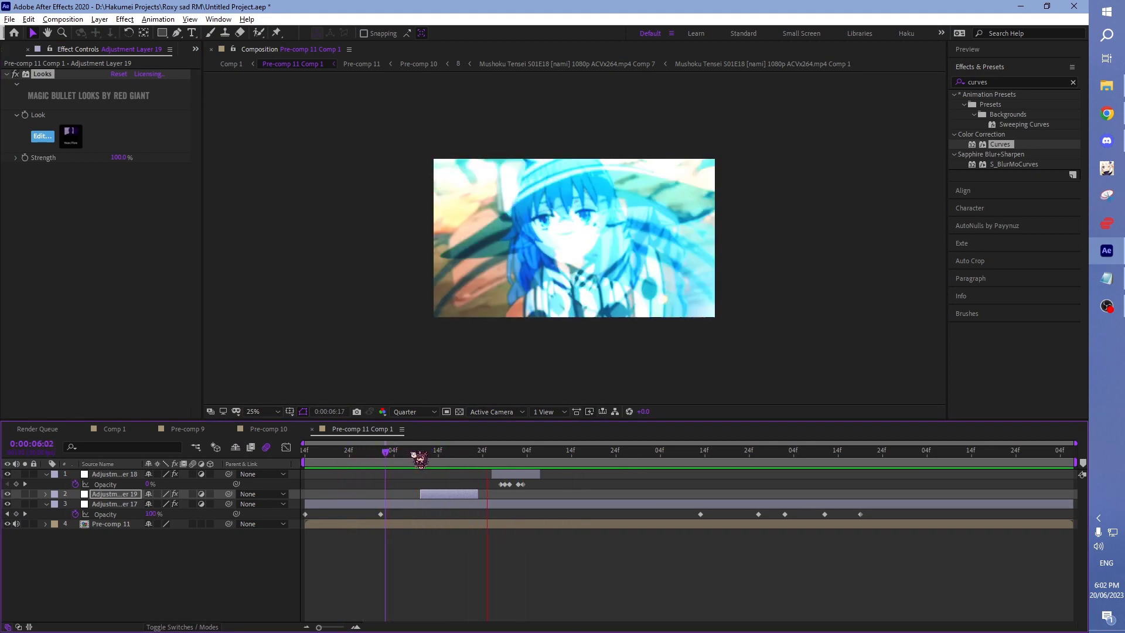
{"action": "key", "text": "space"}
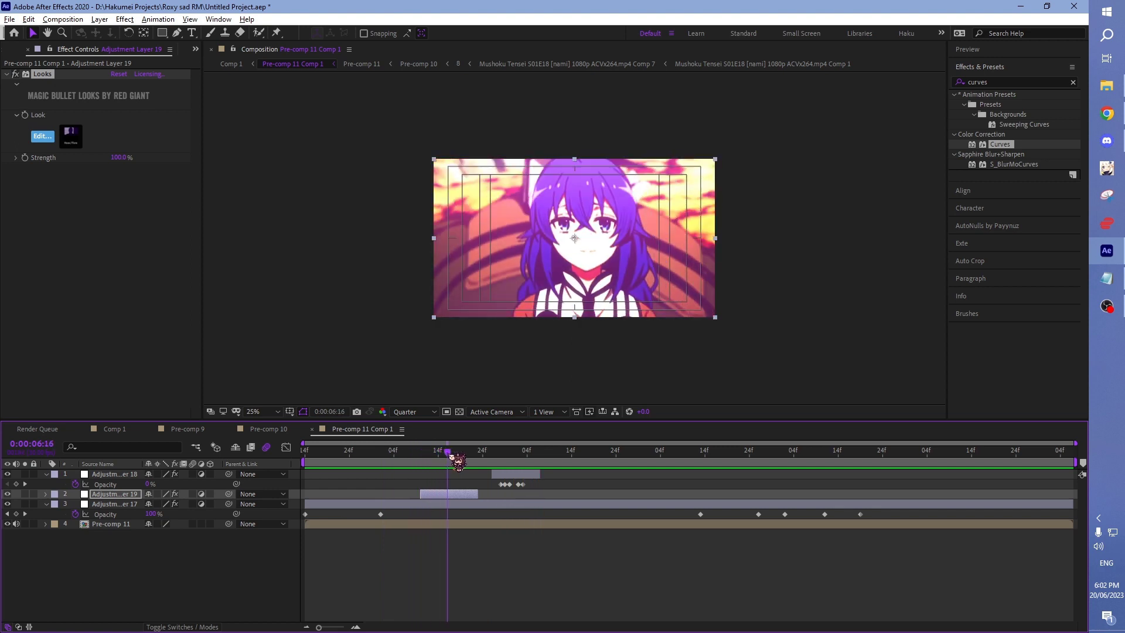
Step: Start Adjustment Layer 19's Opacity keyframes at 0:00:06:12 and drop the opacity to 0%
{"action": "left_click_drag", "start_coordinate": [438, 454], "coordinate": [475, 454]}
{"action": "key", "text": "t"}
{"action": "left_click", "coordinate": [75, 504]}
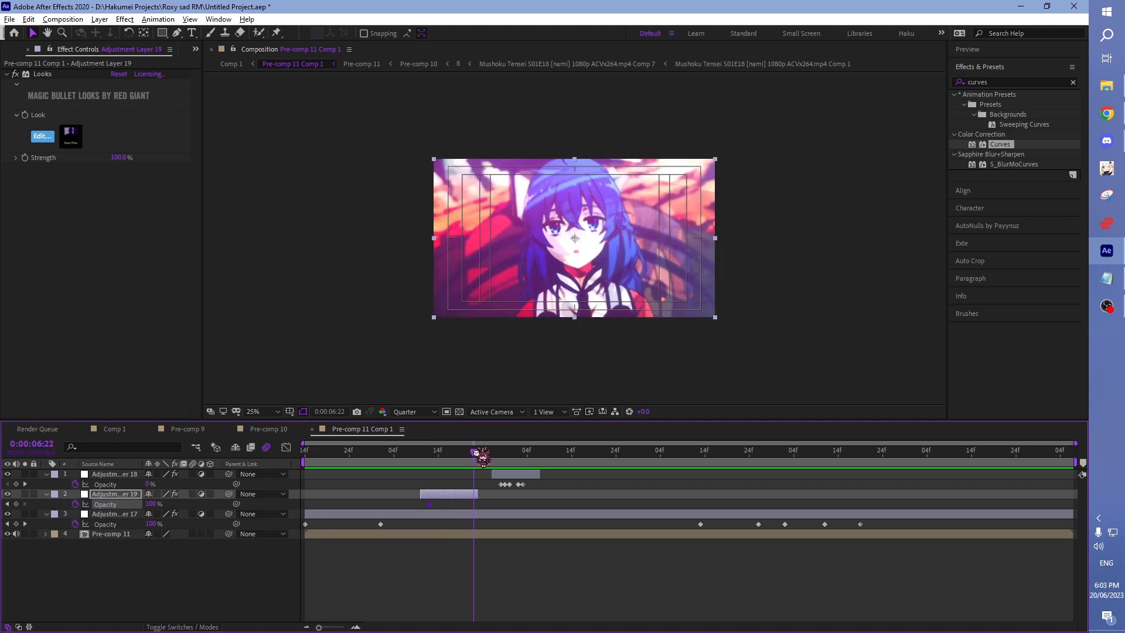
{"action": "mouse_move", "coordinate": [150, 504]}
{"action": "left_mouse_down"}
{"action": "mouse_move", "coordinate": [41, 503]}
{"action": "mouse_move", "coordinate": [167, 499]}
{"action": "left_mouse_up"}
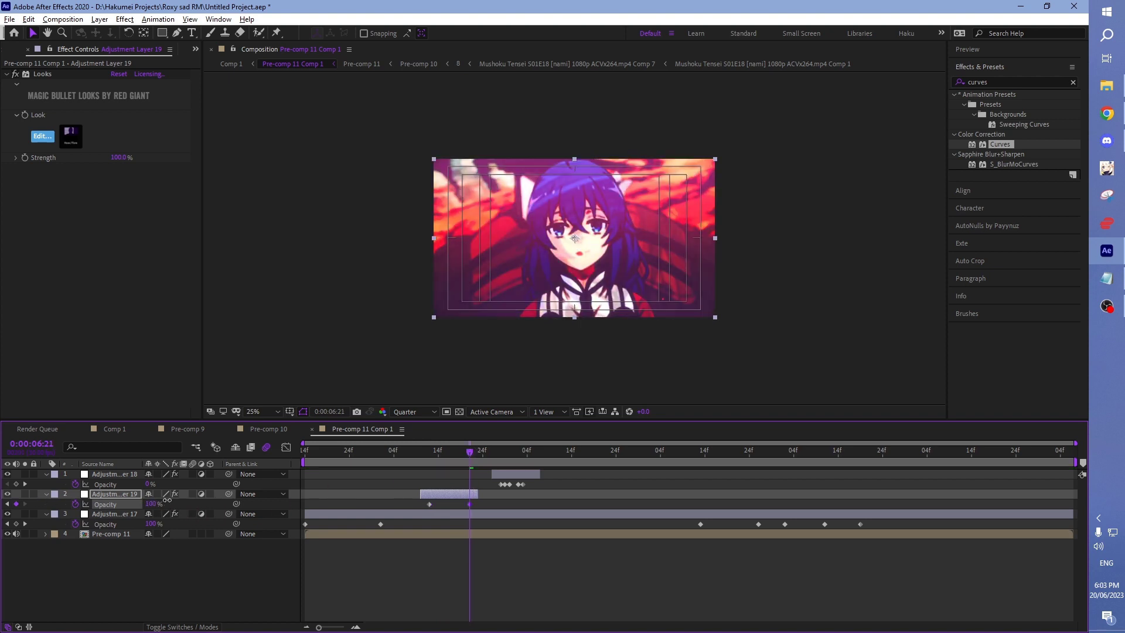
{"action": "left_click_drag", "start_coordinate": [166, 500], "coordinate": [102, 502]}
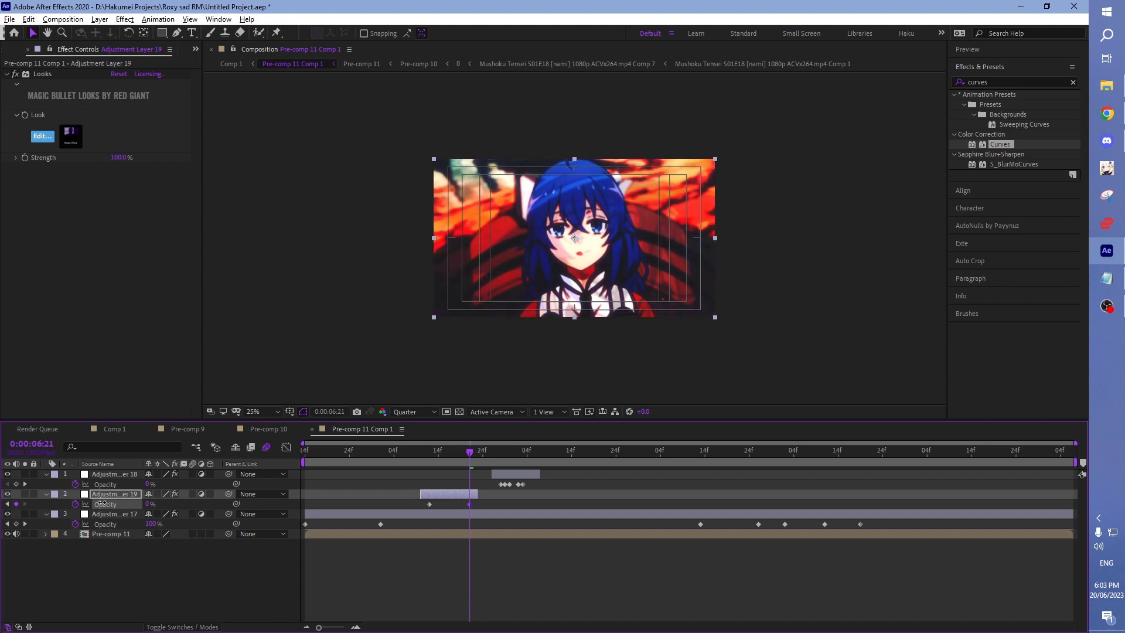
{"action": "left_click", "coordinate": [461, 452]}
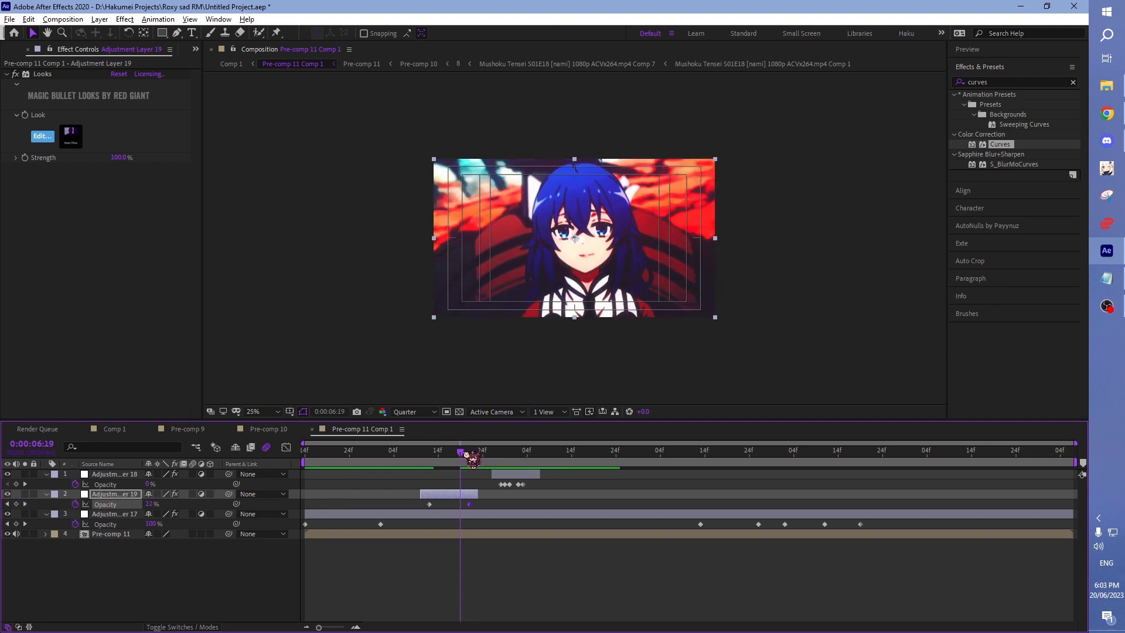
{"action": "left_click_drag", "start_coordinate": [466, 454], "coordinate": [460, 457]}
{"action": "left_click_drag", "start_coordinate": [475, 504], "coordinate": [457, 504]}
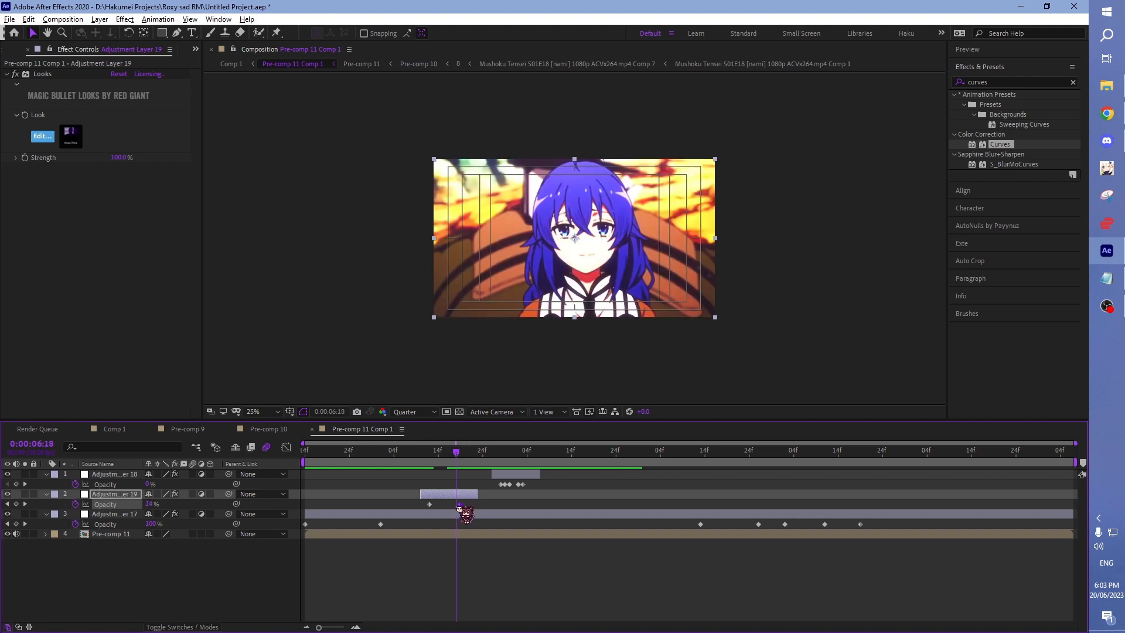
Step: Step frame by frame from 0:00:06:19, alternating Opacity keyframes between 100% and 0%
{"action": "key", "text": "Page_Down"}
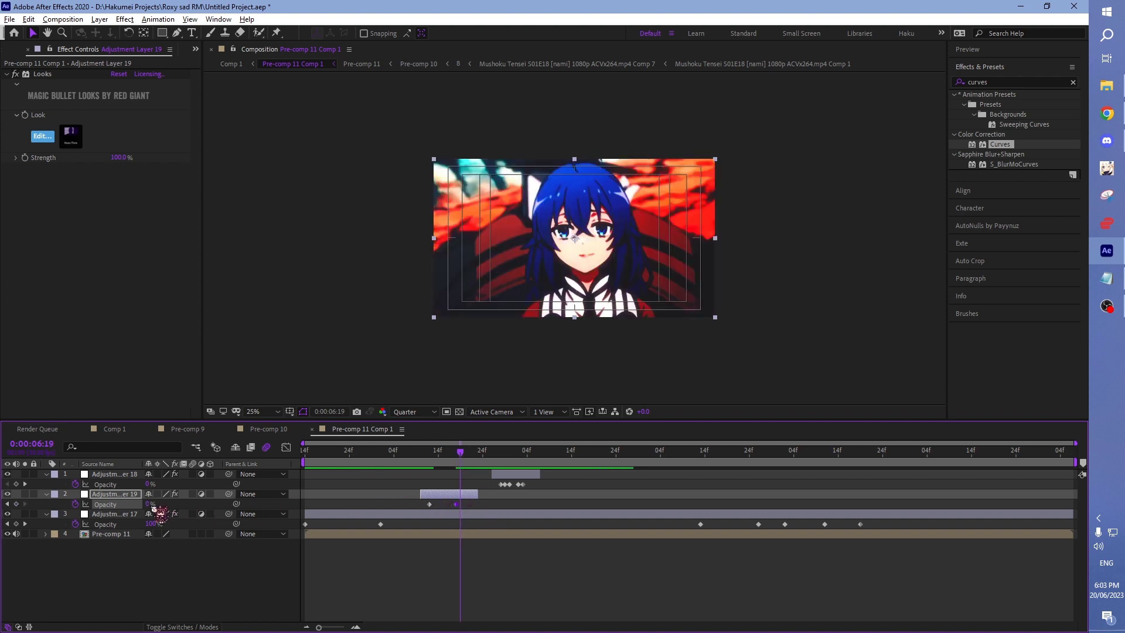
{"action": "left_click_drag", "start_coordinate": [151, 504], "coordinate": [377, 514]}
{"action": "key", "text": "Page_Down"}
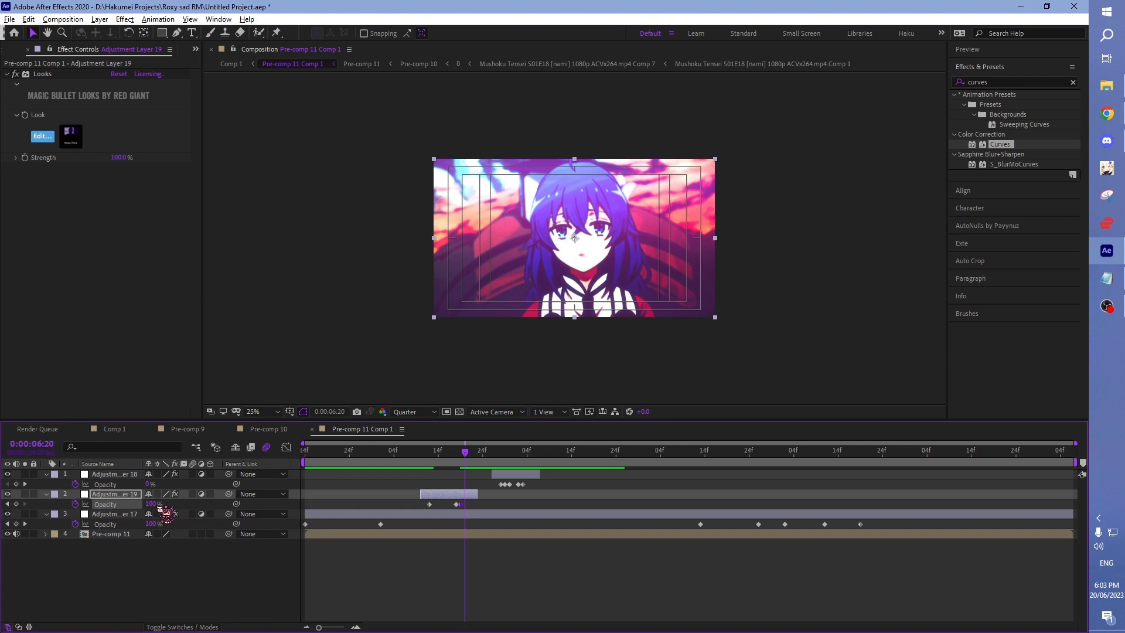
{"action": "left_click_drag", "start_coordinate": [160, 505], "coordinate": [10, 504]}
{"action": "key", "text": "Page_Down"}
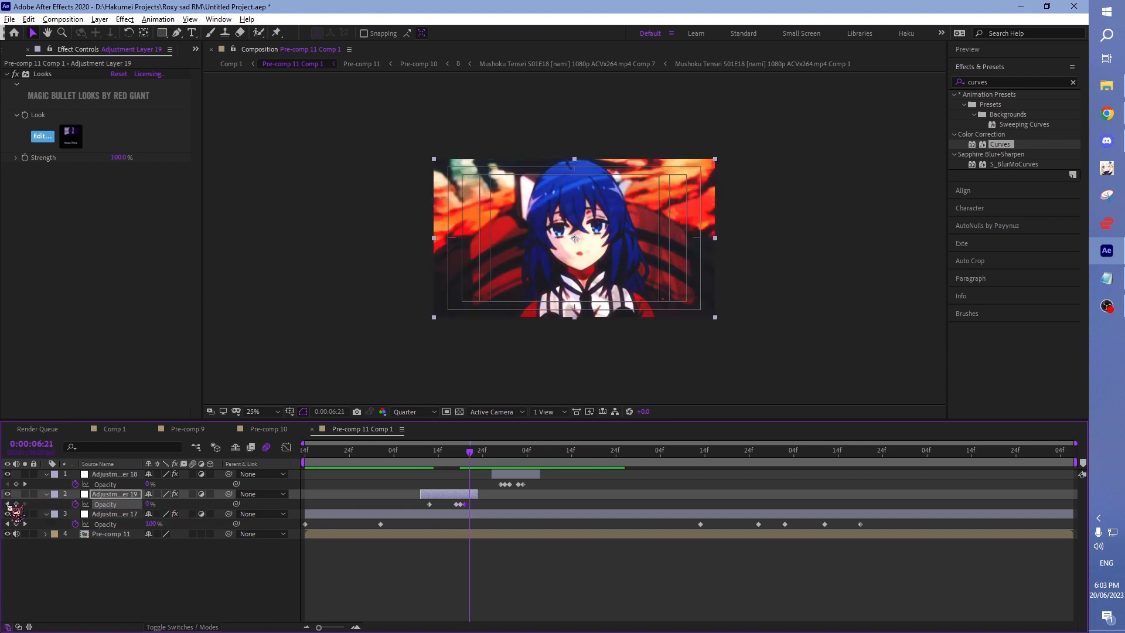
{"action": "key", "text": "Page_Down"}
{"action": "left_click_drag", "start_coordinate": [146, 505], "coordinate": [41, 502]}
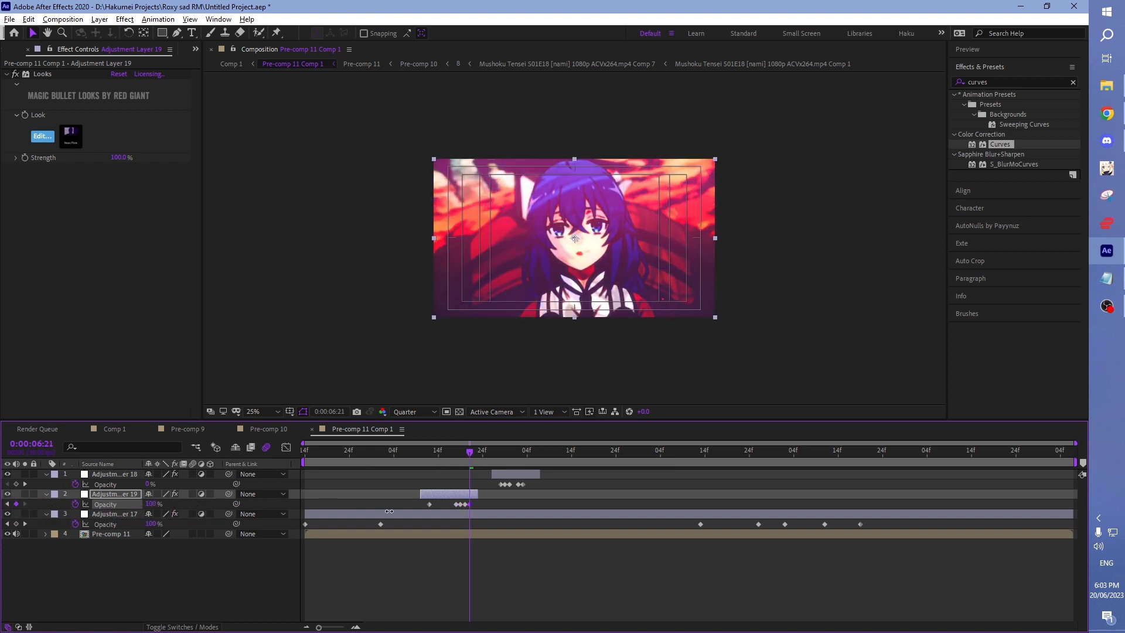
{"action": "key", "text": "space"}
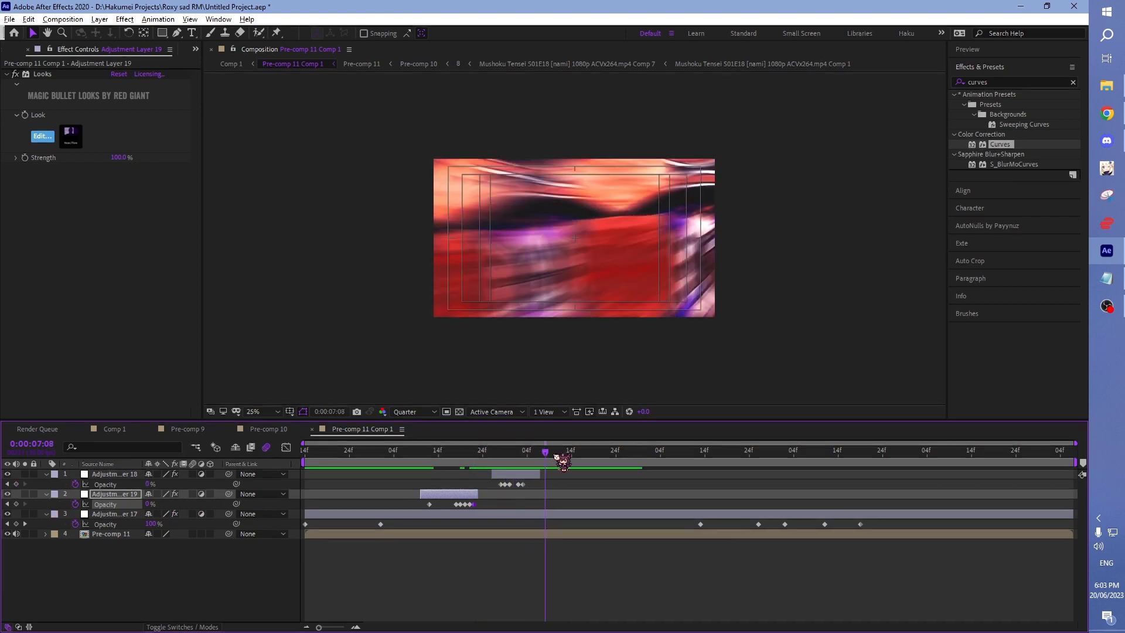
{"action": "left_click_drag", "start_coordinate": [501, 453], "coordinate": [316, 476]}
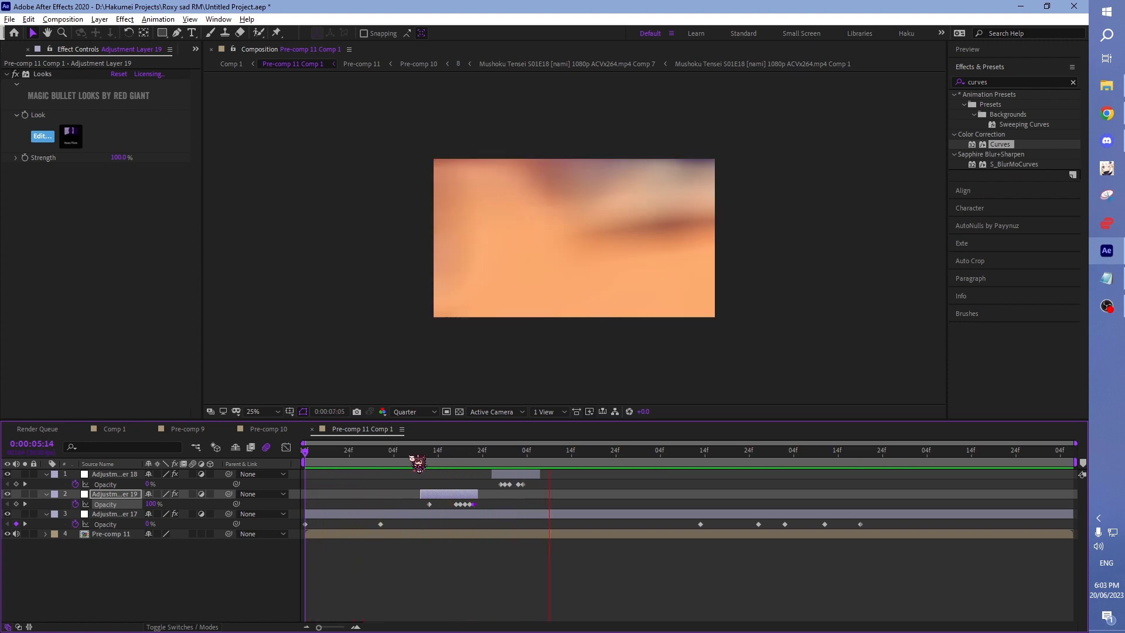
{"action": "left_click", "coordinate": [376, 454]}
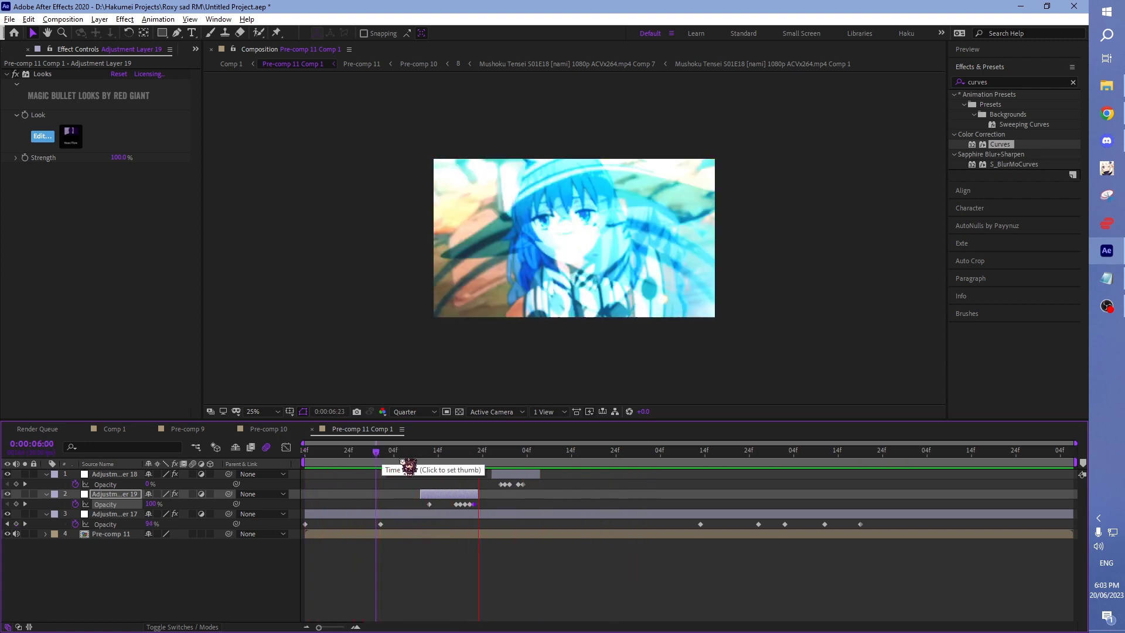
{"action": "left_click", "coordinate": [331, 454]}
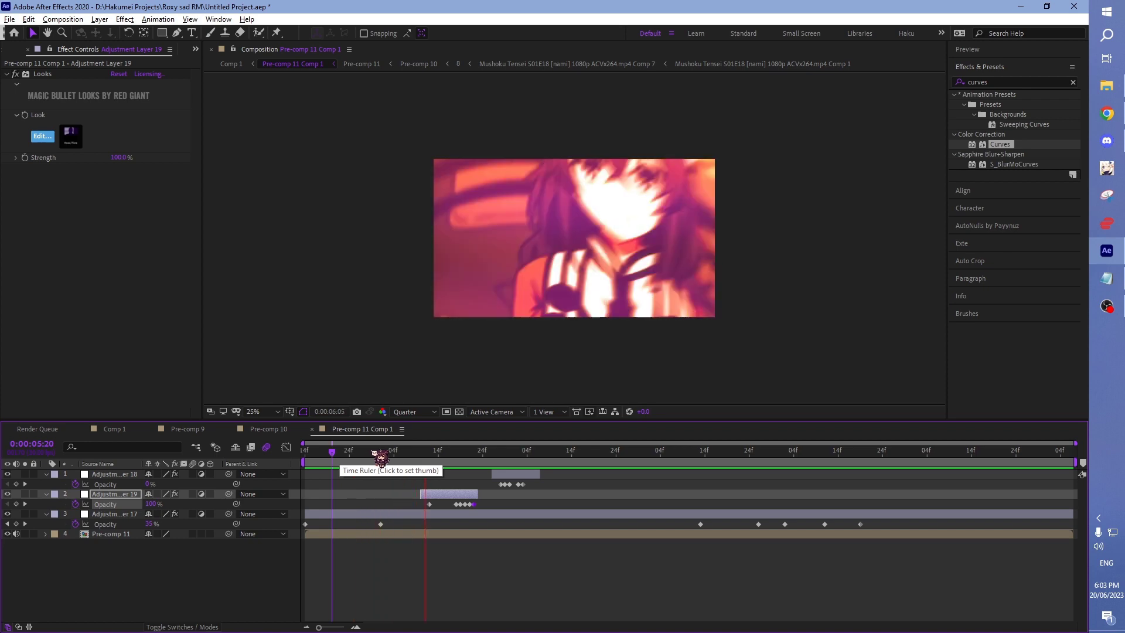
{"action": "left_click", "coordinate": [399, 456]}
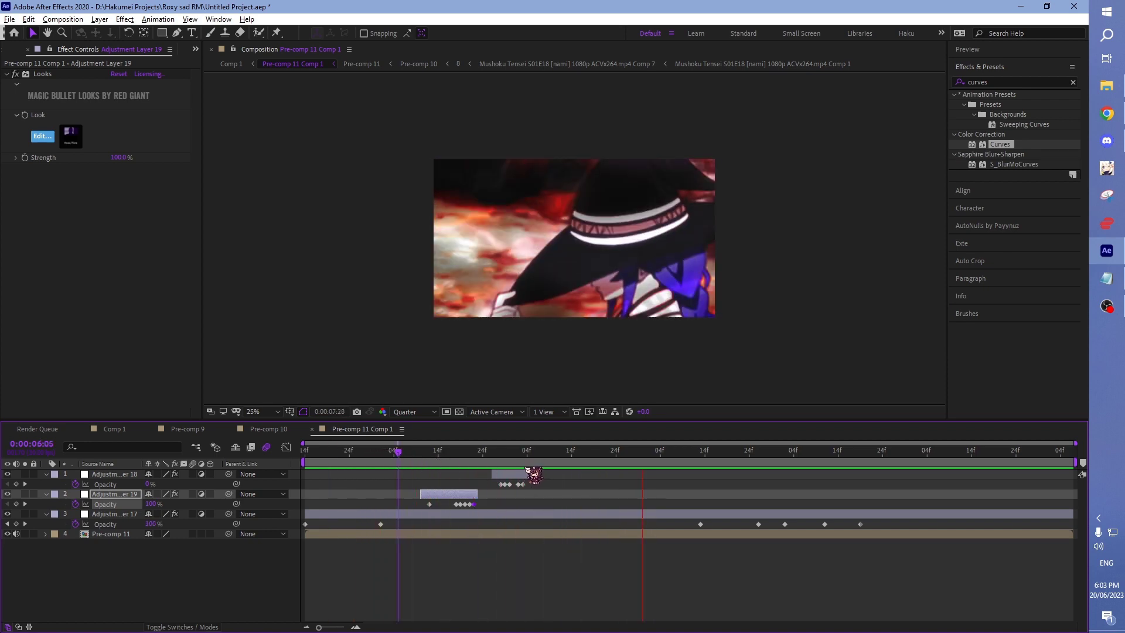
{"action": "left_click", "coordinate": [434, 454]}
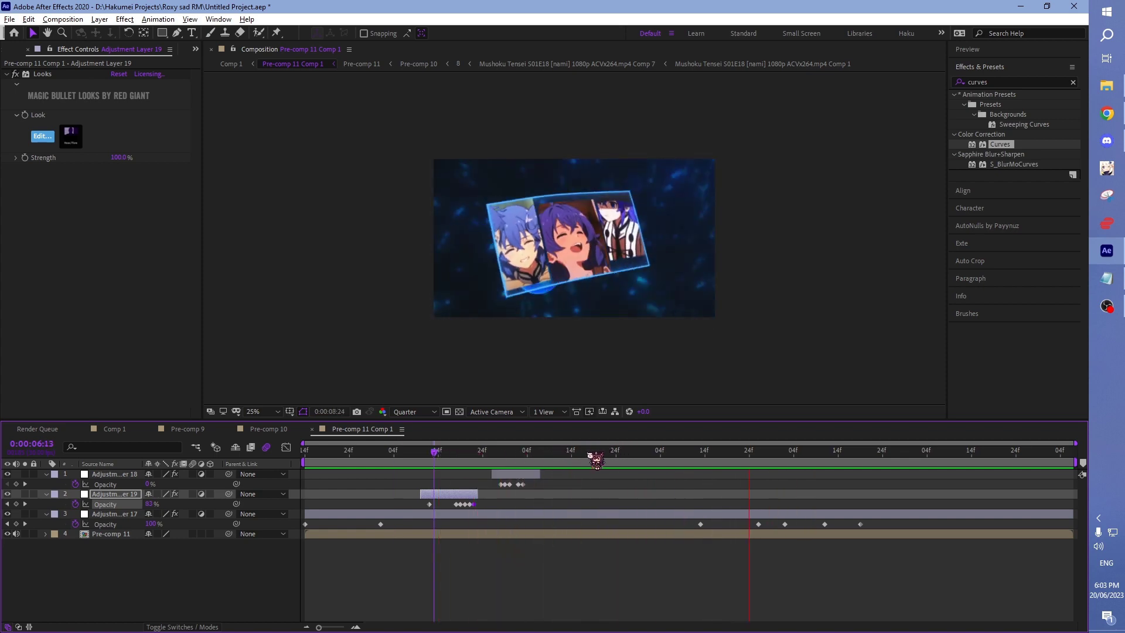
{"action": "left_click_drag", "start_coordinate": [590, 456], "coordinate": [585, 457]}
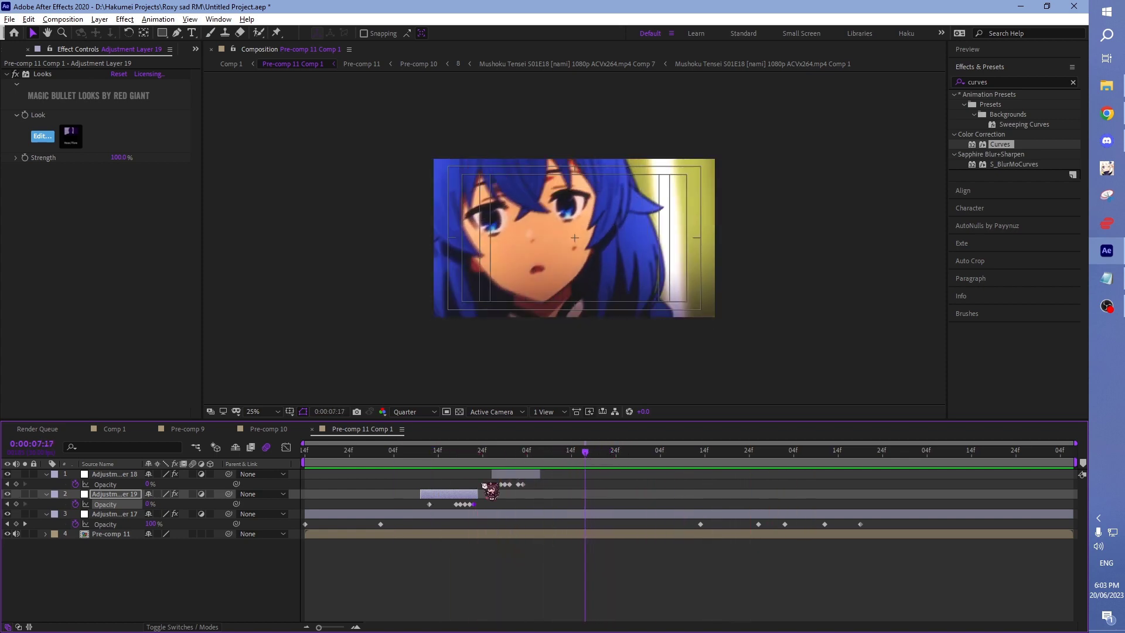
Step: Duplicate Adjustment Layer 19 to the top and slide the copy's Opacity keyframes to the playhead
{"action": "key", "text": "ctrl+d"}
{"action": "key", "text": "ctrl+bracketright"}
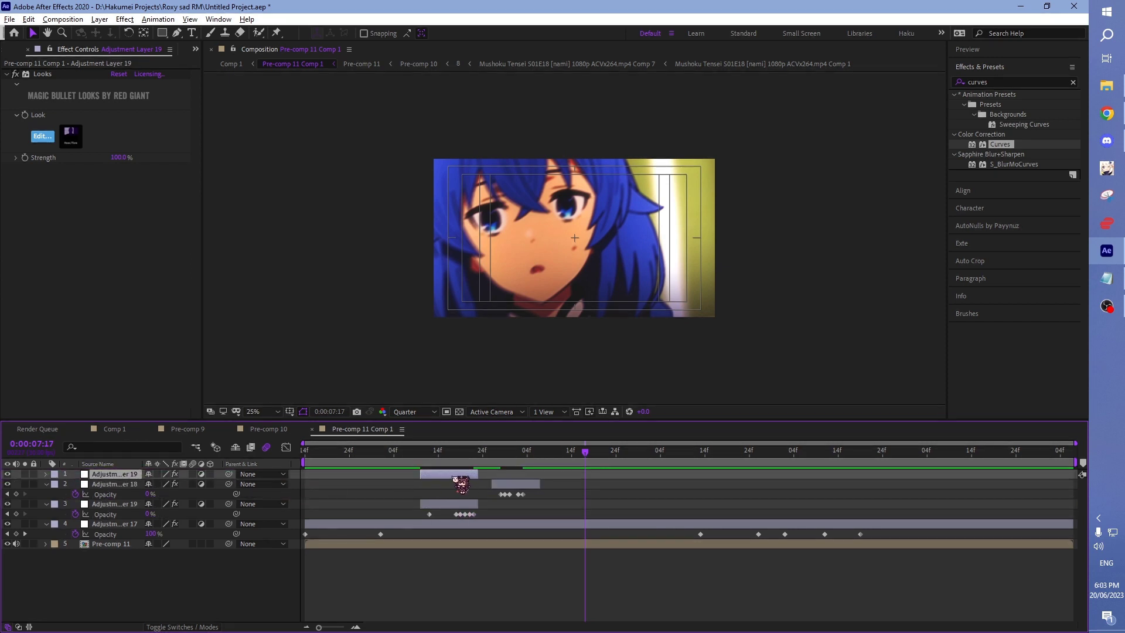
{"action": "key", "text": "t"}
{"action": "mouse_move", "coordinate": [457, 476]}
{"action": "left_mouse_down"}
{"action": "mouse_move", "coordinate": [617, 476]}
{"action": "mouse_move", "coordinate": [607, 494]}
{"action": "left_mouse_up"}
{"action": "mouse_move", "coordinate": [586, 455]}
{"action": "left_mouse_down"}
{"action": "mouse_move", "coordinate": [667, 476]}
{"action": "mouse_move", "coordinate": [650, 464]}
{"action": "mouse_move", "coordinate": [703, 469]}
{"action": "mouse_move", "coordinate": [567, 469]}
{"action": "left_mouse_up"}
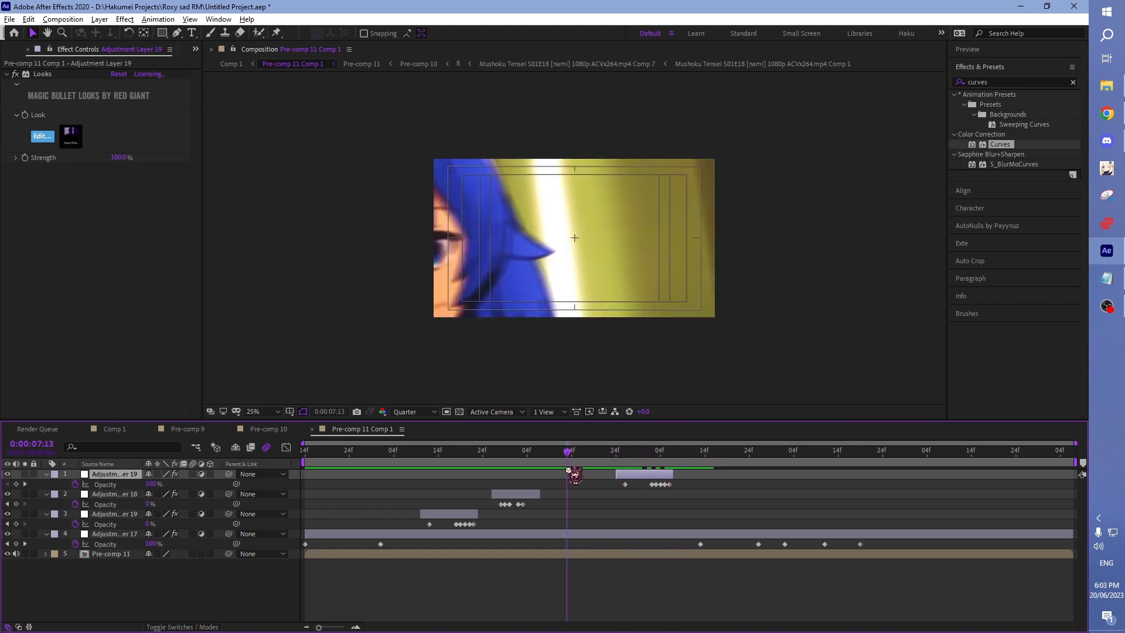
Step: Compare both flashes by previewing from 0:00:06:11, ending around 0:00:08:13
{"action": "left_click", "coordinate": [369, 453]}
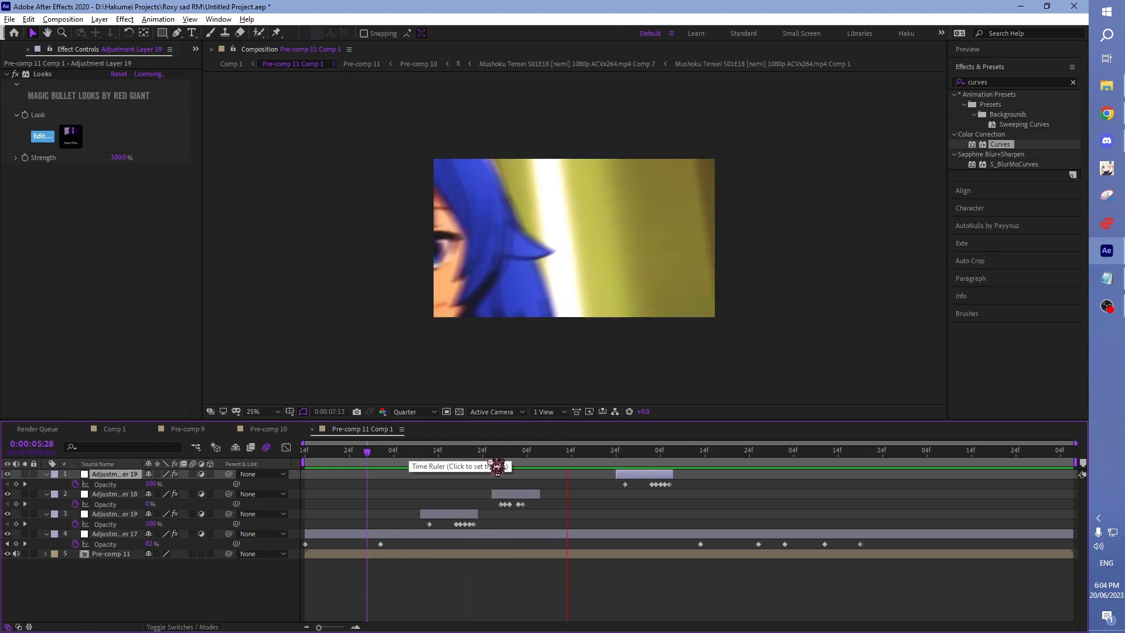
{"action": "left_click", "coordinate": [595, 457]}
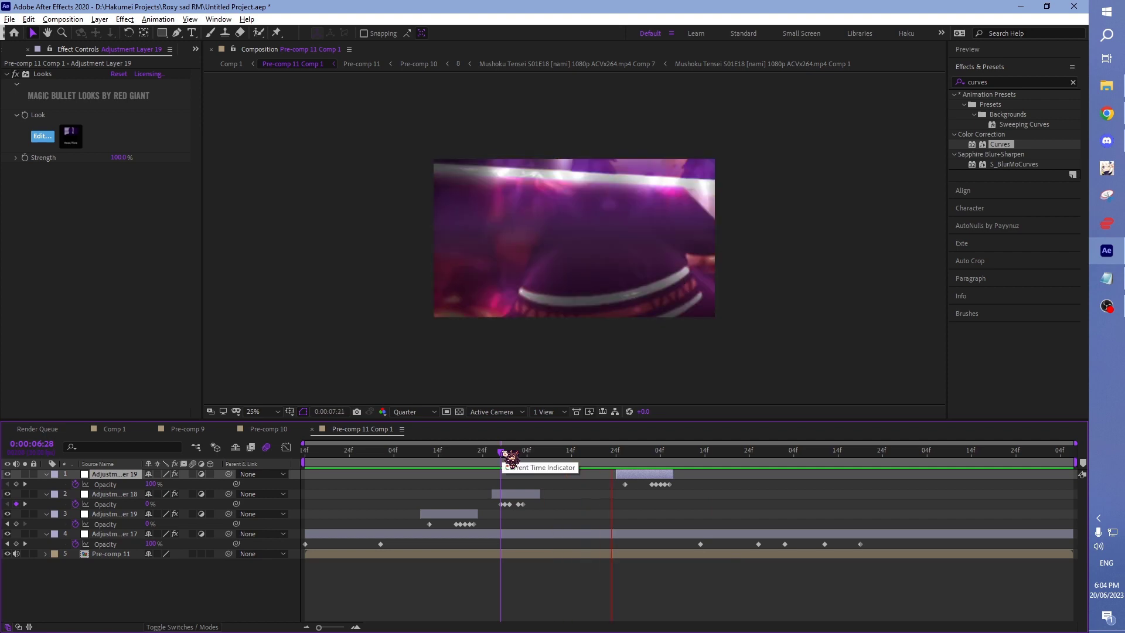
{"action": "left_click_drag", "start_coordinate": [503, 453], "coordinate": [428, 453]}
{"action": "key", "text": "space"}
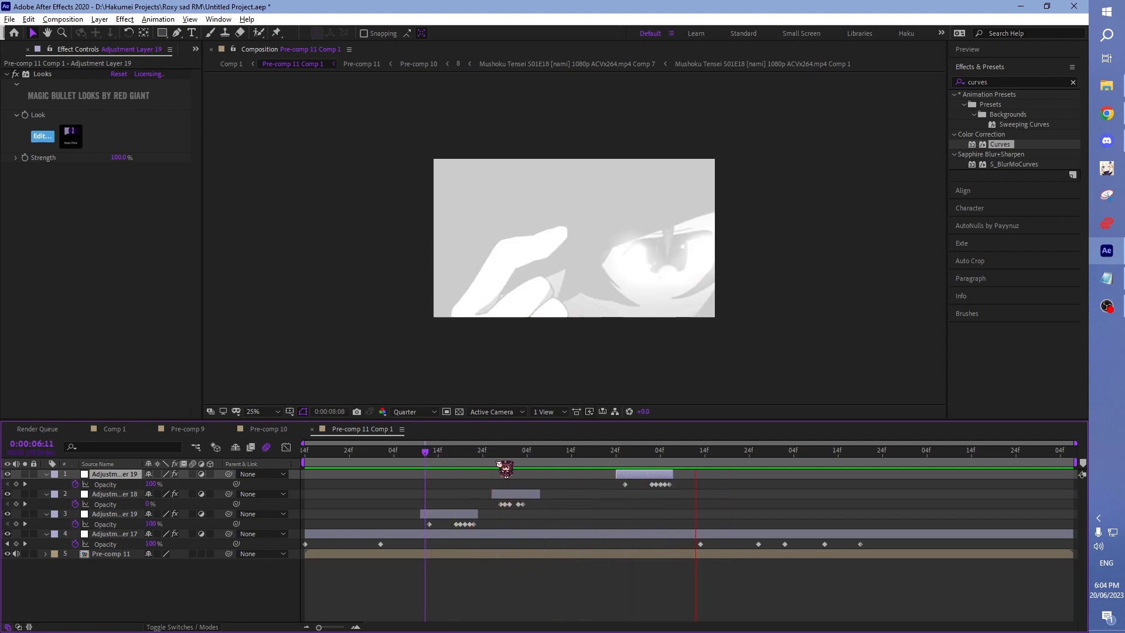
{"action": "left_click_drag", "start_coordinate": [702, 462], "coordinate": [709, 467]}
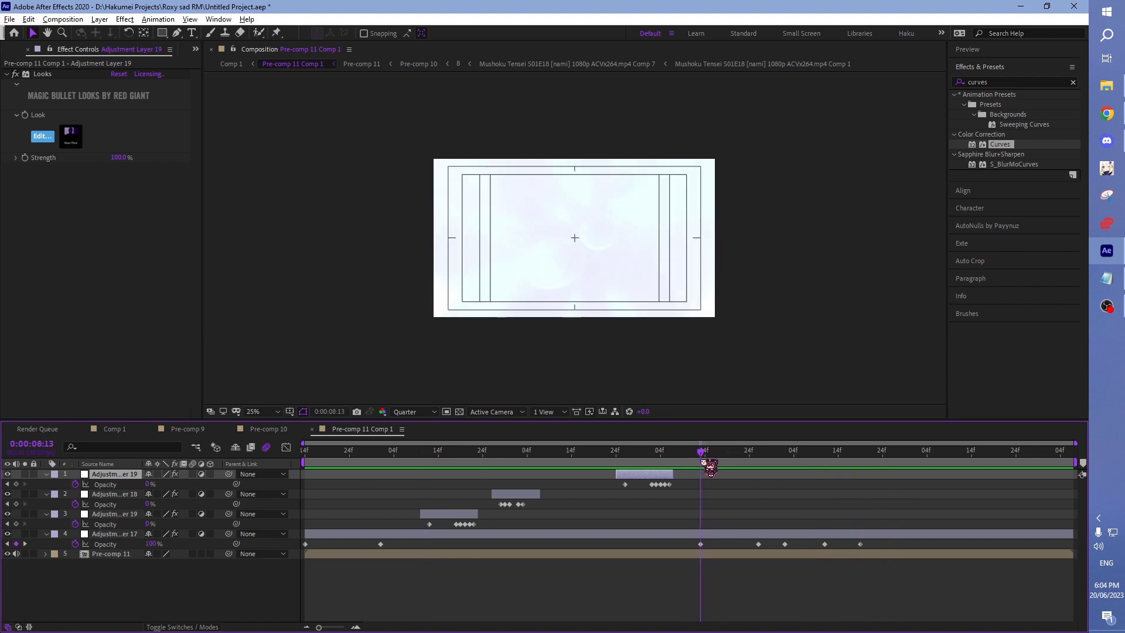
Step: Create a new adjustment layer trimmed to span 0:00:08:13 to 0:00:09:01
{"action": "left_click", "coordinate": [713, 534]}
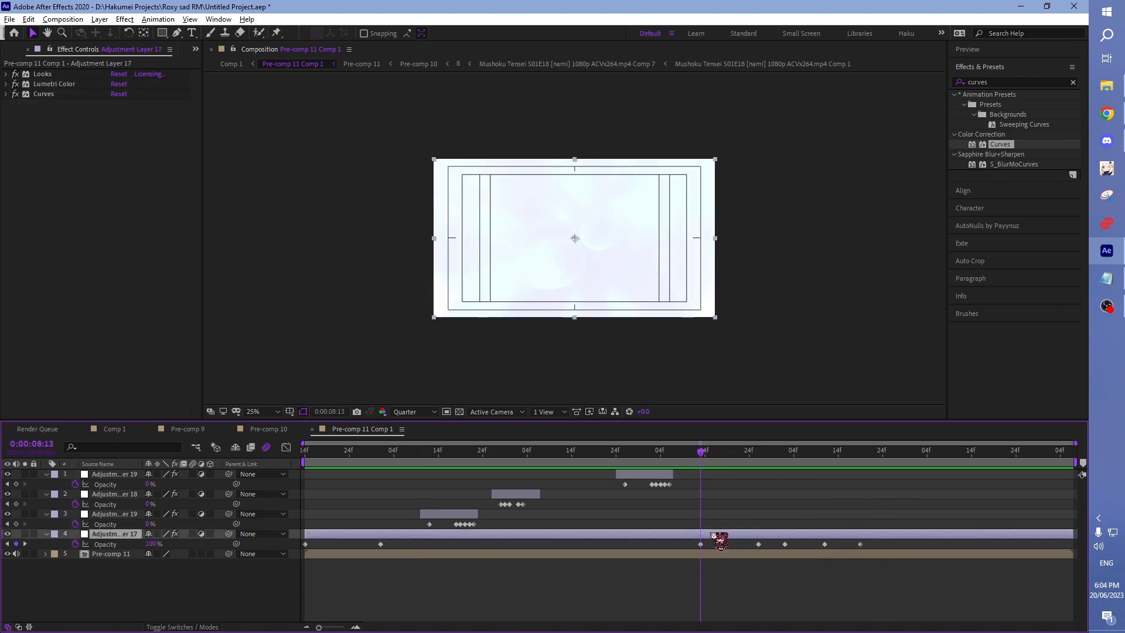
{"action": "key", "text": "ctrl+alt+y"}
{"action": "key", "text": "ctrl+shift+d"}
{"action": "key", "text": "space"}
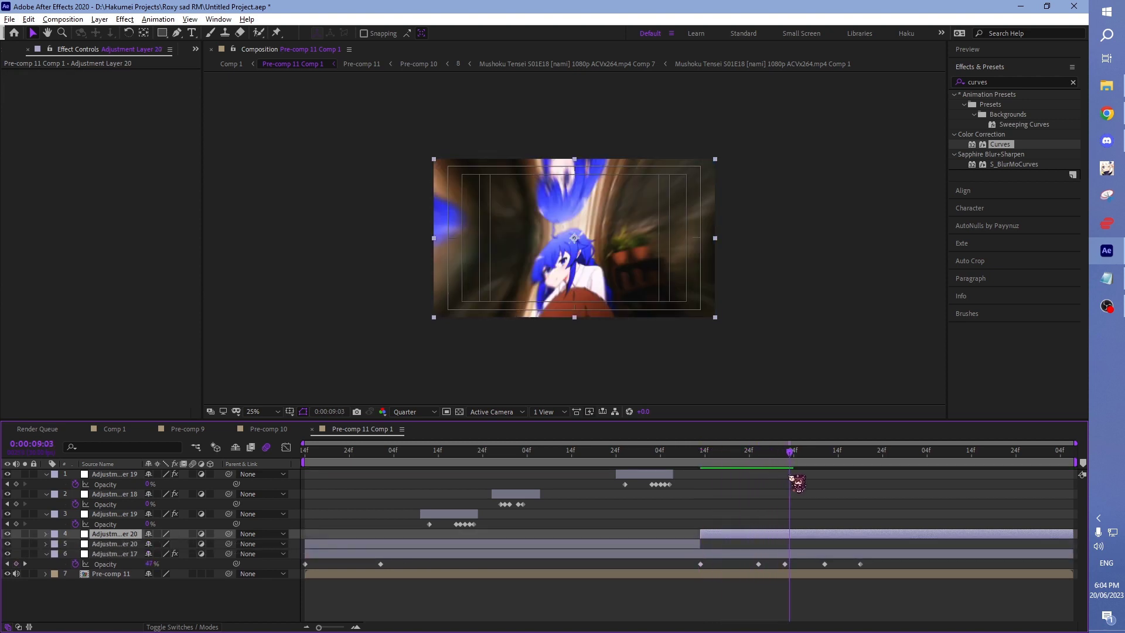
{"action": "key", "text": "space"}
{"action": "key", "text": "ctrl+shift+d"}
{"action": "left_click", "coordinate": [697, 553], "text": "ctrl"}
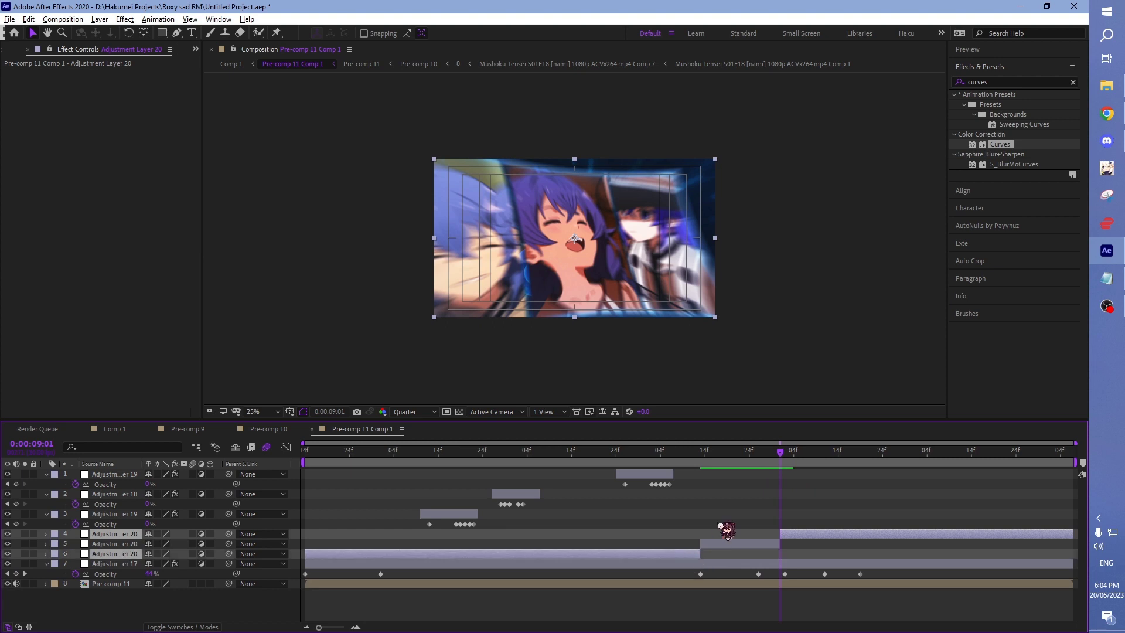
{"action": "key", "text": "Delete"}
{"action": "left_click", "coordinate": [727, 460]}
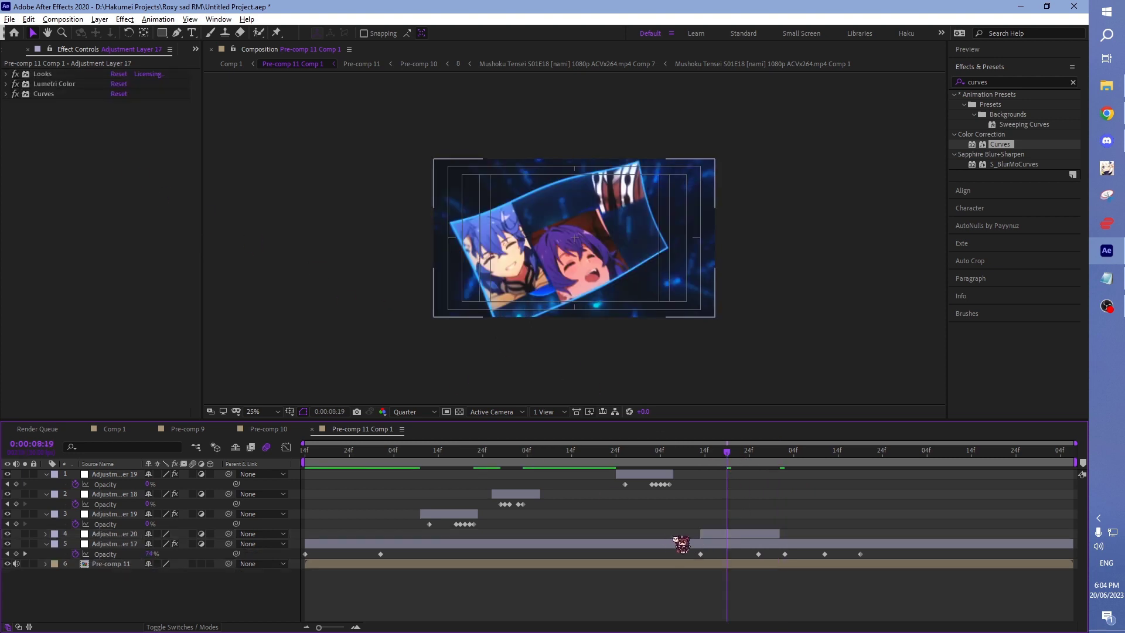
Step: Copy Adjustment Layer 17's Curves effect and paste it onto the new layer
{"action": "left_click", "coordinate": [44, 93]}
{"action": "key", "text": "ctrl+c"}
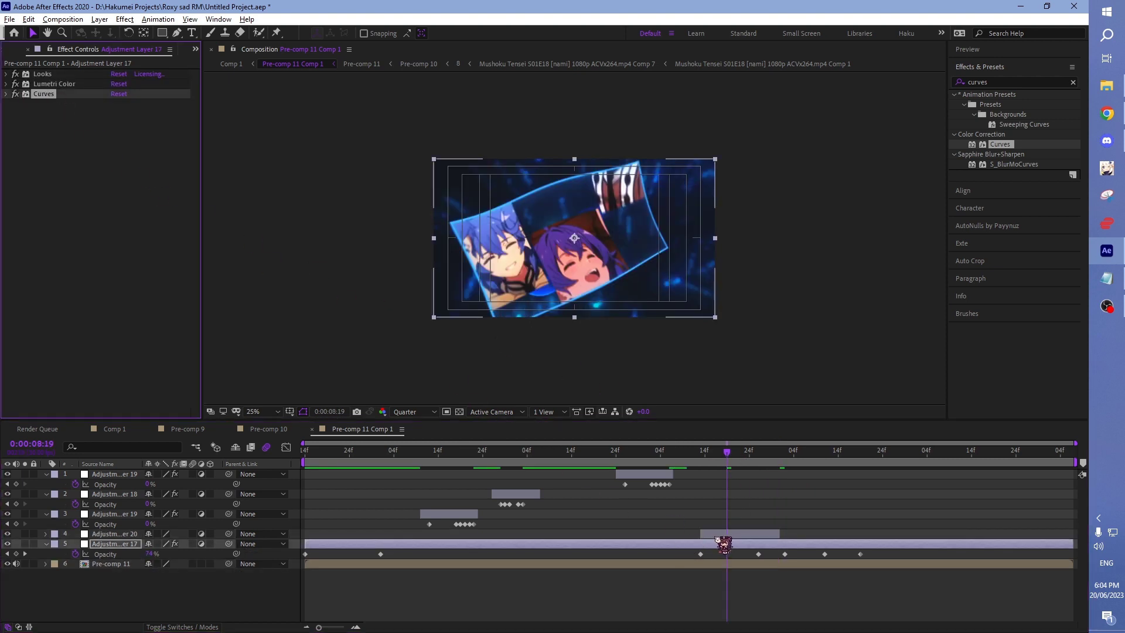
{"action": "left_click", "coordinate": [721, 535]}
{"action": "key", "text": "ctrl+v"}
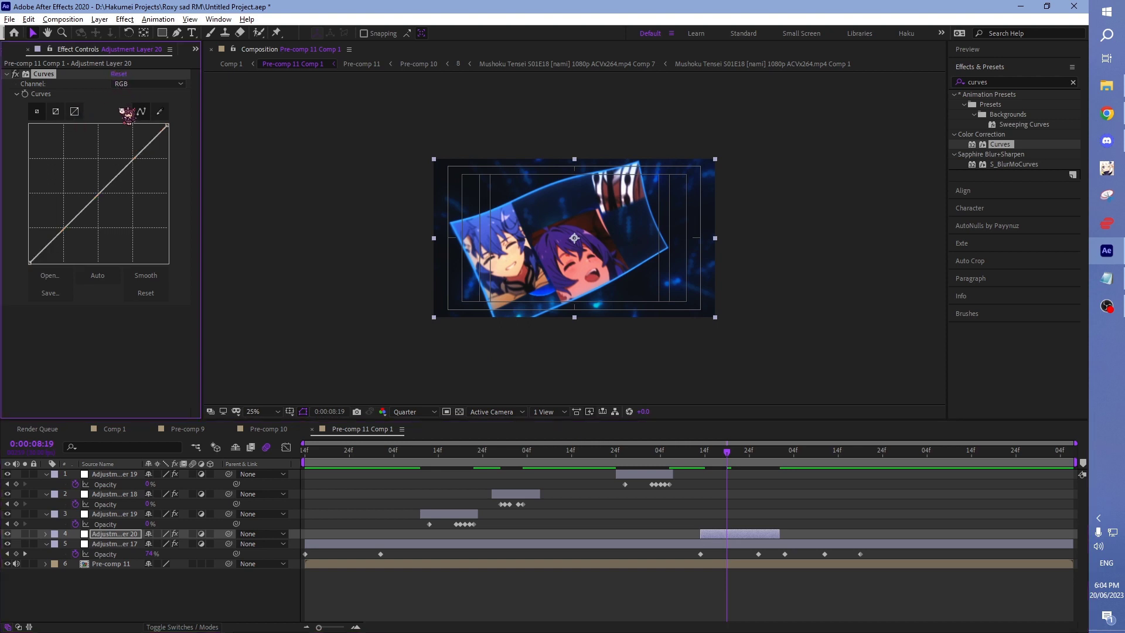
Step: Deepen the RGB S-curve for more contrast and preview around 0:00:08:05
{"action": "mouse_move", "coordinate": [109, 194]}
{"action": "left_mouse_down"}
{"action": "mouse_move", "coordinate": [115, 207]}
{"action": "mouse_move", "coordinate": [97, 195]}
{"action": "mouse_move", "coordinate": [83, 225]}
{"action": "left_mouse_up"}
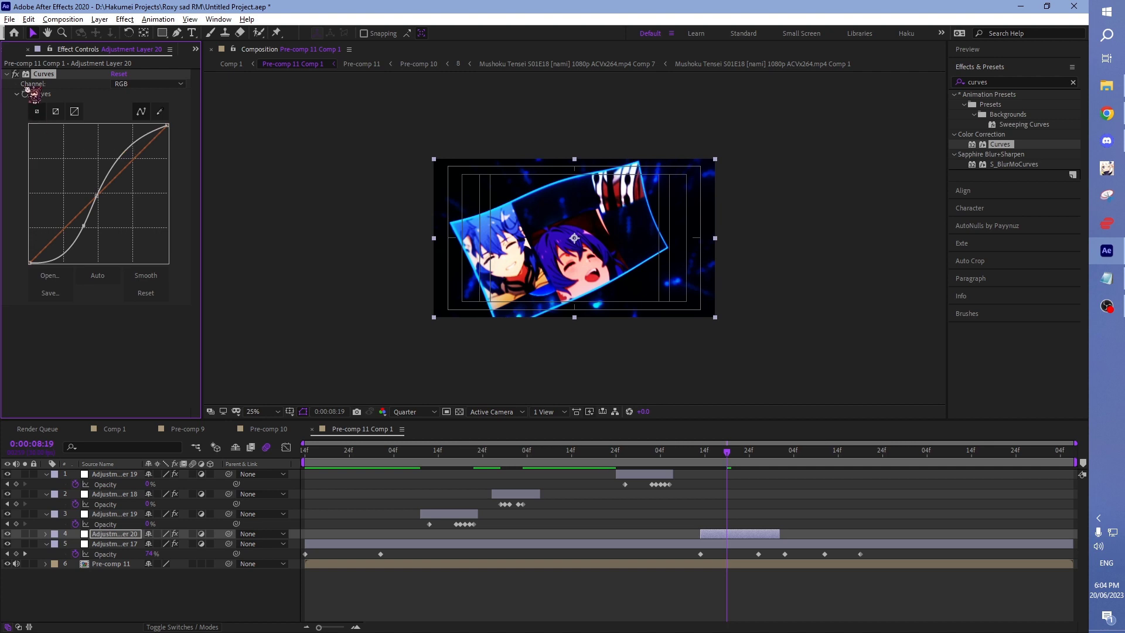
{"action": "left_click_drag", "start_coordinate": [727, 453], "coordinate": [665, 454]}
{"action": "key", "text": "space"}
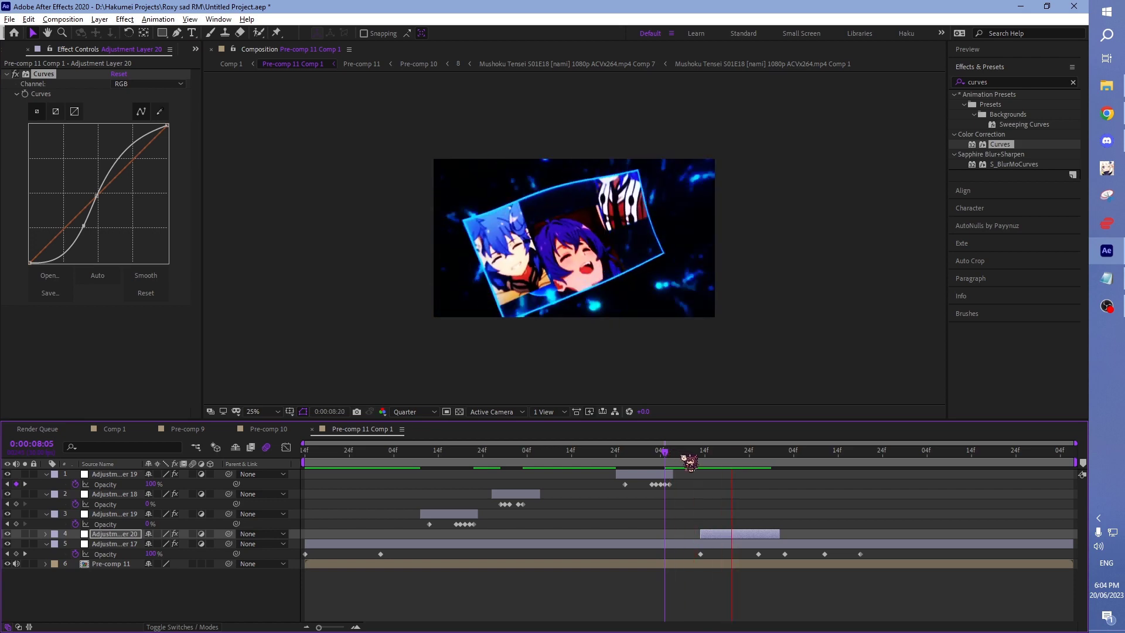
{"action": "left_click", "coordinate": [679, 455]}
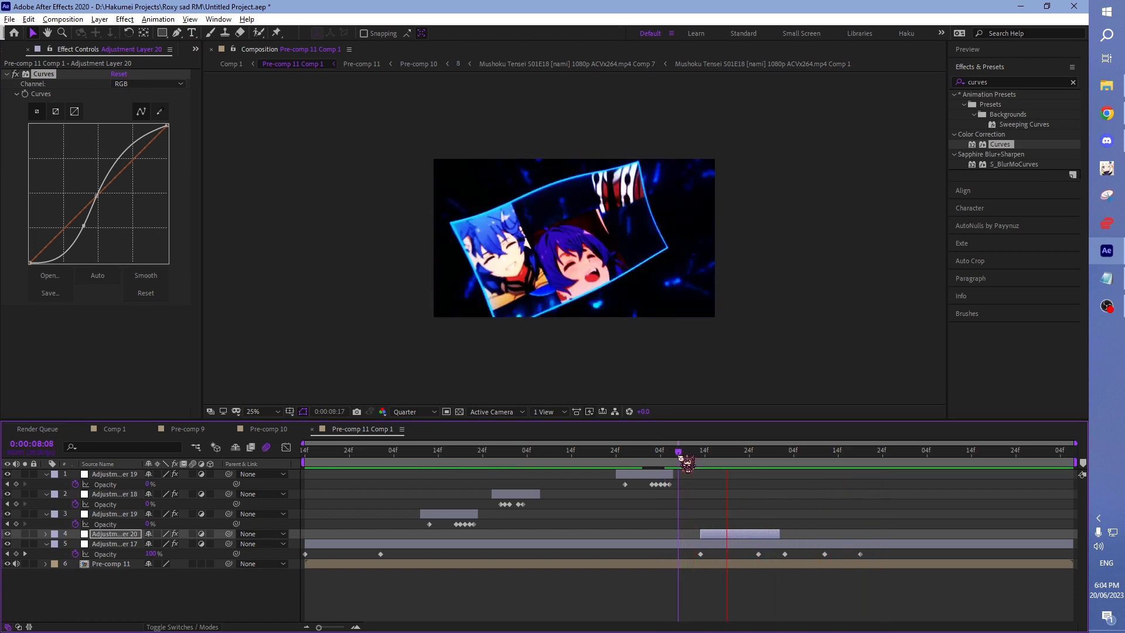
{"action": "mouse_move", "coordinate": [680, 454]}
{"action": "left_mouse_down"}
{"action": "mouse_move", "coordinate": [613, 454]}
{"action": "mouse_move", "coordinate": [752, 465]}
{"action": "left_mouse_up"}
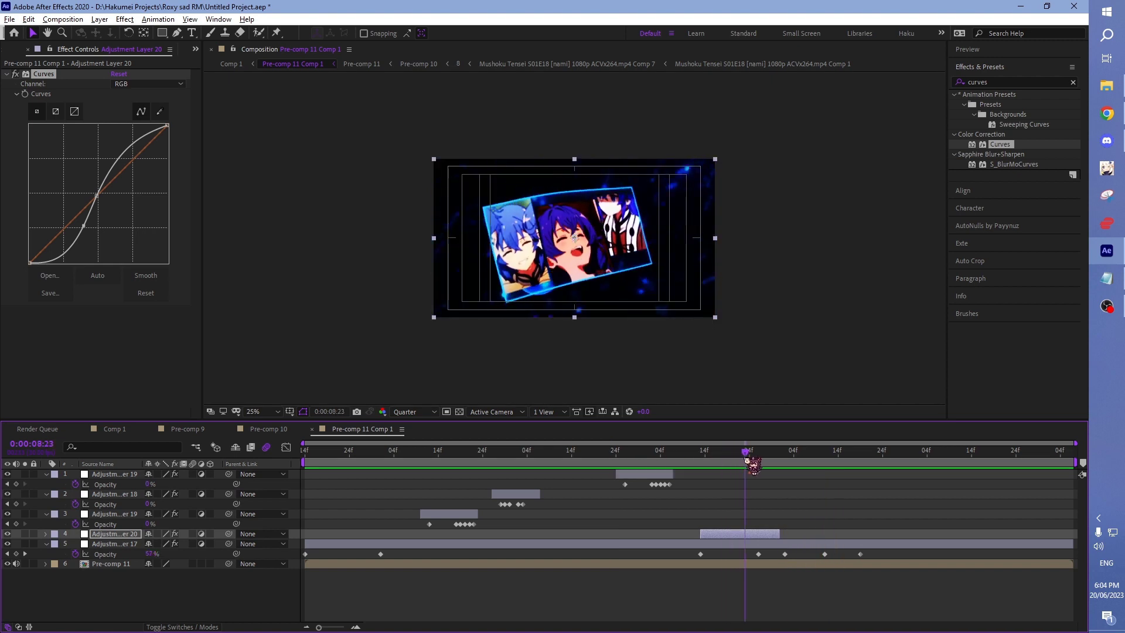
Step: Pull the Red channel curve below the diagonal and preview the graded section
{"action": "left_click", "coordinate": [146, 84]}
{"action": "left_click", "coordinate": [141, 104]}
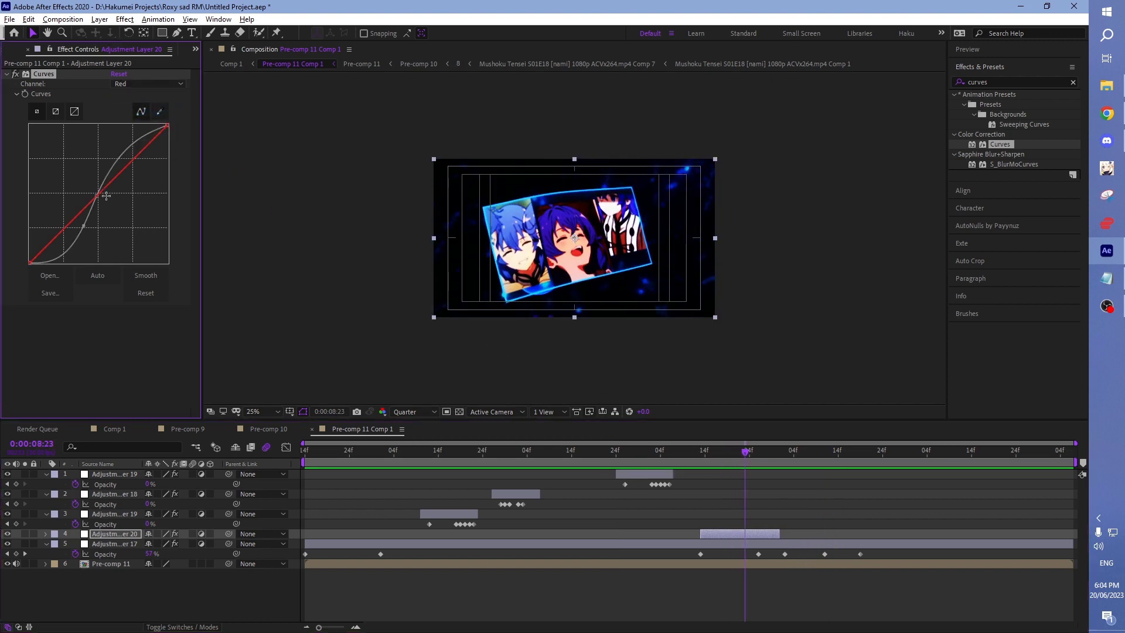
{"action": "left_click_drag", "start_coordinate": [102, 189], "coordinate": [116, 205]}
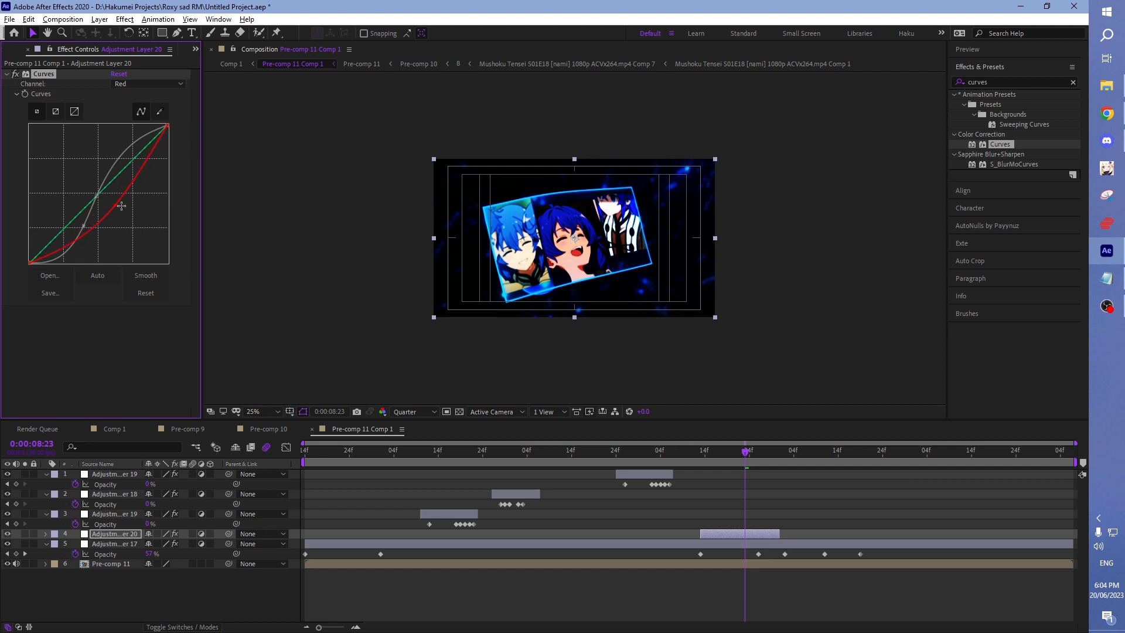
{"action": "left_click", "coordinate": [732, 457]}
{"action": "left_click", "coordinate": [665, 451]}
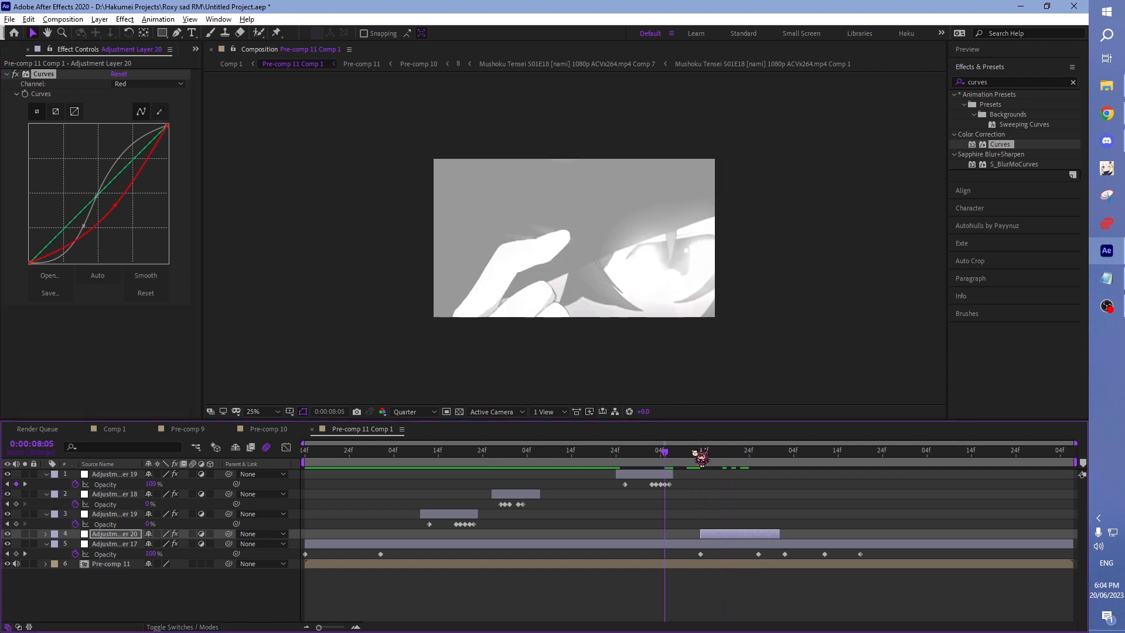
{"action": "key", "text": "space"}
{"action": "left_click", "coordinate": [608, 451]}
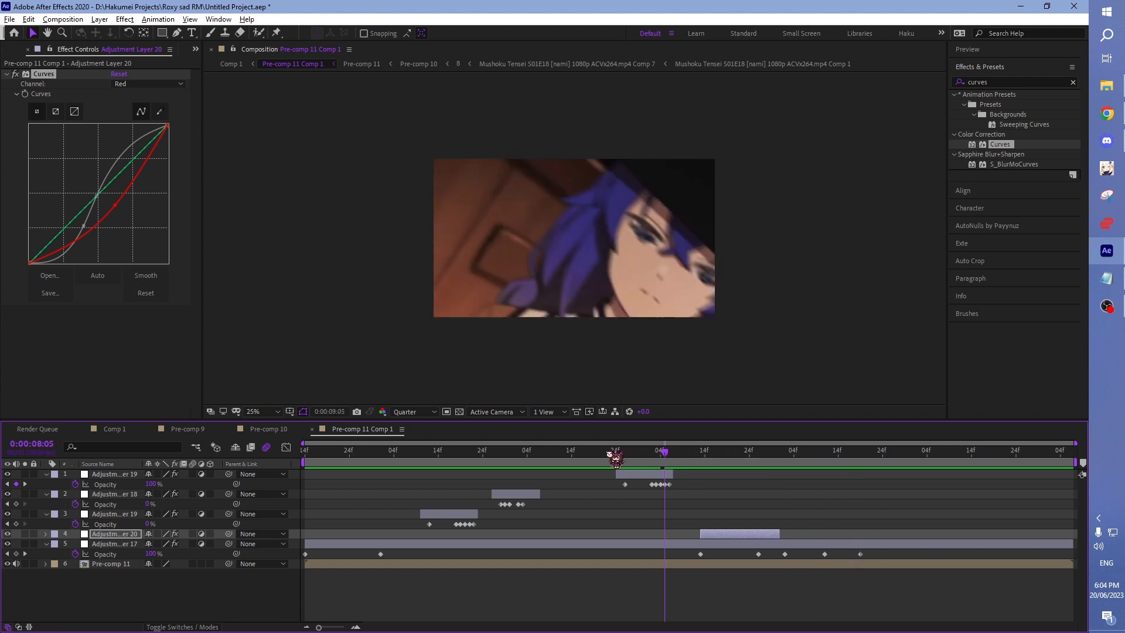
{"action": "left_click_drag", "start_coordinate": [612, 456], "coordinate": [771, 464]}
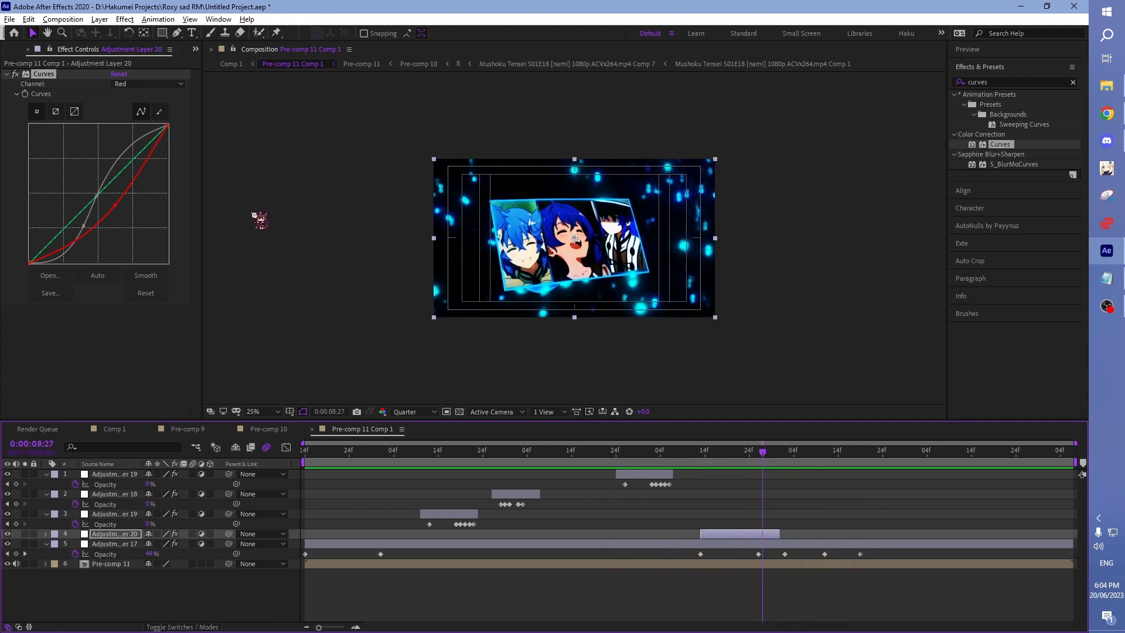
Step: Soften the RGB curve's contrast and replay from 0:00:05:29, stopping at 0:00:08:13
{"action": "left_click", "coordinate": [144, 84]}
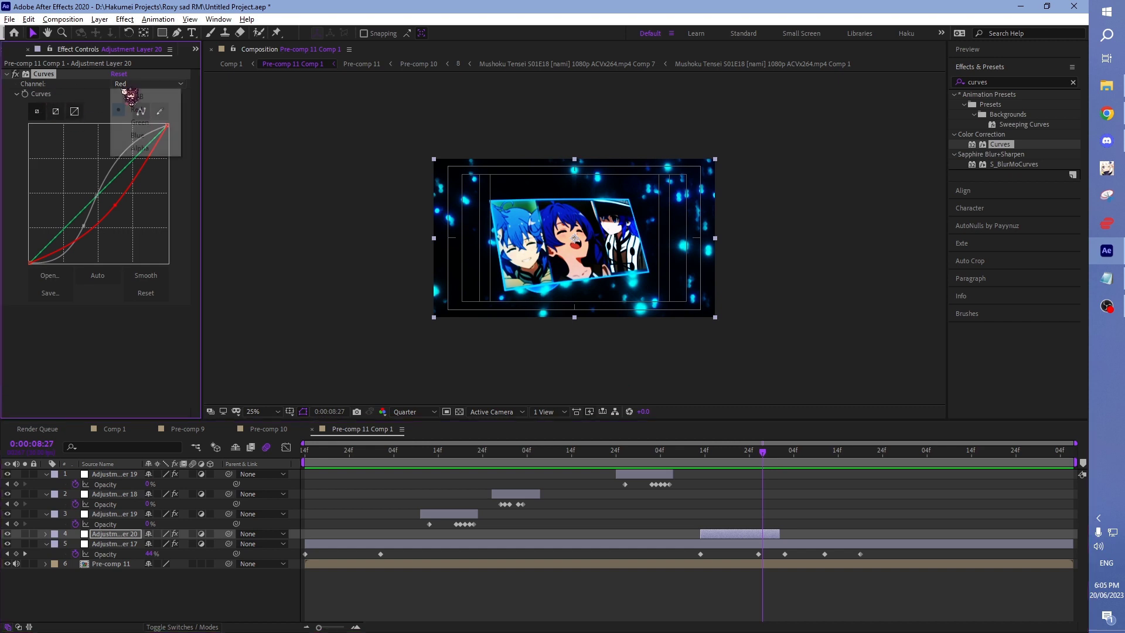
{"action": "left_click", "coordinate": [134, 94]}
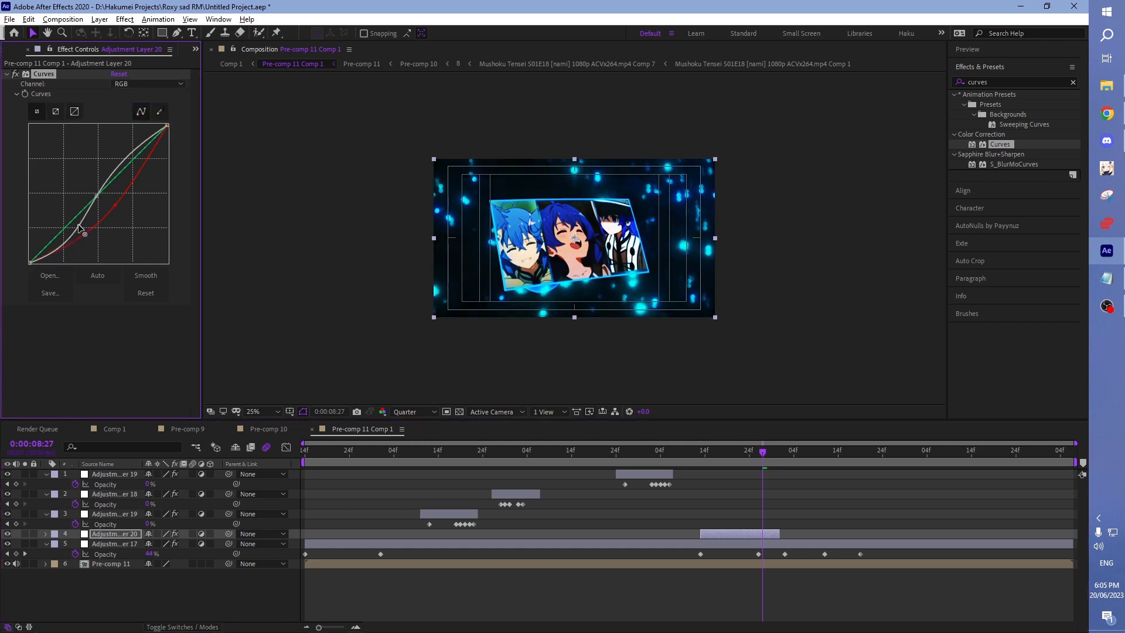
{"action": "mouse_move", "coordinate": [83, 227]}
{"action": "left_mouse_down"}
{"action": "mouse_move", "coordinate": [107, 200]}
{"action": "mouse_move", "coordinate": [97, 195]}
{"action": "left_mouse_up"}
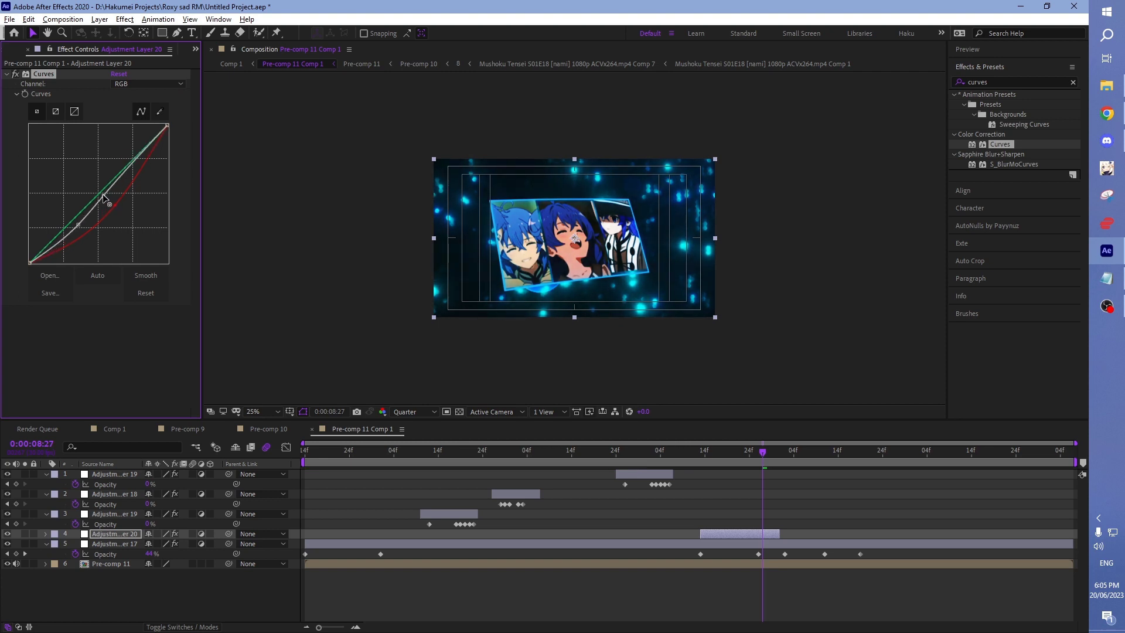
{"action": "left_click_drag", "start_coordinate": [763, 451], "coordinate": [667, 470]}
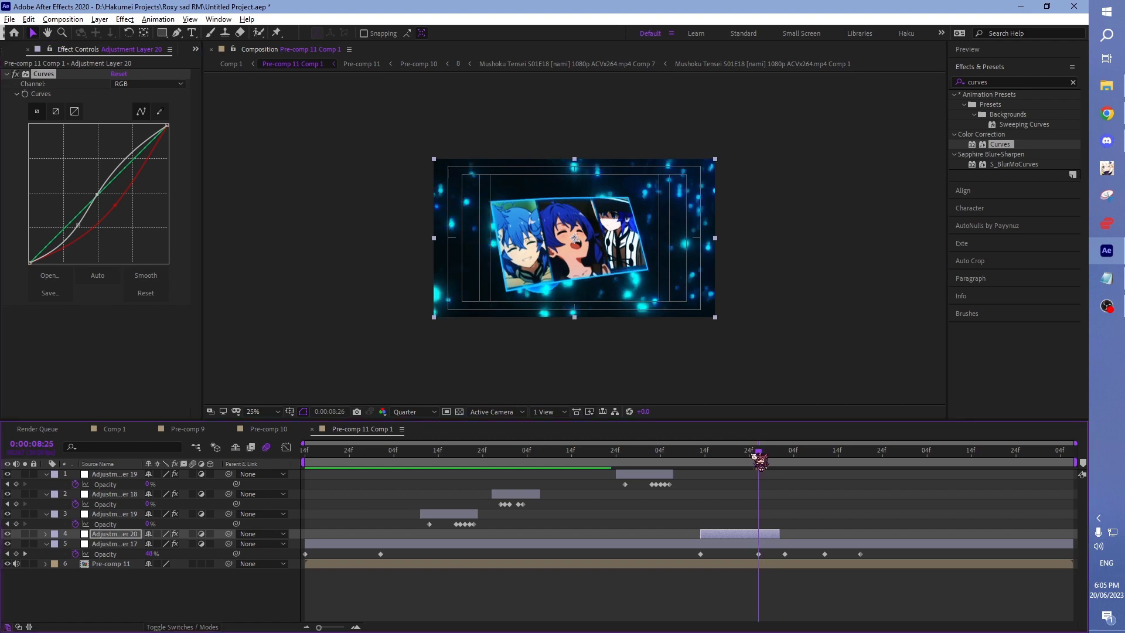
{"action": "key", "text": "space"}
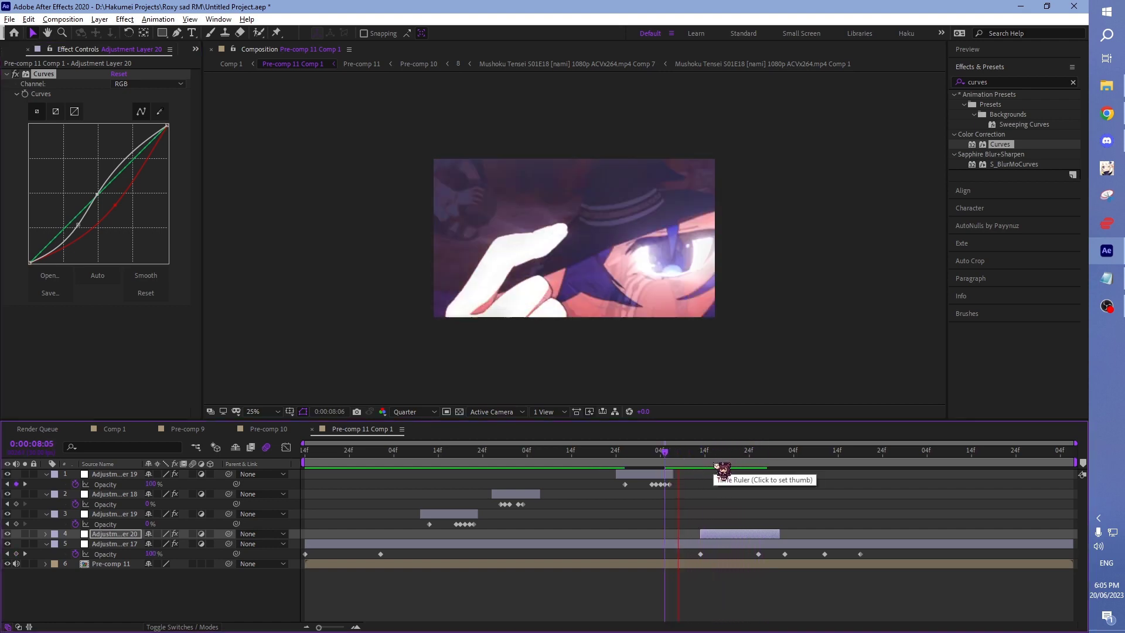
{"action": "left_click", "coordinate": [441, 453]}
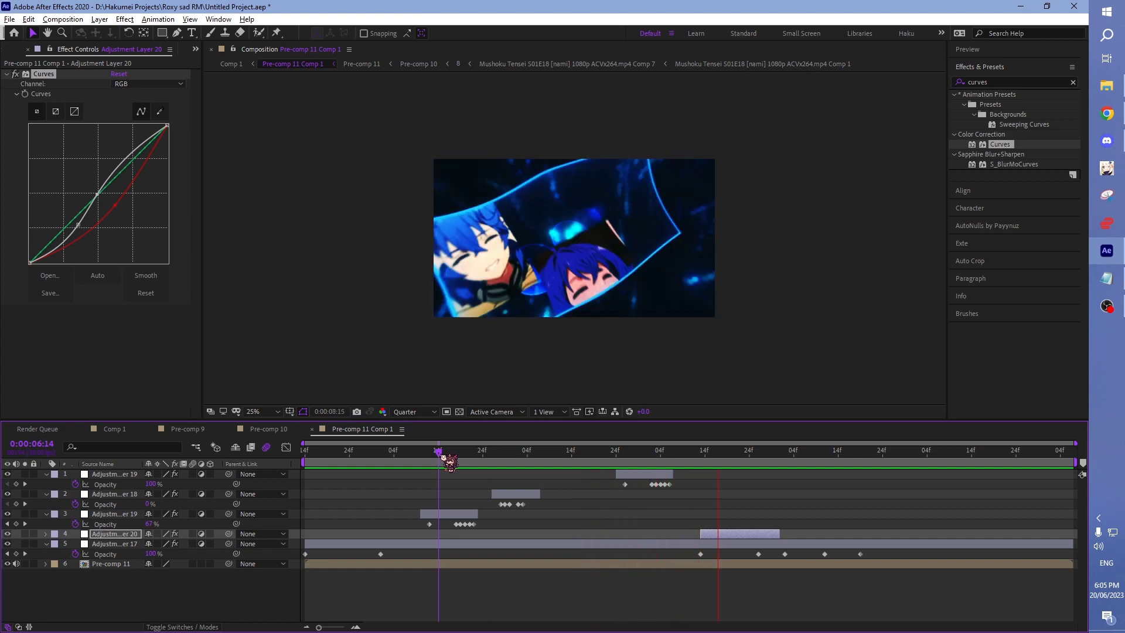
{"action": "left_click", "coordinate": [372, 452]}
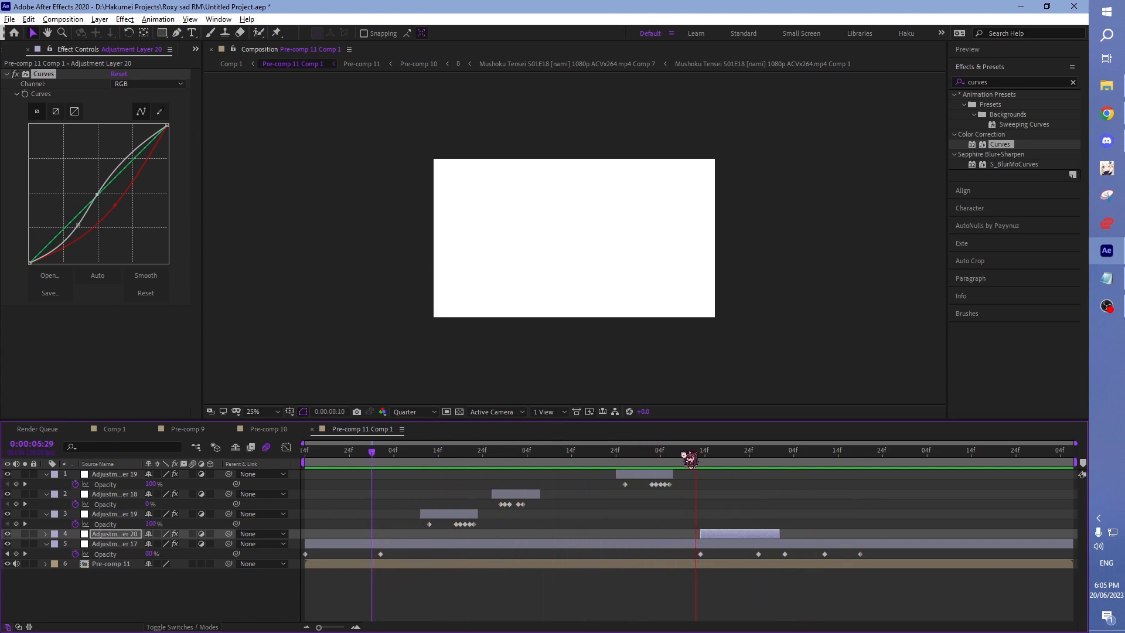
{"action": "left_click", "coordinate": [702, 460]}
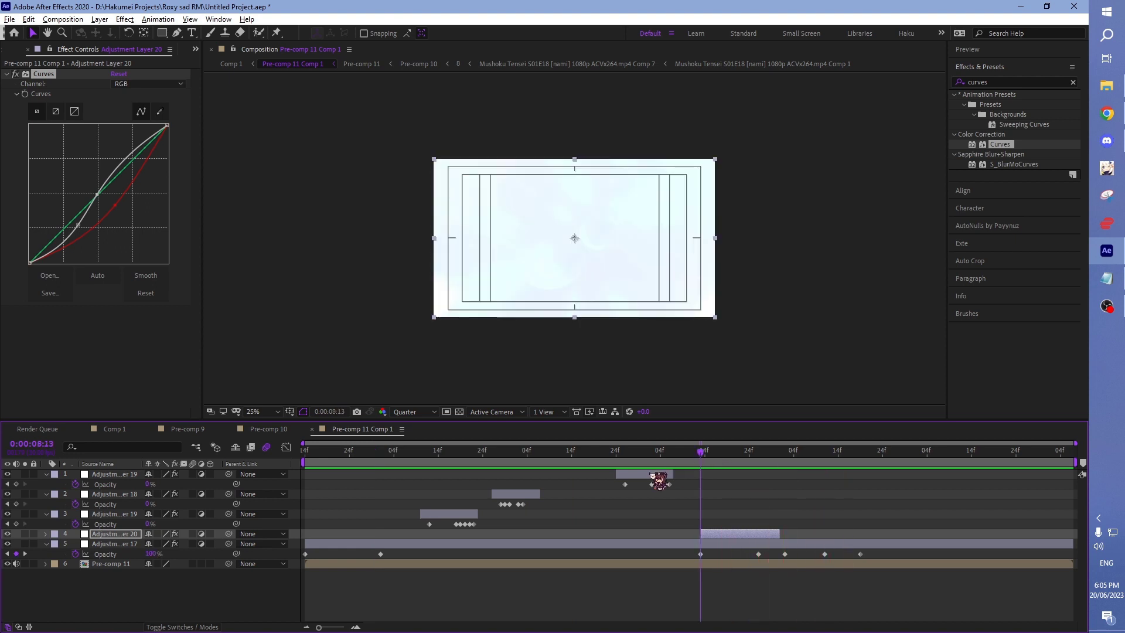
Step: Create Adjustment Layer 21 spanning 0:00:08:13 to 0:00:09:01 by splitting and deleting extra pieces
{"action": "left_click", "coordinate": [715, 534]}
{"action": "key", "text": "ctrl+alt+y"}
{"action": "key", "text": "ctrl+shift+d"}
{"action": "left_click", "coordinate": [784, 452]}
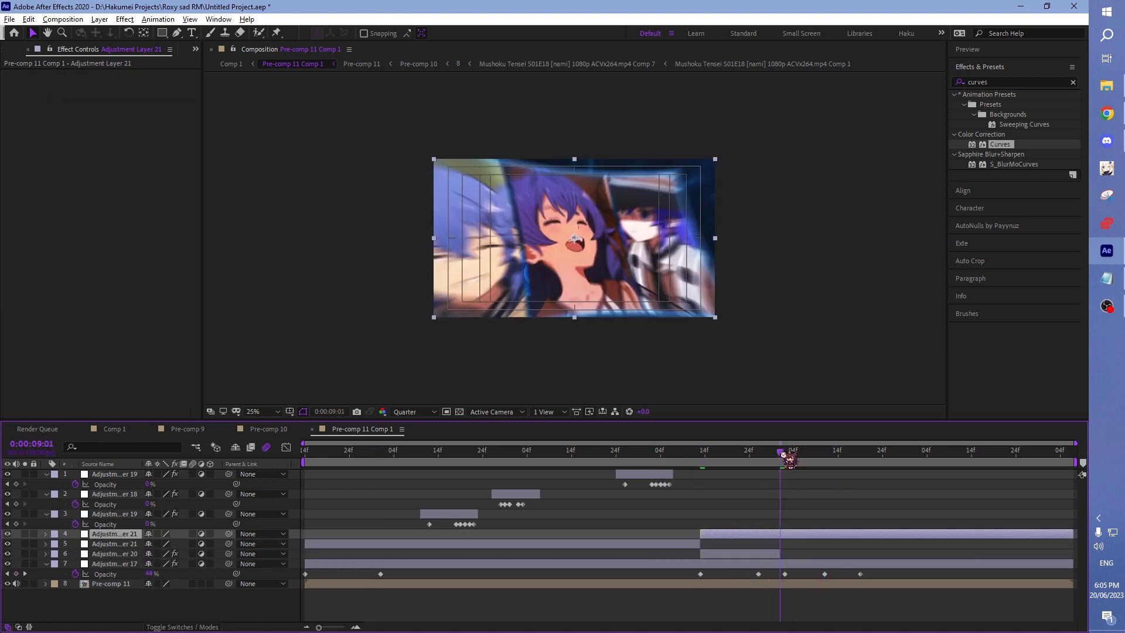
{"action": "key", "text": "ctrl+shift+d"}
{"action": "key", "text": "Delete"}
{"action": "left_click", "coordinate": [736, 460]}
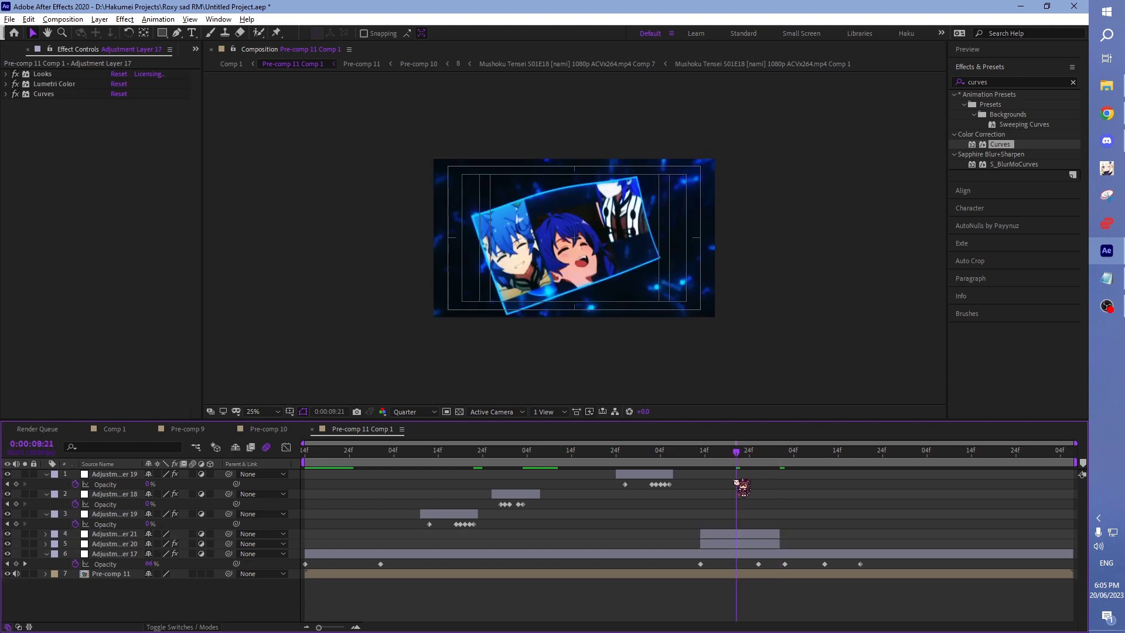
{"action": "left_click", "coordinate": [736, 545]}
Step: Reset Adjustment Layer 21's Looks effect to default and open it in Magic Bullet Looks
{"action": "left_click", "coordinate": [732, 554]}
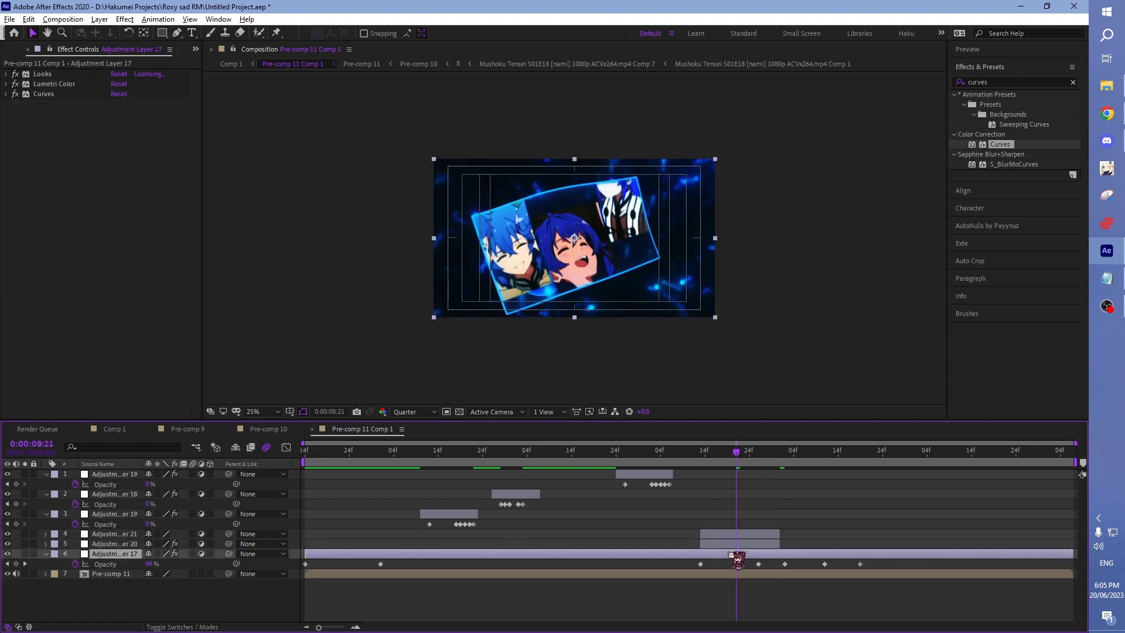
{"action": "left_click", "coordinate": [771, 537]}
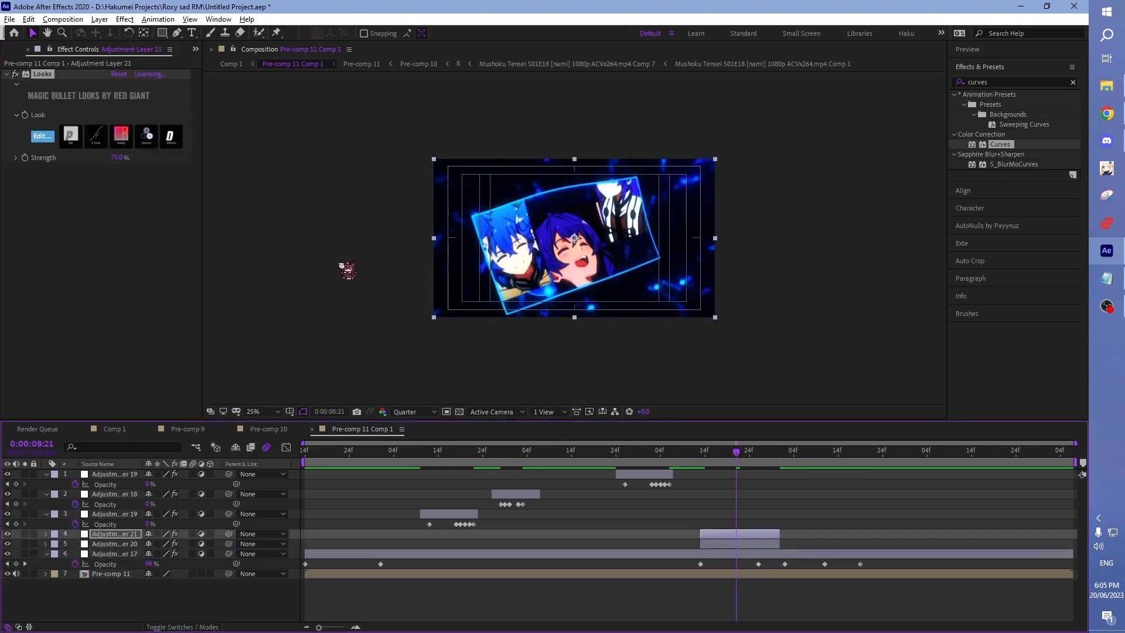
{"action": "left_click", "coordinate": [119, 74]}
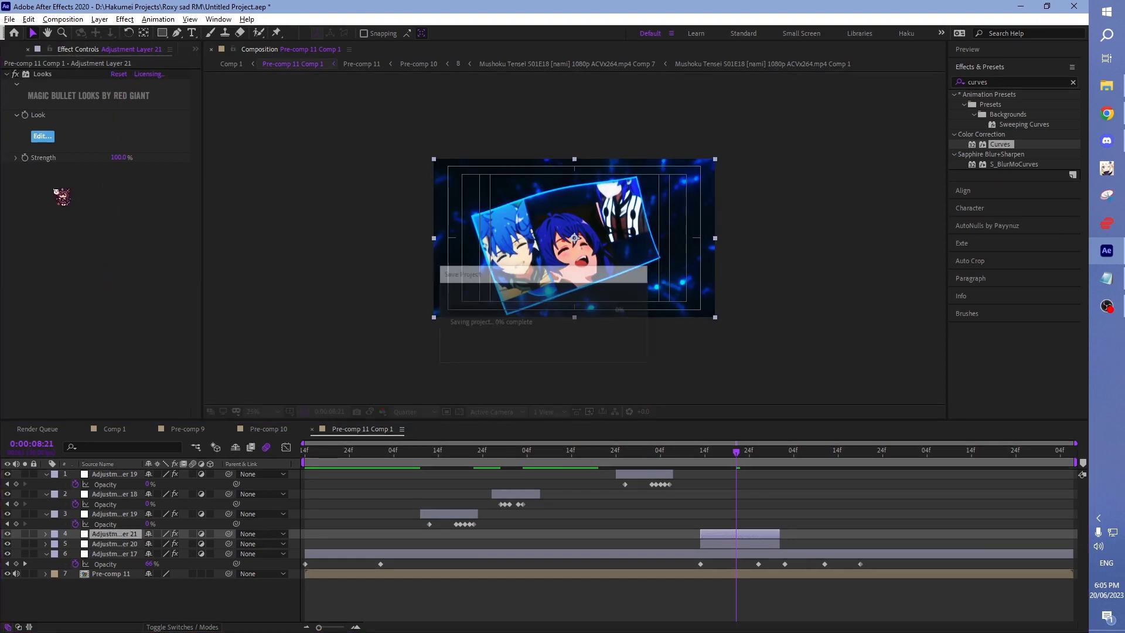
{"action": "left_click", "coordinate": [46, 140]}
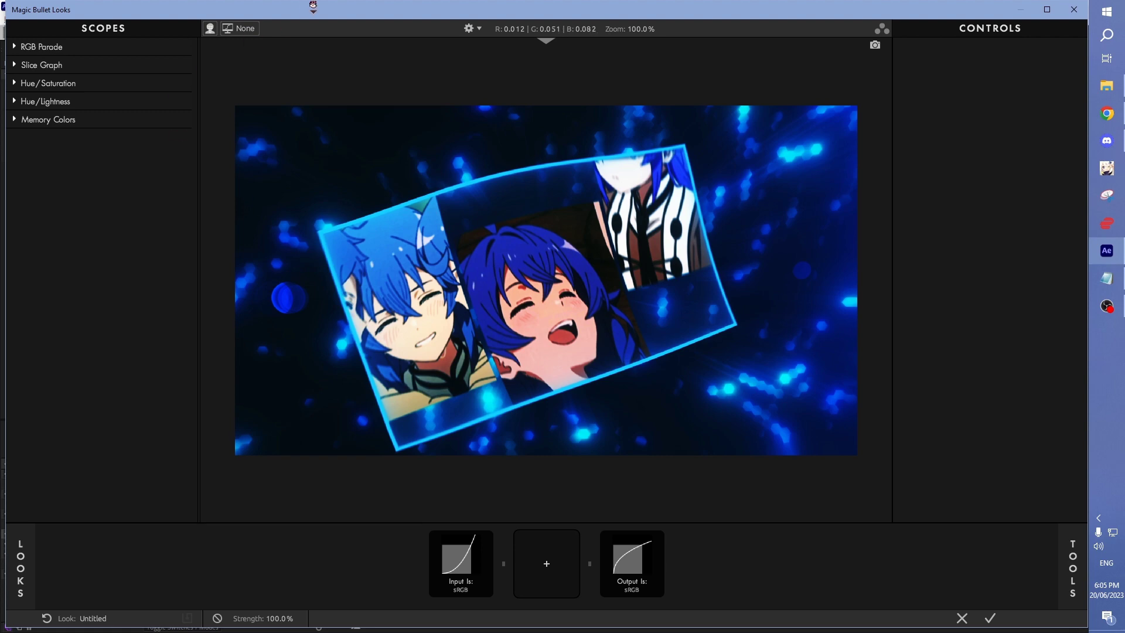
Step: Maximize the editor, add Shutter Streak at 500% size, +2.40 boost, +2.00 falloff, and apply
{"action": "double_click", "coordinate": [323, 18]}
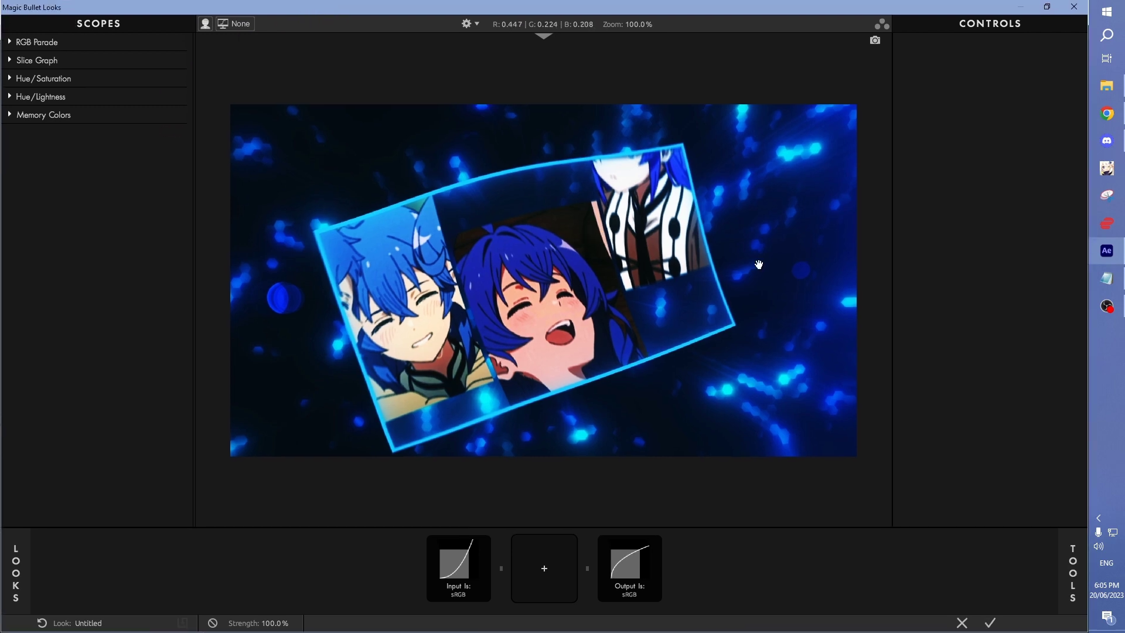
{"action": "mouse_move", "coordinate": [1062, 557]}
{"action": "double_click", "coordinate": [1038, 351]}
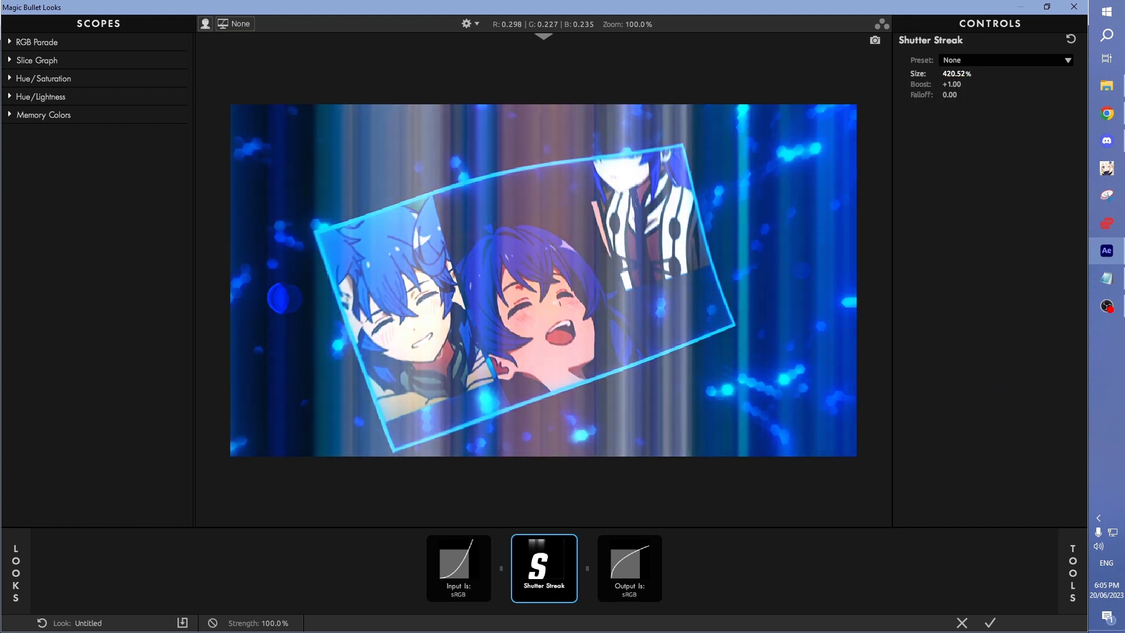
{"action": "mouse_move", "coordinate": [952, 73]}
{"action": "left_mouse_down"}
{"action": "mouse_move", "coordinate": [914, 73]}
{"action": "mouse_move", "coordinate": [990, 107]}
{"action": "left_mouse_up"}
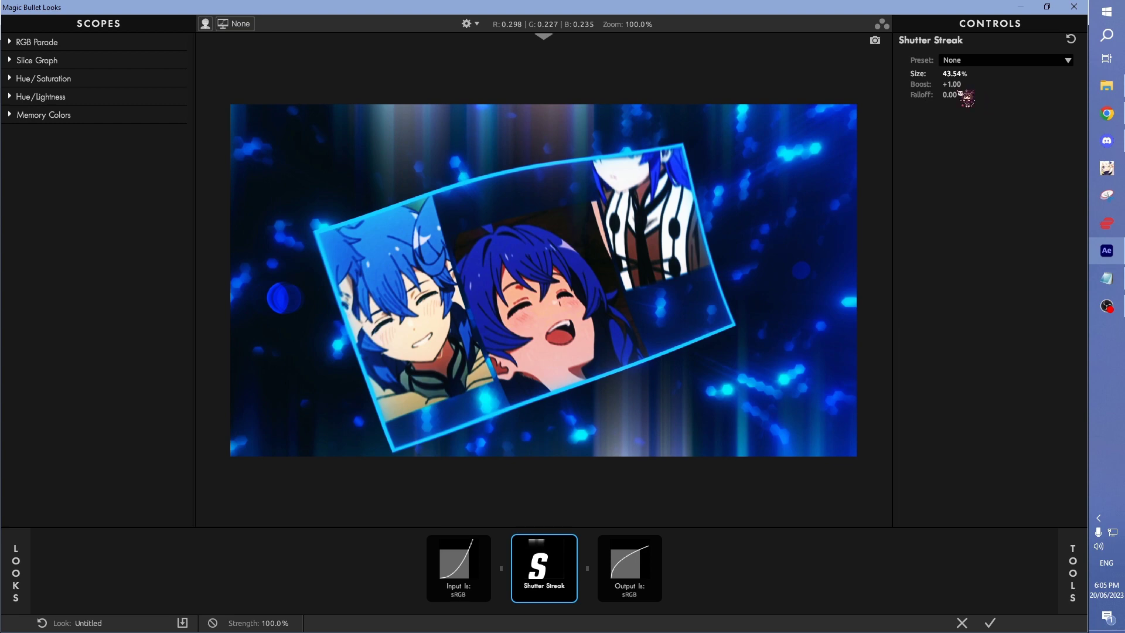
{"action": "mouse_move", "coordinate": [951, 95]}
{"action": "left_mouse_down"}
{"action": "mouse_move", "coordinate": [926, 94]}
{"action": "mouse_move", "coordinate": [985, 95]}
{"action": "left_mouse_up"}
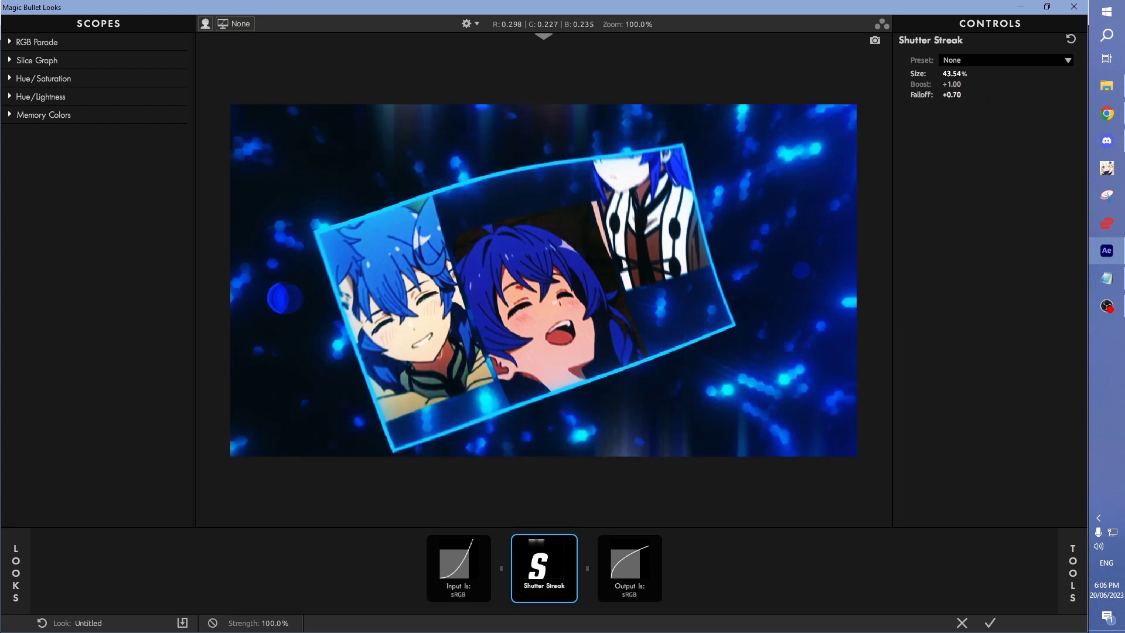
{"action": "left_click_drag", "start_coordinate": [964, 75], "coordinate": [1014, 75]}
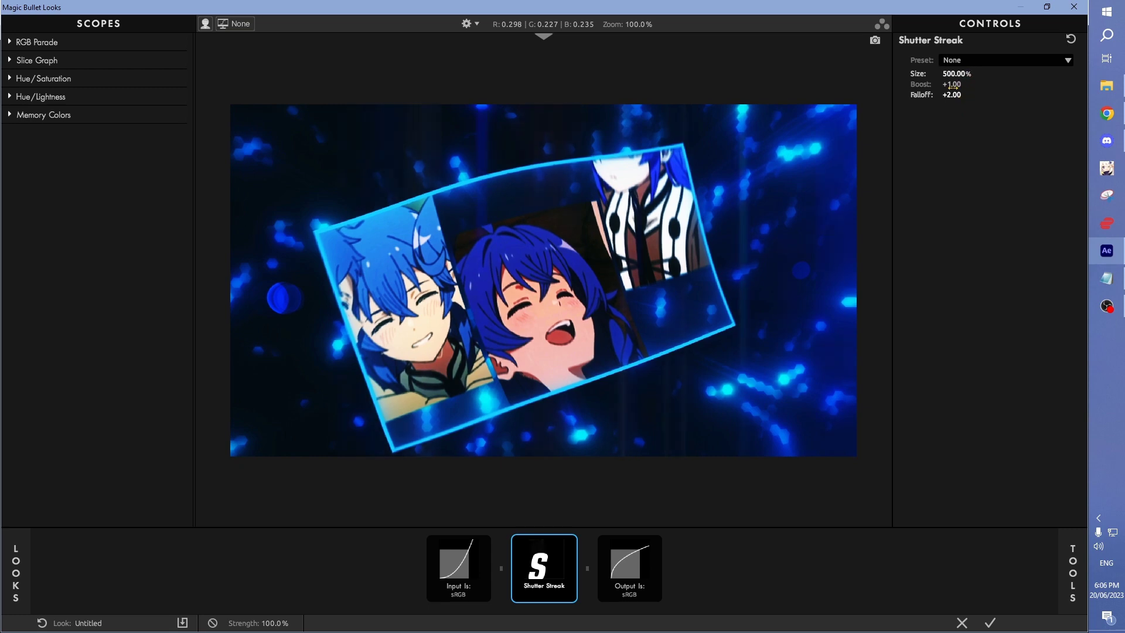
{"action": "left_click_drag", "start_coordinate": [952, 84], "coordinate": [973, 84]}
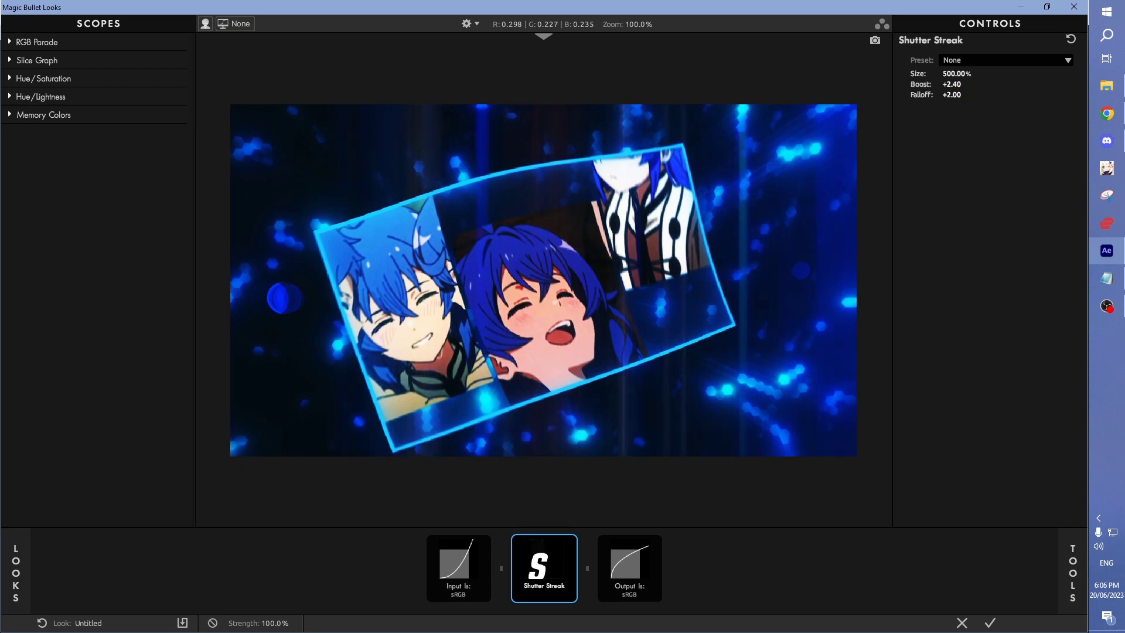
{"action": "left_click", "coordinate": [989, 622]}
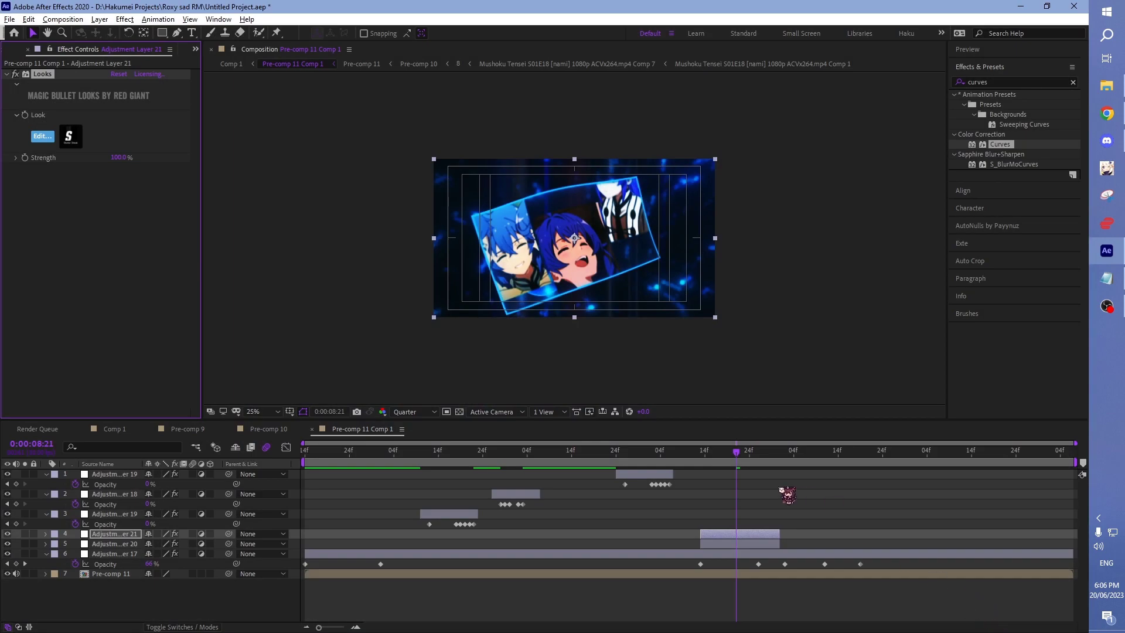
{"action": "left_click_drag", "start_coordinate": [737, 451], "coordinate": [675, 454]}
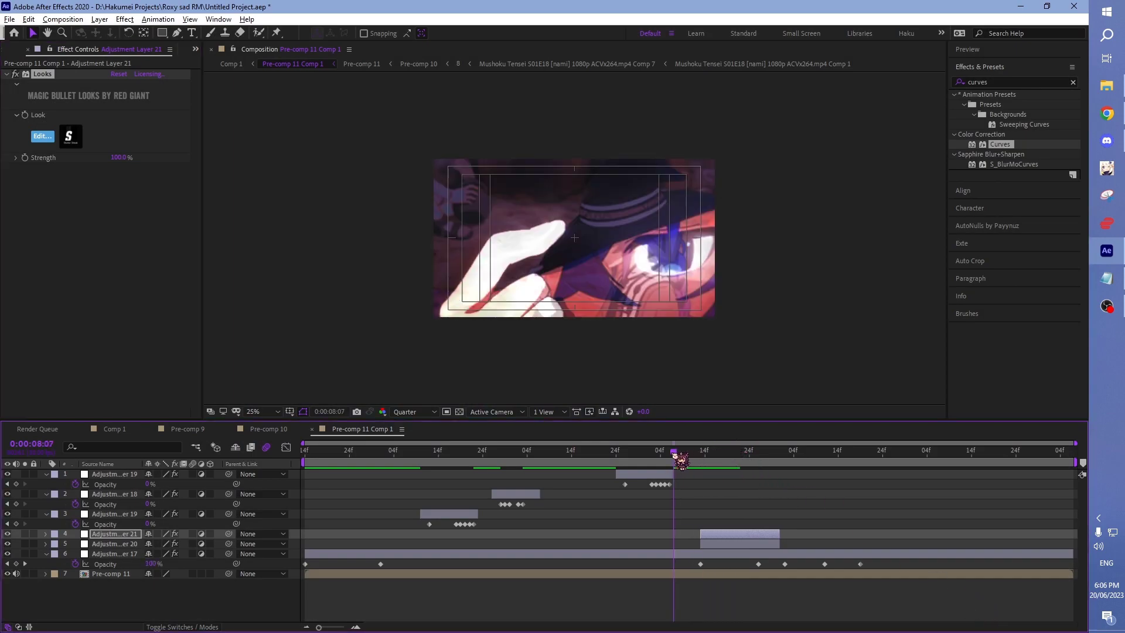
{"action": "key", "text": "space"}
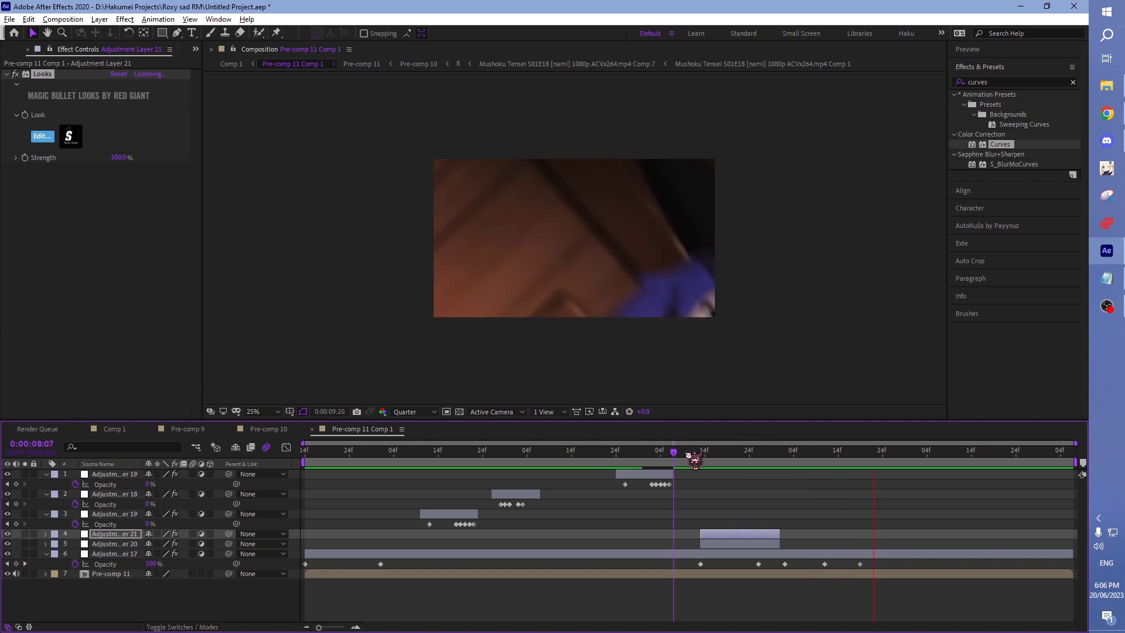
{"action": "left_click", "coordinate": [679, 452]}
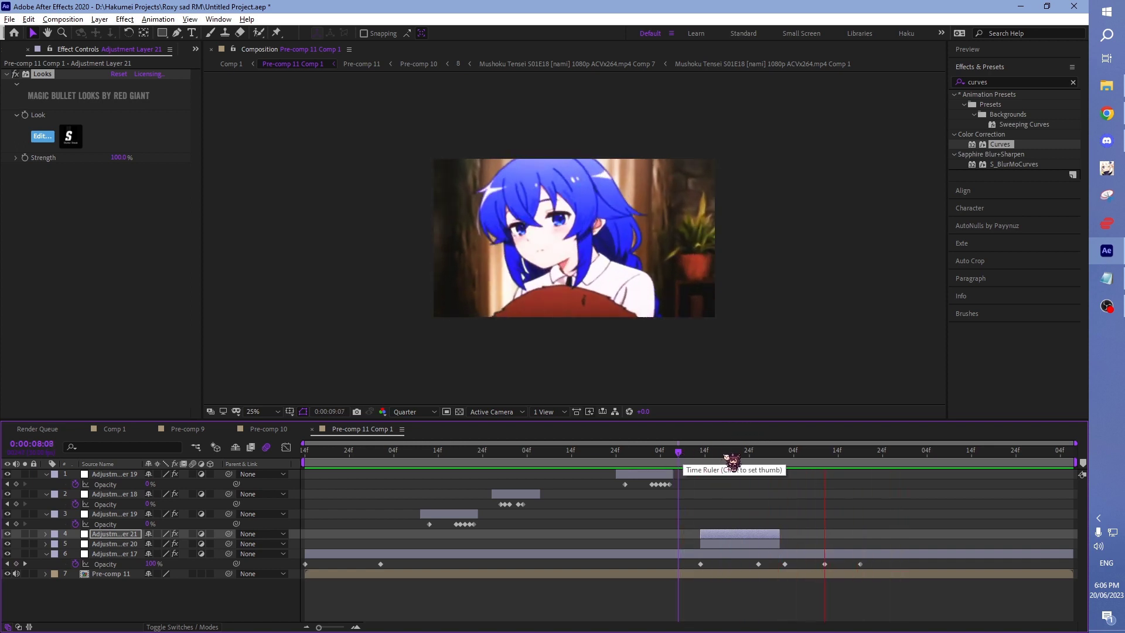
{"action": "left_click", "coordinate": [567, 453]}
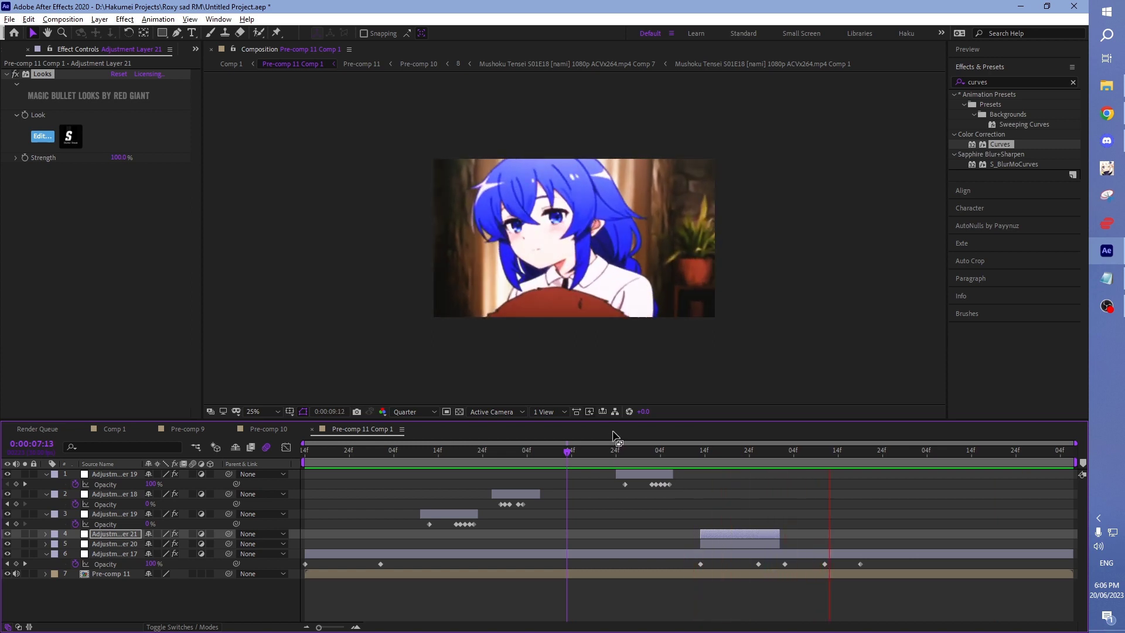
{"action": "left_click", "coordinate": [719, 450]}
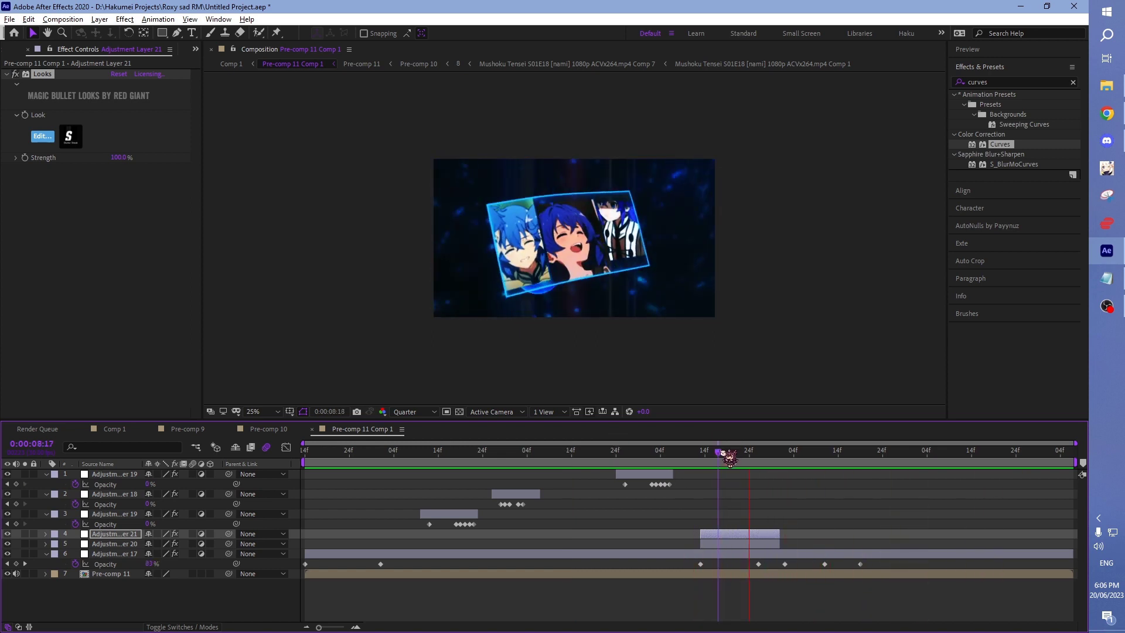
{"action": "left_click", "coordinate": [368, 452]}
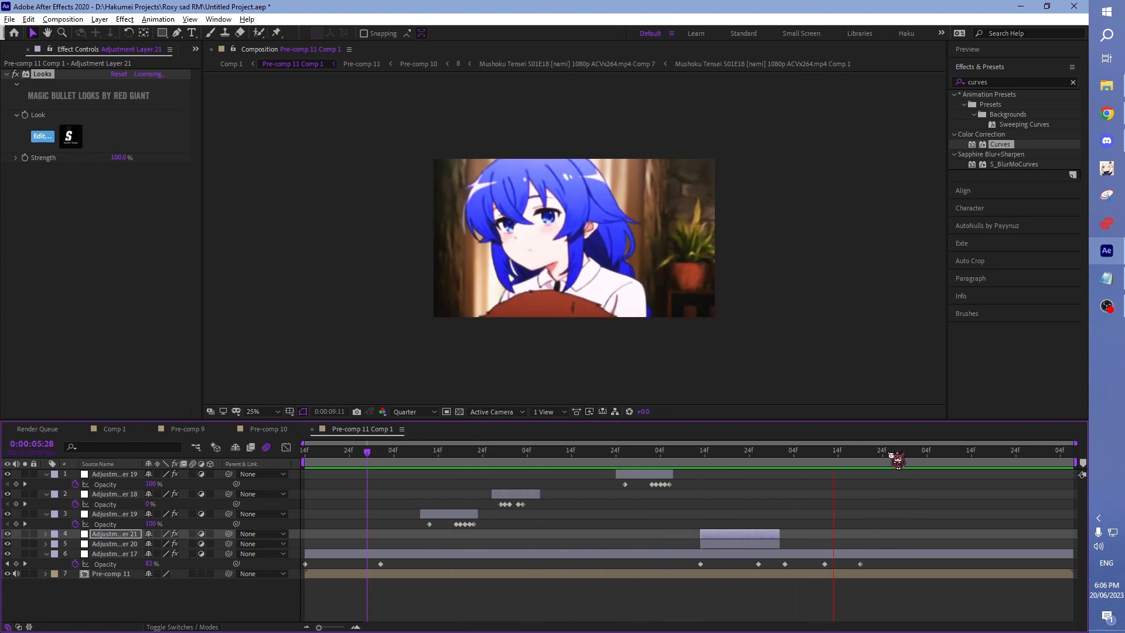
{"action": "left_click_drag", "start_coordinate": [829, 452], "coordinate": [793, 453]}
Step: Create Adjustment Layer 22 split between 0:00:09:02 and 0:00:09:14, then preview it
{"action": "left_click", "coordinate": [803, 554]}
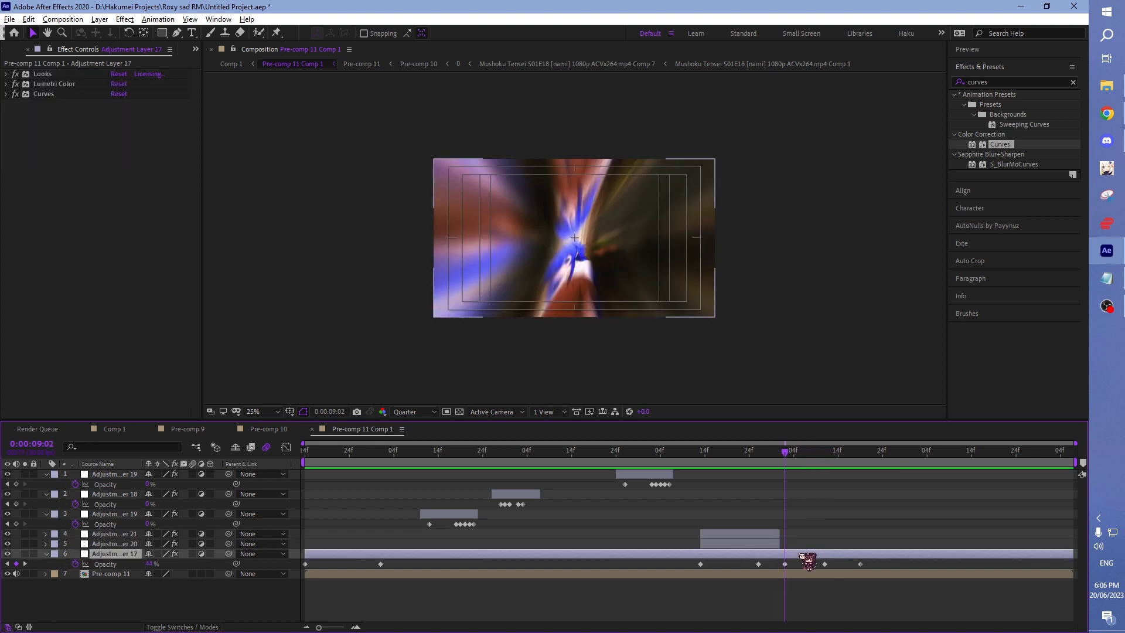
{"action": "key", "text": "ctrl+alt+y"}
{"action": "key", "text": "ctrl+shift+d"}
{"action": "left_click", "coordinate": [798, 454]}
{"action": "left_click_drag", "start_coordinate": [803, 456], "coordinate": [838, 457]}
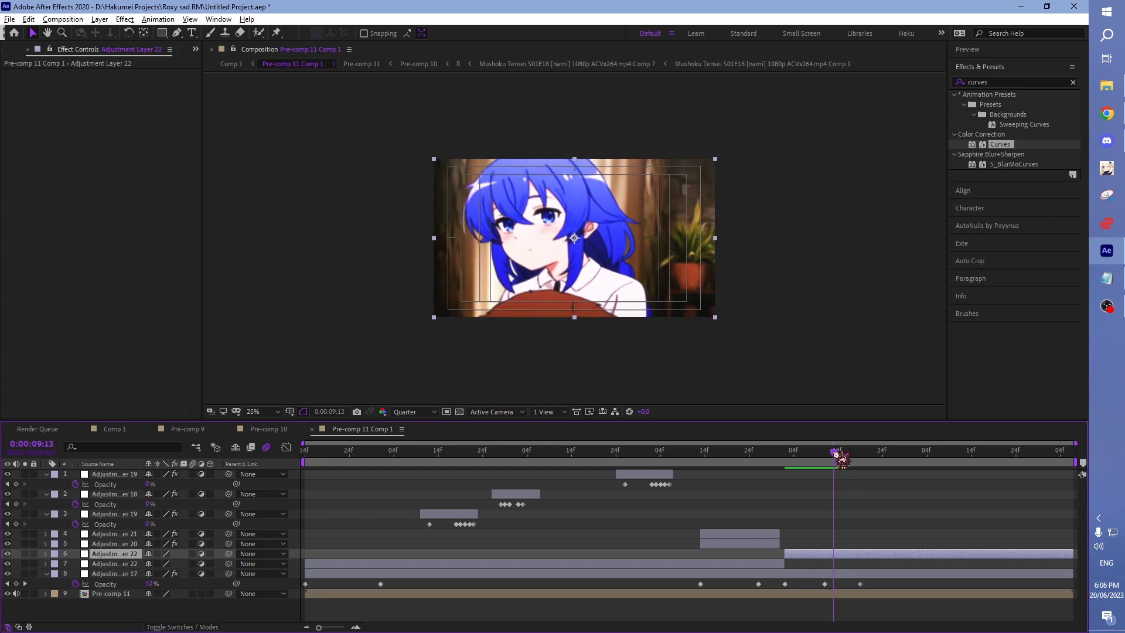
{"action": "key", "text": "ctrl+shift+d"}
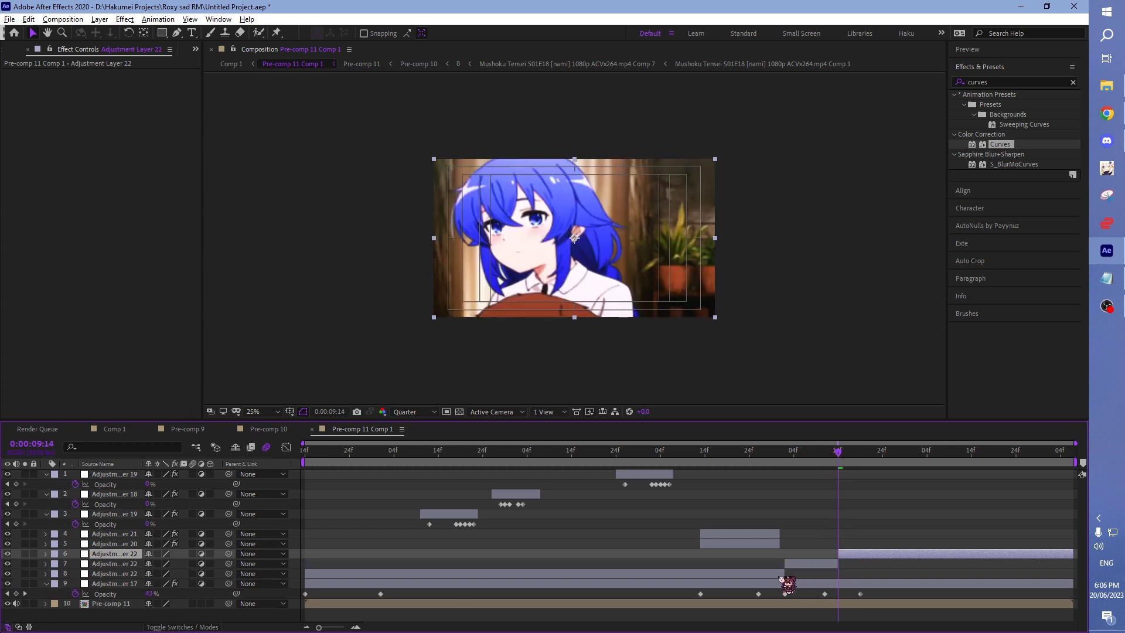
{"action": "left_click", "coordinate": [780, 574], "text": "ctrl"}
{"action": "key", "text": "Delete"}
{"action": "mouse_move", "coordinate": [840, 469]}
{"action": "left_mouse_down"}
{"action": "mouse_move", "coordinate": [752, 470]}
{"action": "mouse_move", "coordinate": [787, 458]}
{"action": "mouse_move", "coordinate": [815, 469]}
{"action": "left_mouse_up"}
{"action": "key", "text": "space"}
Step: Select Adjustment Layer 22 and reset its Looks effect to defaults
{"action": "left_click", "coordinate": [829, 553]}
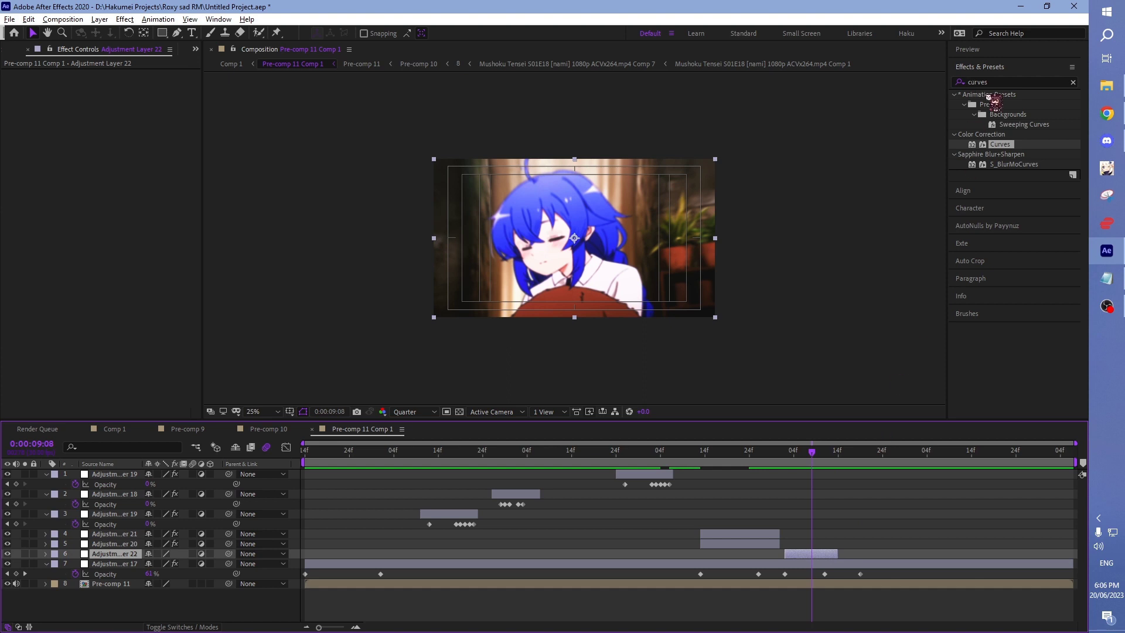
{"action": "left_click", "coordinate": [818, 565]}
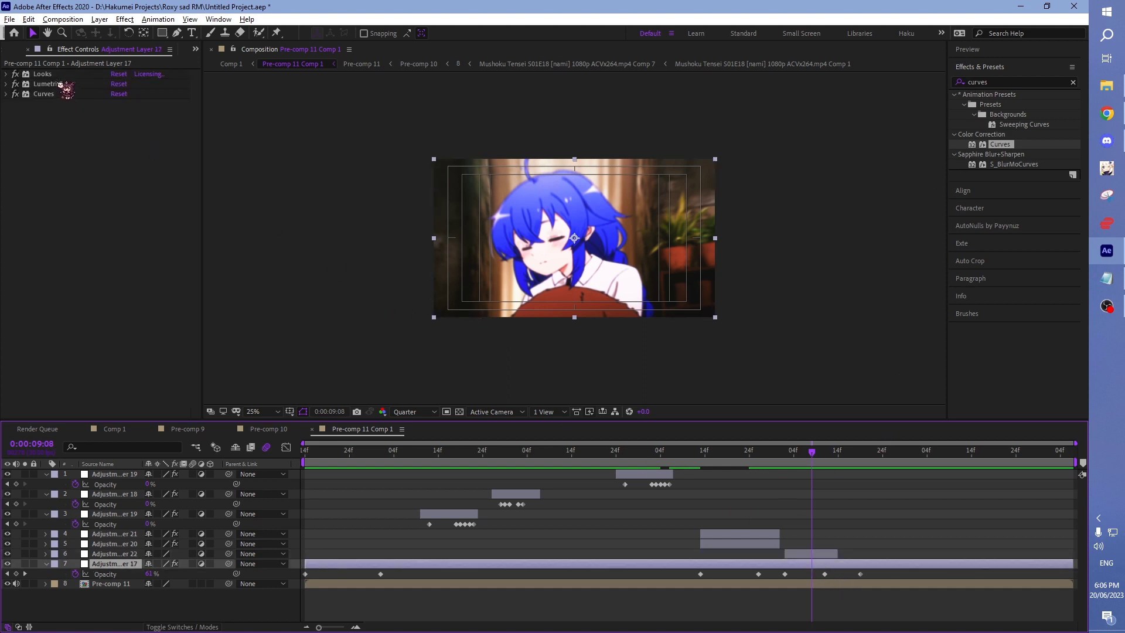
{"action": "left_click", "coordinate": [821, 555]}
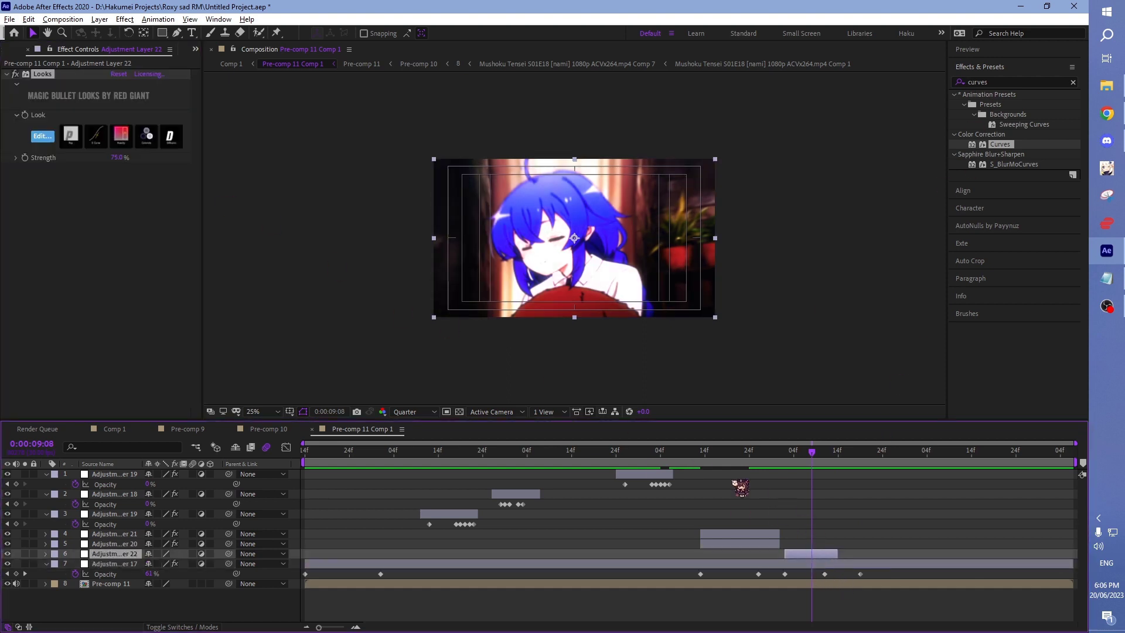
{"action": "left_click", "coordinate": [121, 74]}
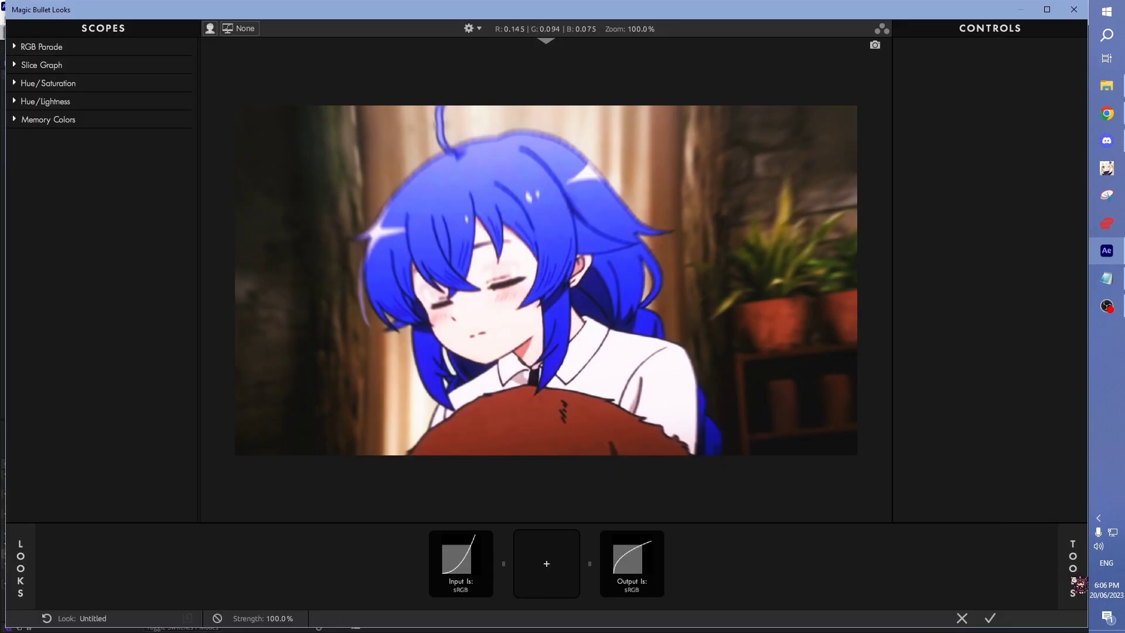
{"action": "mouse_move", "coordinate": [1073, 569]}
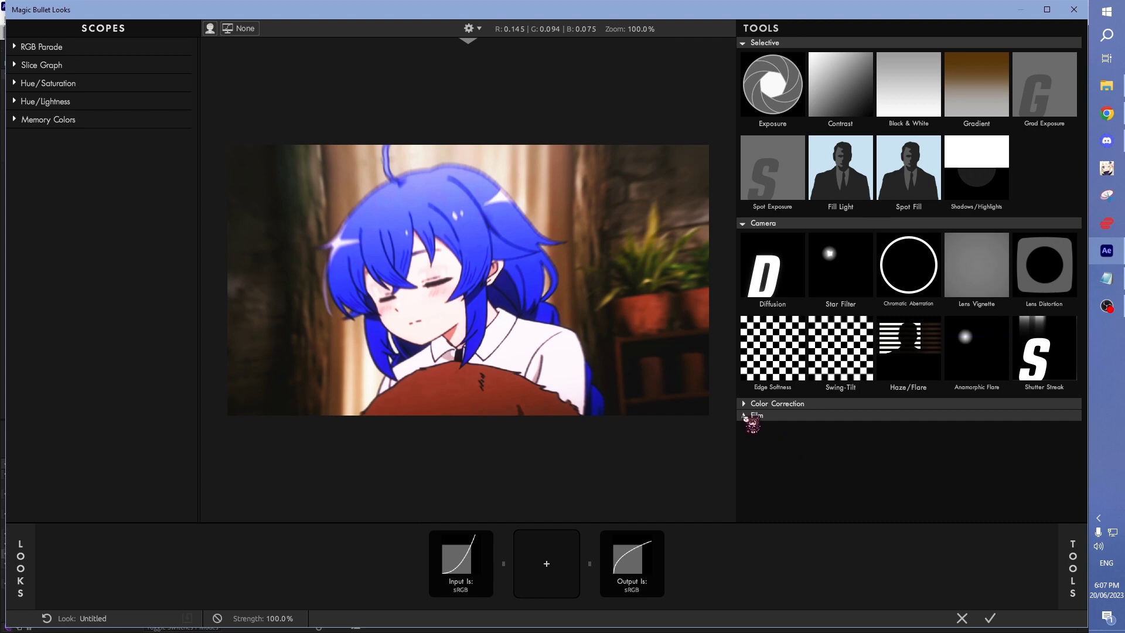
Step: Add a Duotone tool from the Color Correction category to the look
{"action": "left_click", "coordinate": [753, 415]}
{"action": "scroll", "coordinate": [797, 475], "scroll_direction": "down", "scroll_amount": 1}
{"action": "scroll", "coordinate": [797, 475], "scroll_direction": "down", "scroll_amount": 1}
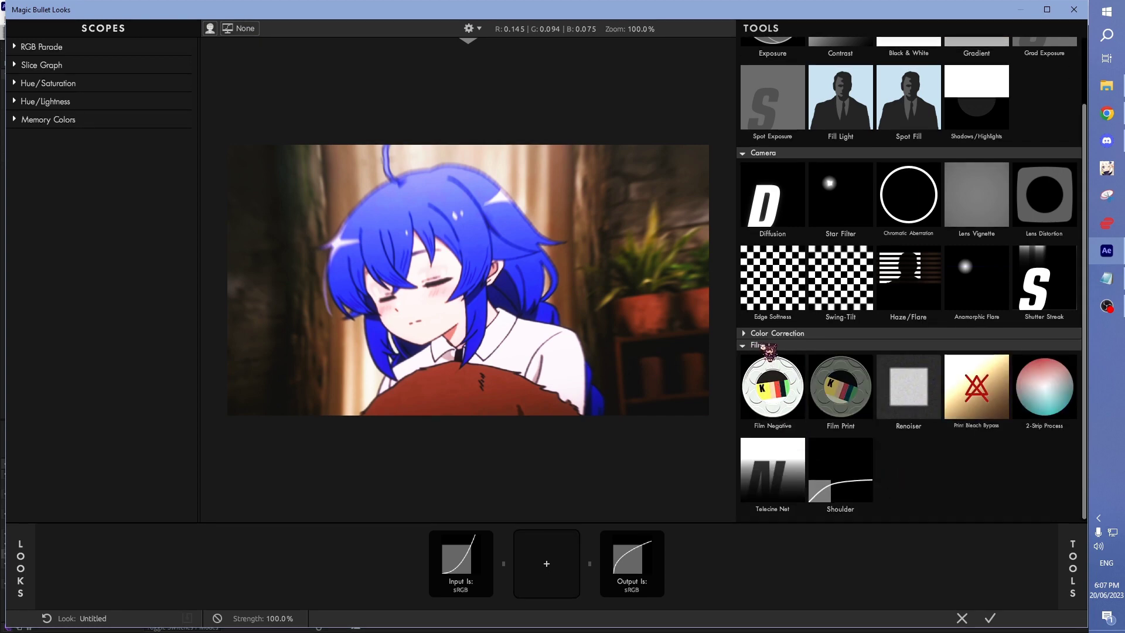
{"action": "left_click", "coordinate": [746, 346]}
{"action": "left_click", "coordinate": [753, 394]}
{"action": "scroll", "coordinate": [819, 478], "scroll_direction": "down", "scroll_amount": 2}
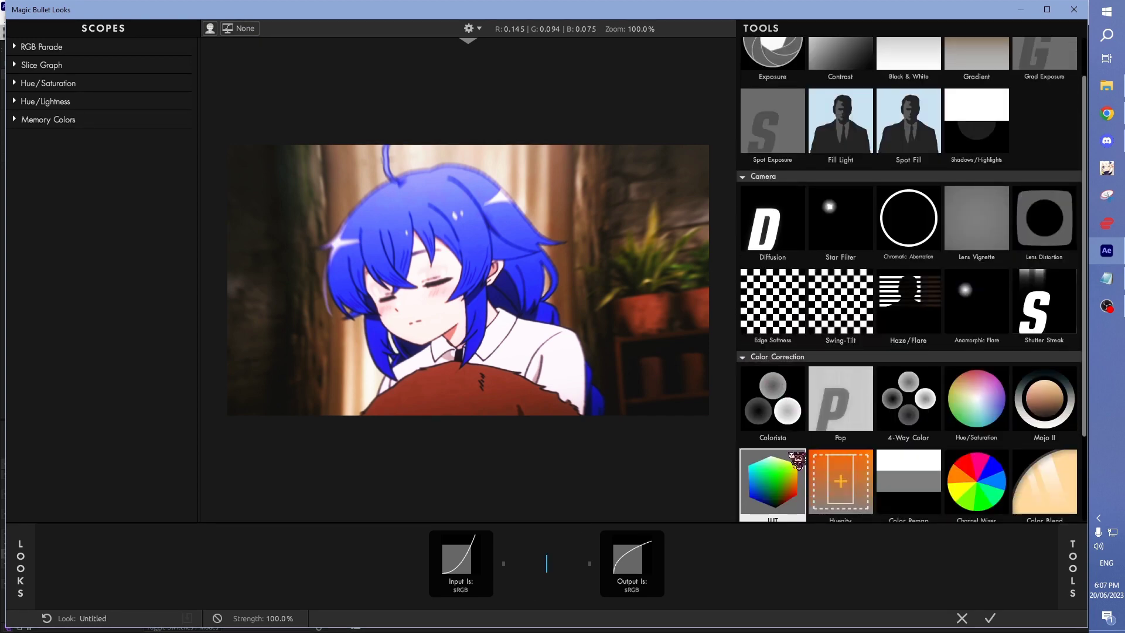
{"action": "scroll", "coordinate": [818, 478], "scroll_direction": "down", "scroll_amount": 1}
{"action": "double_click", "coordinate": [770, 469]}
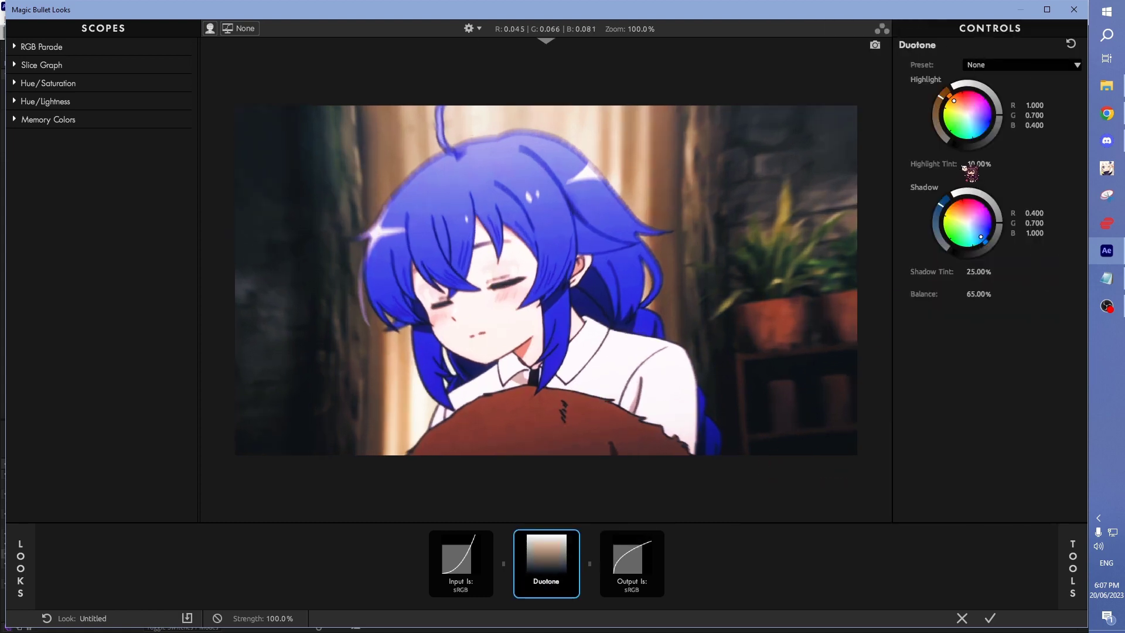
Step: Set a pink-purple highlight, Highlight Tint 73.40%, Shadow Tint 34.80%, Balance 68.60%, and apply
{"action": "left_click", "coordinate": [970, 96]}
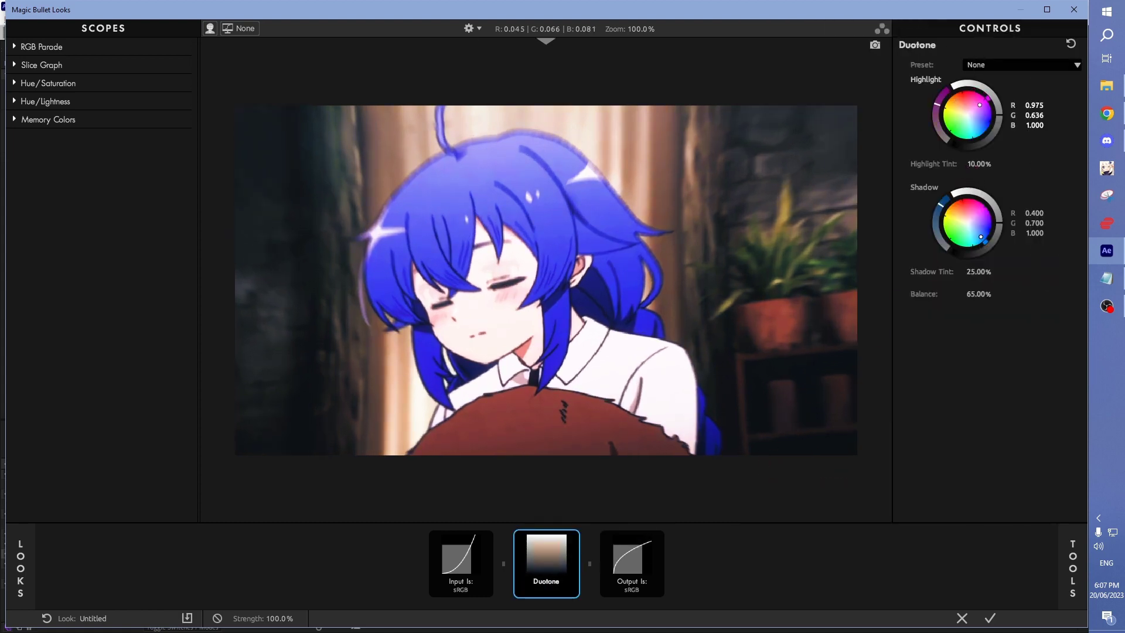
{"action": "left_click_drag", "start_coordinate": [980, 105], "coordinate": [981, 104]}
{"action": "left_click_drag", "start_coordinate": [981, 237], "coordinate": [971, 221]}
{"action": "left_click_drag", "start_coordinate": [972, 219], "coordinate": [972, 220]}
{"action": "left_click_drag", "start_coordinate": [983, 171], "coordinate": [1008, 171]}
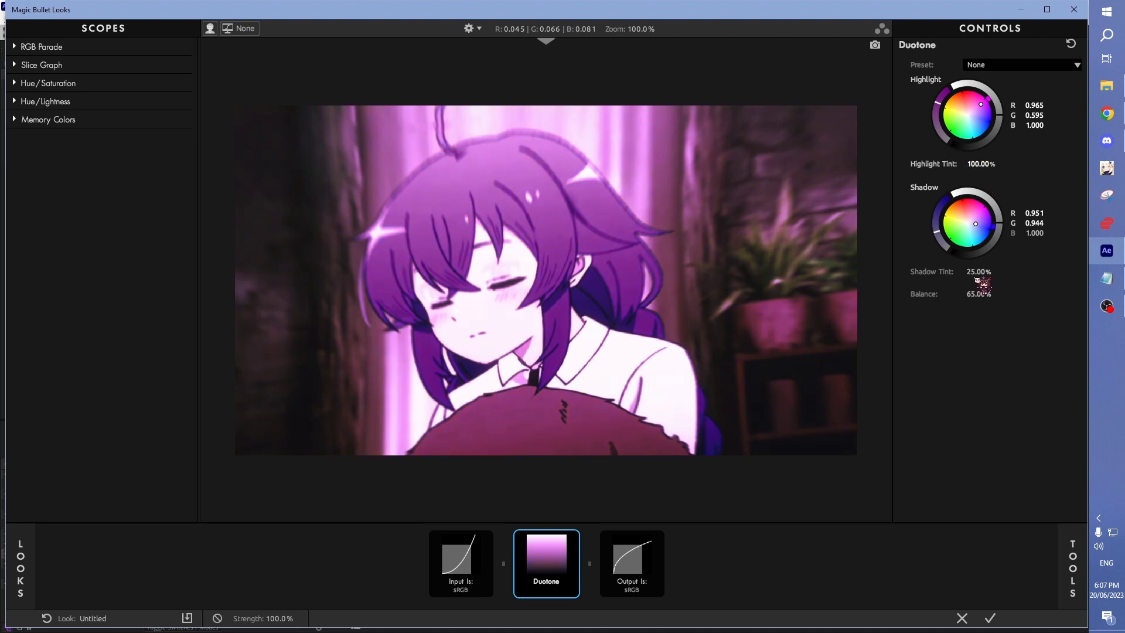
{"action": "mouse_move", "coordinate": [978, 275]}
{"action": "left_mouse_down"}
{"action": "mouse_move", "coordinate": [1003, 275]}
{"action": "mouse_move", "coordinate": [982, 293]}
{"action": "left_mouse_up"}
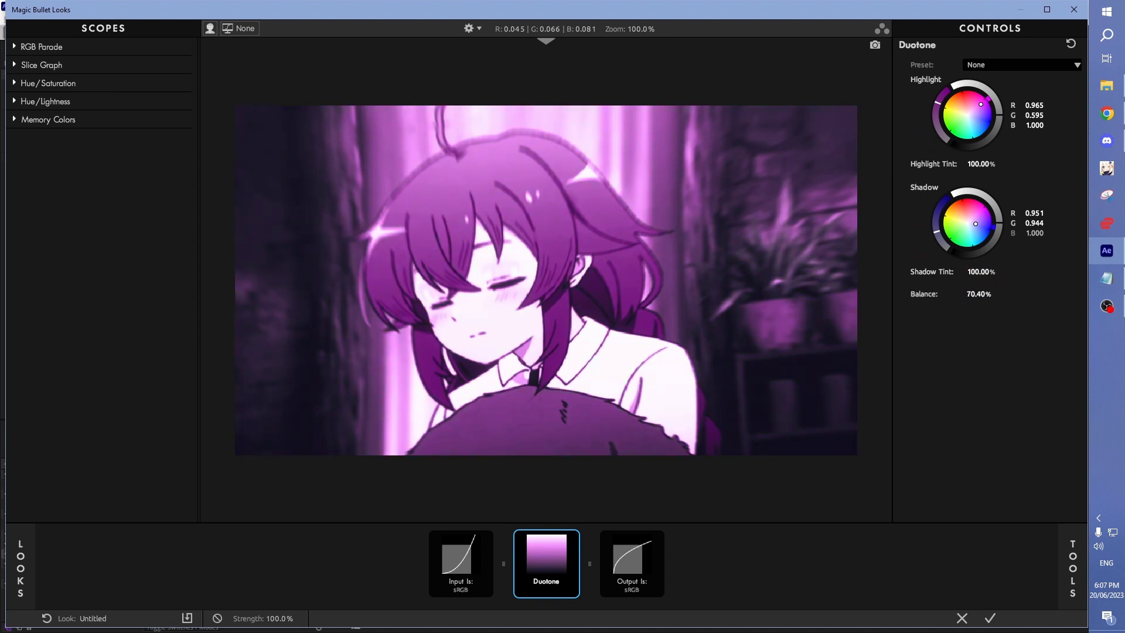
{"action": "mouse_move", "coordinate": [979, 294]}
{"action": "left_mouse_down"}
{"action": "mouse_move", "coordinate": [968, 294]}
{"action": "mouse_move", "coordinate": [974, 271]}
{"action": "left_mouse_up"}
{"action": "left_click_drag", "start_coordinate": [988, 163], "coordinate": [973, 164]}
{"action": "left_click", "coordinate": [992, 618]}
{"action": "left_click", "coordinate": [787, 452]}
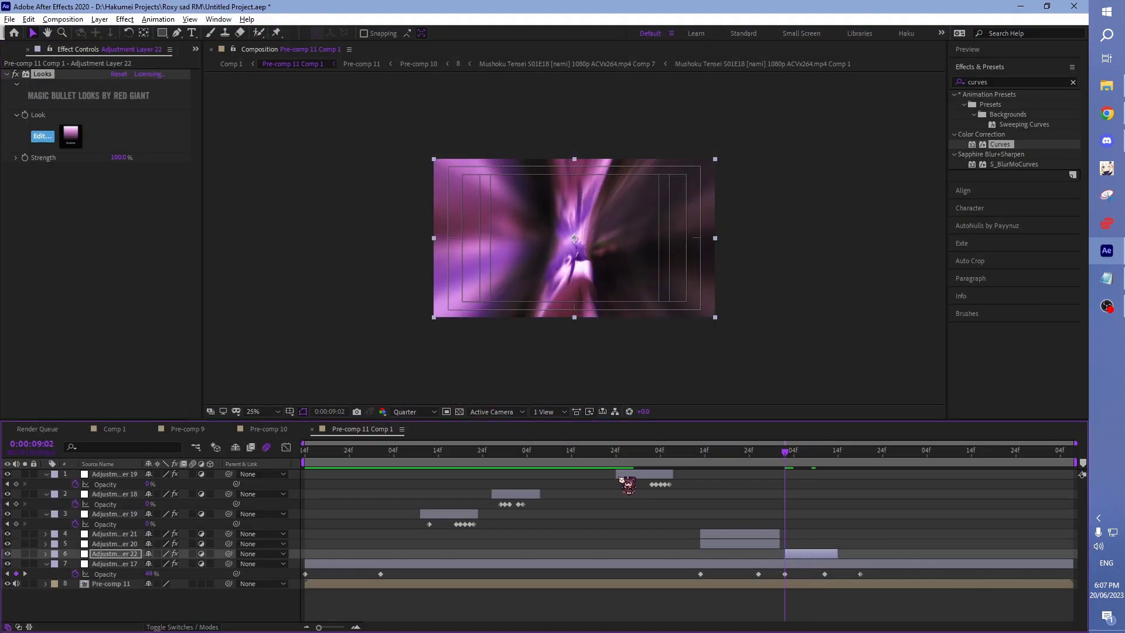
Step: Keyframe Adjustment Layer 22's Opacity from 100% to 0% around 0:00:09:10 and preview the fade
{"action": "key", "text": "alt+shift+t"}
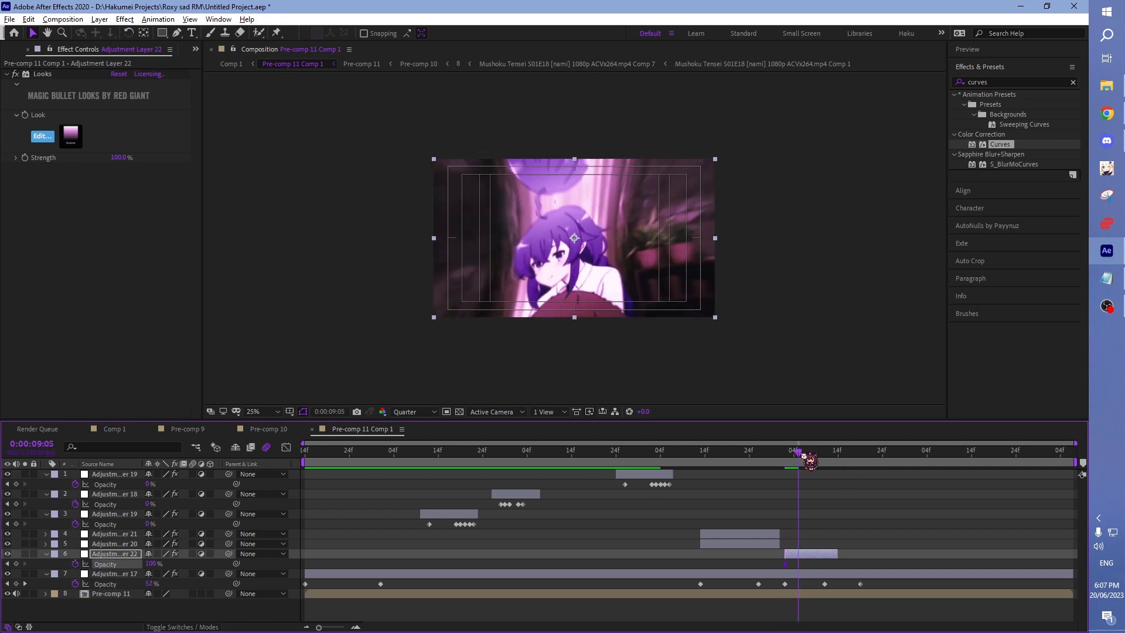
{"action": "left_click_drag", "start_coordinate": [787, 452], "coordinate": [821, 452]}
{"action": "left_click_drag", "start_coordinate": [150, 564], "coordinate": [36, 563]}
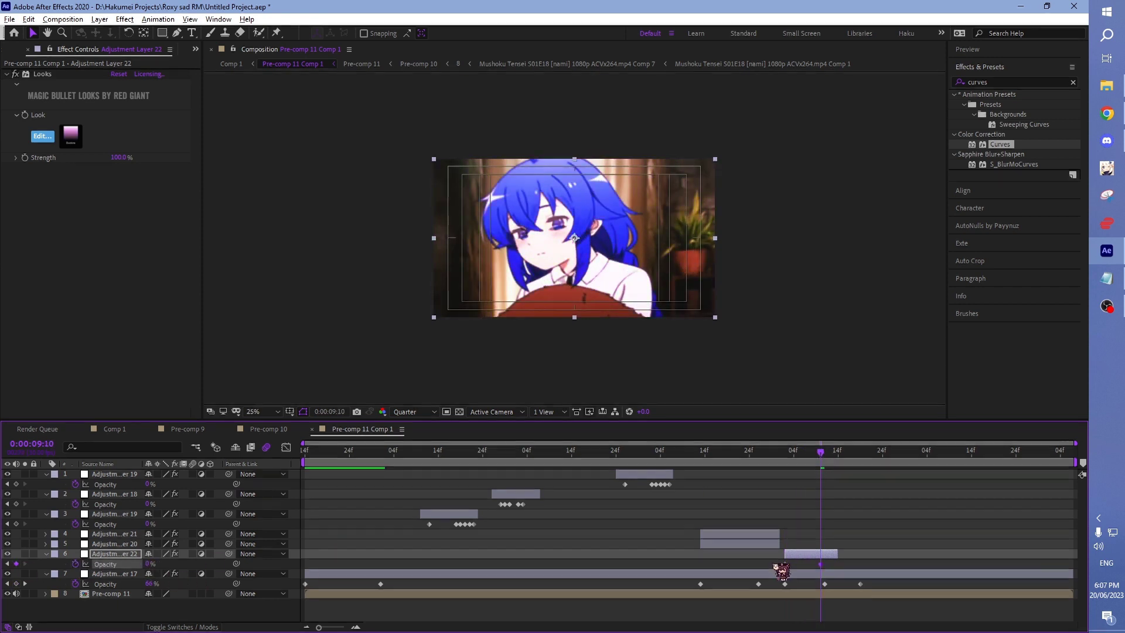
{"action": "left_click_drag", "start_coordinate": [820, 564], "coordinate": [838, 563]}
{"action": "key", "text": "space"}
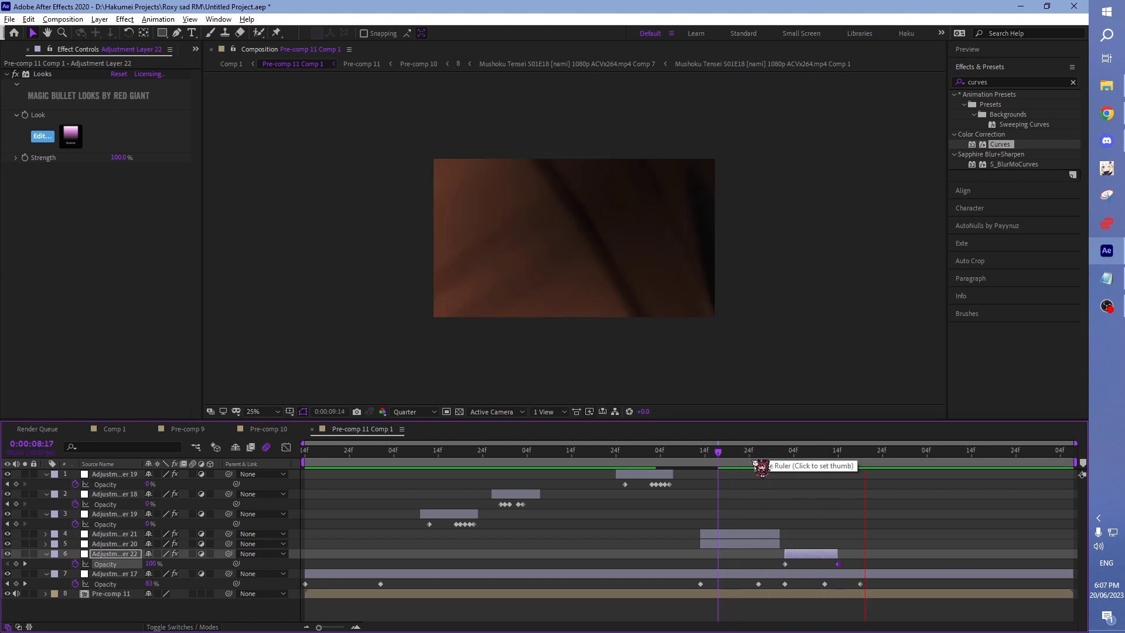
{"action": "left_click_drag", "start_coordinate": [732, 456], "coordinate": [607, 455]}
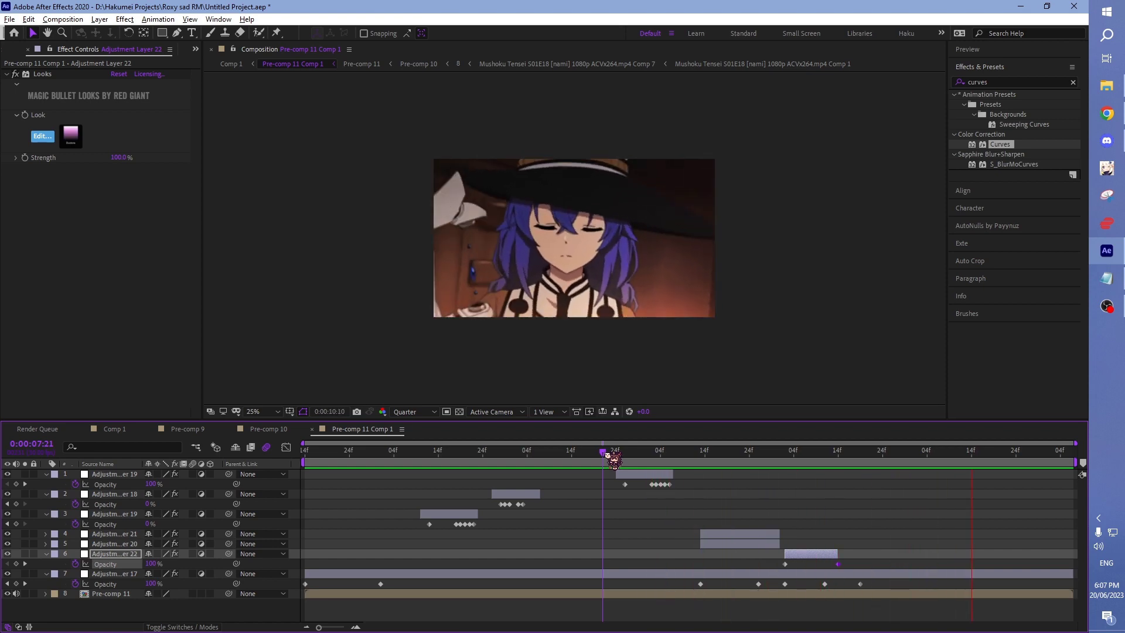
{"action": "mouse_move", "coordinate": [608, 456]}
{"action": "left_mouse_down"}
{"action": "mouse_move", "coordinate": [482, 457]}
{"action": "mouse_move", "coordinate": [934, 473]}
{"action": "left_mouse_up"}
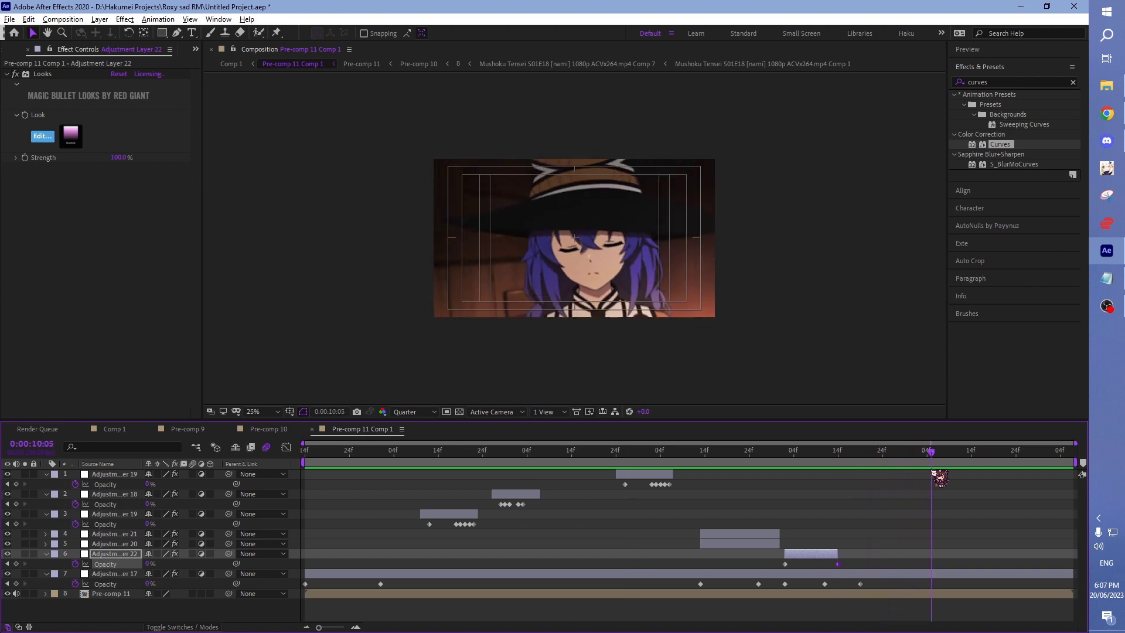
Step: Duplicate Adjustment Layer 18, move the copy to 0:00:10:05, and delete its Looks effect
{"action": "left_click", "coordinate": [528, 497]}
{"action": "key", "text": "ctrl+d"}
{"action": "left_click_drag", "start_coordinate": [518, 497], "coordinate": [940, 523]}
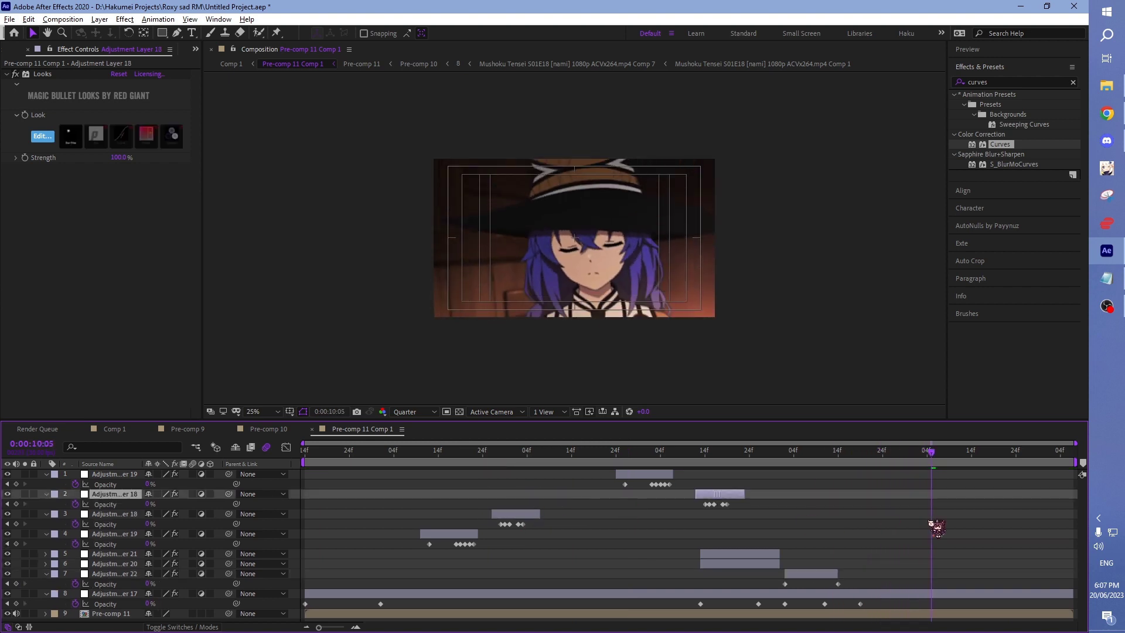
{"action": "mouse_move", "coordinate": [932, 453]}
{"action": "left_mouse_down"}
{"action": "mouse_move", "coordinate": [961, 462]}
{"action": "mouse_move", "coordinate": [900, 463]}
{"action": "mouse_move", "coordinate": [932, 455]}
{"action": "left_mouse_up"}
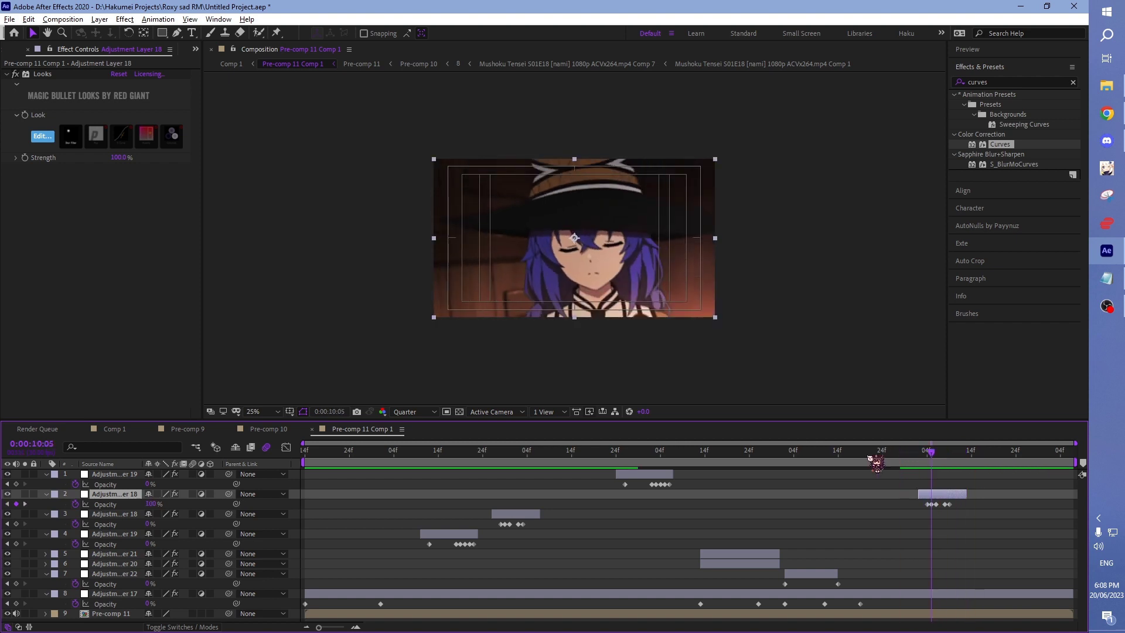
{"action": "left_click", "coordinate": [39, 74]}
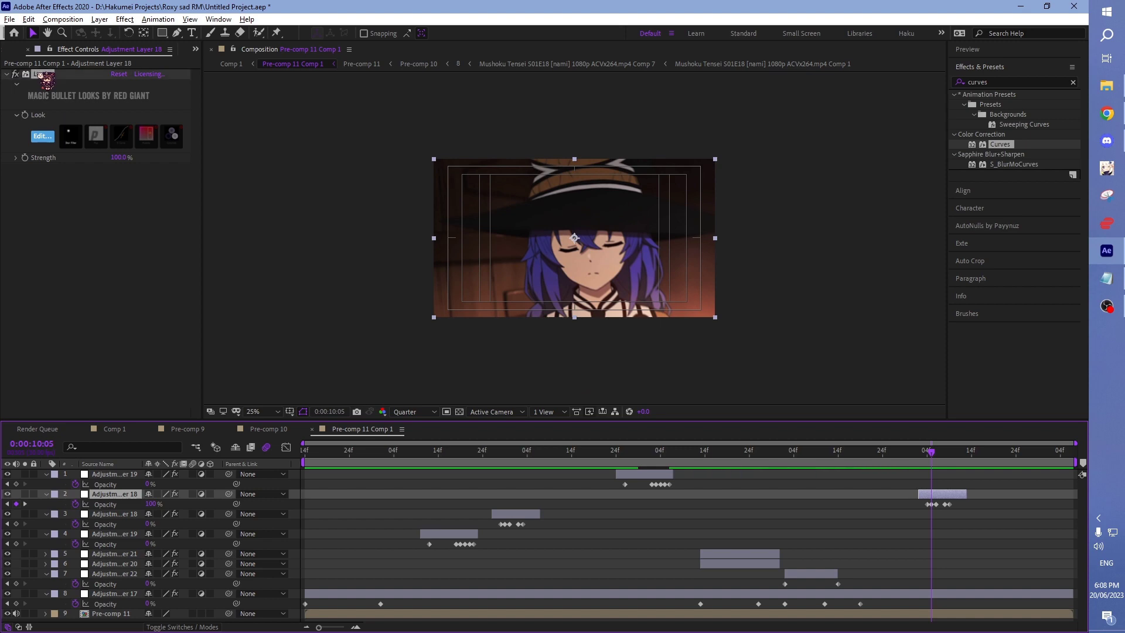
{"action": "key", "text": "Delete"}
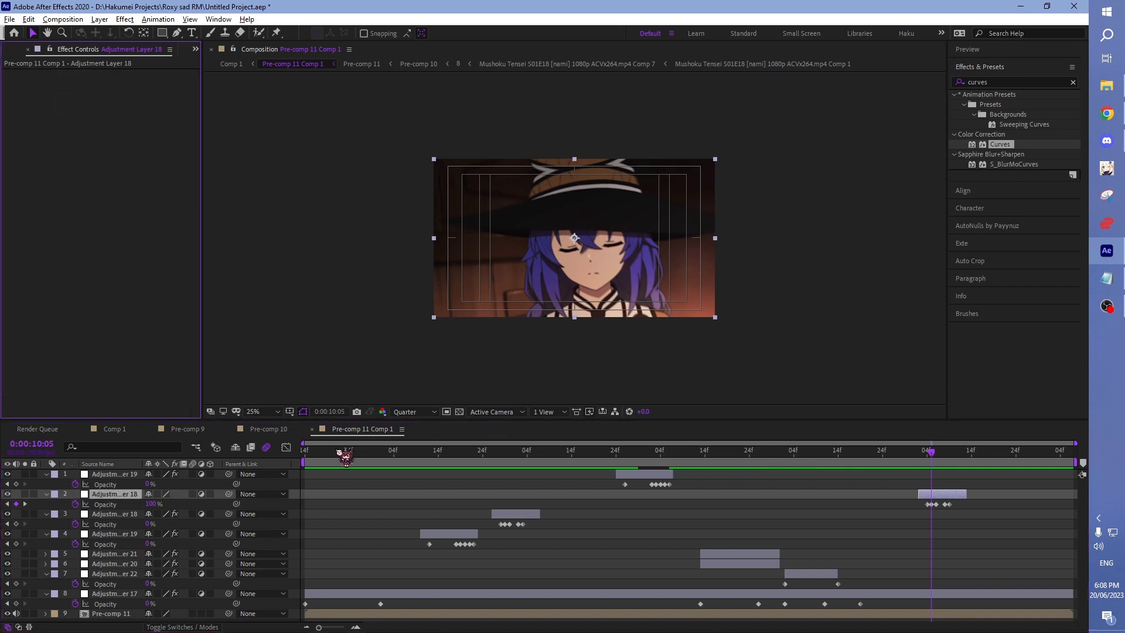
Step: Preview the flashes between about 0:00:05:23 and 0:00:07:04, then save the project
{"action": "left_click", "coordinate": [345, 452]}
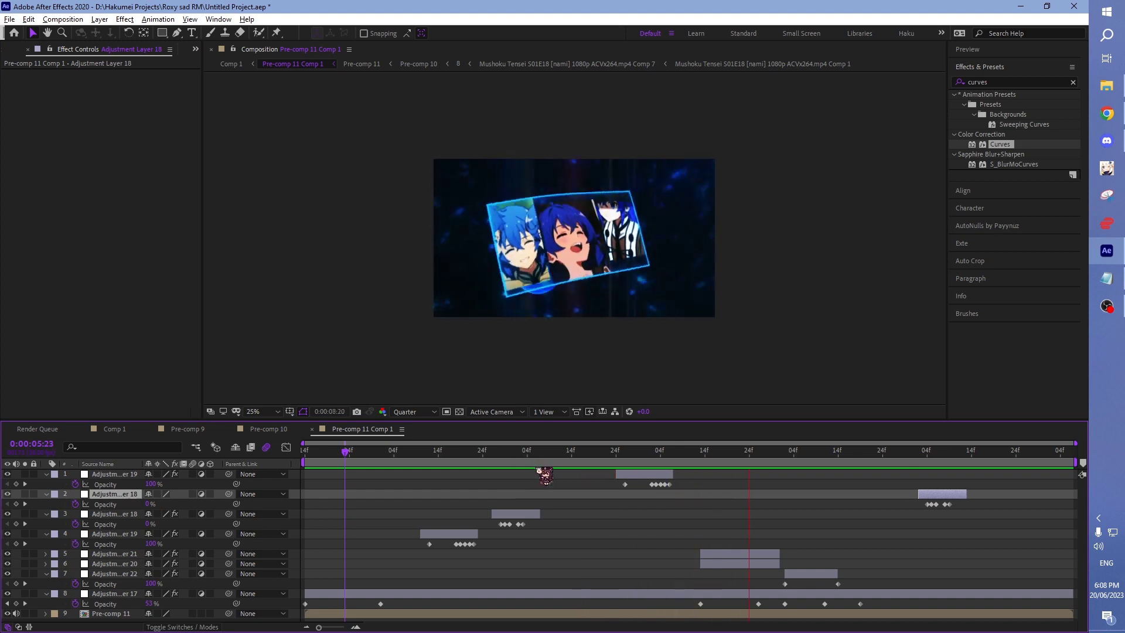
{"action": "left_click", "coordinate": [514, 453]}
{"action": "left_click", "coordinate": [526, 452]}
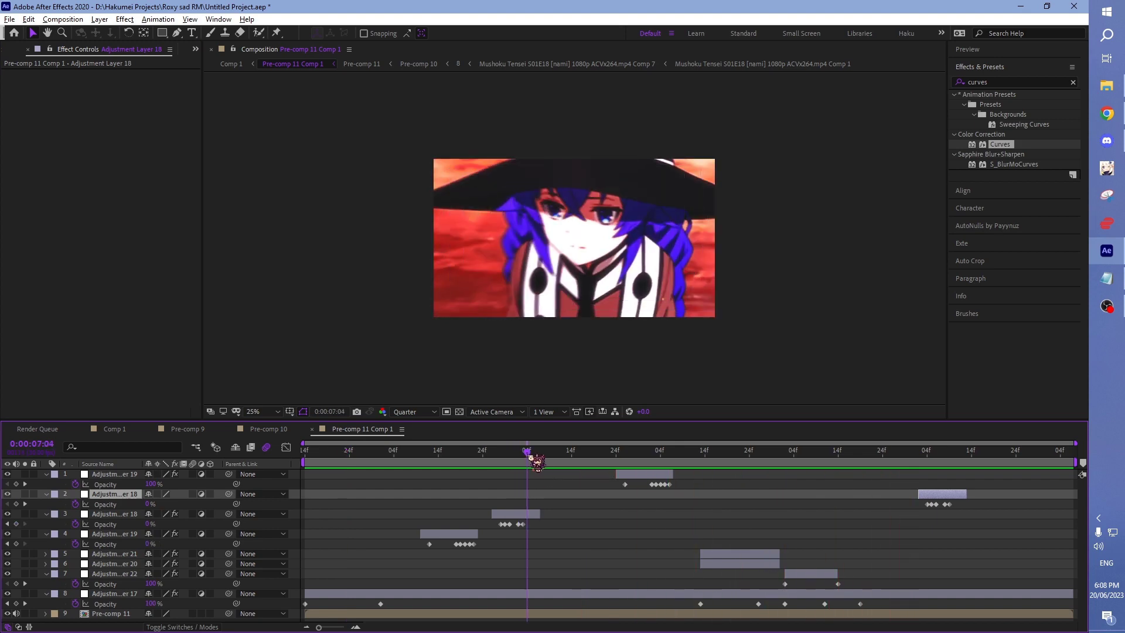
{"action": "key", "text": "space"}
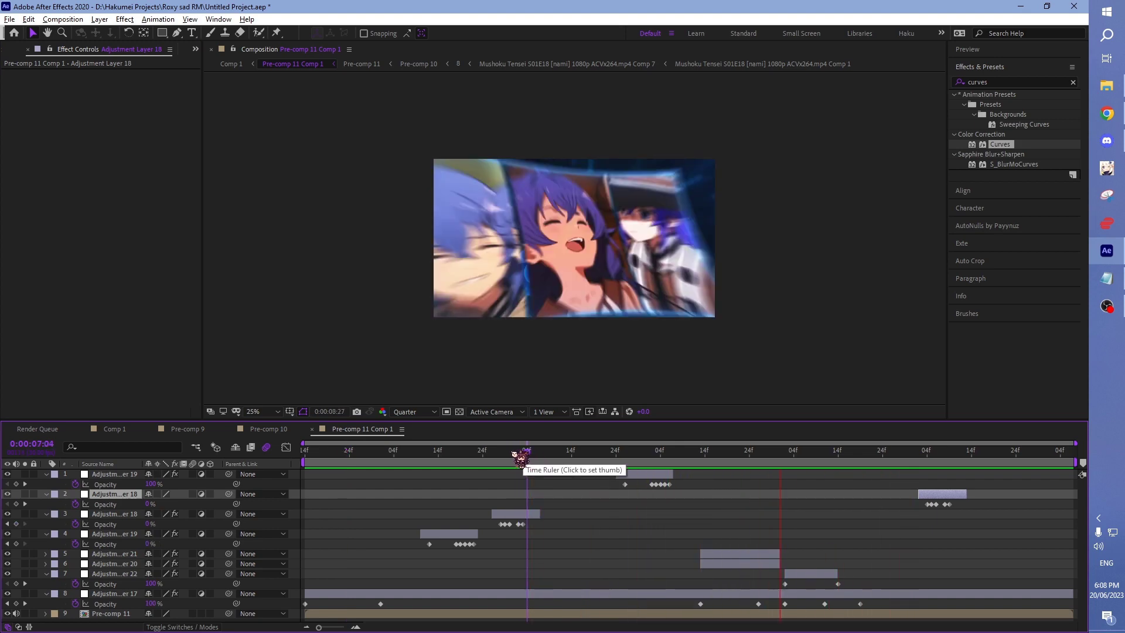
{"action": "left_click", "coordinate": [502, 453]}
{"action": "key", "text": "ctrl+s"}
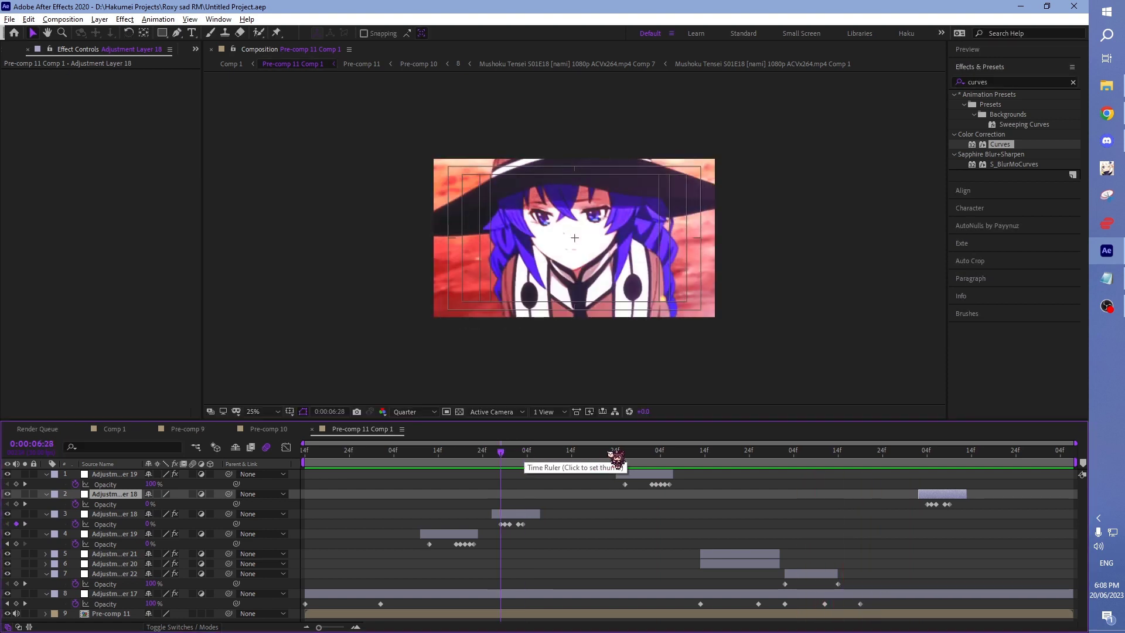
Step: Preview the flashes around 0:00:07-0:00:08, settle on 0:00:07:00, and switch preview resolution to Full
{"action": "left_click", "coordinate": [607, 453]}
{"action": "key", "text": "space"}
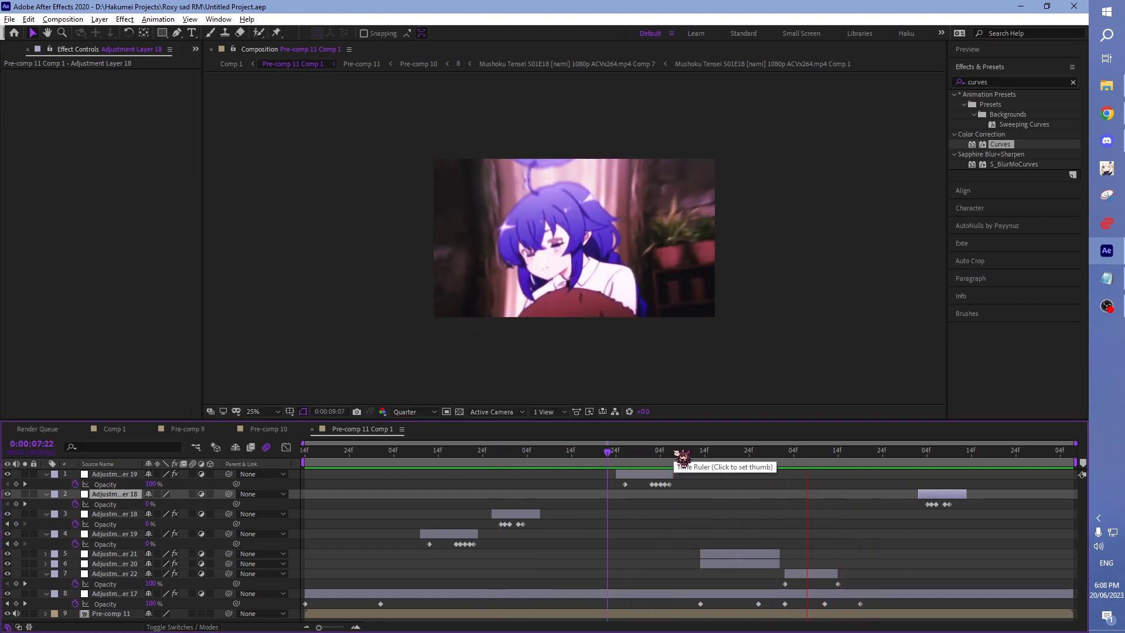
{"action": "left_click_drag", "start_coordinate": [737, 452], "coordinate": [745, 453]}
{"action": "key", "text": "space"}
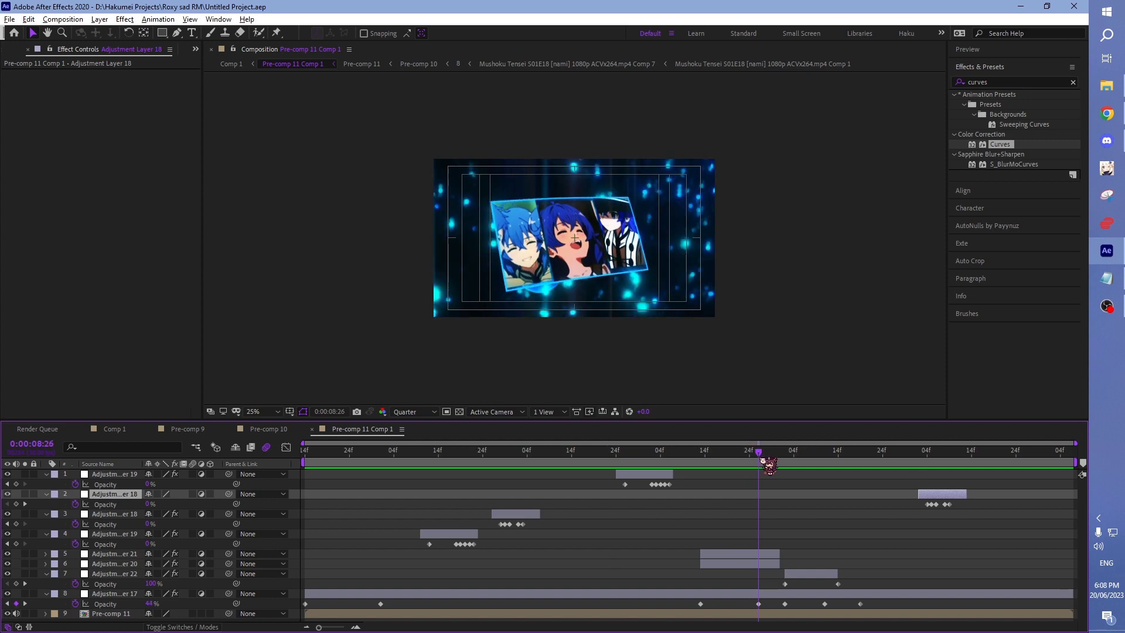
{"action": "key", "text": "space"}
{"action": "left_click", "coordinate": [526, 452]}
{"action": "left_click_drag", "start_coordinate": [502, 463], "coordinate": [511, 464]}
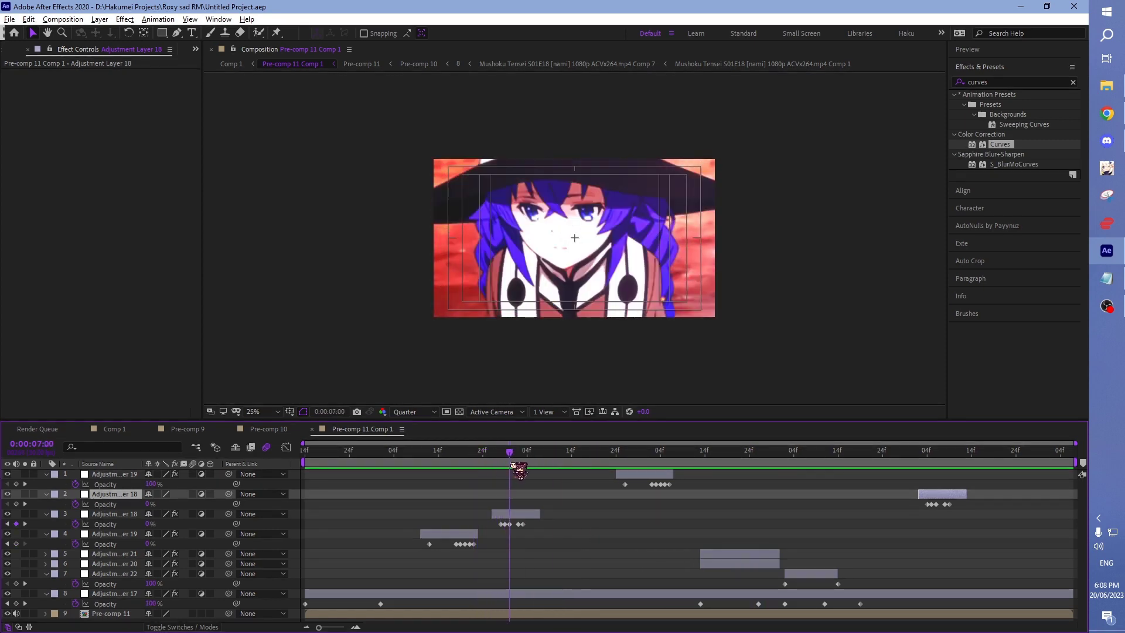
{"action": "left_click", "coordinate": [413, 412]}
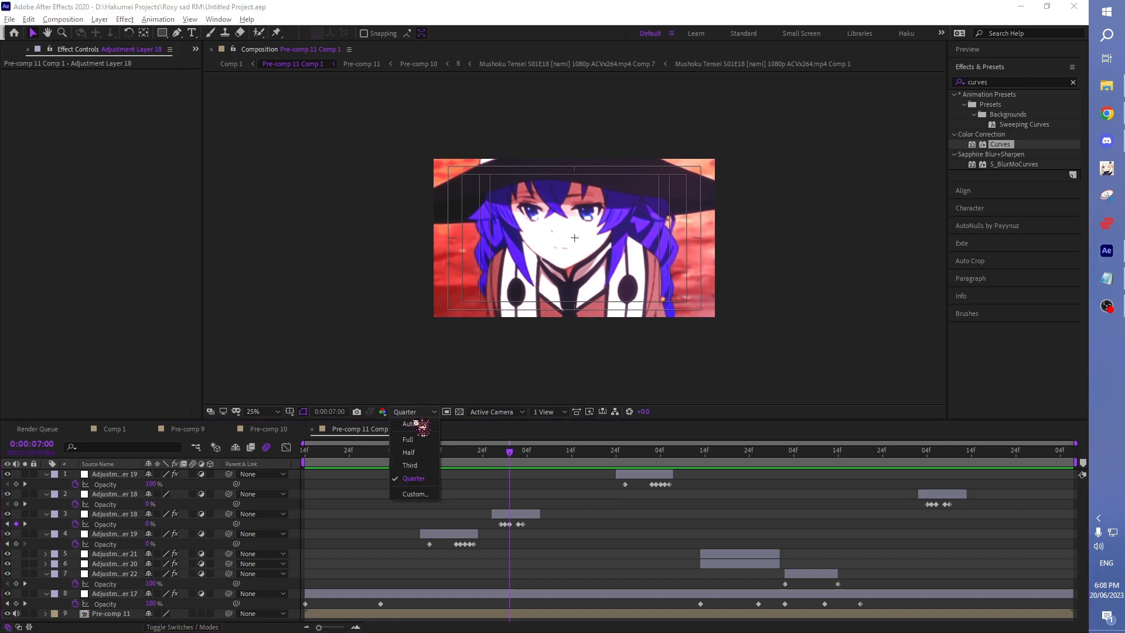
{"action": "left_click", "coordinate": [426, 441]}
Step: Create a new adjustment layer and select the effects search text
{"action": "left_click", "coordinate": [583, 495]}
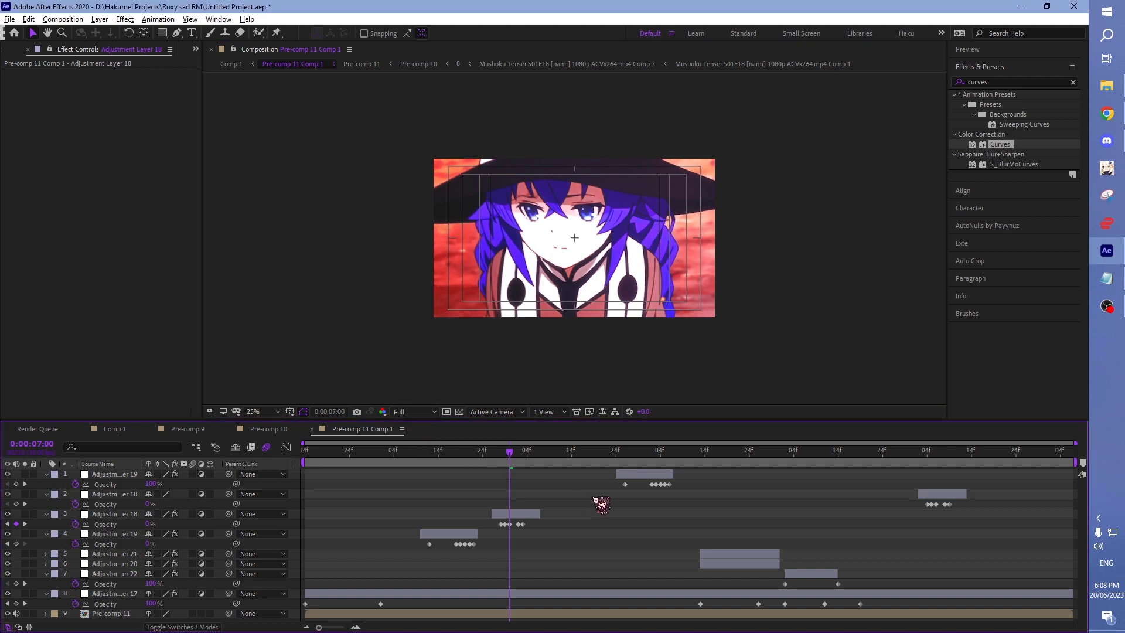
{"action": "key", "text": "ctrl+alt+y"}
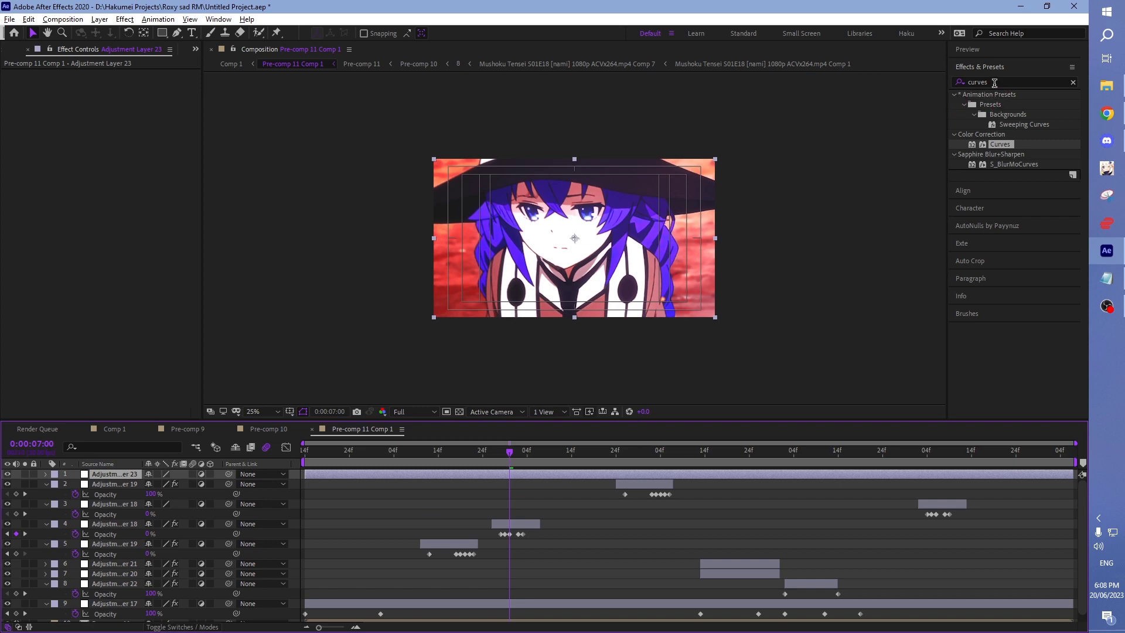
{"action": "left_click", "coordinate": [994, 83]}
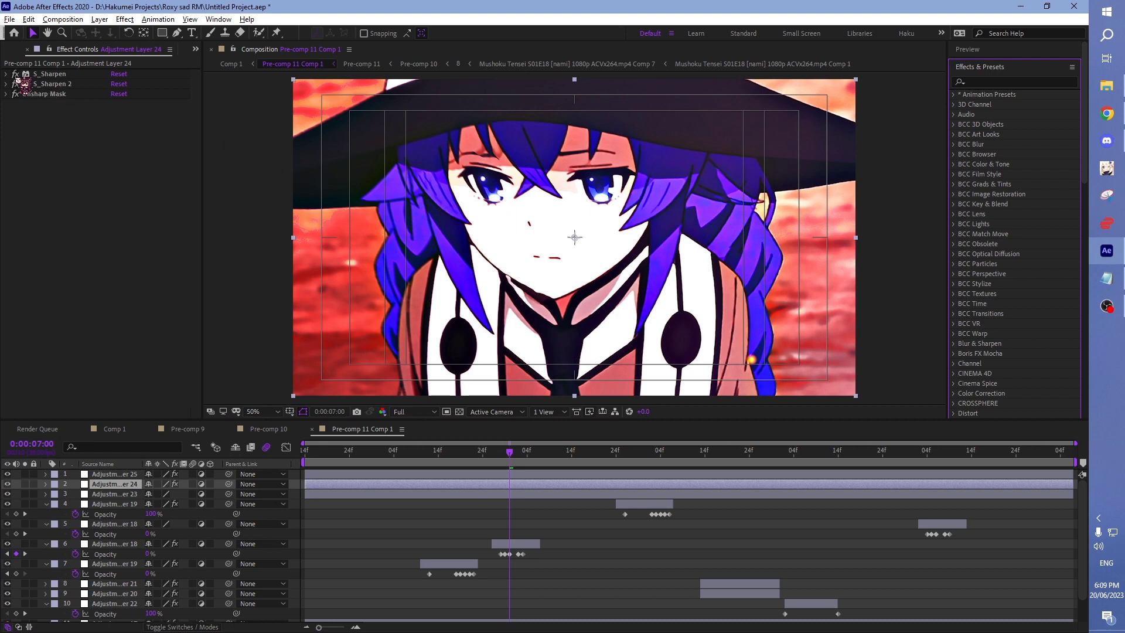
Step: Disable all three sharpening effects, toggle S_Sharpen to compare, then expand S_Sharpen's settings
{"action": "left_click_drag", "start_coordinate": [16, 75], "coordinate": [15, 93]}
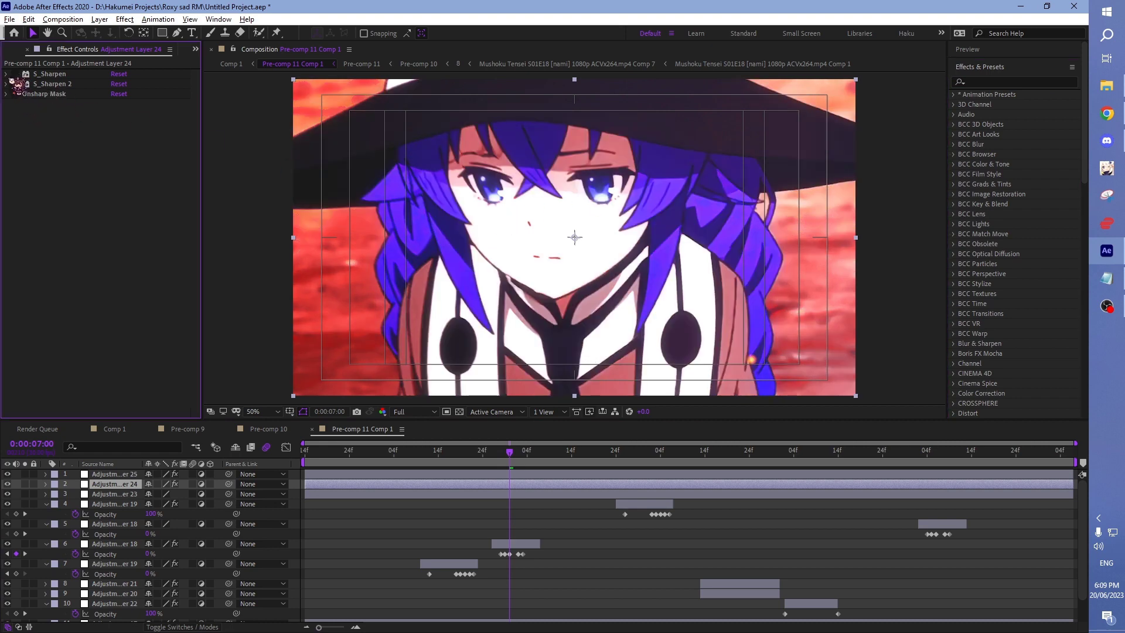
{"action": "left_click", "coordinate": [16, 74]}
{"action": "left_click", "coordinate": [15, 74]}
{"action": "left_click", "coordinate": [16, 74]}
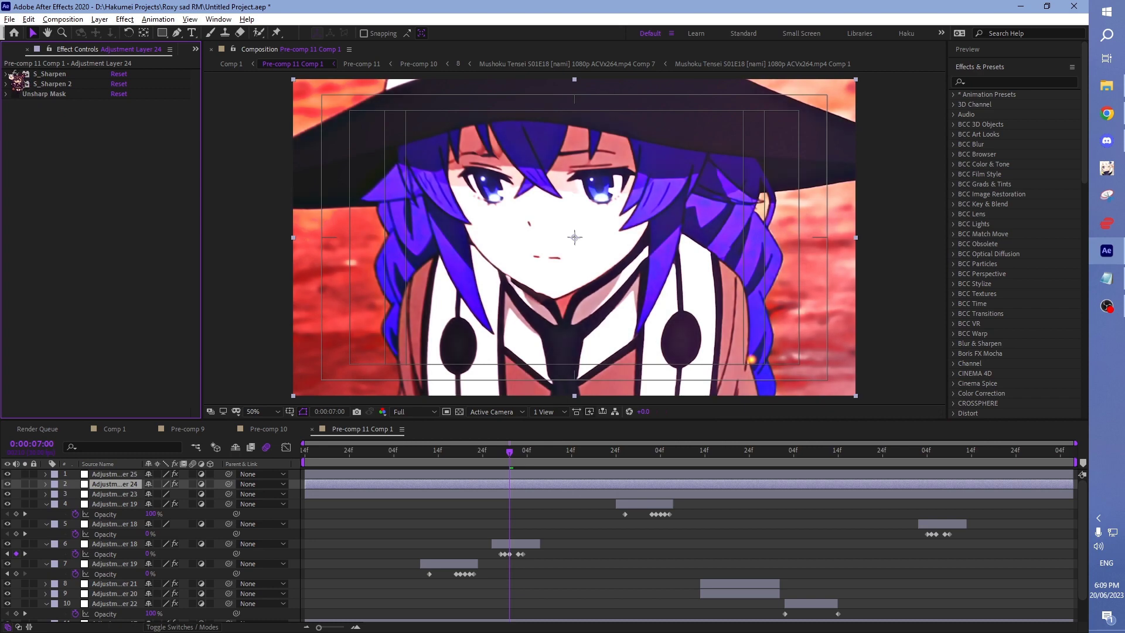
{"action": "left_click", "coordinate": [6, 73]}
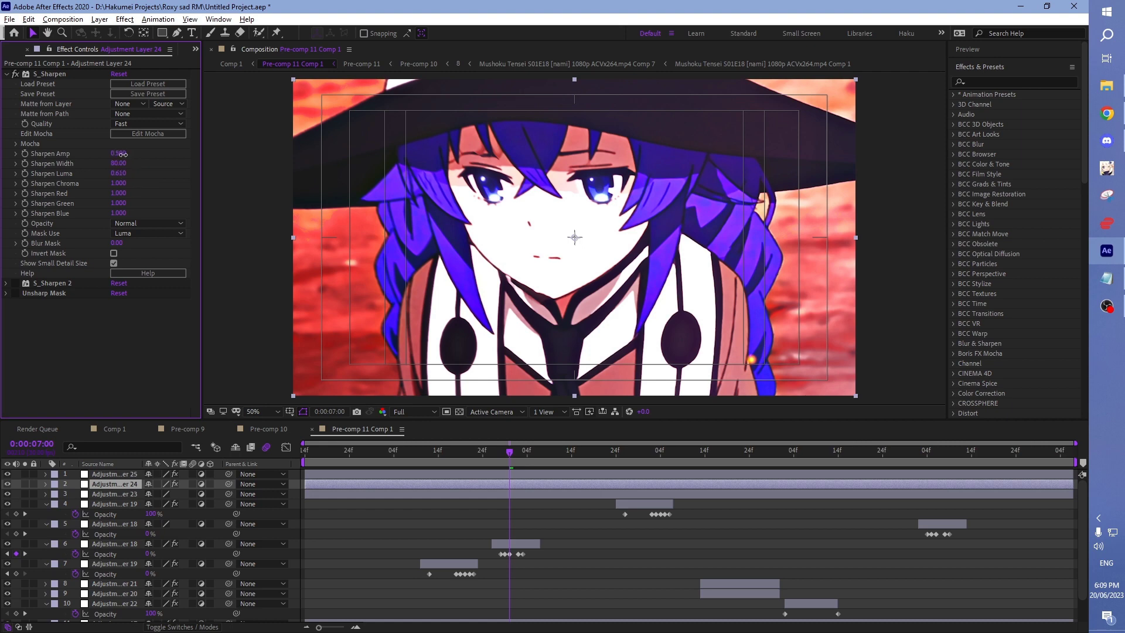
Step: Undo an oversharpened S_Sharpen Amp test, then raise S_Sharpen 2's Sharpen Amp from 1 to 3.000
{"action": "left_click_drag", "start_coordinate": [123, 154], "coordinate": [346, 171]}
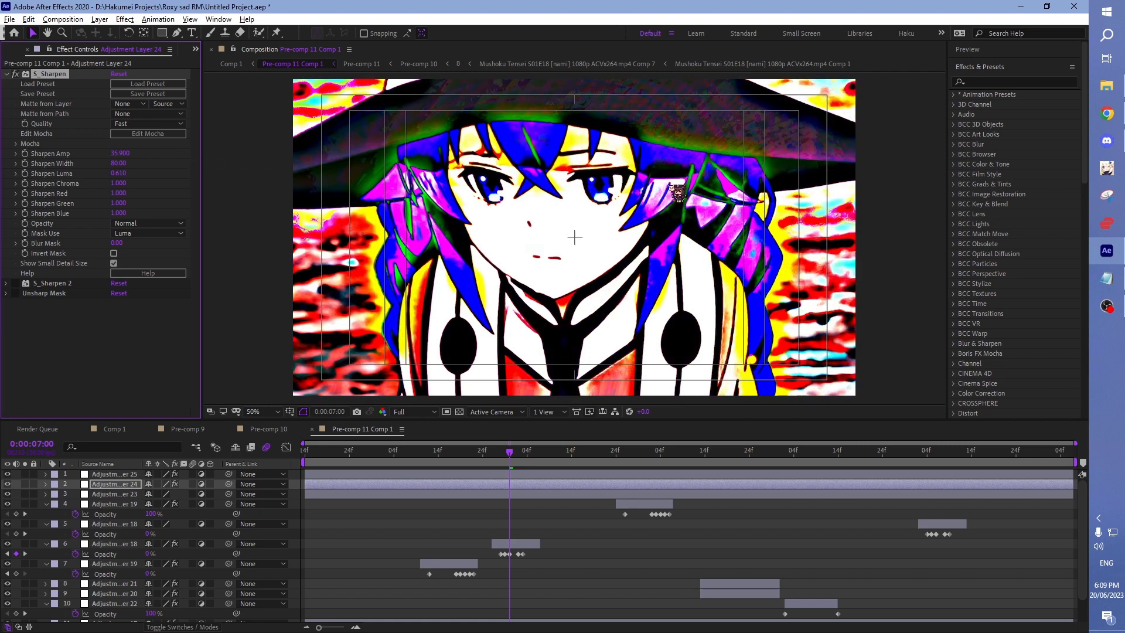
{"action": "key", "text": "ctrl+z"}
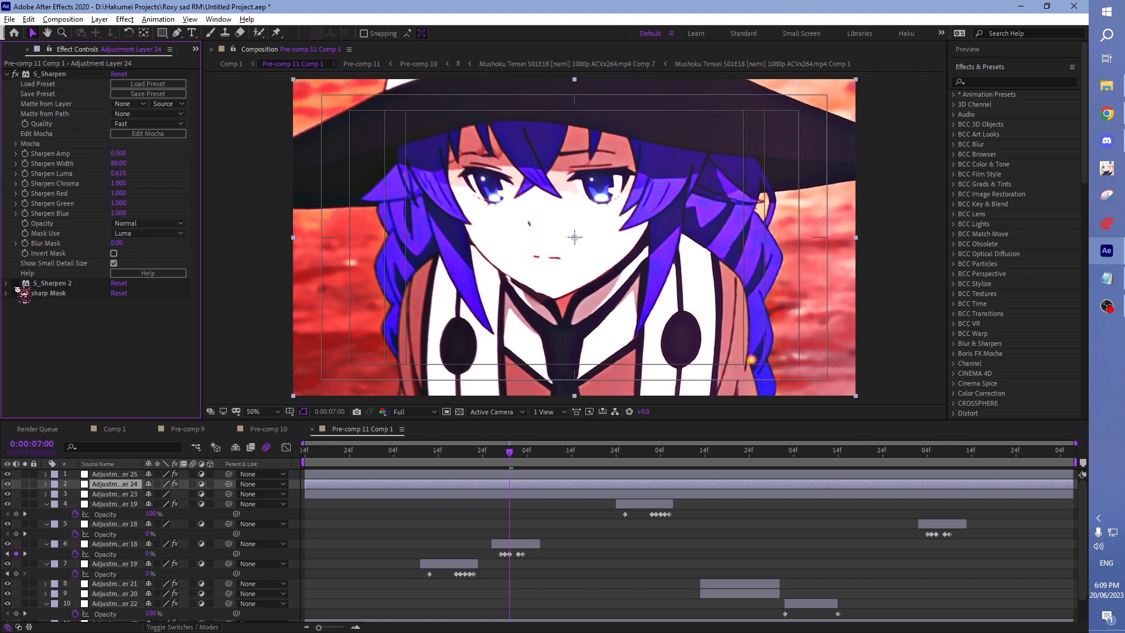
{"action": "left_click", "coordinate": [7, 283]}
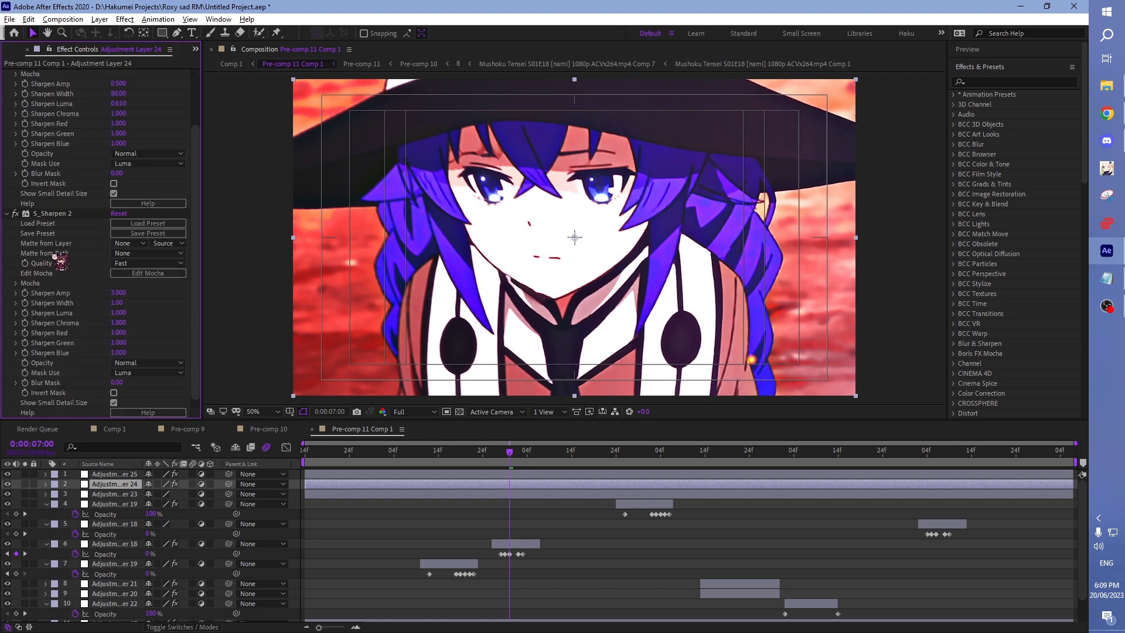
{"action": "scroll", "coordinate": [35, 270], "scroll_direction": "down", "scroll_amount": 3}
{"action": "type", "text": "1"}
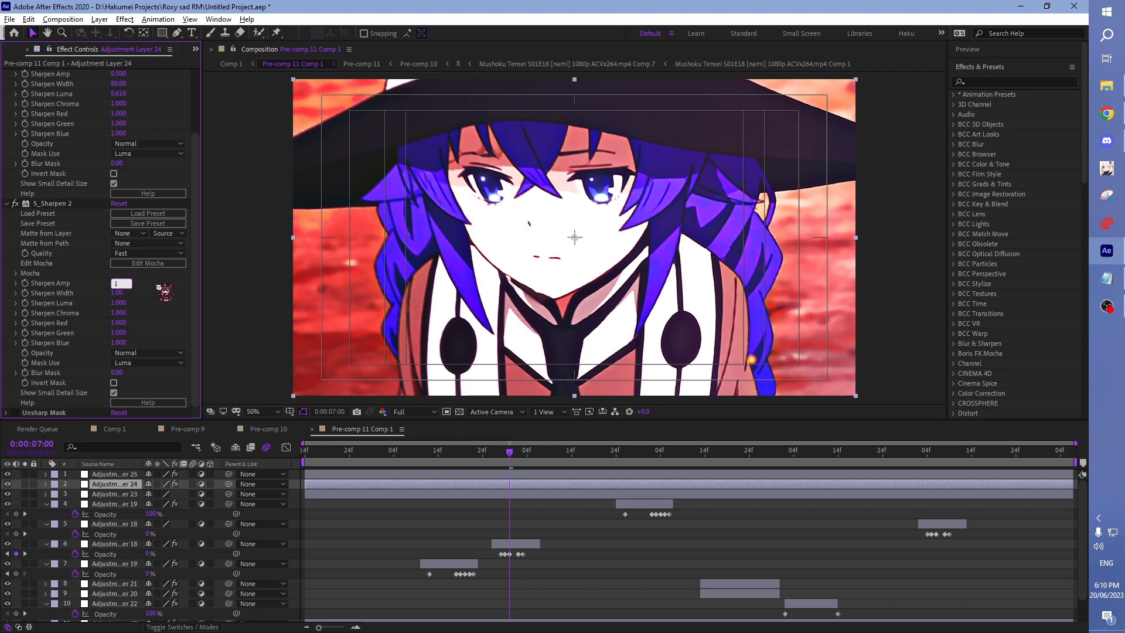
{"action": "key", "text": "Return"}
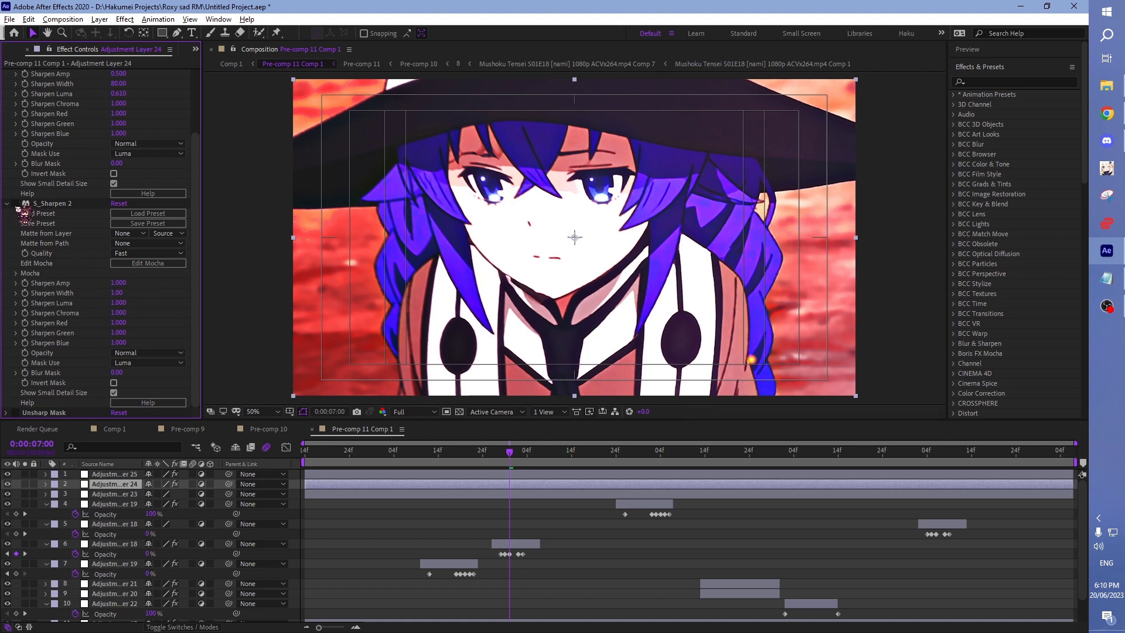
{"action": "left_click_drag", "start_coordinate": [115, 282], "coordinate": [166, 293]}
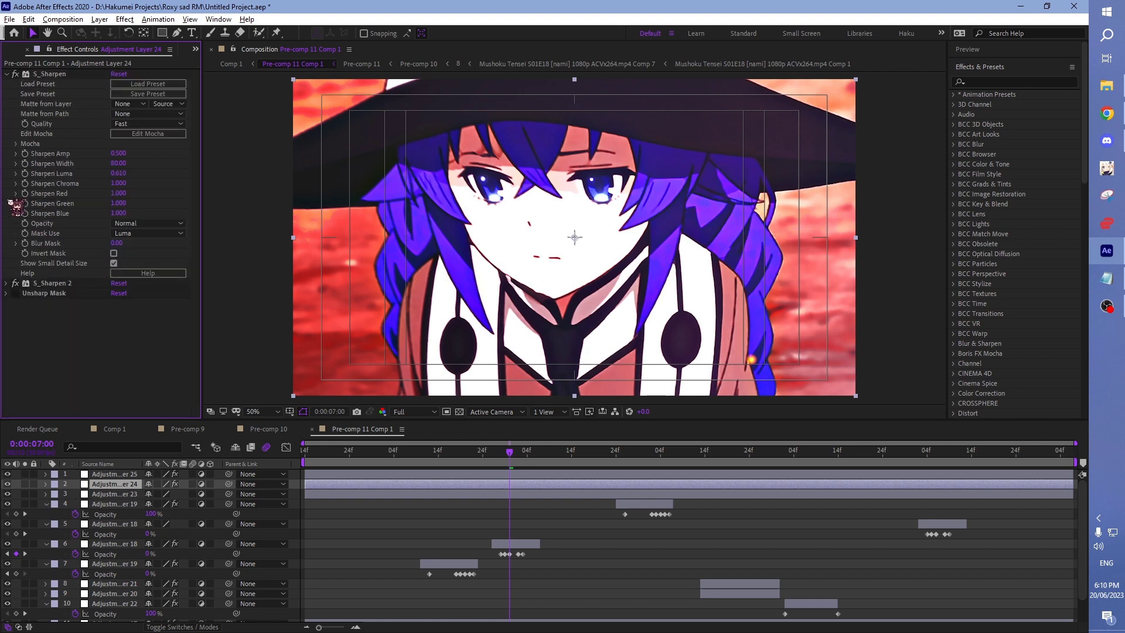
Step: Collapse both sharpen effects, toggle Unsharp Mask off and on to compare, and reopen S_Sharpen 2
{"action": "left_click", "coordinate": [7, 204]}
{"action": "left_click", "coordinate": [7, 74]}
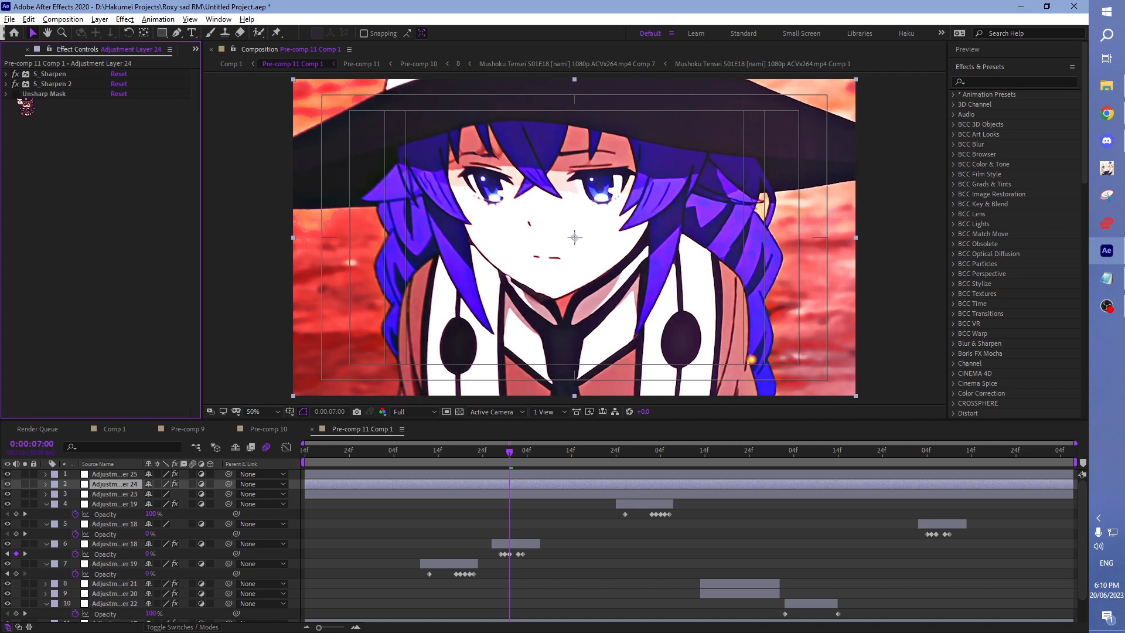
{"action": "left_click", "coordinate": [16, 94]}
{"action": "left_click", "coordinate": [16, 95]}
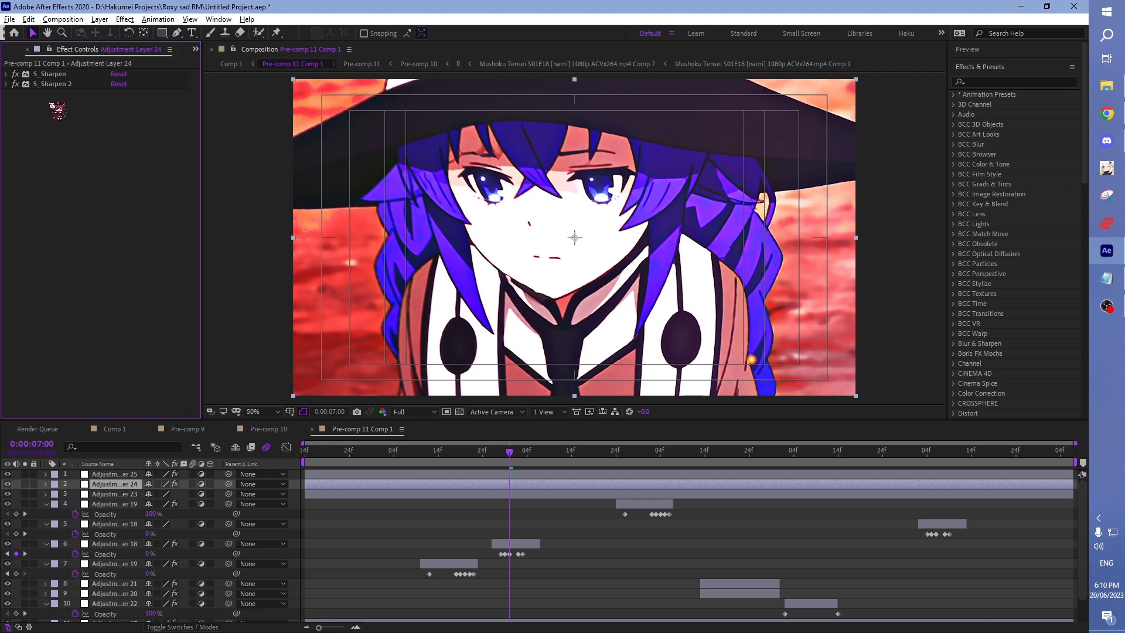
{"action": "left_click", "coordinate": [5, 84]}
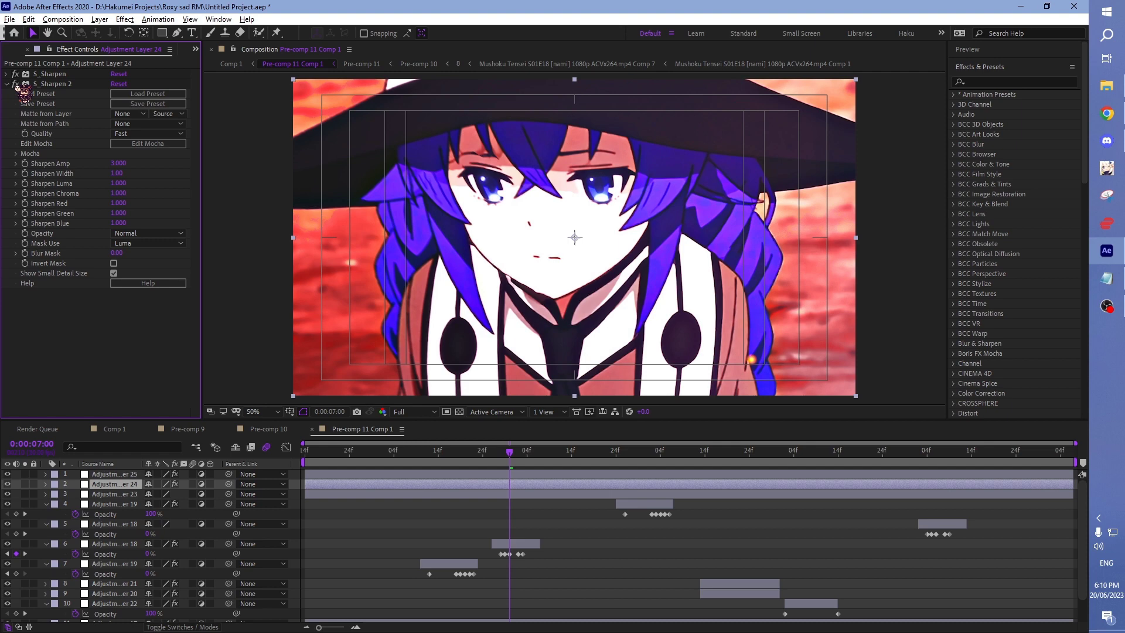
Step: Collapse S_Sharpen 2 and toggle S_Sharpen and S_Sharpen 2 off and on to compare sharpening
{"action": "left_click", "coordinate": [8, 84]}
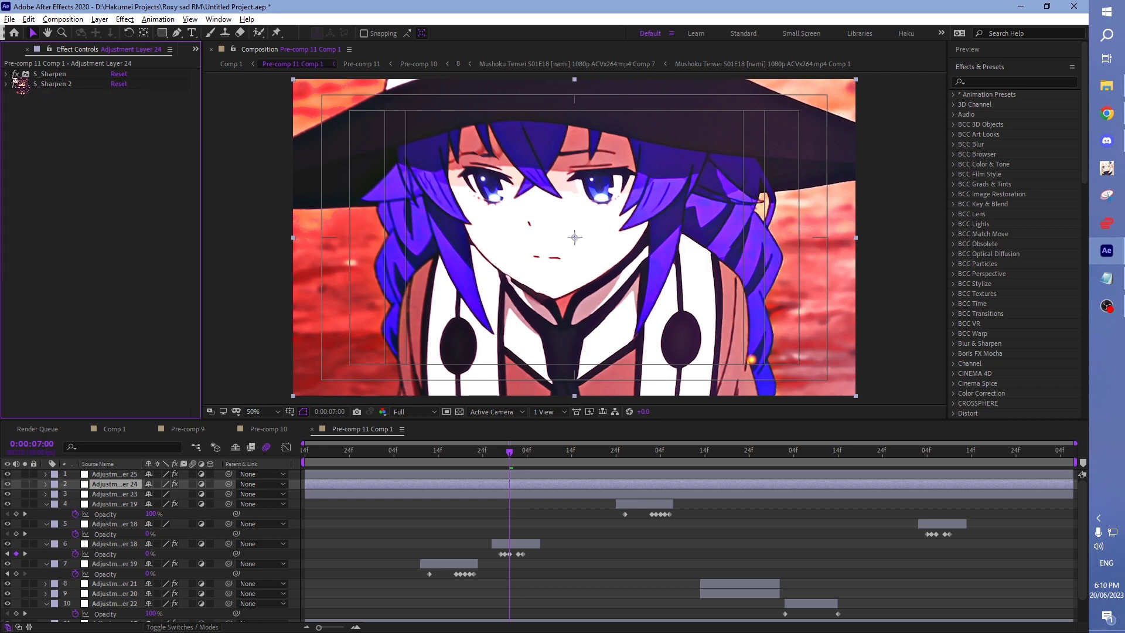
{"action": "left_click", "coordinate": [16, 74]}
{"action": "left_click", "coordinate": [17, 85]}
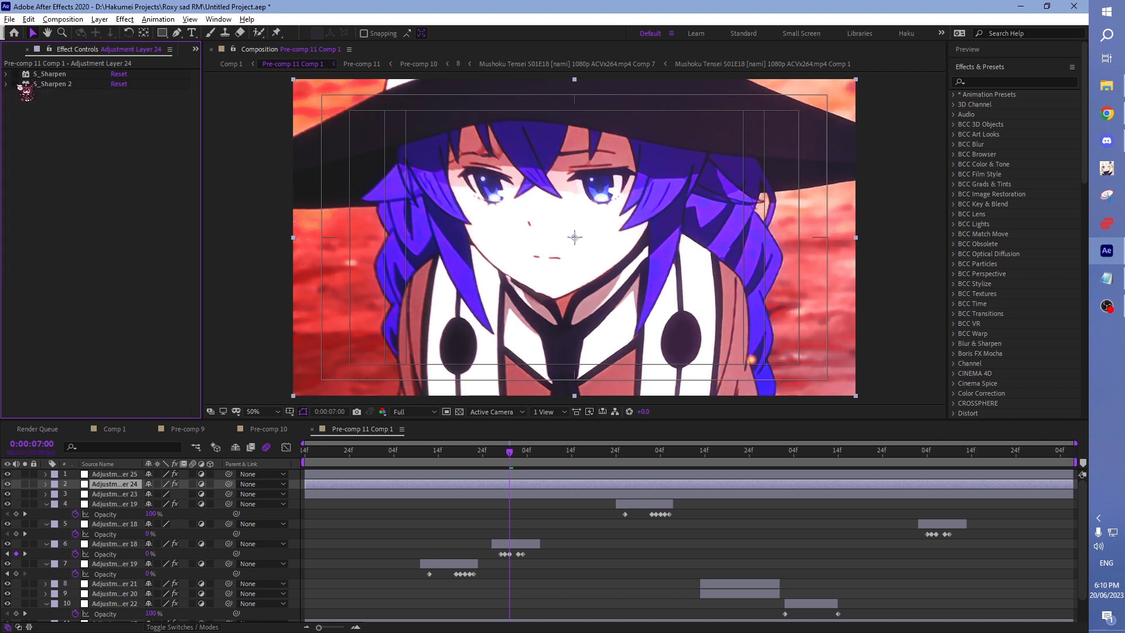
{"action": "left_click", "coordinate": [15, 73]}
{"action": "left_click", "coordinate": [15, 74]}
{"action": "left_click", "coordinate": [15, 74]}
Step: Set S_Sharpen's Sharpen Amp to 0.200 and collapse its settings
{"action": "left_click", "coordinate": [7, 74]}
{"action": "left_click_drag", "start_coordinate": [119, 154], "coordinate": [125, 154]}
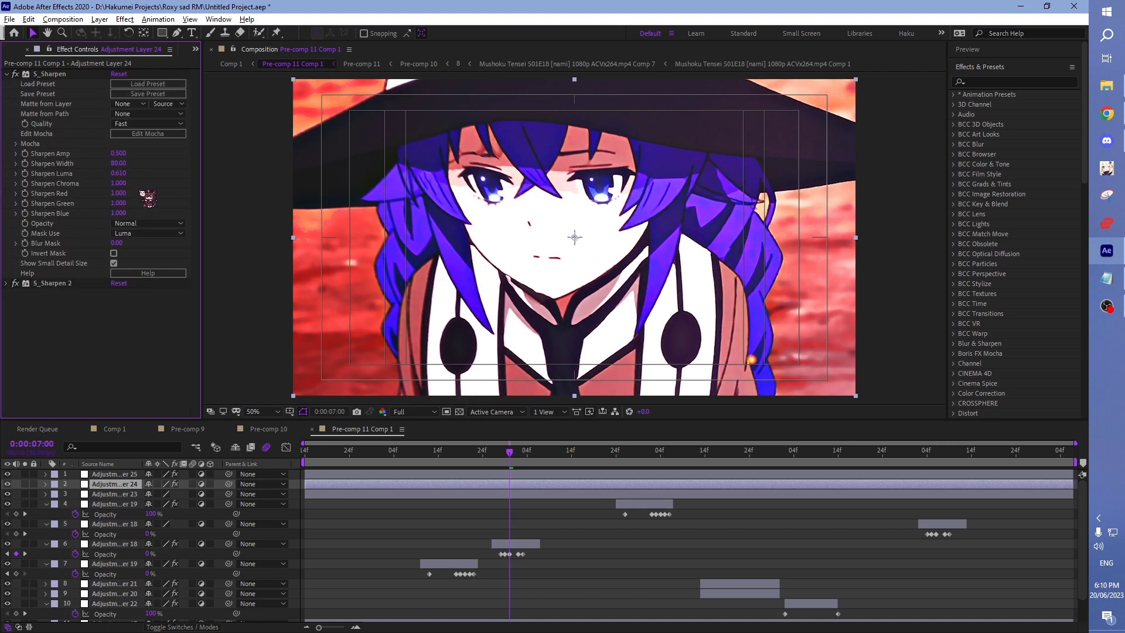
{"action": "left_click", "coordinate": [125, 154]}
{"action": "left_click", "coordinate": [179, 166]}
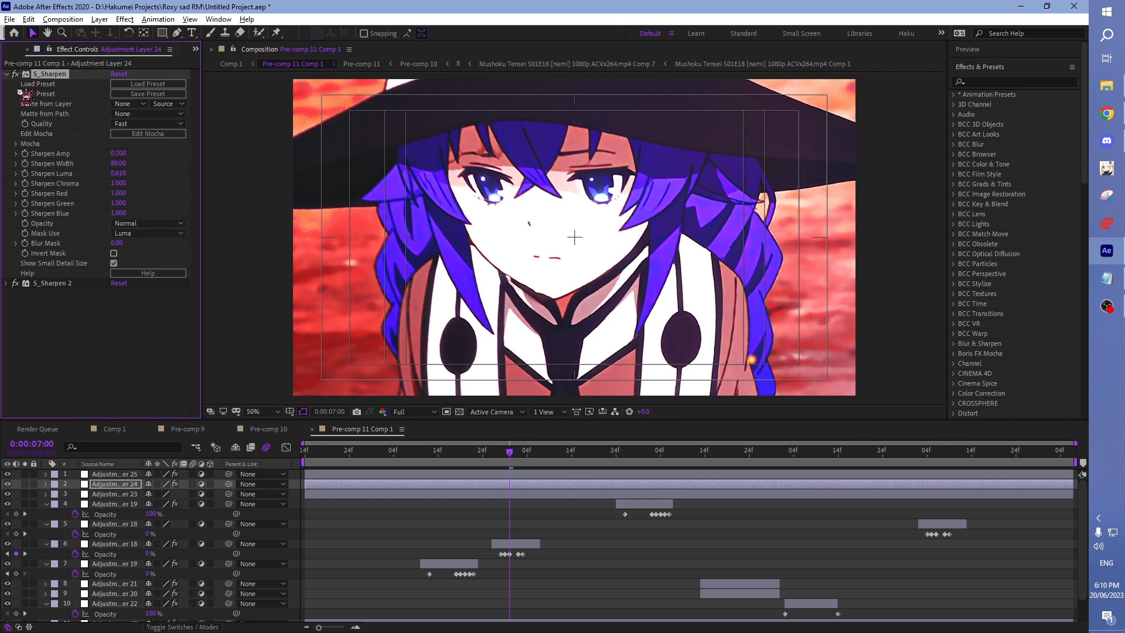
{"action": "left_click", "coordinate": [7, 74]}
Step: Compare the shot with S_Sharpen off and on at 25% and 50% zoom, then select Adjustment Layer 25
{"action": "left_click", "coordinate": [15, 75]}
{"action": "left_click", "coordinate": [15, 74]}
{"action": "left_click", "coordinate": [16, 75]}
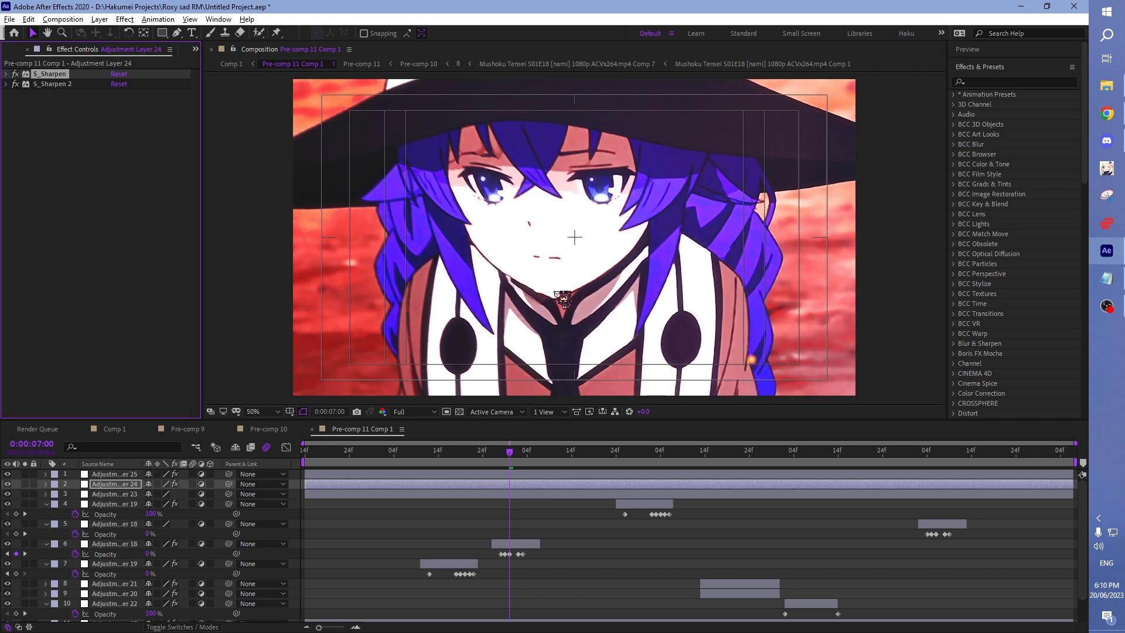
{"action": "key", "text": "comma"}
{"action": "key", "text": "period"}
{"action": "left_click", "coordinate": [535, 474]}
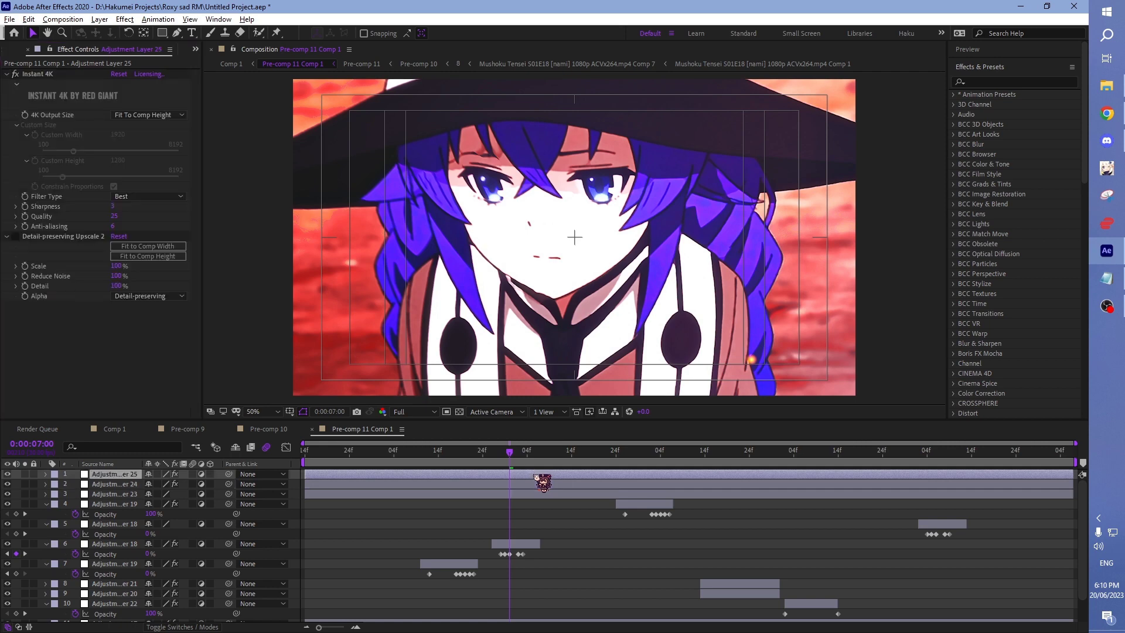
Step: Set Instant 4K's Sharpness to 10 on Adjustment Layer 25
{"action": "left_click", "coordinate": [25, 245]}
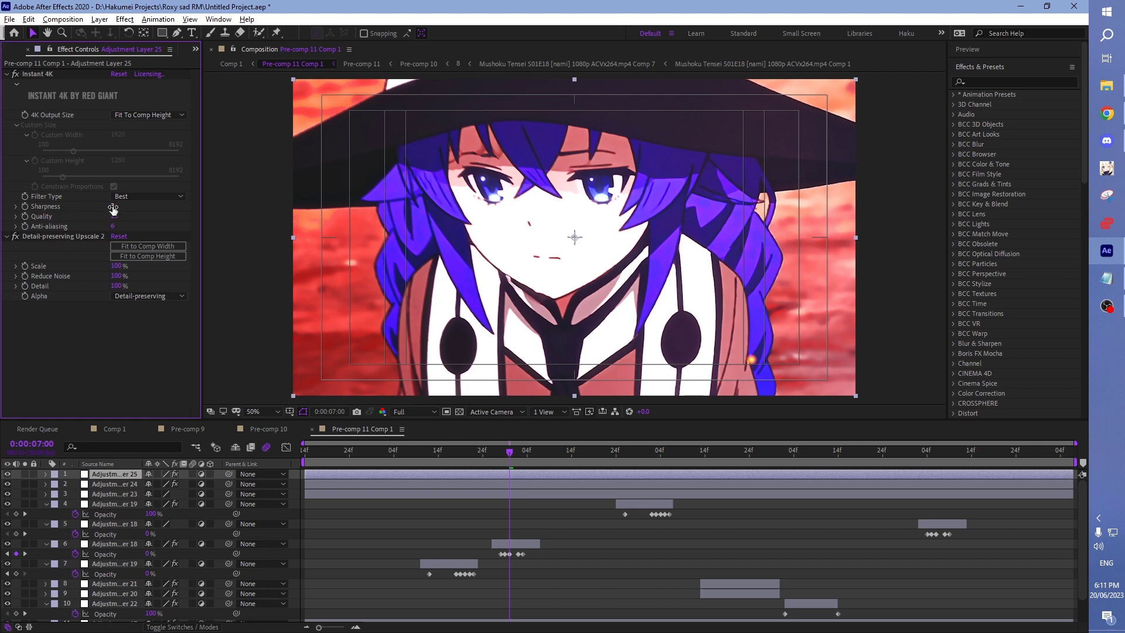
{"action": "left_click", "coordinate": [37, 74]}
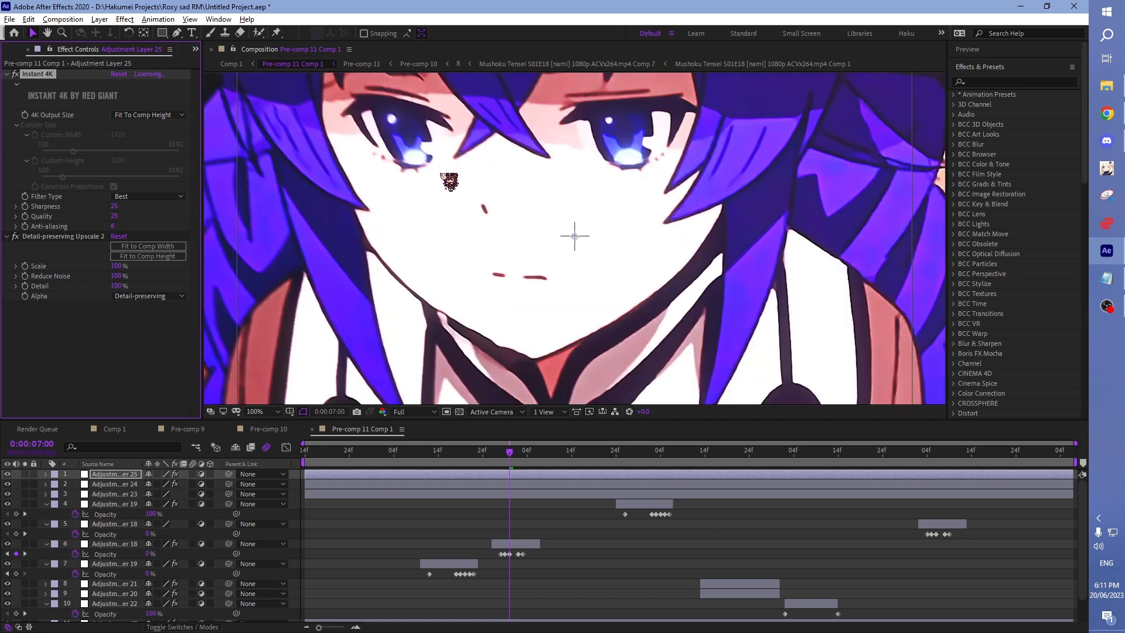
{"action": "left_click_drag", "start_coordinate": [114, 207], "coordinate": [44, 214]}
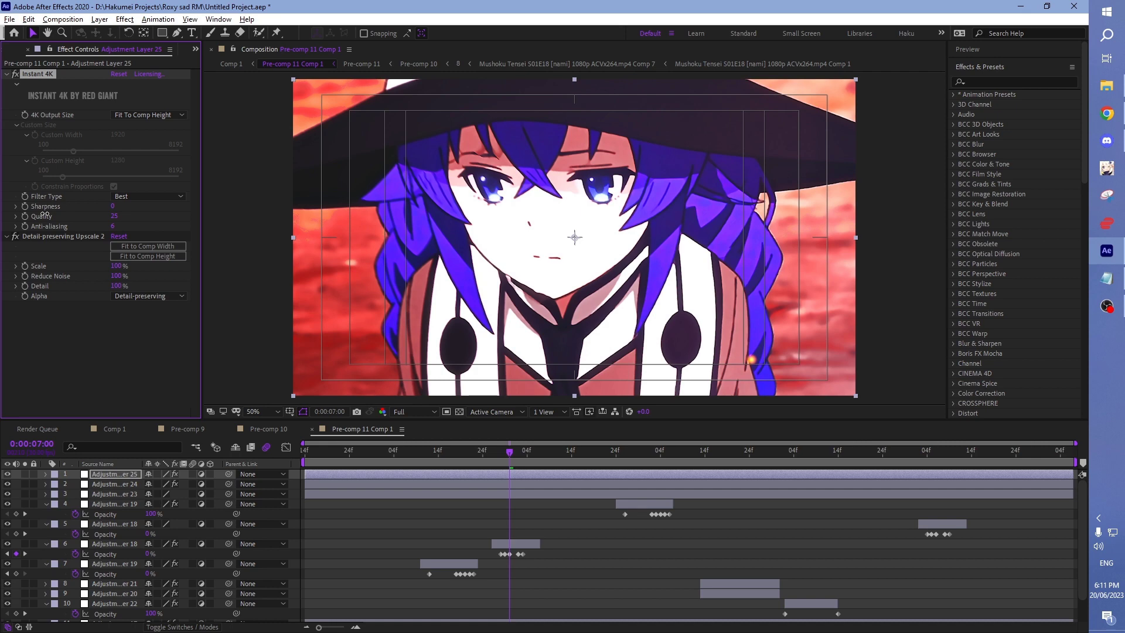
{"action": "left_click", "coordinate": [114, 206]}
{"action": "type", "text": "0"}
{"action": "key", "text": "Return"}
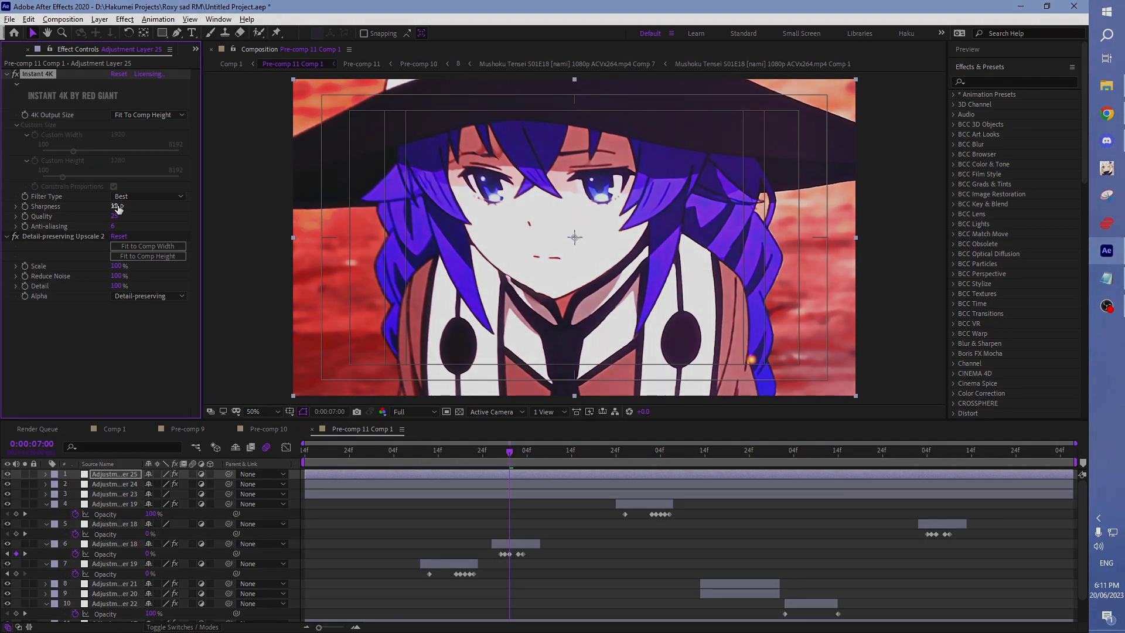
Step: Collapse Instant 4K and Detail-preserving Upscale 2, and set the preview resolution to Third
{"action": "left_click", "coordinate": [7, 75]}
{"action": "left_click", "coordinate": [7, 84]}
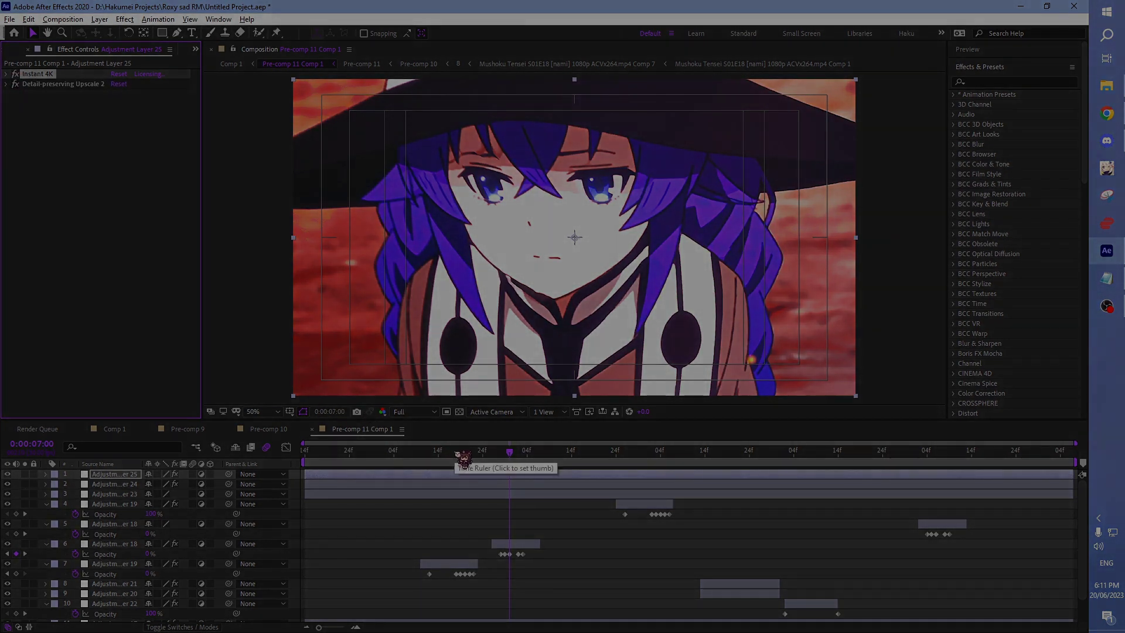
{"action": "left_click", "coordinate": [434, 412]}
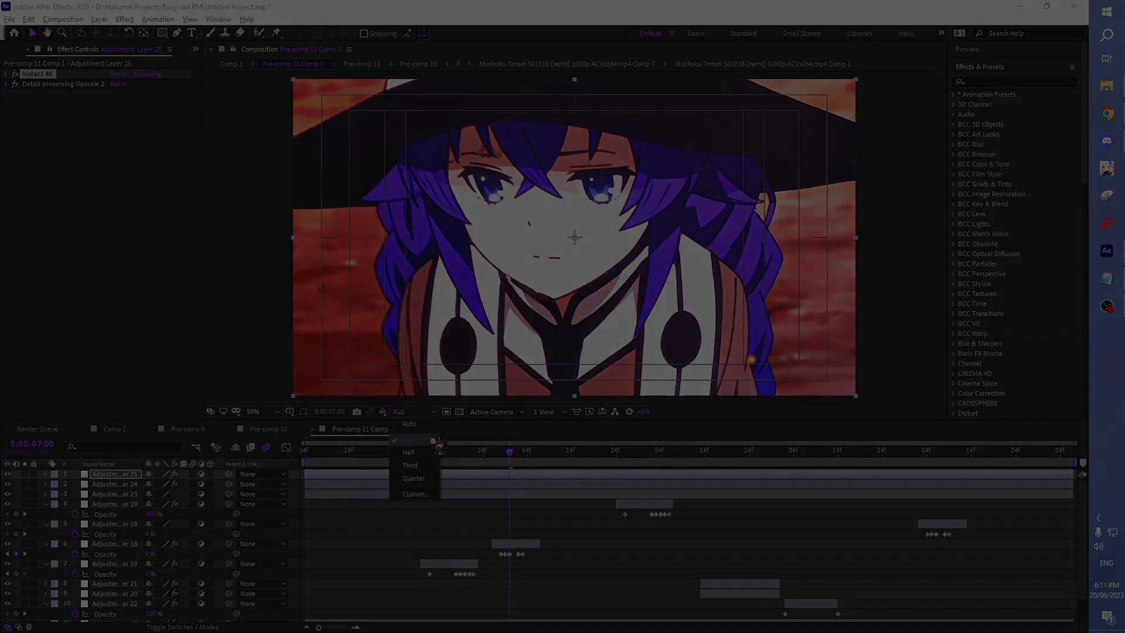
{"action": "left_click", "coordinate": [435, 470]}
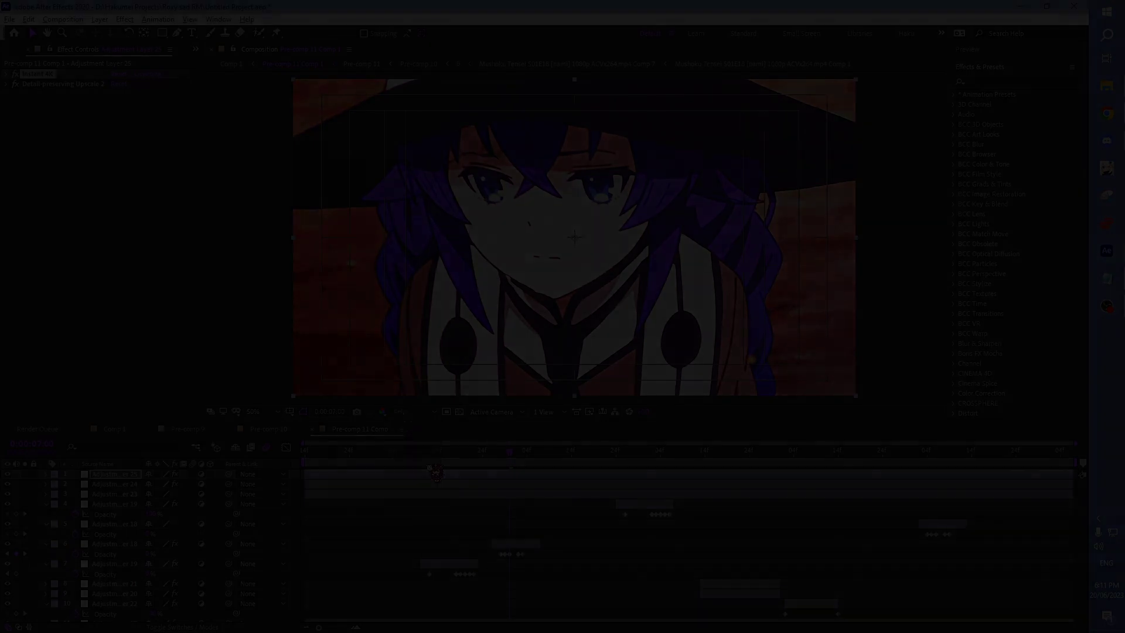